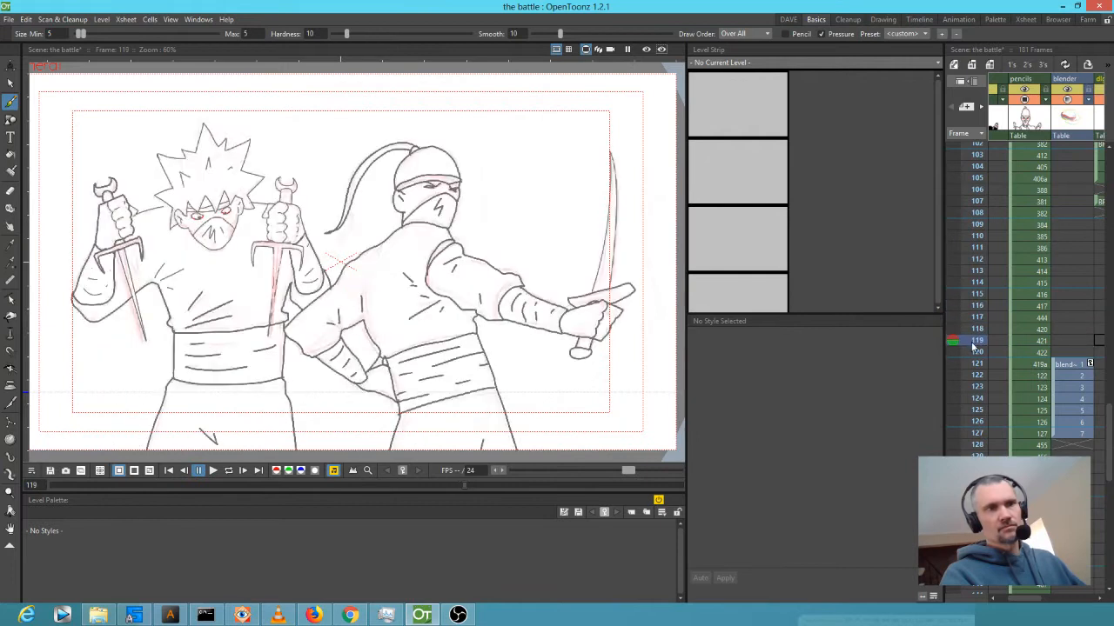
Scrub through the Xsheet drawings and select the pencils cell at frame 128 (level BO).
{"action": "scroll", "coordinate": [987, 261], "scroll_direction": "up", "scroll_amount": 2}
{"action": "scroll", "coordinate": [981, 243], "scroll_direction": "up", "scroll_amount": 3}
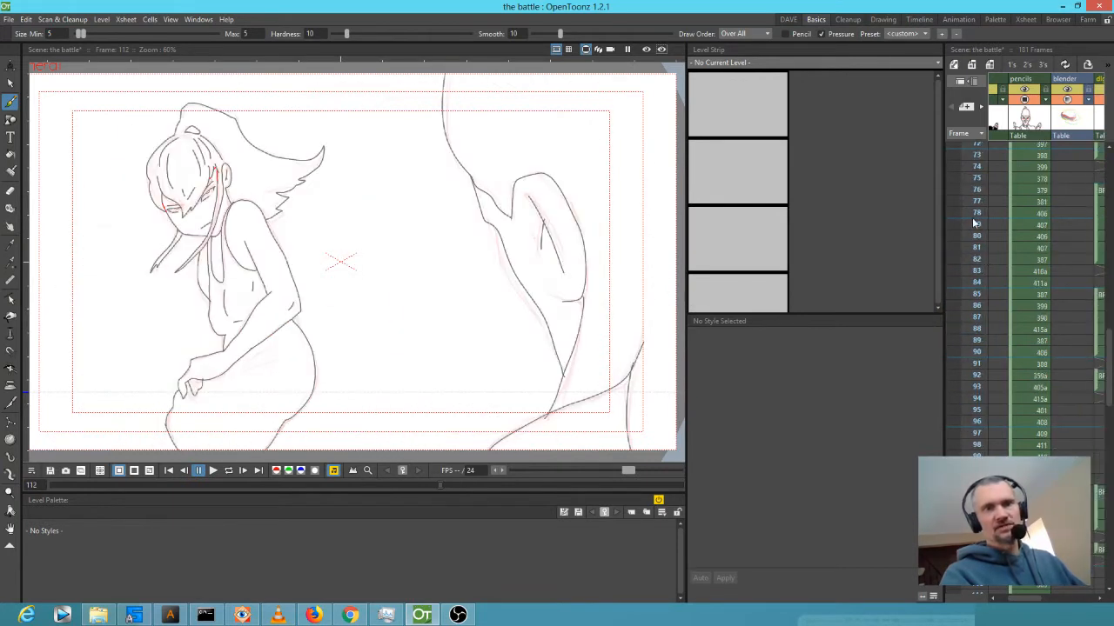
{"action": "left_click_drag", "start_coordinate": [975, 212], "coordinate": [964, 515]}
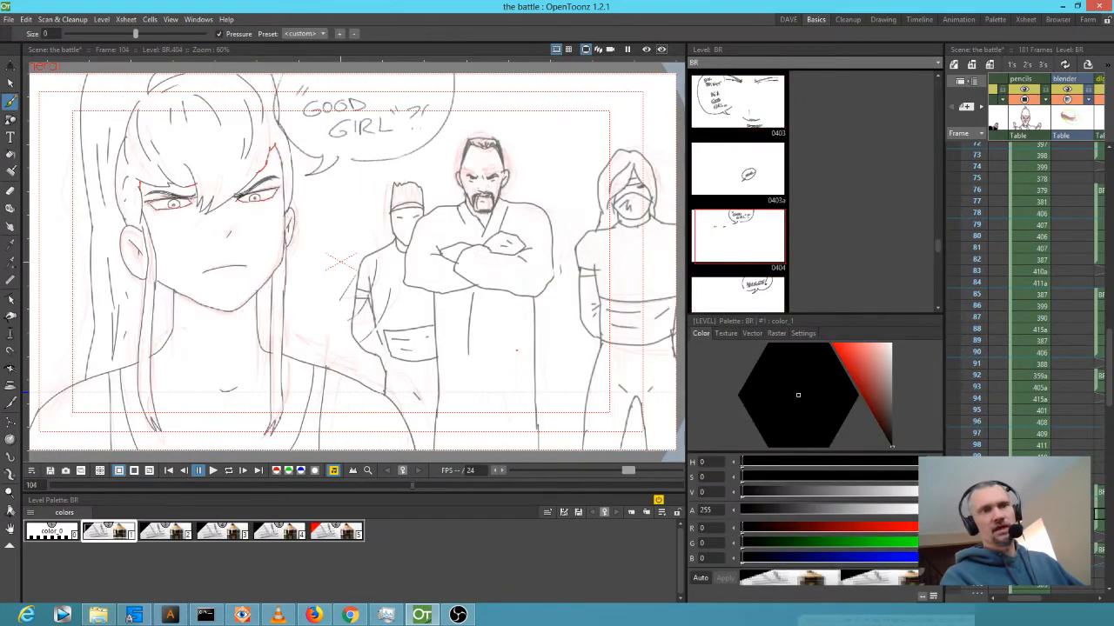
{"action": "left_click_drag", "start_coordinate": [1036, 454], "coordinate": [1061, 209]}
{"action": "left_click_drag", "start_coordinate": [976, 276], "coordinate": [968, 546]}
{"action": "scroll", "coordinate": [1044, 392], "scroll_direction": "down", "scroll_amount": 5}
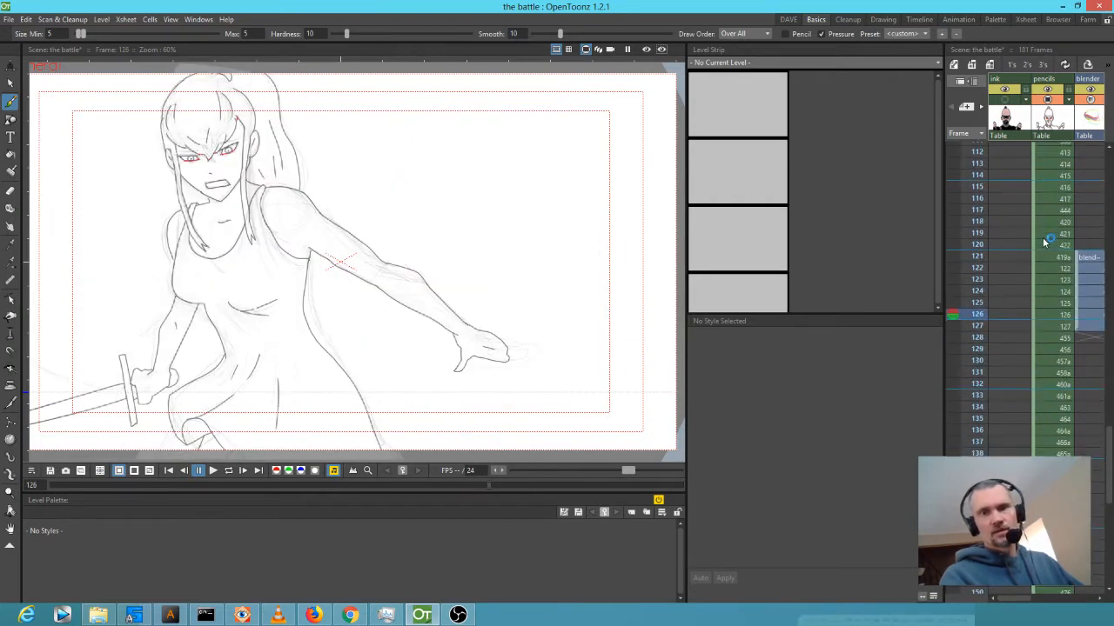
{"action": "left_click", "coordinate": [1049, 337]}
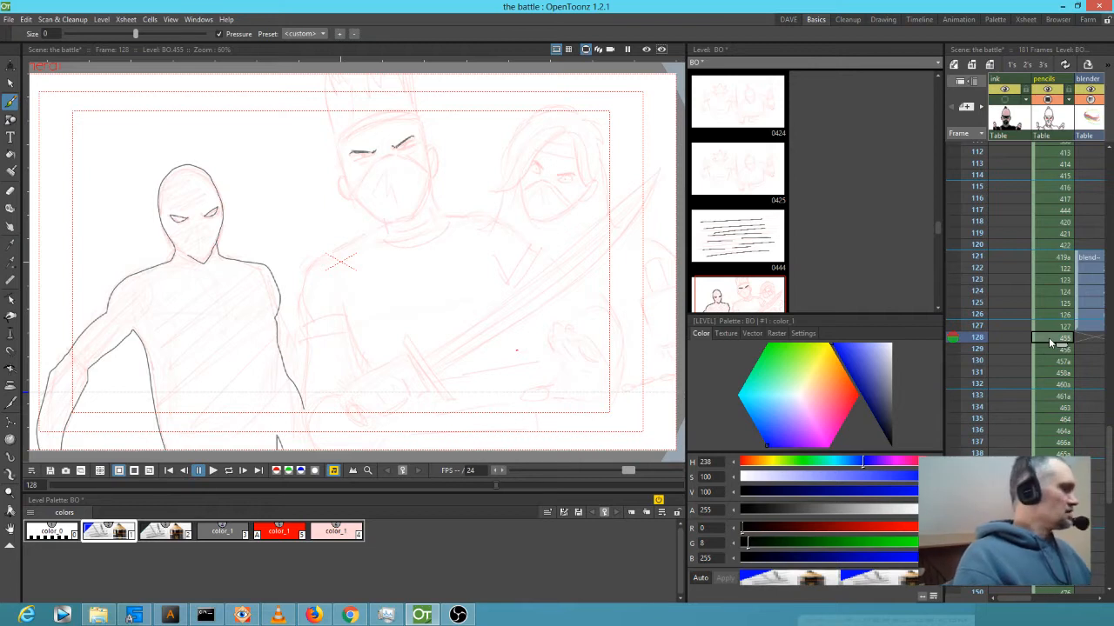
Enlarge the viewer, zoom onto the middle ninja's eyes, and ink grey eyebrows.
{"action": "left_click_drag", "start_coordinate": [449, 295], "coordinate": [451, 305]}
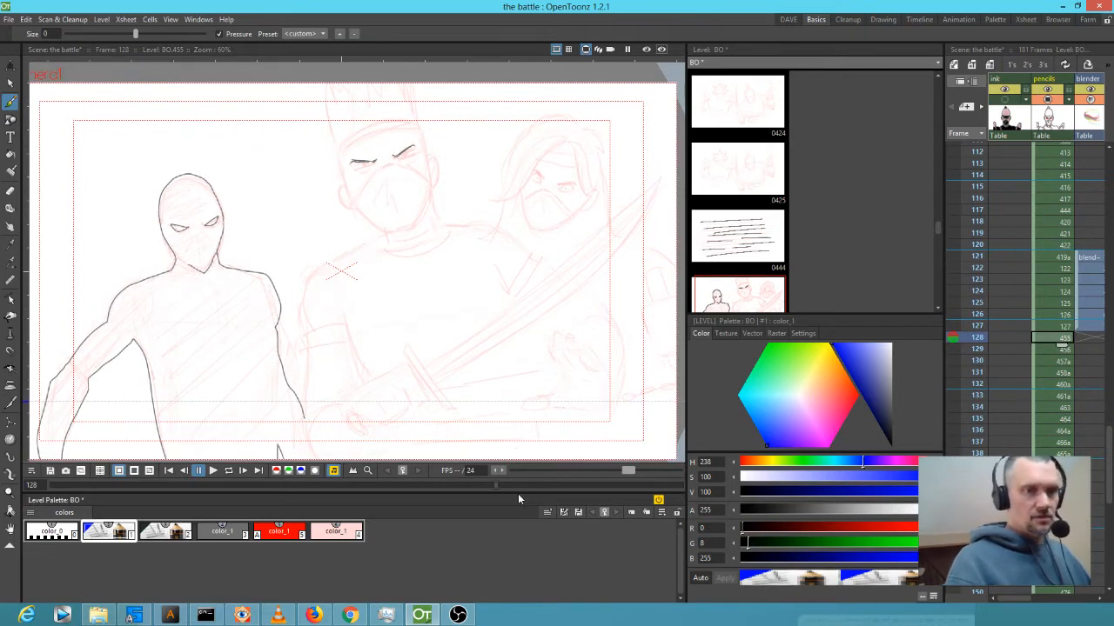
{"action": "left_click_drag", "start_coordinate": [518, 493], "coordinate": [515, 519]}
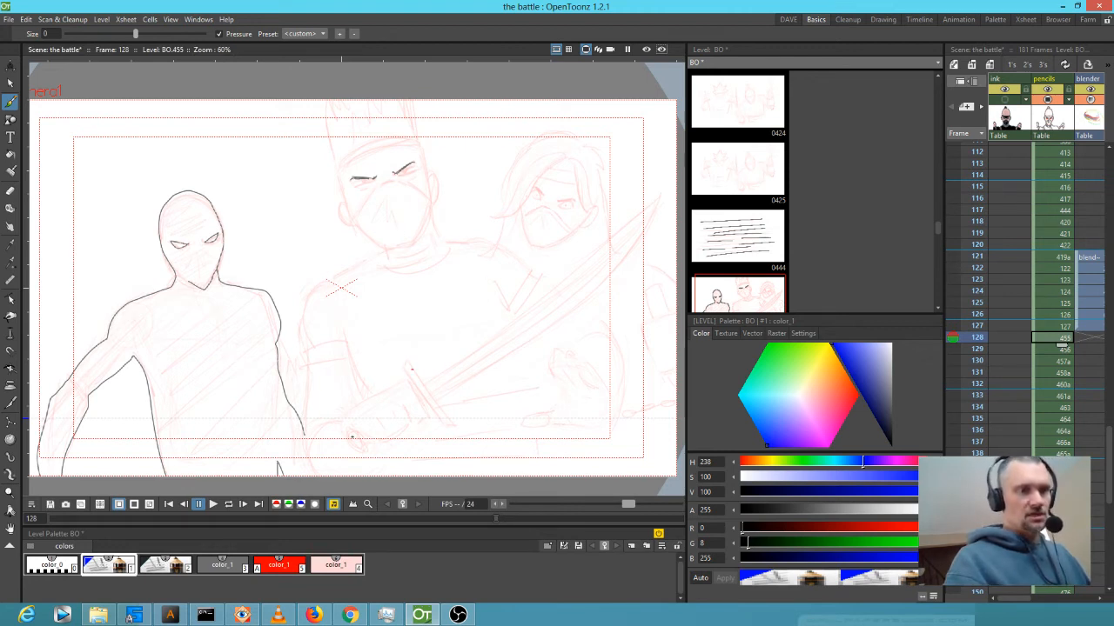
{"action": "left_click", "coordinate": [222, 565]}
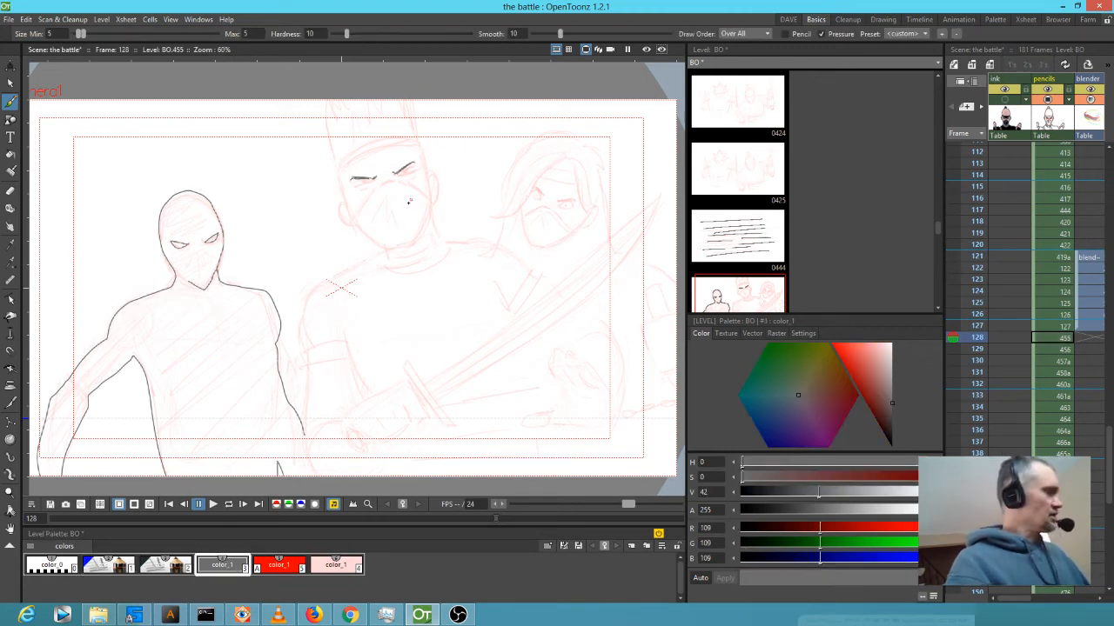
{"action": "key", "text": "shift+space"}
{"action": "left_click_drag", "start_coordinate": [397, 194], "coordinate": [497, 134]}
{"action": "left_click_drag", "start_coordinate": [437, 203], "coordinate": [369, 338]}
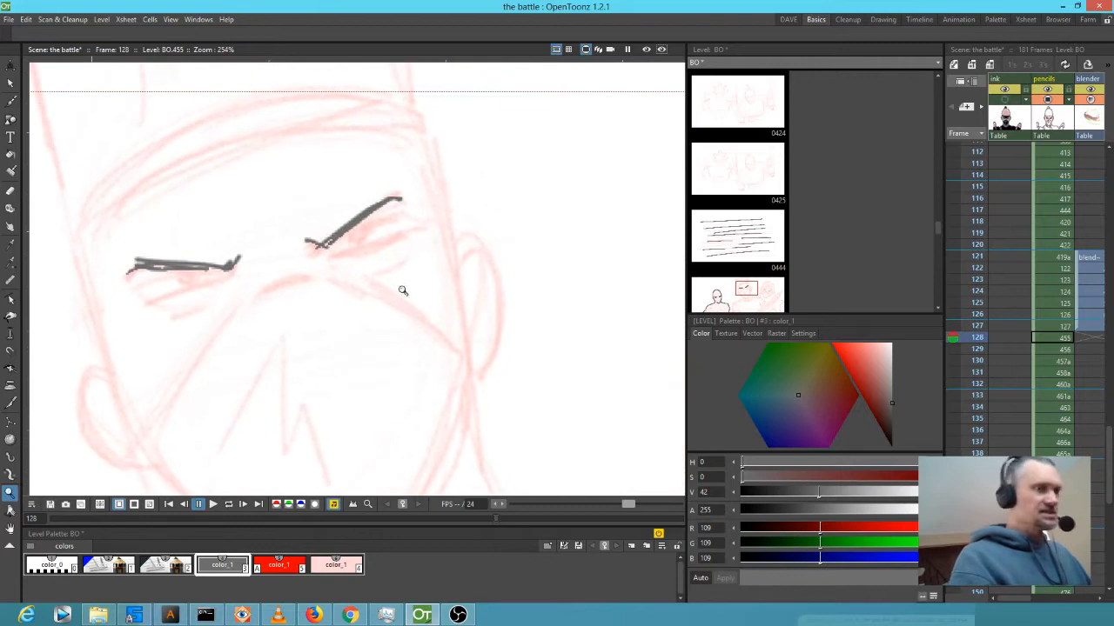
{"action": "key", "text": "b"}
{"action": "mouse_move", "coordinate": [320, 248]}
{"action": "left_mouse_down"}
{"action": "mouse_move", "coordinate": [397, 214]}
{"action": "mouse_move", "coordinate": [411, 224]}
{"action": "left_mouse_up"}
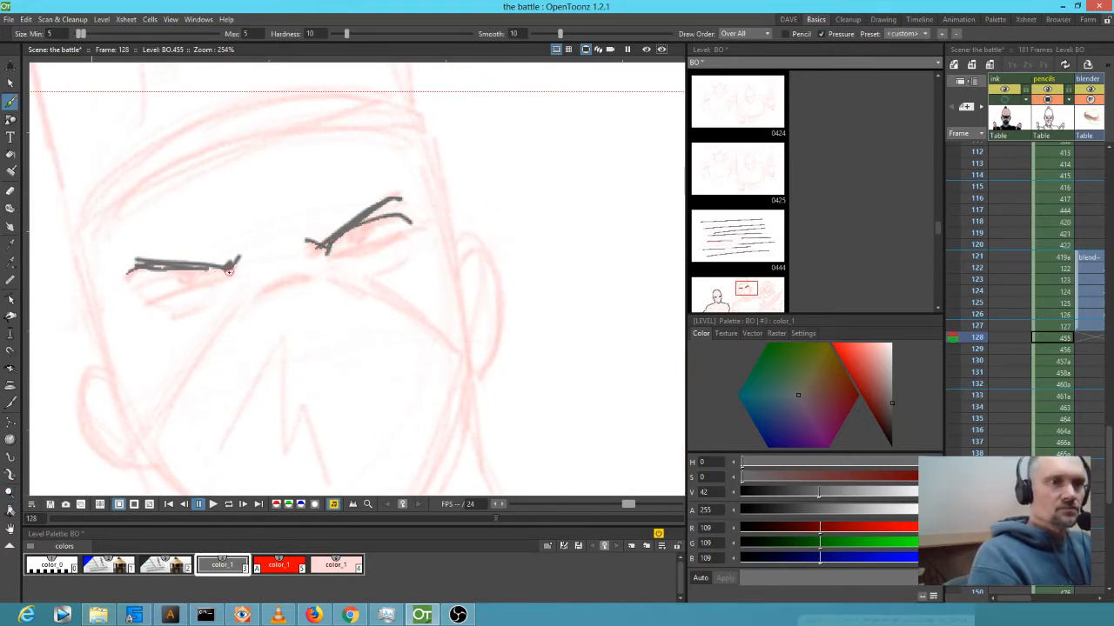
{"action": "left_click_drag", "start_coordinate": [168, 274], "coordinate": [140, 298]}
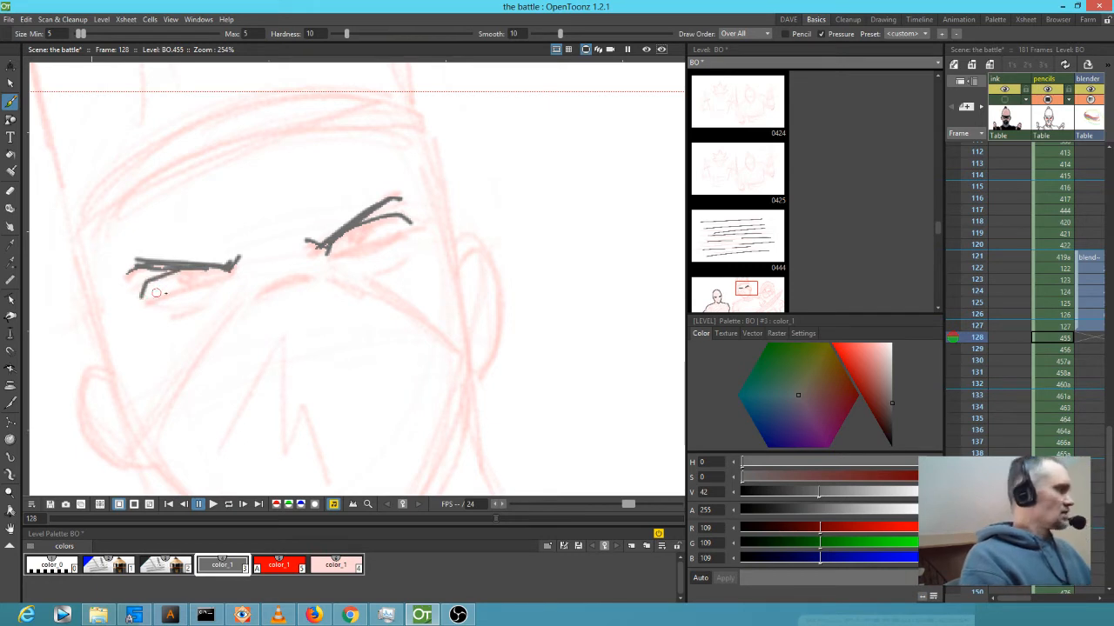
Add red accent marks under the right eyebrow and at the eye corners.
{"action": "key", "text": "5"}
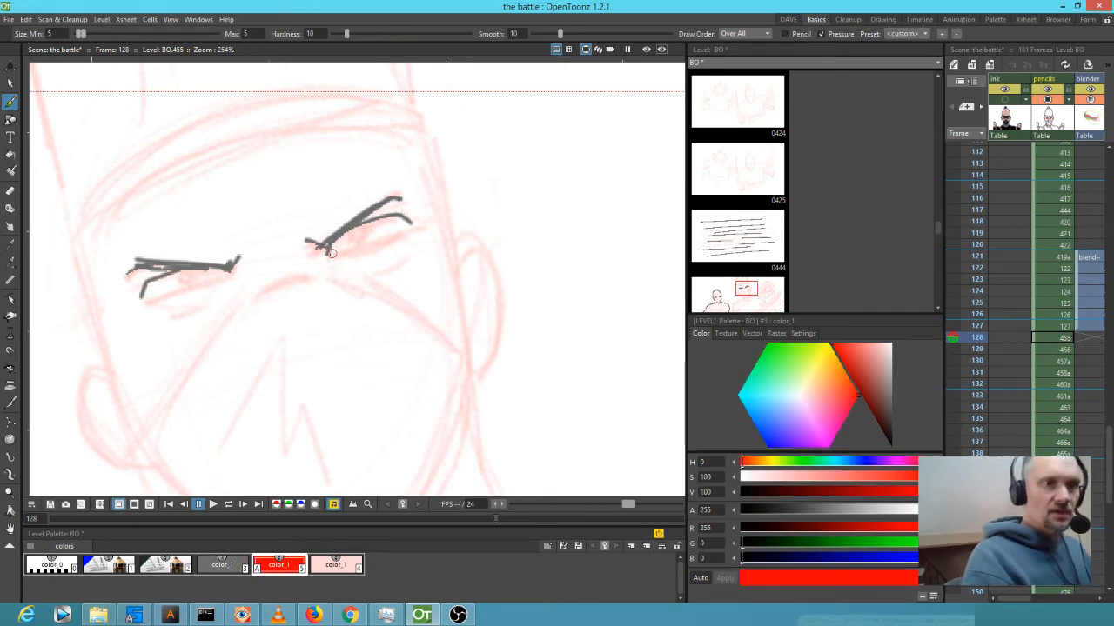
{"action": "left_click_drag", "start_coordinate": [332, 252], "coordinate": [344, 254]}
{"action": "left_click_drag", "start_coordinate": [411, 223], "coordinate": [404, 230]}
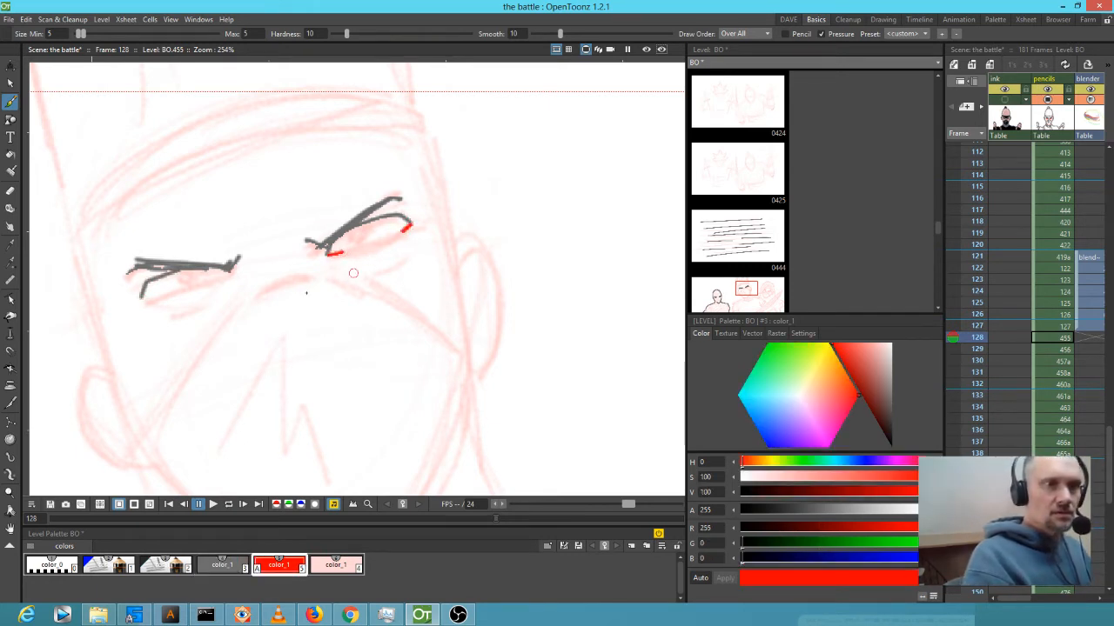
{"action": "left_click_drag", "start_coordinate": [141, 298], "coordinate": [157, 299]}
{"action": "left_click_drag", "start_coordinate": [224, 273], "coordinate": [220, 280]}
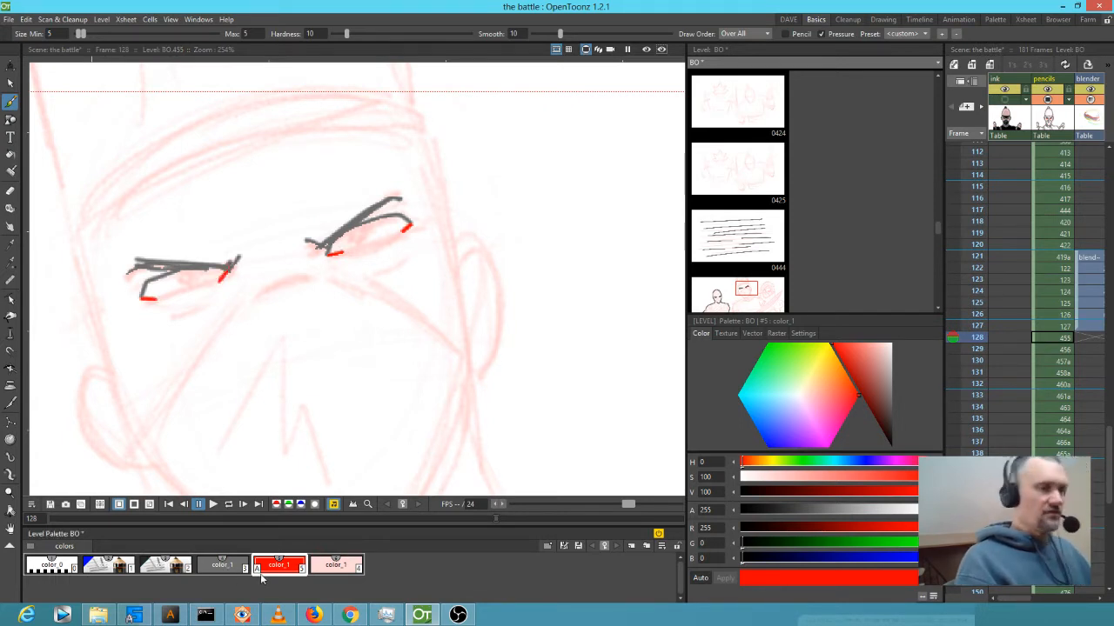
In grey, draw both lower lids, short under-eye lines and the mask's top edge.
{"action": "left_click", "coordinate": [222, 565]}
{"action": "left_click_drag", "start_coordinate": [160, 299], "coordinate": [218, 280]}
{"action": "left_click_drag", "start_coordinate": [342, 251], "coordinate": [401, 231]}
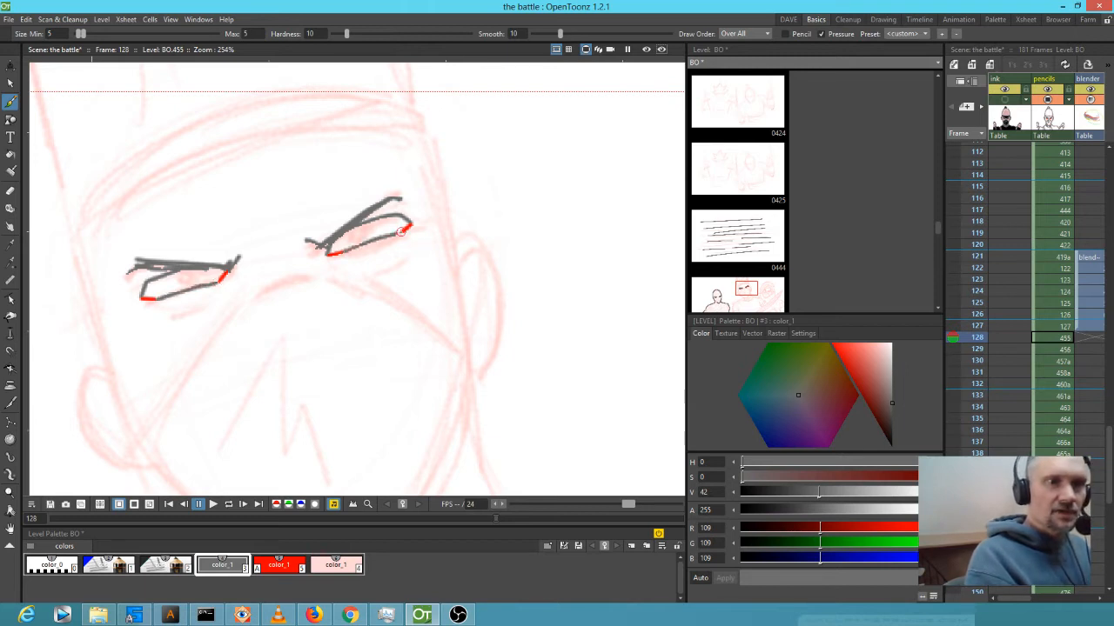
{"action": "left_click_drag", "start_coordinate": [370, 270], "coordinate": [392, 263]}
{"action": "left_click_drag", "start_coordinate": [177, 312], "coordinate": [203, 305]}
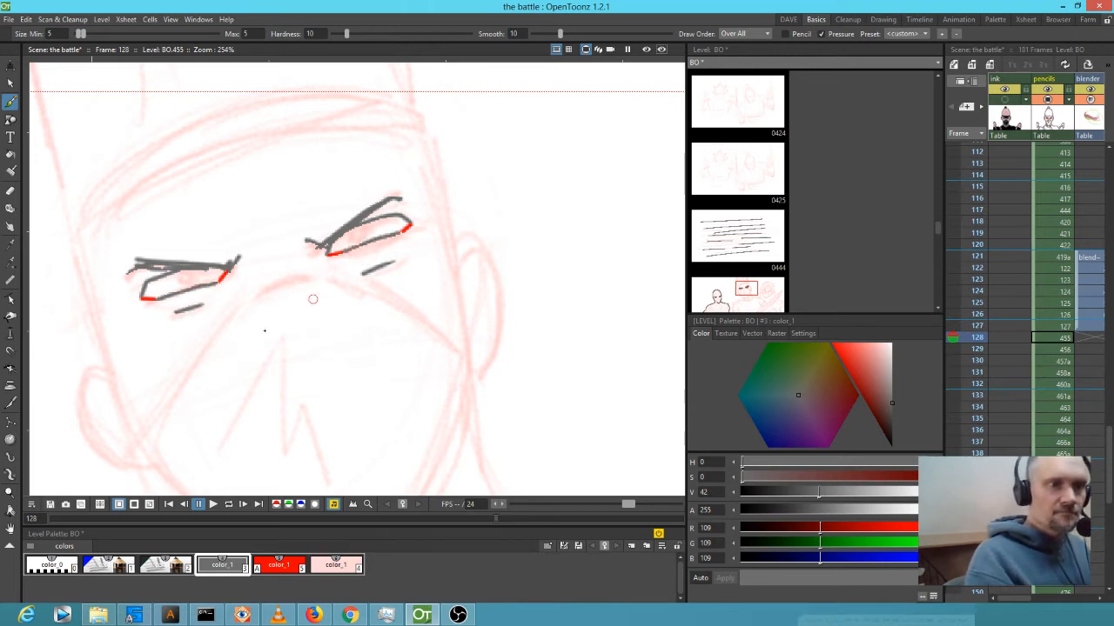
{"action": "mouse_move", "coordinate": [149, 436]}
{"action": "left_mouse_down"}
{"action": "mouse_move", "coordinate": [198, 357]}
{"action": "mouse_move", "coordinate": [259, 293]}
{"action": "mouse_move", "coordinate": [302, 272]}
{"action": "mouse_move", "coordinate": [407, 298]}
{"action": "mouse_move", "coordinate": [474, 344]}
{"action": "left_mouse_up"}
Close the mask outline around the chin and add zigzag folds inside it.
{"action": "left_click_drag", "start_coordinate": [539, 365], "coordinate": [570, 252]}
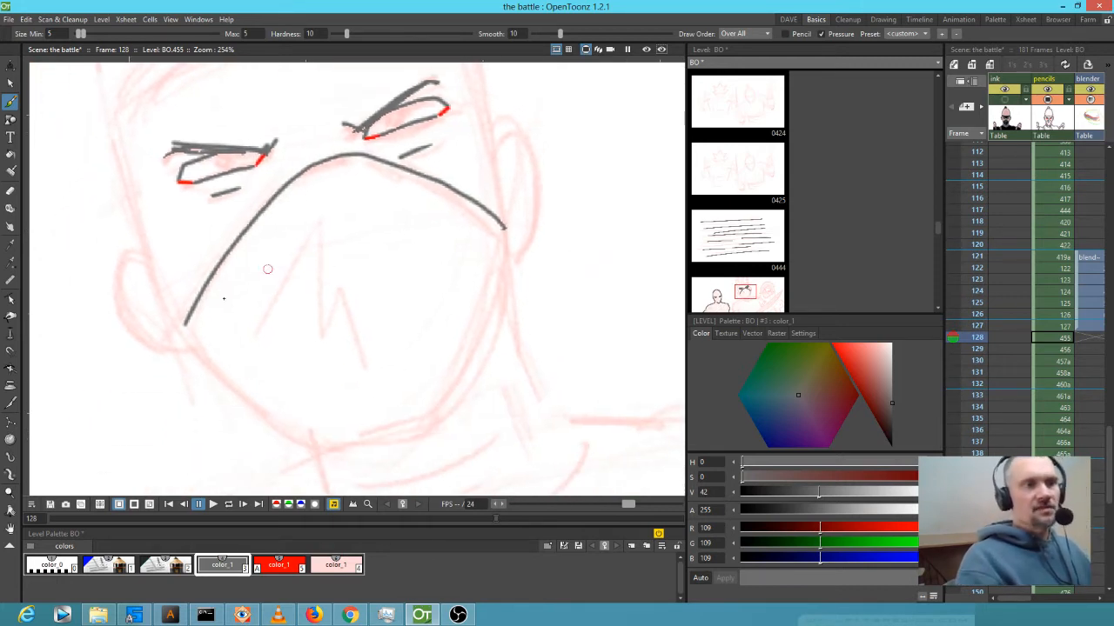
{"action": "mouse_move", "coordinate": [183, 326]}
{"action": "left_mouse_down"}
{"action": "mouse_move", "coordinate": [286, 428]}
{"action": "mouse_move", "coordinate": [343, 453]}
{"action": "mouse_move", "coordinate": [433, 433]}
{"action": "mouse_move", "coordinate": [459, 402]}
{"action": "left_mouse_up"}
{"action": "left_click_drag", "start_coordinate": [483, 349], "coordinate": [507, 224]}
{"action": "mouse_move", "coordinate": [253, 331]}
{"action": "left_mouse_down"}
{"action": "mouse_move", "coordinate": [315, 228]}
{"action": "mouse_move", "coordinate": [315, 345]}
{"action": "mouse_move", "coordinate": [329, 289]}
{"action": "mouse_move", "coordinate": [355, 380]}
{"action": "left_mouse_up"}
{"action": "left_click_drag", "start_coordinate": [400, 252], "coordinate": [423, 315]}
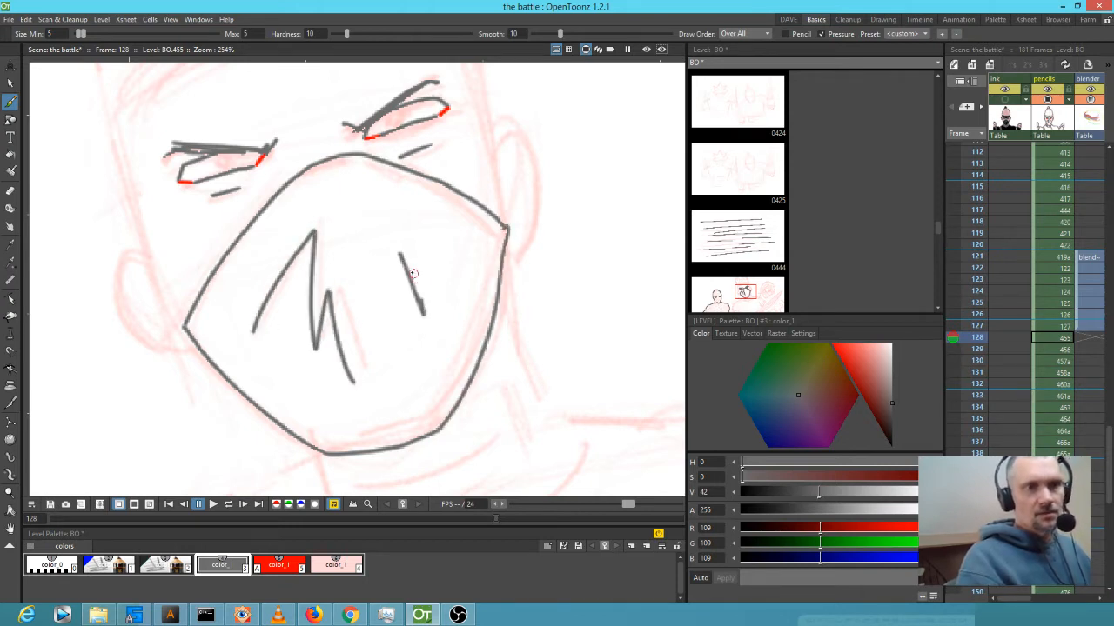
{"action": "left_click_drag", "start_coordinate": [422, 228], "coordinate": [451, 239]}
Ink both ears with inner detail and the sides of the face and head.
{"action": "mouse_move", "coordinate": [499, 135]}
{"action": "left_mouse_down"}
{"action": "mouse_move", "coordinate": [529, 143]}
{"action": "mouse_move", "coordinate": [540, 204]}
{"action": "mouse_move", "coordinate": [508, 240]}
{"action": "left_mouse_up"}
{"action": "mouse_move", "coordinate": [147, 258]}
{"action": "left_mouse_down"}
{"action": "mouse_move", "coordinate": [148, 340]}
{"action": "mouse_move", "coordinate": [202, 348]}
{"action": "left_mouse_up"}
{"action": "left_click_drag", "start_coordinate": [140, 284], "coordinate": [161, 307]}
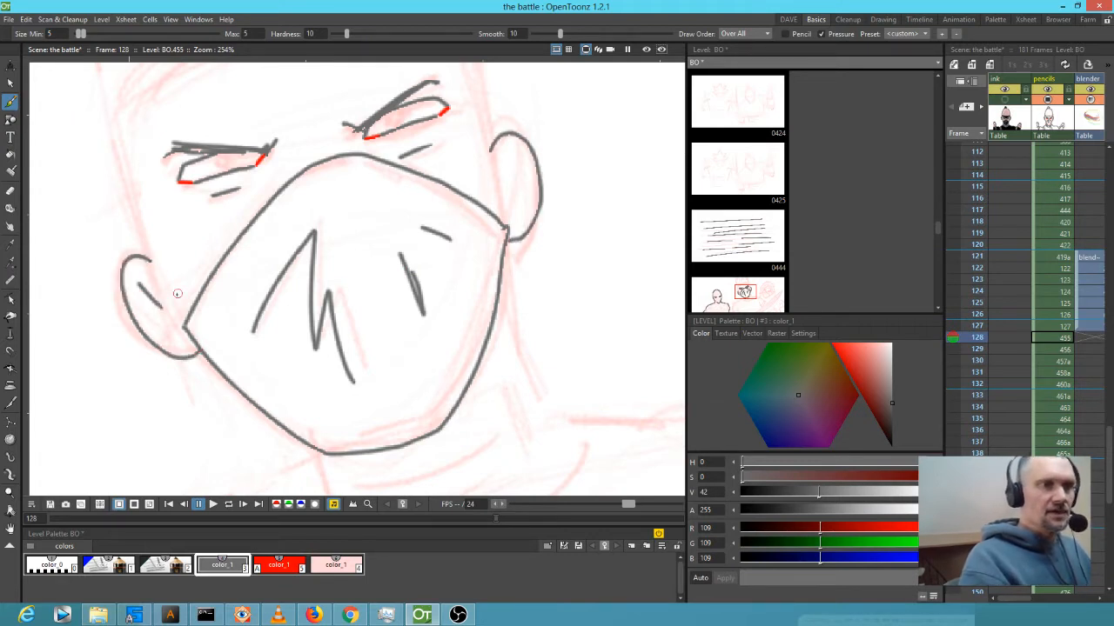
{"action": "left_click_drag", "start_coordinate": [516, 158], "coordinate": [506, 194]}
{"action": "mouse_move", "coordinate": [556, 329]}
{"action": "left_mouse_down"}
{"action": "mouse_move", "coordinate": [552, 307]}
{"action": "mouse_move", "coordinate": [549, 425]}
{"action": "left_mouse_up"}
{"action": "left_click_drag", "start_coordinate": [106, 217], "coordinate": [147, 356]}
{"action": "left_click_drag", "start_coordinate": [447, 114], "coordinate": [483, 247]}
Draw irises in both eyes and wrinkle marks at the nose bridge.
{"action": "left_click_drag", "start_coordinate": [389, 200], "coordinate": [421, 229]}
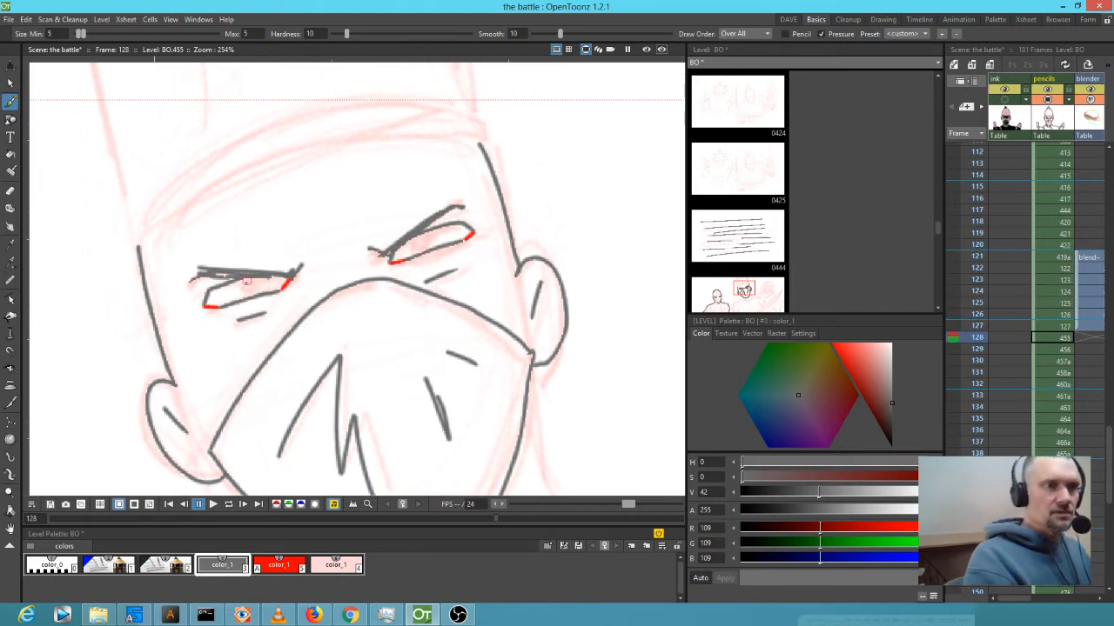
{"action": "mouse_move", "coordinate": [240, 283]}
{"action": "left_mouse_down"}
{"action": "mouse_move", "coordinate": [261, 293]}
{"action": "mouse_move", "coordinate": [268, 273]}
{"action": "left_mouse_up"}
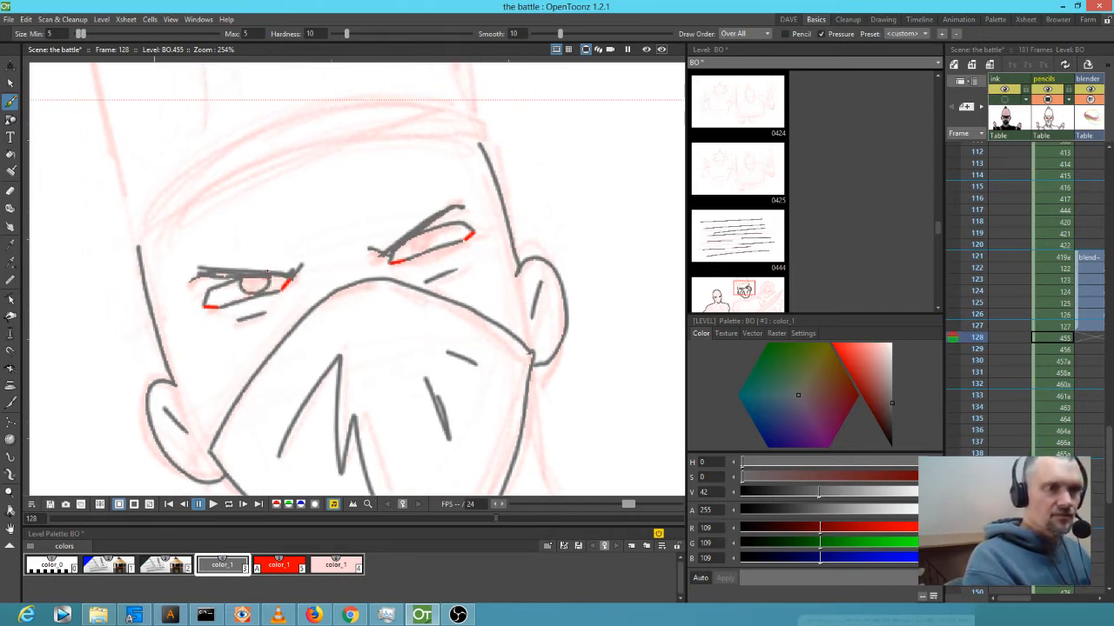
{"action": "mouse_move", "coordinate": [414, 234]}
{"action": "left_mouse_down"}
{"action": "mouse_move", "coordinate": [423, 252]}
{"action": "mouse_move", "coordinate": [431, 228]}
{"action": "left_mouse_up"}
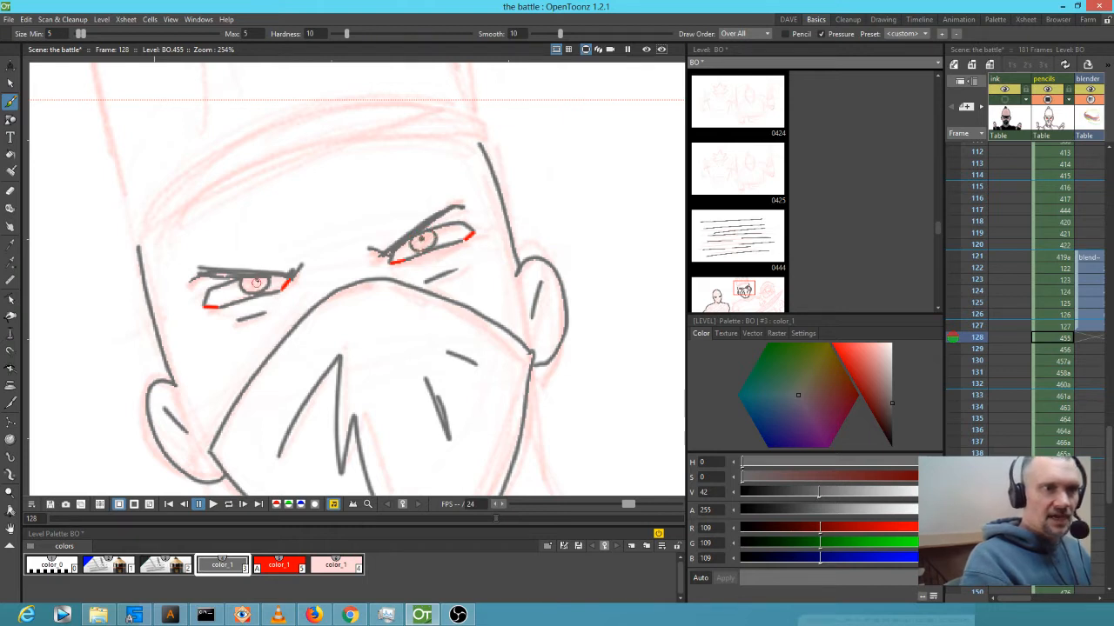
{"action": "left_click_drag", "start_coordinate": [336, 248], "coordinate": [331, 262]}
{"action": "left_click_drag", "start_coordinate": [345, 252], "coordinate": [348, 255]}
Ink the head outline, the head wrap's right side and the headband's upper and lower edges.
{"action": "left_click_drag", "start_coordinate": [389, 161], "coordinate": [403, 235]}
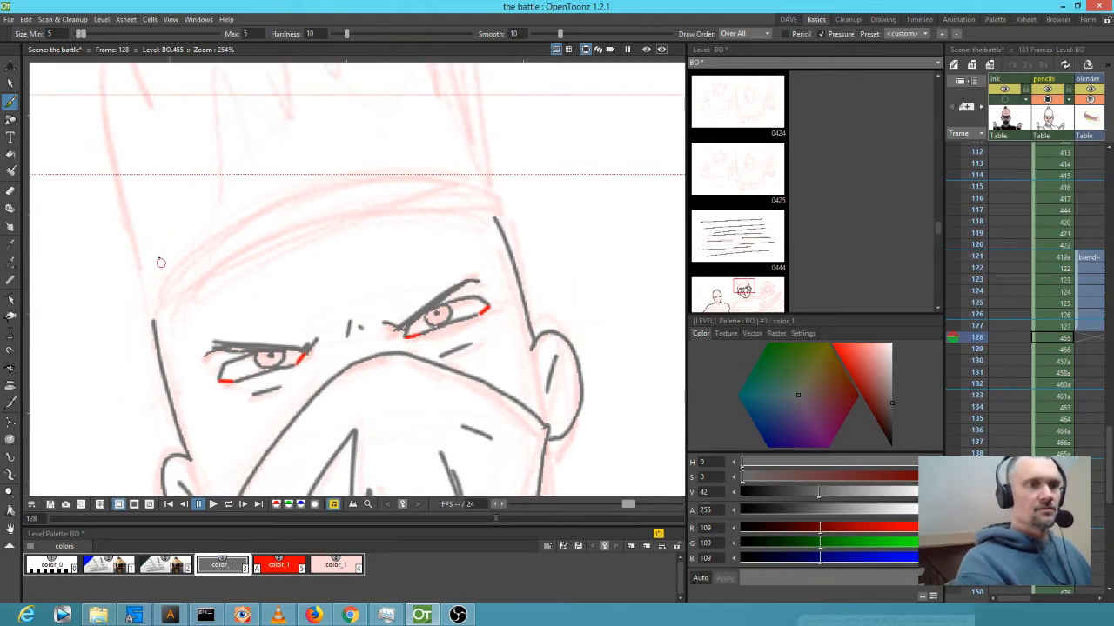
{"action": "mouse_move", "coordinate": [223, 319]}
{"action": "left_mouse_down"}
{"action": "mouse_move", "coordinate": [232, 391]}
{"action": "mouse_move", "coordinate": [229, 344]}
{"action": "left_mouse_up"}
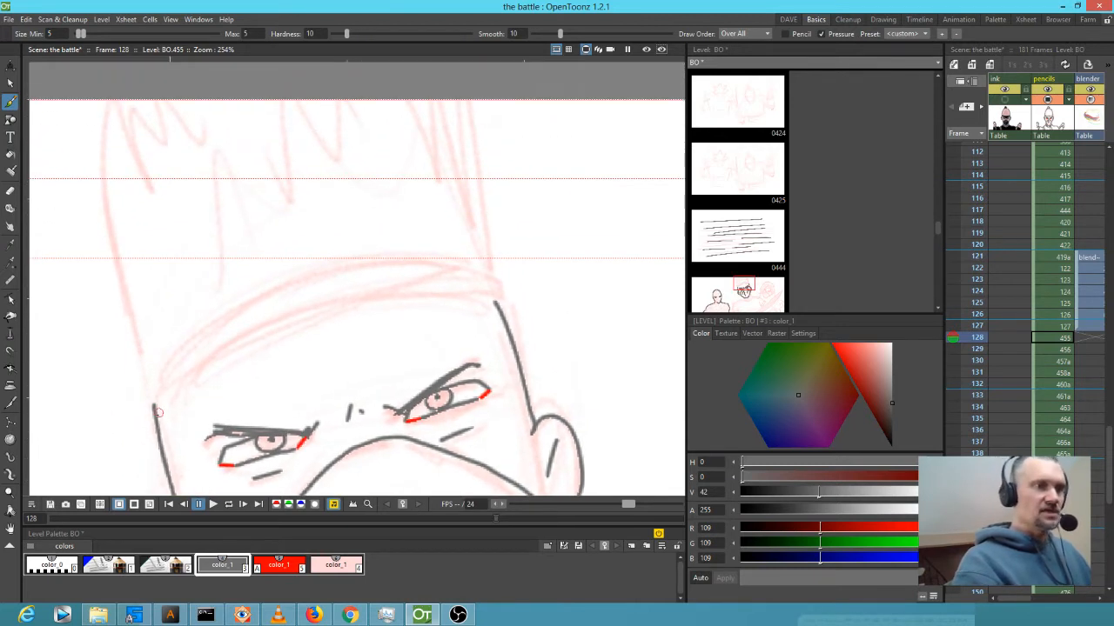
{"action": "mouse_move", "coordinate": [148, 393]}
{"action": "left_mouse_down"}
{"action": "mouse_move", "coordinate": [113, 208]}
{"action": "mouse_move", "coordinate": [113, 99]}
{"action": "mouse_move", "coordinate": [139, 122]}
{"action": "mouse_move", "coordinate": [187, 104]}
{"action": "left_mouse_up"}
{"action": "left_click_drag", "start_coordinate": [449, 98], "coordinate": [501, 311]}
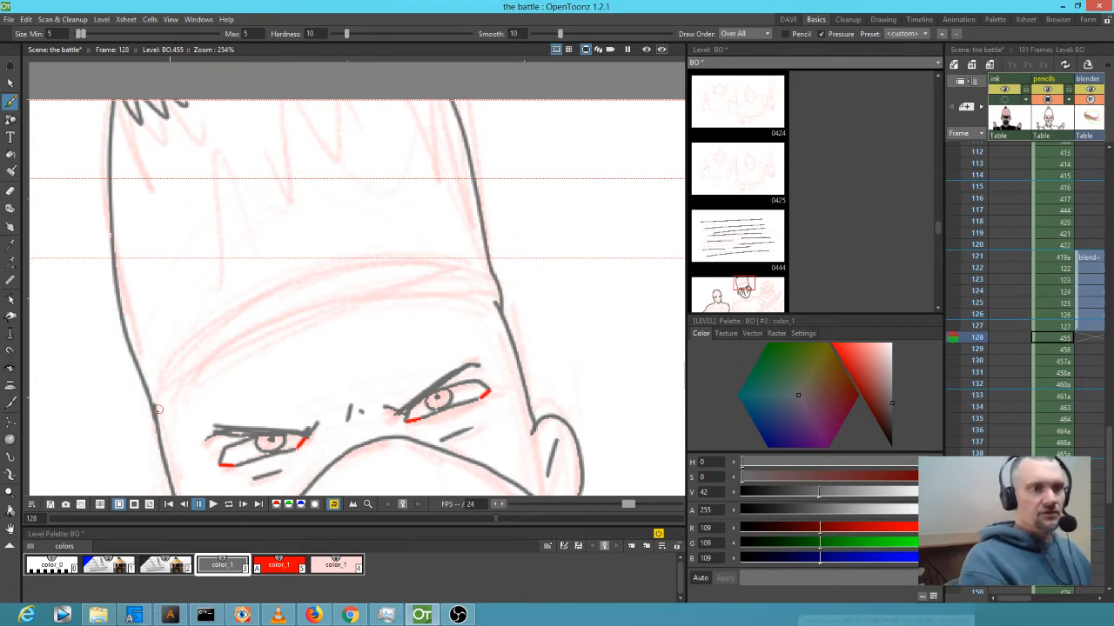
{"action": "mouse_move", "coordinate": [157, 409]}
{"action": "left_mouse_down"}
{"action": "mouse_move", "coordinate": [289, 338]}
{"action": "mouse_move", "coordinate": [502, 310]}
{"action": "left_mouse_up"}
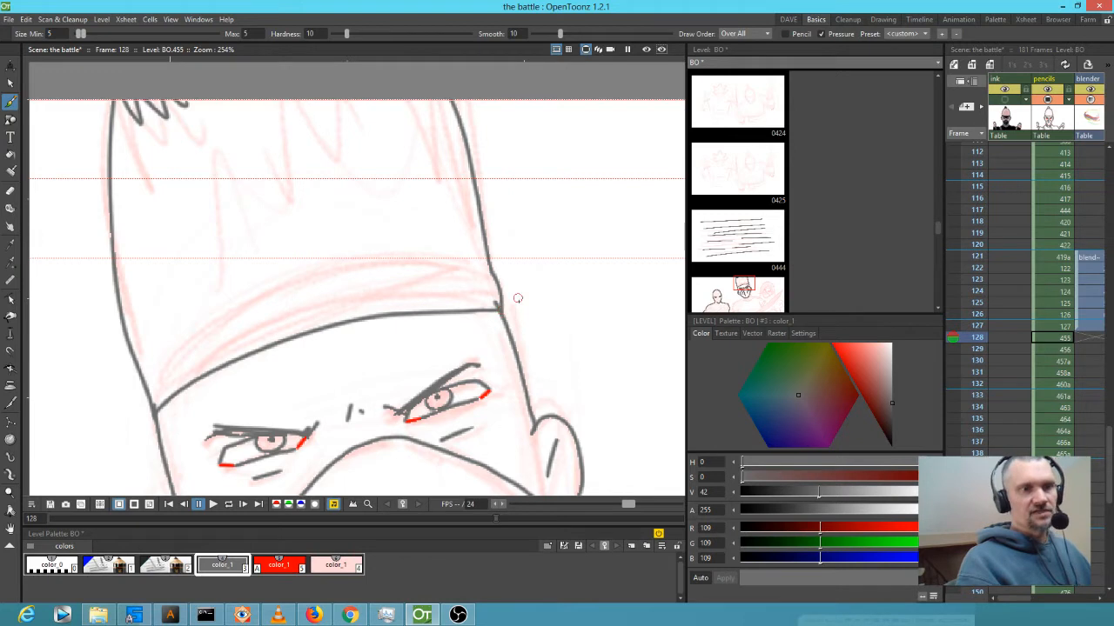
{"action": "mouse_move", "coordinate": [149, 390]}
{"action": "left_mouse_down"}
{"action": "mouse_move", "coordinate": [170, 363]}
{"action": "mouse_move", "coordinate": [283, 301]}
{"action": "mouse_move", "coordinate": [418, 275]}
{"action": "mouse_move", "coordinate": [495, 290]}
{"action": "left_mouse_up"}
Fill in the hair spikes with short strokes up to the top of the frame.
{"action": "left_click_drag", "start_coordinate": [336, 210], "coordinate": [340, 302]}
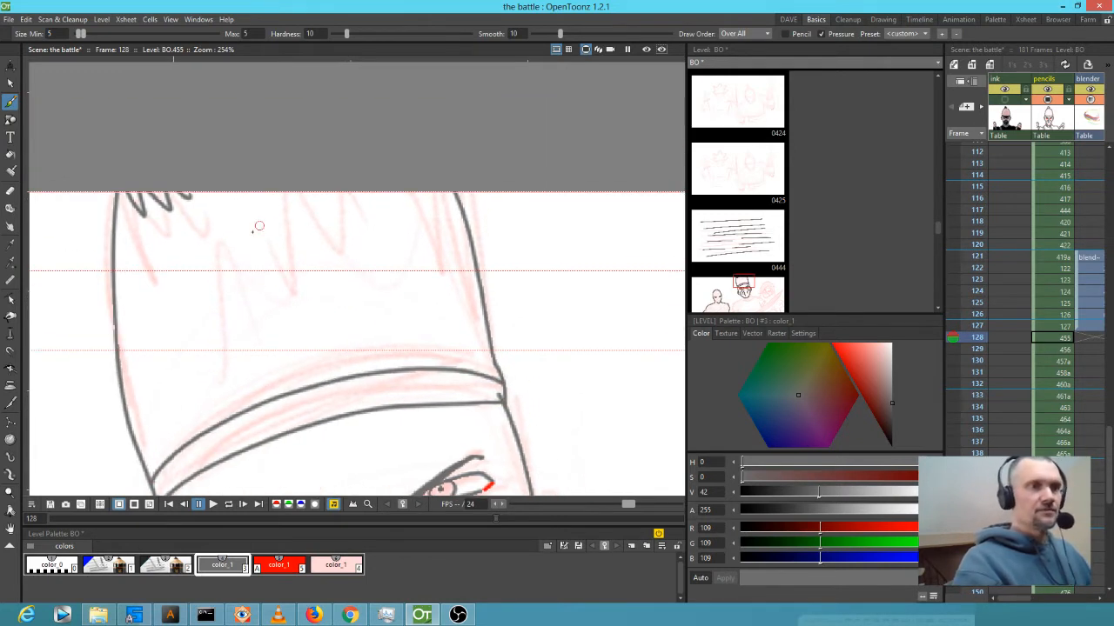
{"action": "mouse_move", "coordinate": [226, 240]}
{"action": "left_mouse_down"}
{"action": "mouse_move", "coordinate": [230, 300]}
{"action": "mouse_move", "coordinate": [253, 289]}
{"action": "left_mouse_up"}
{"action": "left_click_drag", "start_coordinate": [273, 222], "coordinate": [282, 242]}
{"action": "left_click_drag", "start_coordinate": [320, 195], "coordinate": [327, 217]}
{"action": "mouse_move", "coordinate": [374, 184]}
{"action": "left_mouse_down"}
{"action": "mouse_move", "coordinate": [383, 224]}
{"action": "mouse_move", "coordinate": [417, 222]}
{"action": "left_mouse_up"}
{"action": "left_click_drag", "start_coordinate": [443, 186], "coordinate": [451, 201]}
{"action": "left_click_drag", "start_coordinate": [546, 400], "coordinate": [545, 261]}
Ink the jaw, neck, shoulder and long body outline down to the frame bottom.
{"action": "mouse_move", "coordinate": [531, 361]}
{"action": "left_mouse_down"}
{"action": "mouse_move", "coordinate": [519, 221]}
{"action": "mouse_move", "coordinate": [497, 175]}
{"action": "left_mouse_up"}
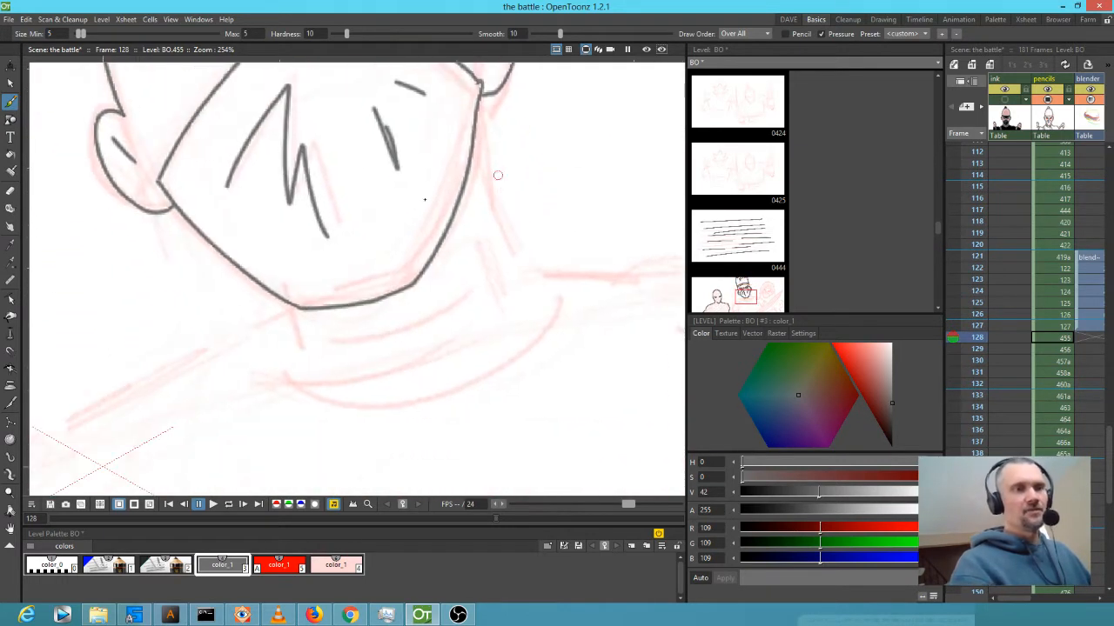
{"action": "mouse_move", "coordinate": [295, 317]}
{"action": "left_mouse_down"}
{"action": "mouse_move", "coordinate": [303, 351]}
{"action": "mouse_move", "coordinate": [352, 411]}
{"action": "mouse_move", "coordinate": [478, 375]}
{"action": "mouse_move", "coordinate": [519, 321]}
{"action": "mouse_move", "coordinate": [503, 204]}
{"action": "mouse_move", "coordinate": [475, 122]}
{"action": "left_mouse_up"}
{"action": "left_click_drag", "start_coordinate": [451, 360], "coordinate": [567, 275]}
{"action": "left_click_drag", "start_coordinate": [412, 226], "coordinate": [174, 354]}
{"action": "left_click_drag", "start_coordinate": [255, 361], "coordinate": [485, 292]}
{"action": "mouse_move", "coordinate": [383, 288]}
{"action": "left_mouse_down"}
{"action": "mouse_move", "coordinate": [343, 310]}
{"action": "mouse_move", "coordinate": [264, 459]}
{"action": "left_mouse_up"}
{"action": "mouse_move", "coordinate": [407, 384]}
{"action": "left_mouse_down"}
{"action": "mouse_move", "coordinate": [460, 290]}
{"action": "mouse_move", "coordinate": [435, 198]}
{"action": "left_mouse_up"}
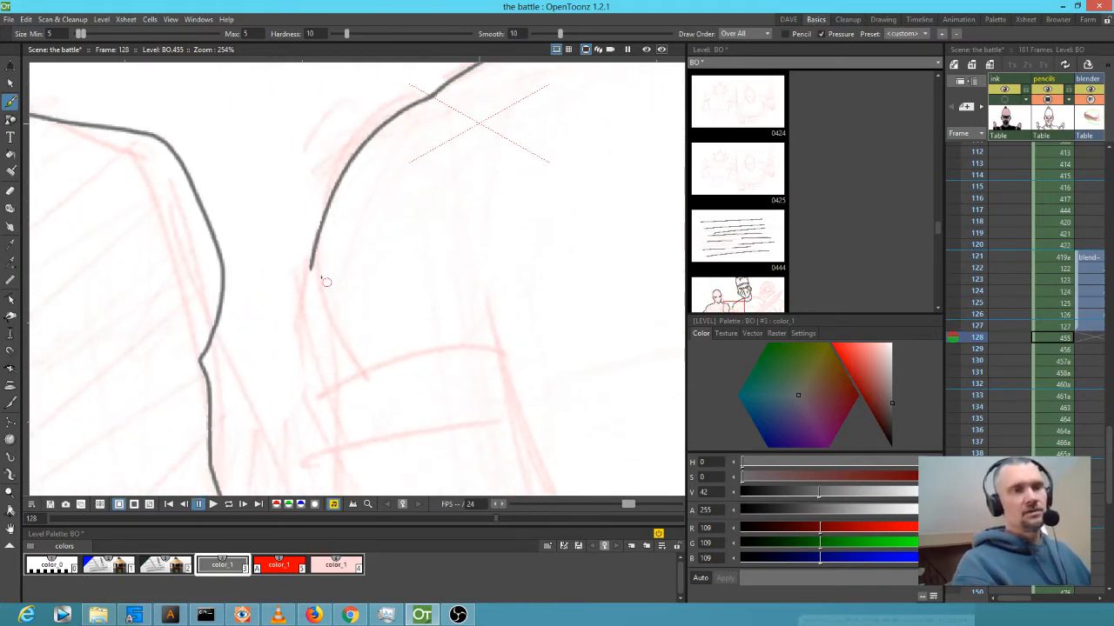
{"action": "mouse_move", "coordinate": [310, 261]}
{"action": "left_mouse_down"}
{"action": "mouse_move", "coordinate": [309, 366]}
{"action": "mouse_move", "coordinate": [332, 396]}
{"action": "mouse_move", "coordinate": [336, 447]}
{"action": "left_mouse_up"}
{"action": "left_click_drag", "start_coordinate": [459, 419], "coordinate": [418, 225]}
{"action": "left_click_drag", "start_coordinate": [294, 253], "coordinate": [269, 493]}
{"action": "mouse_move", "coordinate": [523, 328]}
{"action": "left_mouse_down"}
{"action": "mouse_move", "coordinate": [410, 328]}
{"action": "mouse_move", "coordinate": [381, 418]}
{"action": "mouse_move", "coordinate": [425, 400]}
{"action": "mouse_move", "coordinate": [378, 314]}
{"action": "left_mouse_up"}
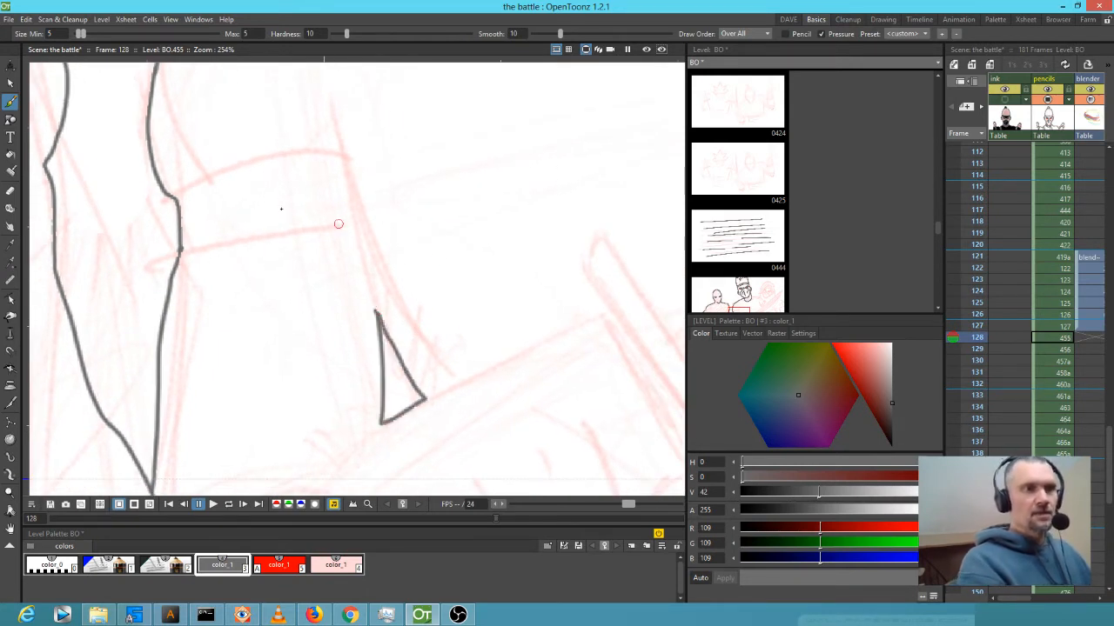
Ink the armband's edges and the outline of the clenched fist.
{"action": "left_click_drag", "start_coordinate": [179, 252], "coordinate": [361, 223]}
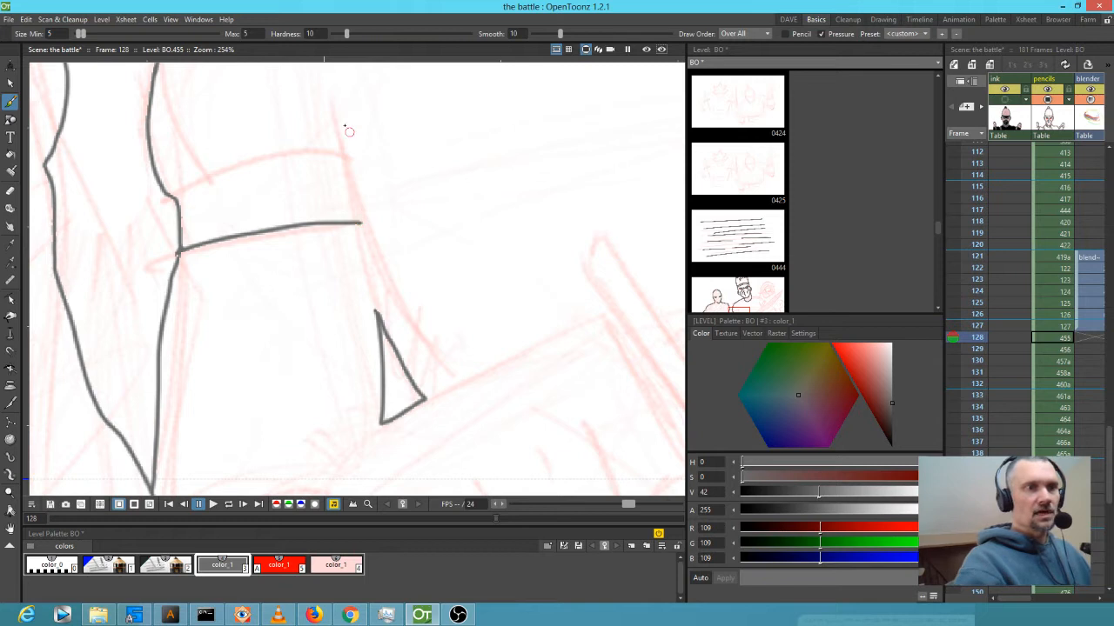
{"action": "left_click_drag", "start_coordinate": [336, 114], "coordinate": [383, 275]}
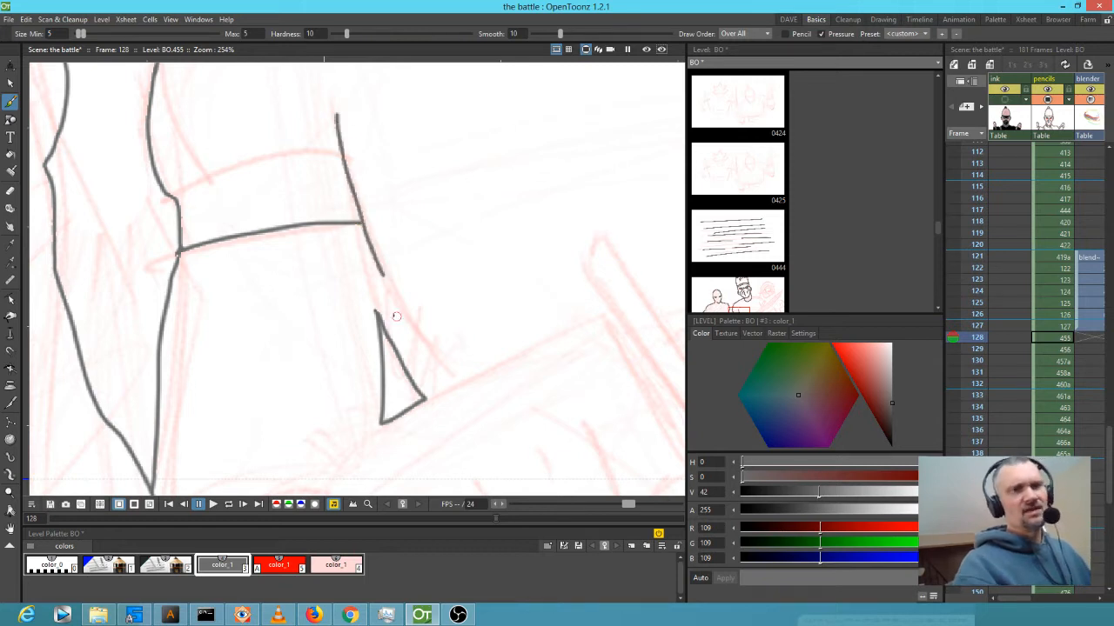
{"action": "left_click_drag", "start_coordinate": [178, 201], "coordinate": [344, 162]}
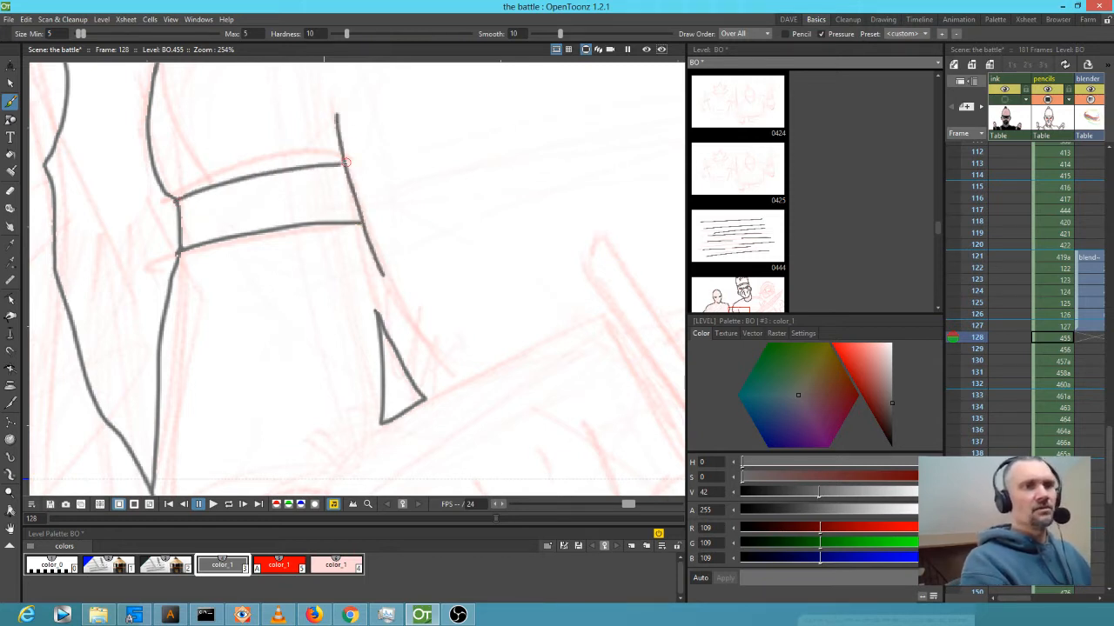
{"action": "left_click_drag", "start_coordinate": [487, 309], "coordinate": [385, 109]}
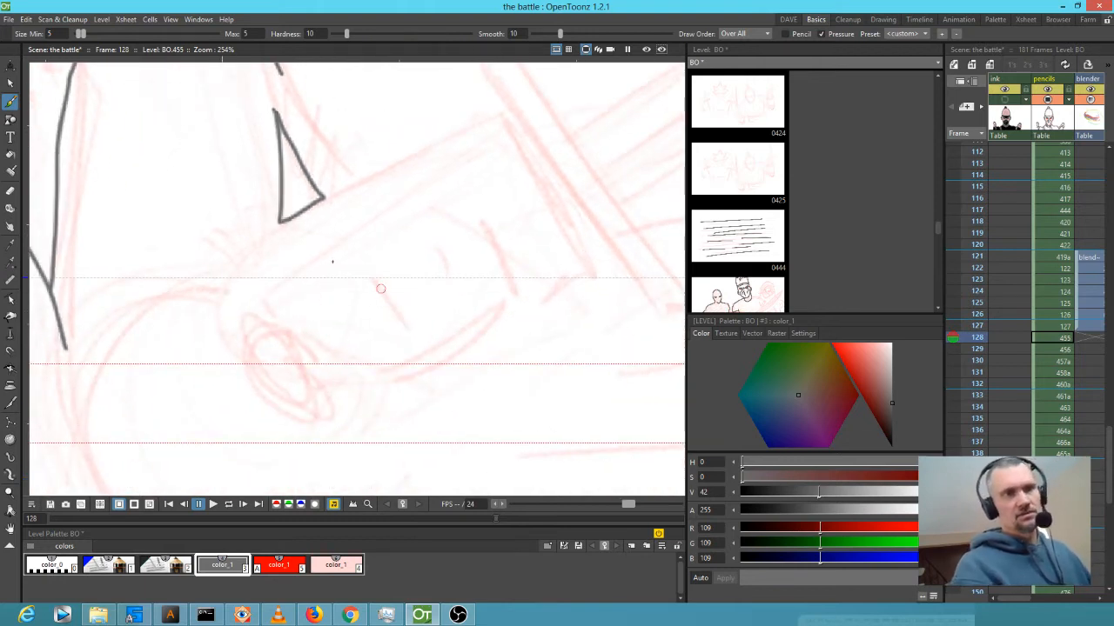
{"action": "mouse_move", "coordinate": [280, 221]}
{"action": "left_mouse_down"}
{"action": "mouse_move", "coordinate": [212, 290]}
{"action": "mouse_move", "coordinate": [278, 416]}
{"action": "mouse_move", "coordinate": [304, 369]}
{"action": "mouse_move", "coordinate": [275, 328]}
{"action": "left_mouse_up"}
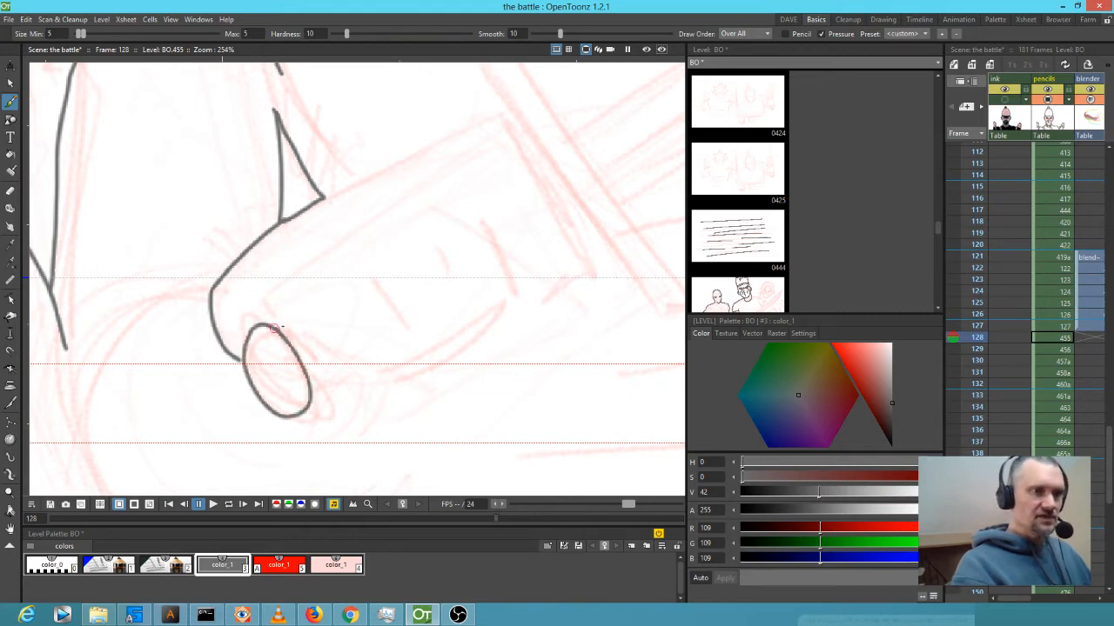
{"action": "mouse_move", "coordinate": [296, 355]}
{"action": "left_mouse_down"}
{"action": "mouse_move", "coordinate": [362, 397]}
{"action": "mouse_move", "coordinate": [579, 273]}
{"action": "mouse_move", "coordinate": [560, 217]}
{"action": "mouse_move", "coordinate": [491, 120]}
{"action": "mouse_move", "coordinate": [442, 133]}
{"action": "mouse_move", "coordinate": [324, 198]}
{"action": "left_mouse_up"}
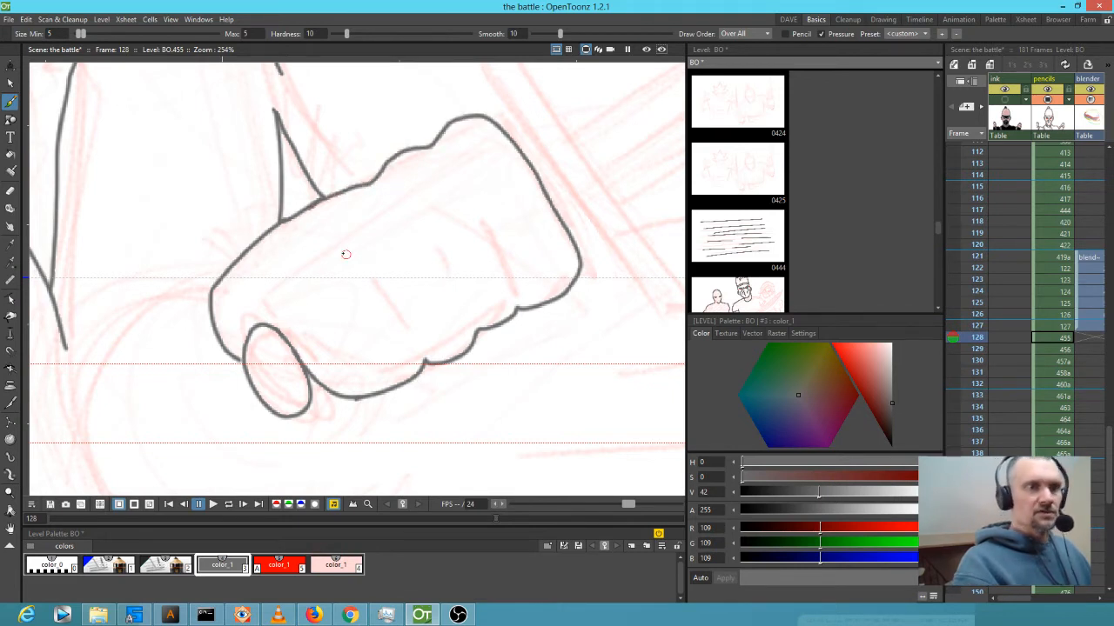
Add the thumb crease and knuckle lines, redoing the fist's lower-right edge.
{"action": "left_click_drag", "start_coordinate": [315, 355], "coordinate": [339, 371]}
{"action": "left_click_drag", "start_coordinate": [318, 333], "coordinate": [339, 368]}
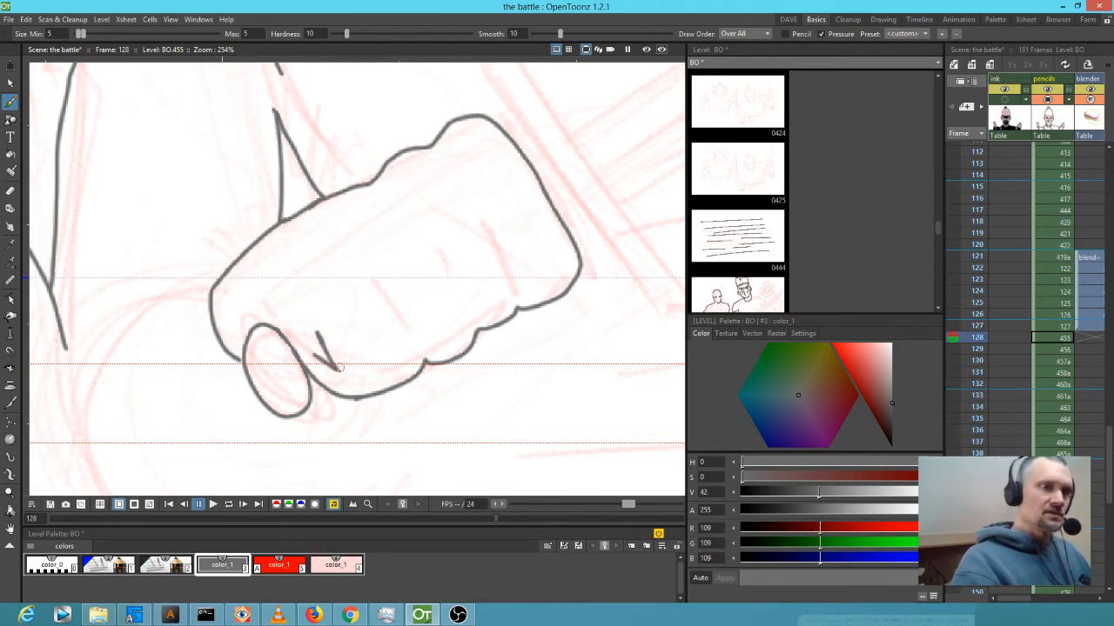
{"action": "left_click_drag", "start_coordinate": [376, 285], "coordinate": [407, 332]}
{"action": "left_click_drag", "start_coordinate": [435, 242], "coordinate": [468, 294]}
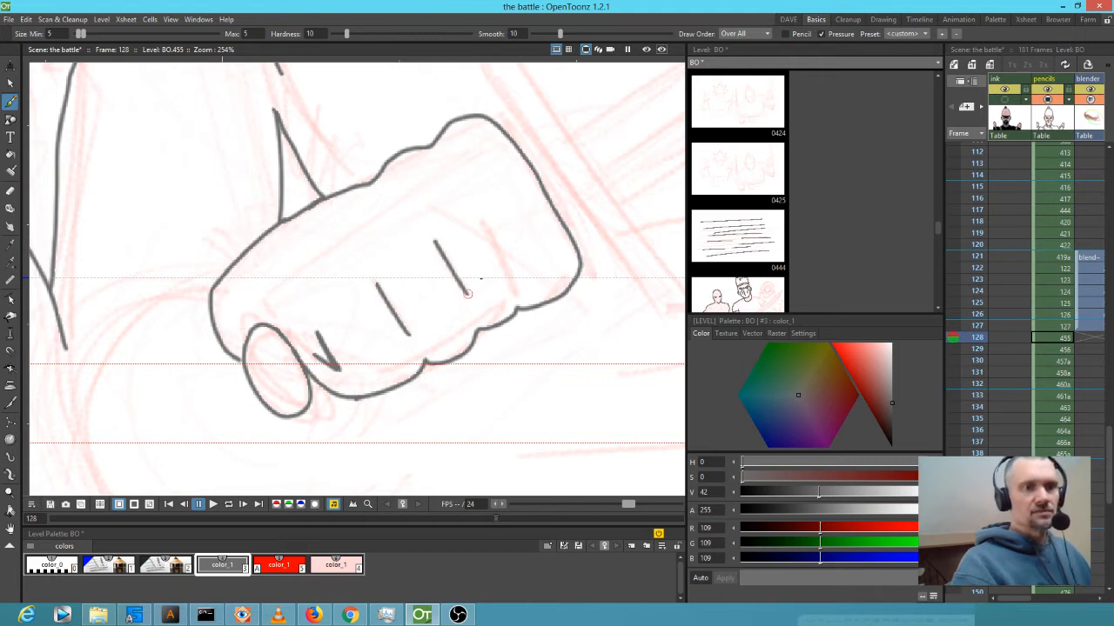
{"action": "left_click_drag", "start_coordinate": [480, 205], "coordinate": [509, 250]}
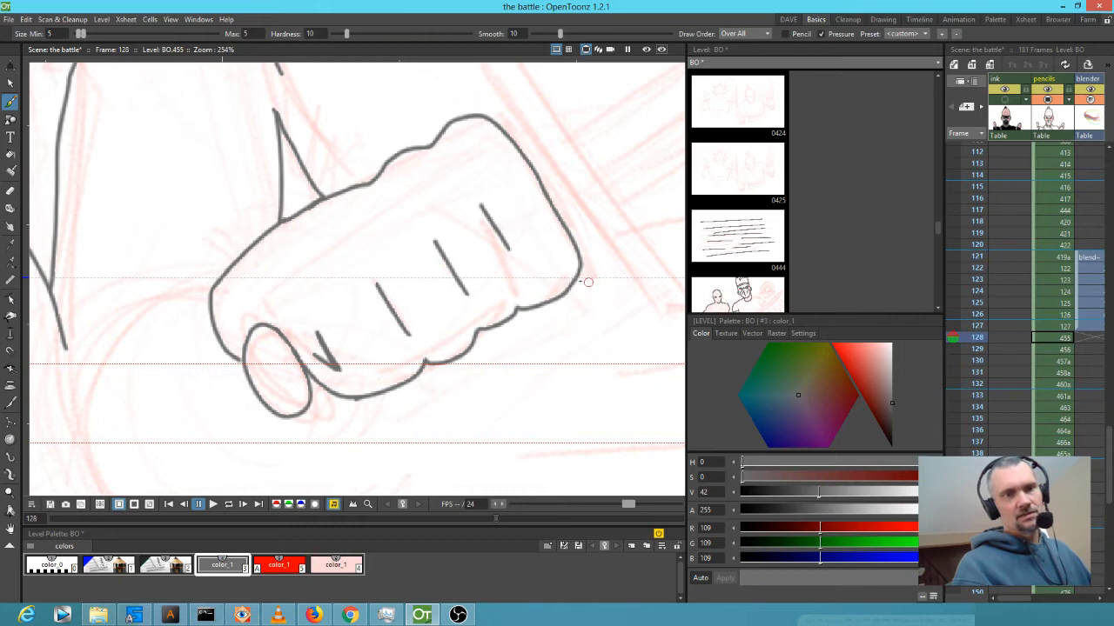
{"action": "mouse_move", "coordinate": [574, 287]}
{"action": "left_mouse_down"}
{"action": "mouse_move", "coordinate": [513, 383]}
{"action": "mouse_move", "coordinate": [461, 363]}
{"action": "mouse_move", "coordinate": [464, 352]}
{"action": "left_mouse_up"}
{"action": "key", "text": "ctrl+z"}
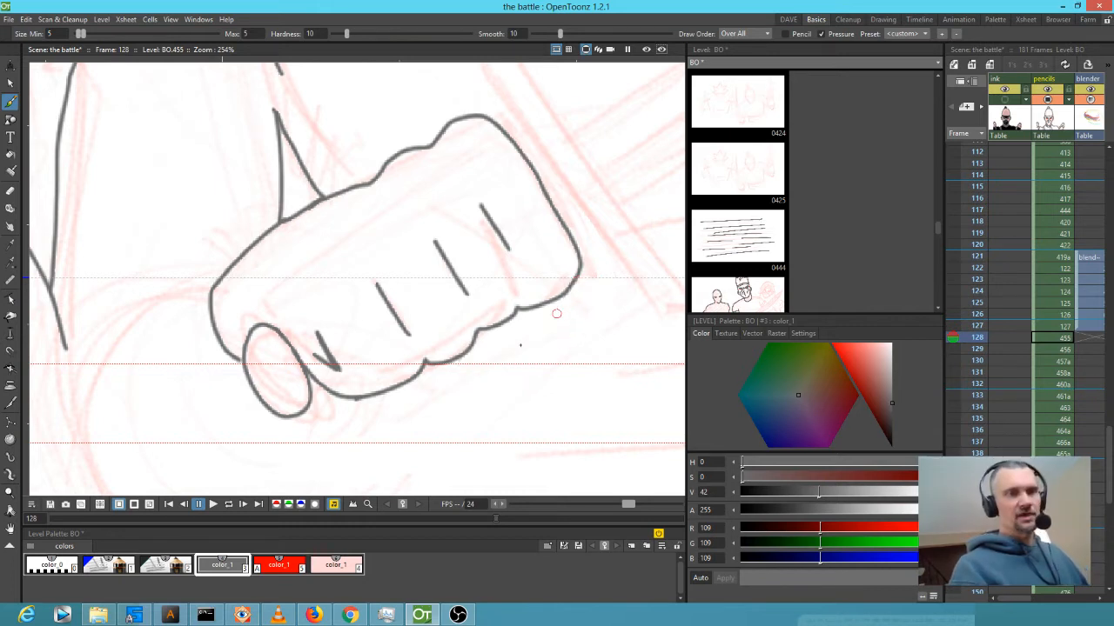
{"action": "mouse_move", "coordinate": [477, 361]}
{"action": "left_mouse_down"}
{"action": "mouse_move", "coordinate": [522, 365]}
{"action": "mouse_move", "coordinate": [555, 297]}
{"action": "mouse_move", "coordinate": [302, 463]}
{"action": "left_mouse_up"}
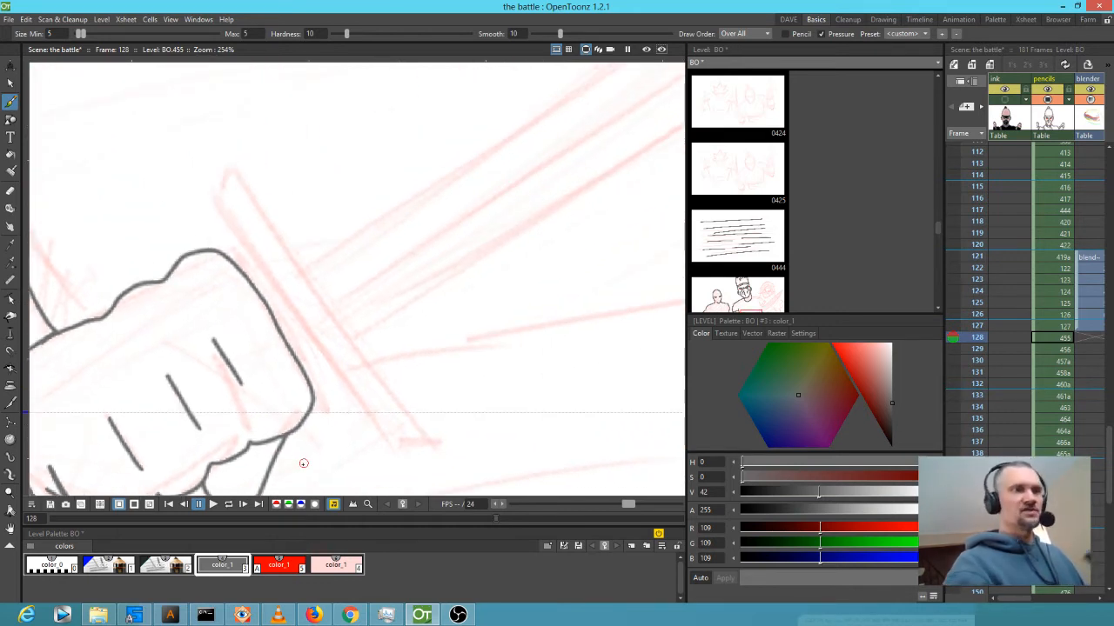
Ink the sword crossguard's outline and inner lines plus the fist's lower contour.
{"action": "mouse_move", "coordinate": [239, 268]}
{"action": "left_mouse_down"}
{"action": "mouse_move", "coordinate": [183, 154]}
{"action": "mouse_move", "coordinate": [208, 130]}
{"action": "mouse_move", "coordinate": [348, 368]}
{"action": "mouse_move", "coordinate": [416, 453]}
{"action": "left_mouse_up"}
{"action": "left_click_drag", "start_coordinate": [394, 394], "coordinate": [396, 254]}
{"action": "mouse_move", "coordinate": [309, 272]}
{"action": "left_mouse_down"}
{"action": "mouse_move", "coordinate": [357, 329]}
{"action": "mouse_move", "coordinate": [400, 328]}
{"action": "mouse_move", "coordinate": [413, 311]}
{"action": "left_mouse_up"}
{"action": "left_click_drag", "start_coordinate": [309, 199], "coordinate": [383, 321]}
{"action": "left_click_drag", "start_coordinate": [375, 239], "coordinate": [434, 359]}
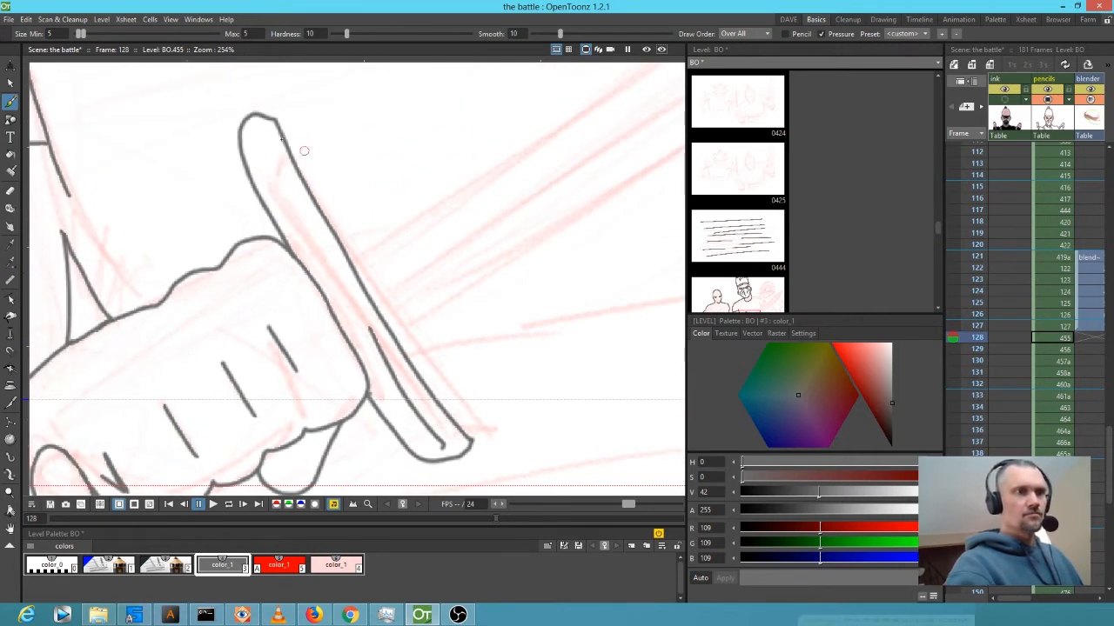
{"action": "left_click_drag", "start_coordinate": [260, 135], "coordinate": [360, 318]}
{"action": "left_click_drag", "start_coordinate": [458, 368], "coordinate": [284, 449]}
{"action": "scroll", "coordinate": [284, 449], "scroll_direction": "down", "scroll_amount": 7}
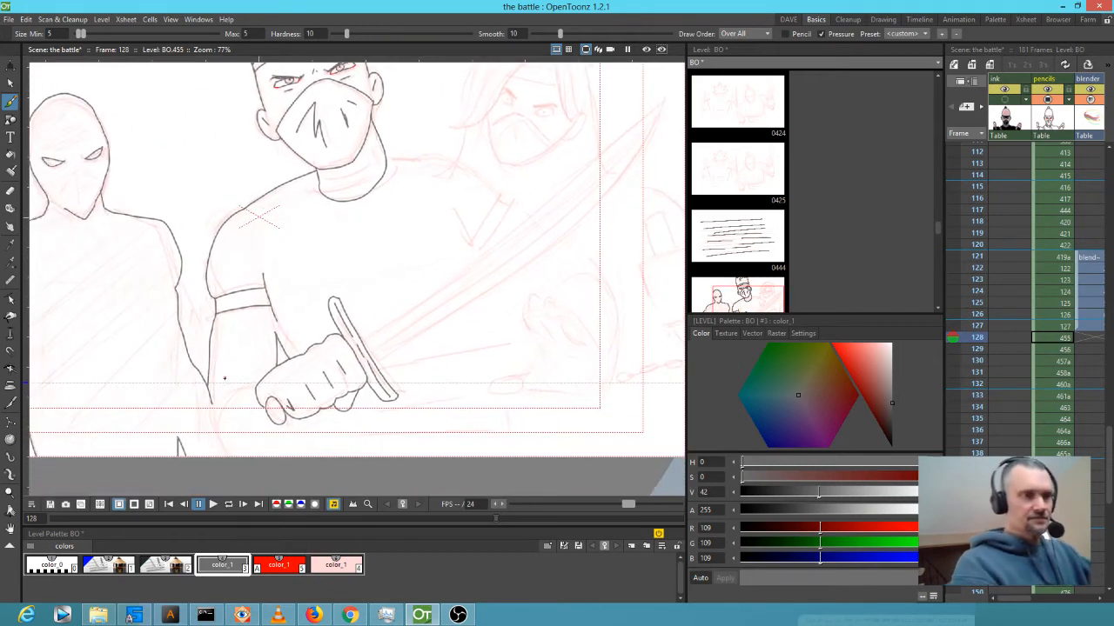
Add a curve and small detail line on the hand, then ink the long blade from the hilt.
{"action": "left_click_drag", "start_coordinate": [249, 414], "coordinate": [323, 287]}
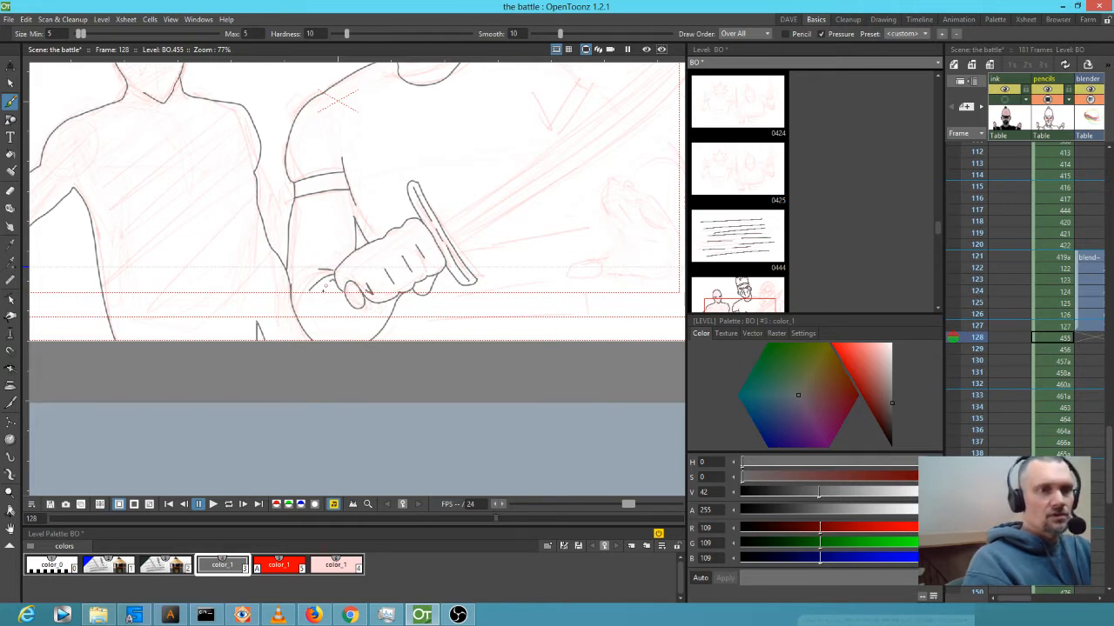
{"action": "left_click_drag", "start_coordinate": [324, 328], "coordinate": [353, 344]}
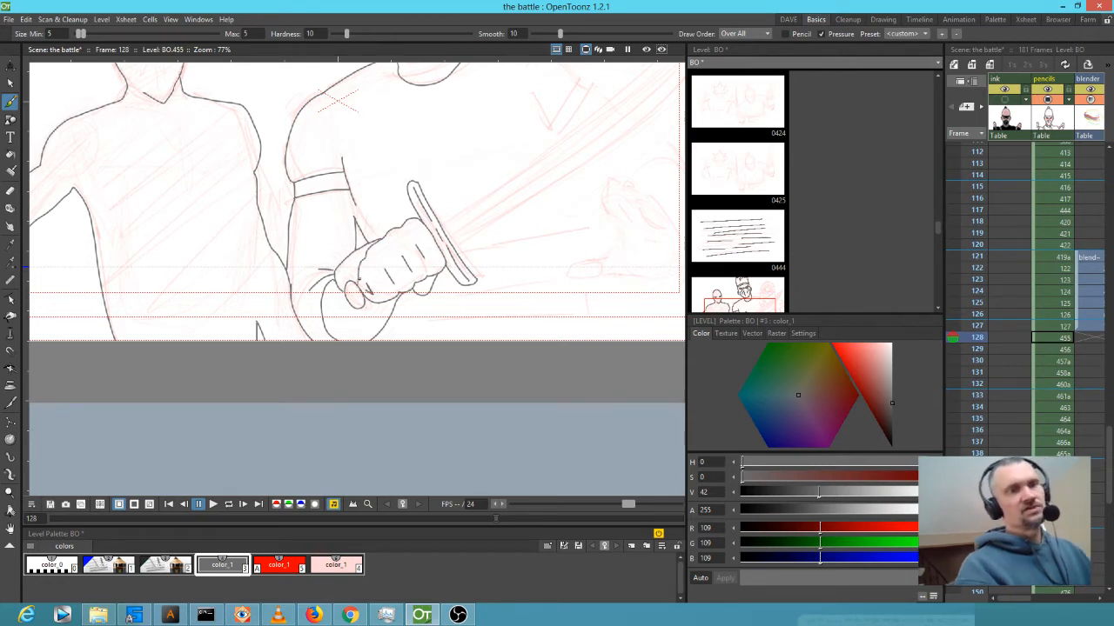
{"action": "left_click_drag", "start_coordinate": [365, 284], "coordinate": [385, 270]}
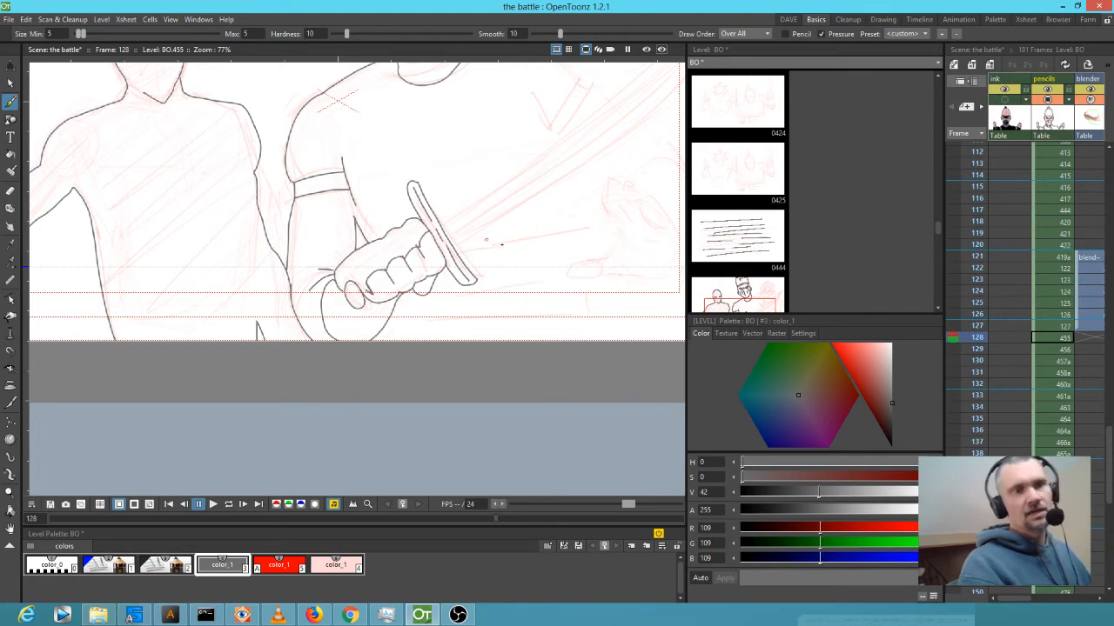
{"action": "left_click_drag", "start_coordinate": [535, 264], "coordinate": [290, 376]}
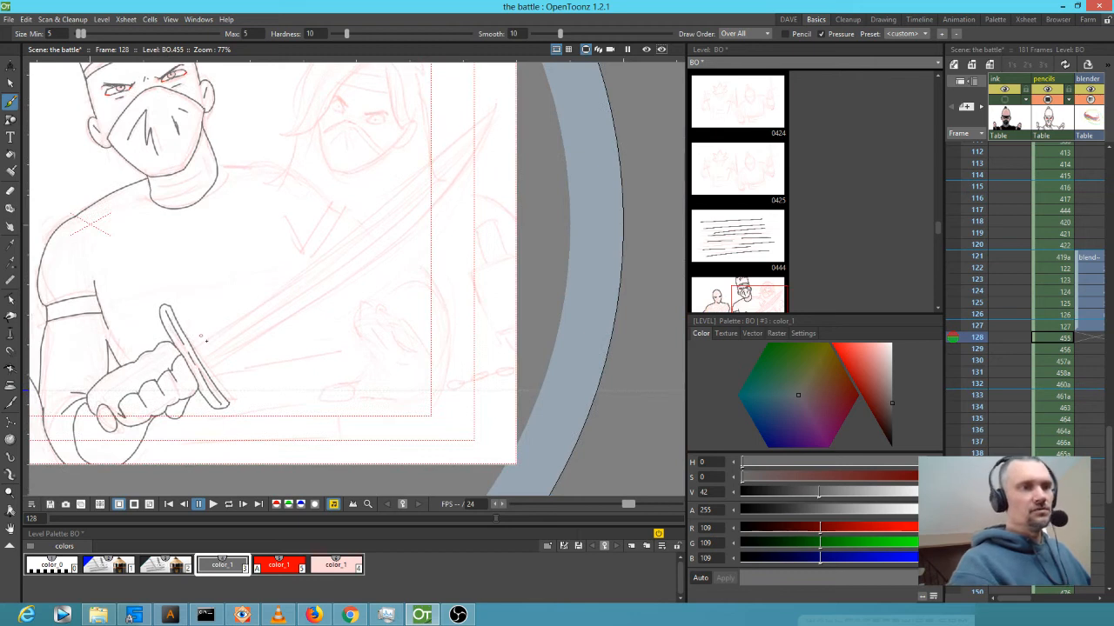
{"action": "mouse_move", "coordinate": [193, 346]}
{"action": "left_mouse_down"}
{"action": "mouse_move", "coordinate": [502, 103]}
{"action": "mouse_move", "coordinate": [446, 185]}
{"action": "mouse_move", "coordinate": [351, 269]}
{"action": "mouse_move", "coordinate": [218, 360]}
{"action": "left_mouse_up"}
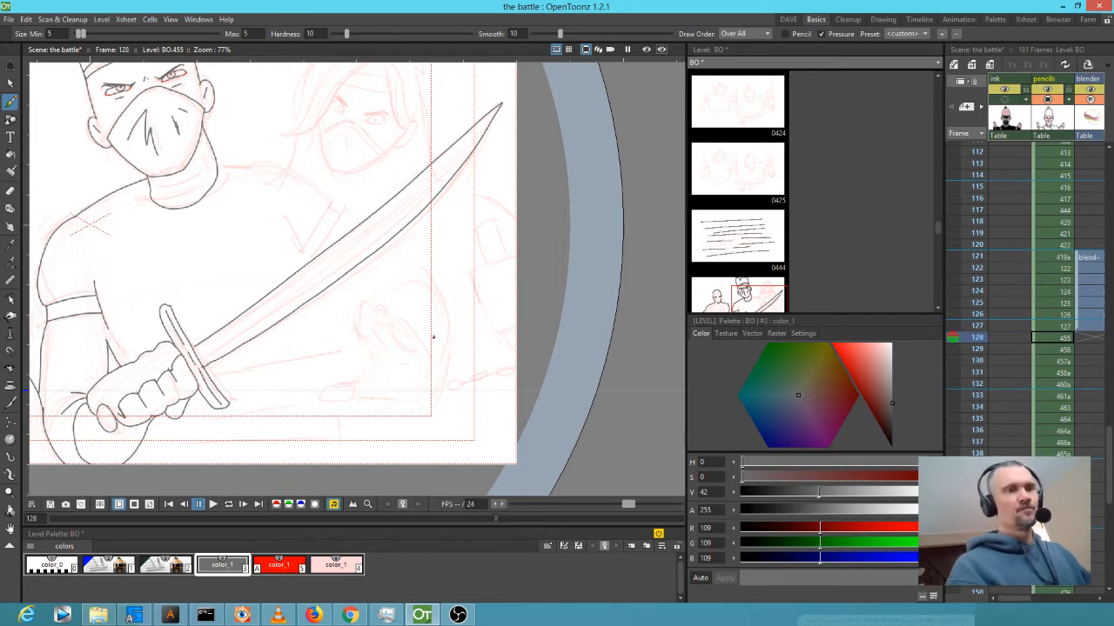
{"action": "left_click_drag", "start_coordinate": [445, 382], "coordinate": [533, 349]}
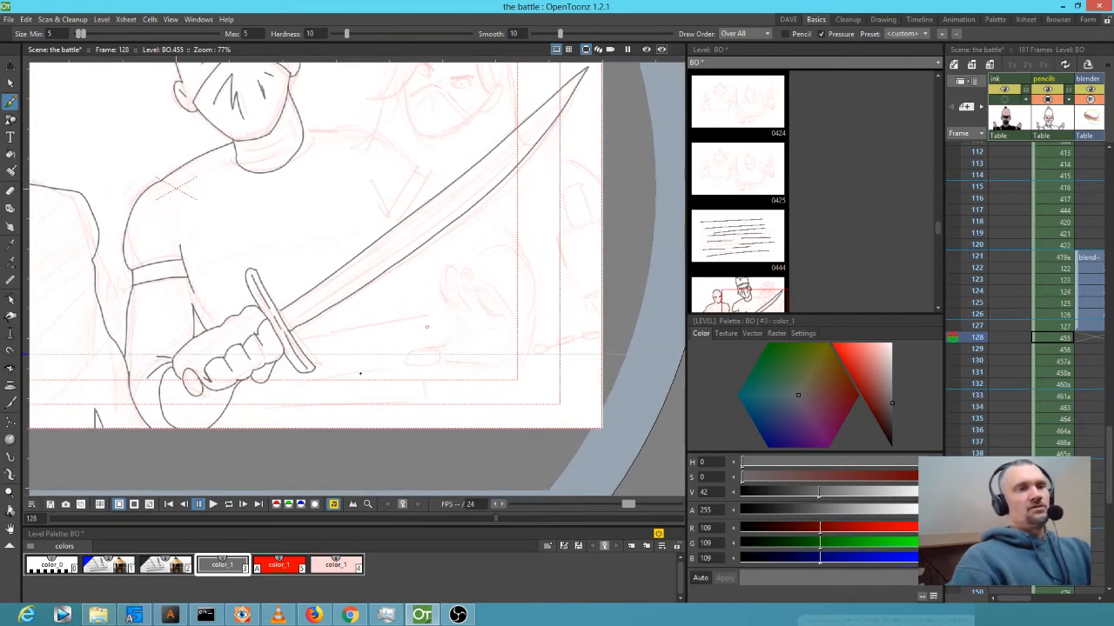
Zoom in closely on the fist and erase the stray line along its outline.
{"action": "key", "text": "shift+space"}
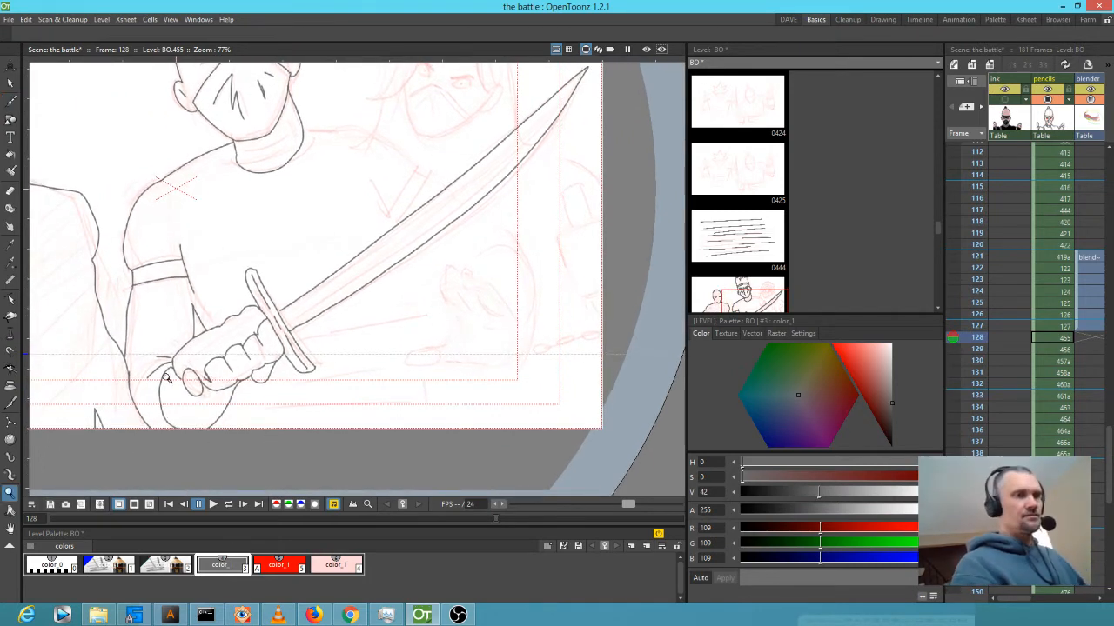
{"action": "left_click_drag", "start_coordinate": [169, 378], "coordinate": [253, 286]}
{"action": "mouse_move", "coordinate": [326, 312]}
{"action": "left_mouse_down"}
{"action": "mouse_move", "coordinate": [383, 303]}
{"action": "mouse_move", "coordinate": [397, 278]}
{"action": "left_mouse_up"}
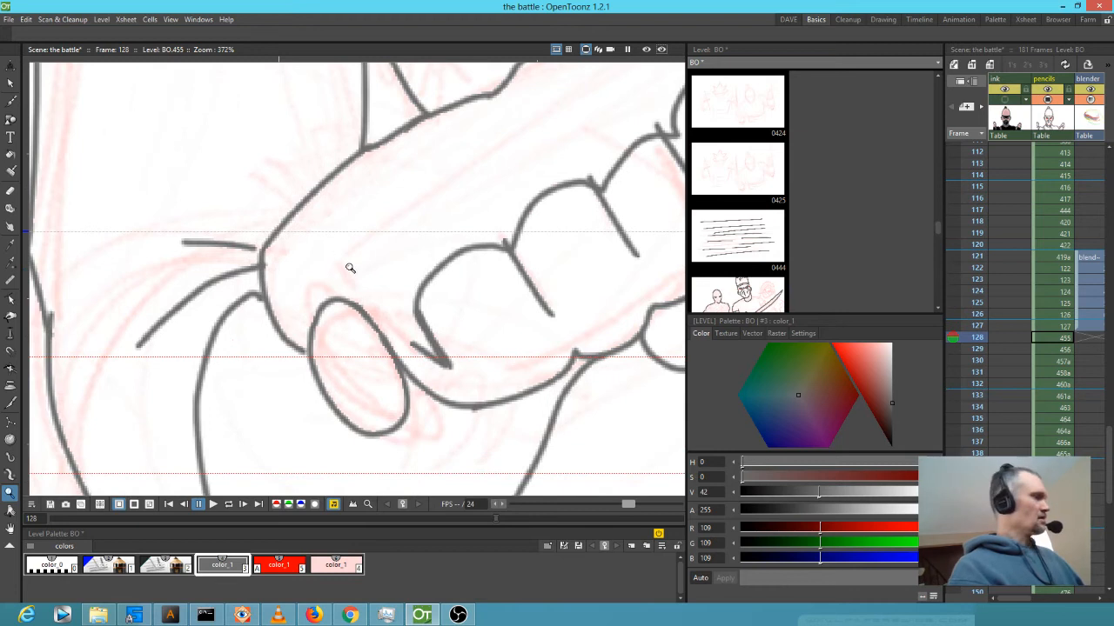
{"action": "key", "text": "a"}
{"action": "mouse_move", "coordinate": [396, 169]}
{"action": "left_mouse_down"}
{"action": "mouse_move", "coordinate": [396, 144]}
{"action": "mouse_move", "coordinate": [328, 182]}
{"action": "mouse_move", "coordinate": [281, 243]}
{"action": "mouse_move", "coordinate": [248, 342]}
{"action": "mouse_move", "coordinate": [276, 326]}
{"action": "mouse_move", "coordinate": [417, 117]}
{"action": "mouse_move", "coordinate": [409, 154]}
{"action": "left_mouse_up"}
Redraw the line at the thumb's base and extend the two lines left of it.
{"action": "left_click_drag", "start_coordinate": [447, 224], "coordinate": [421, 307]}
{"action": "key", "text": "b"}
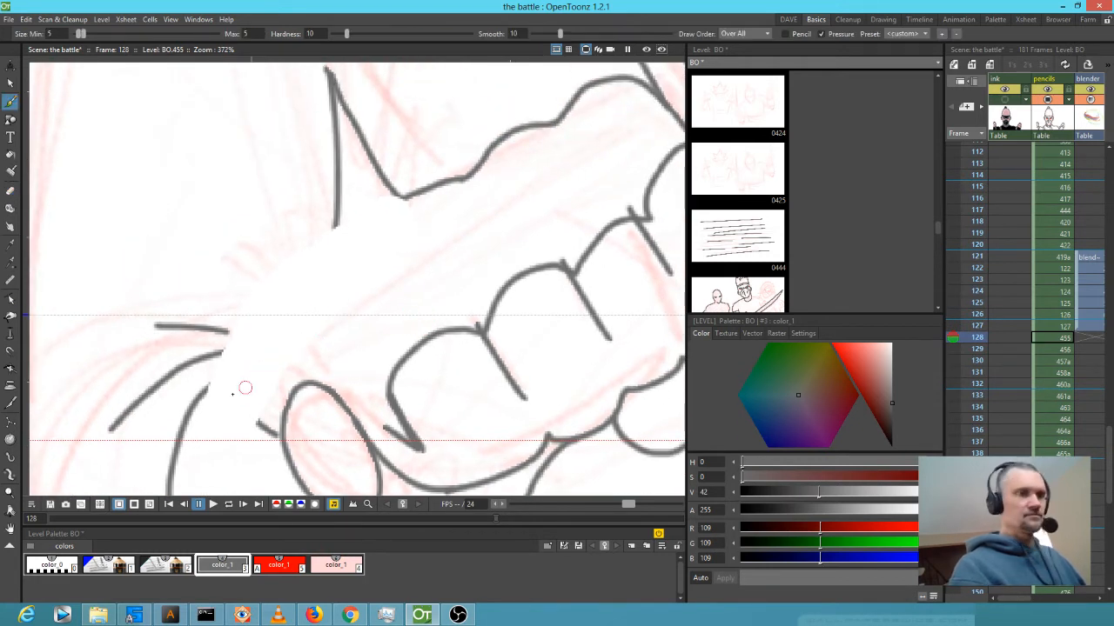
{"action": "mouse_move", "coordinate": [207, 387]}
{"action": "left_mouse_down"}
{"action": "mouse_move", "coordinate": [248, 358]}
{"action": "mouse_move", "coordinate": [397, 198]}
{"action": "left_mouse_up"}
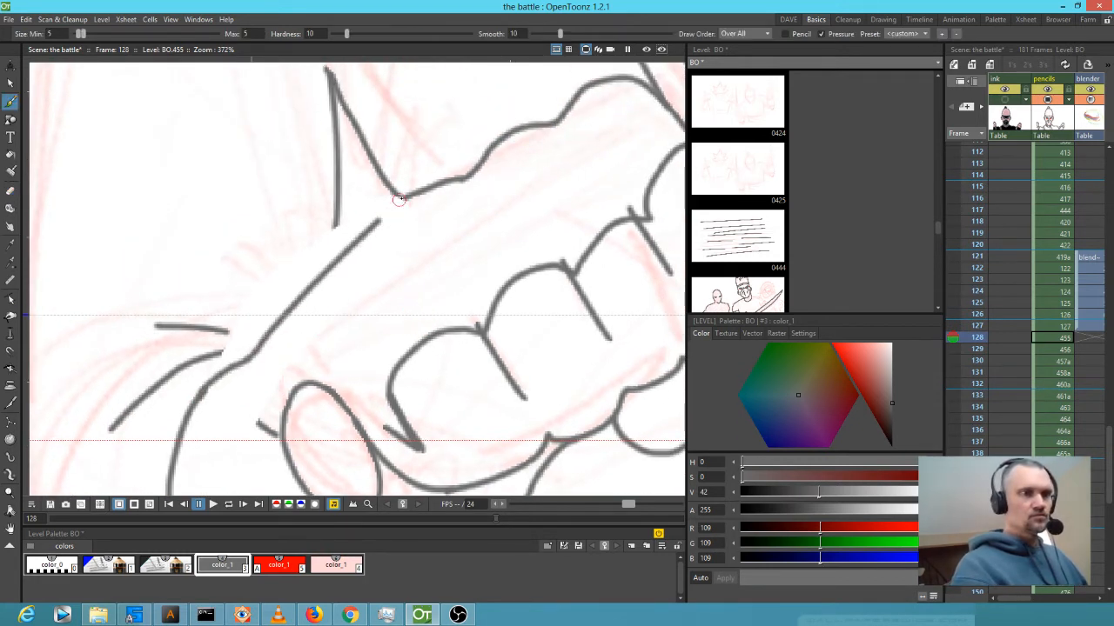
{"action": "left_click_drag", "start_coordinate": [226, 331], "coordinate": [230, 350]}
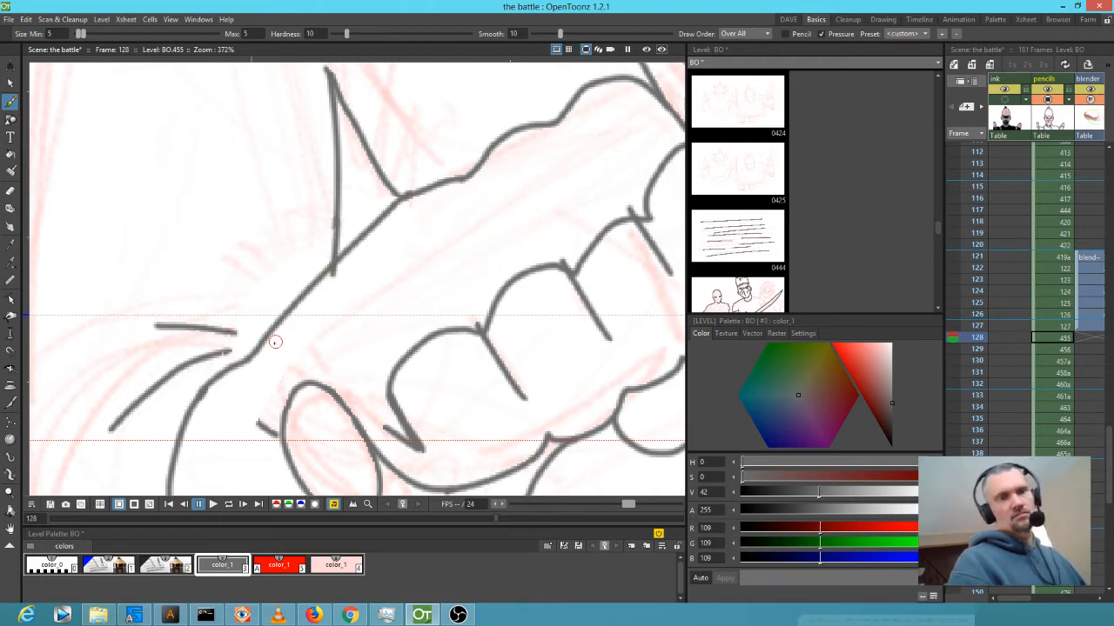
{"action": "scroll", "coordinate": [275, 342], "scroll_direction": "down", "scroll_amount": 4}
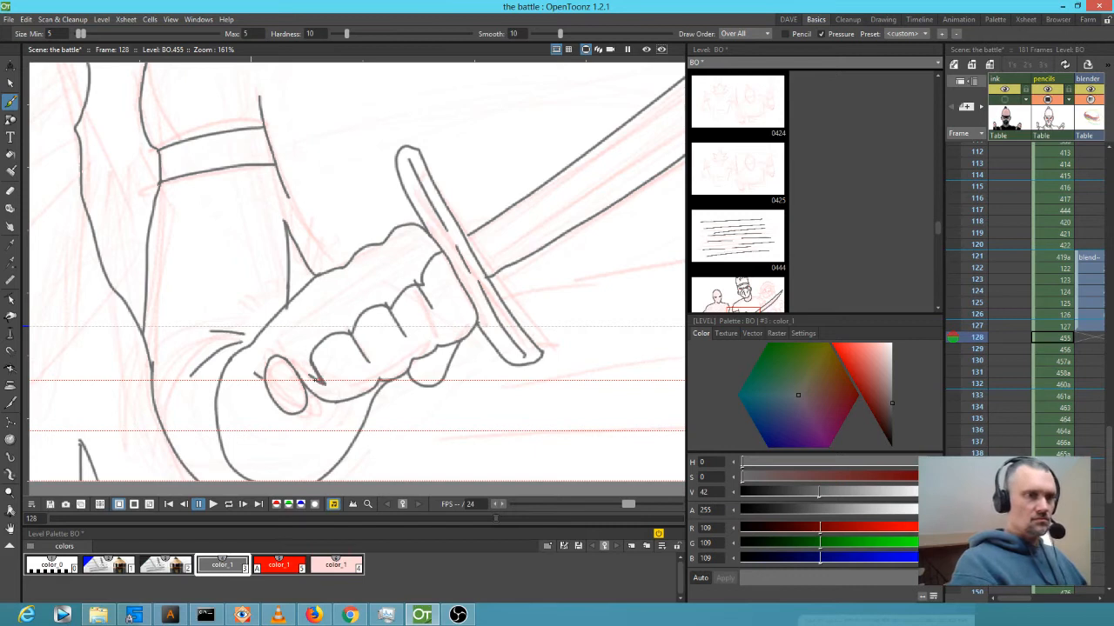
Ink curved fold lines along and beneath the thumb, then recentre the ninja.
{"action": "left_click_drag", "start_coordinate": [309, 378], "coordinate": [322, 389]}
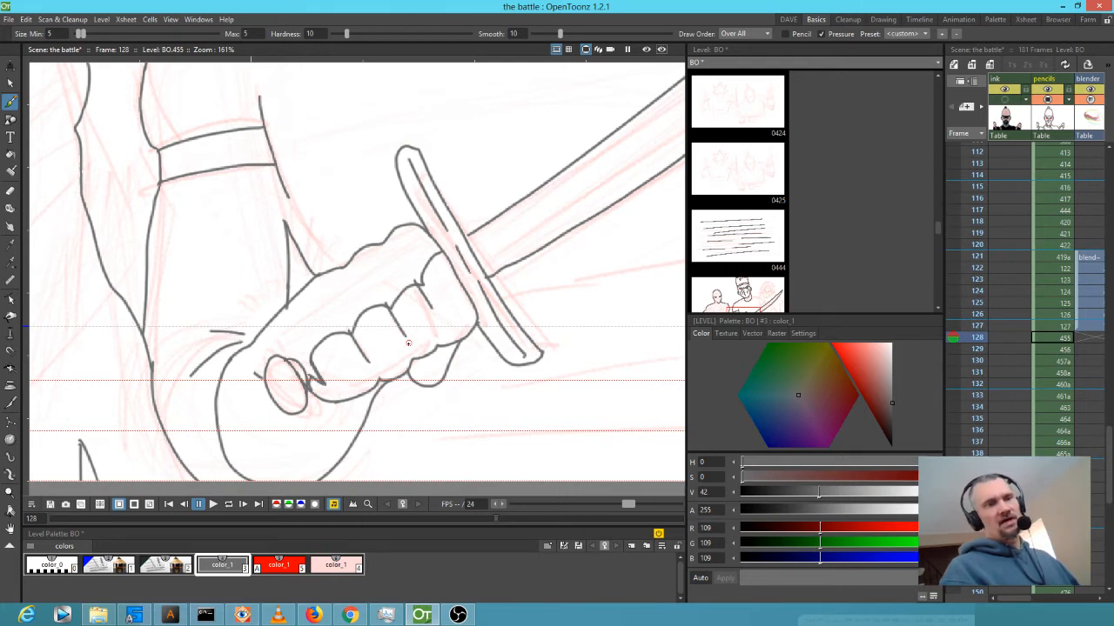
{"action": "mouse_move", "coordinate": [252, 351]}
{"action": "left_mouse_down"}
{"action": "mouse_move", "coordinate": [252, 380]}
{"action": "mouse_move", "coordinate": [318, 424]}
{"action": "left_mouse_up"}
{"action": "left_click_drag", "start_coordinate": [245, 383], "coordinate": [266, 449]}
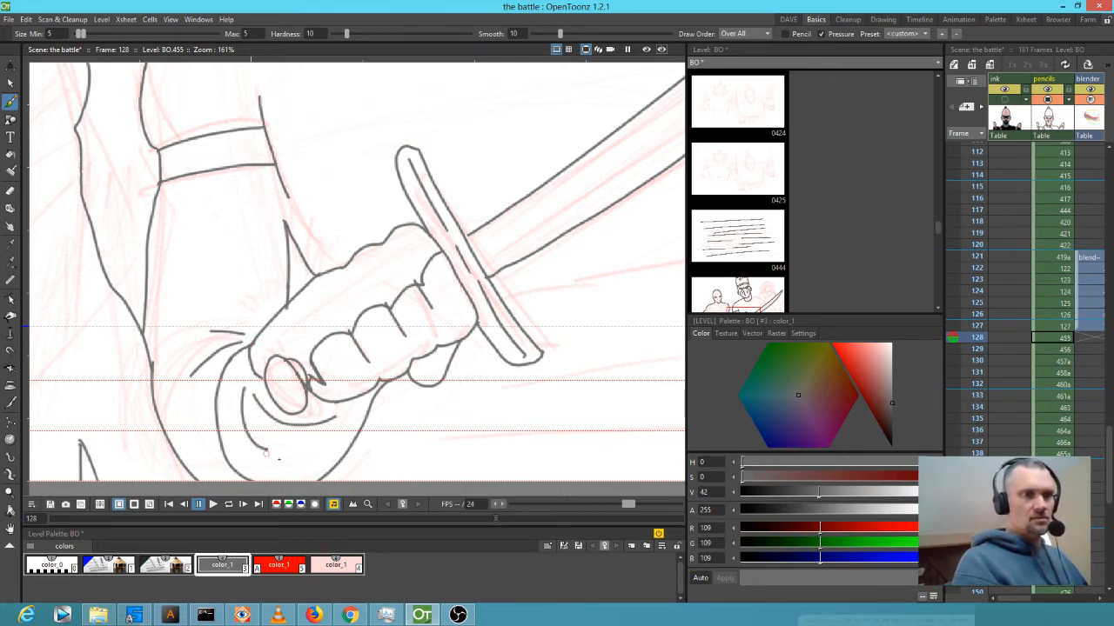
{"action": "left_click_drag", "start_coordinate": [336, 438], "coordinate": [307, 453]}
{"action": "left_click_drag", "start_coordinate": [325, 458], "coordinate": [297, 471]}
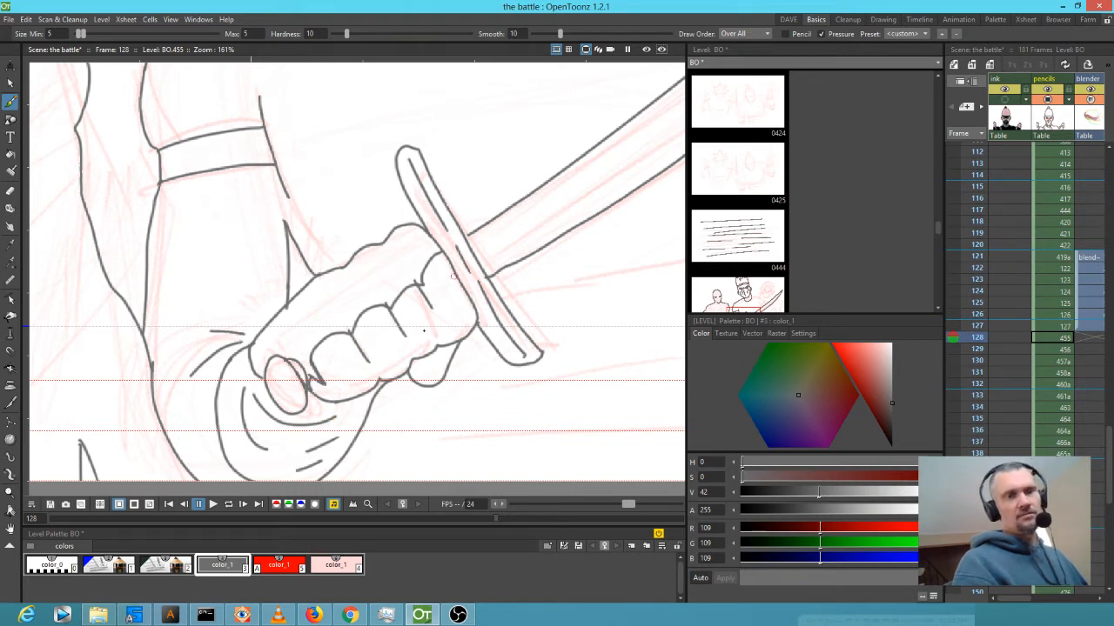
{"action": "scroll", "coordinate": [512, 317], "scroll_direction": "down", "scroll_amount": 5}
{"action": "left_click_drag", "start_coordinate": [512, 317], "coordinate": [298, 345]}
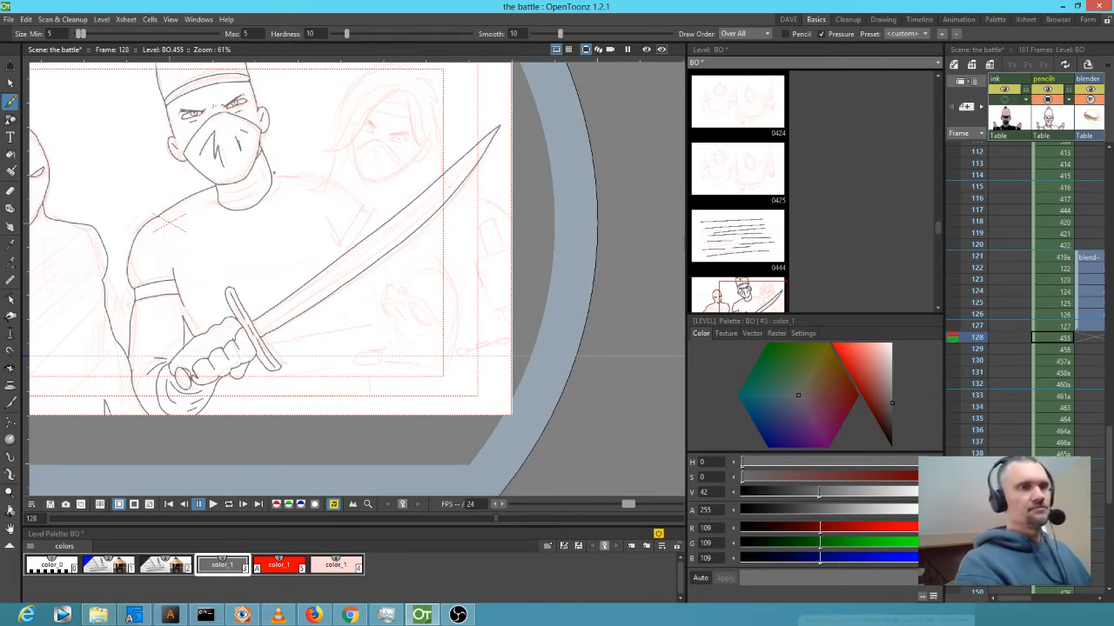
Ink the shoulder line, right-side curve and two sash lines across the waist below the hand.
{"action": "left_click_drag", "start_coordinate": [271, 174], "coordinate": [383, 187]}
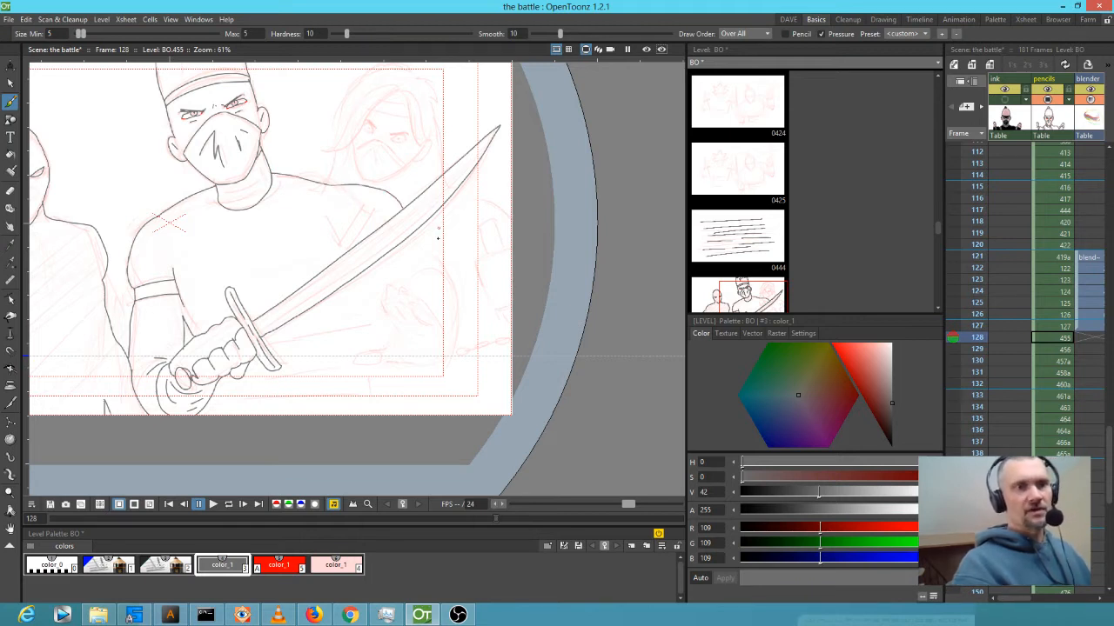
{"action": "mouse_move", "coordinate": [418, 233]}
{"action": "left_mouse_down"}
{"action": "mouse_move", "coordinate": [455, 324]}
{"action": "mouse_move", "coordinate": [448, 365]}
{"action": "mouse_move", "coordinate": [434, 379]}
{"action": "mouse_move", "coordinate": [397, 369]}
{"action": "left_mouse_up"}
{"action": "left_click_drag", "start_coordinate": [460, 355], "coordinate": [472, 301]}
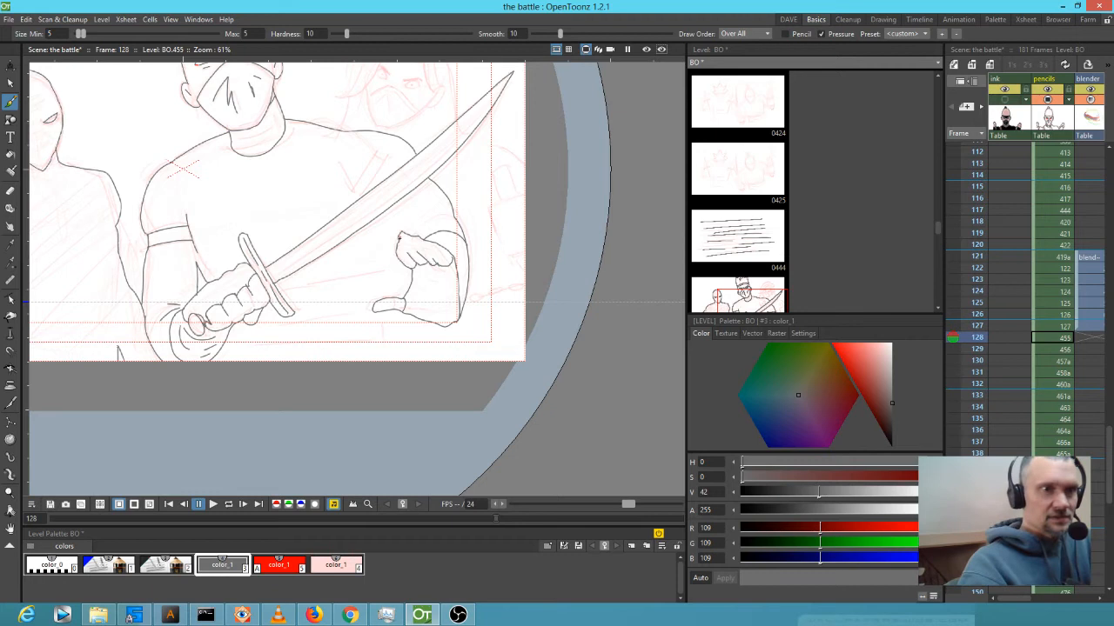
{"action": "left_click_drag", "start_coordinate": [385, 274], "coordinate": [382, 275]}
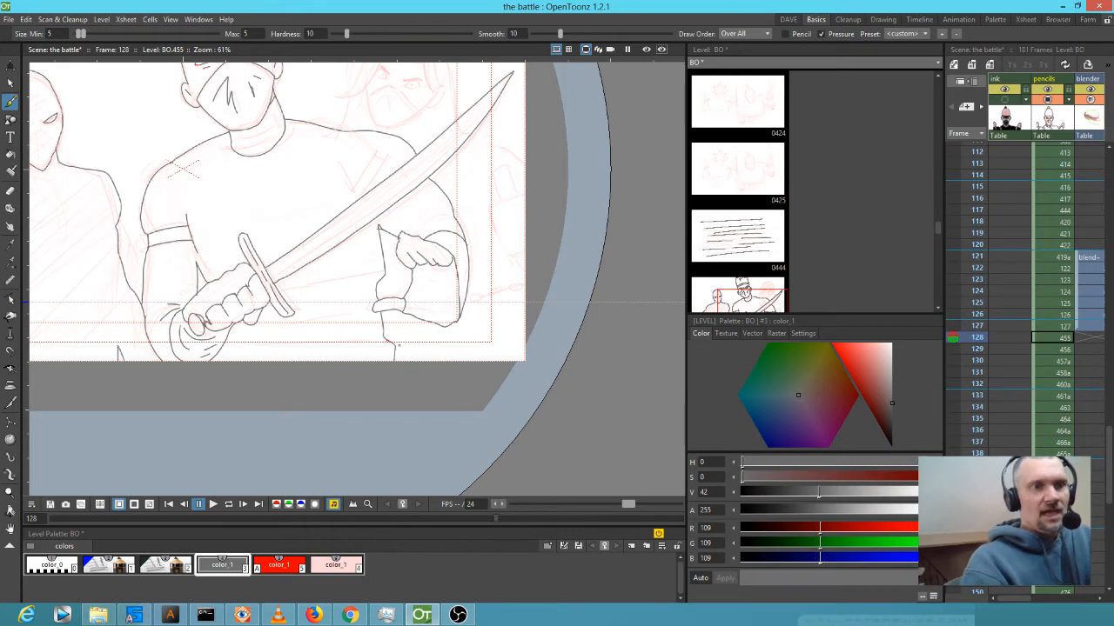
{"action": "left_click_drag", "start_coordinate": [383, 337], "coordinate": [220, 352]}
{"action": "mouse_move", "coordinate": [374, 280]}
{"action": "left_mouse_down"}
{"action": "mouse_move", "coordinate": [285, 286]}
{"action": "mouse_move", "coordinate": [343, 301]}
{"action": "mouse_move", "coordinate": [264, 331]}
{"action": "left_mouse_up"}
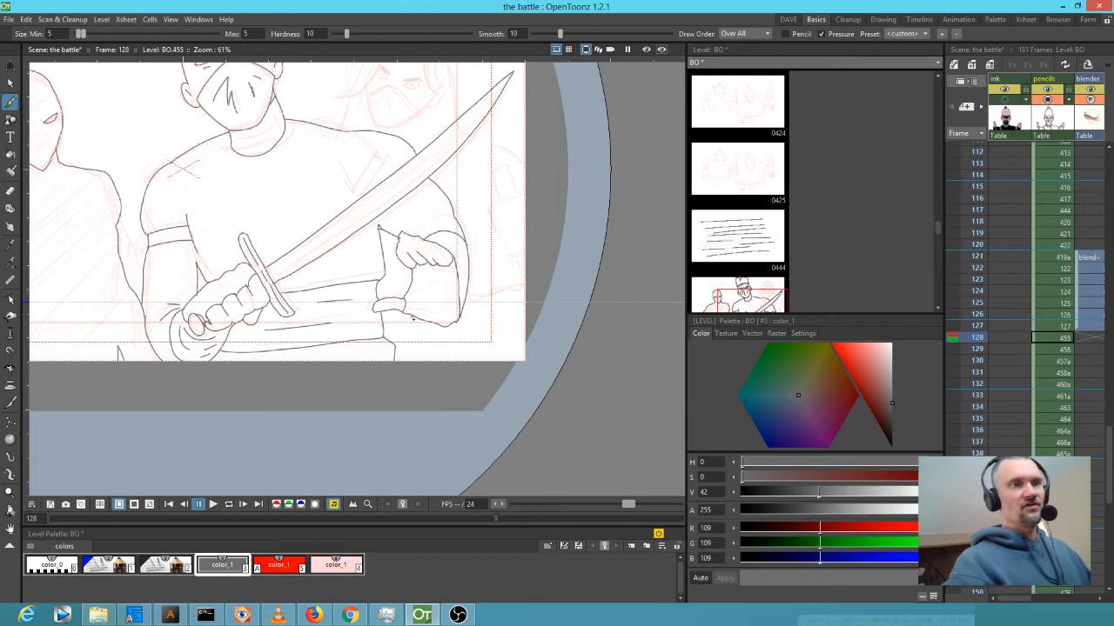
{"action": "left_click_drag", "start_coordinate": [385, 196], "coordinate": [434, 327]}
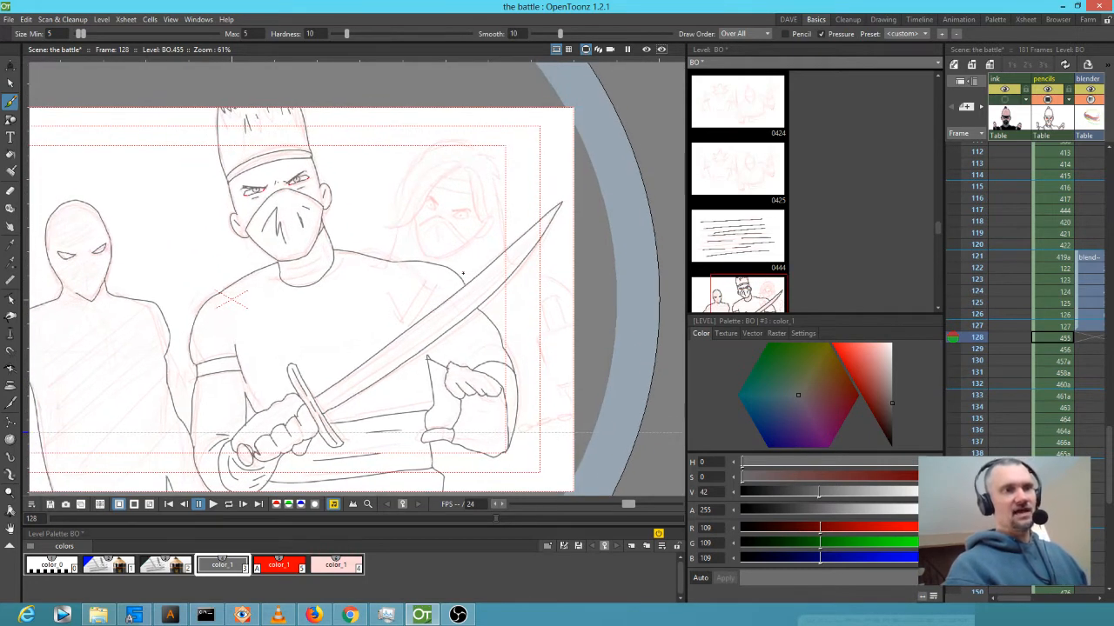
Lasso the inked head, shift it slightly right and rotate it to about -3.87°.
{"action": "key", "text": "a"}
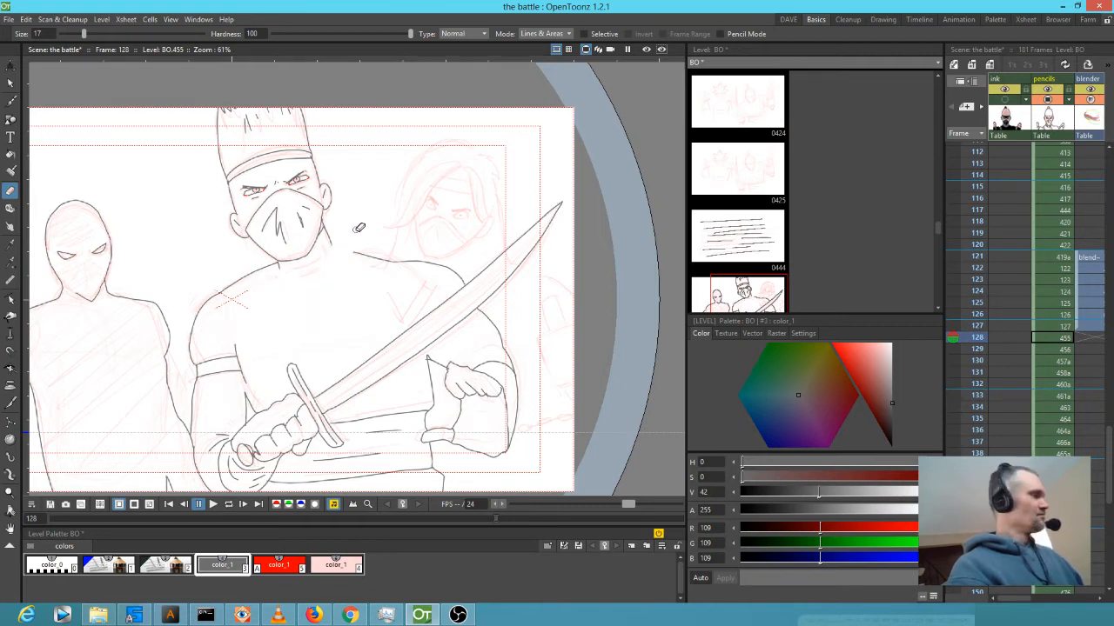
{"action": "key", "text": "s"}
{"action": "mouse_move", "coordinate": [374, 145]}
{"action": "left_mouse_down"}
{"action": "mouse_move", "coordinate": [305, 62]}
{"action": "mouse_move", "coordinate": [196, 97]}
{"action": "mouse_move", "coordinate": [192, 196]}
{"action": "mouse_move", "coordinate": [294, 286]}
{"action": "mouse_move", "coordinate": [357, 248]}
{"action": "mouse_move", "coordinate": [373, 141]}
{"action": "left_mouse_up"}
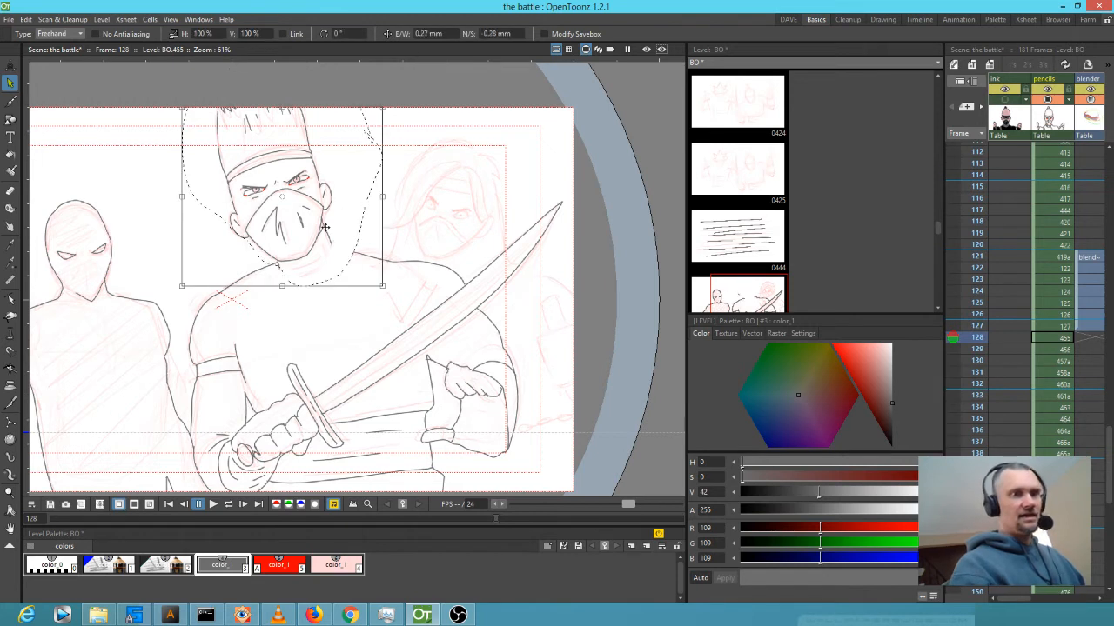
{"action": "mouse_move", "coordinate": [317, 220]}
{"action": "left_mouse_down"}
{"action": "mouse_move", "coordinate": [340, 243]}
{"action": "mouse_move", "coordinate": [346, 181]}
{"action": "mouse_move", "coordinate": [335, 226]}
{"action": "mouse_move", "coordinate": [343, 211]}
{"action": "left_mouse_up"}
{"action": "mouse_move", "coordinate": [401, 112]}
{"action": "left_mouse_down"}
{"action": "mouse_move", "coordinate": [422, 132]}
{"action": "mouse_move", "coordinate": [411, 122]}
{"action": "left_mouse_up"}
{"action": "left_click_drag", "start_coordinate": [321, 249], "coordinate": [320, 233]}
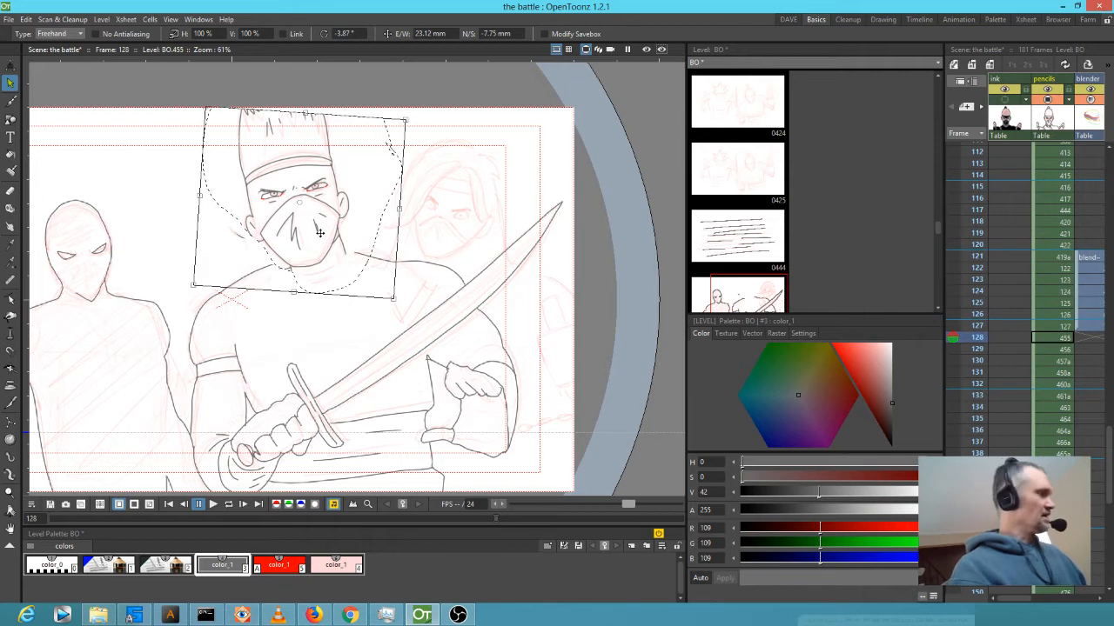
{"action": "key", "text": "b"}
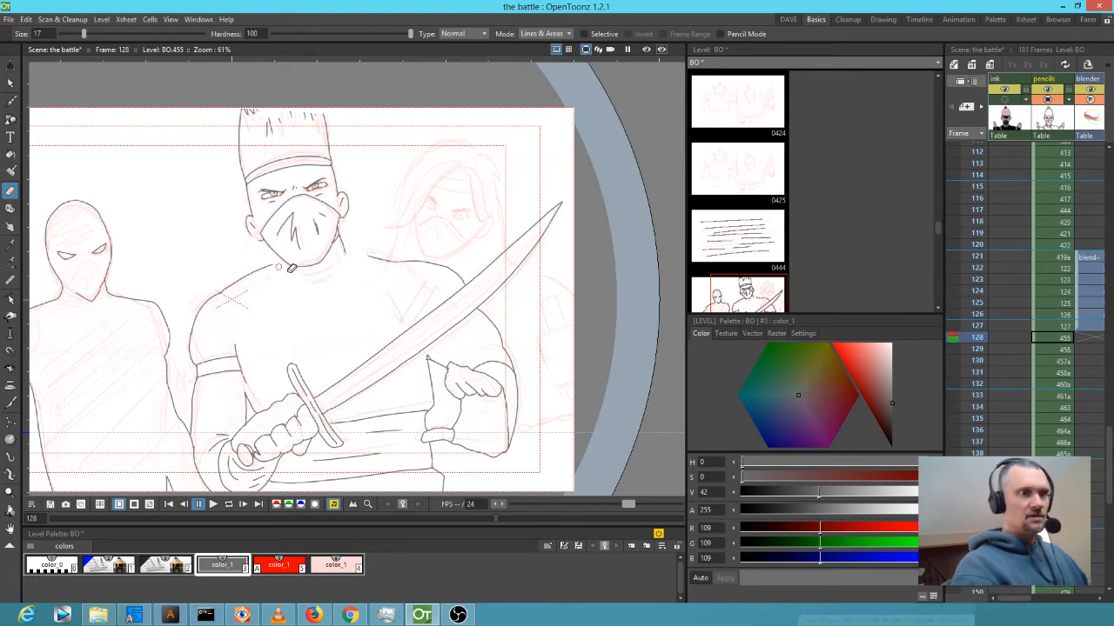
Zoom onto the chin and ink the shoulder-to-chin, under-chin, jaw and neck hatch lines.
{"action": "key", "text": "b"}
{"action": "key", "text": "shift+space"}
{"action": "left_click_drag", "start_coordinate": [266, 271], "coordinate": [400, 188]}
{"action": "left_click_drag", "start_coordinate": [381, 247], "coordinate": [297, 330]}
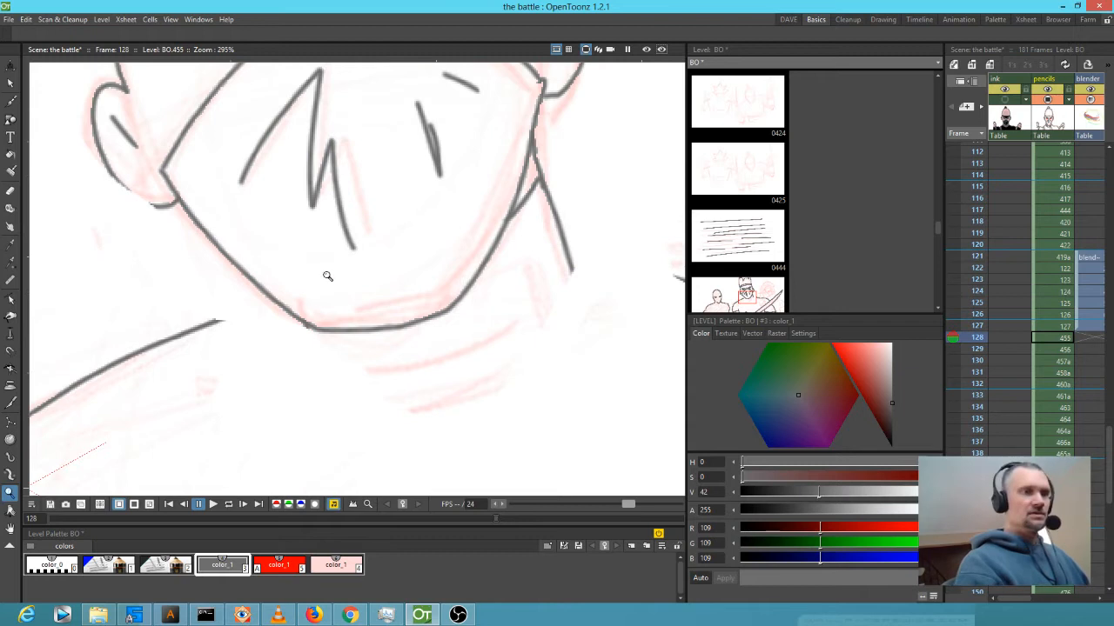
{"action": "left_click_drag", "start_coordinate": [219, 321], "coordinate": [276, 301]}
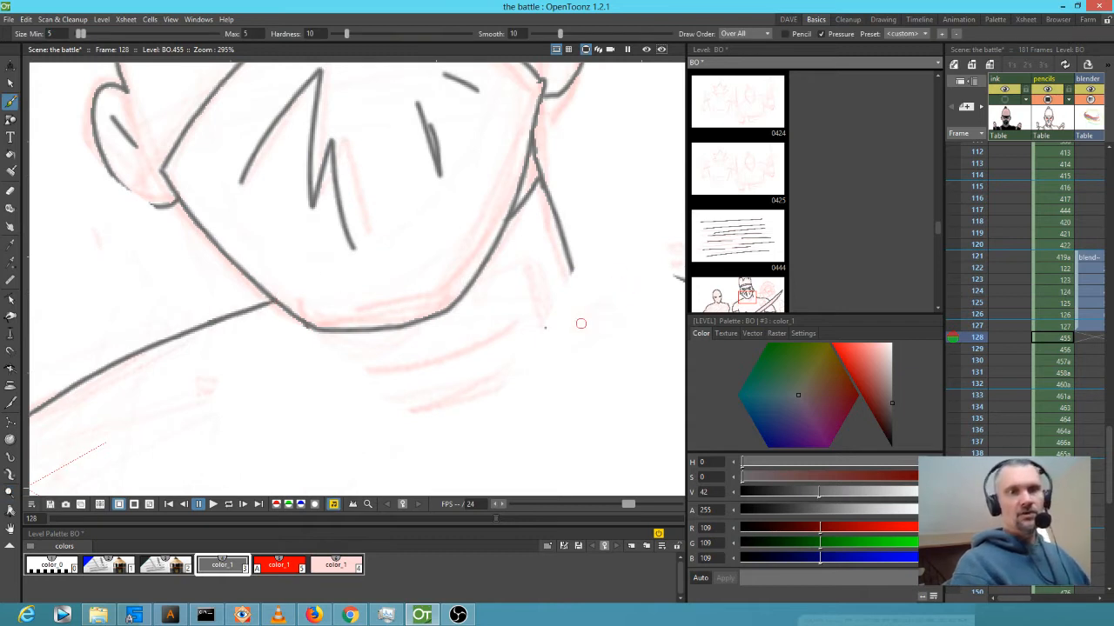
{"action": "mouse_move", "coordinate": [581, 324]}
{"action": "left_mouse_down"}
{"action": "mouse_move", "coordinate": [478, 328]}
{"action": "mouse_move", "coordinate": [351, 316]}
{"action": "left_mouse_up"}
{"action": "mouse_move", "coordinate": [457, 274]}
{"action": "left_mouse_down"}
{"action": "mouse_move", "coordinate": [356, 256]}
{"action": "mouse_move", "coordinate": [365, 259]}
{"action": "left_mouse_up"}
{"action": "left_click_drag", "start_coordinate": [391, 314], "coordinate": [501, 258]}
{"action": "mouse_move", "coordinate": [191, 266]}
{"action": "left_mouse_down"}
{"action": "mouse_move", "coordinate": [251, 355]}
{"action": "mouse_move", "coordinate": [432, 281]}
{"action": "mouse_move", "coordinate": [451, 197]}
{"action": "mouse_move", "coordinate": [399, 206]}
{"action": "mouse_move", "coordinate": [371, 230]}
{"action": "left_mouse_up"}
{"action": "left_click_drag", "start_coordinate": [430, 219], "coordinate": [381, 264]}
{"action": "left_click_drag", "start_coordinate": [250, 297], "coordinate": [274, 312]}
Ink the hat's left and top outlines and extend its stripes upward.
{"action": "mouse_move", "coordinate": [406, 148]}
{"action": "left_mouse_down"}
{"action": "mouse_move", "coordinate": [393, 230]}
{"action": "mouse_move", "coordinate": [422, 377]}
{"action": "left_mouse_up"}
{"action": "left_click_drag", "start_coordinate": [320, 191], "coordinate": [409, 425]}
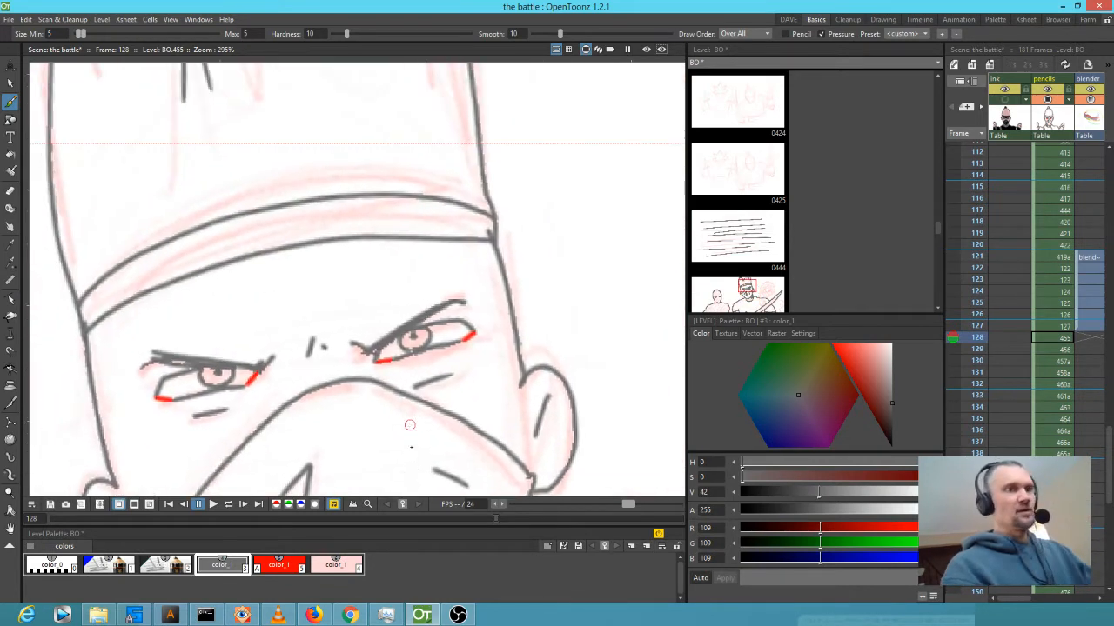
{"action": "left_click_drag", "start_coordinate": [348, 157], "coordinate": [348, 360]}
{"action": "mouse_move", "coordinate": [92, 254]}
{"action": "left_mouse_down"}
{"action": "mouse_move", "coordinate": [90, 267]}
{"action": "mouse_move", "coordinate": [160, 262]}
{"action": "mouse_move", "coordinate": [169, 277]}
{"action": "left_mouse_up"}
{"action": "left_click_drag", "start_coordinate": [470, 253], "coordinate": [485, 294]}
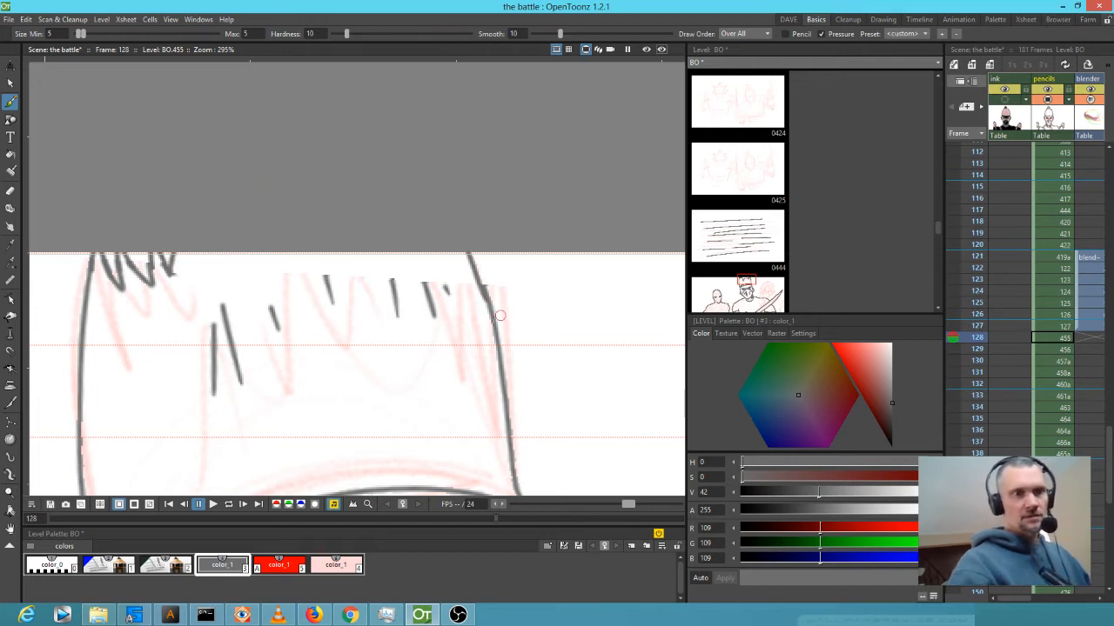
{"action": "left_click_drag", "start_coordinate": [418, 268], "coordinate": [425, 285]}
{"action": "mouse_move", "coordinate": [446, 289]}
{"action": "left_mouse_down"}
{"action": "mouse_move", "coordinate": [441, 277]}
{"action": "mouse_move", "coordinate": [389, 268]}
{"action": "left_mouse_up"}
{"action": "mouse_move", "coordinate": [323, 257]}
{"action": "left_mouse_down"}
{"action": "mouse_move", "coordinate": [328, 277]}
{"action": "mouse_move", "coordinate": [276, 324]}
{"action": "left_mouse_up"}
Connect the bottom of the ear to the mask corner.
{"action": "scroll", "coordinate": [331, 367], "scroll_direction": "down", "scroll_amount": 1}
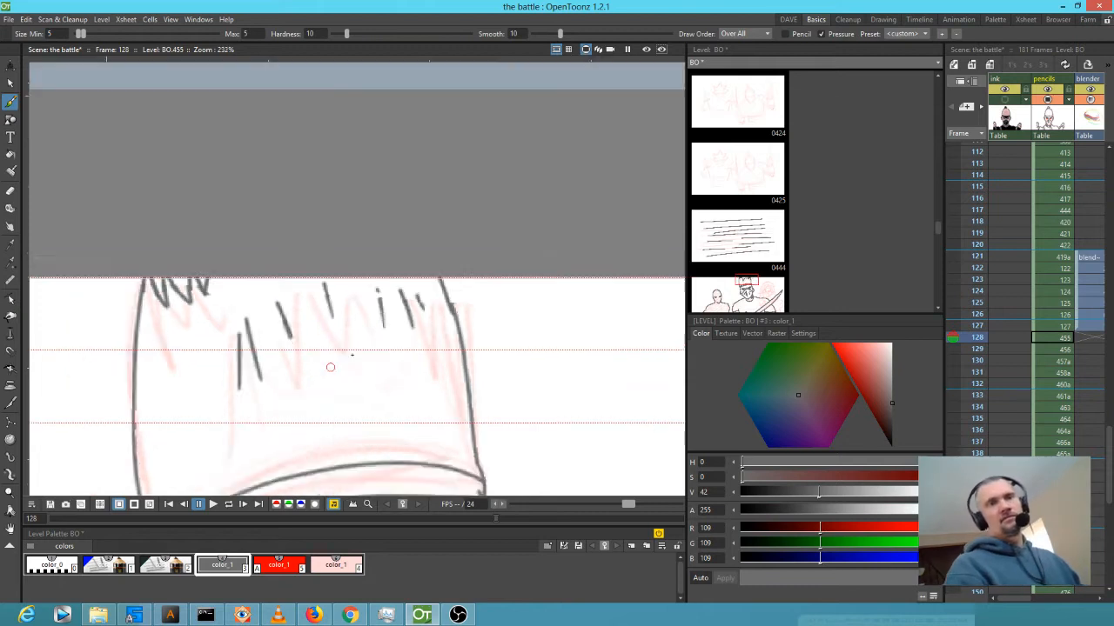
{"action": "scroll", "coordinate": [352, 355], "scroll_direction": "down", "scroll_amount": 4}
{"action": "left_click_drag", "start_coordinate": [455, 436], "coordinate": [484, 206]}
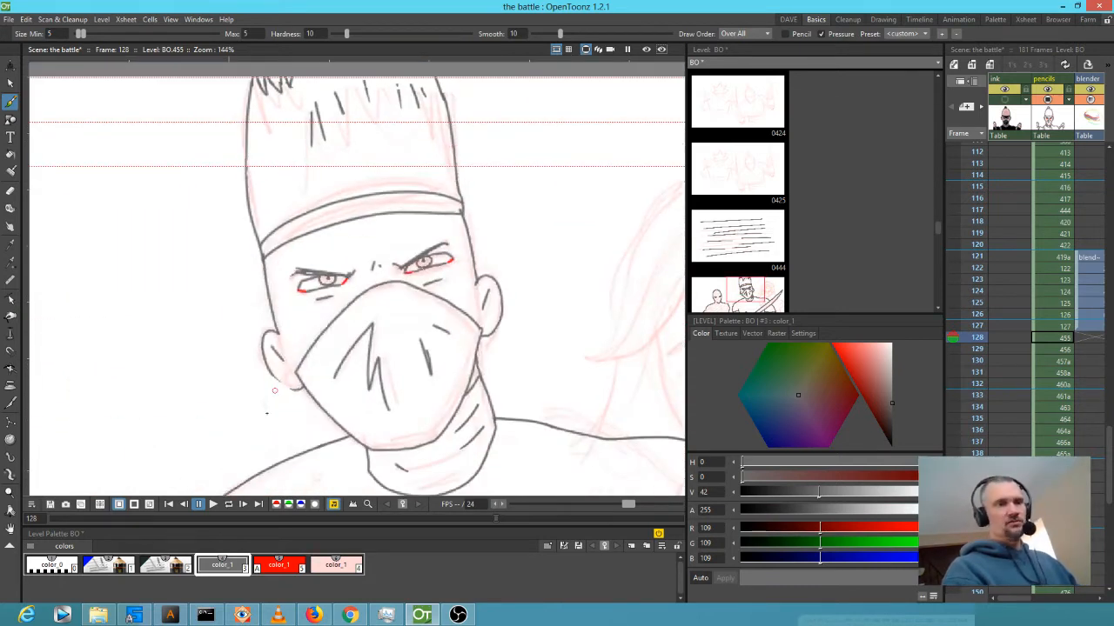
{"action": "scroll", "coordinate": [274, 391], "scroll_direction": "up", "scroll_amount": 5}
{"action": "mouse_move", "coordinate": [290, 315]}
{"action": "left_mouse_down"}
{"action": "mouse_move", "coordinate": [322, 340]}
{"action": "mouse_move", "coordinate": [355, 325]}
{"action": "left_mouse_up"}
Zoom out to review the inked figures and centre the third, still-sketched ninja.
{"action": "scroll", "coordinate": [355, 326], "scroll_direction": "down", "scroll_amount": 4}
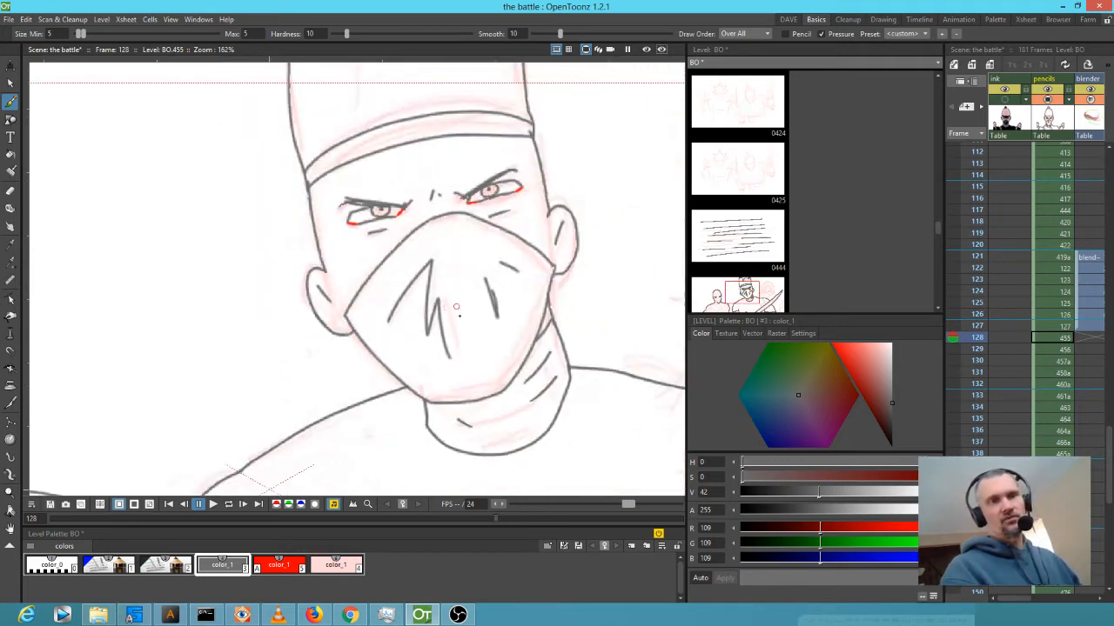
{"action": "scroll", "coordinate": [454, 308], "scroll_direction": "down", "scroll_amount": 4}
{"action": "left_click_drag", "start_coordinate": [540, 316], "coordinate": [427, 278]}
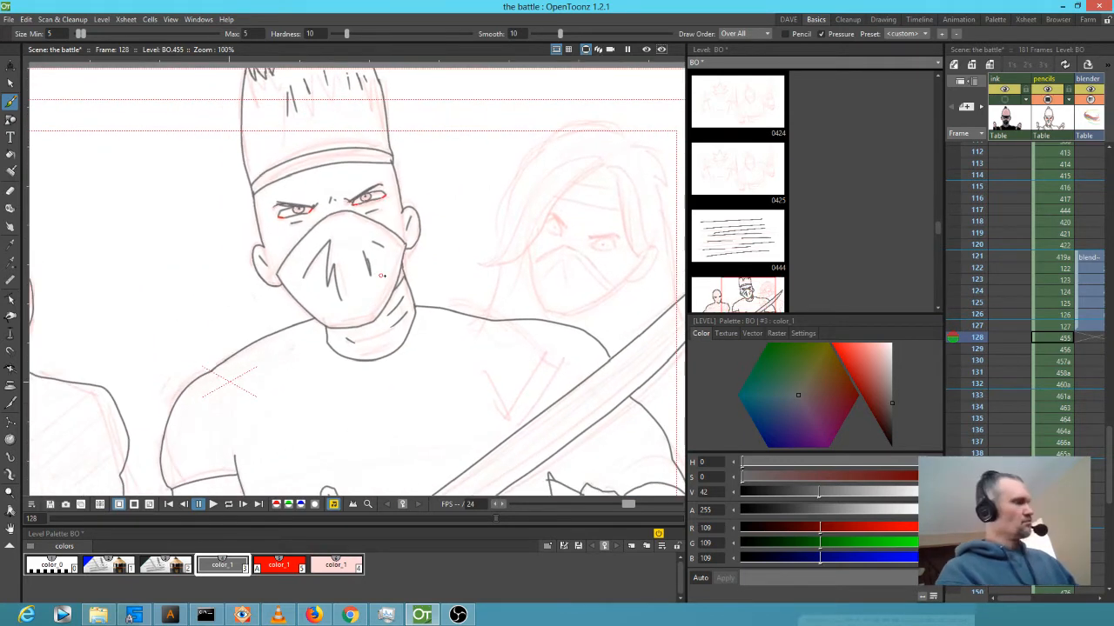
{"action": "left_click_drag", "start_coordinate": [265, 383], "coordinate": [395, 279]}
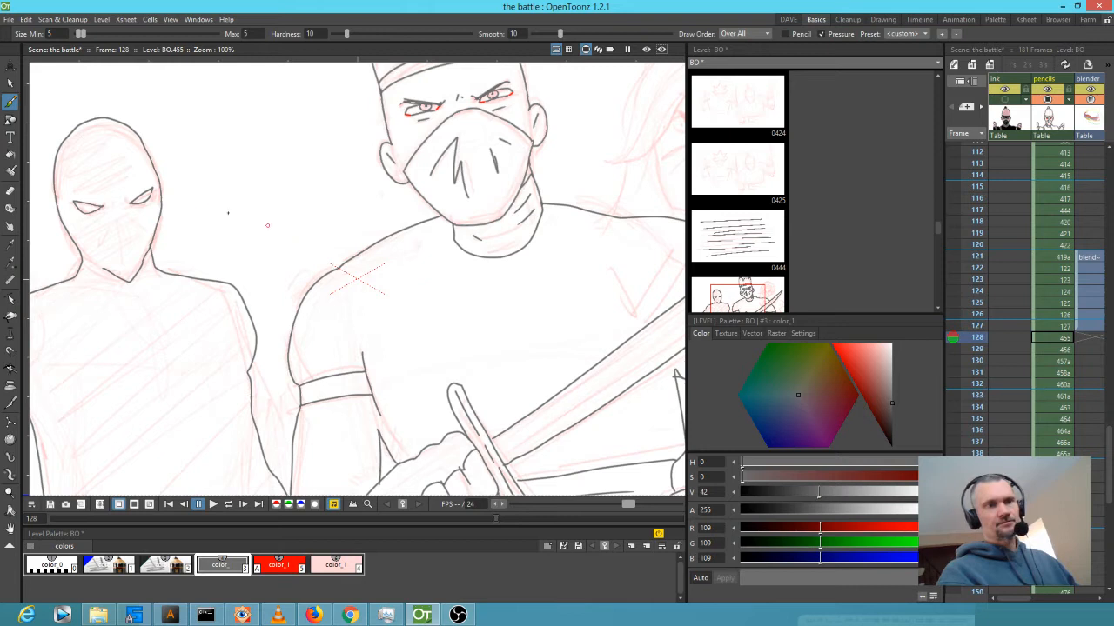
{"action": "mouse_move", "coordinate": [196, 202]}
{"action": "left_mouse_down"}
{"action": "mouse_move", "coordinate": [356, 253]}
{"action": "mouse_move", "coordinate": [50, 223]}
{"action": "left_mouse_up"}
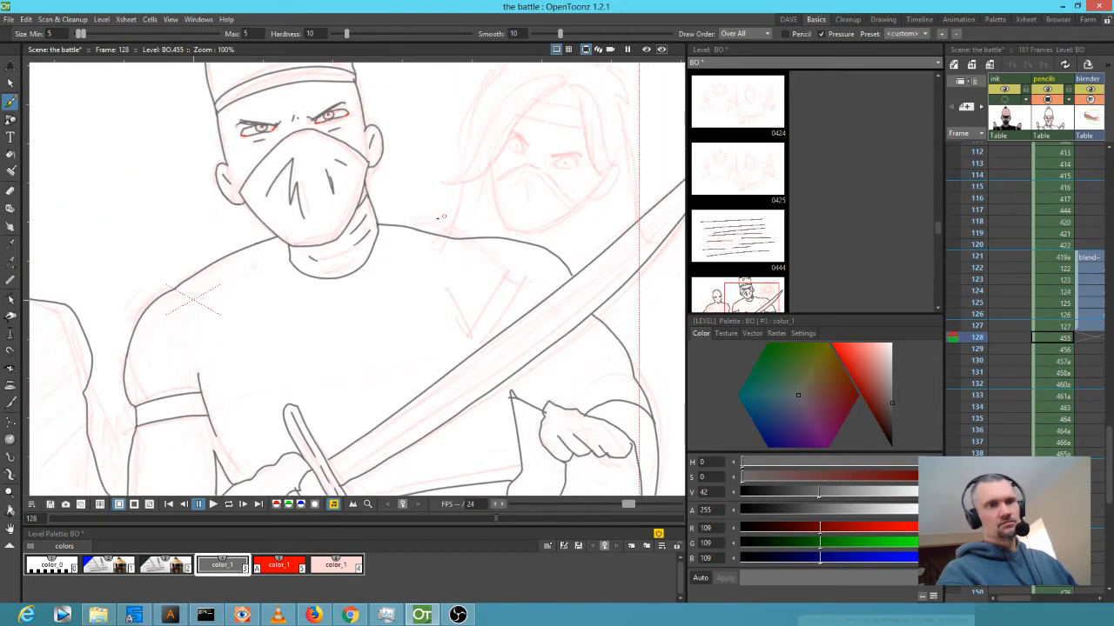
{"action": "left_click_drag", "start_coordinate": [444, 216], "coordinate": [322, 261]}
{"action": "scroll", "coordinate": [322, 261], "scroll_direction": "up", "scroll_amount": 5}
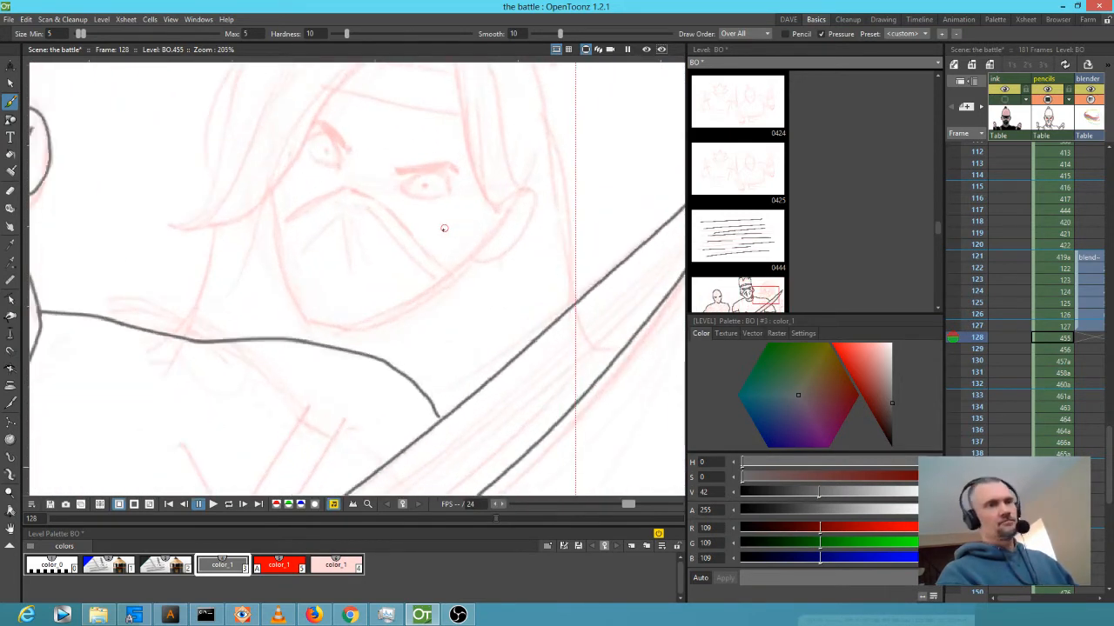
{"action": "scroll", "coordinate": [438, 402], "scroll_direction": "down", "scroll_amount": 8}
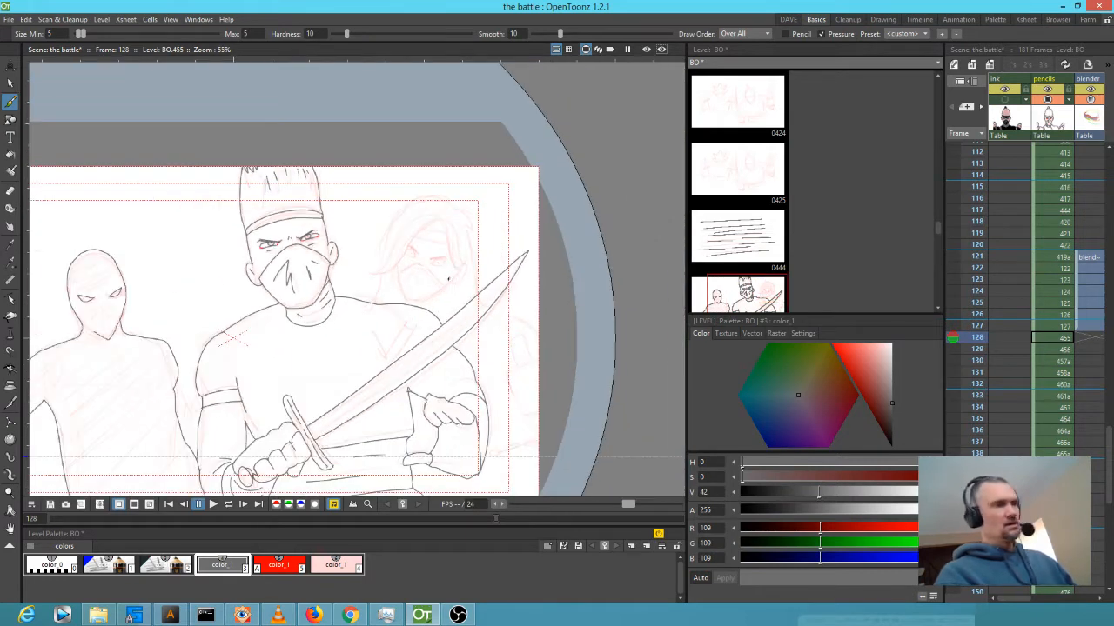
Flip between frames 127–129 to compare the roughs, returning to frame 128.
{"action": "key", "text": "period"}
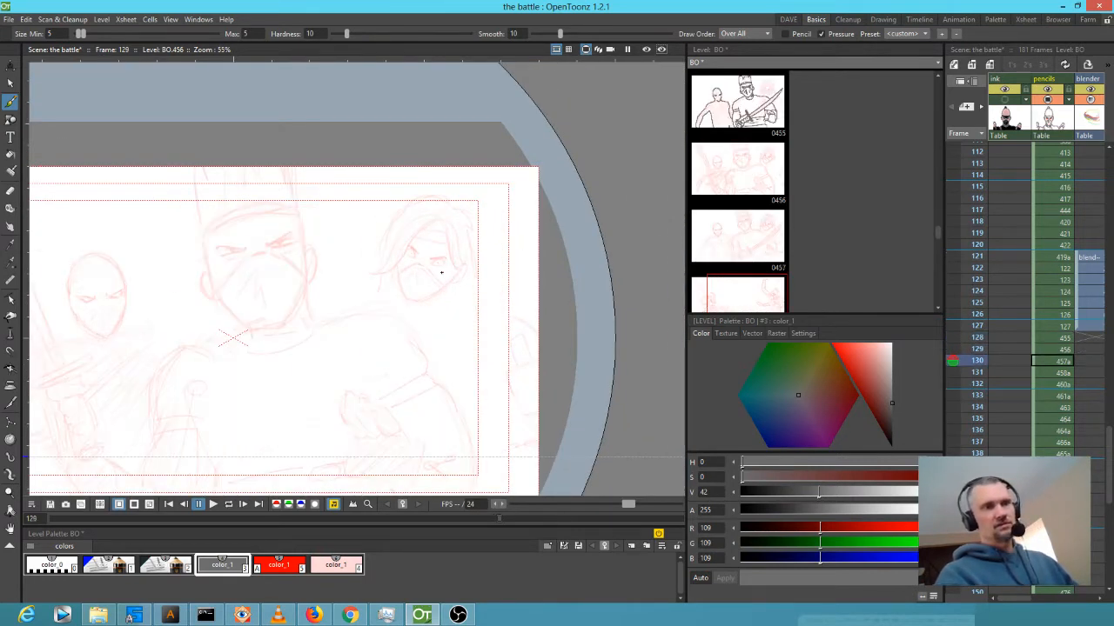
{"action": "key", "text": "comma"}
{"action": "key", "text": "comma"}
{"action": "key", "text": "period"}
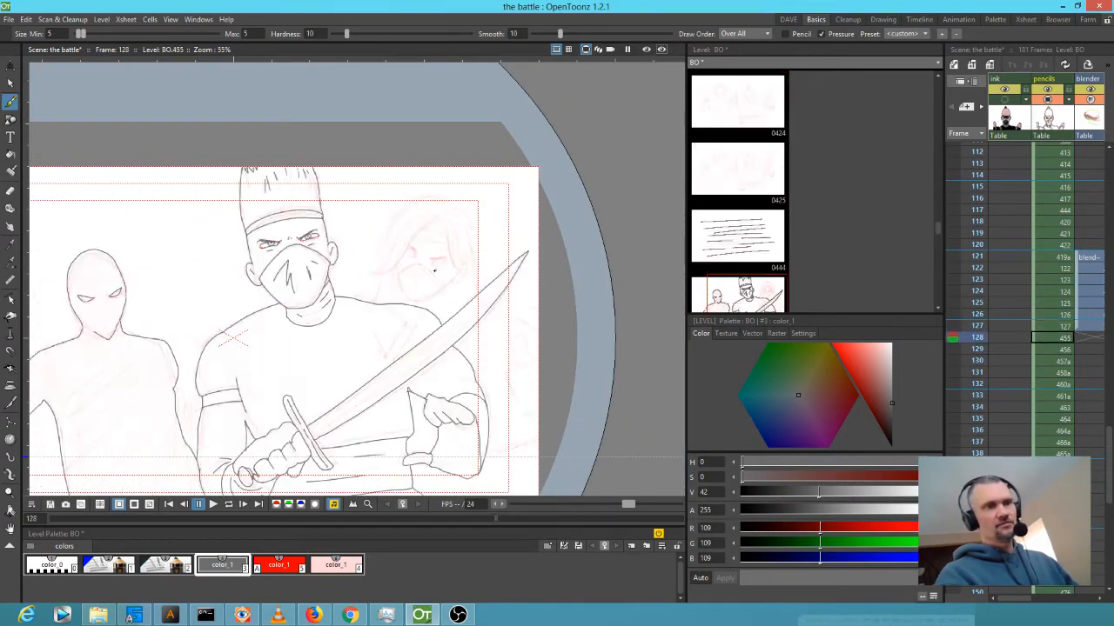
{"action": "key", "text": "period"}
{"action": "key", "text": "comma"}
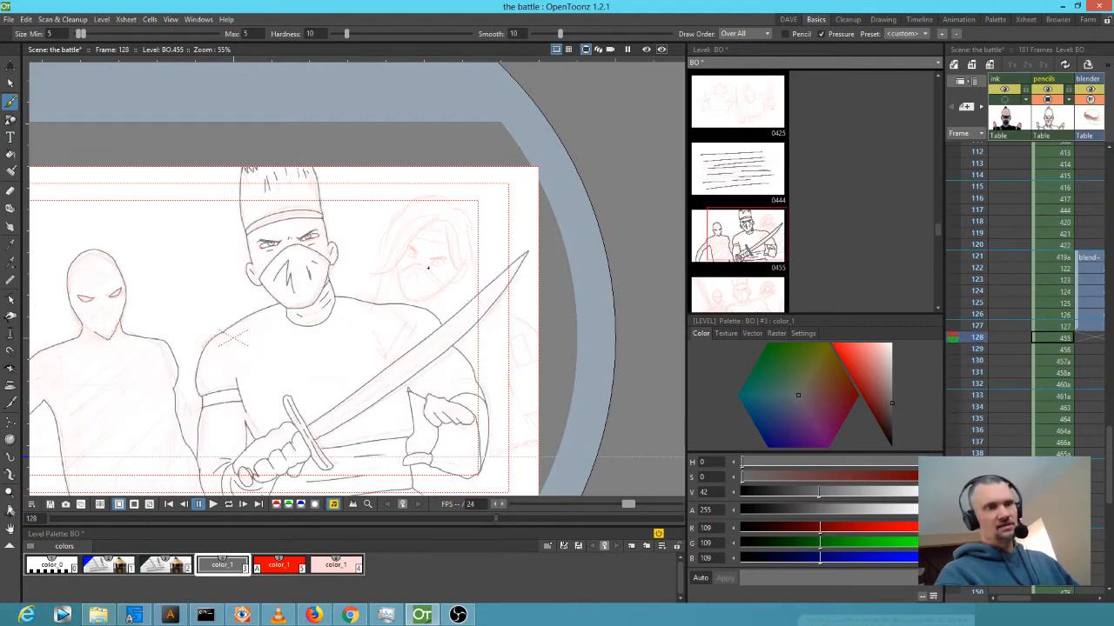
{"action": "key", "text": "period"}
{"action": "key", "text": "comma"}
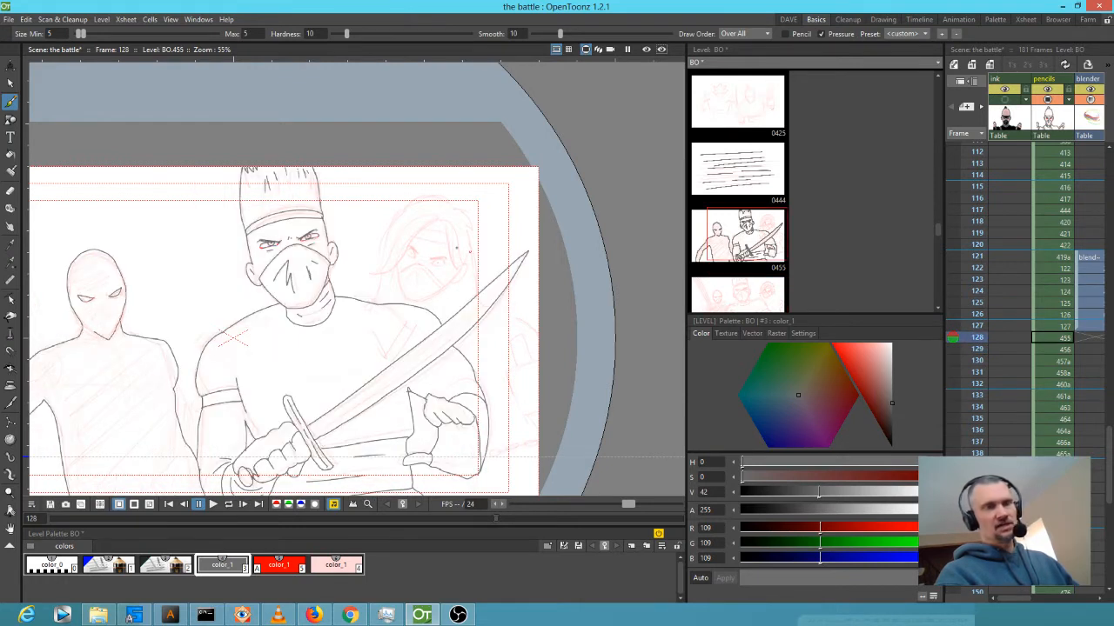
Ink the third ninja's hair edges and tip, mask edges, cheek and neck line down to the blade.
{"action": "scroll", "coordinate": [456, 248], "scroll_direction": "up", "scroll_amount": 3}
{"action": "mouse_move", "coordinate": [450, 125]}
{"action": "left_mouse_down"}
{"action": "mouse_move", "coordinate": [389, 111]}
{"action": "mouse_move", "coordinate": [299, 171]}
{"action": "mouse_move", "coordinate": [261, 305]}
{"action": "left_mouse_up"}
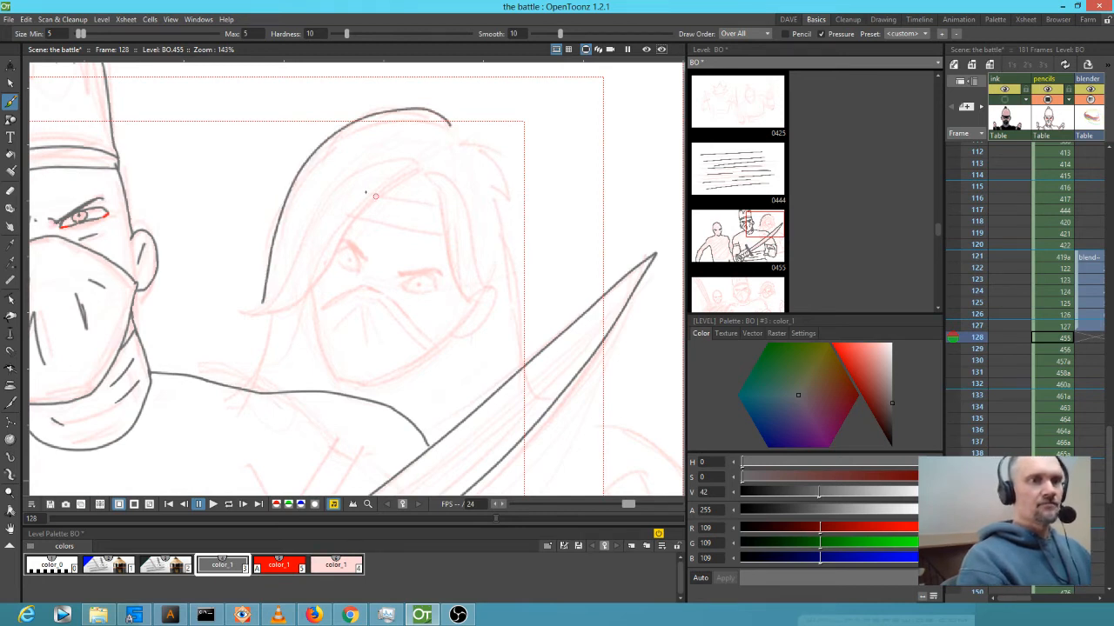
{"action": "mouse_move", "coordinate": [338, 195]}
{"action": "left_mouse_down"}
{"action": "mouse_move", "coordinate": [253, 309]}
{"action": "mouse_move", "coordinate": [285, 311]}
{"action": "mouse_move", "coordinate": [241, 390]}
{"action": "left_mouse_up"}
{"action": "mouse_move", "coordinate": [309, 295]}
{"action": "left_mouse_down"}
{"action": "mouse_move", "coordinate": [337, 382]}
{"action": "mouse_move", "coordinate": [380, 391]}
{"action": "mouse_move", "coordinate": [481, 325]}
{"action": "mouse_move", "coordinate": [466, 332]}
{"action": "mouse_move", "coordinate": [474, 315]}
{"action": "left_mouse_up"}
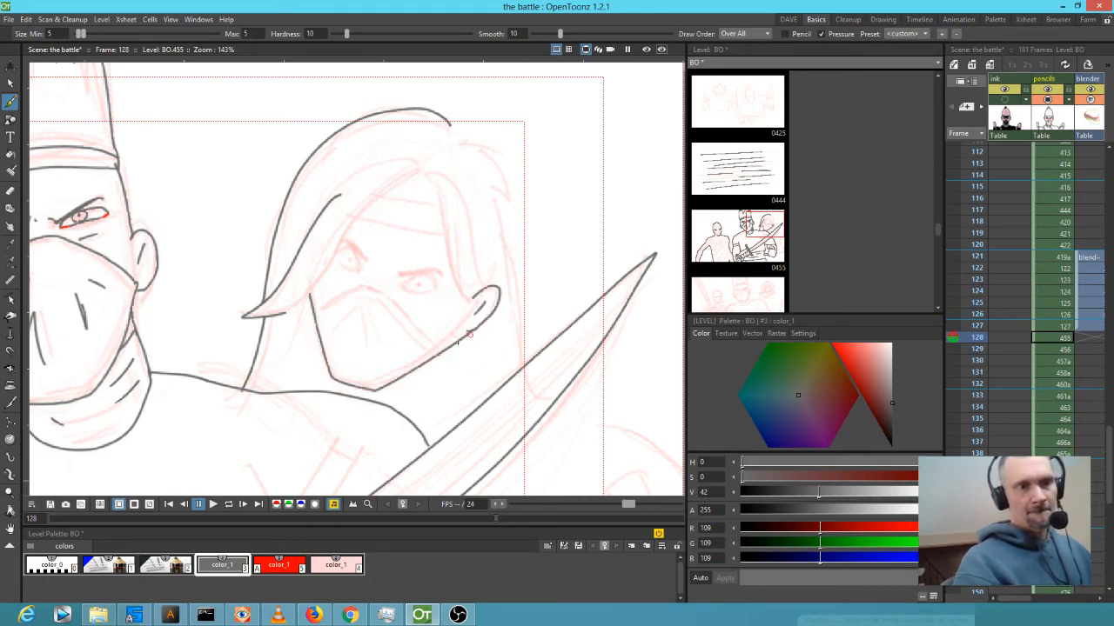
{"action": "mouse_move", "coordinate": [442, 348]}
{"action": "left_mouse_down"}
{"action": "mouse_move", "coordinate": [380, 287]}
{"action": "mouse_move", "coordinate": [360, 283]}
{"action": "mouse_move", "coordinate": [316, 308]}
{"action": "mouse_move", "coordinate": [366, 314]}
{"action": "mouse_move", "coordinate": [400, 332]}
{"action": "left_mouse_up"}
{"action": "mouse_move", "coordinate": [277, 317]}
{"action": "left_mouse_down"}
{"action": "mouse_move", "coordinate": [313, 293]}
{"action": "mouse_move", "coordinate": [381, 199]}
{"action": "mouse_move", "coordinate": [427, 170]}
{"action": "mouse_move", "coordinate": [472, 297]}
{"action": "left_mouse_up"}
{"action": "left_click_drag", "start_coordinate": [458, 185], "coordinate": [480, 268]}
{"action": "mouse_move", "coordinate": [448, 123]}
{"action": "left_mouse_down"}
{"action": "mouse_move", "coordinate": [468, 119]}
{"action": "mouse_move", "coordinate": [514, 203]}
{"action": "mouse_move", "coordinate": [501, 207]}
{"action": "mouse_move", "coordinate": [522, 264]}
{"action": "mouse_move", "coordinate": [525, 361]}
{"action": "left_mouse_up"}
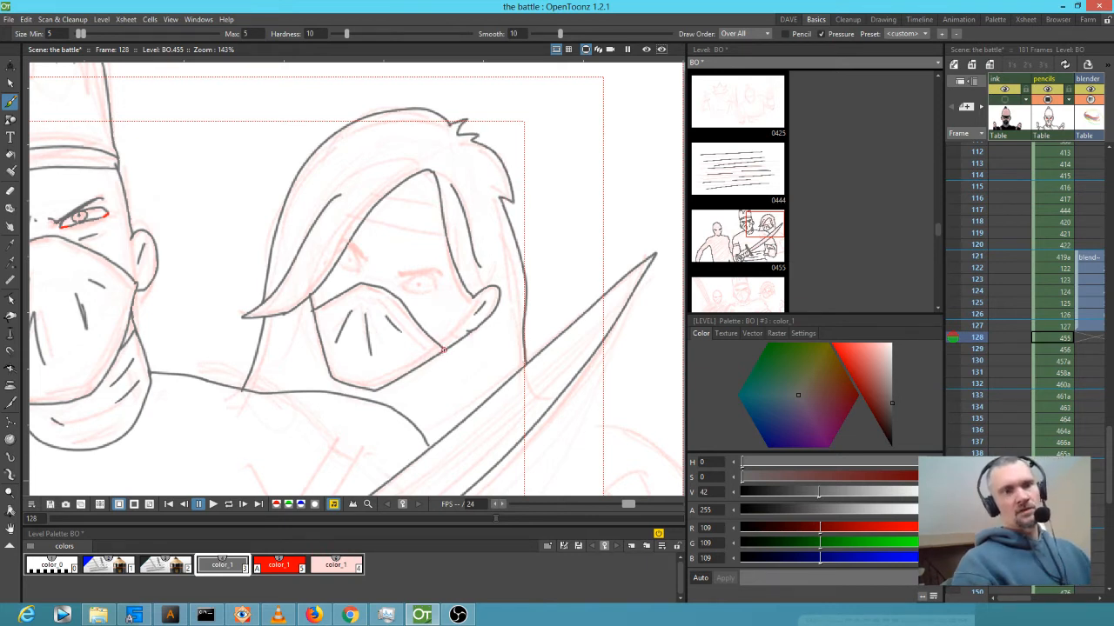
{"action": "left_click_drag", "start_coordinate": [453, 348], "coordinate": [423, 440]}
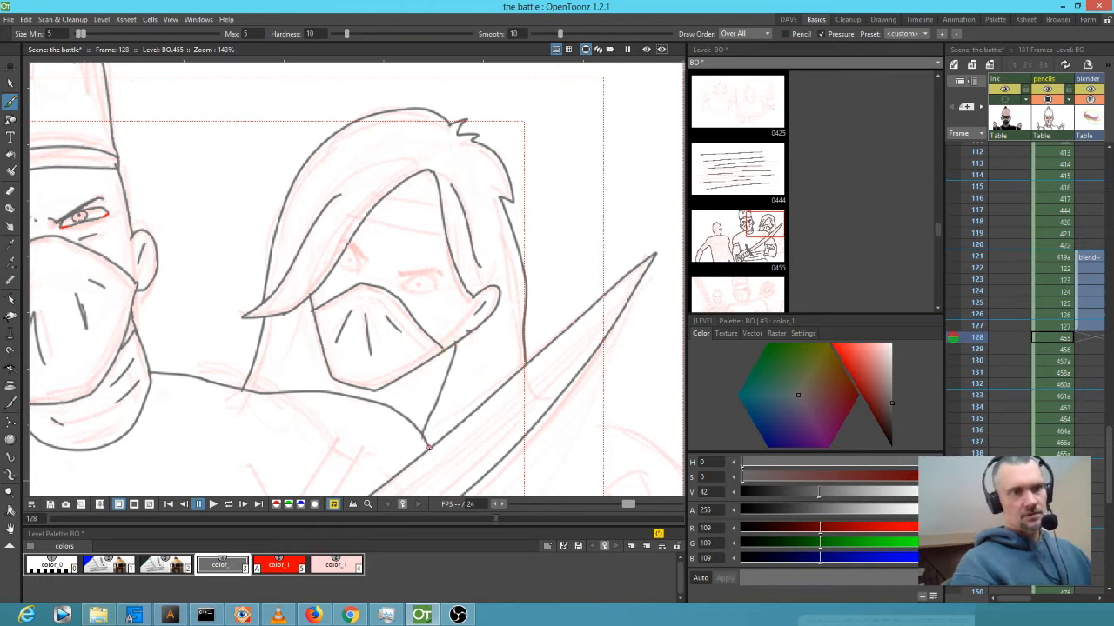
{"action": "left_click_drag", "start_coordinate": [366, 390], "coordinate": [365, 400]}
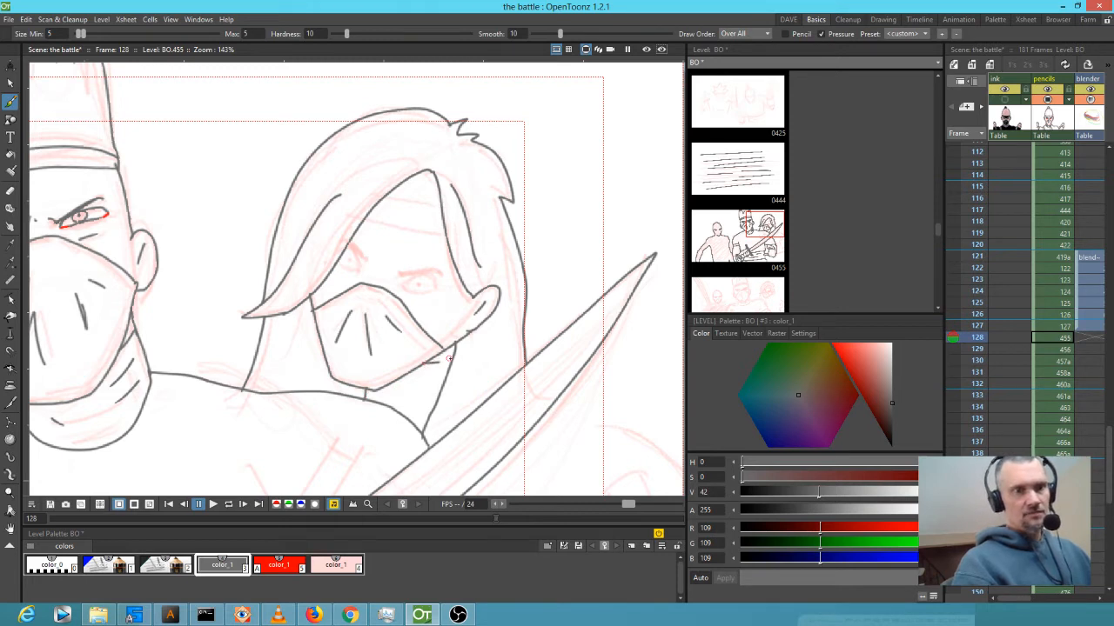
{"action": "key", "text": "shift+space"}
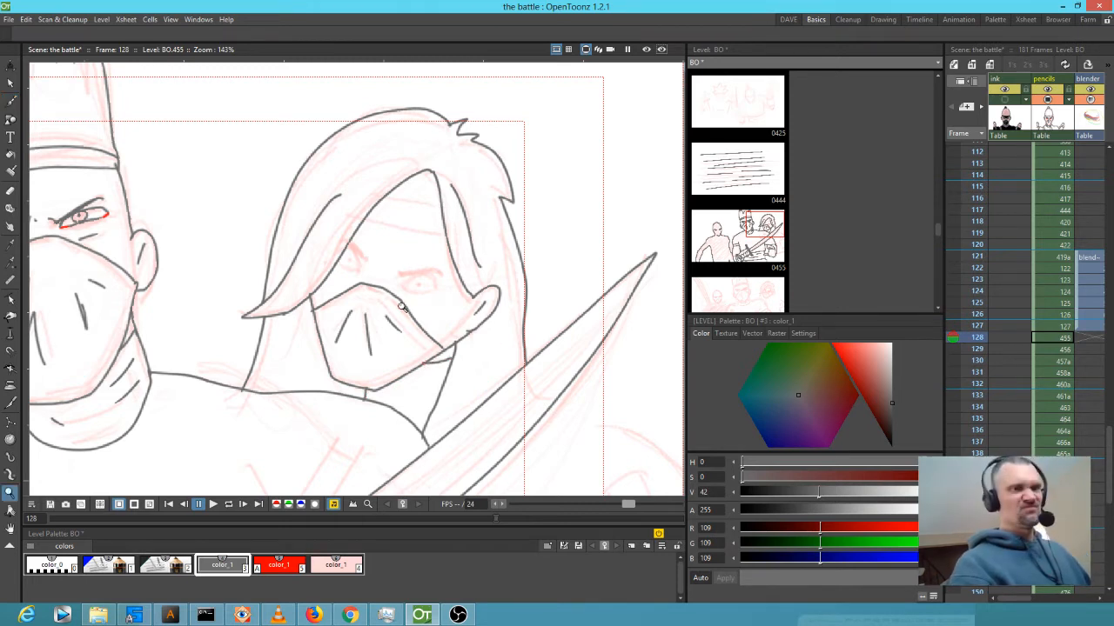
Zoom into the third ninja's face and draw dark upper lids and pupils for both eyes.
{"action": "left_click_drag", "start_coordinate": [406, 302], "coordinate": [472, 261]}
{"action": "left_click_drag", "start_coordinate": [589, 344], "coordinate": [499, 229]}
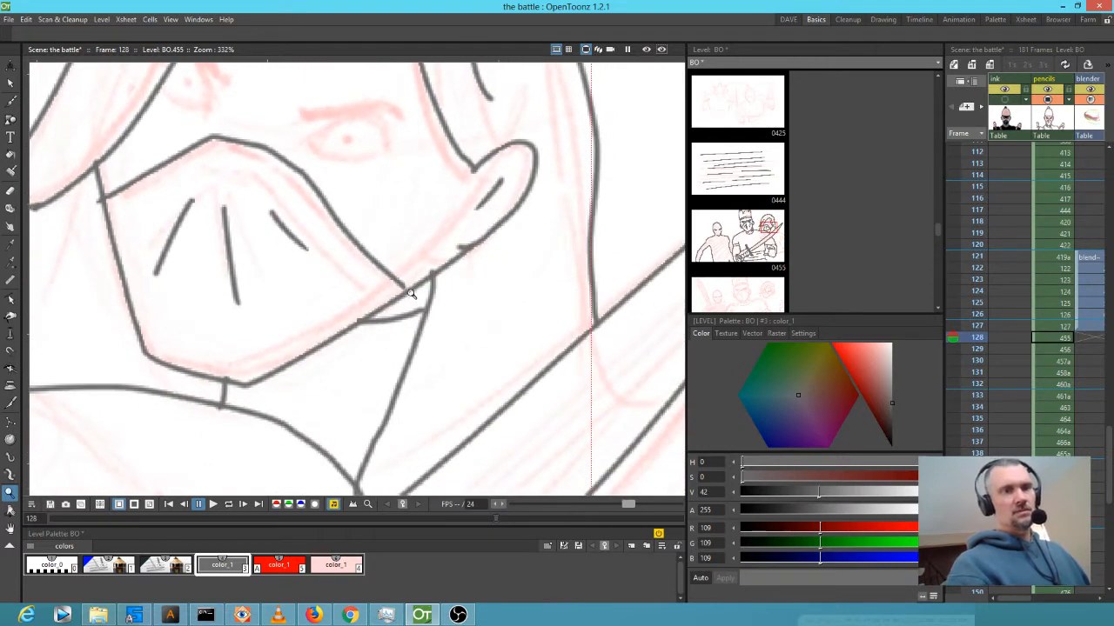
{"action": "key", "text": "b"}
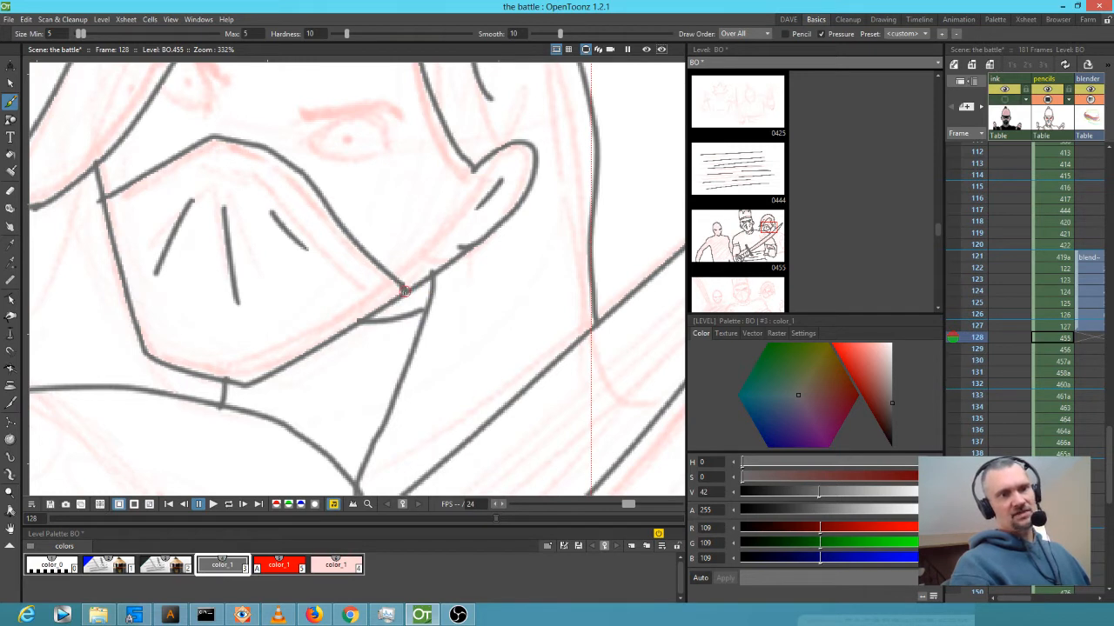
{"action": "left_click_drag", "start_coordinate": [371, 228], "coordinate": [414, 252]}
{"action": "mouse_move", "coordinate": [342, 228]}
{"action": "left_mouse_down"}
{"action": "mouse_move", "coordinate": [373, 206]}
{"action": "mouse_move", "coordinate": [413, 212]}
{"action": "mouse_move", "coordinate": [418, 240]}
{"action": "left_mouse_up"}
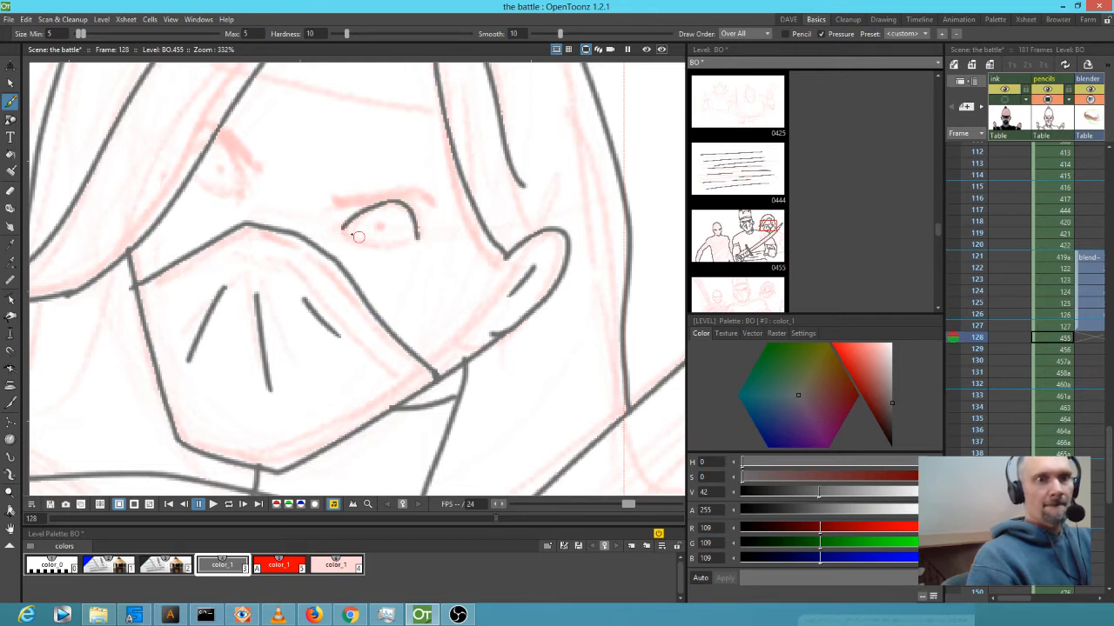
{"action": "left_click_drag", "start_coordinate": [345, 226], "coordinate": [347, 231]}
{"action": "left_click_drag", "start_coordinate": [237, 188], "coordinate": [214, 143]}
{"action": "left_click", "coordinate": [221, 171]}
{"action": "left_click", "coordinate": [378, 226]}
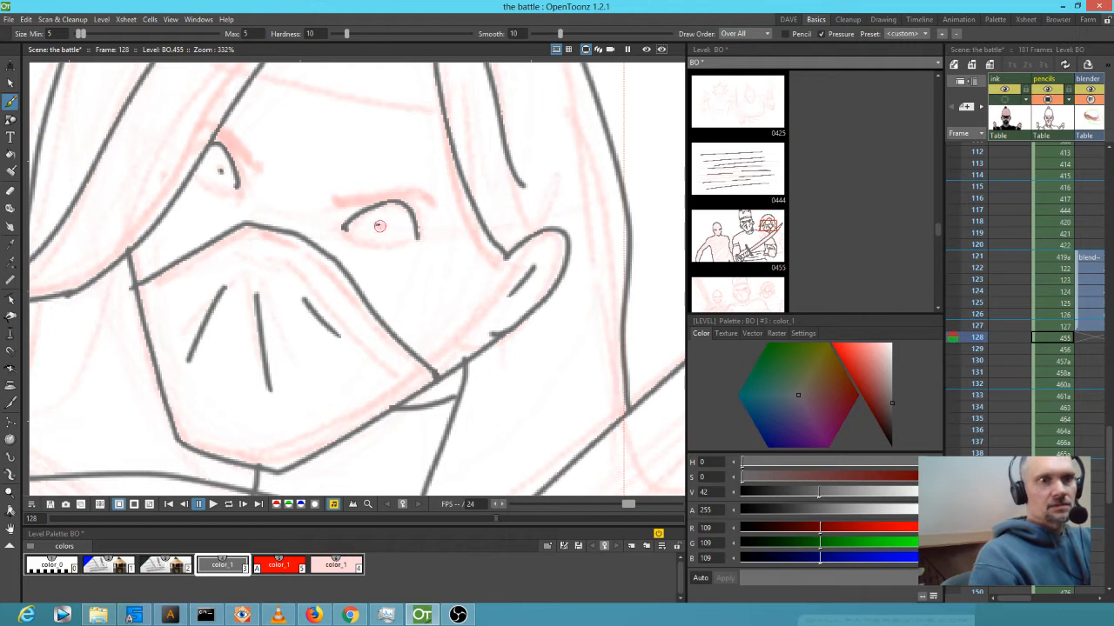
Draw red lower lids under both eyes, then thicken the grey line above the right eye.
{"action": "key", "text": "5"}
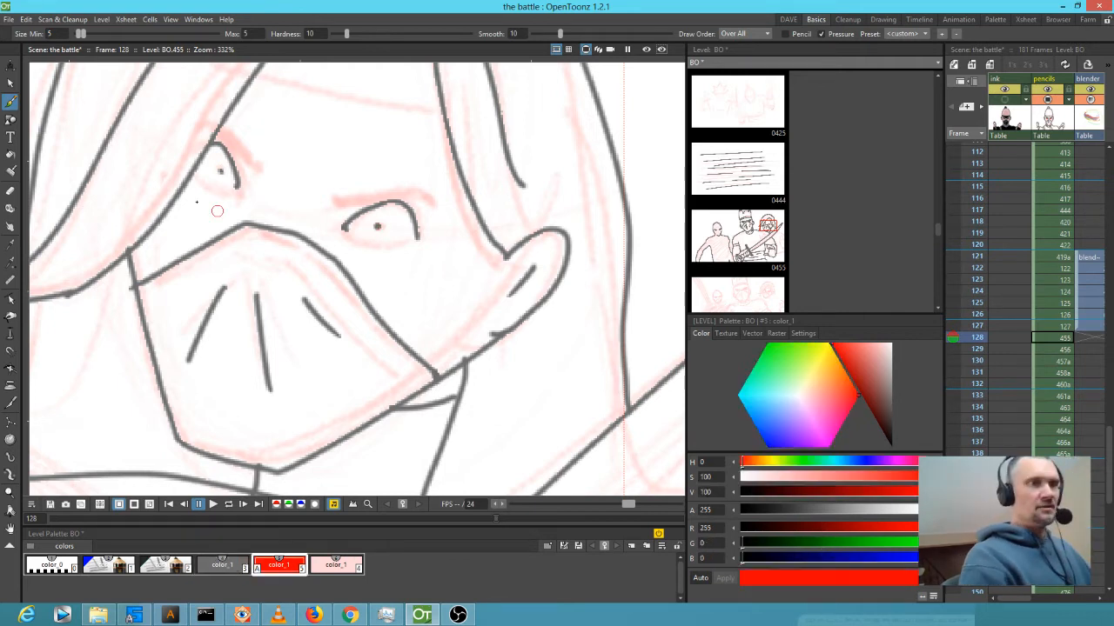
{"action": "mouse_move", "coordinate": [189, 183]}
{"action": "left_mouse_down"}
{"action": "mouse_move", "coordinate": [207, 196]}
{"action": "mouse_move", "coordinate": [239, 181]}
{"action": "left_mouse_up"}
{"action": "mouse_move", "coordinate": [343, 228]}
{"action": "left_mouse_down"}
{"action": "mouse_move", "coordinate": [366, 245]}
{"action": "mouse_move", "coordinate": [421, 233]}
{"action": "left_mouse_up"}
{"action": "key", "text": "3"}
{"action": "mouse_move", "coordinate": [339, 202]}
{"action": "left_mouse_down"}
{"action": "mouse_move", "coordinate": [431, 193]}
{"action": "mouse_move", "coordinate": [340, 202]}
{"action": "mouse_move", "coordinate": [393, 193]}
{"action": "left_mouse_up"}
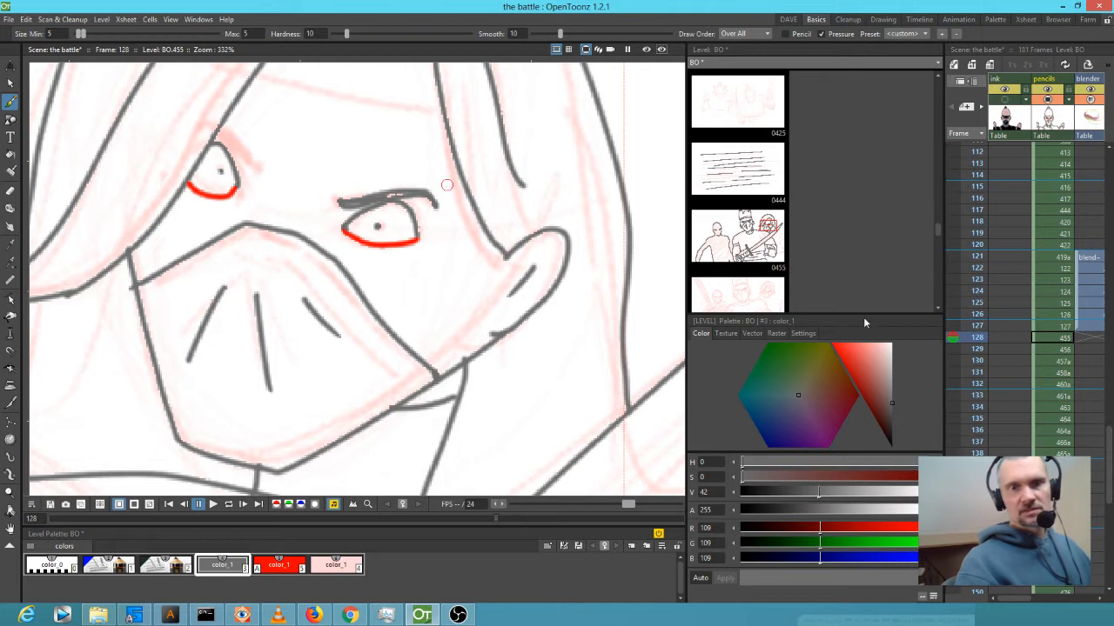
Turn on Autopaint for Lines for the red style, then reselect the grey ink.
{"action": "left_click", "coordinate": [802, 334]}
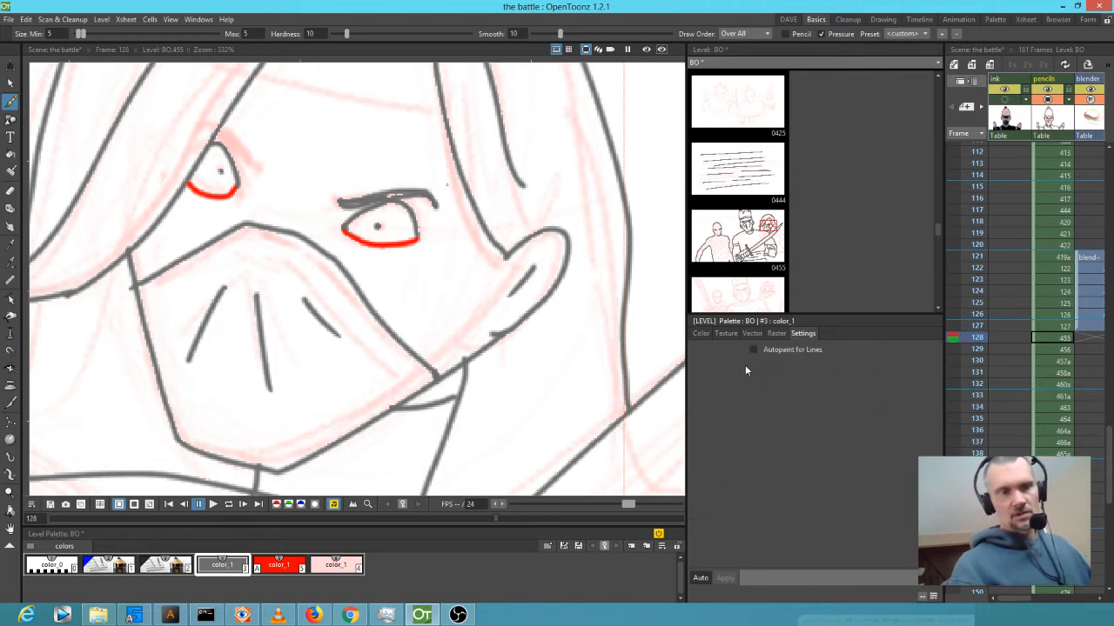
{"action": "left_click", "coordinate": [280, 564]}
{"action": "left_click", "coordinate": [799, 350]}
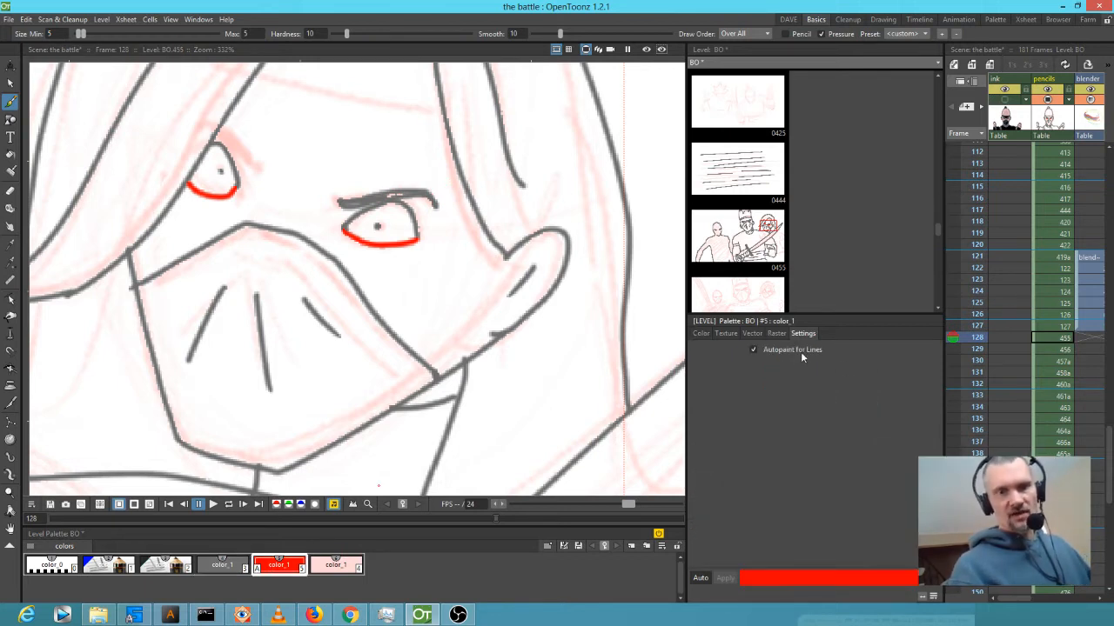
{"action": "left_click", "coordinate": [228, 565]}
{"action": "left_click", "coordinate": [704, 334]}
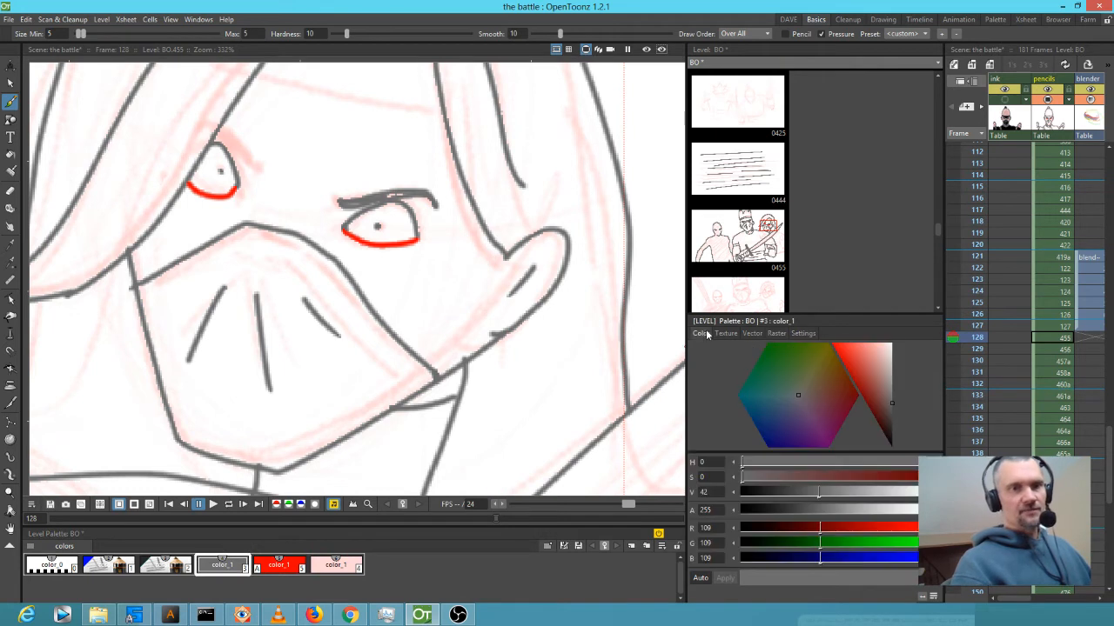
Ink both eyebrows and the headband line above them.
{"action": "left_click_drag", "start_coordinate": [247, 162], "coordinate": [223, 128]}
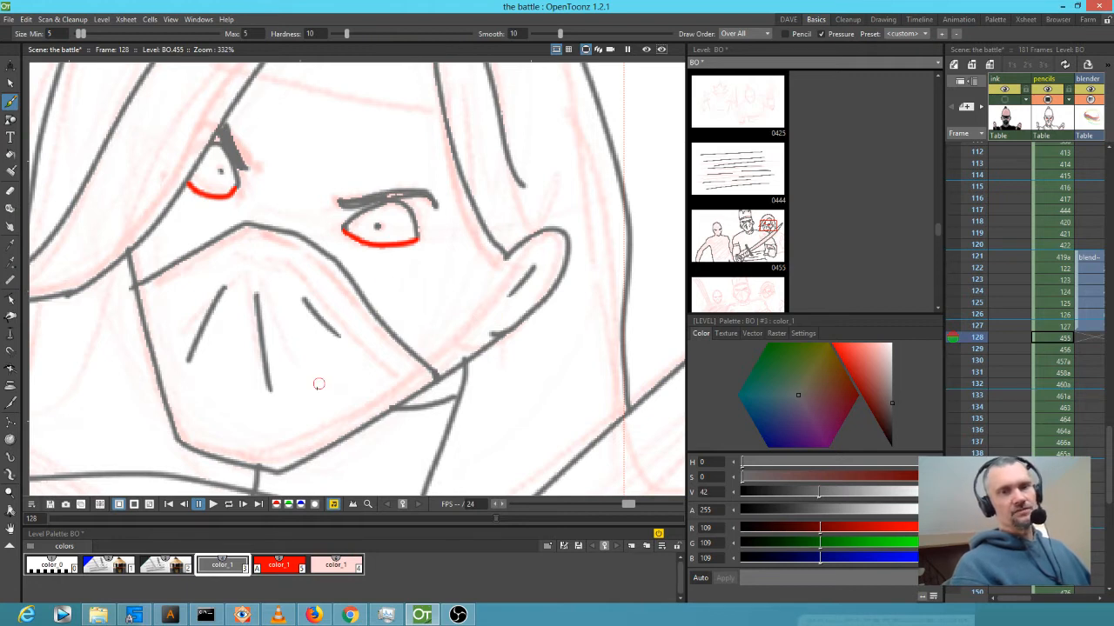
{"action": "left_click_drag", "start_coordinate": [371, 200], "coordinate": [342, 207]}
{"action": "left_click_drag", "start_coordinate": [419, 208], "coordinate": [455, 317]}
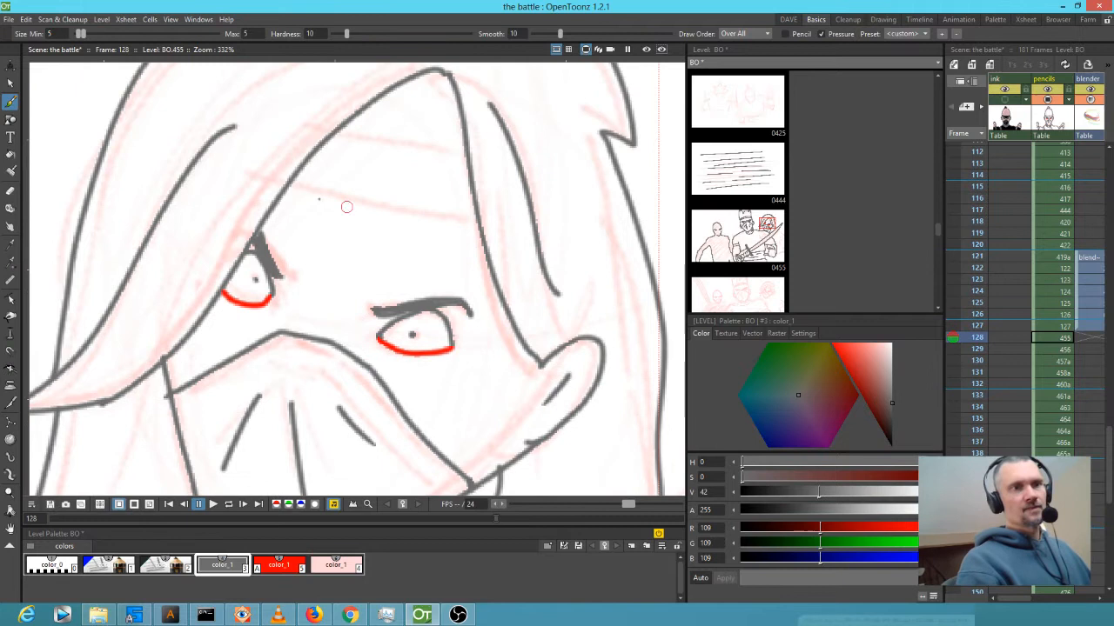
{"action": "left_click_drag", "start_coordinate": [289, 185], "coordinate": [479, 226]}
{"action": "left_click_drag", "start_coordinate": [335, 133], "coordinate": [451, 152]}
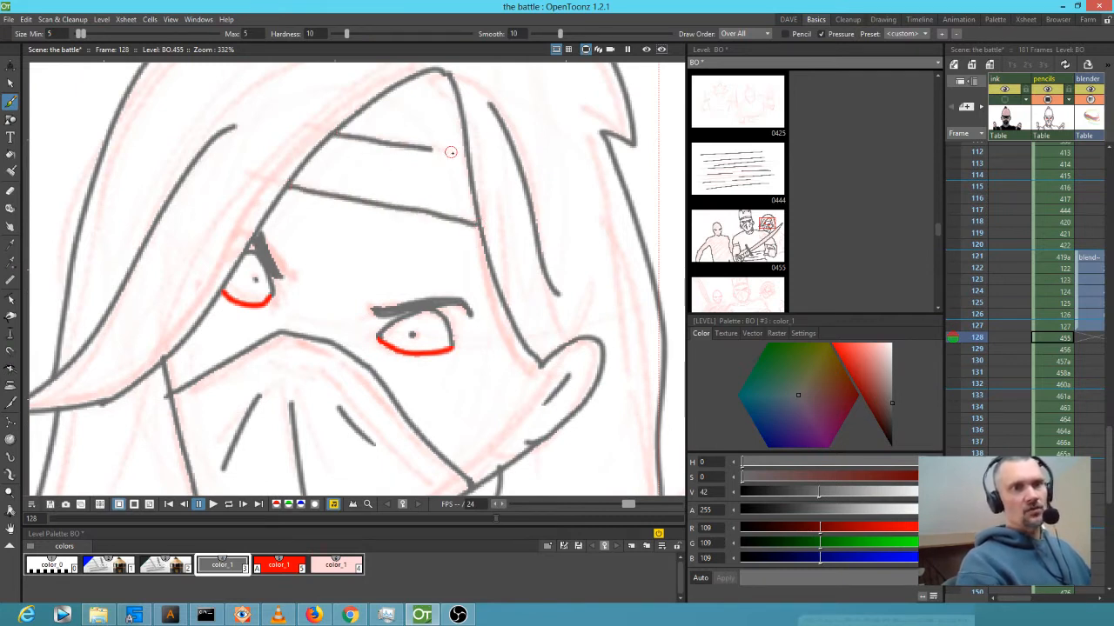
Ink the right ninja's shoulder, arm edge, knuckle and raised thumb outlines.
{"action": "scroll", "coordinate": [346, 123], "scroll_direction": "down", "scroll_amount": 5}
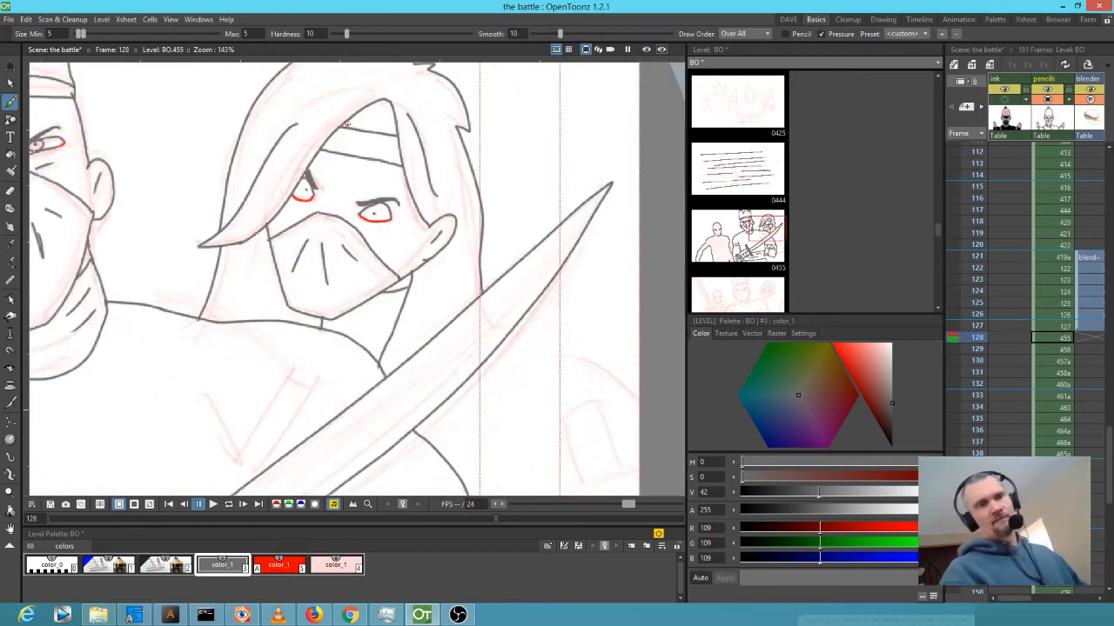
{"action": "scroll", "coordinate": [346, 125], "scroll_direction": "down", "scroll_amount": 2}
{"action": "scroll", "coordinate": [349, 127], "scroll_direction": "up", "scroll_amount": 1}
{"action": "left_click_drag", "start_coordinate": [480, 292], "coordinate": [384, 200]}
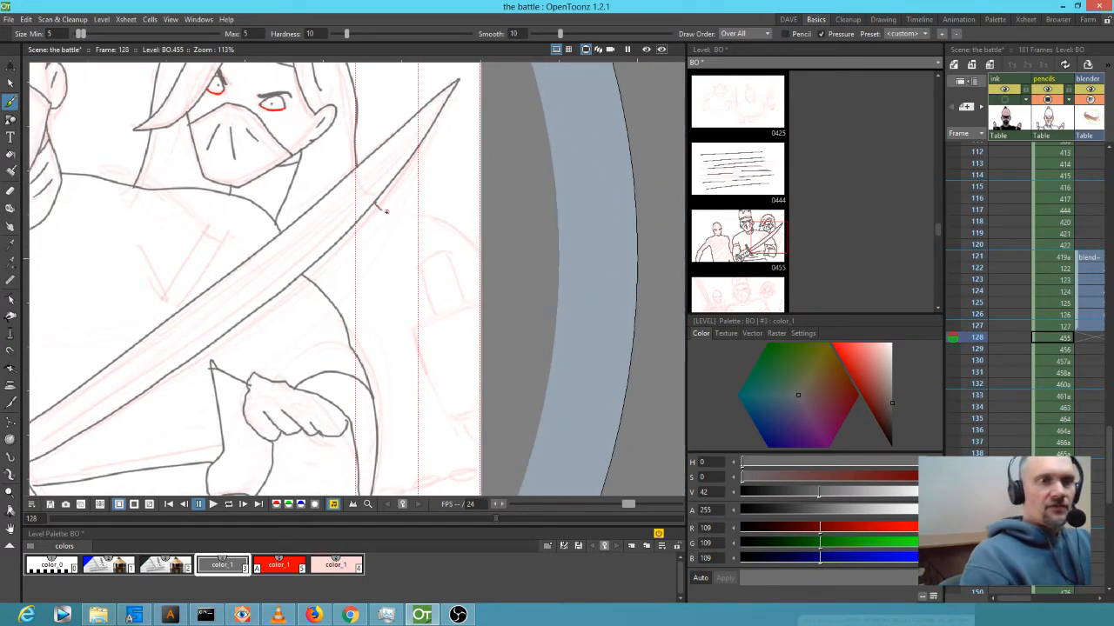
{"action": "left_click_drag", "start_coordinate": [419, 216], "coordinate": [499, 255]}
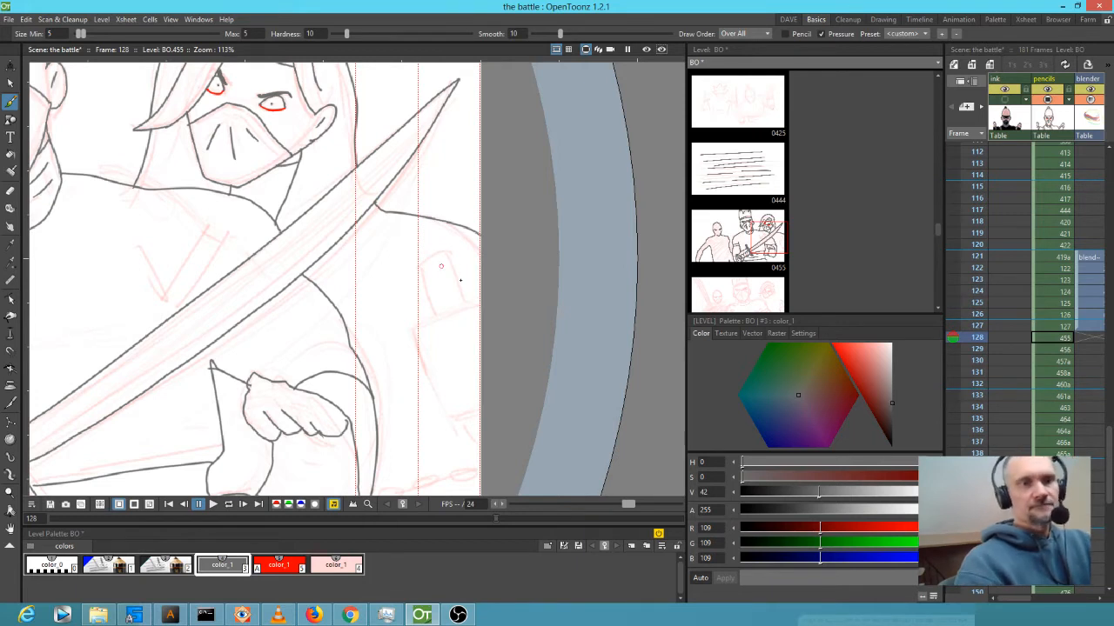
{"action": "mouse_move", "coordinate": [481, 303]}
{"action": "left_mouse_down"}
{"action": "mouse_move", "coordinate": [416, 329]}
{"action": "mouse_move", "coordinate": [449, 388]}
{"action": "mouse_move", "coordinate": [488, 377]}
{"action": "left_mouse_up"}
{"action": "mouse_move", "coordinate": [471, 324]}
{"action": "left_mouse_down"}
{"action": "mouse_move", "coordinate": [439, 335]}
{"action": "mouse_move", "coordinate": [469, 348]}
{"action": "mouse_move", "coordinate": [457, 375]}
{"action": "left_mouse_up"}
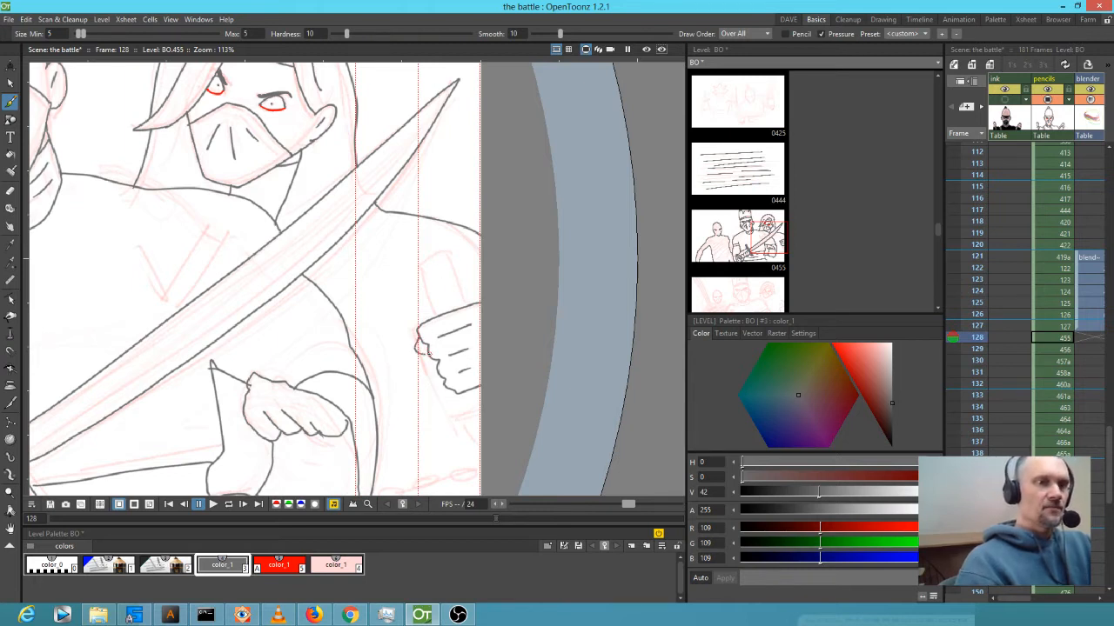
{"action": "mouse_move", "coordinate": [431, 303]}
{"action": "left_mouse_down"}
{"action": "mouse_move", "coordinate": [420, 275]}
{"action": "mouse_move", "coordinate": [436, 255]}
{"action": "mouse_move", "coordinate": [469, 308]}
{"action": "left_mouse_up"}
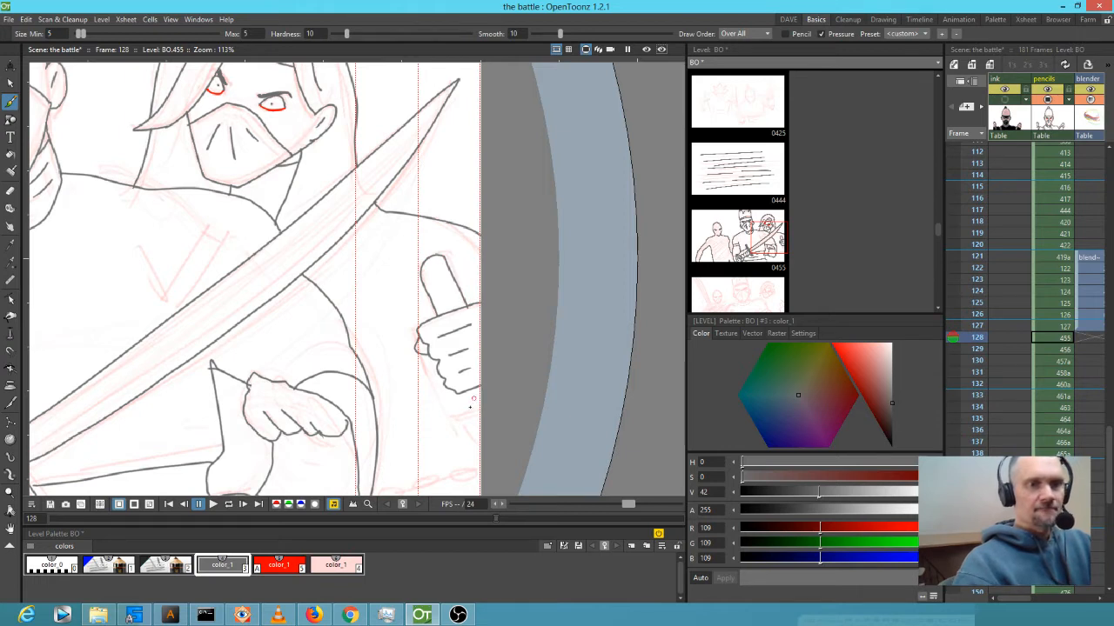
{"action": "left_click_drag", "start_coordinate": [466, 392], "coordinate": [474, 403]}
Add a fold line in the sword-gripping hand and the body line below the sword.
{"action": "mouse_move", "coordinate": [520, 435]}
{"action": "left_mouse_down"}
{"action": "mouse_move", "coordinate": [486, 278]}
{"action": "mouse_move", "coordinate": [488, 328]}
{"action": "left_mouse_up"}
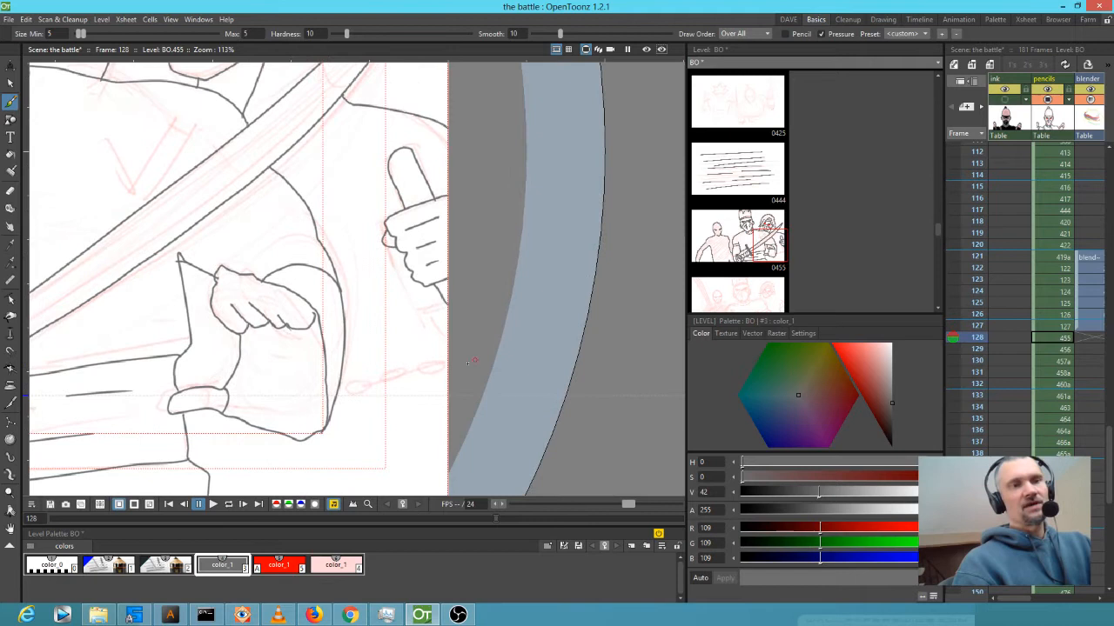
{"action": "left_click_drag", "start_coordinate": [276, 371], "coordinate": [288, 402]}
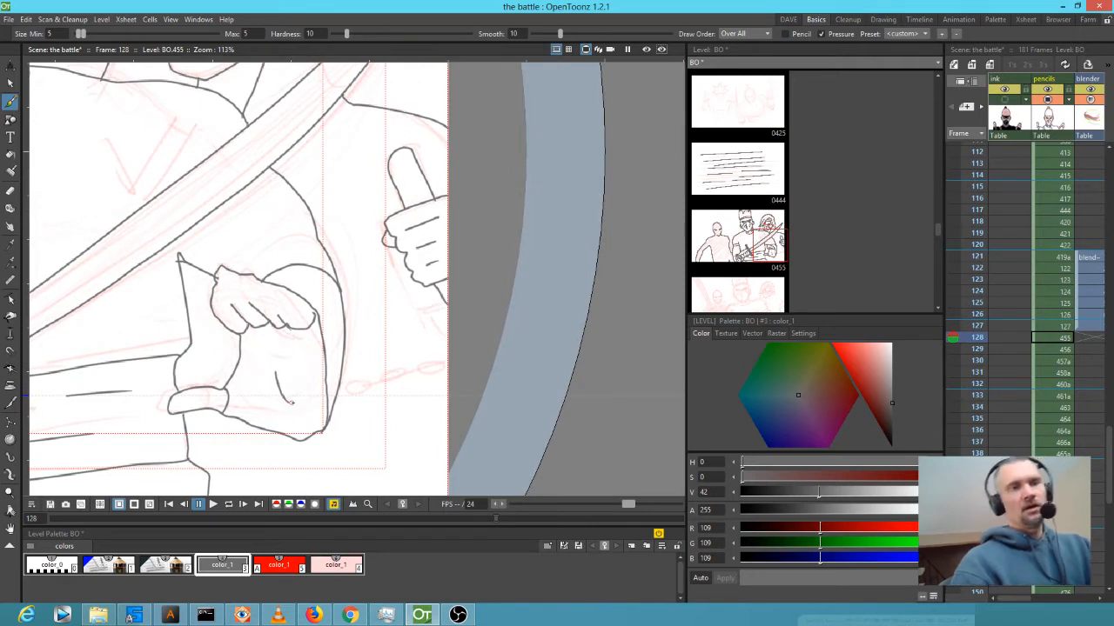
{"action": "mouse_move", "coordinate": [476, 209]}
{"action": "left_mouse_down"}
{"action": "mouse_move", "coordinate": [520, 348]}
{"action": "mouse_move", "coordinate": [537, 368]}
{"action": "mouse_move", "coordinate": [557, 364]}
{"action": "left_mouse_up"}
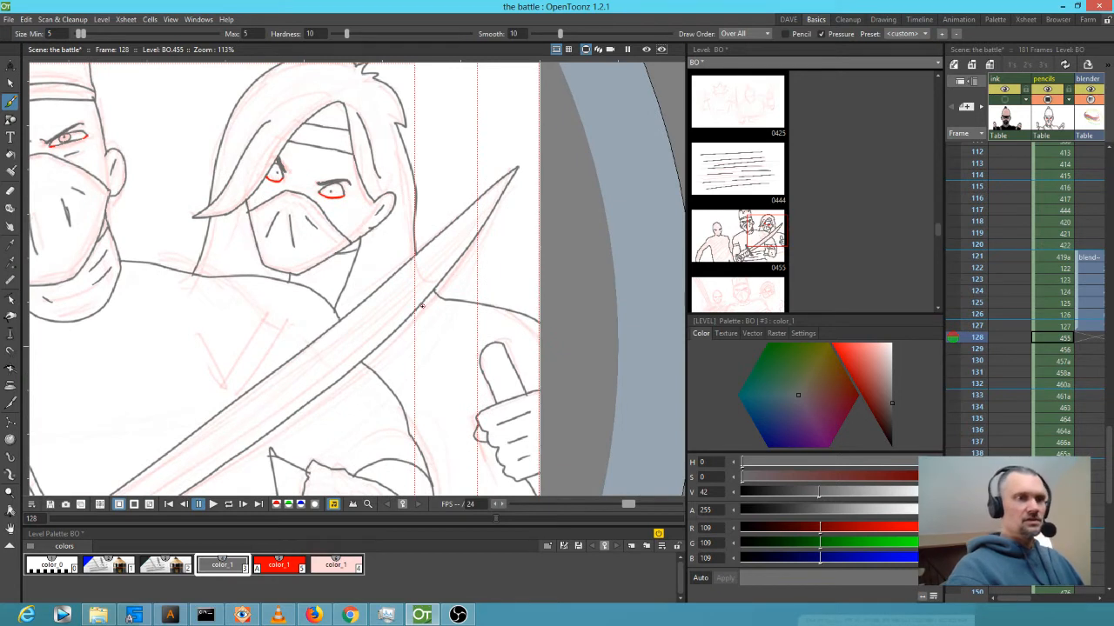
{"action": "left_click_drag", "start_coordinate": [424, 300], "coordinate": [408, 428]}
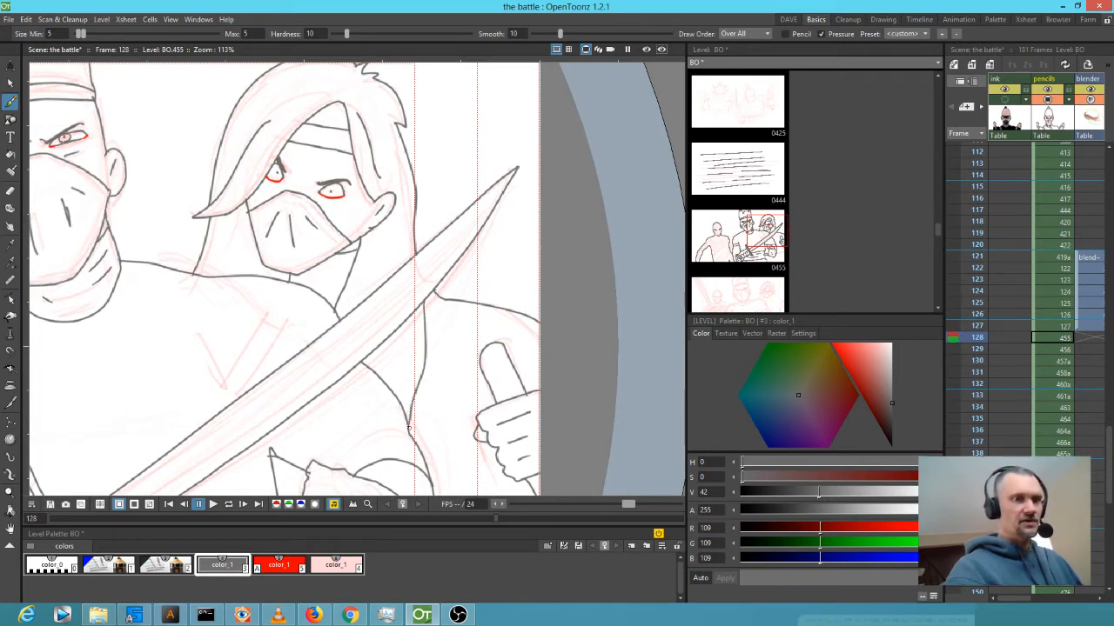
{"action": "scroll", "coordinate": [298, 366], "scroll_direction": "down", "scroll_amount": 5}
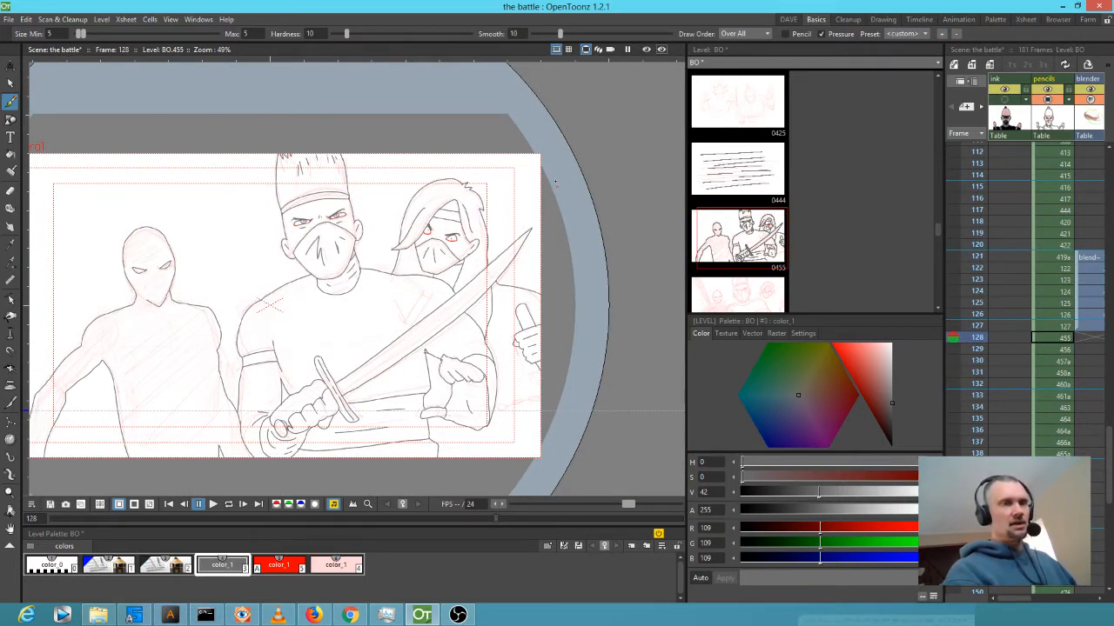
Lasso the left and right ninjas' lines, paste them onto frame 129 and deselect.
{"action": "key", "text": "s"}
{"action": "mouse_move", "coordinate": [591, 161]}
{"action": "left_mouse_down"}
{"action": "mouse_move", "coordinate": [558, 116]}
{"action": "mouse_move", "coordinate": [464, 110]}
{"action": "mouse_move", "coordinate": [411, 158]}
{"action": "mouse_move", "coordinate": [370, 254]}
{"action": "mouse_move", "coordinate": [403, 349]}
{"action": "mouse_move", "coordinate": [399, 394]}
{"action": "mouse_move", "coordinate": [341, 439]}
{"action": "mouse_move", "coordinate": [256, 468]}
{"action": "mouse_move", "coordinate": [236, 327]}
{"action": "mouse_move", "coordinate": [196, 230]}
{"action": "mouse_move", "coordinate": [103, 220]}
{"action": "mouse_move", "coordinate": [59, 263]}
{"action": "mouse_move", "coordinate": [14, 409]}
{"action": "mouse_move", "coordinate": [54, 481]}
{"action": "mouse_move", "coordinate": [513, 475]}
{"action": "mouse_move", "coordinate": [583, 426]}
{"action": "mouse_move", "coordinate": [600, 188]}
{"action": "mouse_move", "coordinate": [548, 123]}
{"action": "left_mouse_up"}
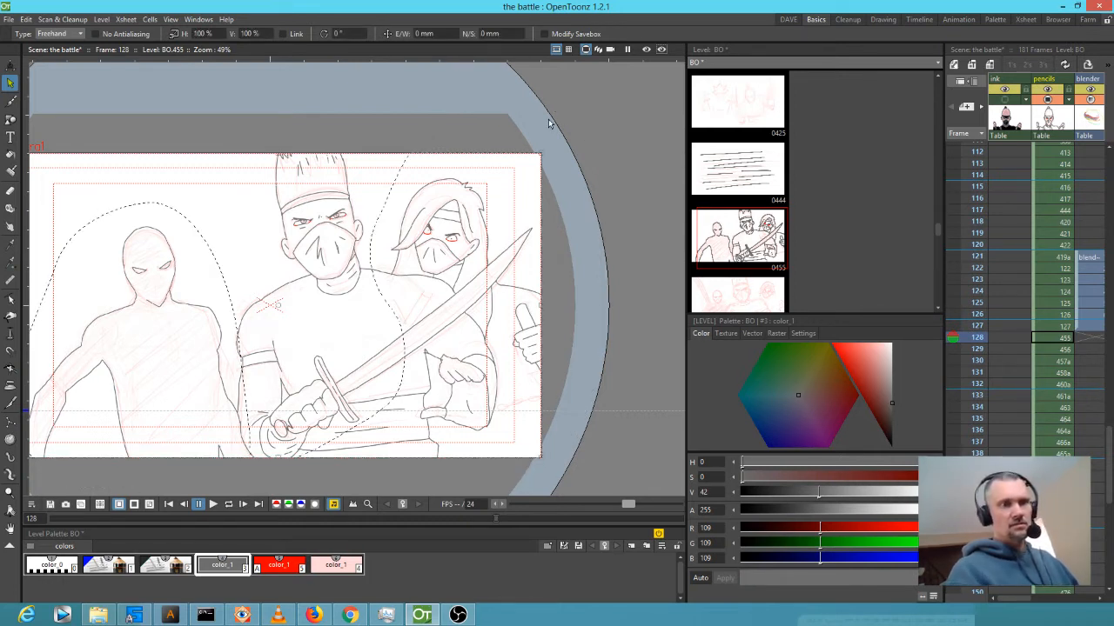
{"action": "key", "text": "period"}
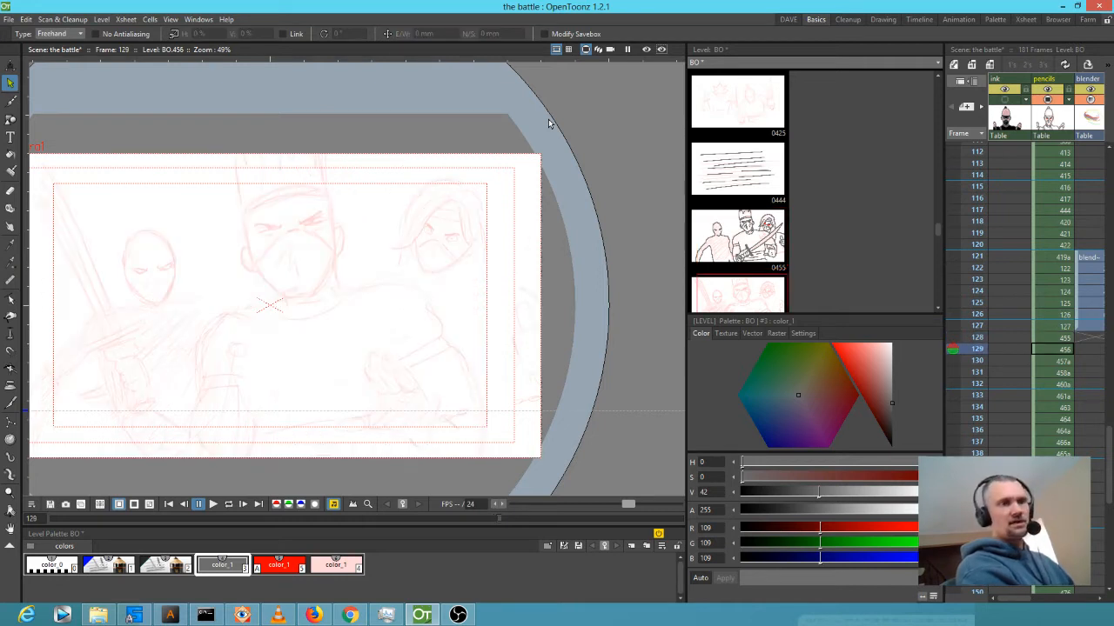
{"action": "key", "text": "ctrl+v"}
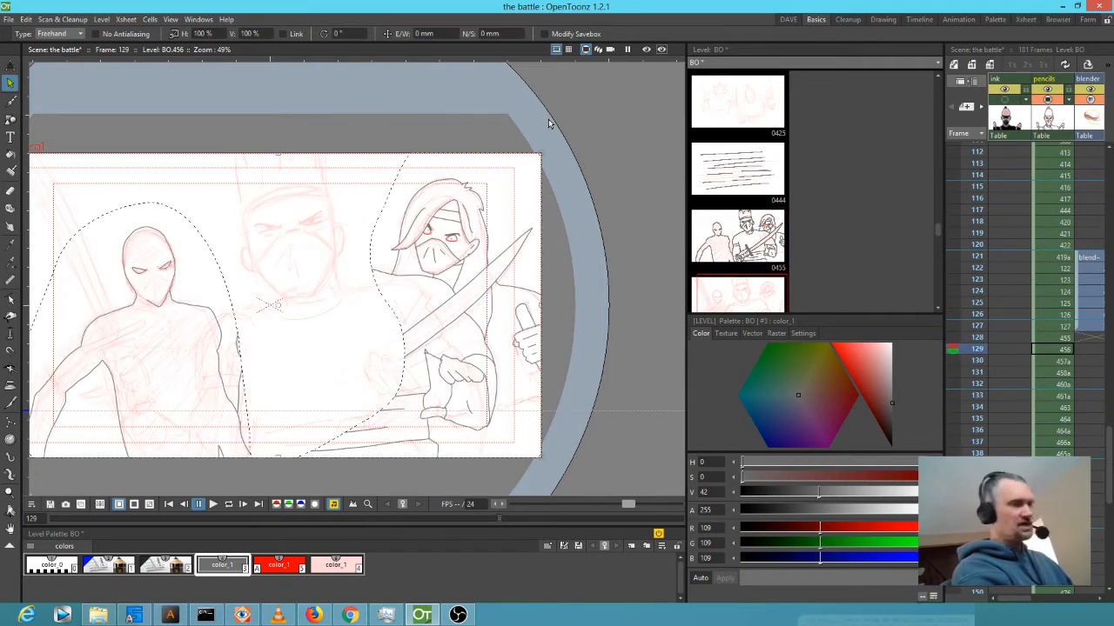
{"action": "key", "text": "ctrl+z"}
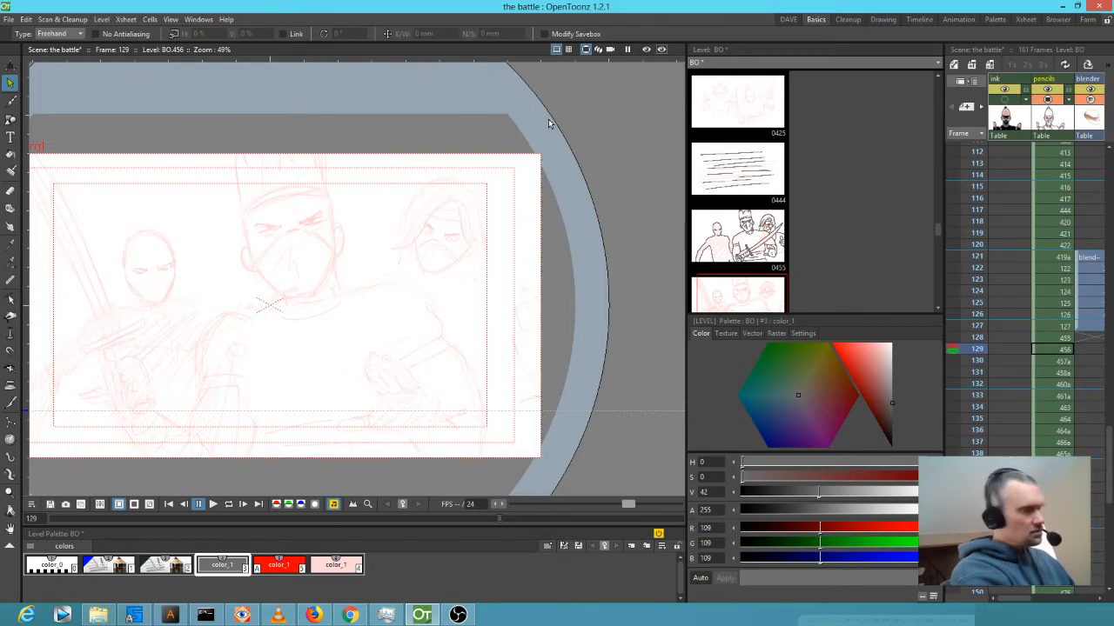
{"action": "key", "text": "ctrl+v"}
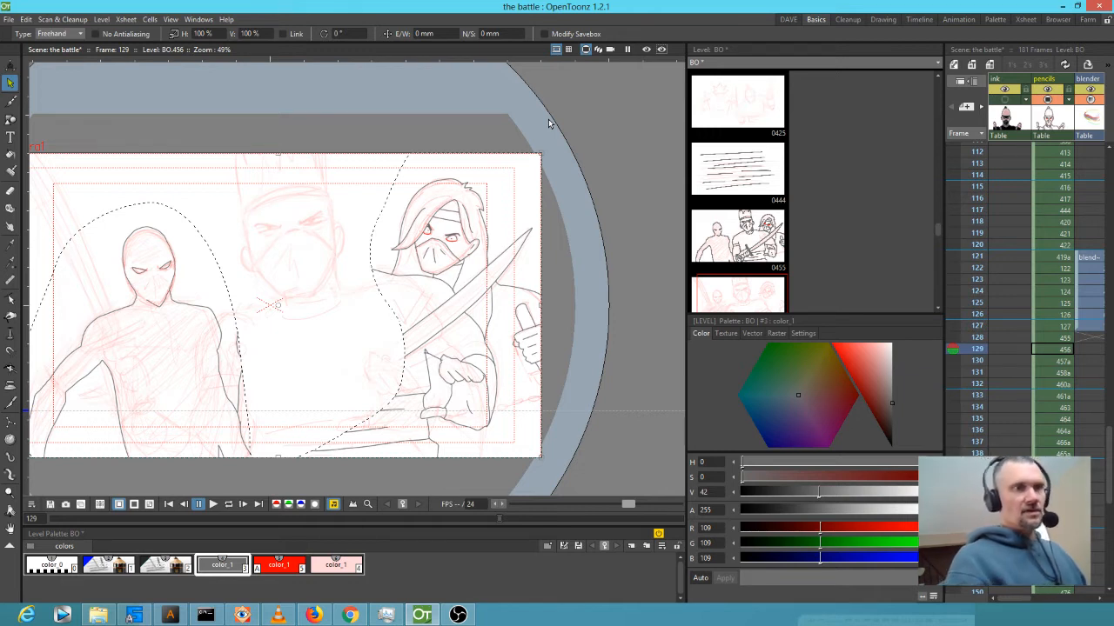
{"action": "left_click", "coordinate": [566, 390]}
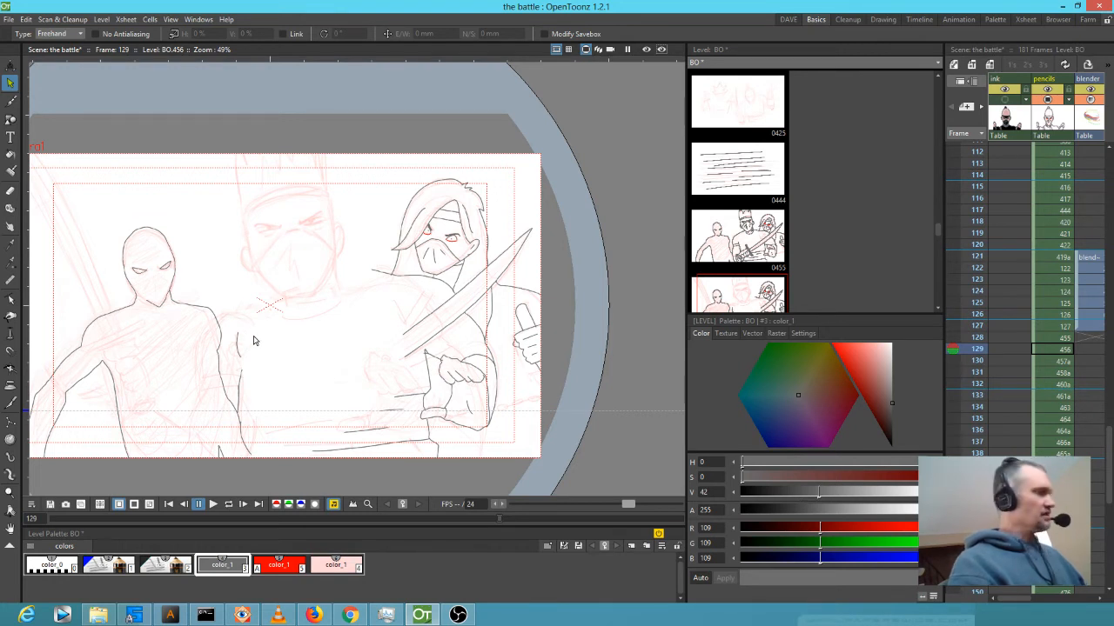
{"action": "key", "text": "f"}
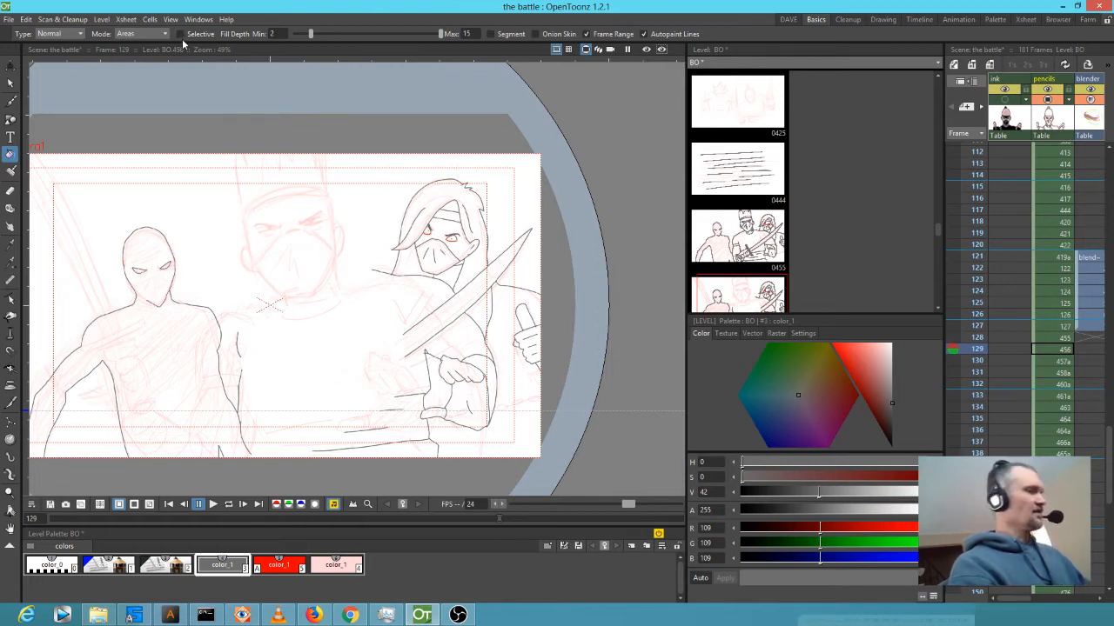
Reselect the grey ink style and flip frames 128 and 129 to compare, ending on 129.
{"action": "key", "text": "j"}
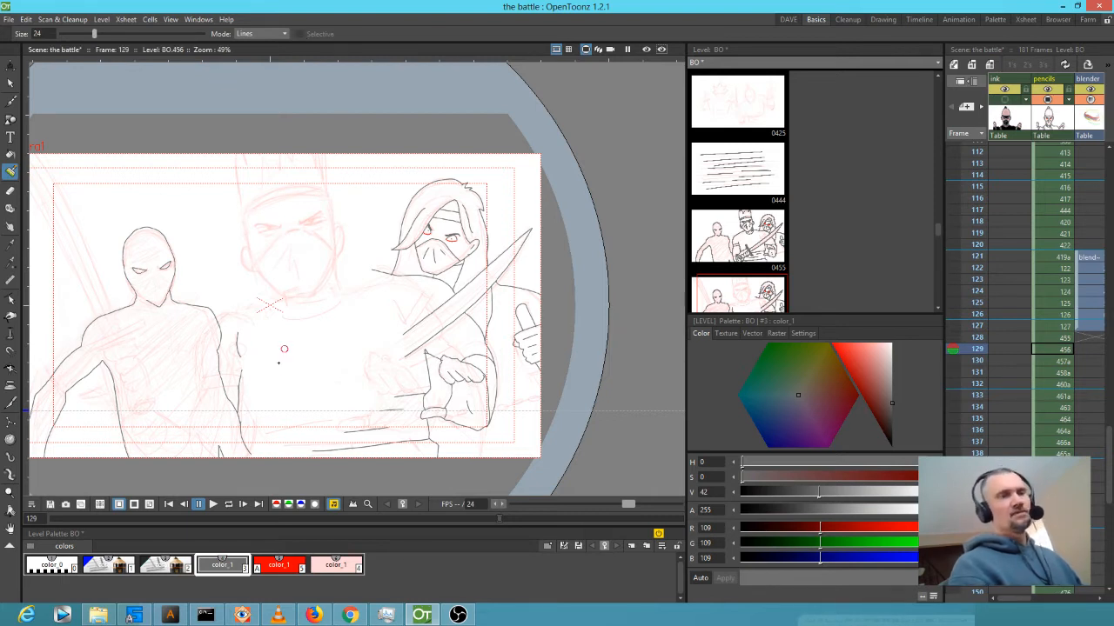
{"action": "key", "text": "b"}
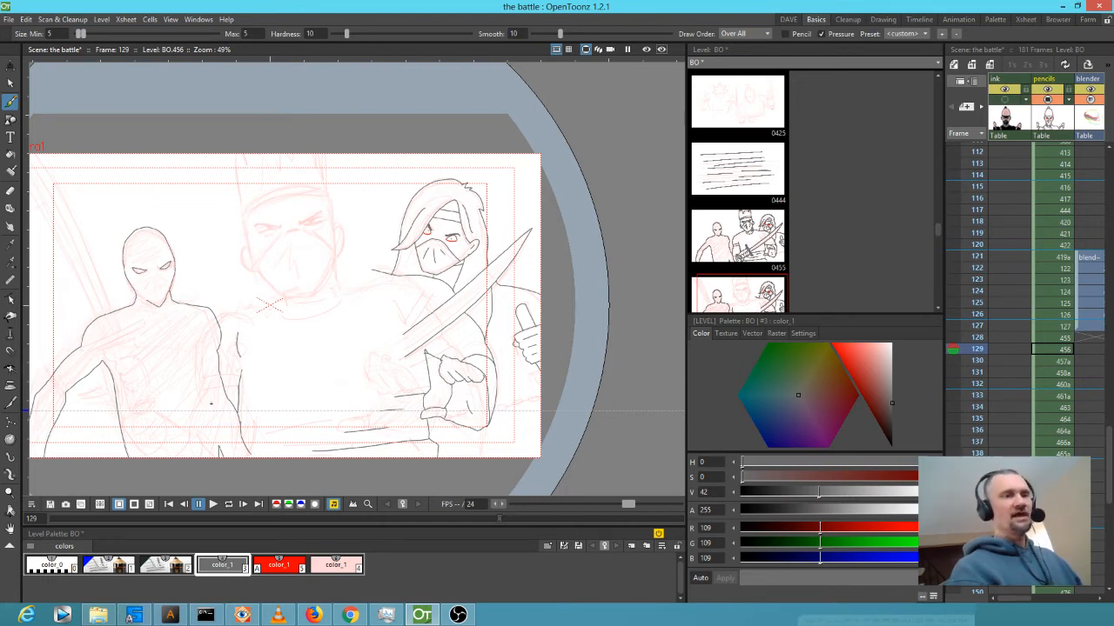
{"action": "left_click", "coordinate": [268, 566]}
{"action": "left_click", "coordinate": [231, 563]}
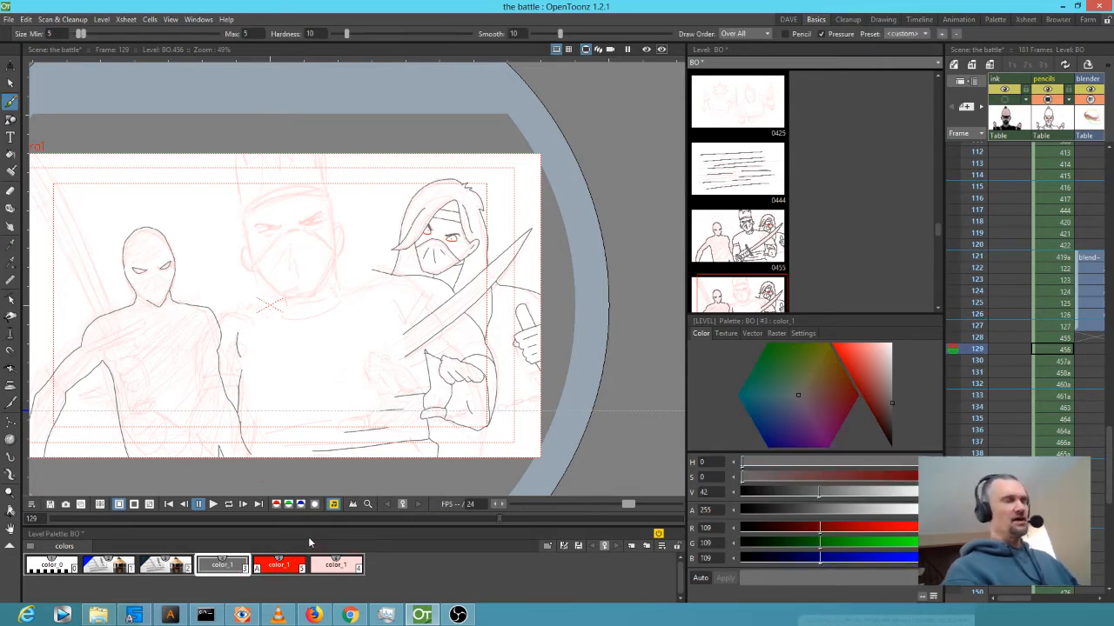
{"action": "key", "text": "comma"}
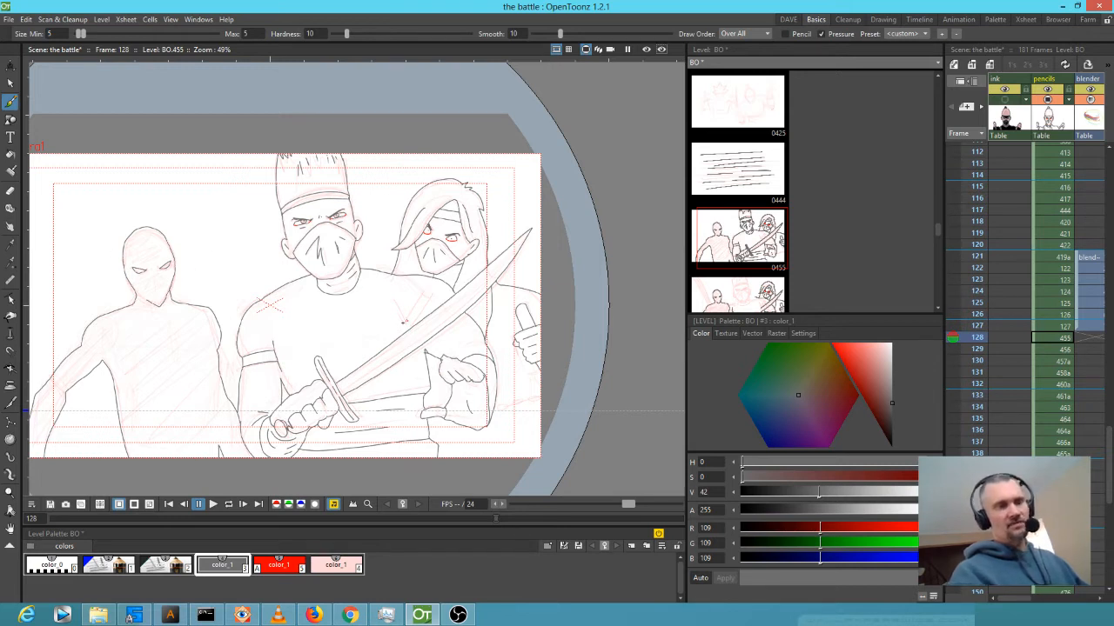
{"action": "key", "text": "."}
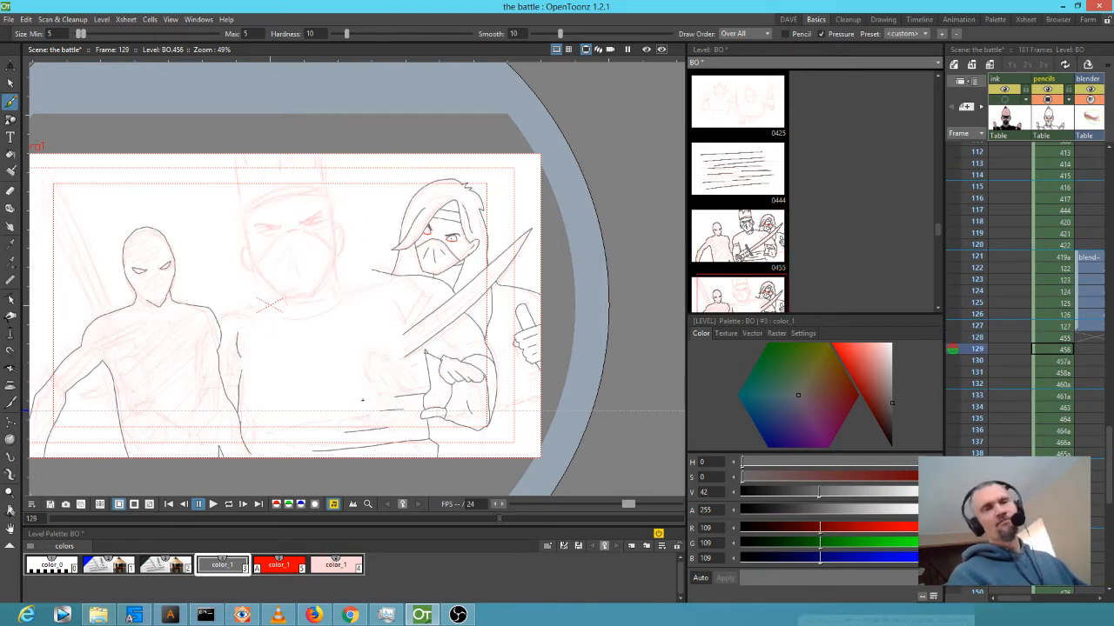
{"action": "key", "text": "."}
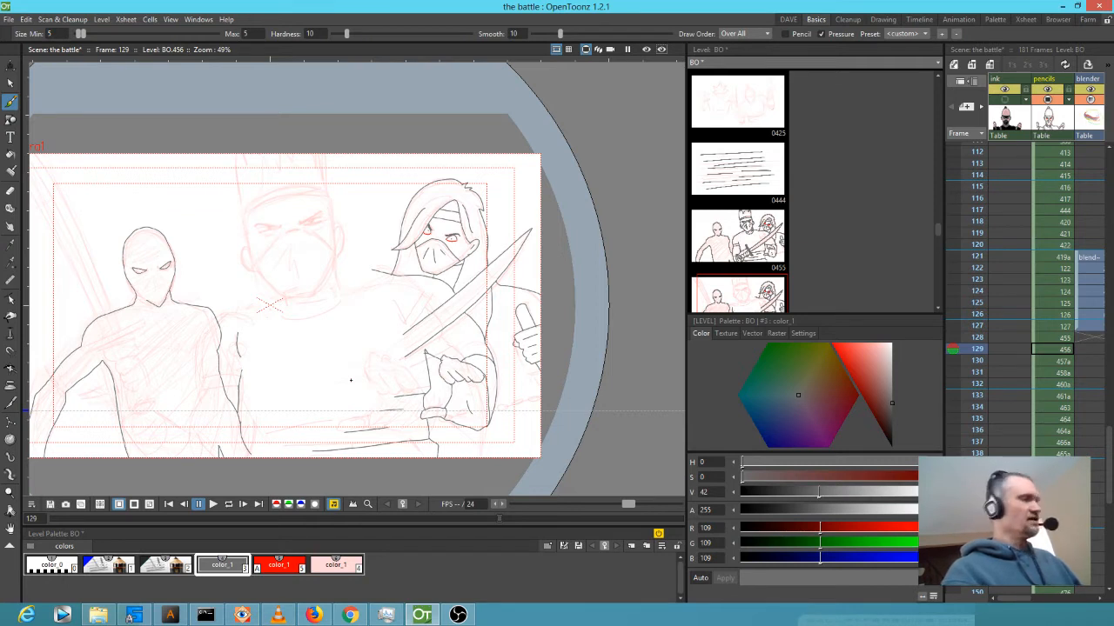
{"action": "key", "text": "s"}
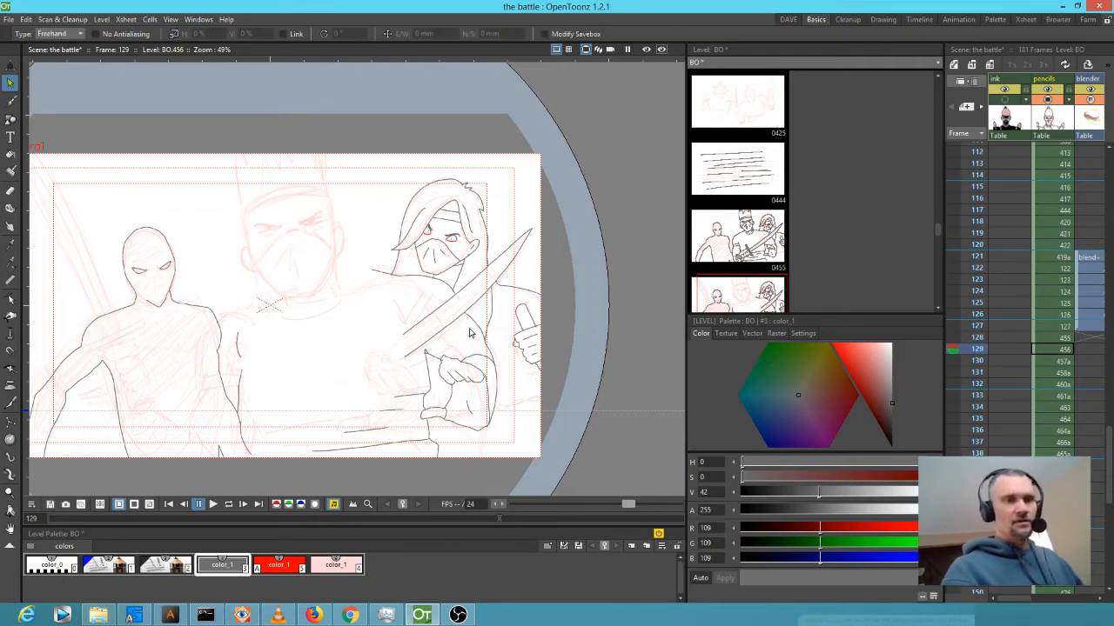
{"action": "key", "text": "a"}
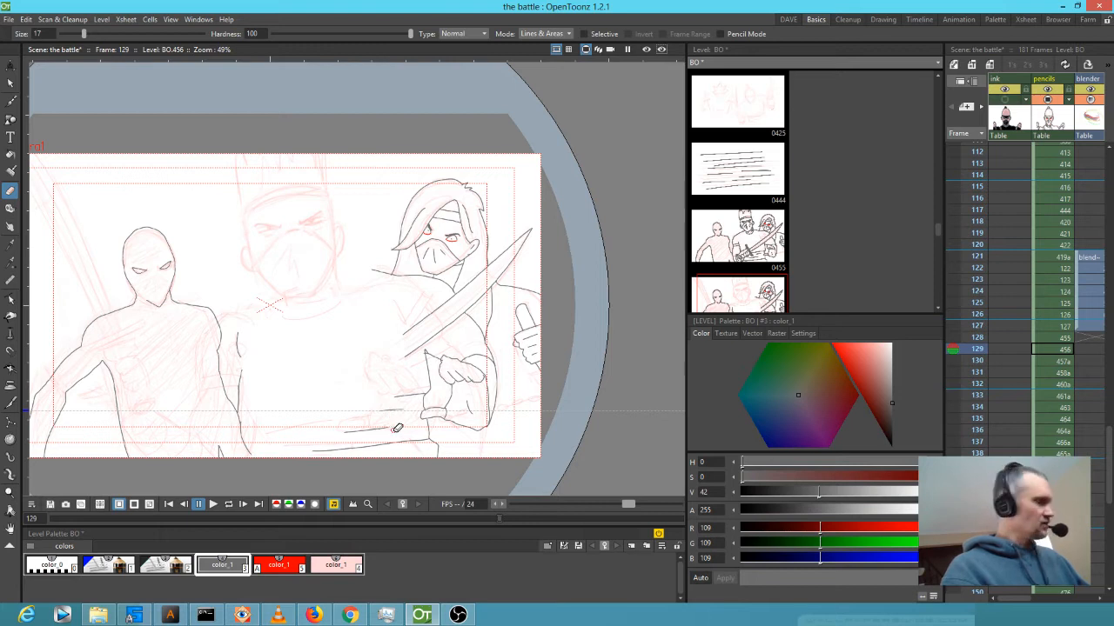
Set the eraser to size 67 and erase the right ninja's sword and shoulder lines.
{"action": "key", "text": "alt"}
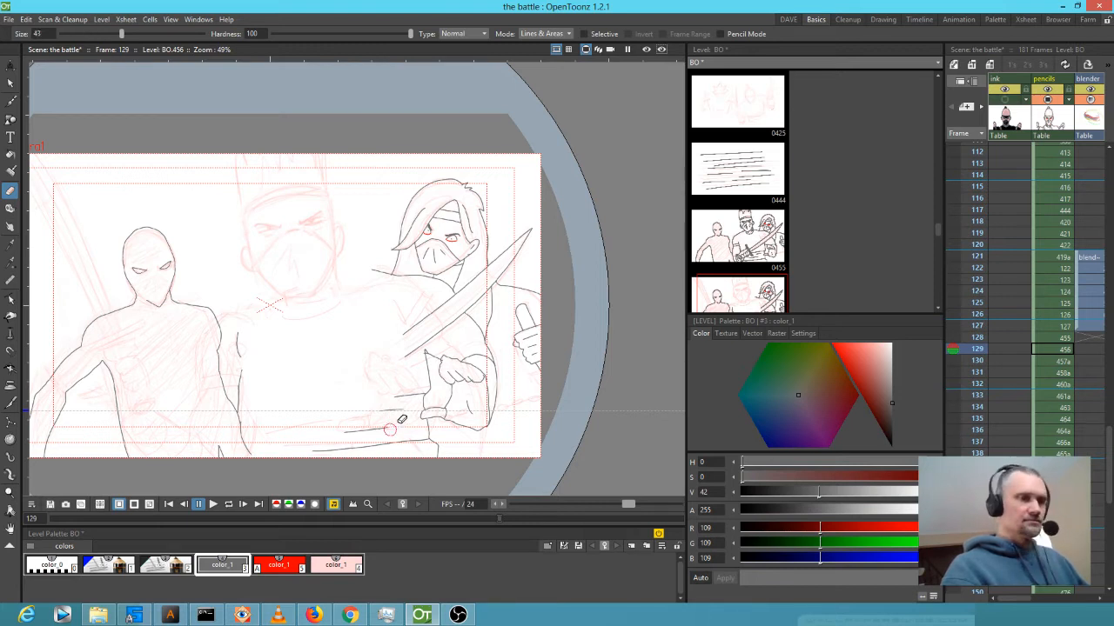
{"action": "mouse_move", "coordinate": [415, 387]}
{"action": "left_mouse_down"}
{"action": "mouse_move", "coordinate": [383, 429]}
{"action": "mouse_move", "coordinate": [347, 446]}
{"action": "mouse_move", "coordinate": [430, 437]}
{"action": "mouse_move", "coordinate": [375, 450]}
{"action": "mouse_move", "coordinate": [437, 442]}
{"action": "left_mouse_up"}
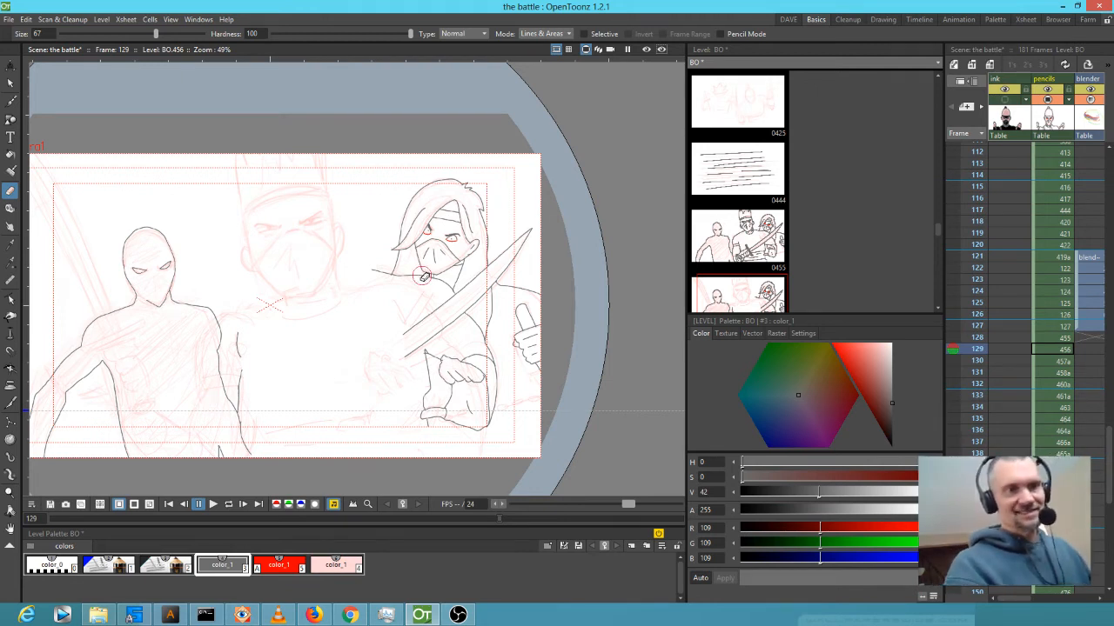
{"action": "left_click_drag", "start_coordinate": [378, 277], "coordinate": [414, 286]}
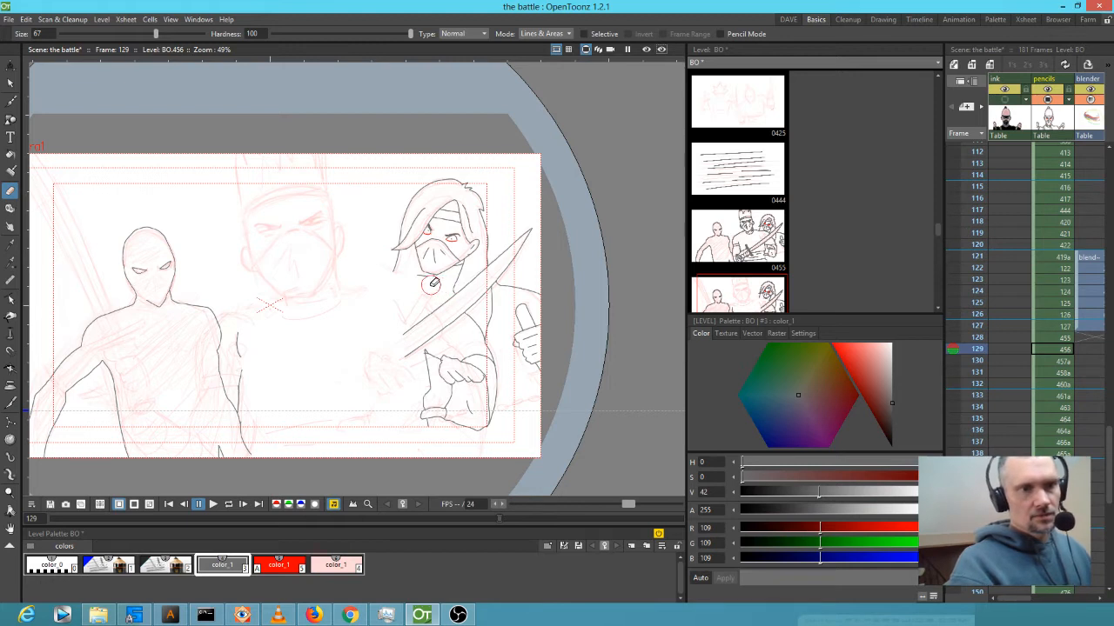
{"action": "left_click_drag", "start_coordinate": [531, 229], "coordinate": [444, 307]}
{"action": "left_click_drag", "start_coordinate": [511, 259], "coordinate": [388, 344]}
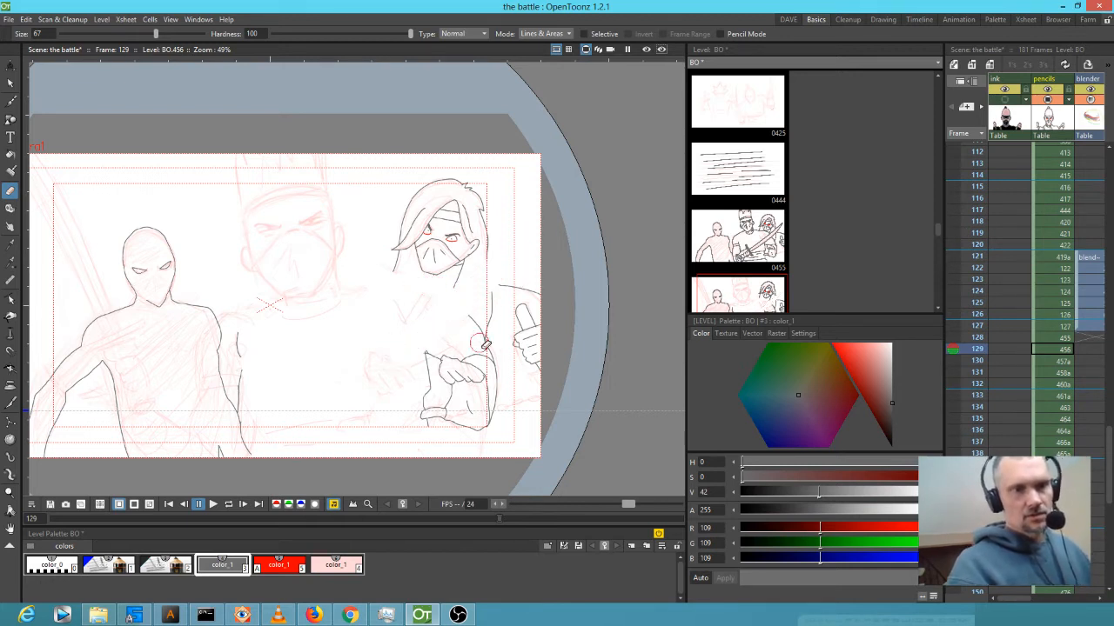
Lasso the right ninja's hand and drag it to the left.
{"action": "key", "text": "s"}
{"action": "mouse_move", "coordinate": [498, 366]}
{"action": "left_mouse_down"}
{"action": "mouse_move", "coordinate": [485, 348]}
{"action": "mouse_move", "coordinate": [444, 352]}
{"action": "mouse_move", "coordinate": [439, 409]}
{"action": "mouse_move", "coordinate": [423, 414]}
{"action": "mouse_move", "coordinate": [437, 428]}
{"action": "mouse_move", "coordinate": [513, 409]}
{"action": "mouse_move", "coordinate": [500, 357]}
{"action": "left_mouse_up"}
{"action": "left_click_drag", "start_coordinate": [472, 411], "coordinate": [400, 405]}
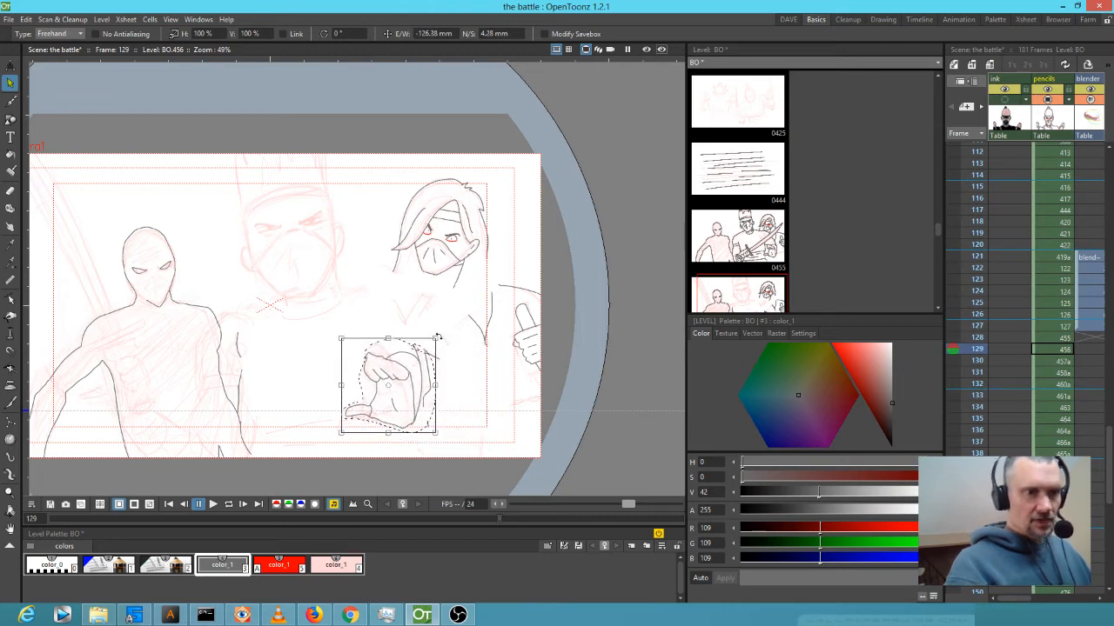
Scale the hand to about 110%, rotate it about -7°, and erase stray strokes beside it.
{"action": "mouse_move", "coordinate": [438, 337]}
{"action": "left_mouse_down"}
{"action": "mouse_move", "coordinate": [448, 327]}
{"action": "mouse_move", "coordinate": [458, 344]}
{"action": "left_mouse_up"}
{"action": "mouse_move", "coordinate": [402, 403]}
{"action": "left_mouse_down"}
{"action": "mouse_move", "coordinate": [359, 406]}
{"action": "mouse_move", "coordinate": [398, 404]}
{"action": "left_mouse_up"}
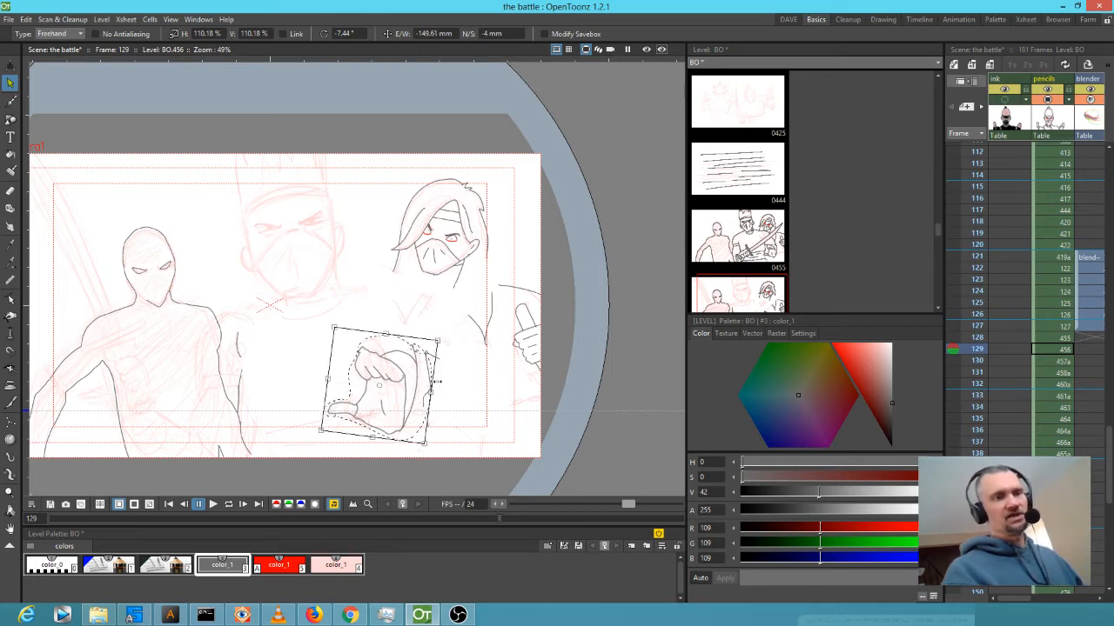
{"action": "key", "text": "a"}
{"action": "mouse_move", "coordinate": [447, 344]}
{"action": "left_mouse_down"}
{"action": "mouse_move", "coordinate": [430, 396]}
{"action": "mouse_move", "coordinate": [435, 437]}
{"action": "left_mouse_up"}
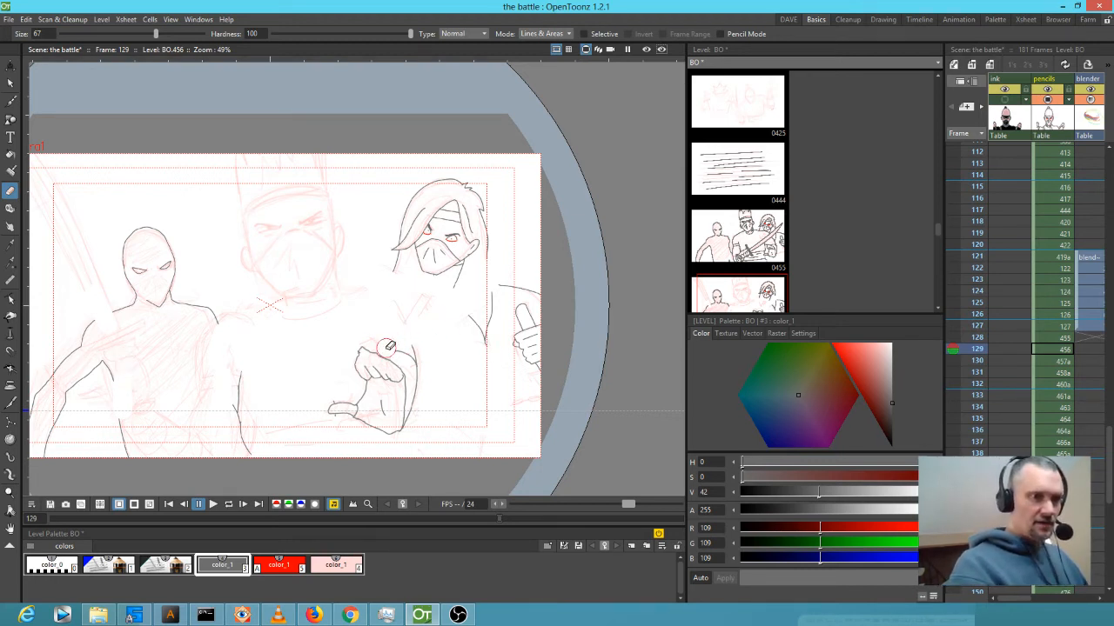
Erase the outer contour right of the fist and draw lines below the hand, undoing one.
{"action": "mouse_move", "coordinate": [401, 350]}
{"action": "left_mouse_down"}
{"action": "mouse_move", "coordinate": [419, 371]}
{"action": "mouse_move", "coordinate": [411, 436]}
{"action": "left_mouse_up"}
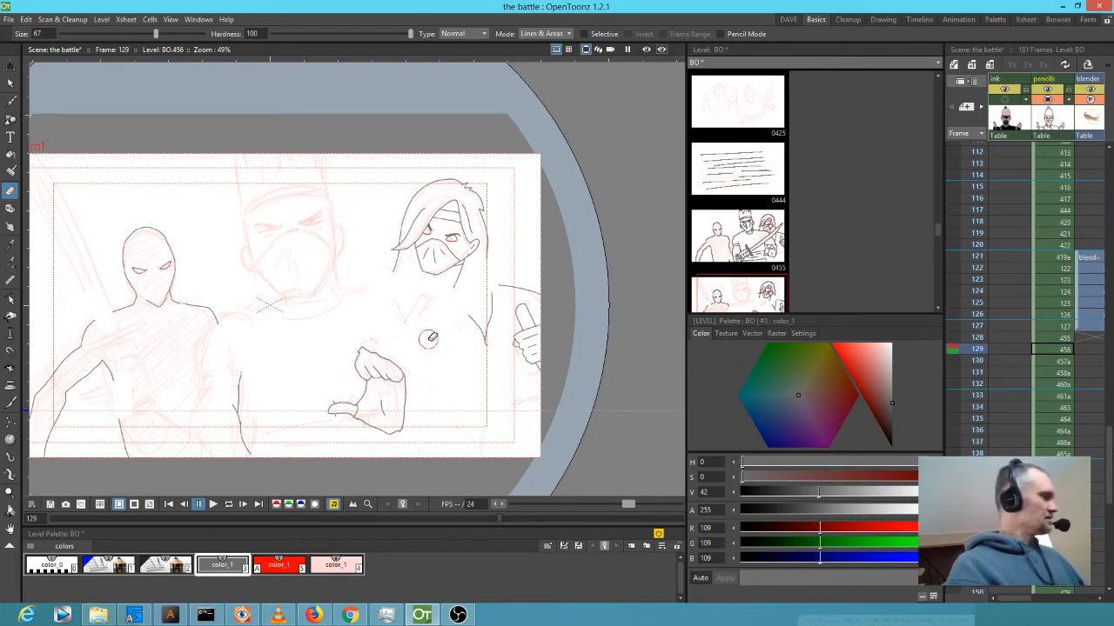
{"action": "key", "text": "b"}
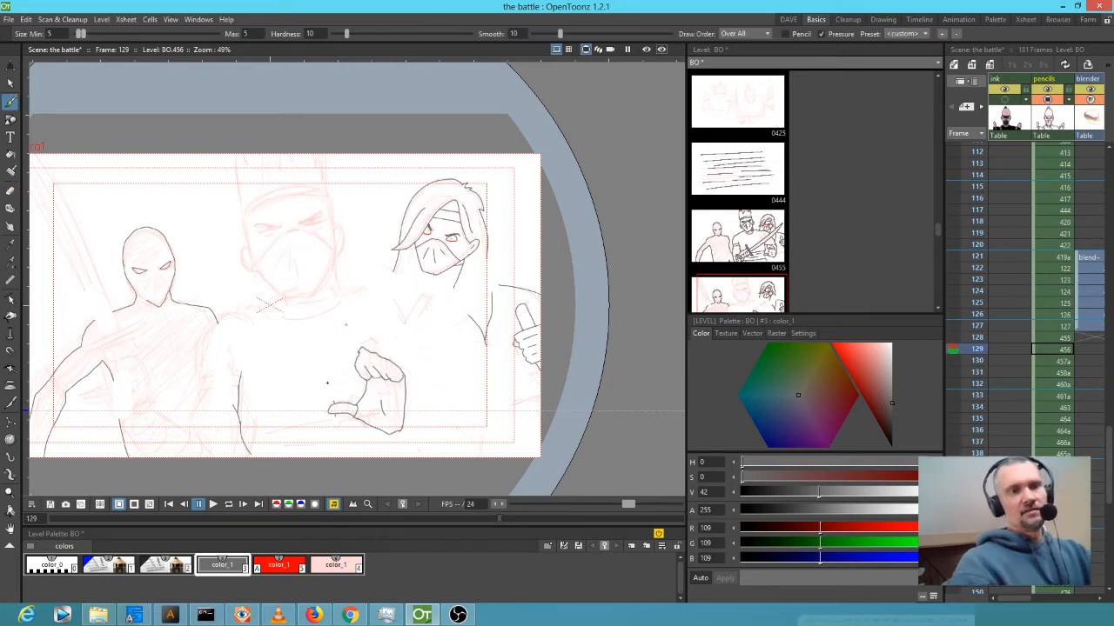
{"action": "key", "text": "e"}
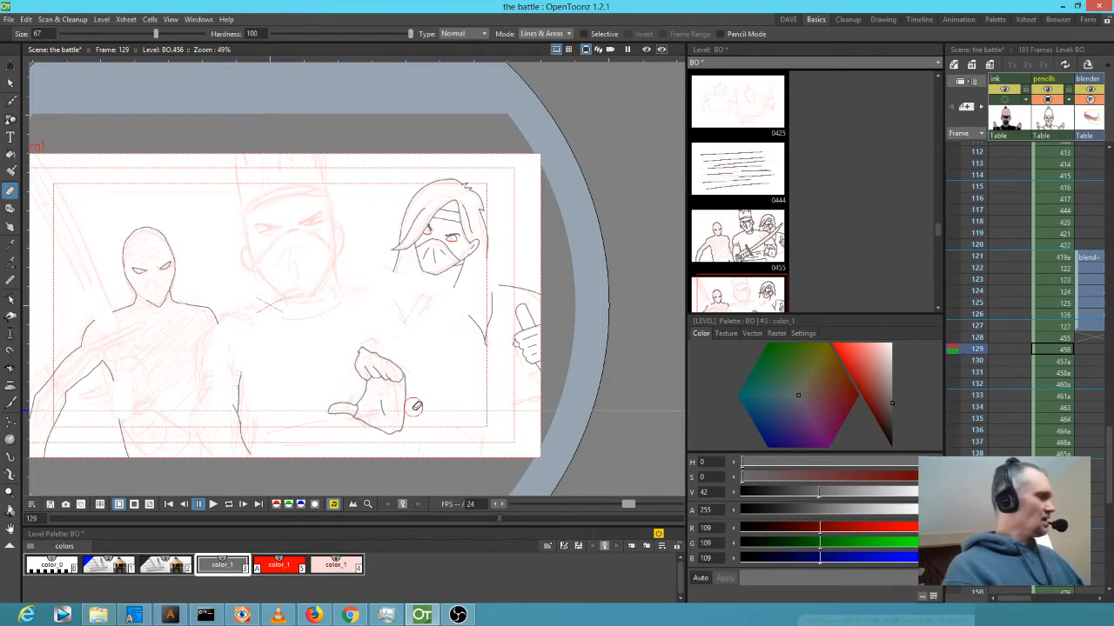
{"action": "key", "text": "b"}
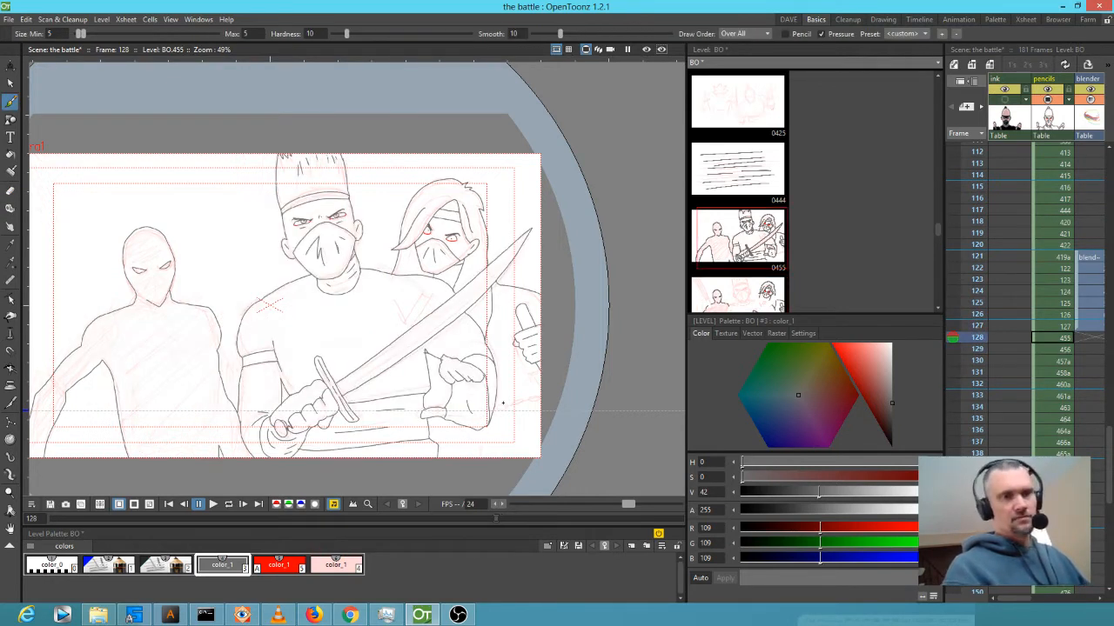
{"action": "key", "text": "."}
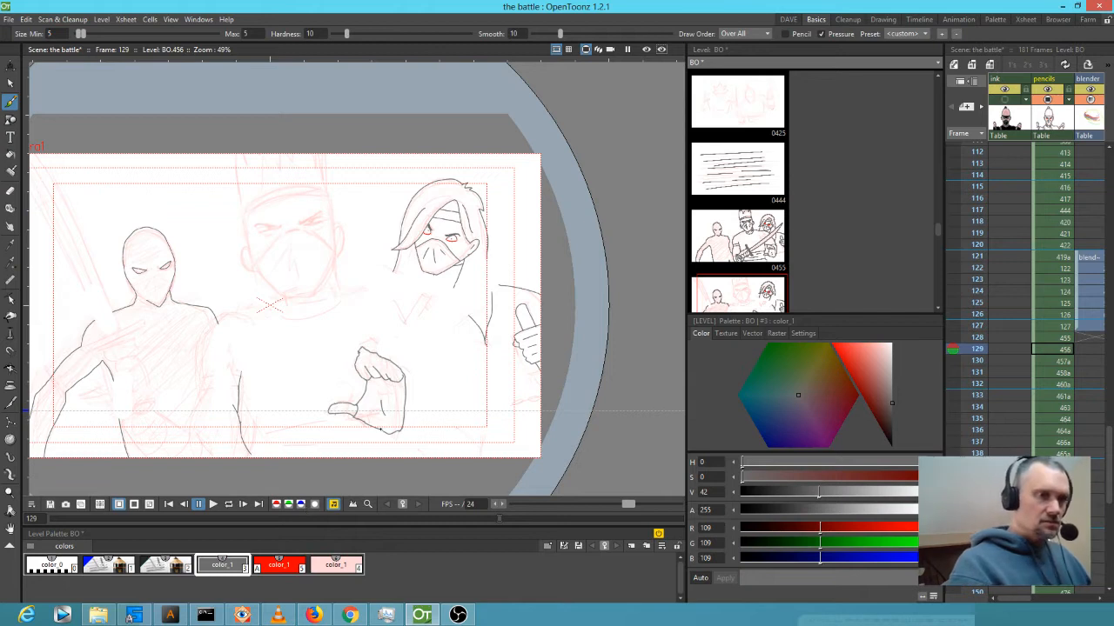
{"action": "left_click_drag", "start_coordinate": [380, 429], "coordinate": [404, 458]}
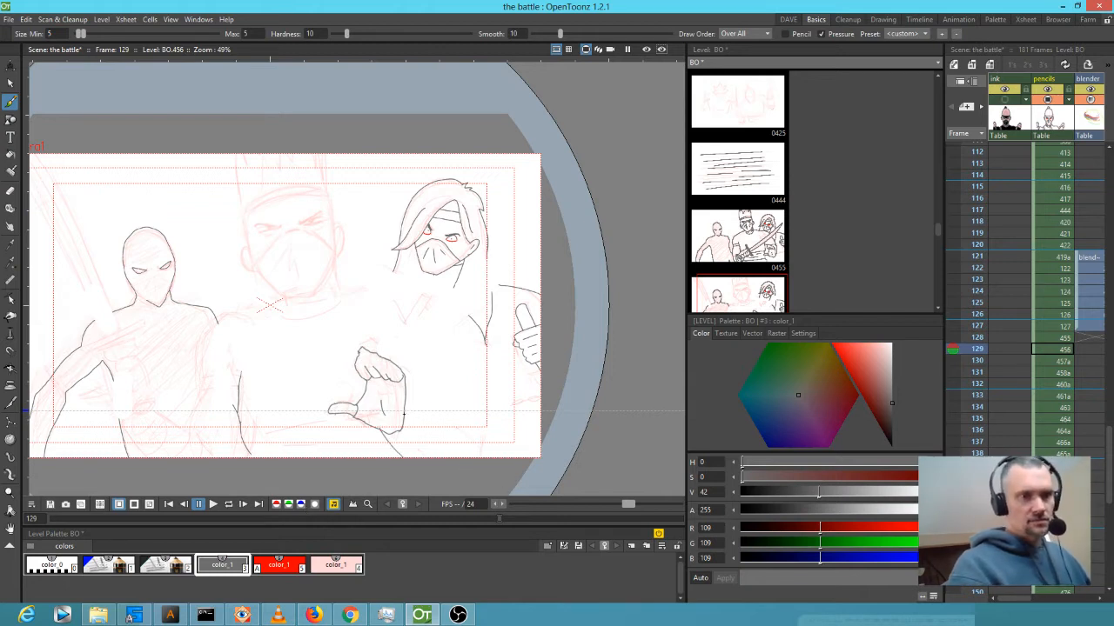
{"action": "left_click_drag", "start_coordinate": [403, 416], "coordinate": [429, 437]}
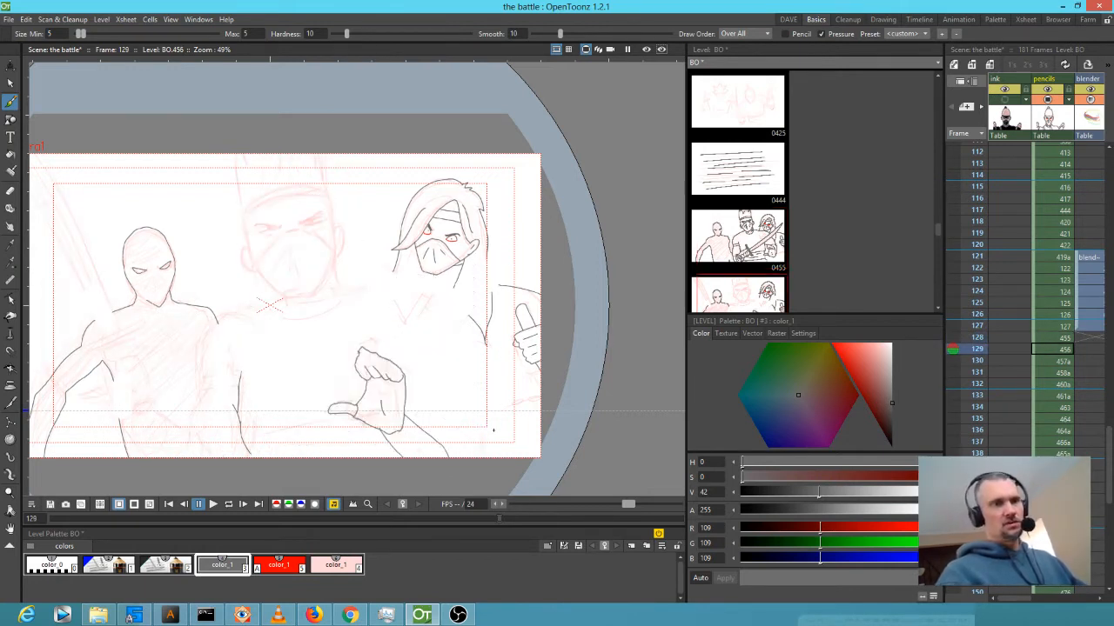
{"action": "key", "text": "ctrl+z"}
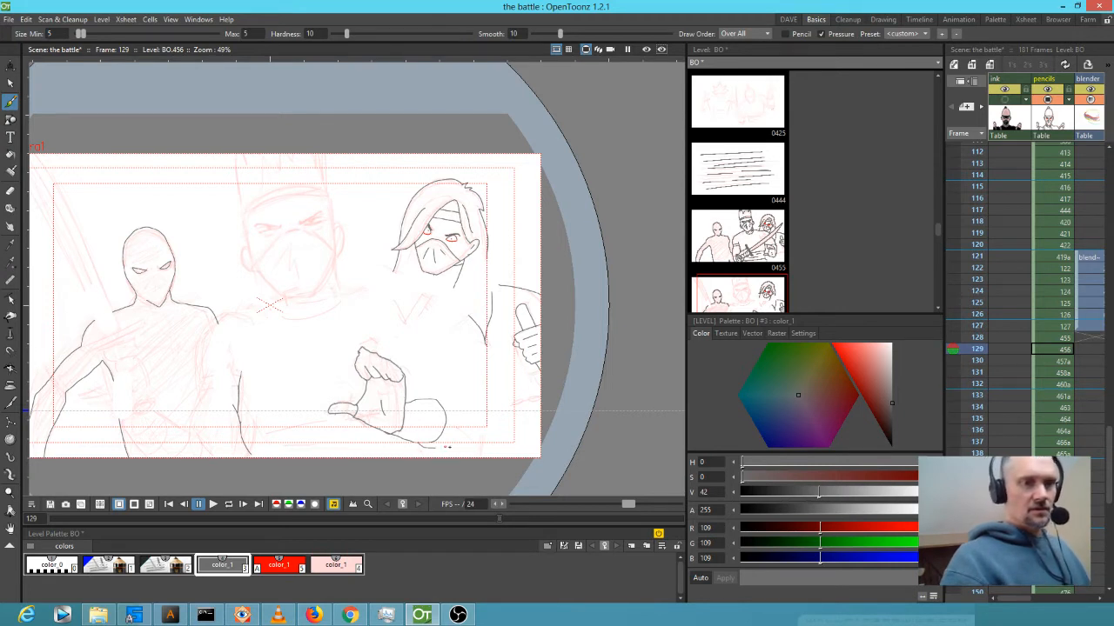
Redraw the arm contour up to the hand and add finger and knuckle lines.
{"action": "left_click_drag", "start_coordinate": [480, 405], "coordinate": [434, 344]}
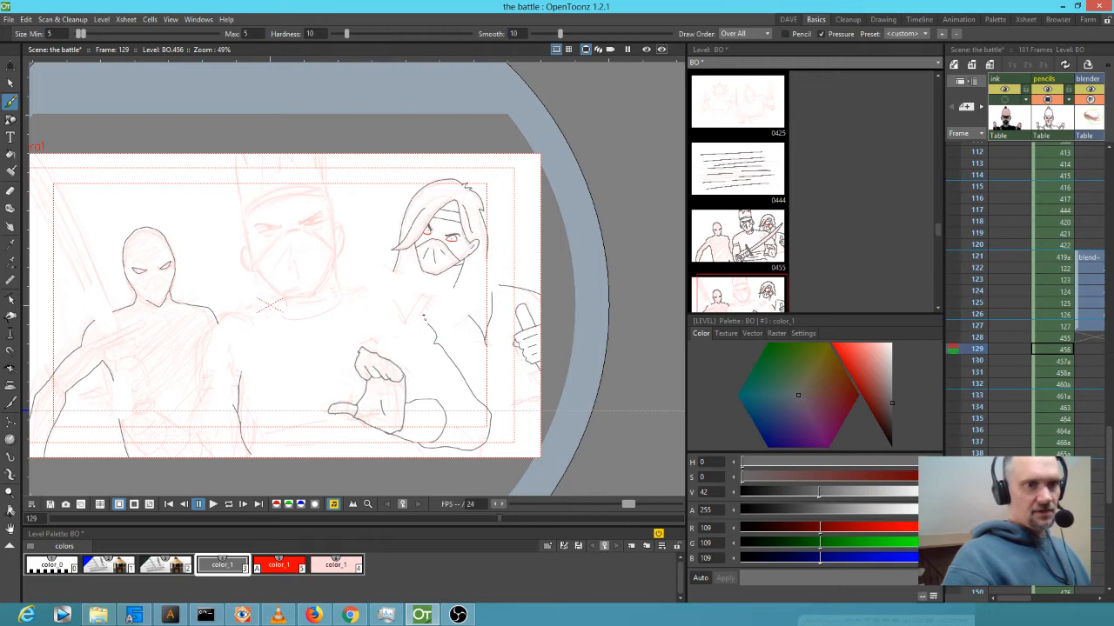
{"action": "left_click_drag", "start_coordinate": [412, 298], "coordinate": [337, 284]}
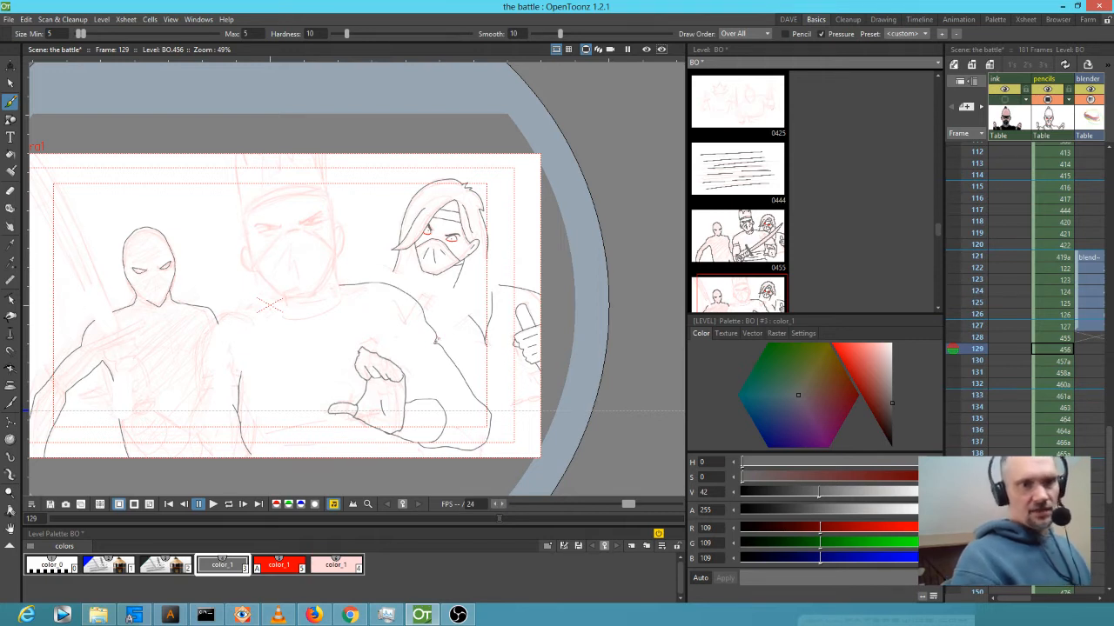
{"action": "left_click_drag", "start_coordinate": [435, 339], "coordinate": [401, 368]}
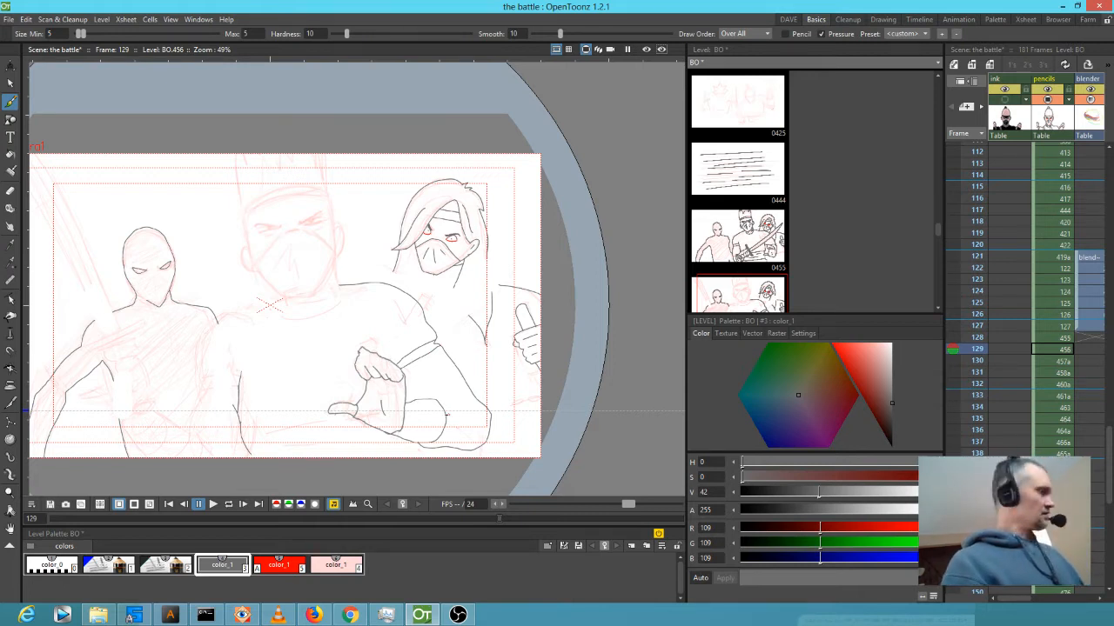
{"action": "key", "text": "a"}
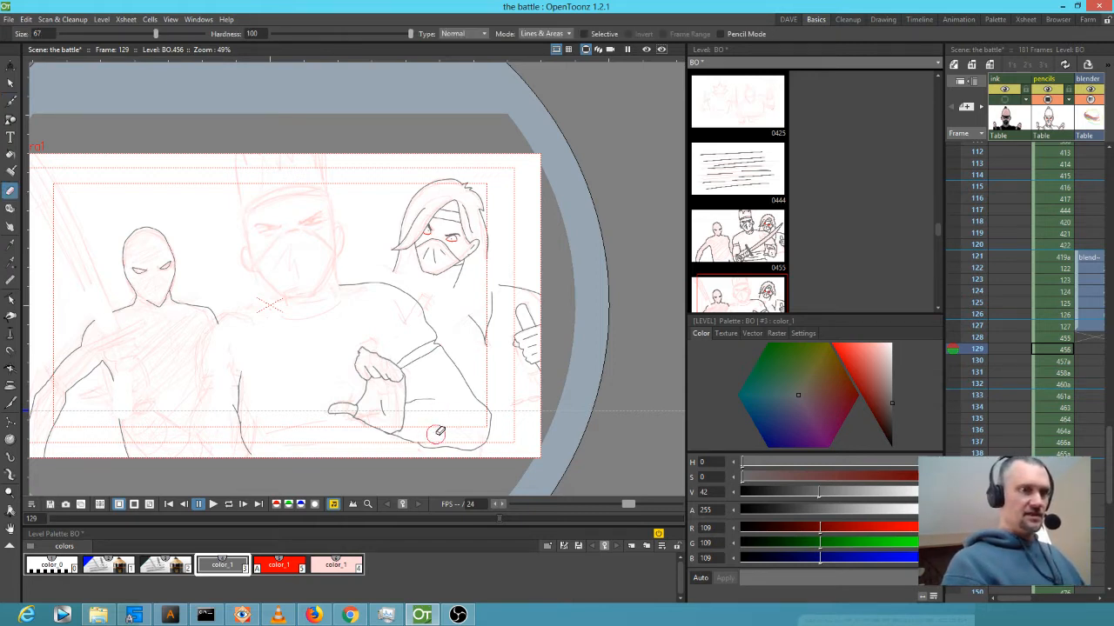
{"action": "key", "text": "b"}
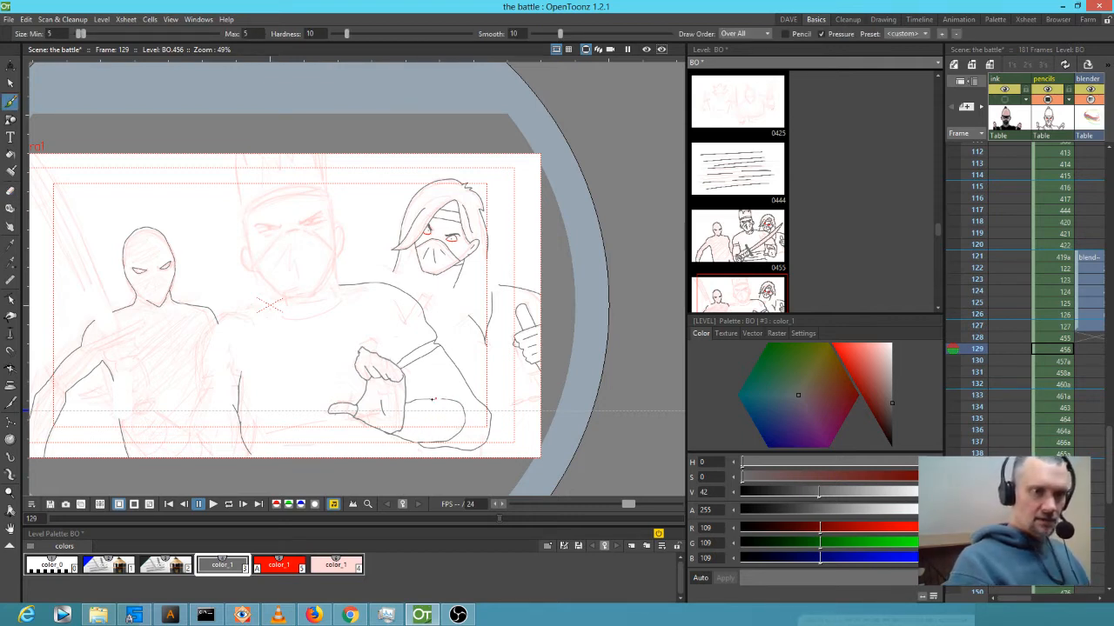
{"action": "mouse_move", "coordinate": [446, 411]}
{"action": "left_mouse_down"}
{"action": "mouse_move", "coordinate": [447, 429]}
{"action": "mouse_move", "coordinate": [428, 420]}
{"action": "mouse_move", "coordinate": [410, 431]}
{"action": "left_mouse_up"}
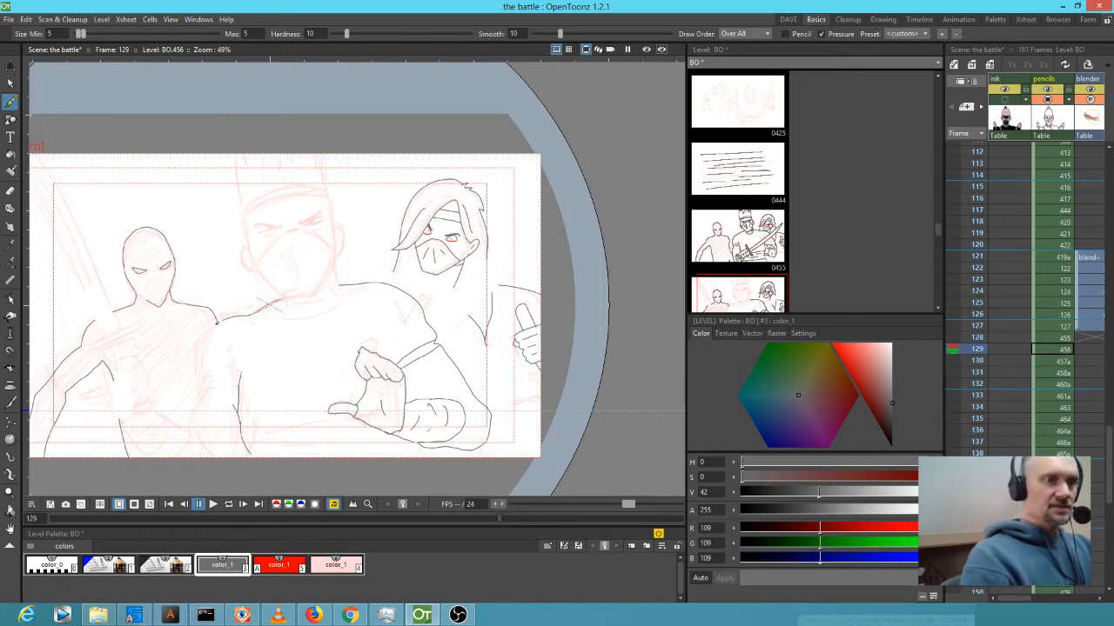
Ink the middle ninja's arm outline down past the wrist.
{"action": "mouse_move", "coordinate": [204, 346]}
{"action": "left_mouse_down"}
{"action": "mouse_move", "coordinate": [210, 385]}
{"action": "mouse_move", "coordinate": [240, 388]}
{"action": "mouse_move", "coordinate": [244, 376]}
{"action": "mouse_move", "coordinate": [239, 377]}
{"action": "left_mouse_up"}
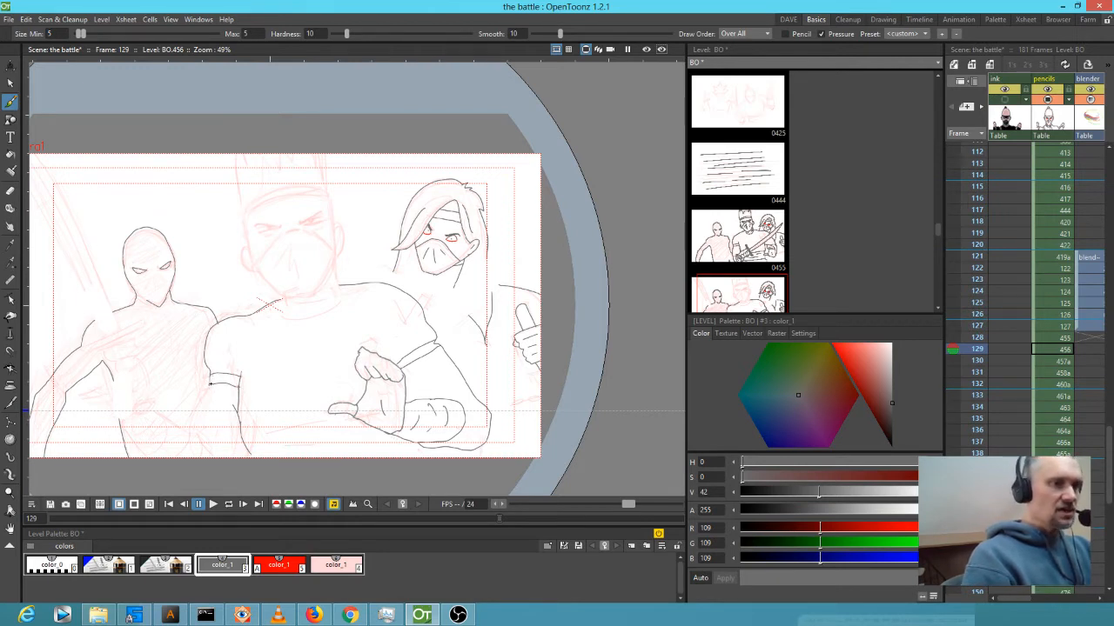
{"action": "left_click_drag", "start_coordinate": [196, 413], "coordinate": [197, 422]}
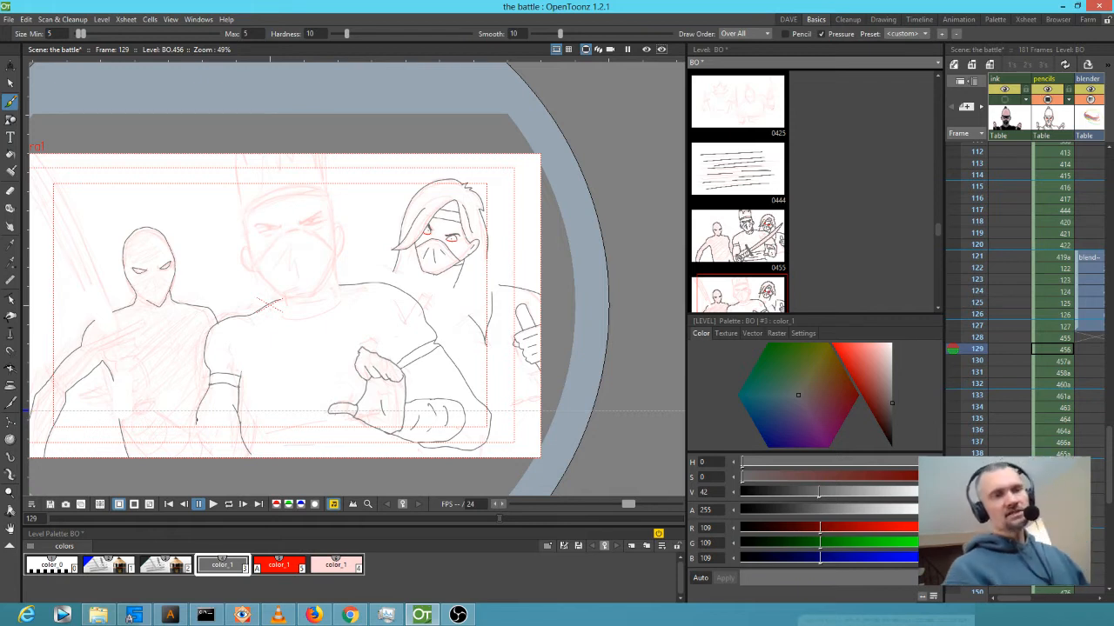
{"action": "left_click_drag", "start_coordinate": [309, 394], "coordinate": [403, 299]}
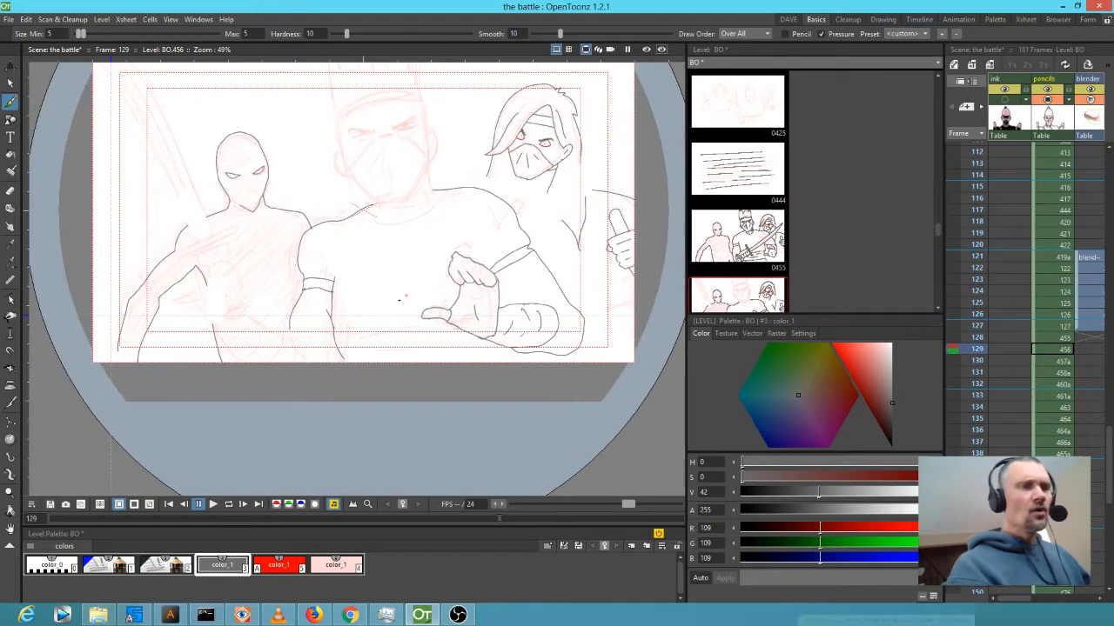
{"action": "left_click_drag", "start_coordinate": [256, 294], "coordinate": [128, 364]}
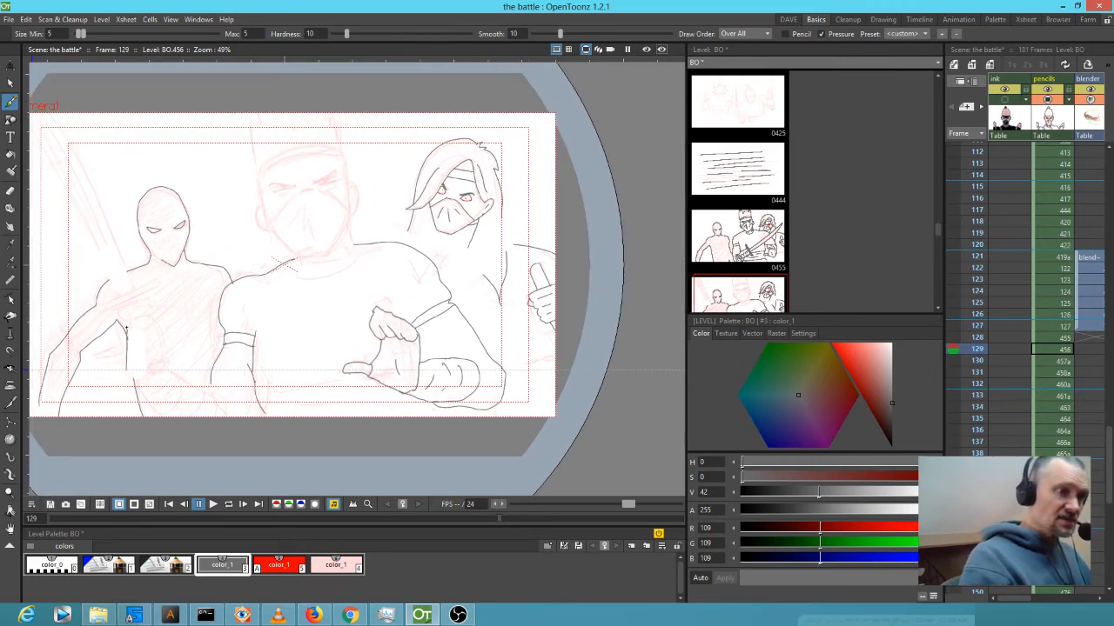
Ink the left ninja's clenched fist, lower arm outline and the start of the hilt.
{"action": "mouse_move", "coordinate": [161, 324]}
{"action": "left_mouse_down"}
{"action": "mouse_move", "coordinate": [165, 344]}
{"action": "mouse_move", "coordinate": [145, 366]}
{"action": "left_mouse_up"}
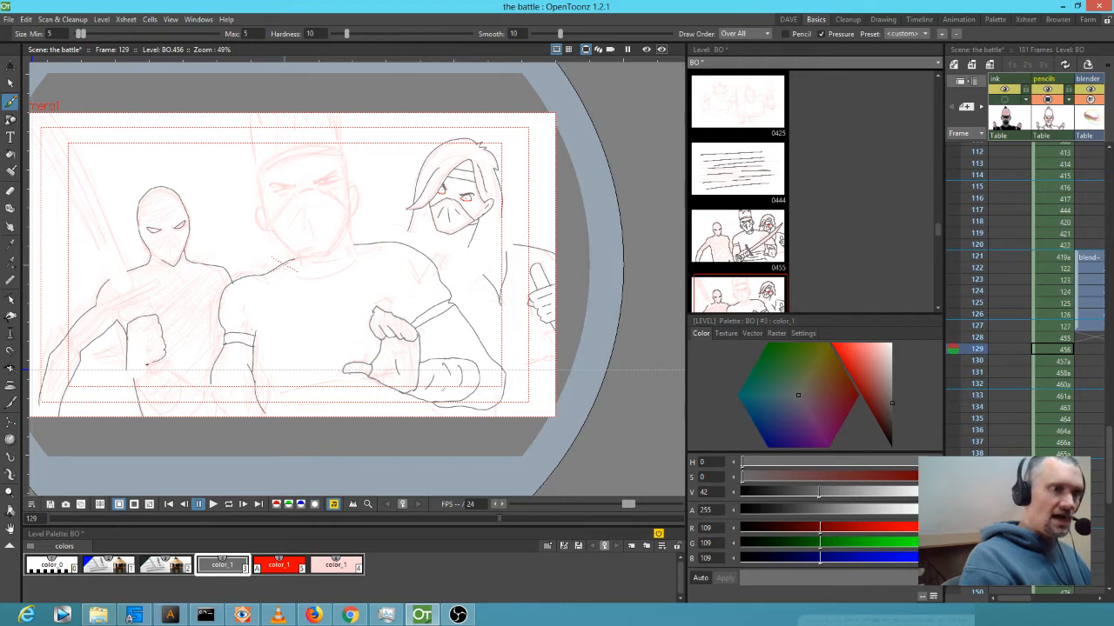
{"action": "left_click_drag", "start_coordinate": [139, 319], "coordinate": [141, 332]}
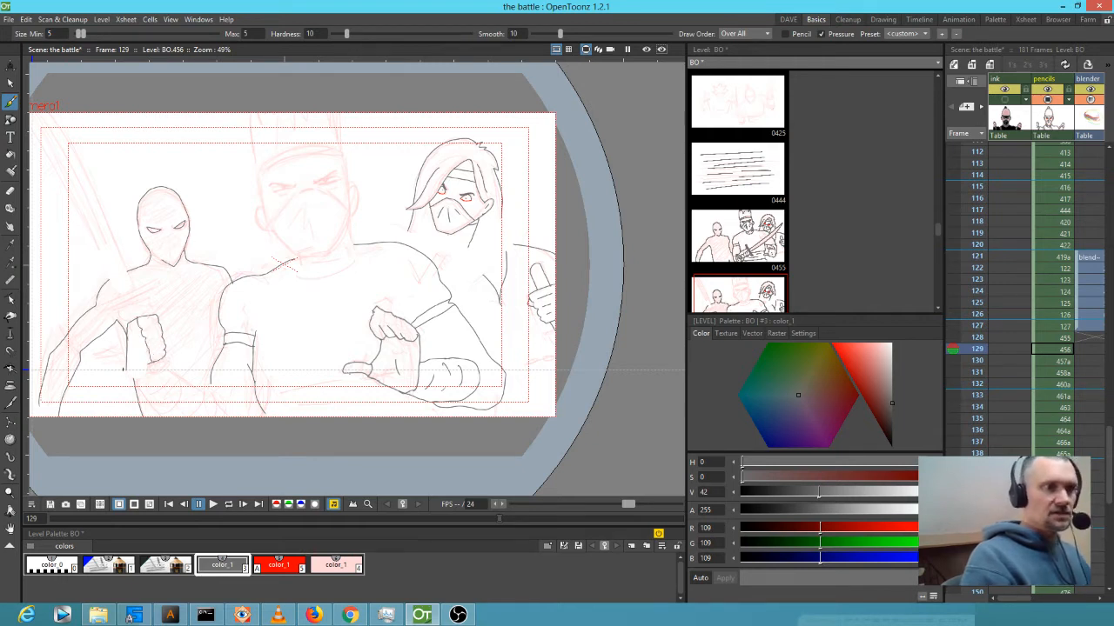
{"action": "left_click_drag", "start_coordinate": [134, 381], "coordinate": [165, 415]}
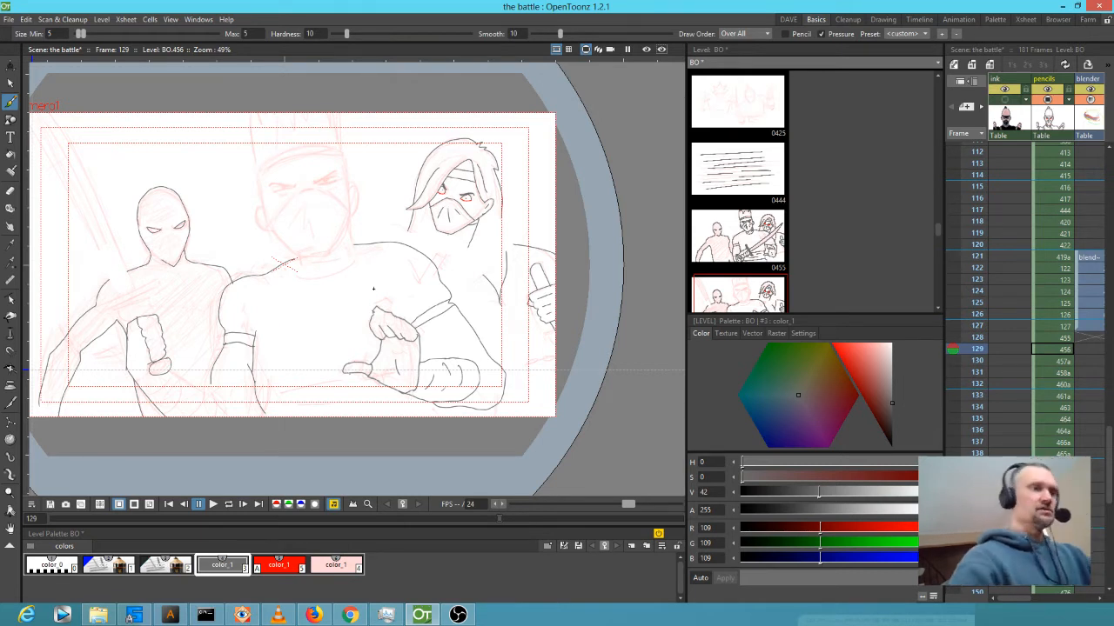
{"action": "left_click_drag", "start_coordinate": [174, 374], "coordinate": [218, 416]}
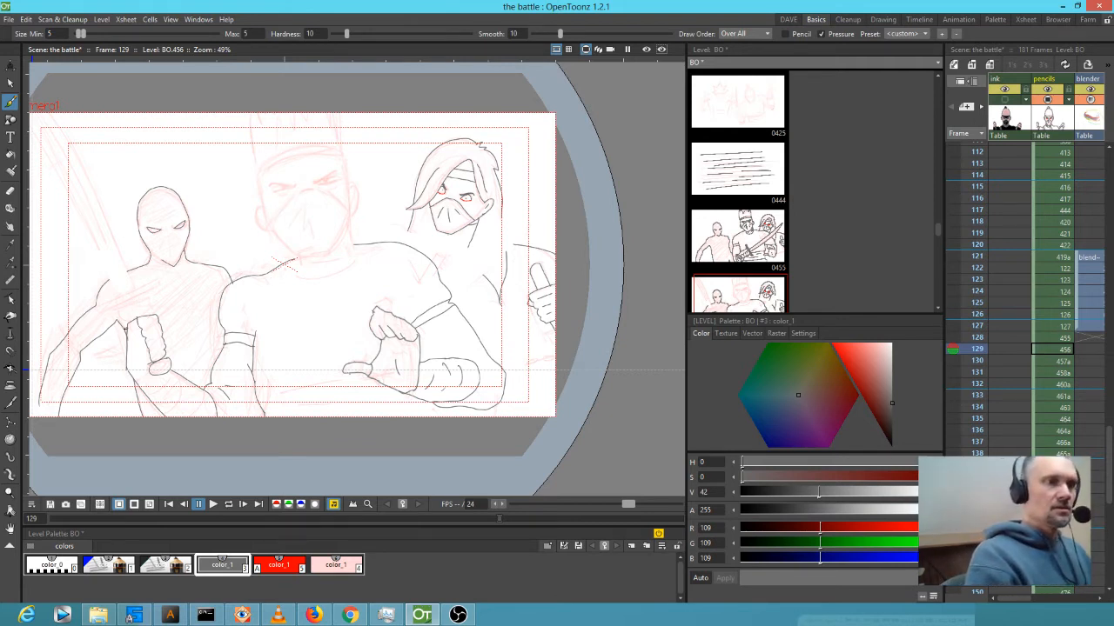
{"action": "mouse_move", "coordinate": [139, 314]}
{"action": "left_mouse_down"}
{"action": "mouse_move", "coordinate": [167, 303]}
{"action": "mouse_move", "coordinate": [171, 312]}
{"action": "left_mouse_up"}
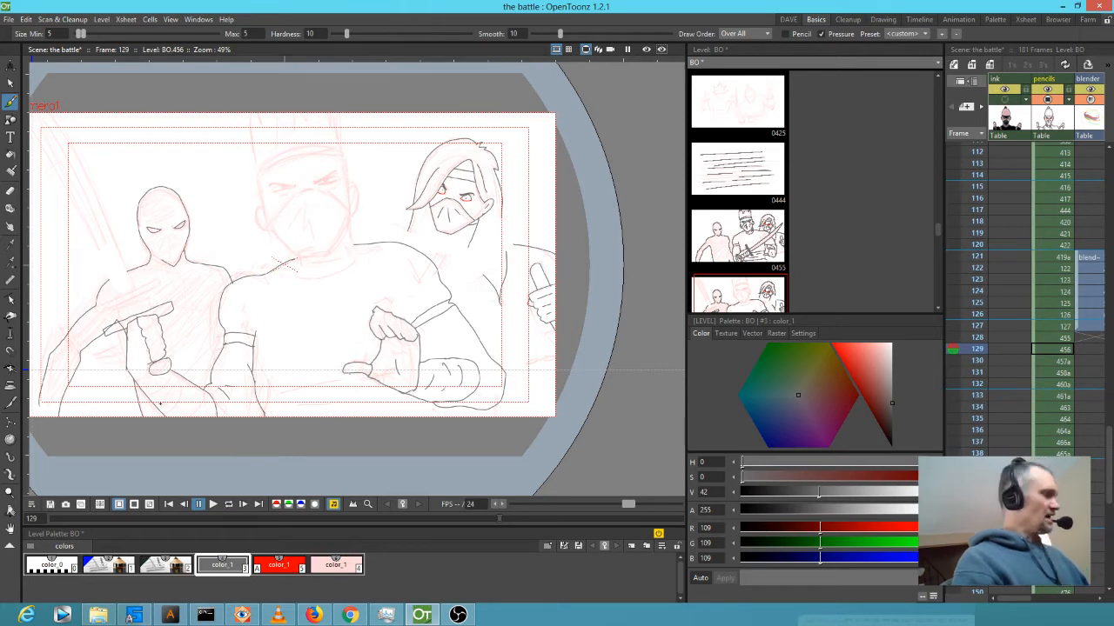
{"action": "scroll", "coordinate": [160, 404], "scroll_direction": "up", "scroll_amount": 5}
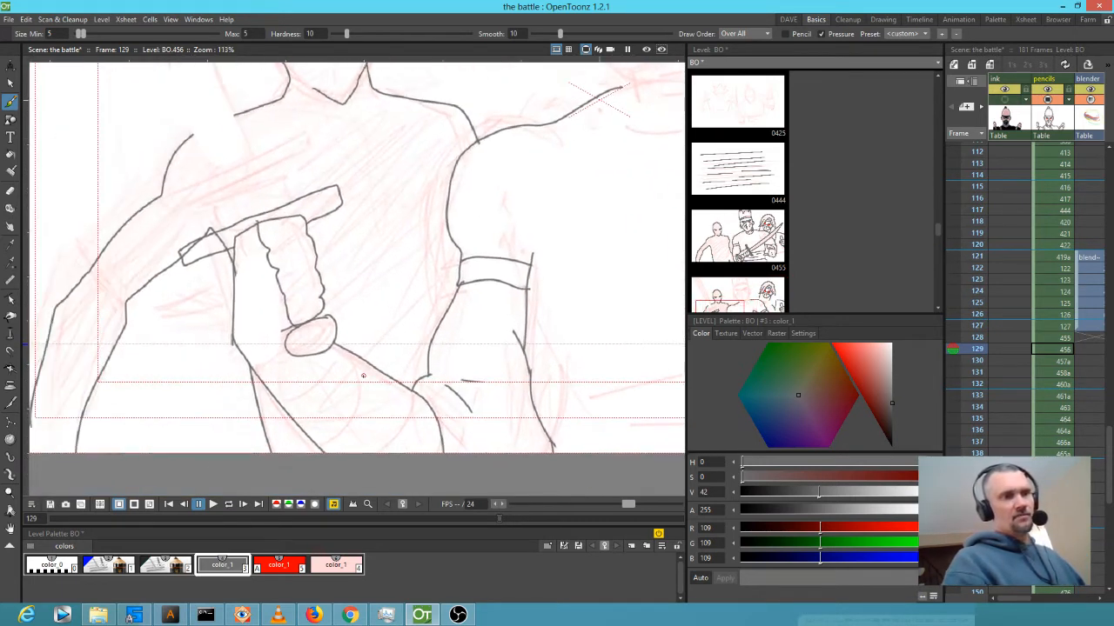
{"action": "mouse_move", "coordinate": [255, 371]}
{"action": "left_mouse_down"}
{"action": "mouse_move", "coordinate": [278, 369]}
{"action": "mouse_move", "coordinate": [291, 350]}
{"action": "left_mouse_up"}
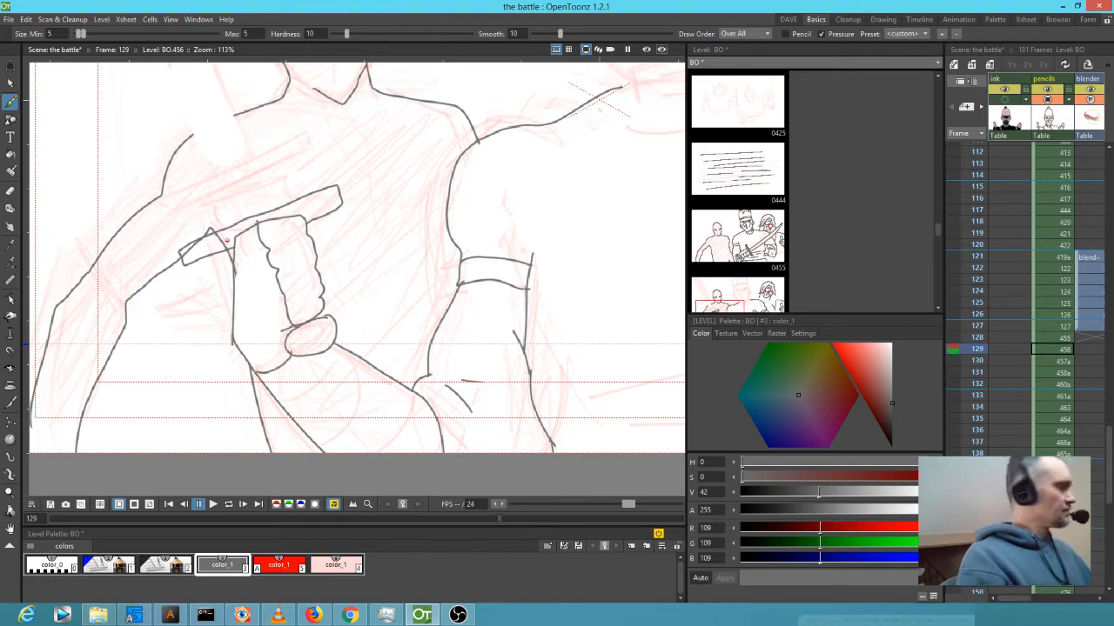
Erase the messy sleeve-end lines with a smaller eraser and redraw the sleeve top.
{"action": "key", "text": "a"}
{"action": "key", "text": "ctrl+alt"}
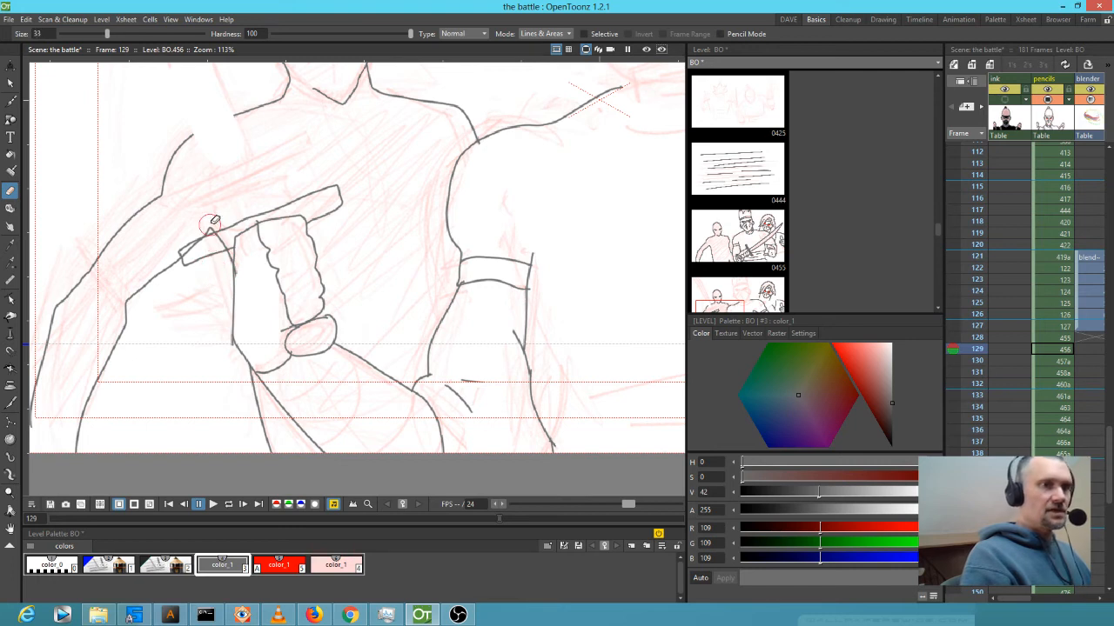
{"action": "mouse_move", "coordinate": [212, 238]}
{"action": "left_mouse_down"}
{"action": "mouse_move", "coordinate": [184, 250]}
{"action": "mouse_move", "coordinate": [222, 237]}
{"action": "left_mouse_up"}
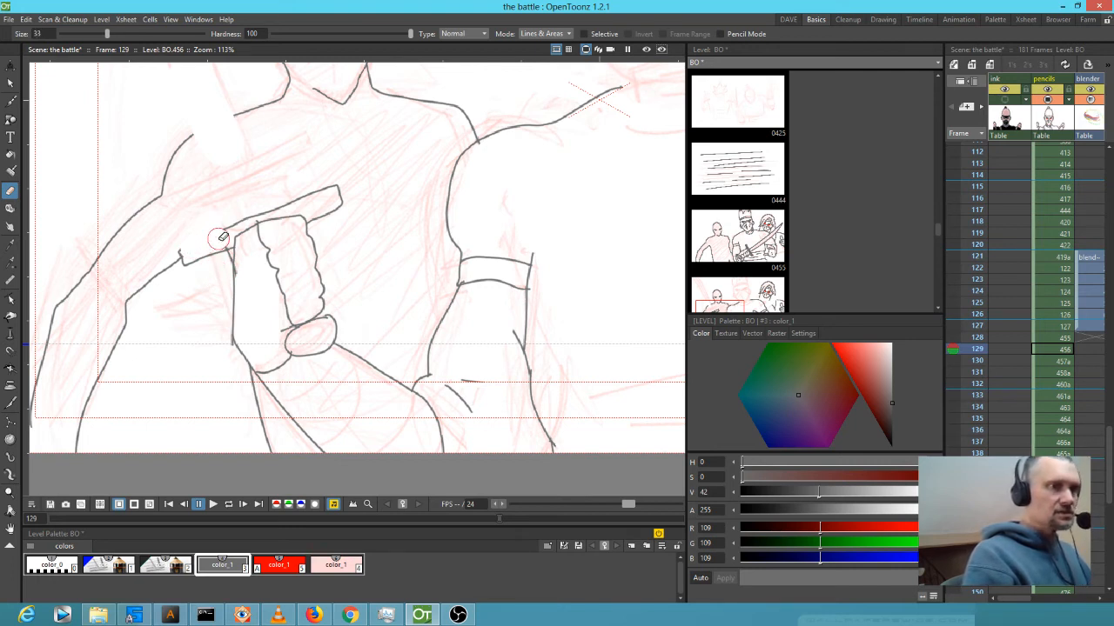
{"action": "key", "text": "b"}
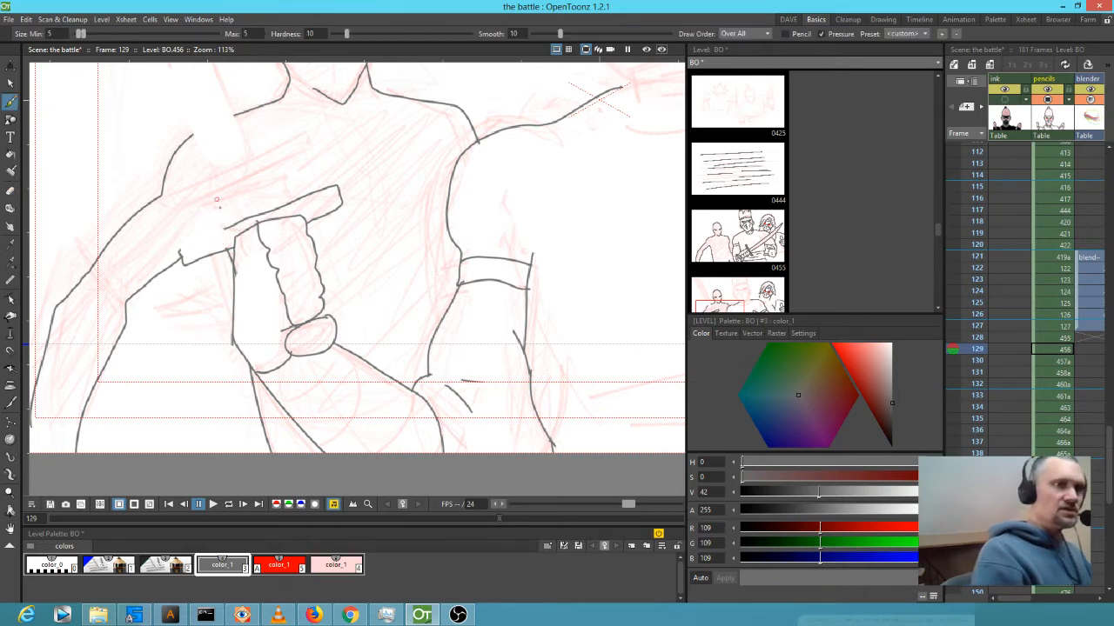
{"action": "left_click_drag", "start_coordinate": [179, 243], "coordinate": [233, 223]}
Ink the curves below the fist, shading strokes on the lower sleeve and the long bottom line.
{"action": "mouse_move", "coordinate": [291, 242]}
{"action": "left_mouse_down"}
{"action": "mouse_move", "coordinate": [281, 258]}
{"action": "mouse_move", "coordinate": [295, 310]}
{"action": "left_mouse_up"}
{"action": "left_click_drag", "start_coordinate": [404, 371], "coordinate": [398, 278]}
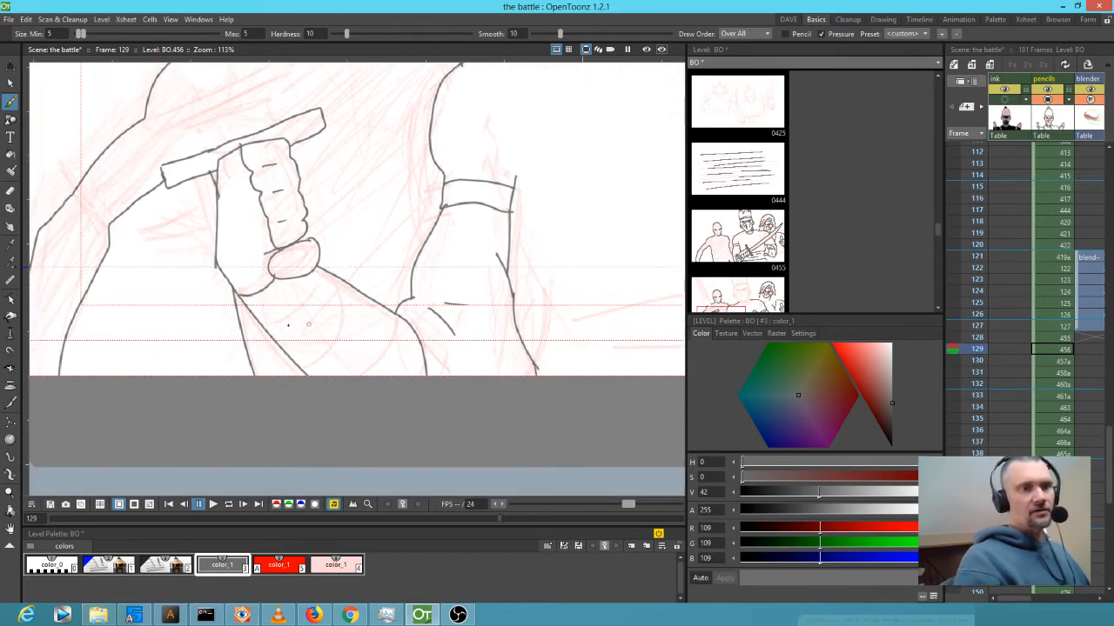
{"action": "mouse_move", "coordinate": [269, 312]}
{"action": "left_mouse_down"}
{"action": "mouse_move", "coordinate": [304, 286]}
{"action": "mouse_move", "coordinate": [339, 293]}
{"action": "mouse_move", "coordinate": [331, 283]}
{"action": "mouse_move", "coordinate": [322, 318]}
{"action": "mouse_move", "coordinate": [357, 329]}
{"action": "left_mouse_up"}
{"action": "left_click_drag", "start_coordinate": [289, 331], "coordinate": [304, 320]}
{"action": "left_click_drag", "start_coordinate": [322, 358], "coordinate": [334, 353]}
{"action": "mouse_move", "coordinate": [386, 323]}
{"action": "left_mouse_down"}
{"action": "mouse_move", "coordinate": [375, 362]}
{"action": "mouse_move", "coordinate": [400, 348]}
{"action": "left_mouse_up"}
{"action": "mouse_move", "coordinate": [542, 323]}
{"action": "left_mouse_down"}
{"action": "mouse_move", "coordinate": [372, 328]}
{"action": "mouse_move", "coordinate": [306, 307]}
{"action": "mouse_move", "coordinate": [498, 320]}
{"action": "mouse_move", "coordinate": [272, 316]}
{"action": "mouse_move", "coordinate": [526, 277]}
{"action": "left_mouse_up"}
{"action": "left_click_drag", "start_coordinate": [405, 317], "coordinate": [523, 308]}
{"action": "mouse_move", "coordinate": [601, 312]}
{"action": "left_mouse_down"}
{"action": "mouse_move", "coordinate": [479, 270]}
{"action": "mouse_move", "coordinate": [452, 238]}
{"action": "left_mouse_up"}
{"action": "mouse_move", "coordinate": [537, 214]}
{"action": "left_mouse_down"}
{"action": "mouse_move", "coordinate": [495, 254]}
{"action": "mouse_move", "coordinate": [501, 281]}
{"action": "mouse_move", "coordinate": [363, 261]}
{"action": "left_mouse_up"}
{"action": "scroll", "coordinate": [338, 388], "scroll_direction": "down", "scroll_amount": 6}
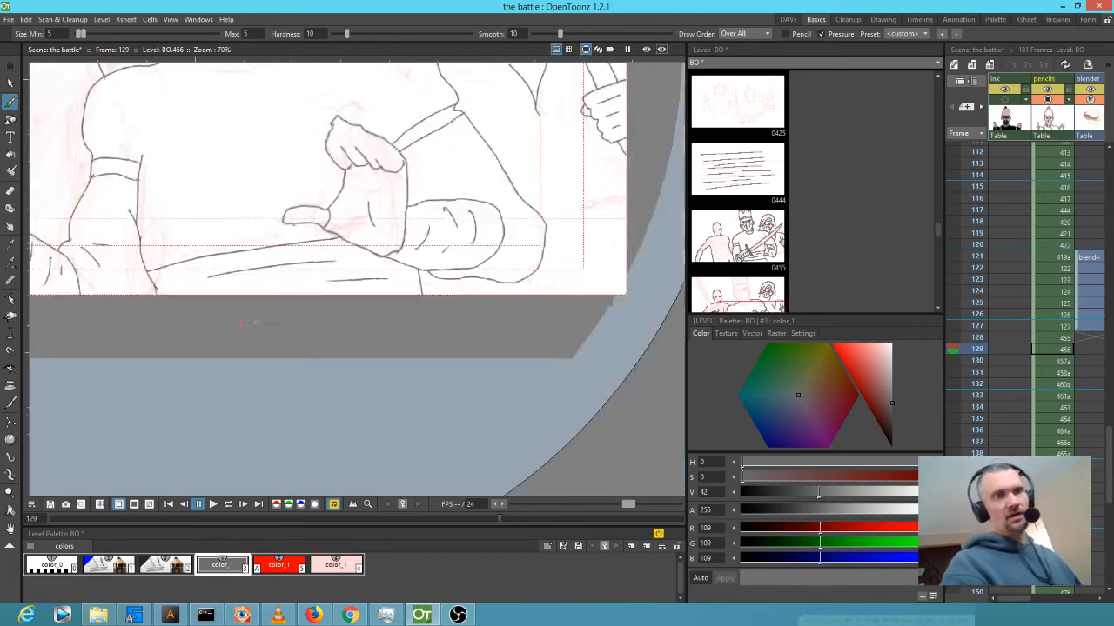
{"action": "scroll", "coordinate": [280, 188], "scroll_direction": "up", "scroll_amount": 2}
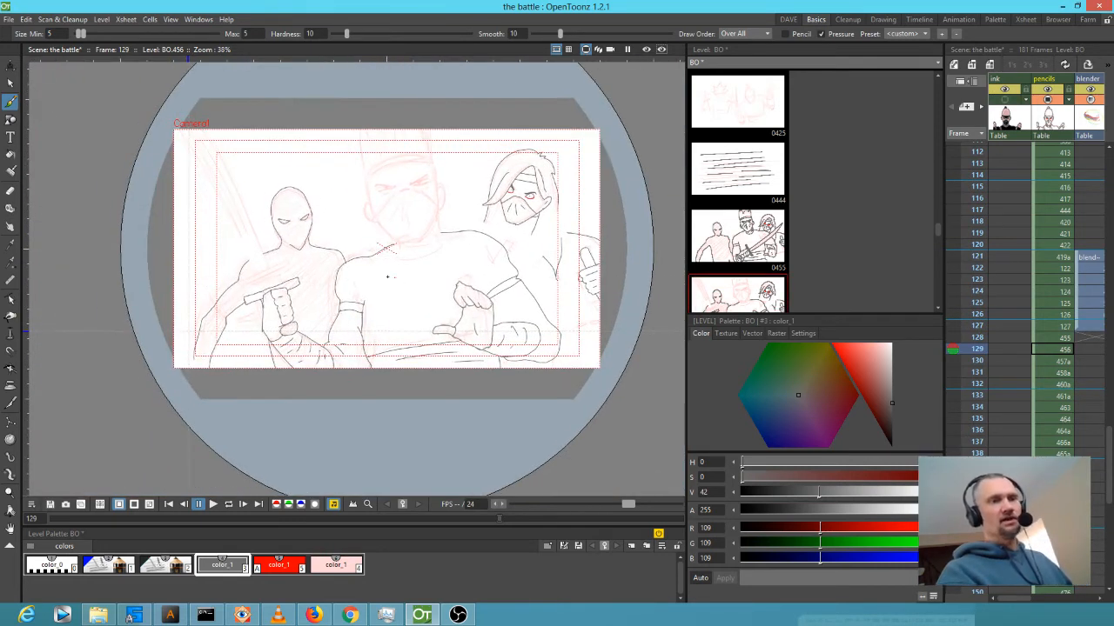
Ink the top edge of the sword hilt and frame the top-left of the drawing.
{"action": "scroll", "coordinate": [316, 265], "scroll_direction": "up", "scroll_amount": 3}
{"action": "left_click_drag", "start_coordinate": [315, 238], "coordinate": [409, 263]}
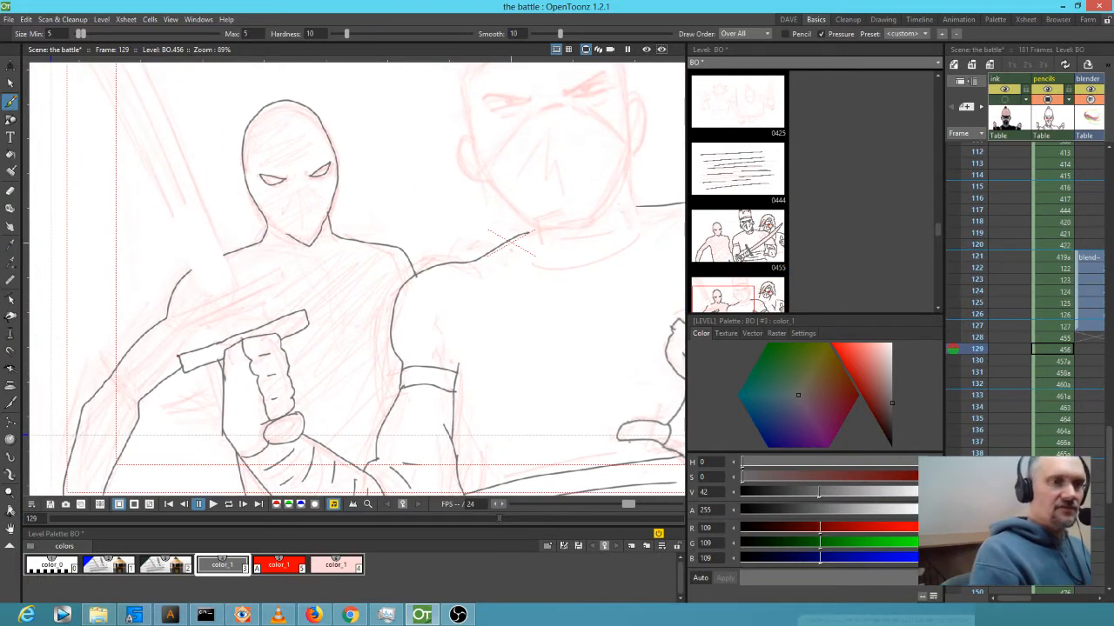
{"action": "left_click_drag", "start_coordinate": [180, 353], "coordinate": [307, 312]}
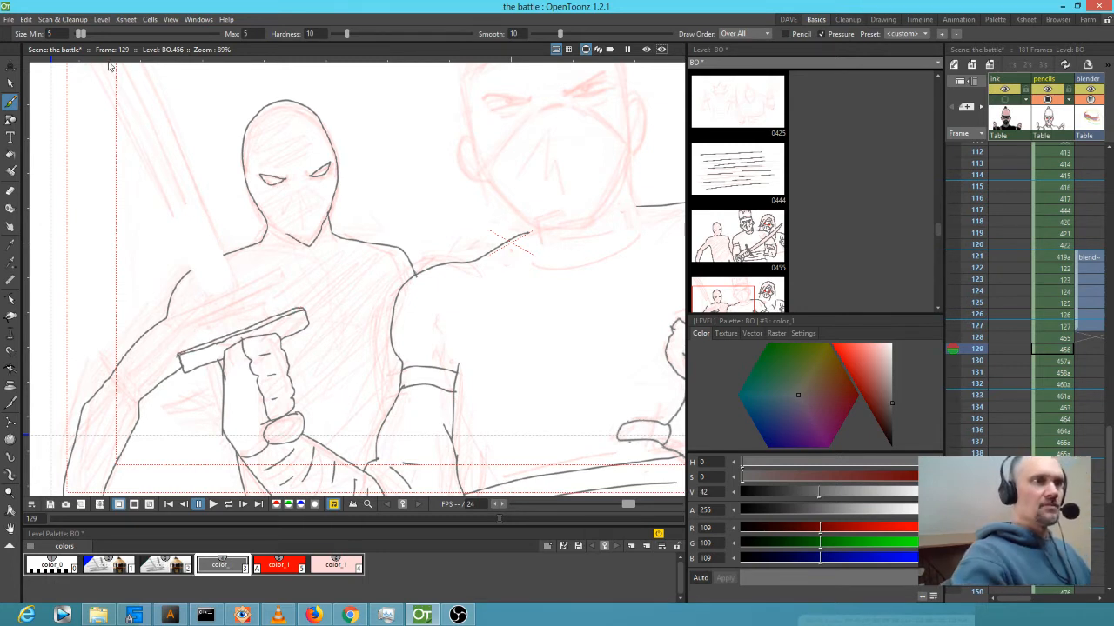
{"action": "left_click_drag", "start_coordinate": [233, 227], "coordinate": [318, 326]}
{"action": "mouse_move", "coordinate": [213, 138]}
{"action": "left_mouse_down"}
{"action": "mouse_move", "coordinate": [225, 166]}
{"action": "mouse_move", "coordinate": [226, 152]}
{"action": "left_mouse_up"}
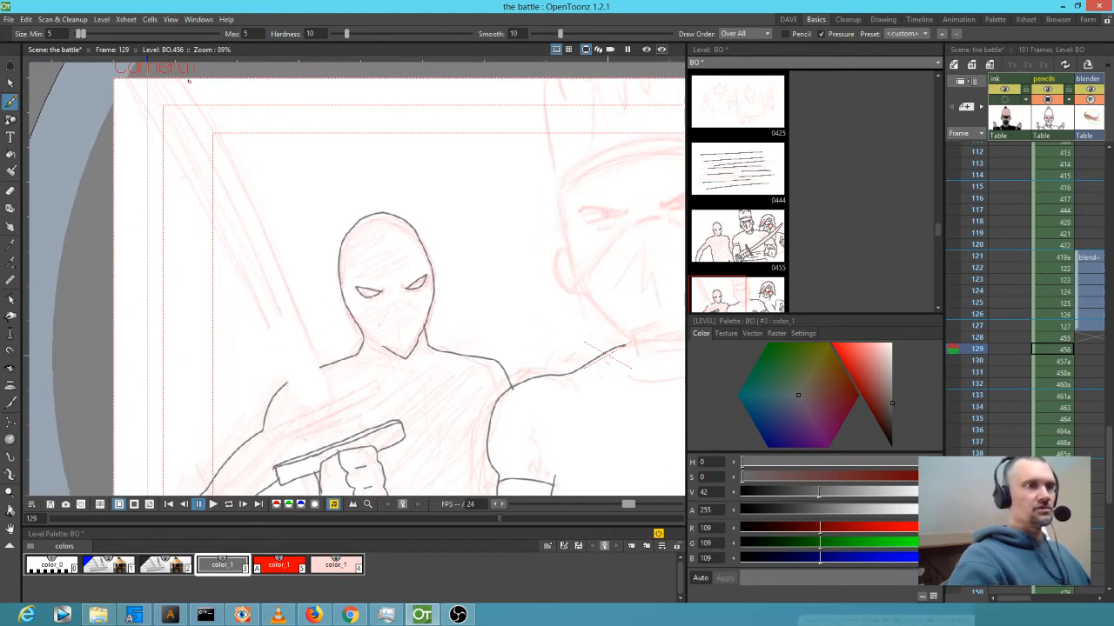
Draw both edges of the long blade upward from the hilt with the arc tool.
{"action": "key", "text": "g"}
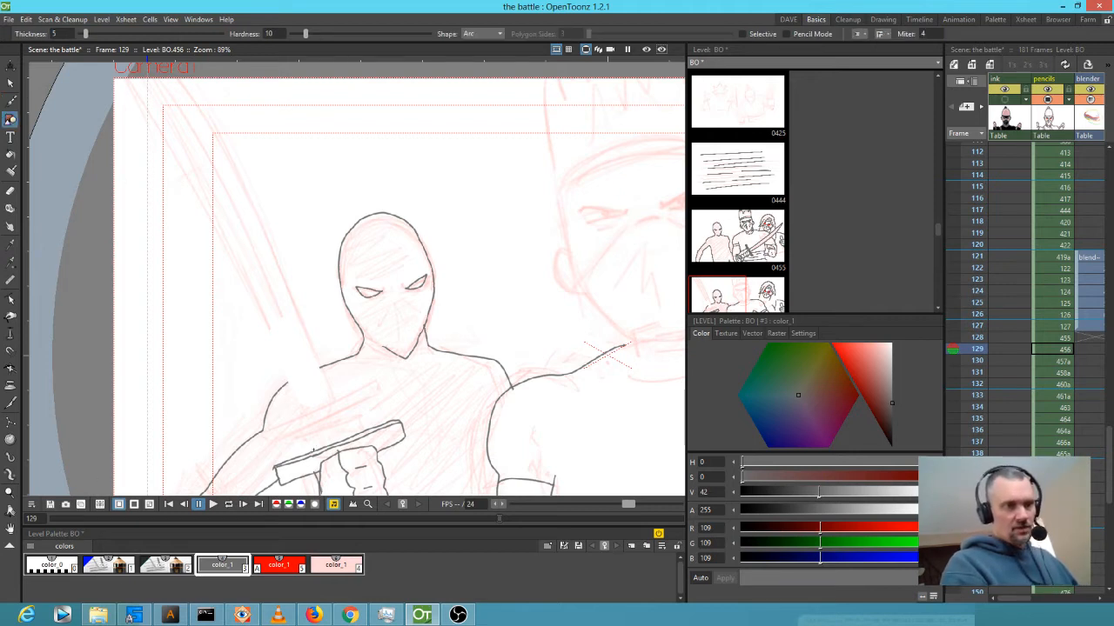
{"action": "mouse_move", "coordinate": [314, 454]}
{"action": "left_mouse_down"}
{"action": "mouse_move", "coordinate": [310, 341]}
{"action": "mouse_move", "coordinate": [228, 96]}
{"action": "mouse_move", "coordinate": [206, 92]}
{"action": "left_mouse_up"}
{"action": "left_click", "coordinate": [232, 155]}
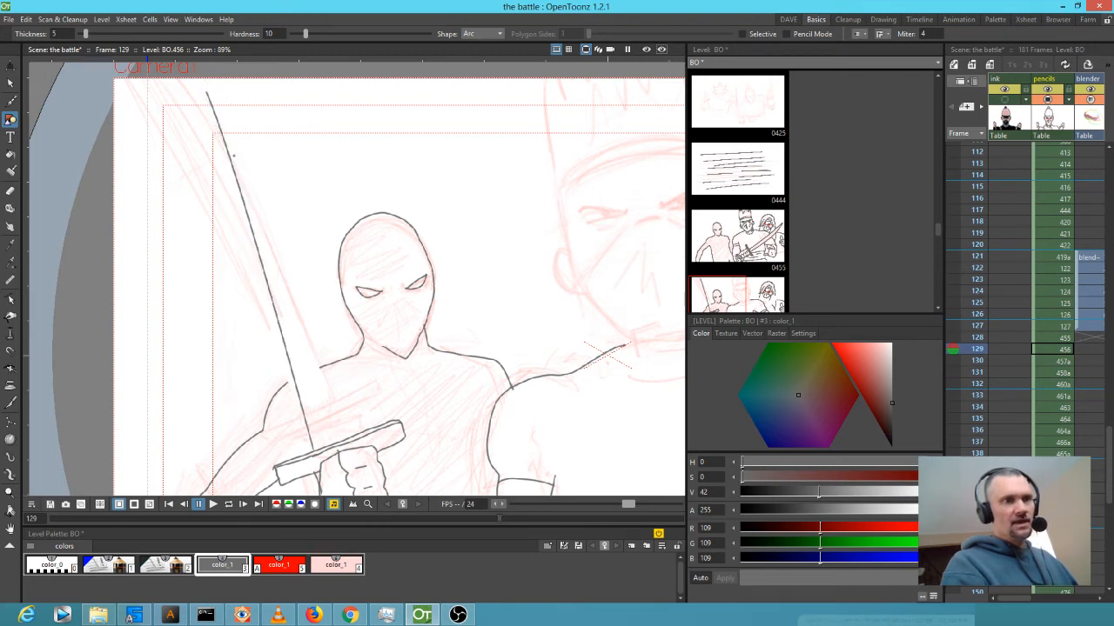
{"action": "left_click_drag", "start_coordinate": [206, 93], "coordinate": [349, 436]}
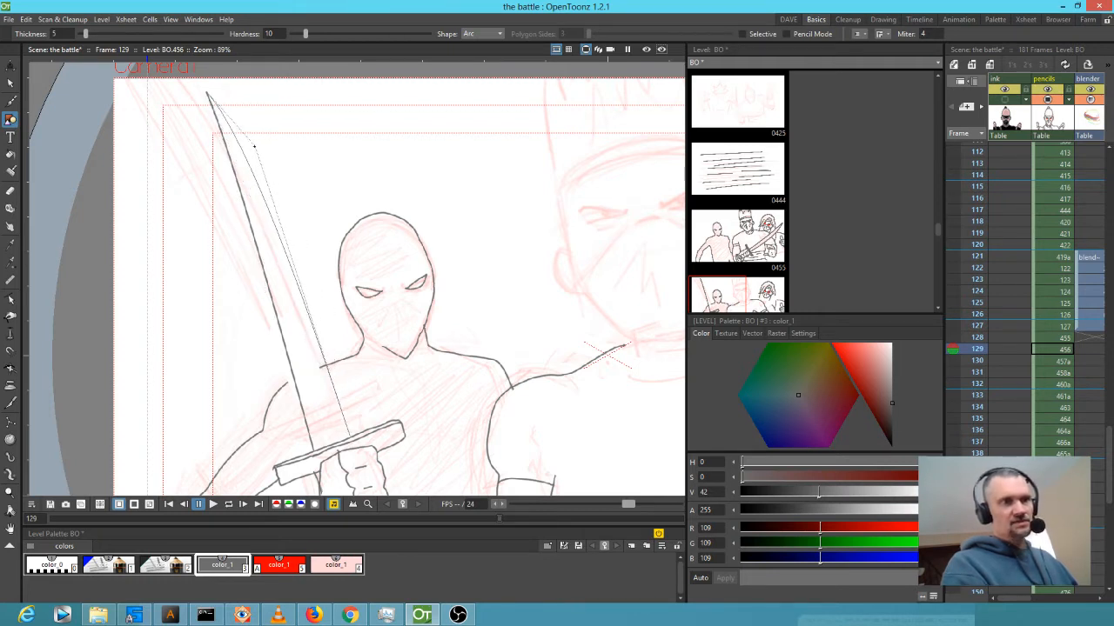
{"action": "left_click", "coordinate": [253, 157]}
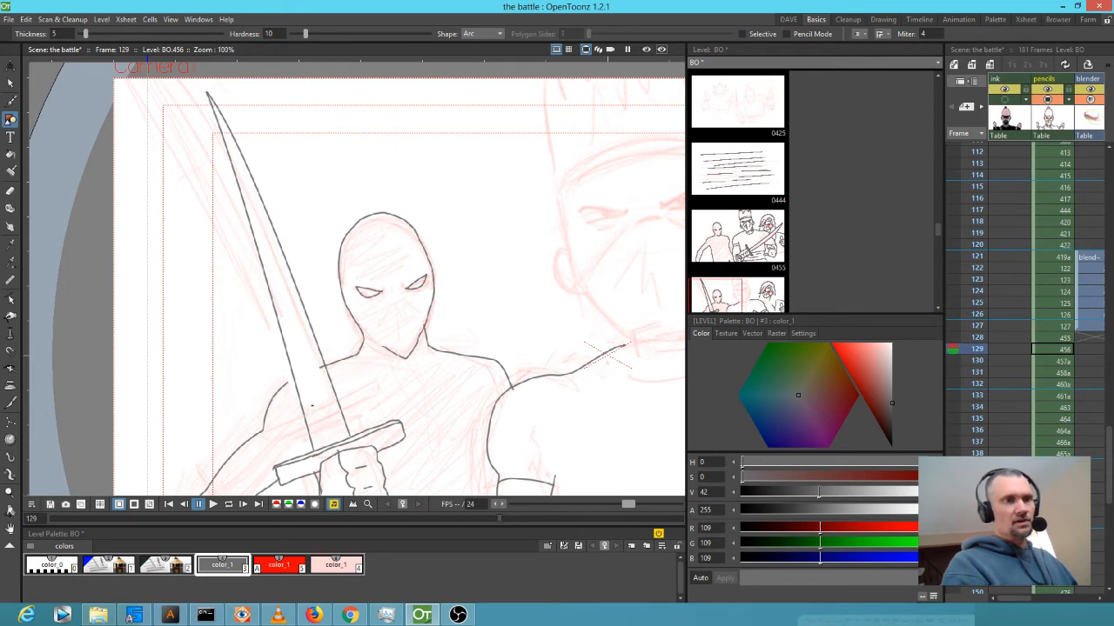
Touch up the blade and erase stray strokes near the middle ninja's chin.
{"action": "scroll", "coordinate": [310, 407], "scroll_direction": "up", "scroll_amount": 2}
{"action": "key", "text": "a"}
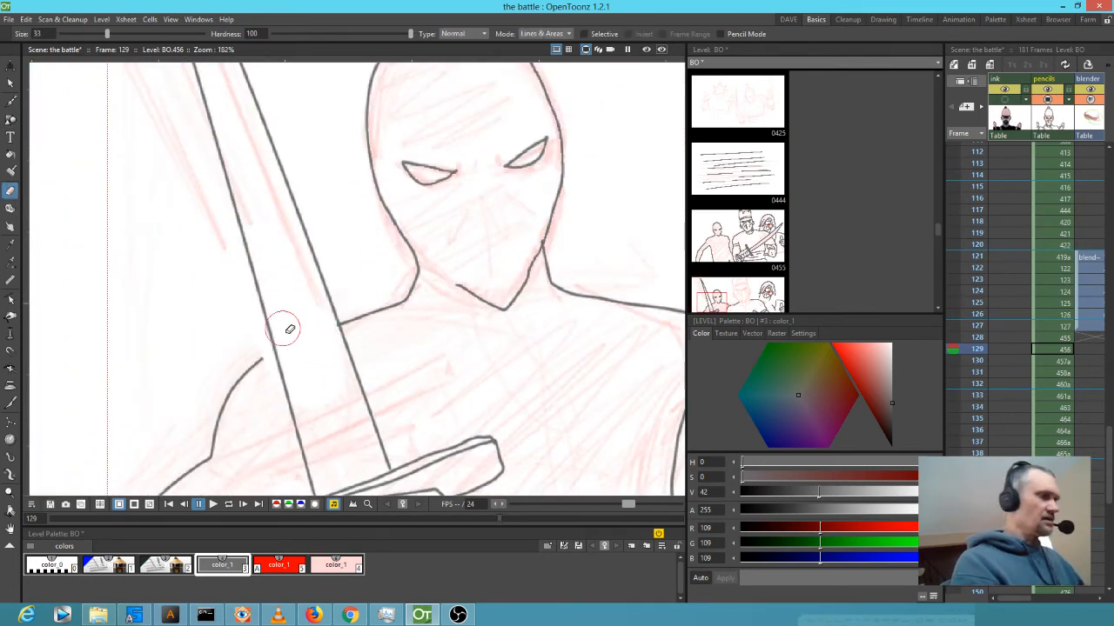
{"action": "key", "text": "b"}
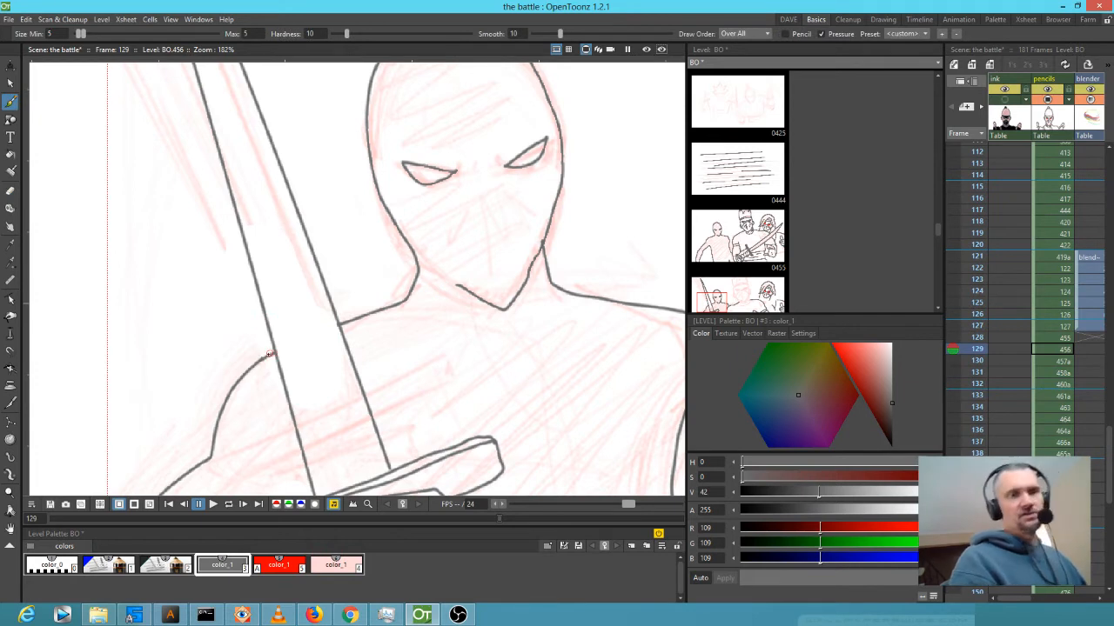
{"action": "scroll", "coordinate": [287, 370], "scroll_direction": "down", "scroll_amount": 3}
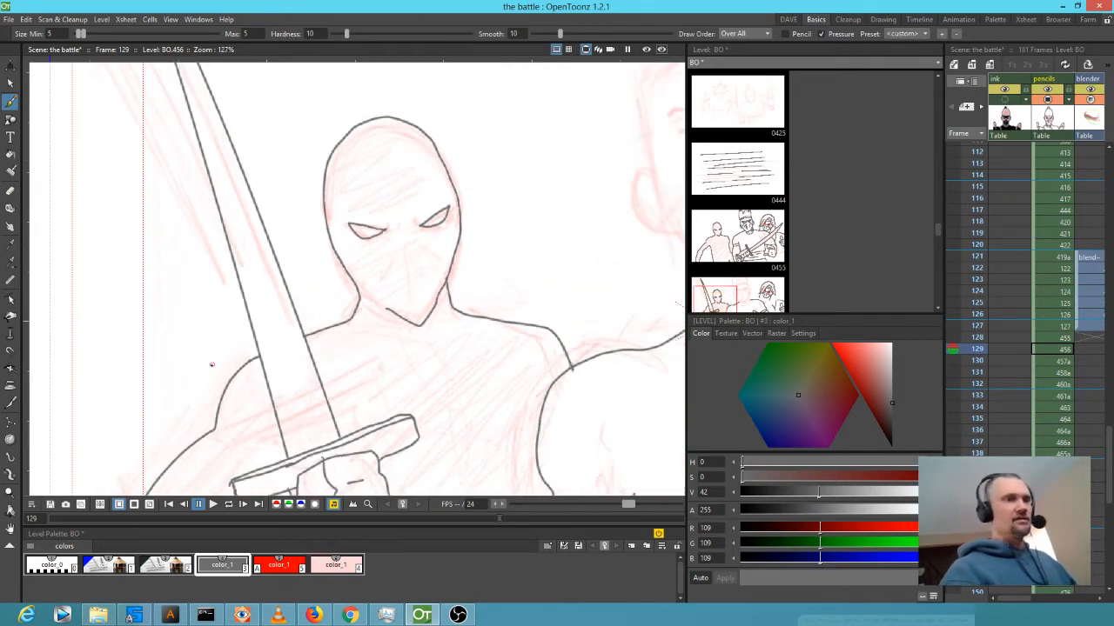
{"action": "key", "text": "e"}
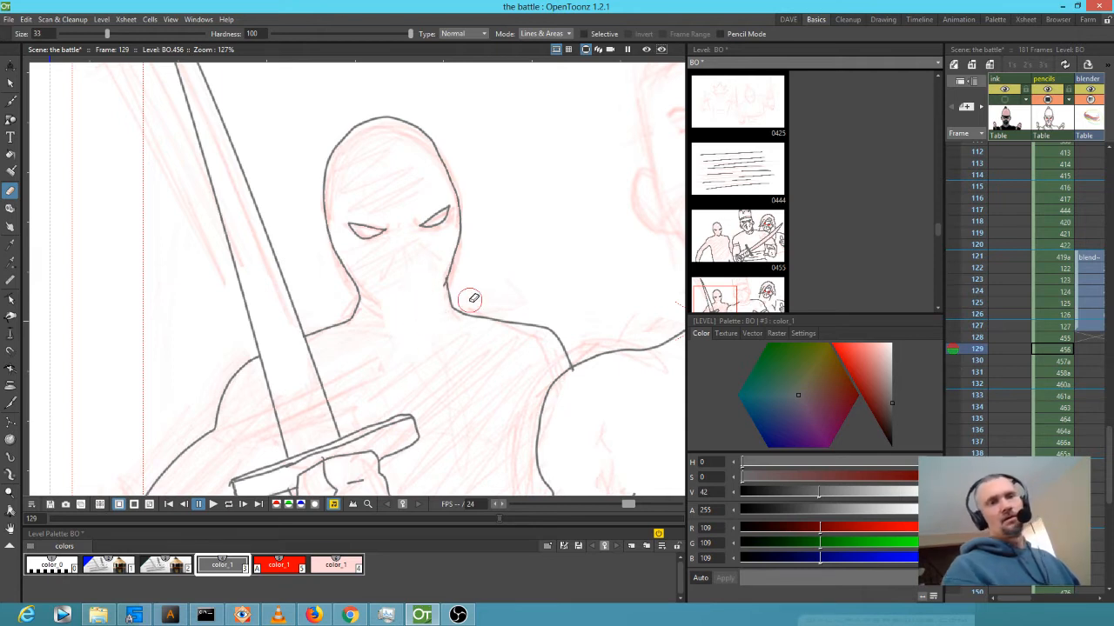
{"action": "scroll", "coordinate": [473, 299], "scroll_direction": "down", "scroll_amount": 5}
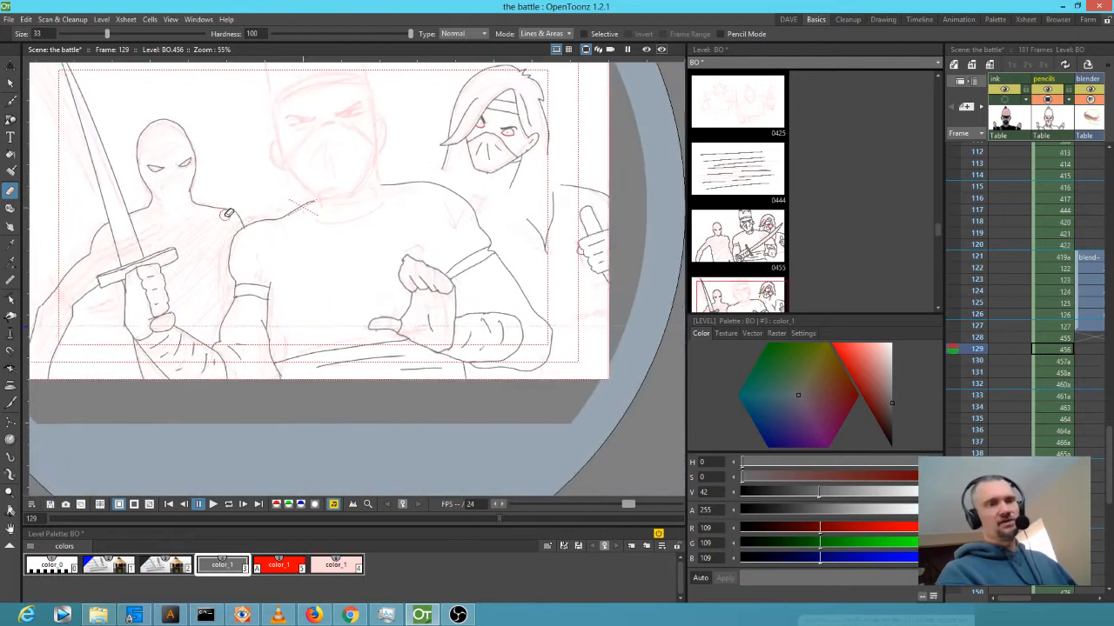
Ink a grey collar curve joining the middle ninja's chin to the shoulder line.
{"action": "left_click_drag", "start_coordinate": [228, 213], "coordinate": [266, 272]}
{"action": "mouse_move", "coordinate": [977, 316]}
{"action": "left_mouse_down"}
{"action": "mouse_move", "coordinate": [976, 388]}
{"action": "mouse_move", "coordinate": [971, 318]}
{"action": "mouse_move", "coordinate": [970, 365]}
{"action": "mouse_move", "coordinate": [975, 350]}
{"action": "left_mouse_up"}
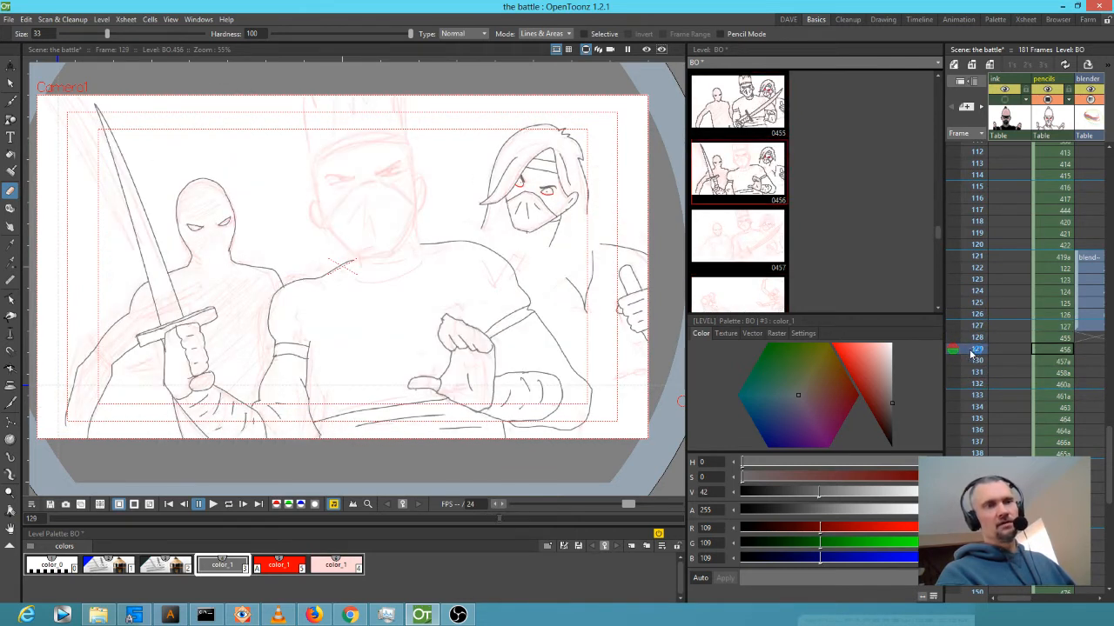
{"action": "scroll", "coordinate": [400, 253], "scroll_direction": "up", "scroll_amount": 1}
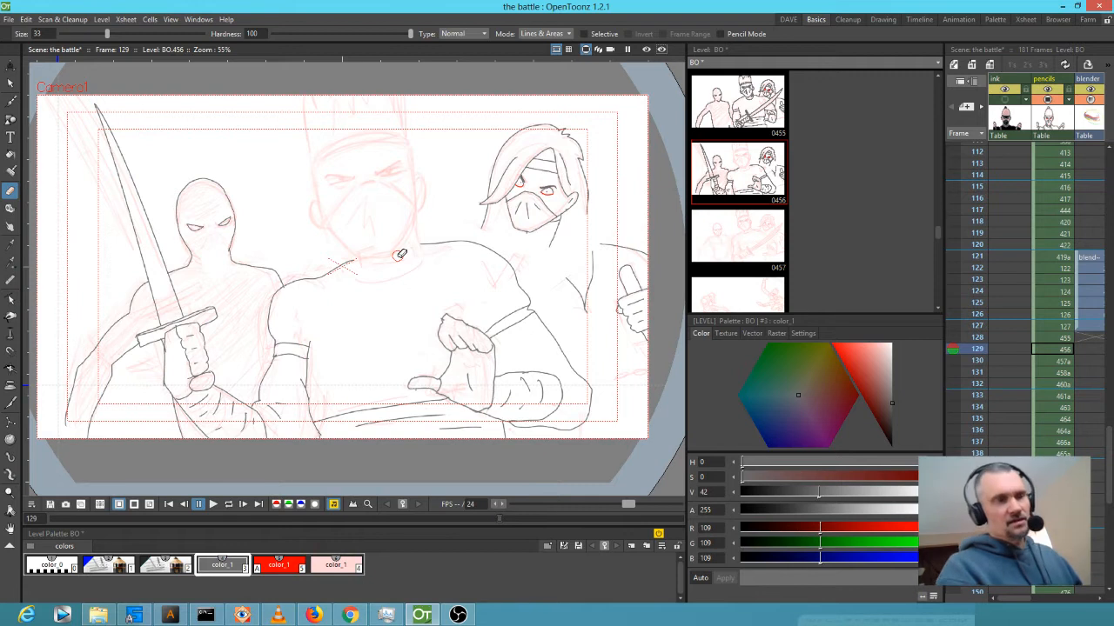
{"action": "scroll", "coordinate": [348, 209], "scroll_direction": "up", "scroll_amount": 4}
{"action": "left_click_drag", "start_coordinate": [401, 221], "coordinate": [373, 310]}
{"action": "key", "text": "b"}
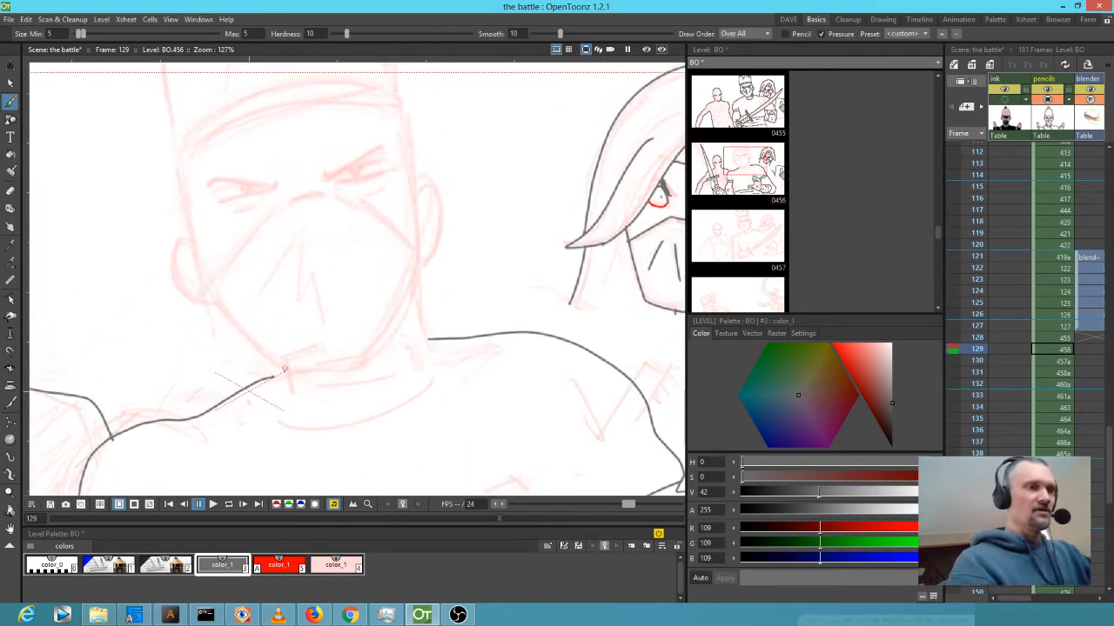
{"action": "mouse_move", "coordinate": [276, 372]}
{"action": "left_mouse_down"}
{"action": "mouse_move", "coordinate": [290, 416]}
{"action": "mouse_move", "coordinate": [378, 414]}
{"action": "mouse_move", "coordinate": [418, 364]}
{"action": "mouse_move", "coordinate": [417, 284]}
{"action": "left_mouse_up"}
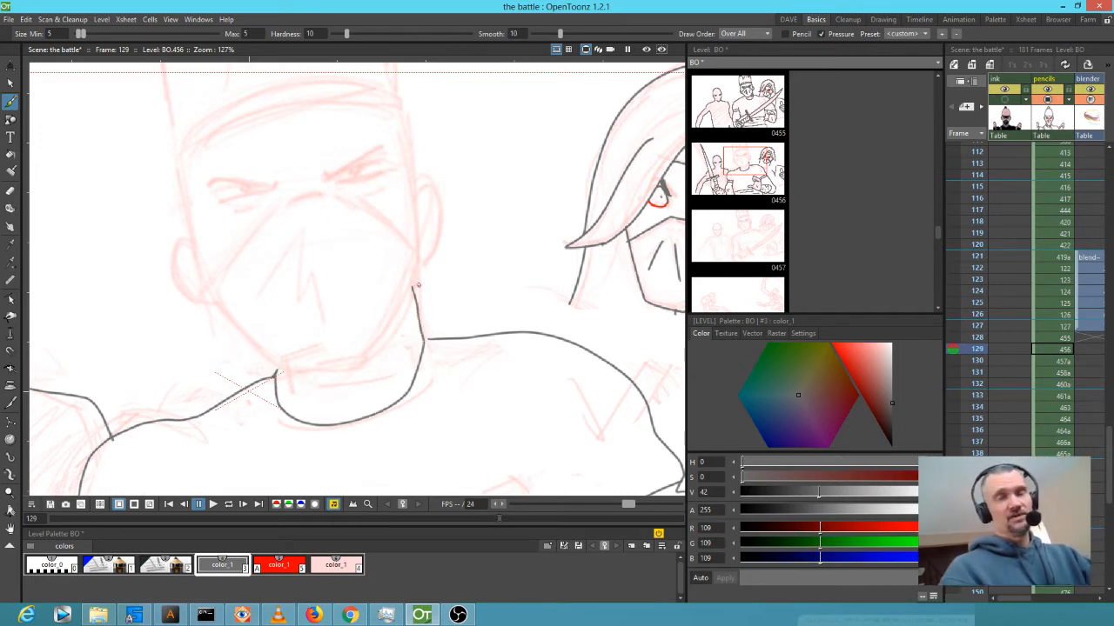
Show frame 128 (drawing 455) and zoom out to 70% to see all three ninjas.
{"action": "left_click", "coordinate": [1062, 340]}
{"action": "scroll", "coordinate": [522, 261], "scroll_direction": "down", "scroll_amount": 1}
{"action": "scroll", "coordinate": [524, 263], "scroll_direction": "down", "scroll_amount": 3}
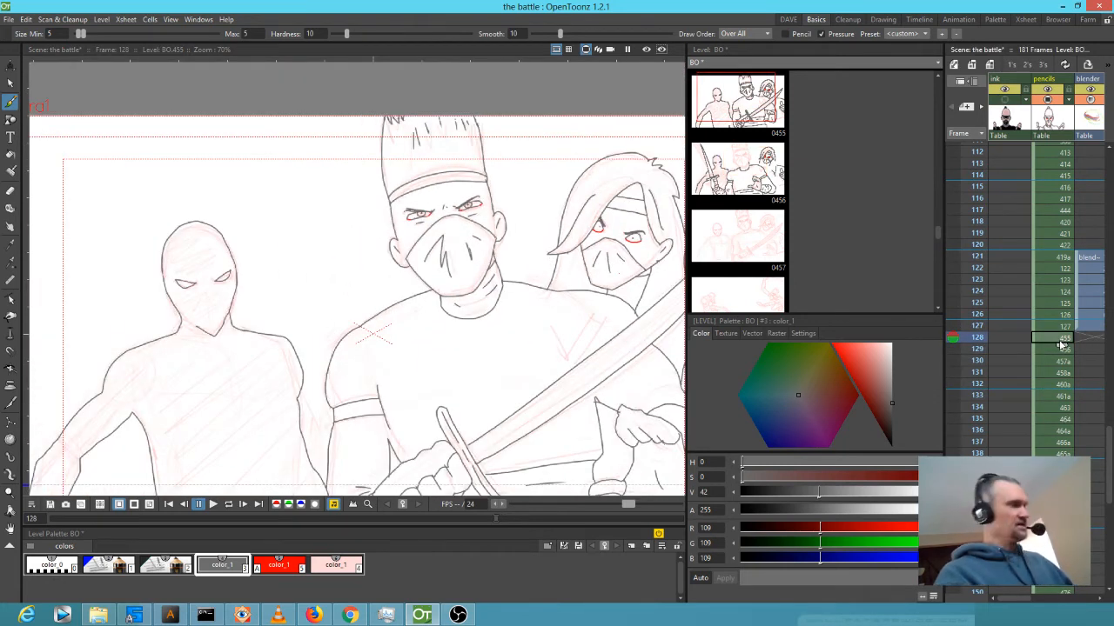
Insert an extra cell after frame 128 and create a new blank drawing at frame 129.
{"action": "key", "text": "apostrophe"}
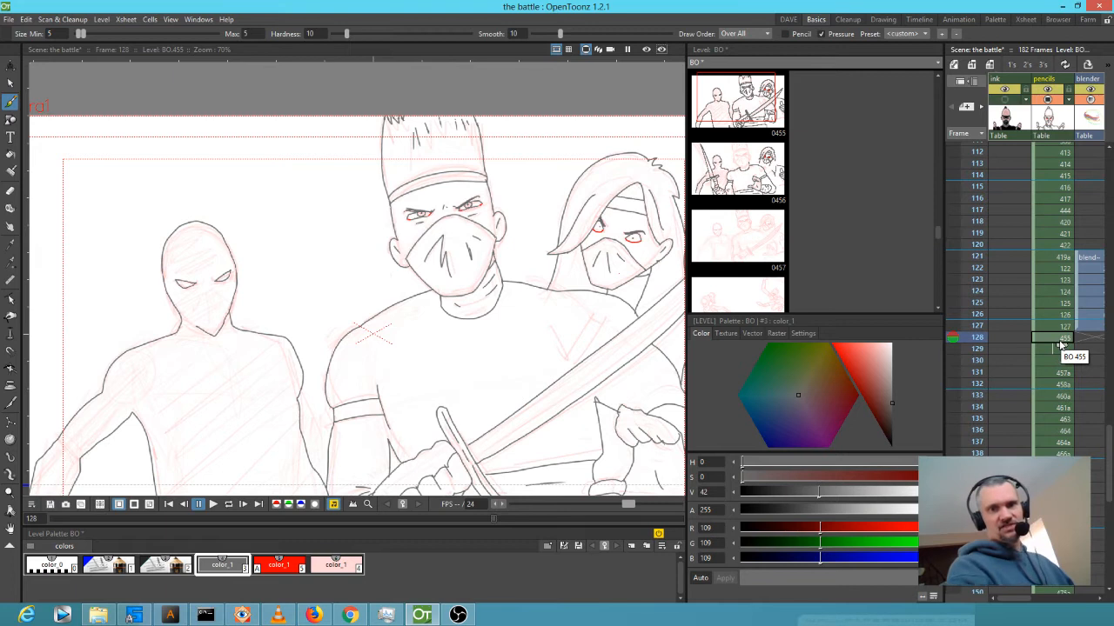
{"action": "left_click", "coordinate": [1055, 350]}
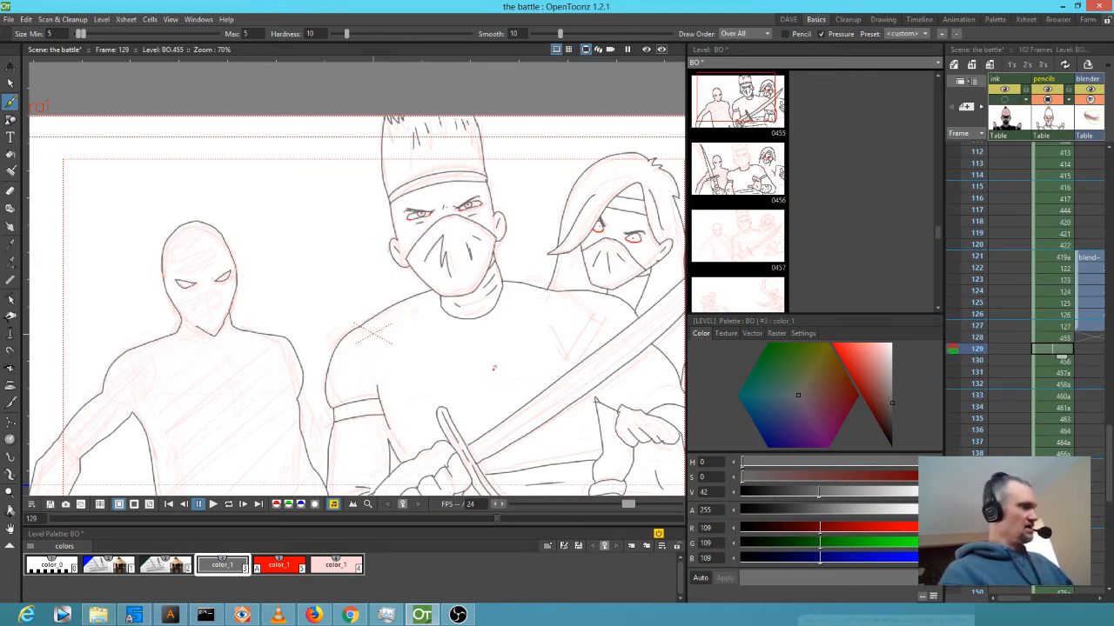
{"action": "key", "text": "alt+d"}
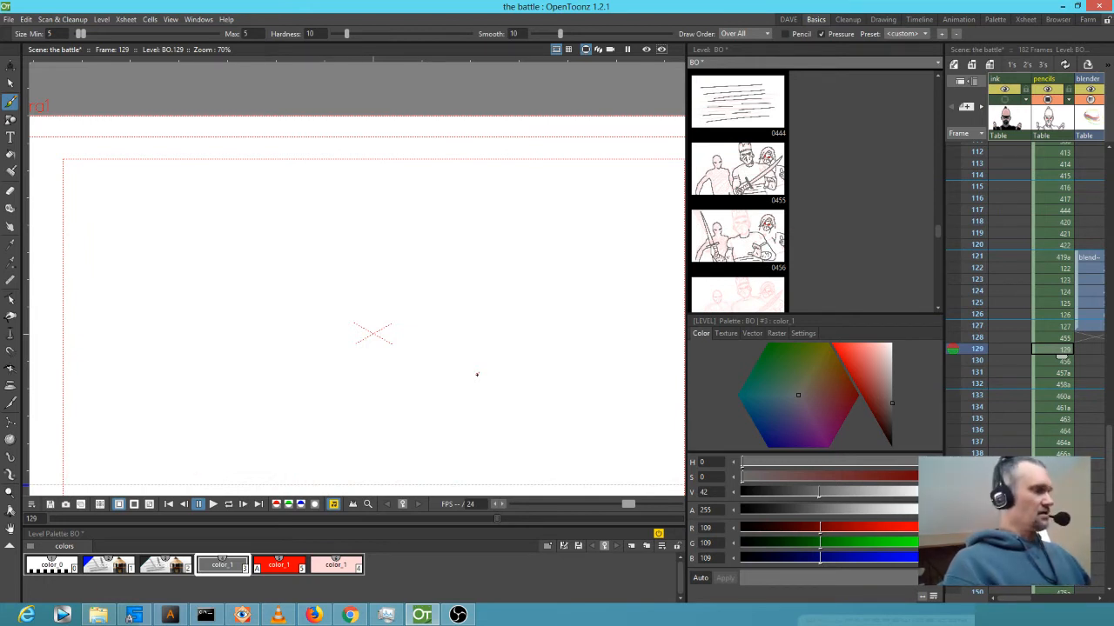
{"action": "key", "text": "Up"}
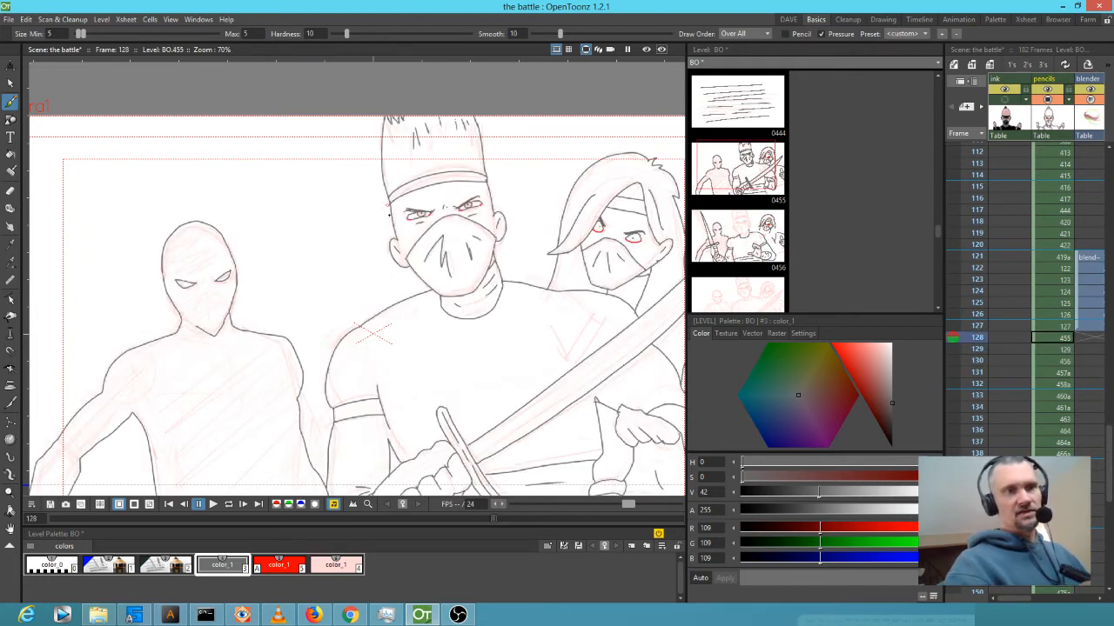
{"action": "key", "text": "Down"}
{"action": "key", "text": "Down"}
{"action": "key", "text": "Up"}
{"action": "key", "text": "Up"}
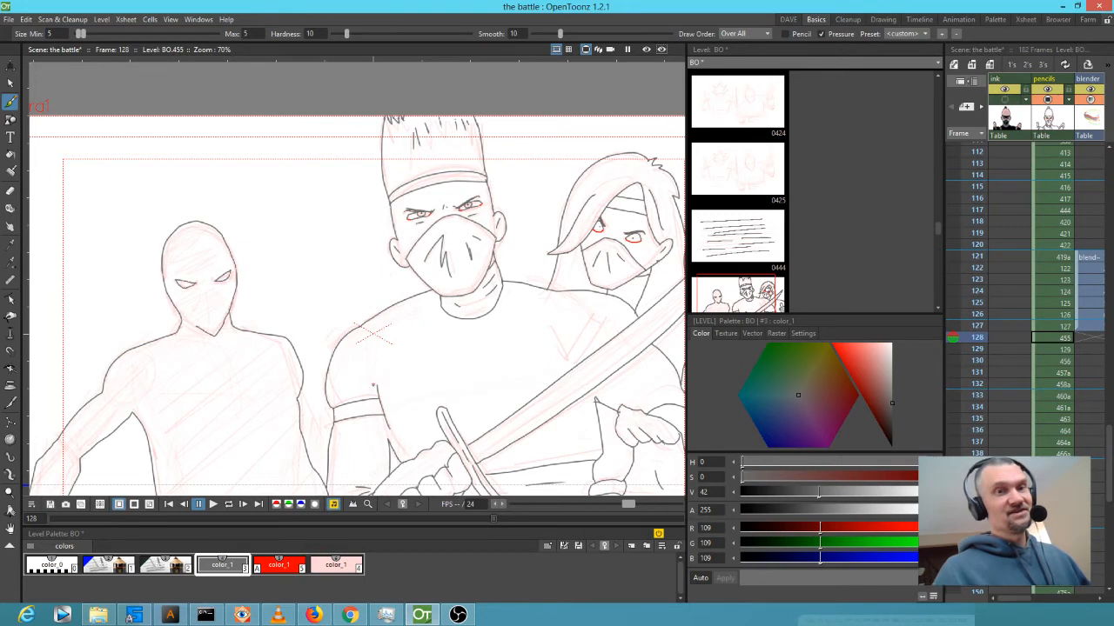
{"action": "scroll", "coordinate": [219, 336], "scroll_direction": "down", "scroll_amount": 2}
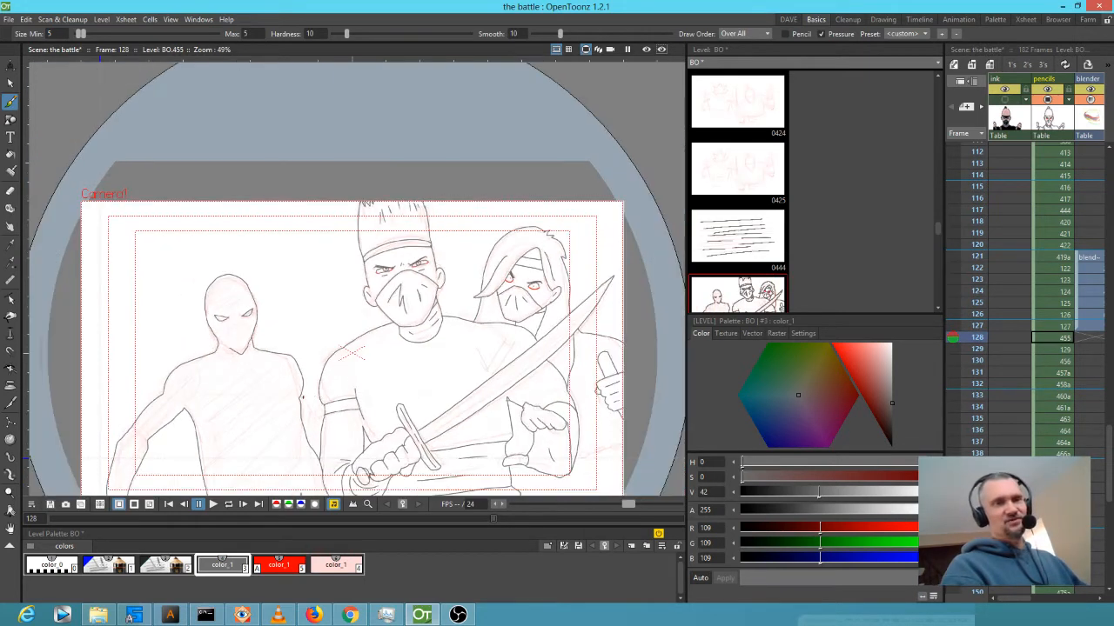
{"action": "key", "text": "Up"}
{"action": "key", "text": "Up"}
{"action": "key", "text": "Down"}
{"action": "key", "text": "Down"}
{"action": "key", "text": "Down"}
{"action": "key", "text": "Down"}
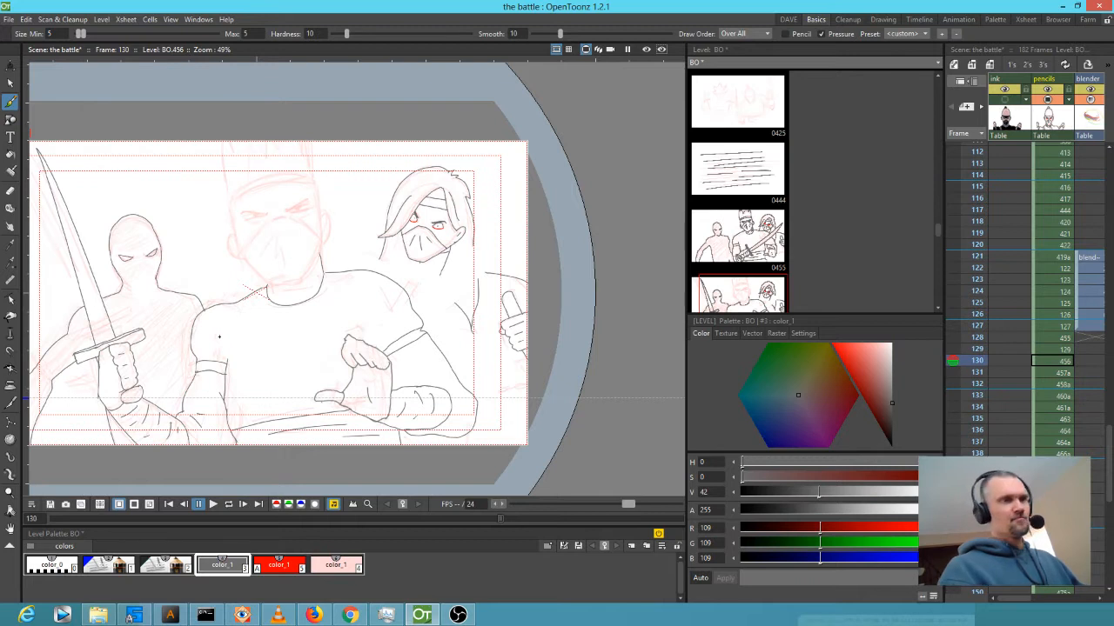
Lasso-copy the right ninja from frame 130 and paste it into frame 129.
{"action": "key", "text": "s"}
{"action": "mouse_move", "coordinate": [525, 159]}
{"action": "left_mouse_down"}
{"action": "mouse_move", "coordinate": [452, 117]}
{"action": "mouse_move", "coordinate": [366, 228]}
{"action": "mouse_move", "coordinate": [428, 297]}
{"action": "mouse_move", "coordinate": [570, 364]}
{"action": "mouse_move", "coordinate": [576, 223]}
{"action": "left_mouse_up"}
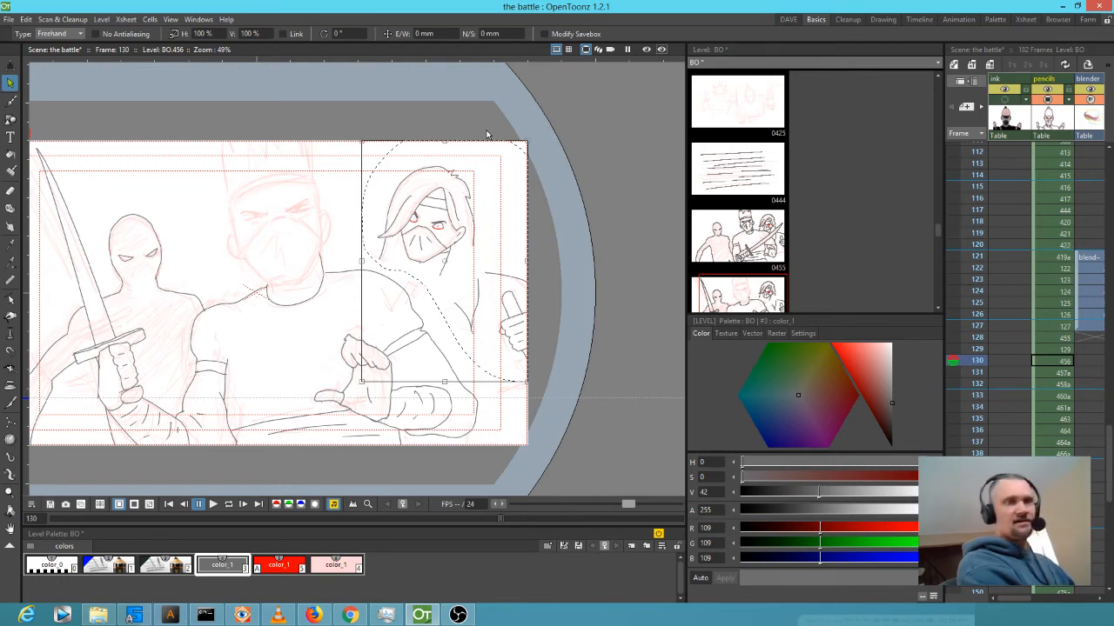
{"action": "key", "text": "Down"}
{"action": "key", "text": "Up"}
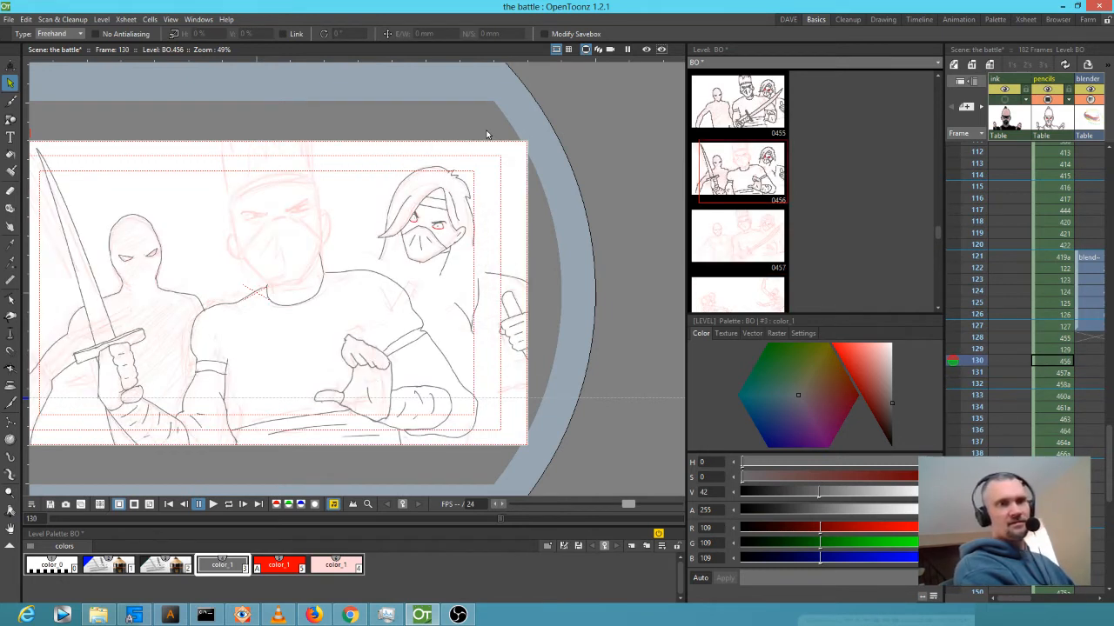
{"action": "key", "text": "Up"}
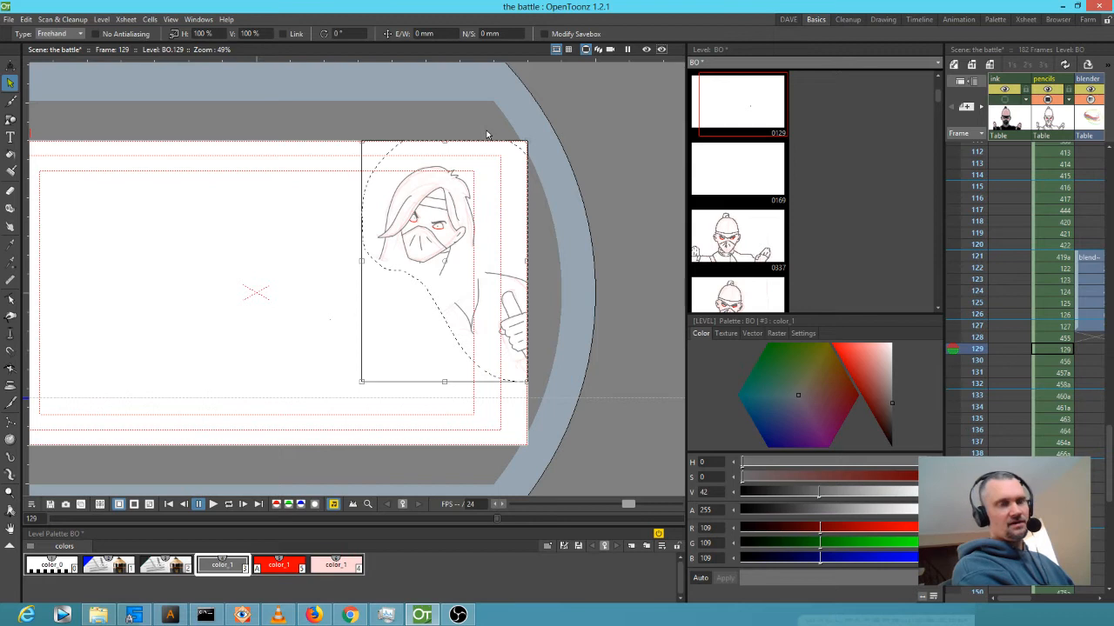
{"action": "key", "text": "Up"}
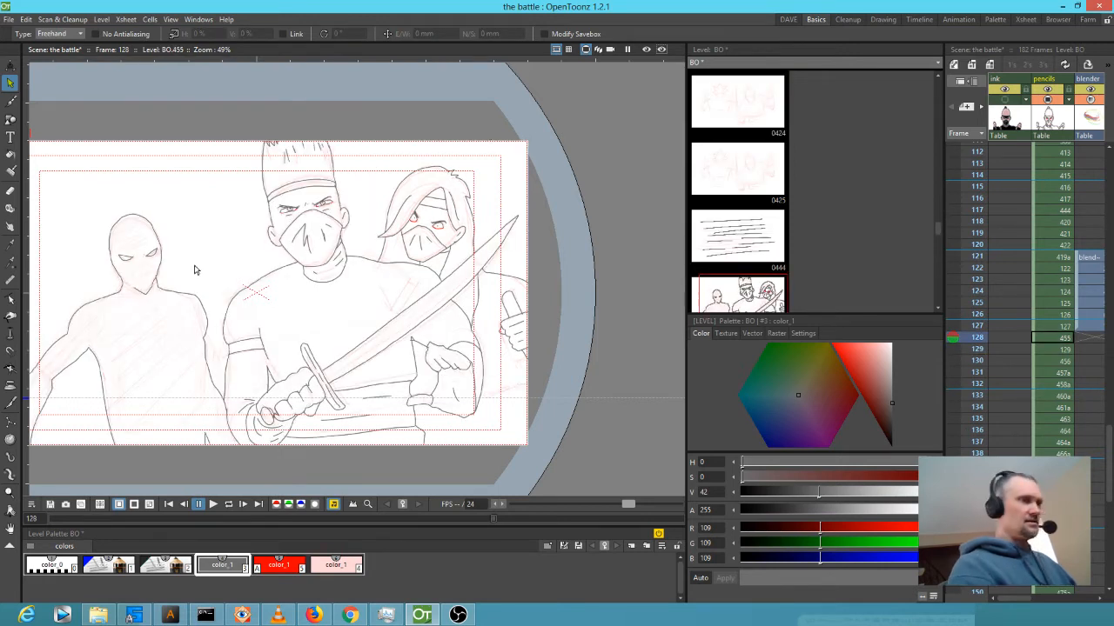
Lasso the left ninja on frame 128 and paste it into frame 129.
{"action": "mouse_move", "coordinate": [183, 197]}
{"action": "left_mouse_down"}
{"action": "mouse_move", "coordinate": [90, 224]}
{"action": "mouse_move", "coordinate": [54, 256]}
{"action": "mouse_move", "coordinate": [35, 322]}
{"action": "left_mouse_up"}
{"action": "left_click_drag", "start_coordinate": [11, 400], "coordinate": [180, 492]}
{"action": "mouse_move", "coordinate": [235, 437]}
{"action": "left_mouse_down"}
{"action": "mouse_move", "coordinate": [217, 288]}
{"action": "mouse_move", "coordinate": [159, 193]}
{"action": "left_mouse_up"}
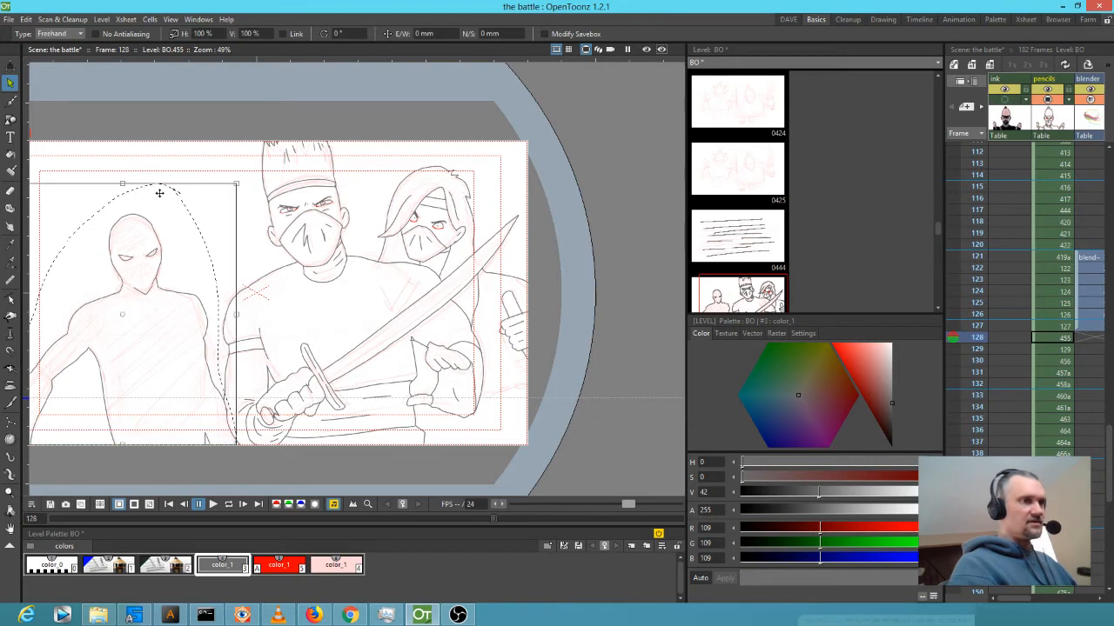
{"action": "key", "text": "period"}
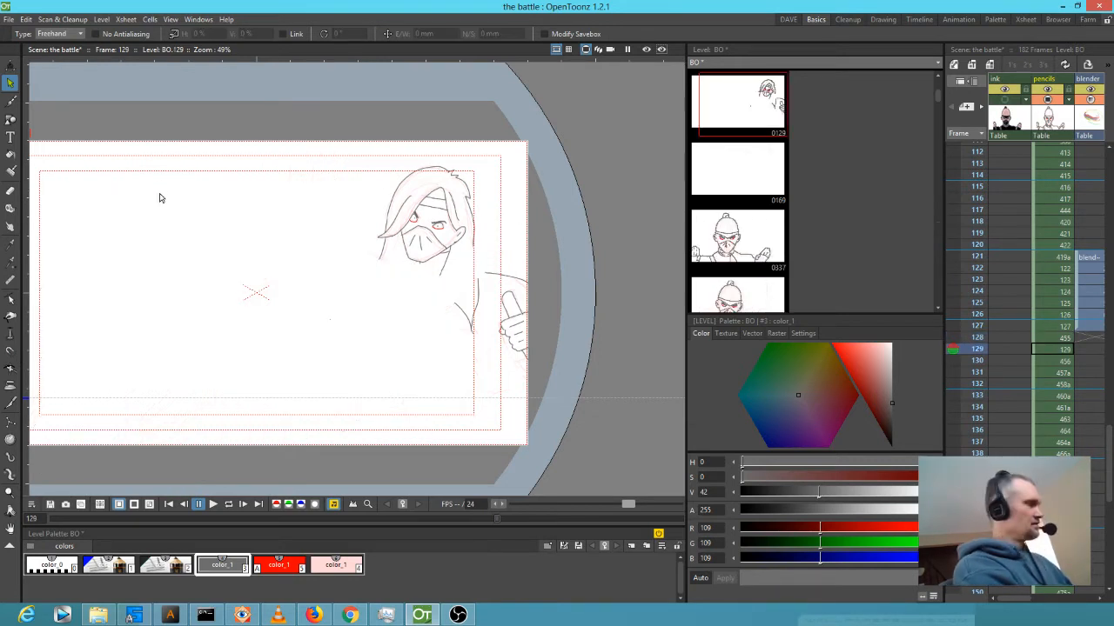
{"action": "key", "text": "ctrl+v"}
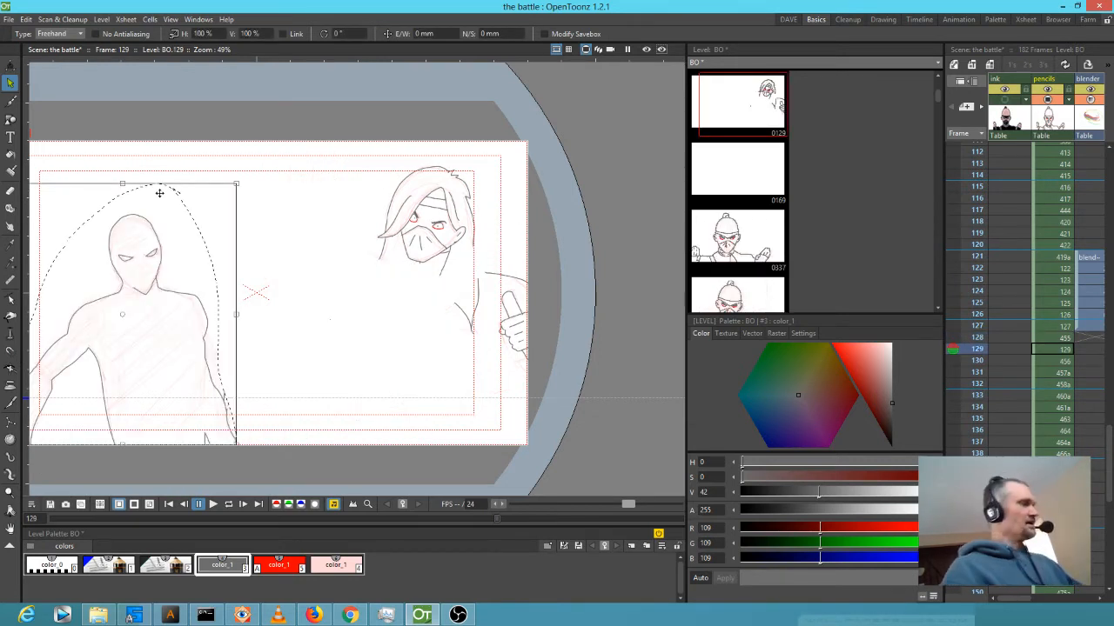
Compare frames 128–130 and turn on onion skin for frame 128.
{"action": "key", "text": "comma"}
{"action": "key", "text": "comma"}
{"action": "key", "text": "period"}
{"action": "key", "text": "period"}
{"action": "key", "text": "period"}
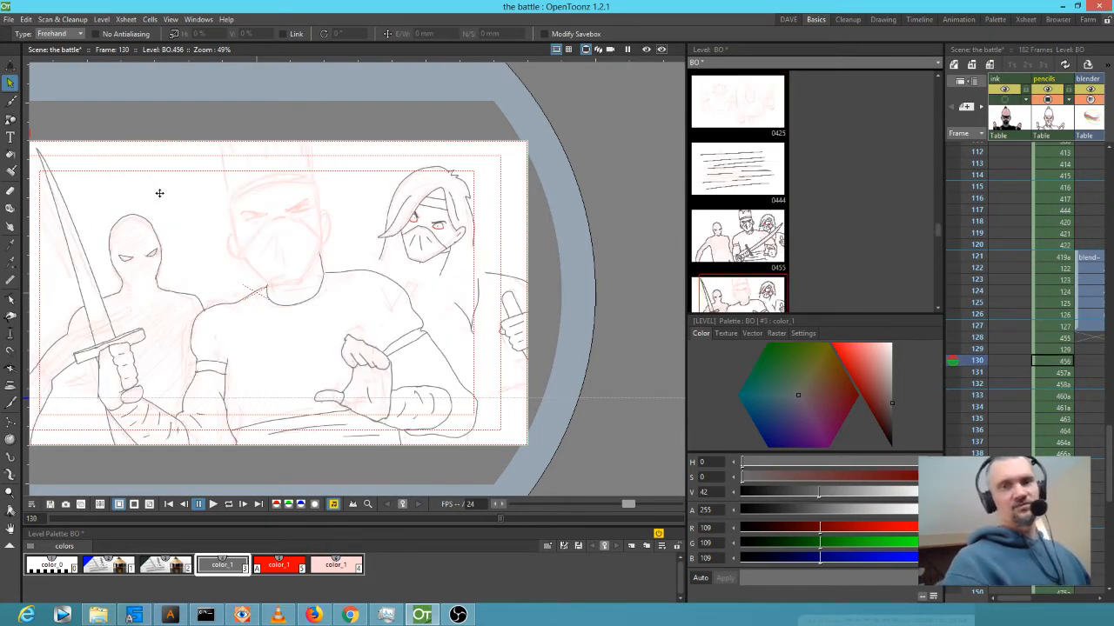
{"action": "key", "text": "comma"}
{"action": "key", "text": "comma"}
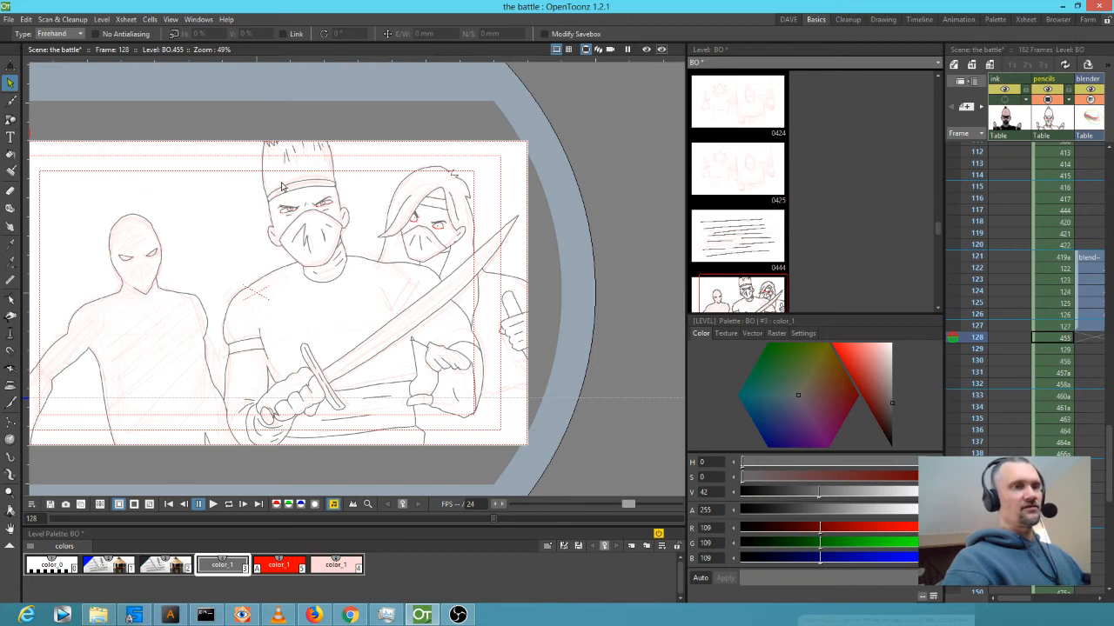
{"action": "key", "text": "period"}
{"action": "left_click", "coordinate": [953, 339]}
{"action": "key", "text": "period"}
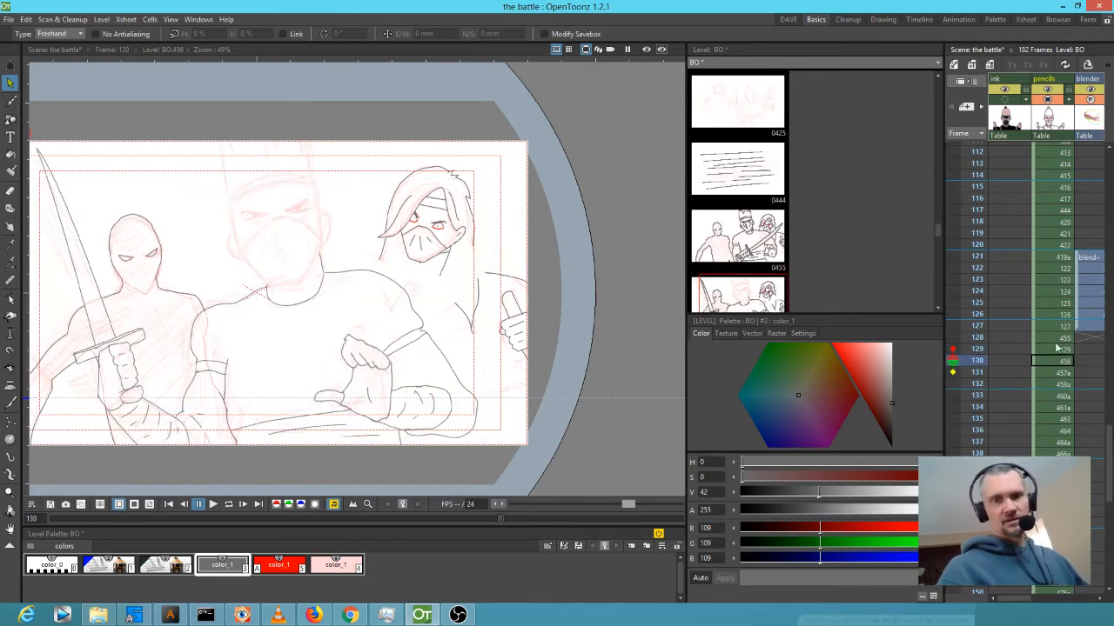
On frame 129, draw grey streaks around the ninjas' arms and along the bottom of the frame.
{"action": "left_click", "coordinate": [976, 348]}
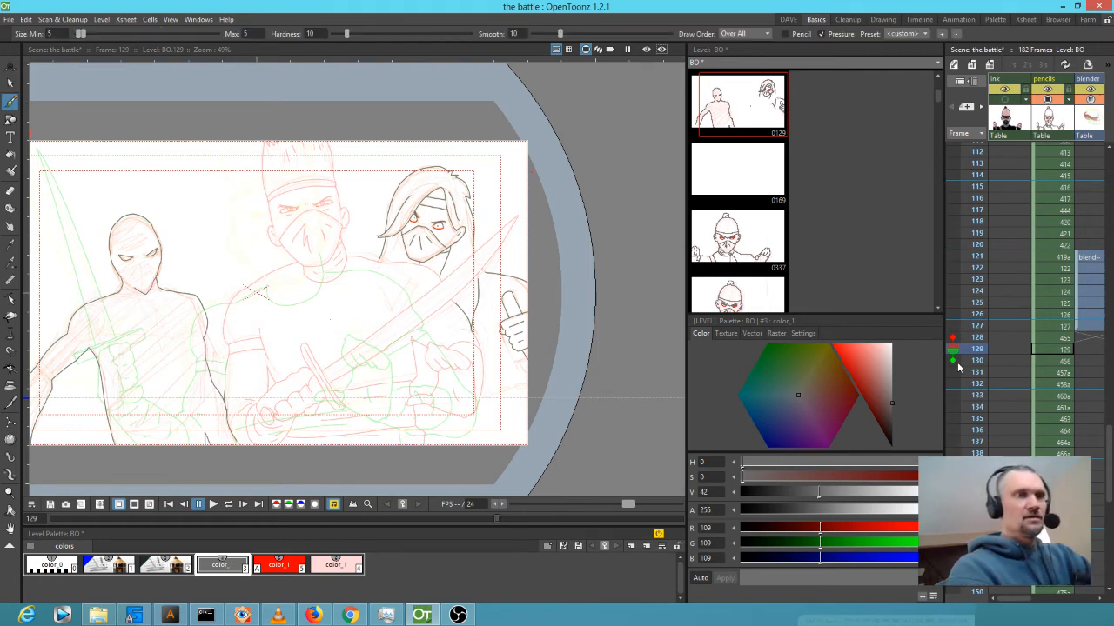
{"action": "left_click_drag", "start_coordinate": [250, 153], "coordinate": [255, 240]}
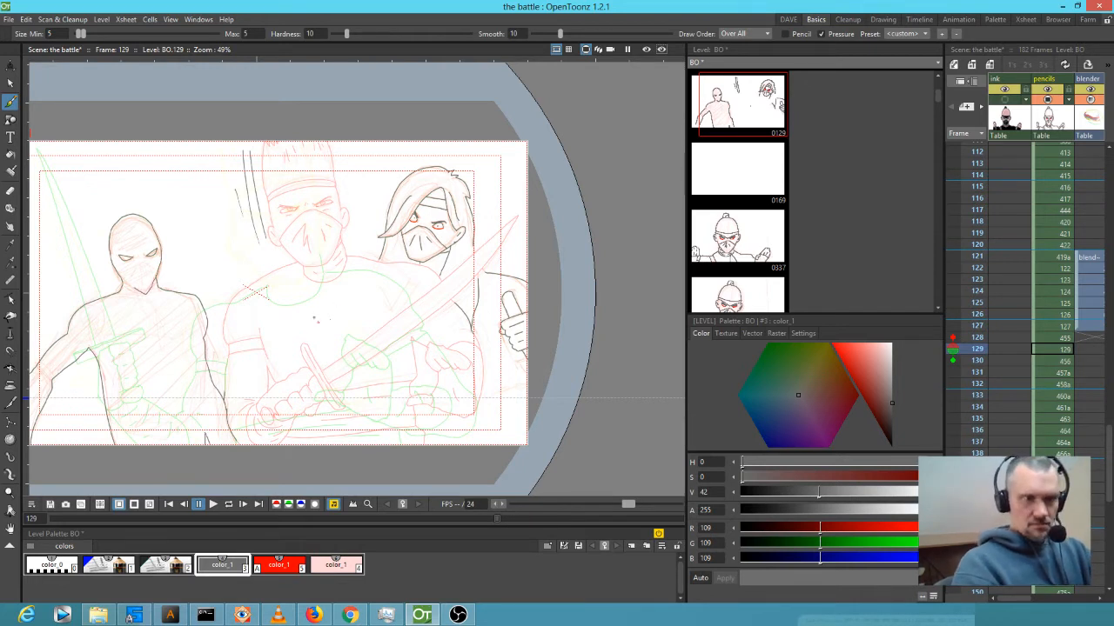
{"action": "left_click_drag", "start_coordinate": [233, 293], "coordinate": [207, 367]}
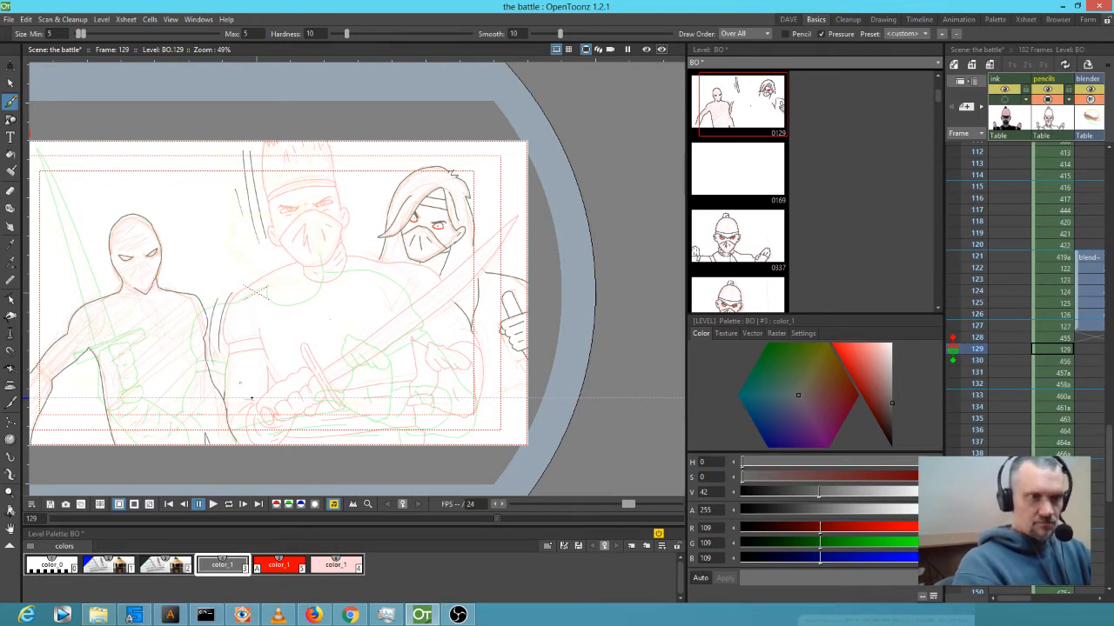
{"action": "mouse_move", "coordinate": [384, 269]}
{"action": "left_mouse_down"}
{"action": "mouse_move", "coordinate": [426, 281]}
{"action": "mouse_move", "coordinate": [440, 328]}
{"action": "left_mouse_up"}
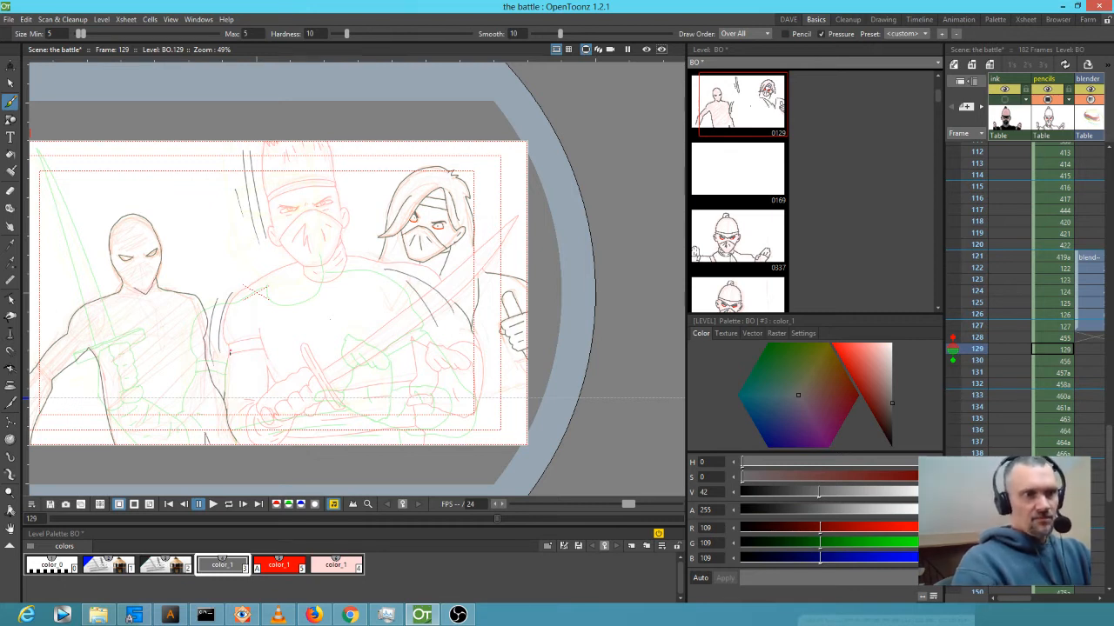
{"action": "mouse_move", "coordinate": [216, 371]}
{"action": "left_mouse_down"}
{"action": "mouse_move", "coordinate": [203, 424]}
{"action": "mouse_move", "coordinate": [183, 418]}
{"action": "mouse_move", "coordinate": [193, 425]}
{"action": "left_mouse_up"}
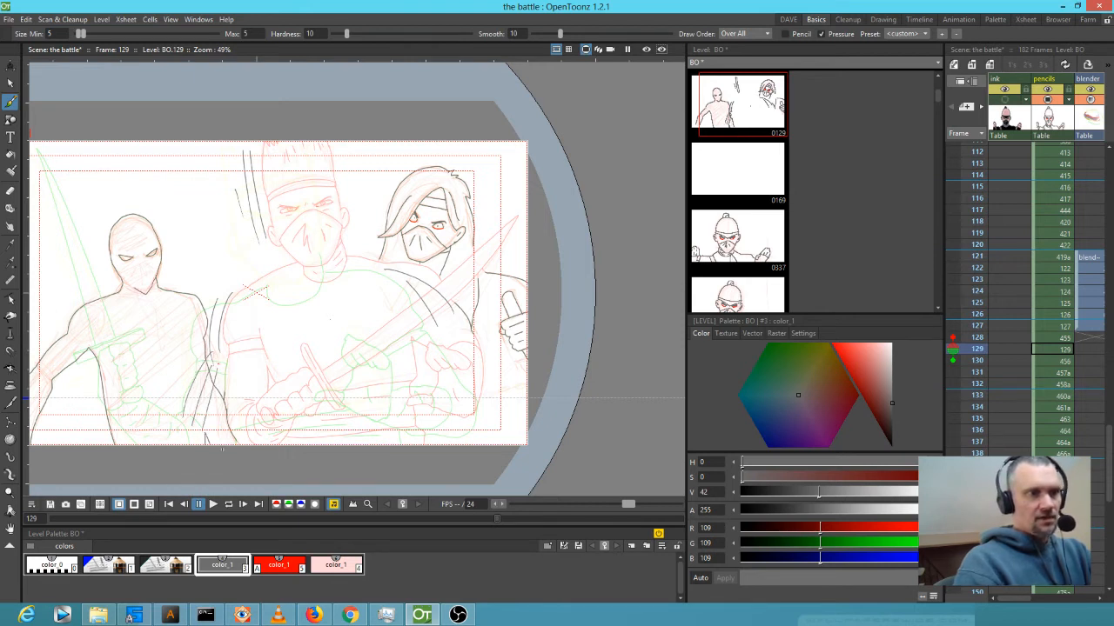
{"action": "left_click_drag", "start_coordinate": [259, 383], "coordinate": [246, 440]}
{"action": "mouse_move", "coordinate": [235, 393]}
{"action": "left_mouse_down"}
{"action": "mouse_move", "coordinate": [214, 443]}
{"action": "mouse_move", "coordinate": [179, 444]}
{"action": "left_mouse_up"}
{"action": "left_click_drag", "start_coordinate": [172, 386], "coordinate": [144, 444]}
{"action": "left_click_drag", "start_coordinate": [166, 381], "coordinate": [135, 441]}
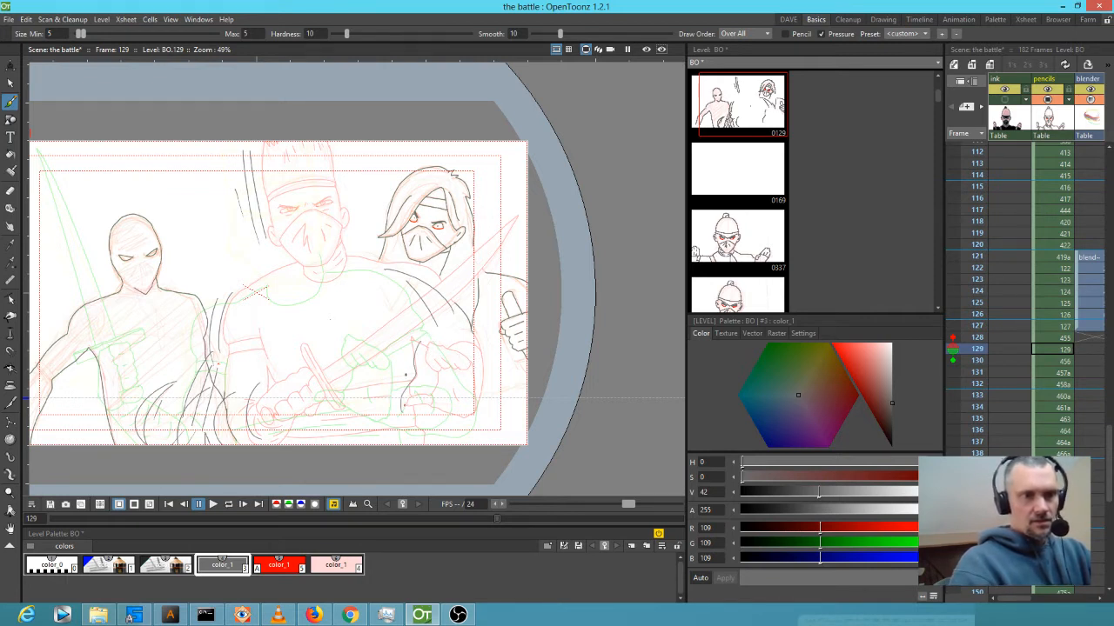
{"action": "mouse_move", "coordinate": [402, 348]}
{"action": "left_mouse_down"}
{"action": "mouse_move", "coordinate": [383, 413]}
{"action": "mouse_move", "coordinate": [370, 400]}
{"action": "left_mouse_up"}
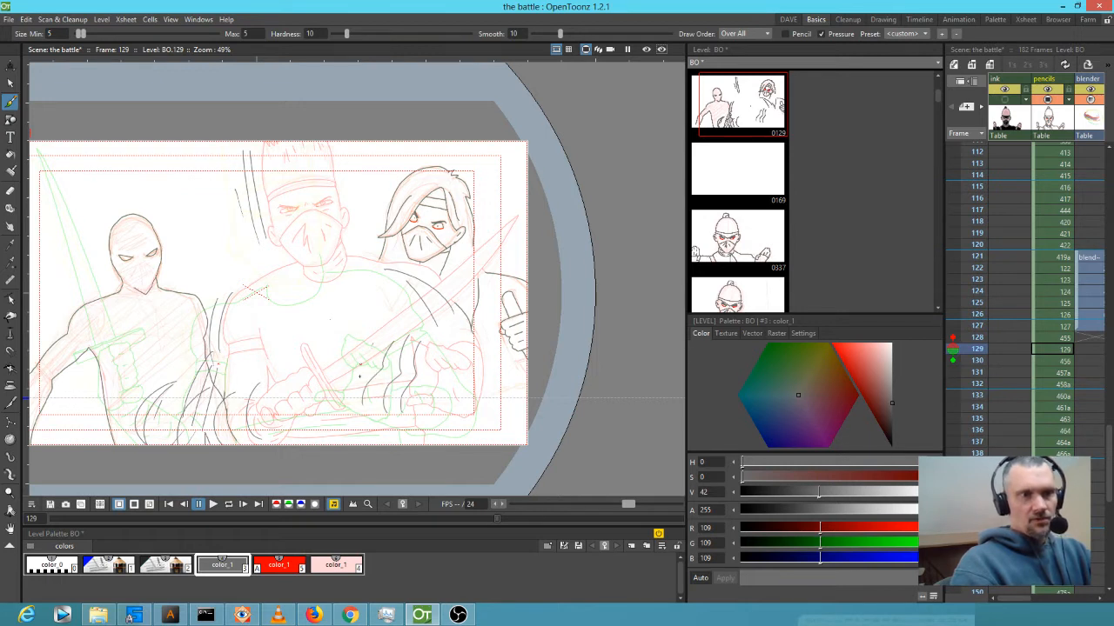
{"action": "mouse_move", "coordinate": [466, 360]}
{"action": "left_mouse_down"}
{"action": "mouse_move", "coordinate": [468, 410]}
{"action": "mouse_move", "coordinate": [443, 430]}
{"action": "left_mouse_up"}
{"action": "left_click_drag", "start_coordinate": [458, 371], "coordinate": [426, 427]}
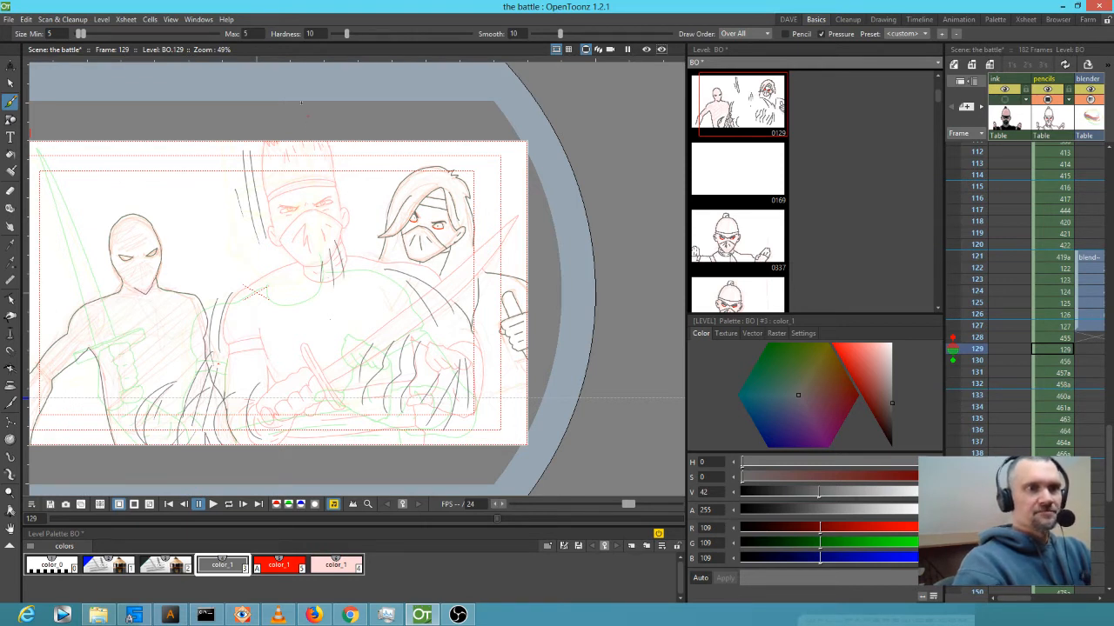
Draw long speed lines through the middle ninja's head, fanning toward the central hands and blade.
{"action": "left_click_drag", "start_coordinate": [335, 143], "coordinate": [326, 236]}
{"action": "mouse_move", "coordinate": [329, 141]}
{"action": "left_mouse_down"}
{"action": "mouse_move", "coordinate": [315, 243]}
{"action": "mouse_move", "coordinate": [306, 233]}
{"action": "left_mouse_up"}
{"action": "left_click_drag", "start_coordinate": [309, 141], "coordinate": [291, 240]}
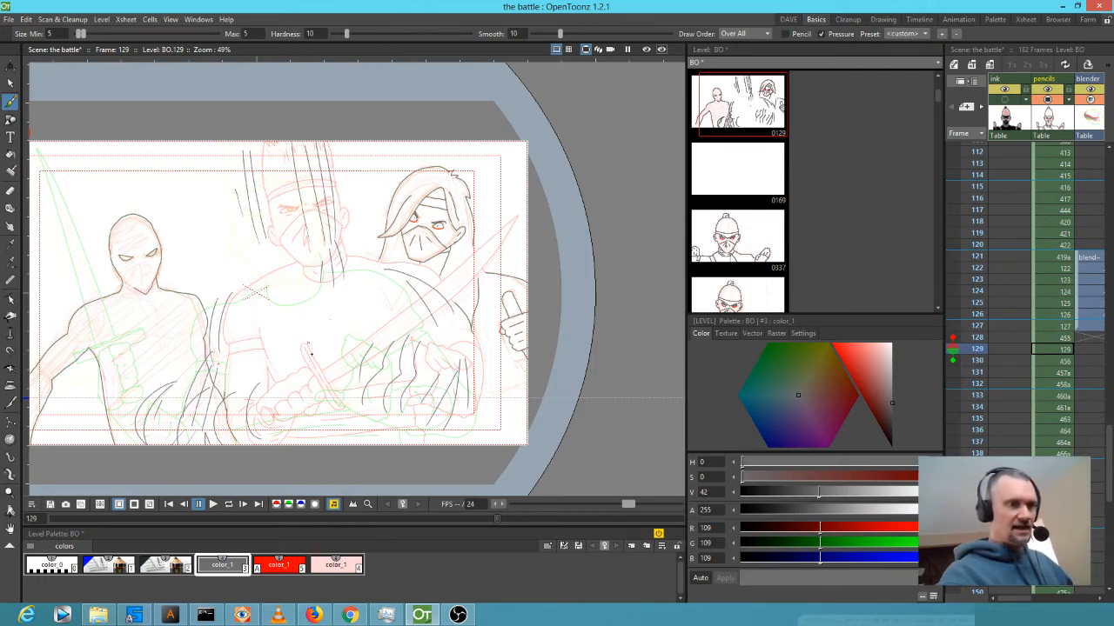
{"action": "left_click_drag", "start_coordinate": [483, 248], "coordinate": [333, 361]}
{"action": "left_click_drag", "start_coordinate": [446, 205], "coordinate": [276, 405]}
{"action": "left_click_drag", "start_coordinate": [377, 142], "coordinate": [272, 410]}
{"action": "left_click_drag", "start_coordinate": [276, 144], "coordinate": [271, 358]}
{"action": "left_click_drag", "start_coordinate": [182, 142], "coordinate": [221, 351]}
{"action": "left_click_drag", "start_coordinate": [116, 142], "coordinate": [197, 346]}
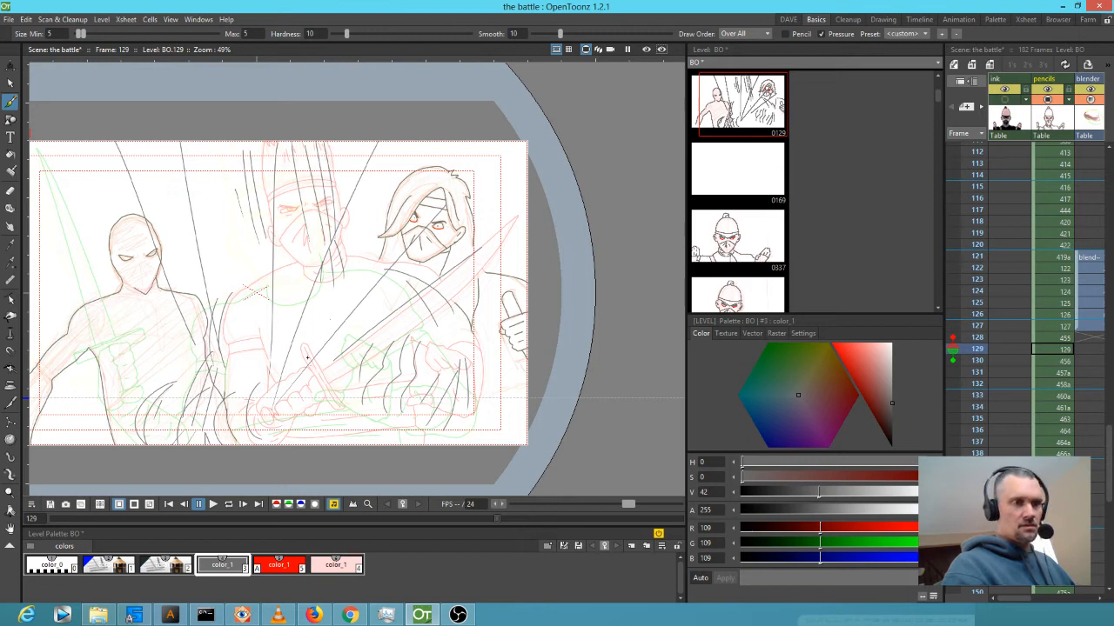
{"action": "mouse_move", "coordinate": [313, 379]}
{"action": "left_mouse_down"}
{"action": "mouse_move", "coordinate": [336, 409]}
{"action": "mouse_move", "coordinate": [240, 345]}
{"action": "left_mouse_up"}
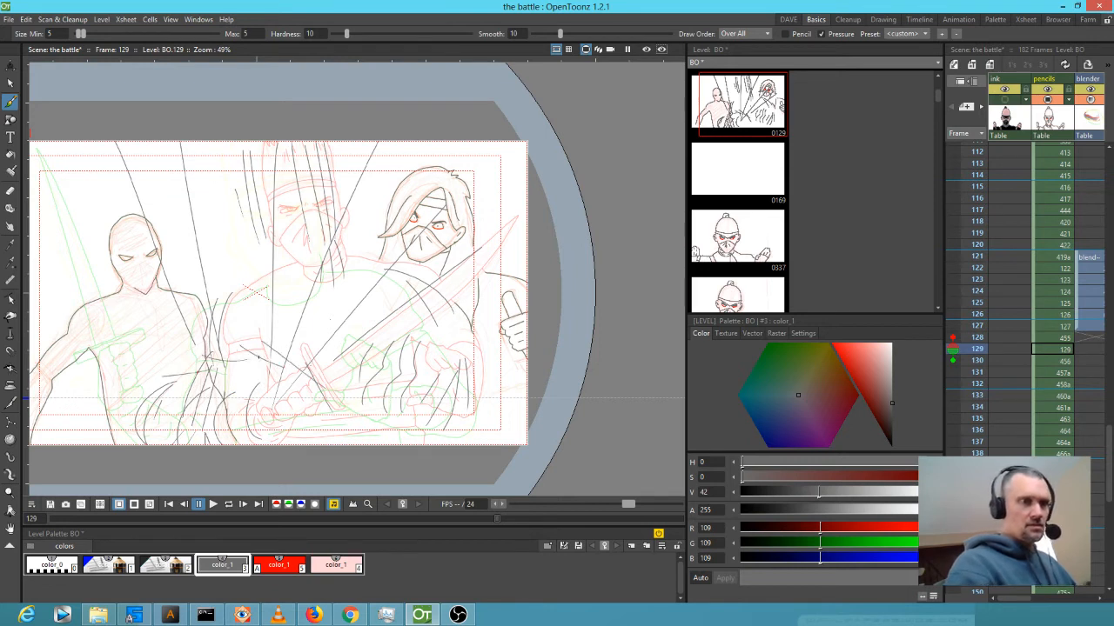
{"action": "left_click_drag", "start_coordinate": [294, 428], "coordinate": [249, 381]}
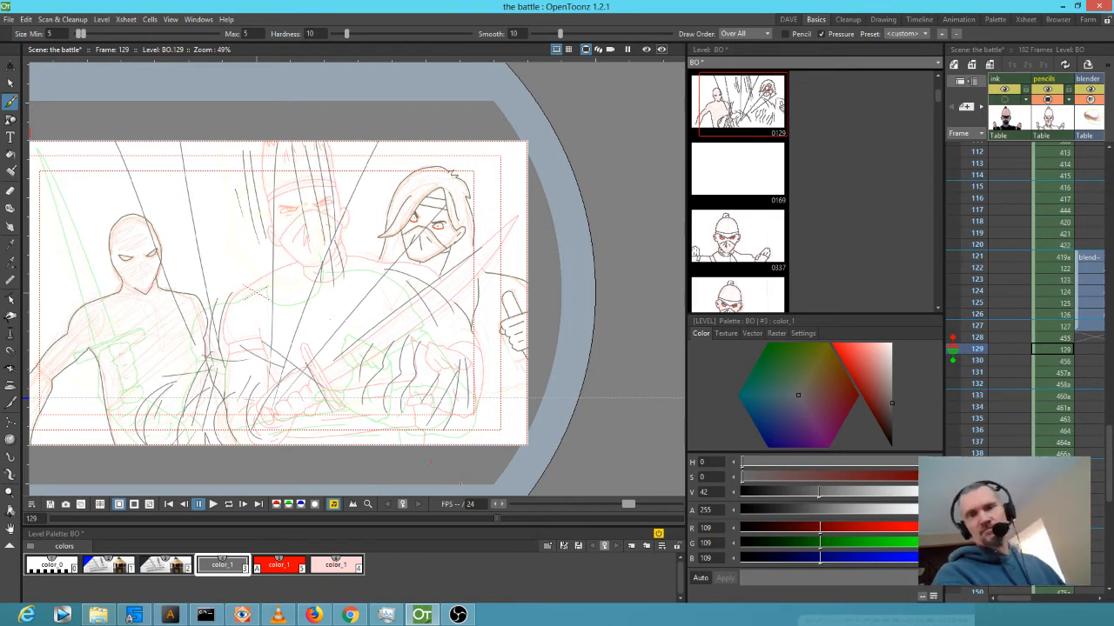
Hide the previous and next onion skins and set a play range from frame 128 to 130.
{"action": "left_click", "coordinate": [951, 338]}
{"action": "left_click", "coordinate": [952, 360]}
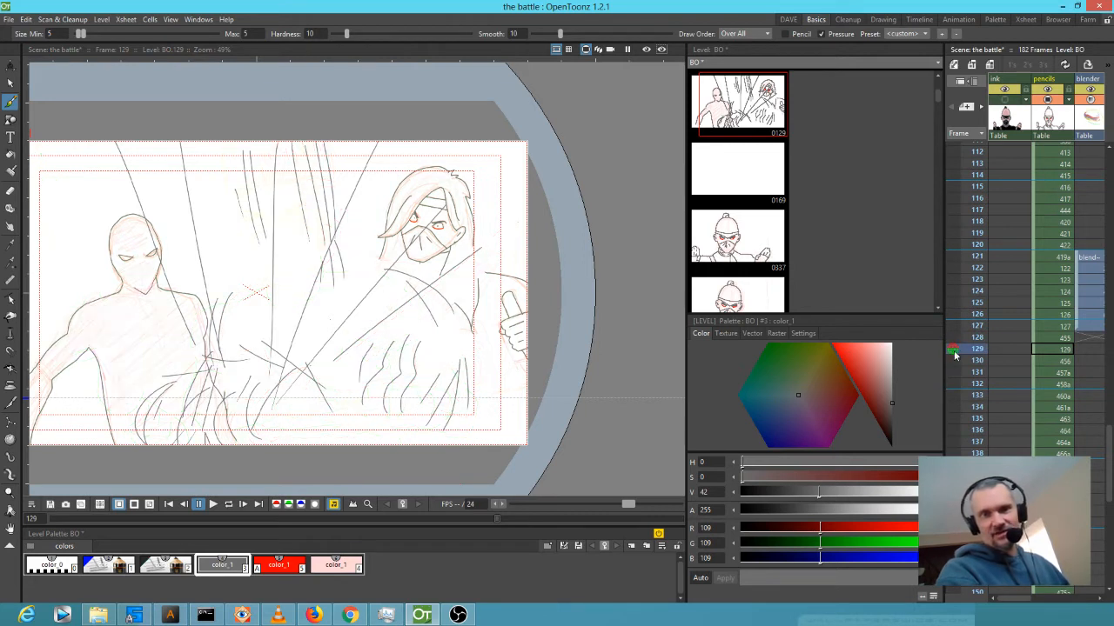
{"action": "left_click", "coordinate": [973, 338]}
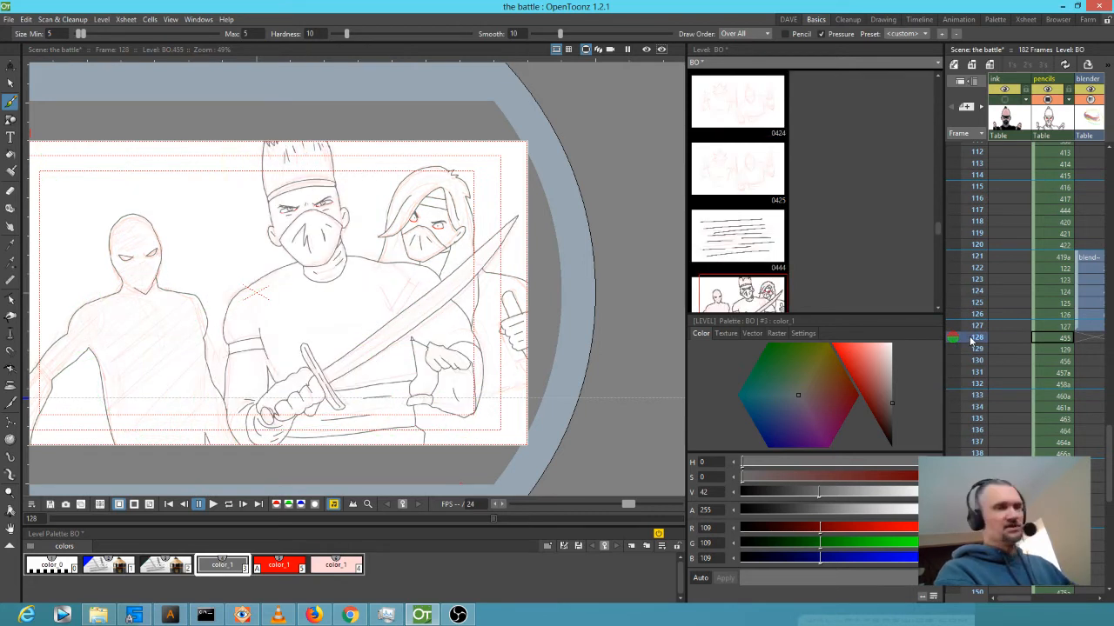
{"action": "right_click", "coordinate": [971, 340]}
{"action": "left_click", "coordinate": [980, 345]}
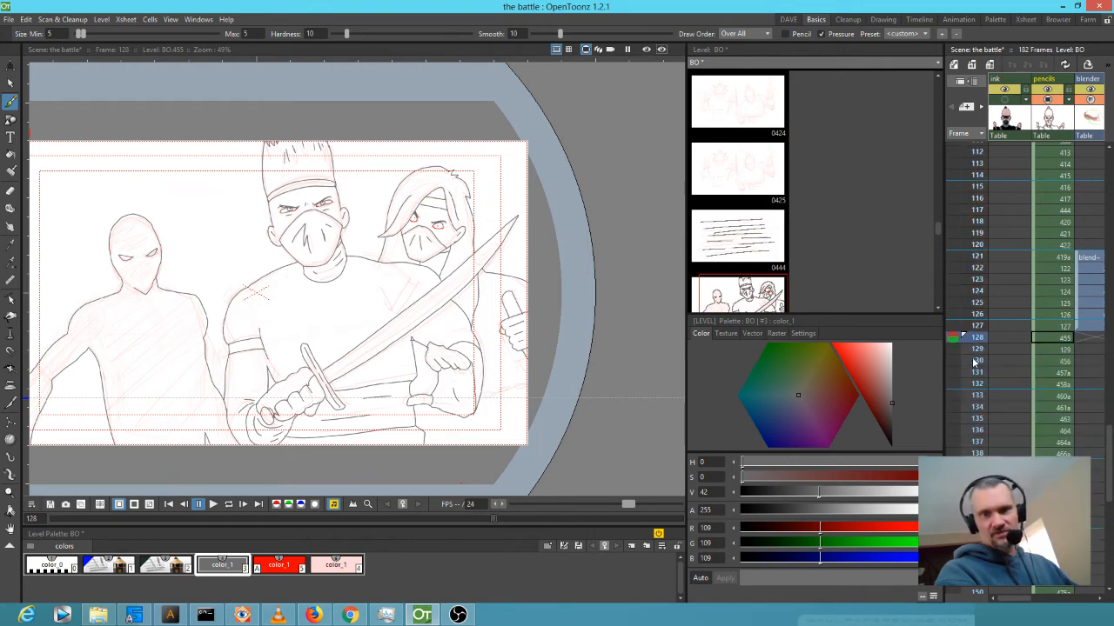
{"action": "left_click", "coordinate": [976, 360]}
{"action": "right_click", "coordinate": [975, 360]}
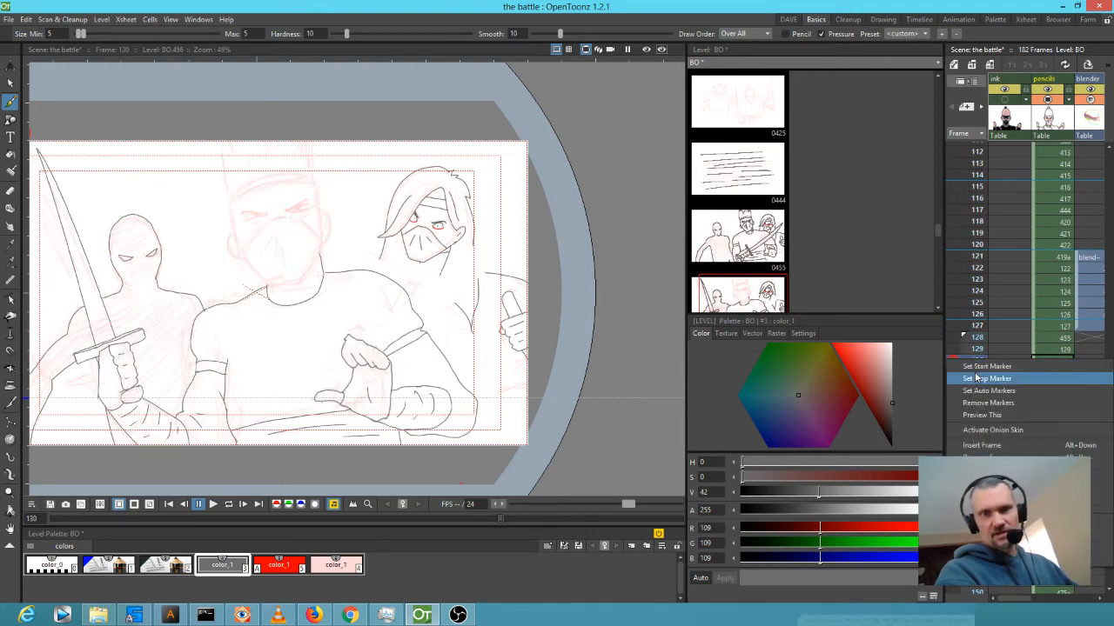
{"action": "left_click", "coordinate": [976, 379]}
Move the play range start to frame 121, then loop-play the range and stop.
{"action": "left_click_drag", "start_coordinate": [964, 337], "coordinate": [964, 330]}
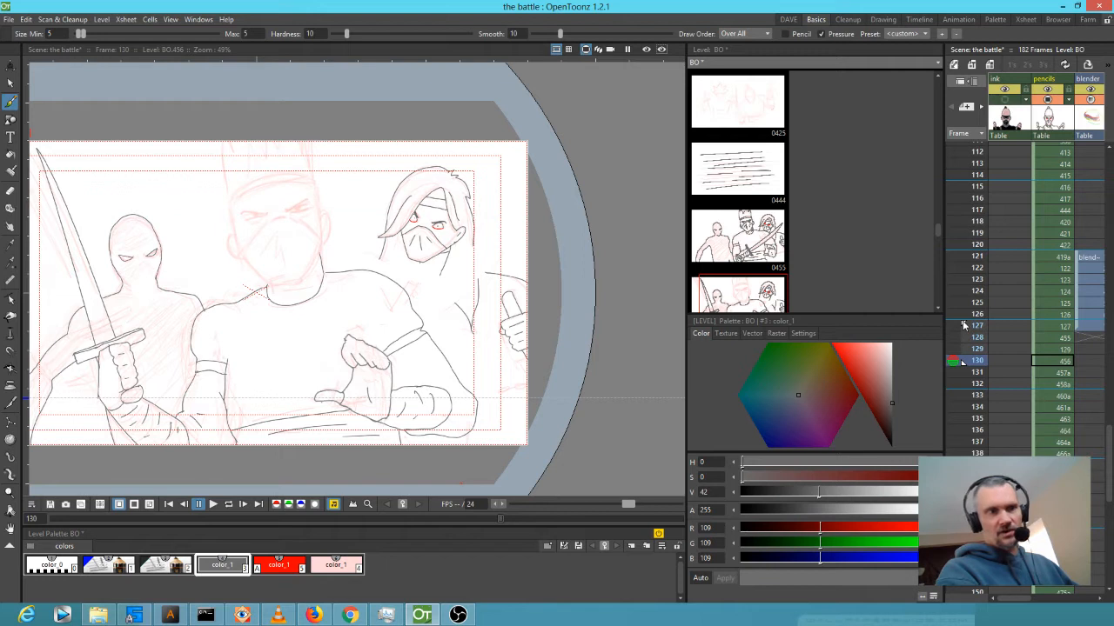
{"action": "left_click", "coordinate": [972, 328]}
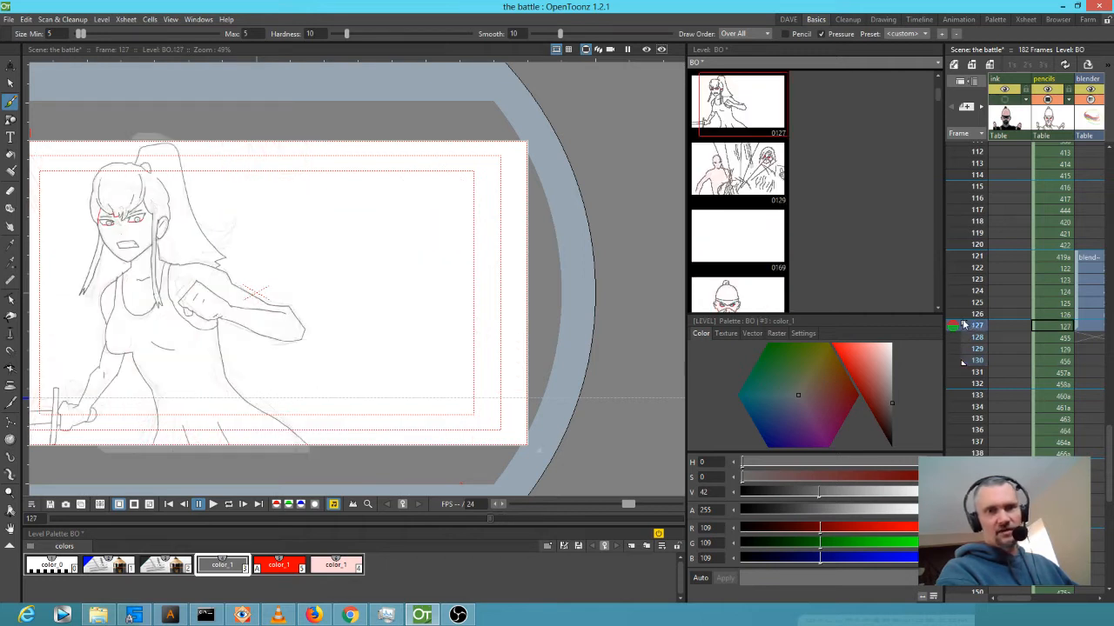
{"action": "left_click_drag", "start_coordinate": [957, 269], "coordinate": [957, 259]}
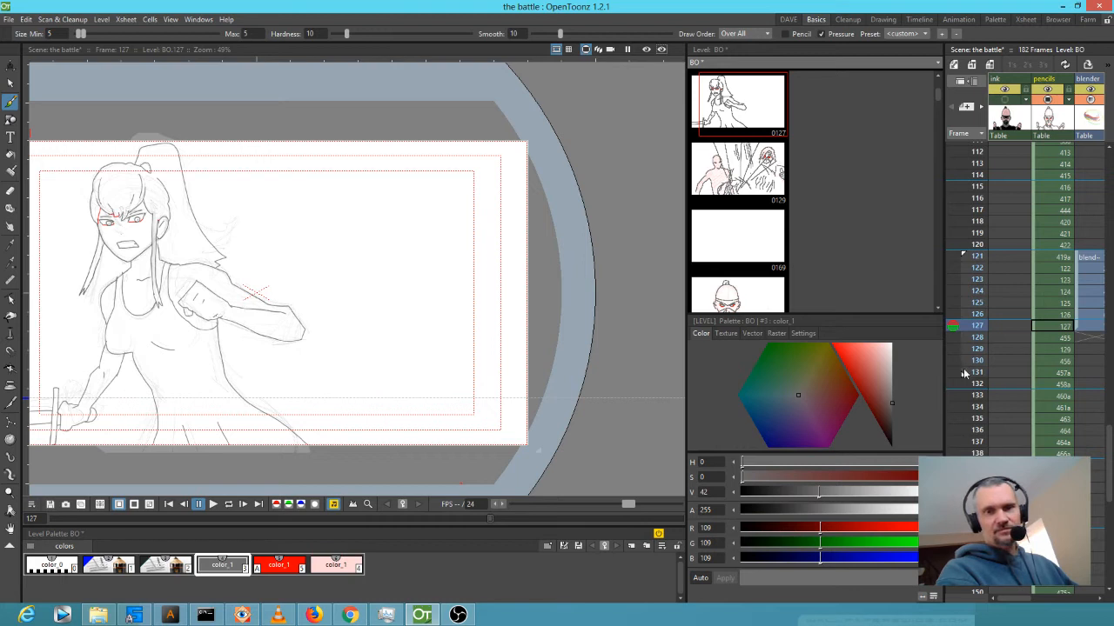
{"action": "left_click", "coordinate": [978, 374]}
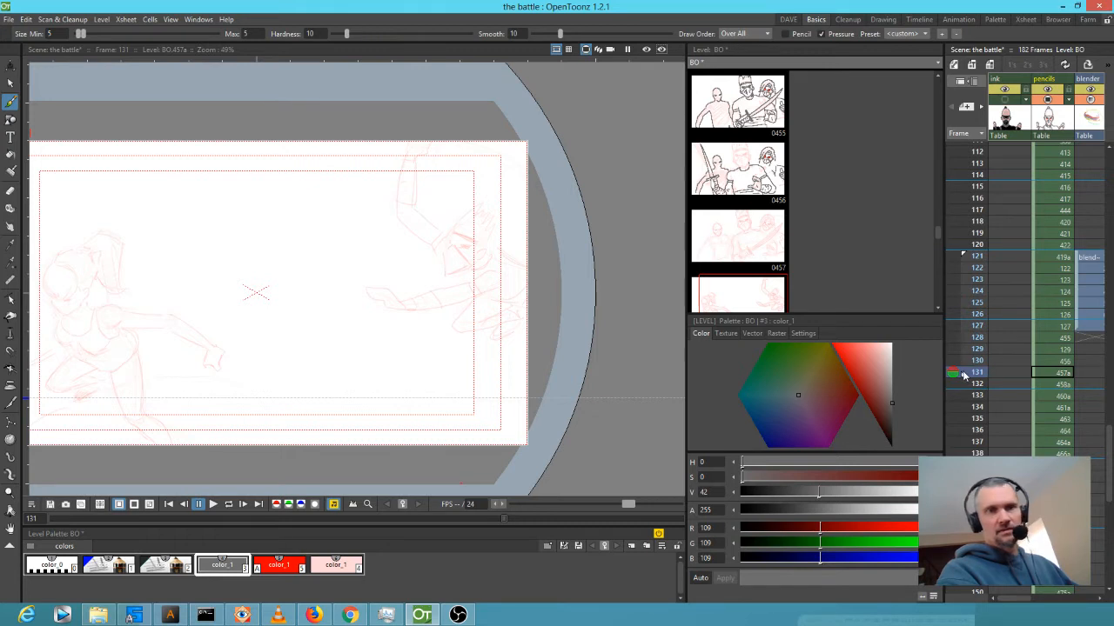
{"action": "left_click", "coordinate": [979, 419]}
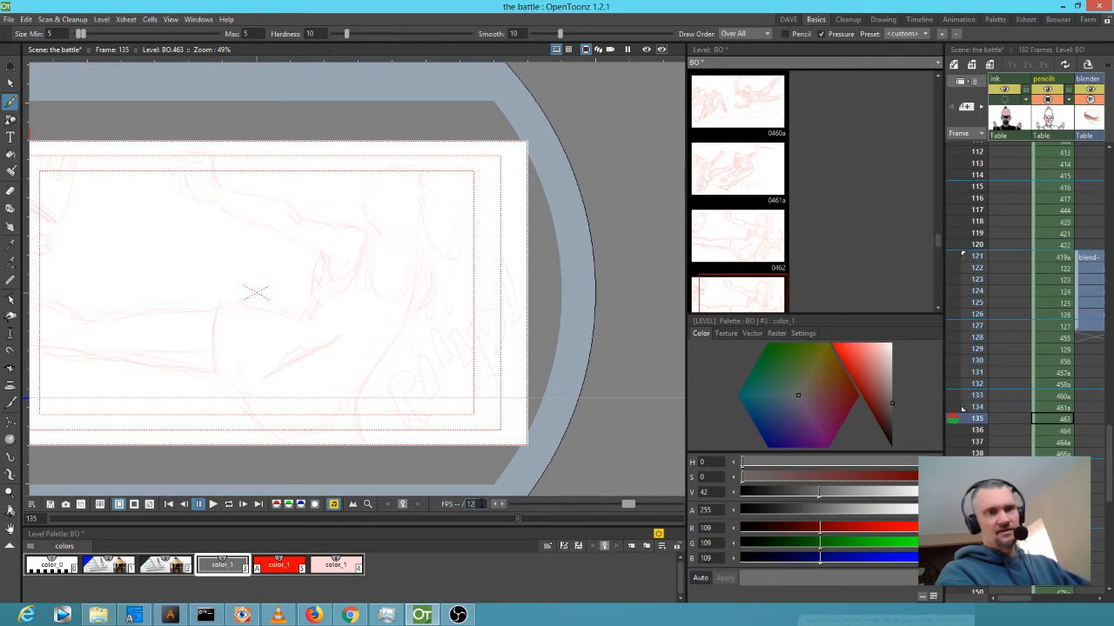
{"action": "left_click", "coordinate": [973, 254]}
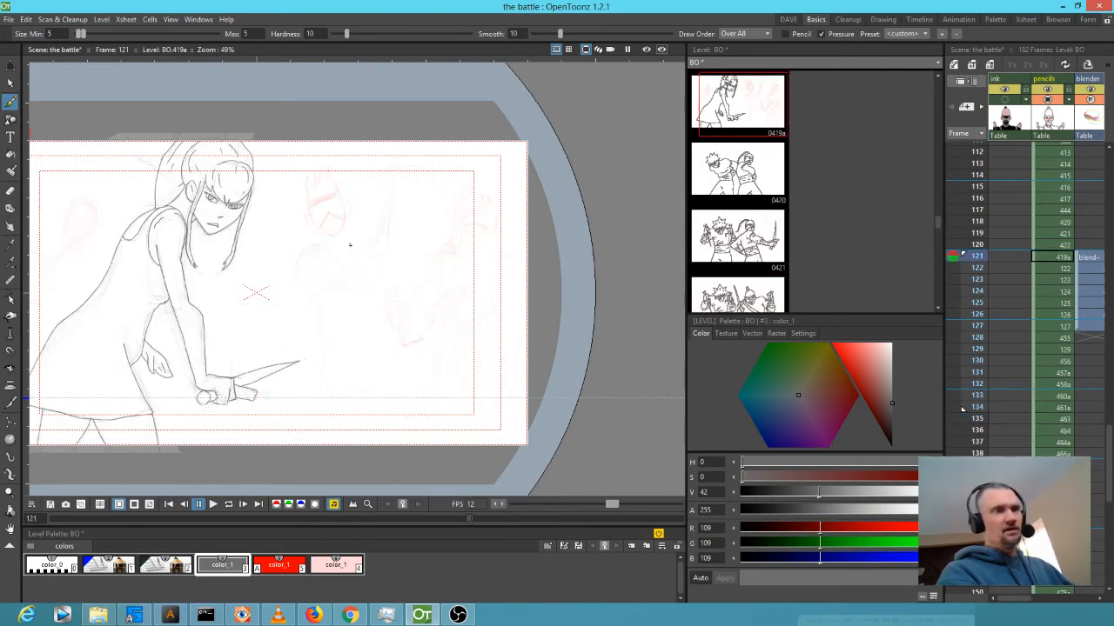
{"action": "scroll", "coordinate": [368, 248], "scroll_direction": "down", "scroll_amount": 1}
{"action": "left_click_drag", "start_coordinate": [368, 248], "coordinate": [390, 245]}
{"action": "key", "text": "l"}
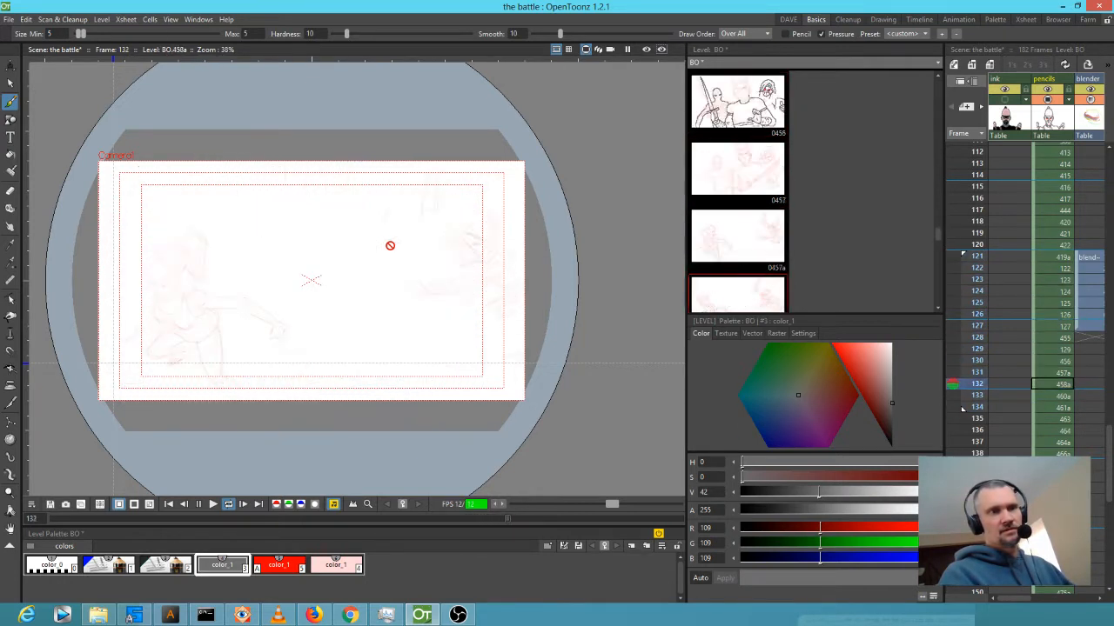
{"action": "key", "text": "l"}
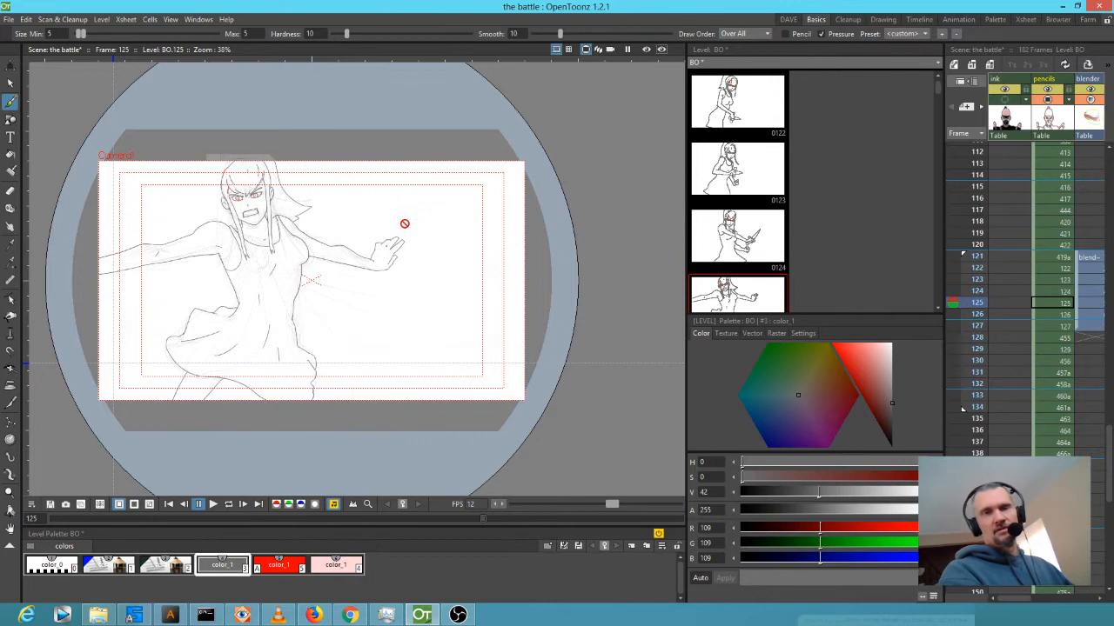
Set the red rough style #2's alpha to 0 and replay the loop.
{"action": "left_click", "coordinate": [165, 565]}
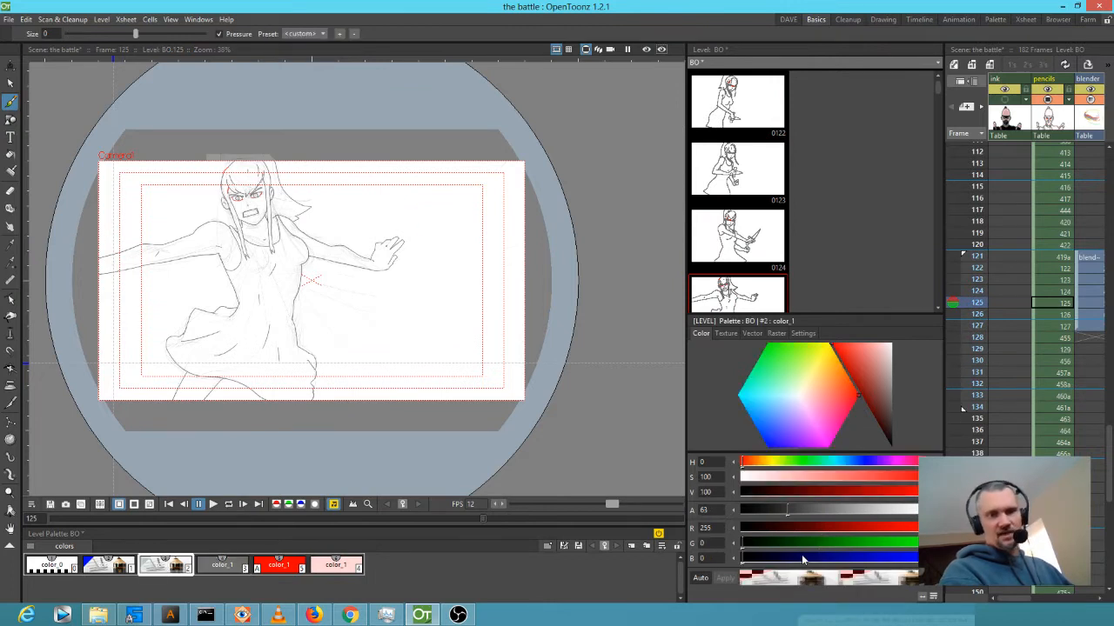
{"action": "left_click_drag", "start_coordinate": [790, 508], "coordinate": [731, 510]}
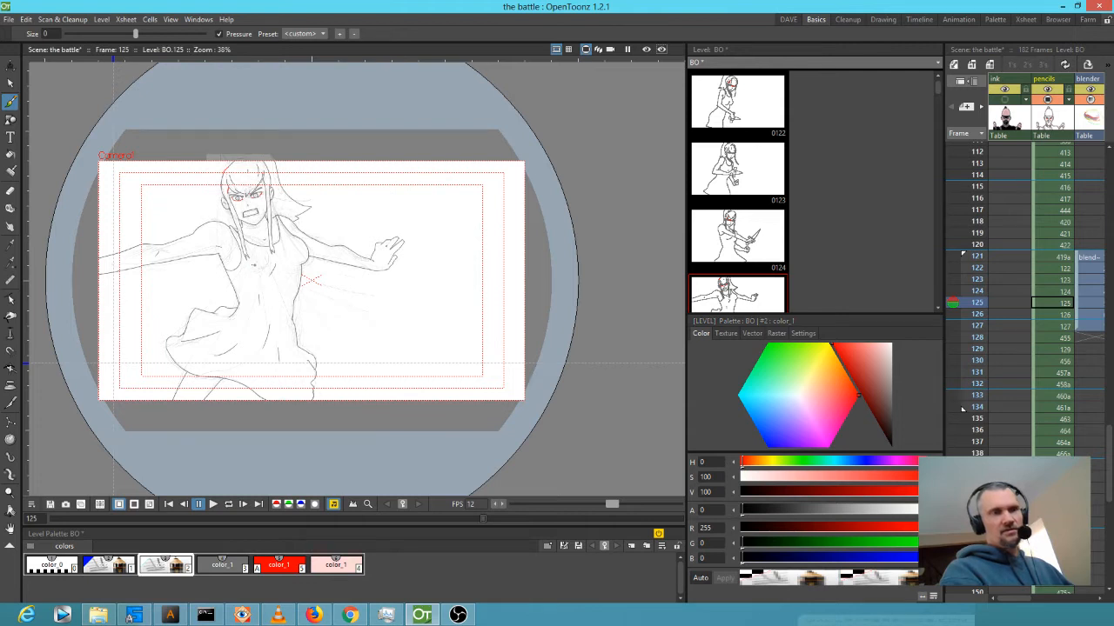
{"action": "key", "text": "l"}
{"action": "key", "text": "l"}
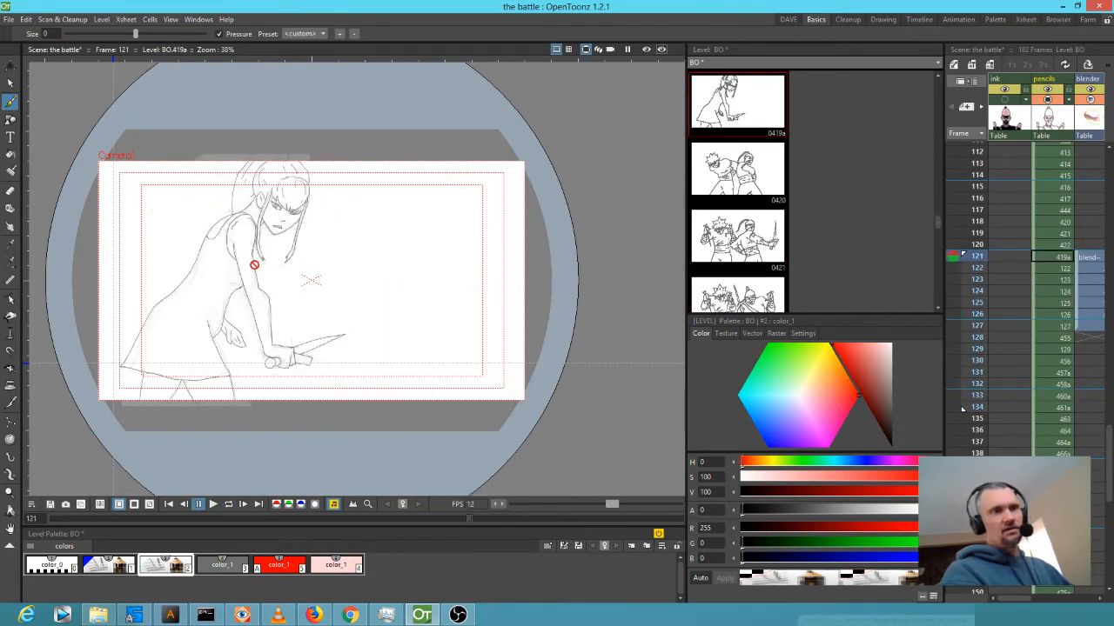
Step through frames 128, 129 and 130 to check the clean ink.
{"action": "left_click", "coordinate": [952, 221]}
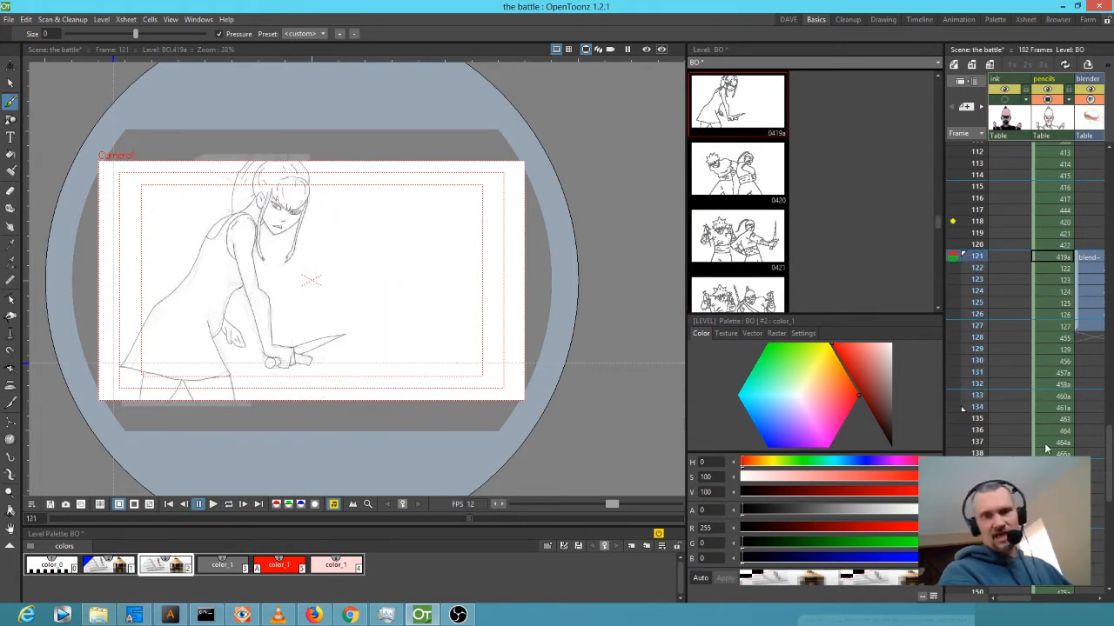
{"action": "left_click", "coordinate": [1052, 348]}
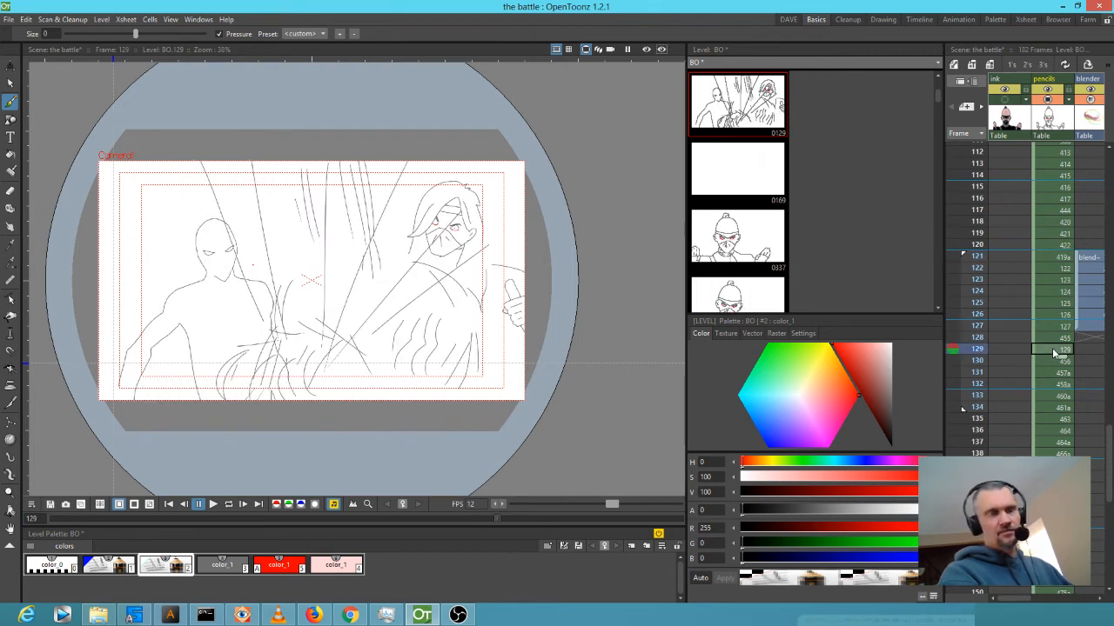
{"action": "key", "text": "Up"}
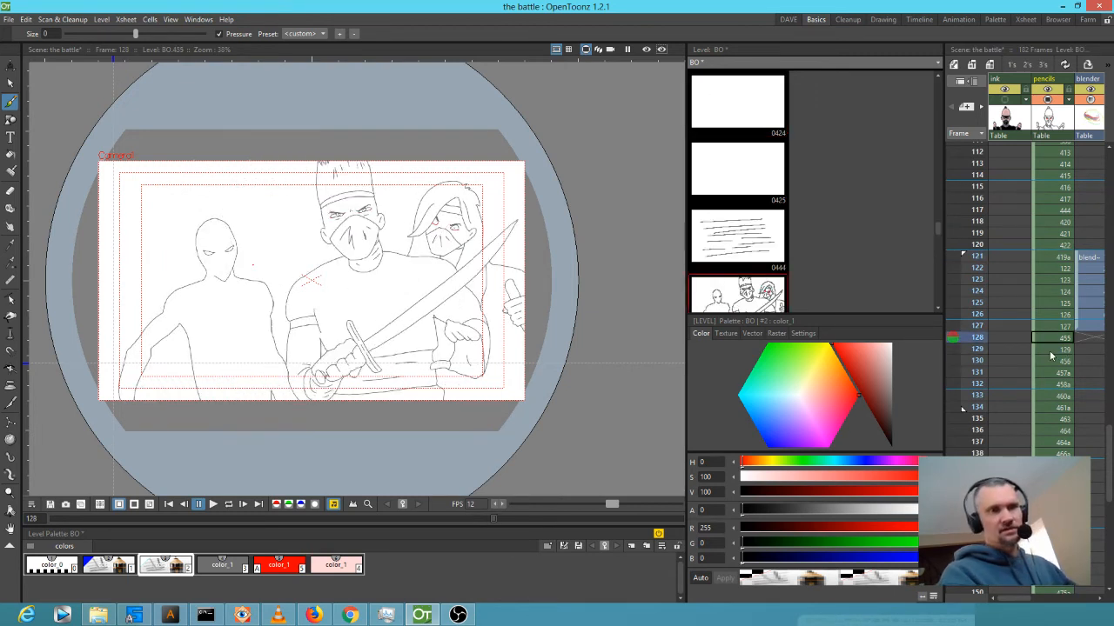
{"action": "key", "text": "Down"}
{"action": "key", "text": "Down"}
{"action": "key", "text": "Down"}
{"action": "key", "text": "Up"}
{"action": "key", "text": "Up"}
{"action": "key", "text": "Up"}
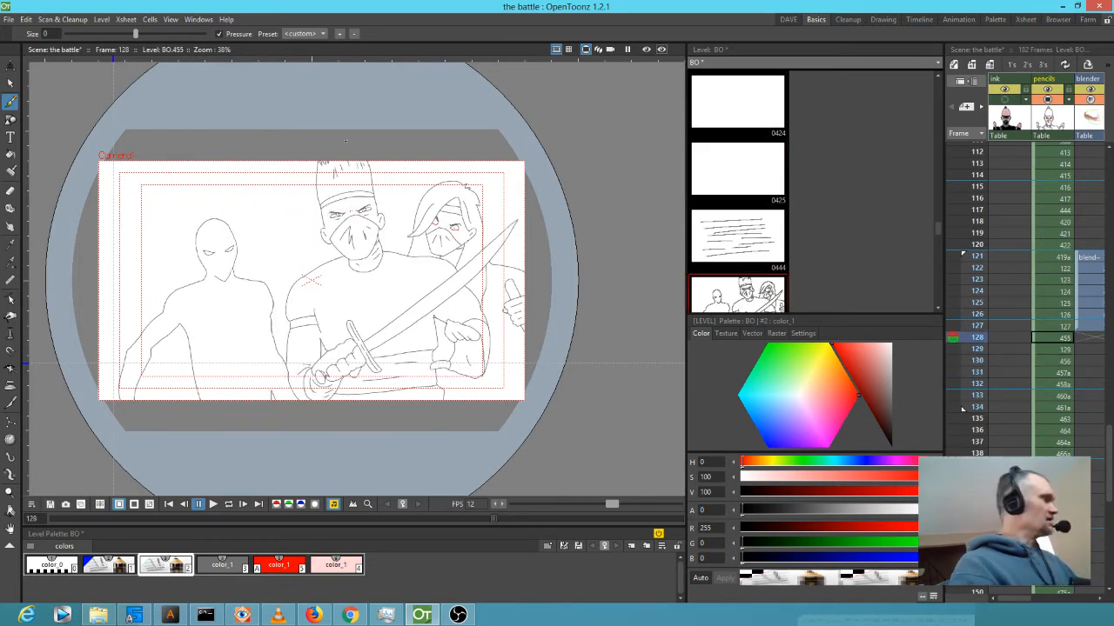
Lasso the middle ninja's head on frame 128 and paste it into frame 130.
{"action": "key", "text": "s"}
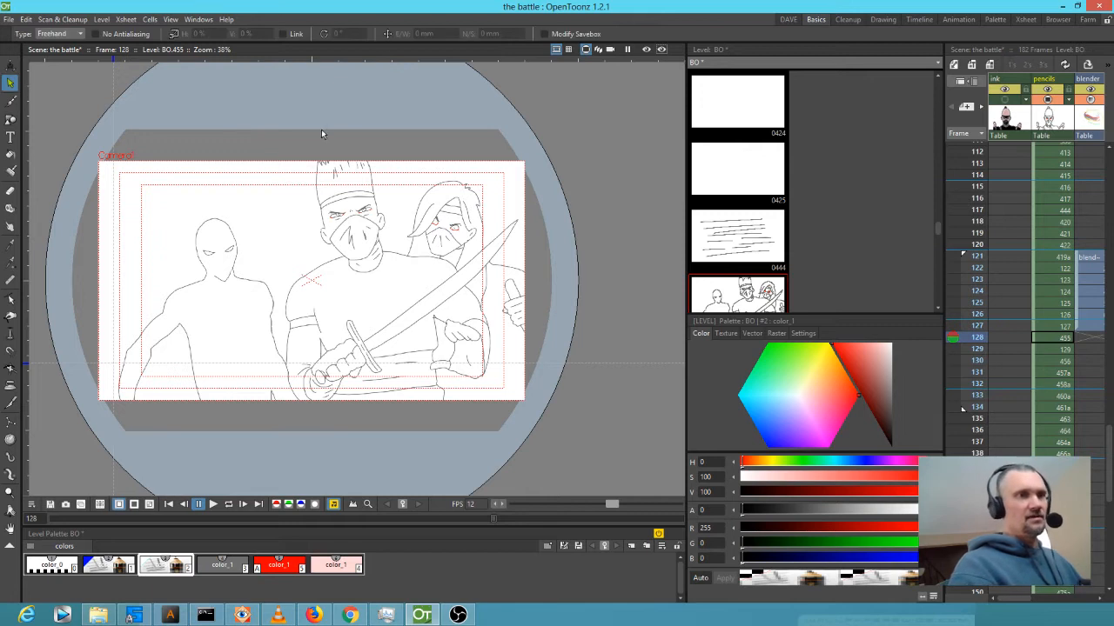
{"action": "mouse_move", "coordinate": [297, 161]}
{"action": "left_mouse_down"}
{"action": "mouse_move", "coordinate": [300, 253]}
{"action": "mouse_move", "coordinate": [383, 278]}
{"action": "mouse_move", "coordinate": [392, 148]}
{"action": "mouse_move", "coordinate": [314, 162]}
{"action": "left_mouse_up"}
{"action": "key", "text": "period"}
{"action": "key", "text": "period"}
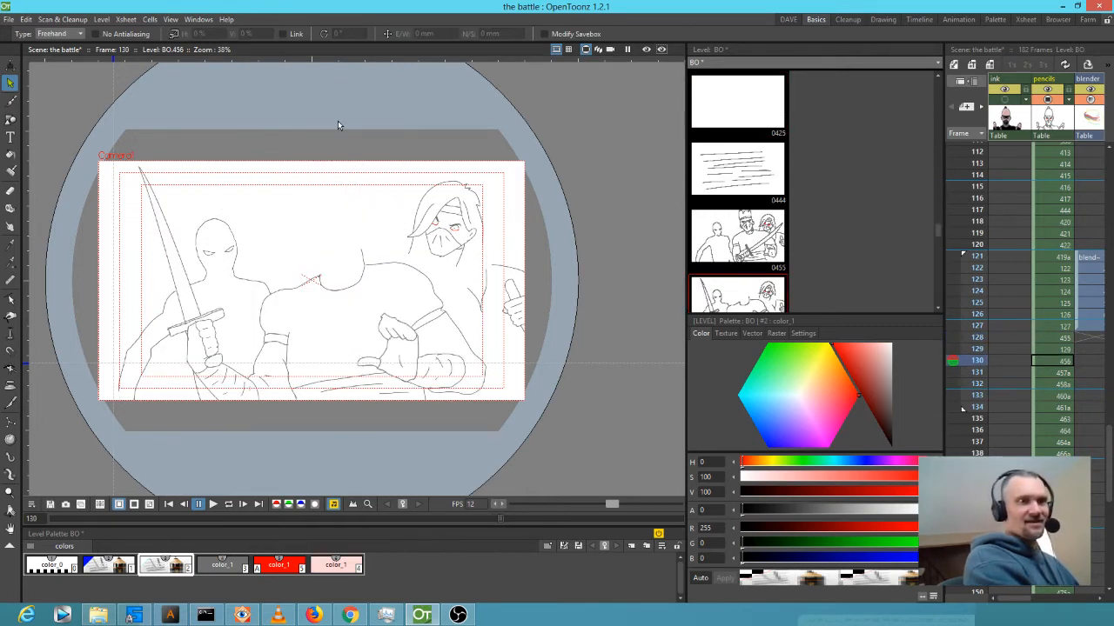
{"action": "key", "text": "ctrl+v"}
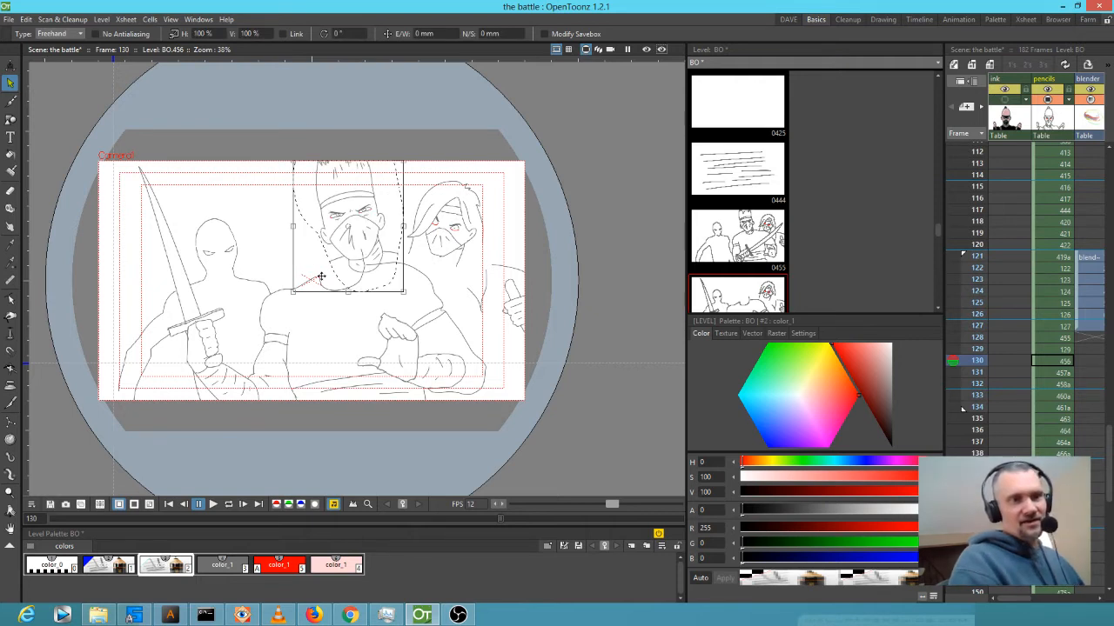
Scale the pasted head to about 121%, rotate it -3.73° and position it on the body.
{"action": "left_click_drag", "start_coordinate": [292, 292], "coordinate": [271, 302]}
{"action": "left_click_drag", "start_coordinate": [397, 279], "coordinate": [377, 285]}
{"action": "left_click_drag", "start_coordinate": [384, 165], "coordinate": [393, 154]}
{"action": "left_click_drag", "start_coordinate": [356, 213], "coordinate": [352, 216]}
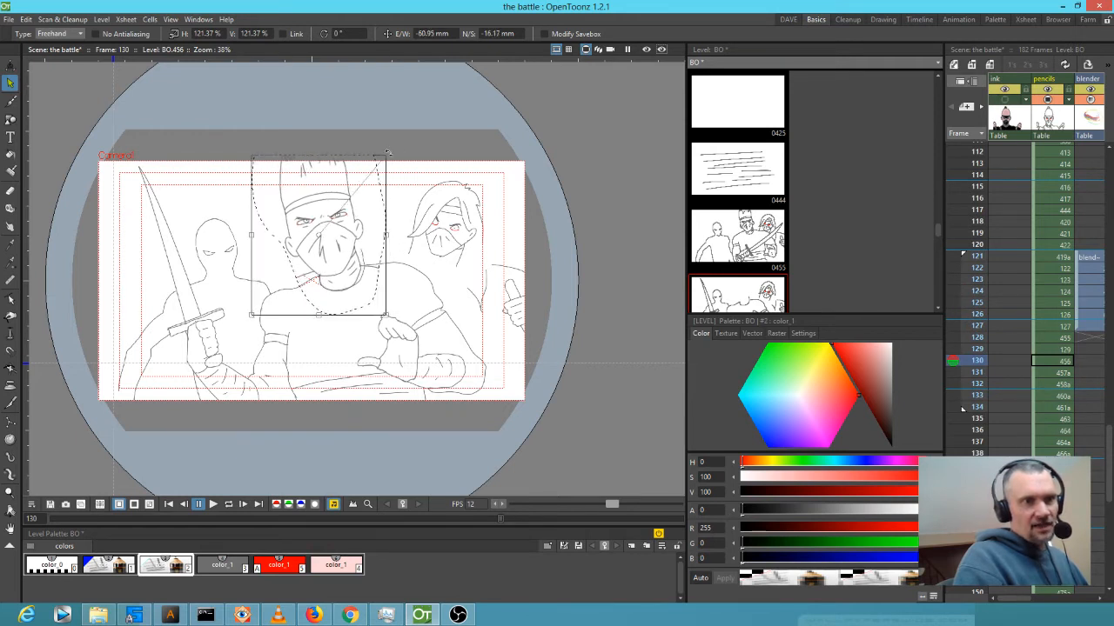
{"action": "left_click_drag", "start_coordinate": [388, 152], "coordinate": [393, 157]}
{"action": "left_click_drag", "start_coordinate": [334, 209], "coordinate": [337, 209]}
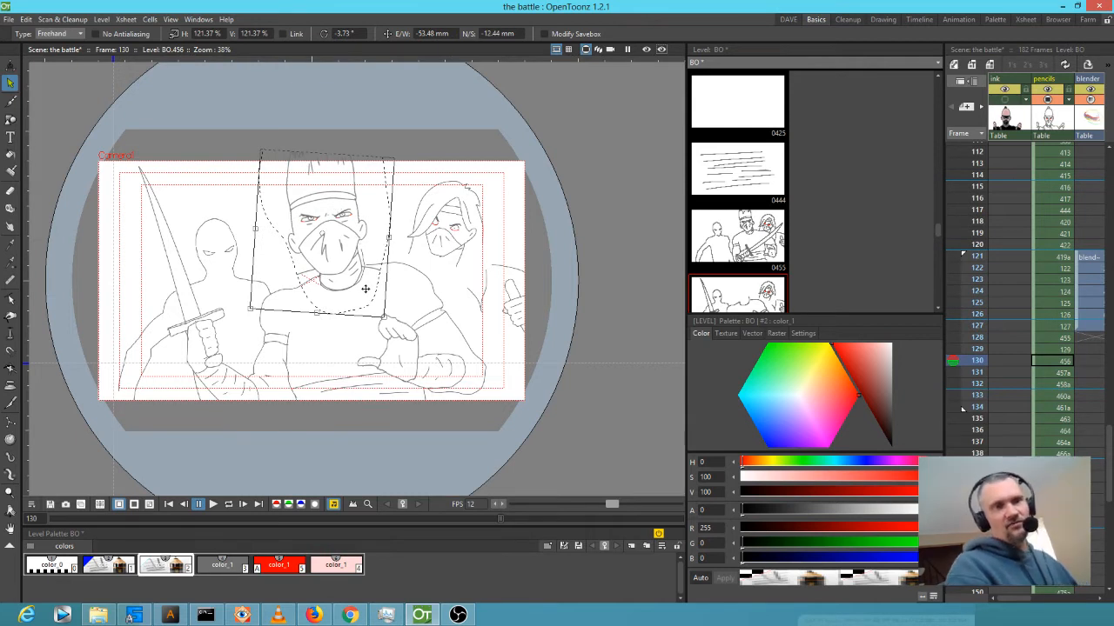
Flip between frames 128, 129 and 130 to compare the smear.
{"action": "key", "text": "comma"}
{"action": "key", "text": "comma"}
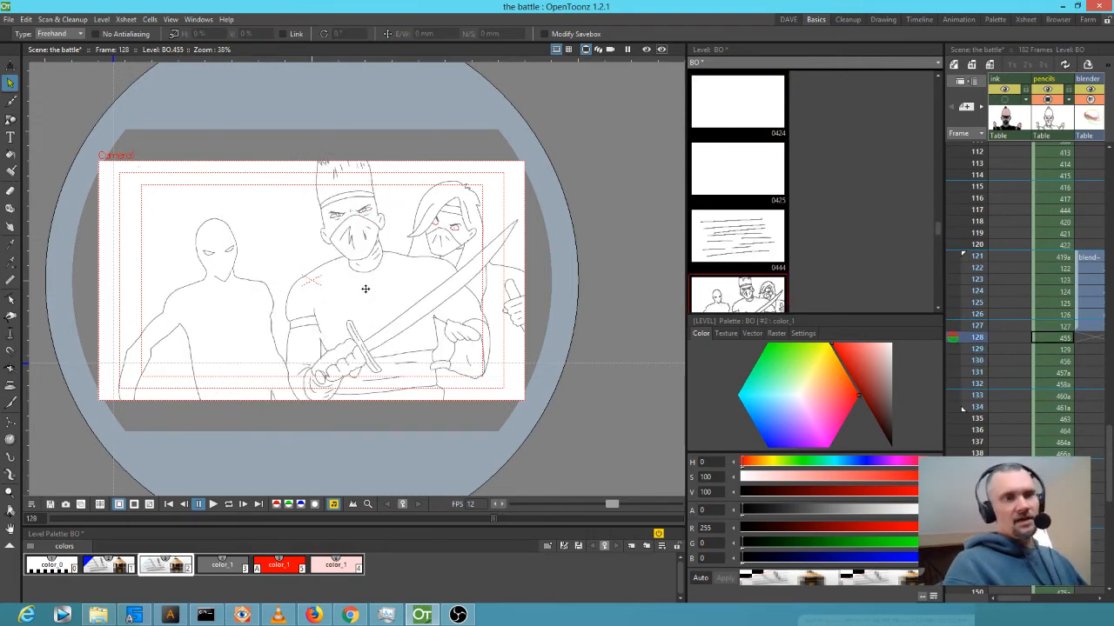
{"action": "key", "text": "period"}
{"action": "key", "text": "period"}
{"action": "key", "text": "comma"}
{"action": "key", "text": "period"}
{"action": "key", "text": "comma"}
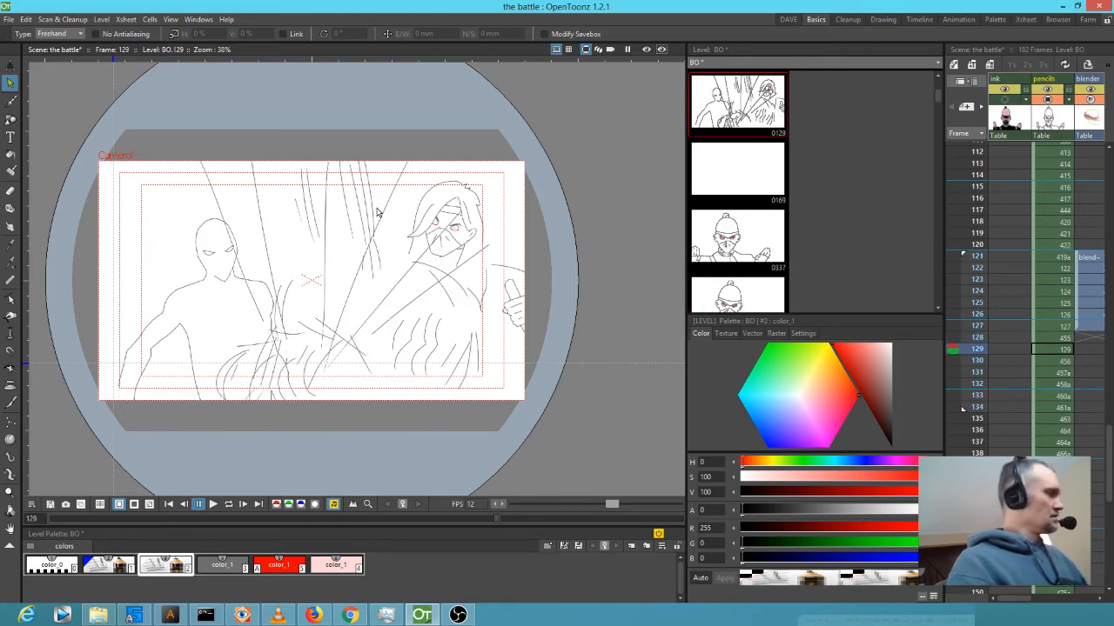
Brush four looping grey smear strokes in style #3 around frame 129's top centre, then loop-play the sequence.
{"action": "key", "text": "b"}
{"action": "left_click", "coordinate": [221, 566]}
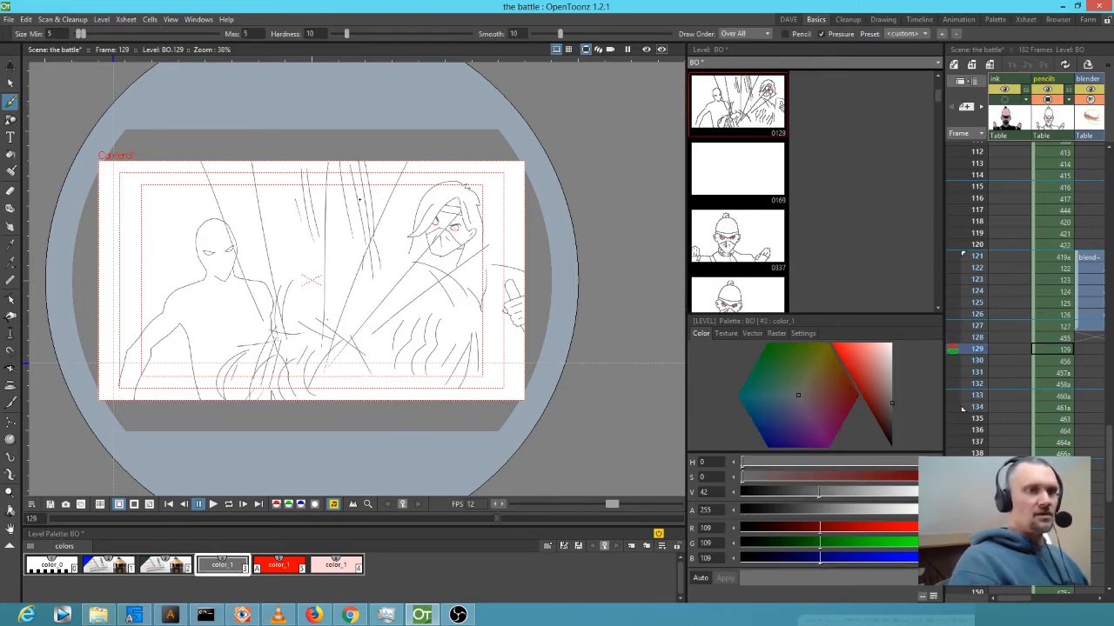
{"action": "mouse_move", "coordinate": [340, 163]}
{"action": "left_mouse_down"}
{"action": "mouse_move", "coordinate": [383, 231]}
{"action": "mouse_move", "coordinate": [345, 262]}
{"action": "mouse_move", "coordinate": [381, 167]}
{"action": "left_mouse_up"}
{"action": "mouse_move", "coordinate": [341, 161]}
{"action": "left_mouse_down"}
{"action": "mouse_move", "coordinate": [327, 220]}
{"action": "mouse_move", "coordinate": [375, 253]}
{"action": "left_mouse_up"}
{"action": "mouse_move", "coordinate": [351, 162]}
{"action": "left_mouse_down"}
{"action": "mouse_move", "coordinate": [283, 282]}
{"action": "mouse_move", "coordinate": [289, 161]}
{"action": "left_mouse_up"}
{"action": "mouse_move", "coordinate": [351, 253]}
{"action": "left_mouse_down"}
{"action": "mouse_move", "coordinate": [357, 190]}
{"action": "mouse_move", "coordinate": [299, 314]}
{"action": "left_mouse_up"}
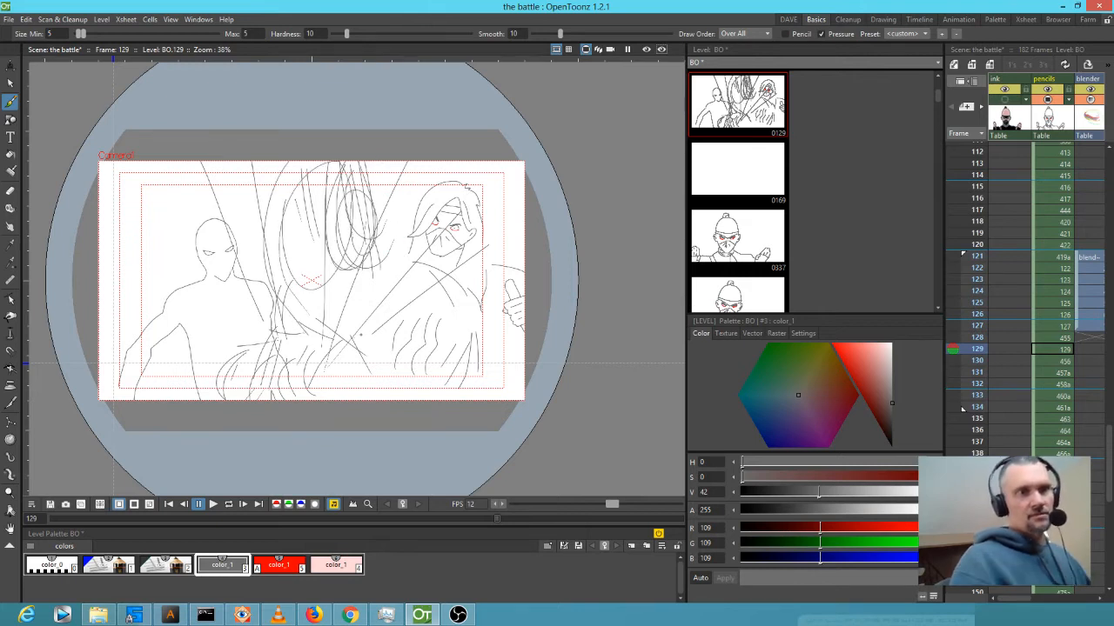
{"action": "key", "text": "l"}
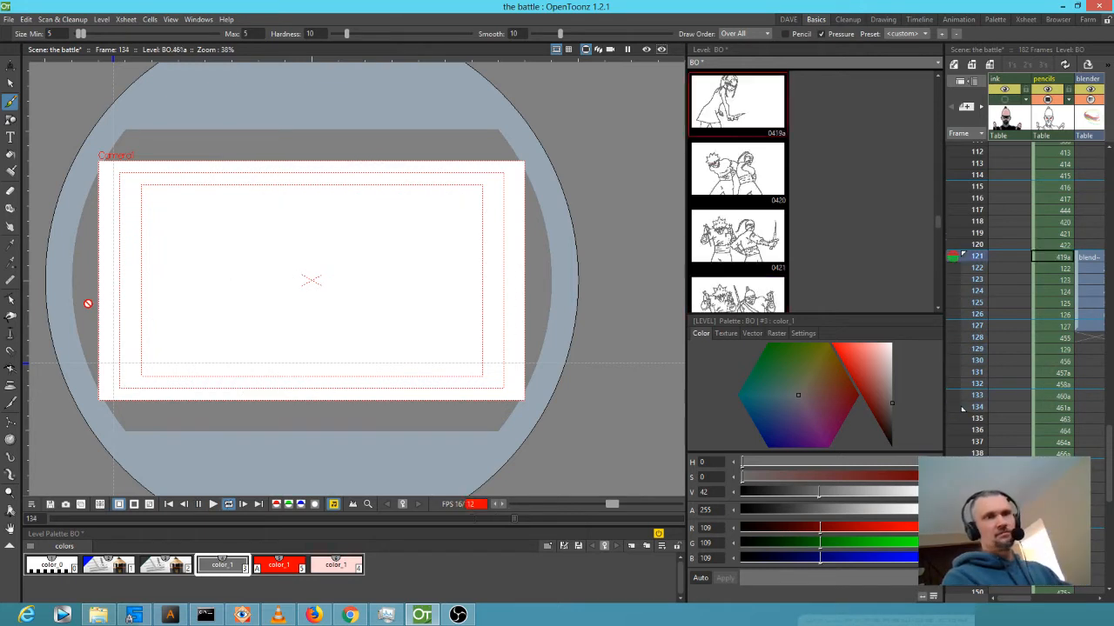
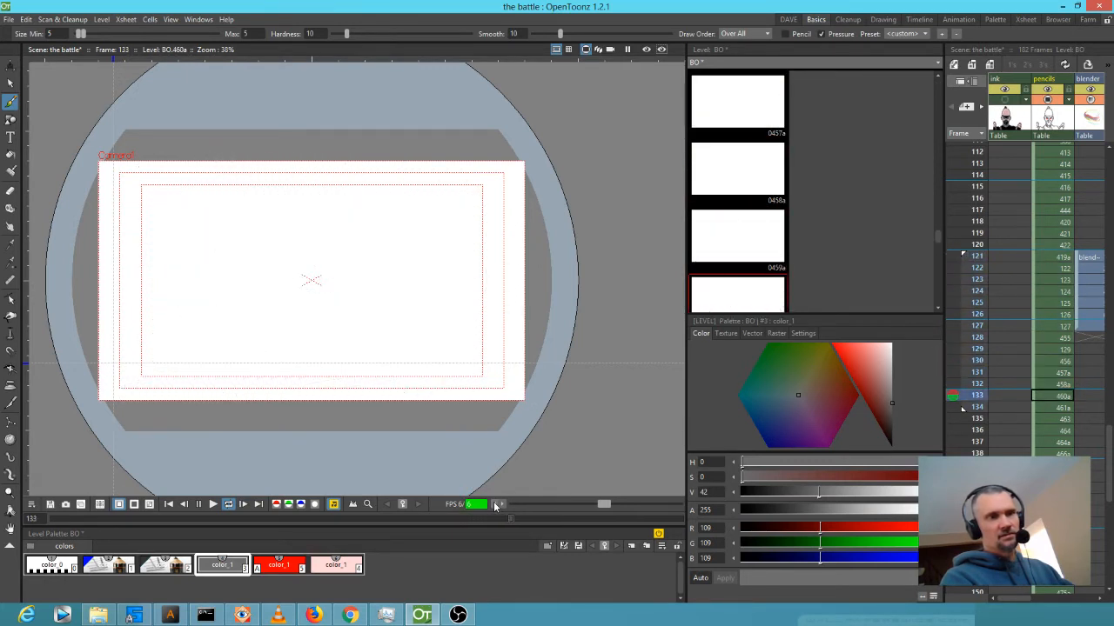
Stop playback, step through frames 130–136, then loop-play from frame 130 and stop again.
{"action": "left_click", "coordinate": [976, 384]}
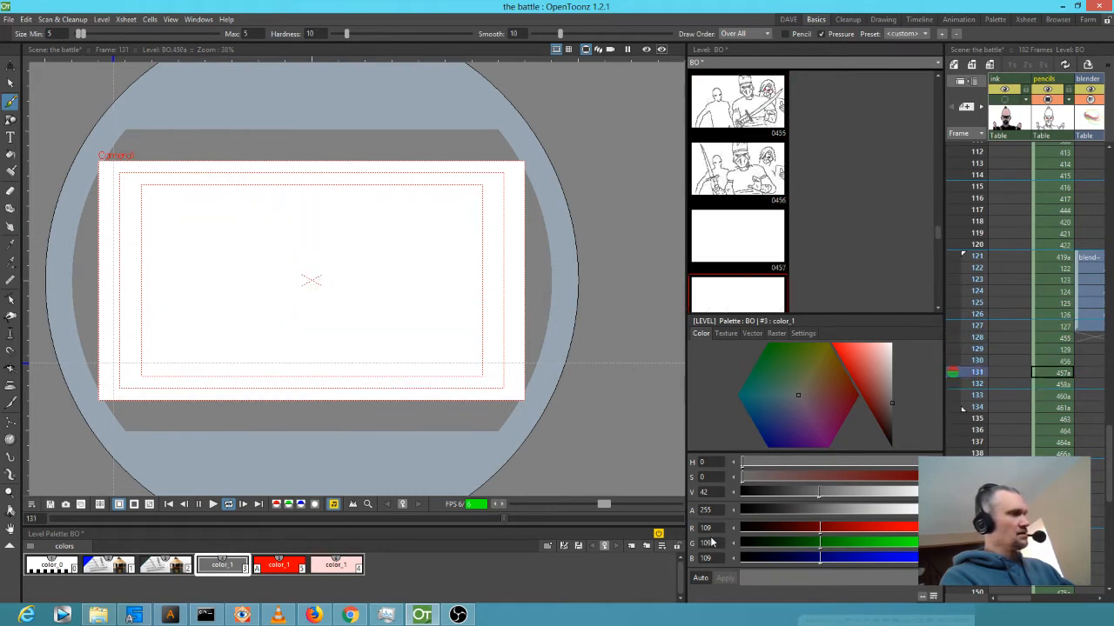
{"action": "left_click", "coordinate": [977, 363]}
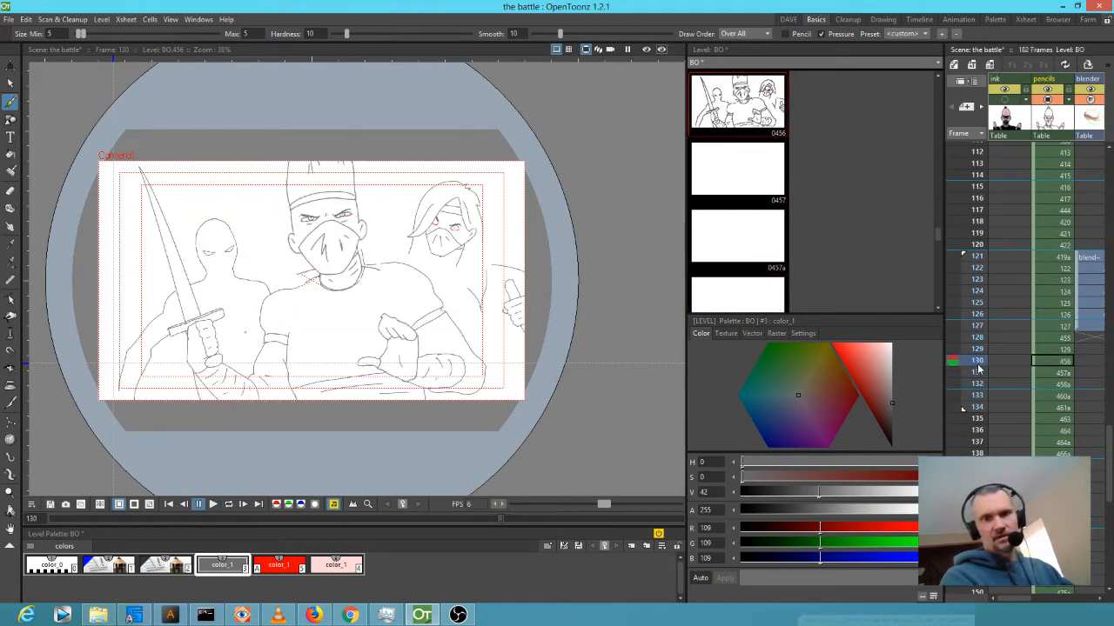
{"action": "left_click", "coordinate": [977, 384]}
{"action": "left_click", "coordinate": [977, 398]}
{"action": "mouse_move", "coordinate": [976, 397]}
{"action": "left_mouse_down"}
{"action": "mouse_move", "coordinate": [976, 435]}
{"action": "mouse_move", "coordinate": [977, 362]}
{"action": "mouse_move", "coordinate": [977, 373]}
{"action": "left_mouse_up"}
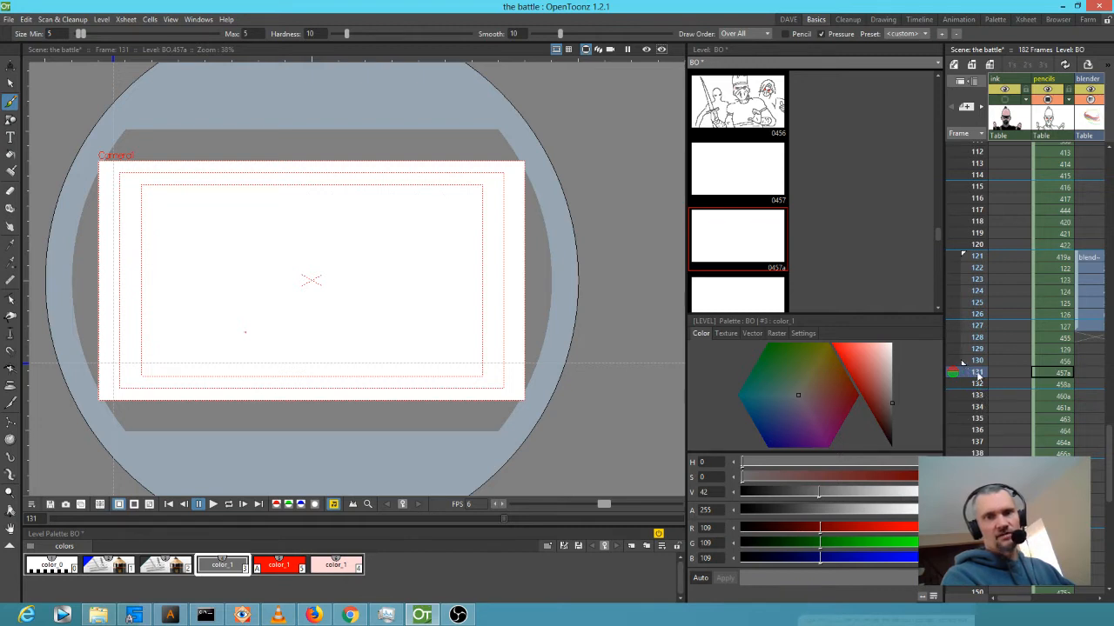
{"action": "left_click", "coordinate": [976, 361]}
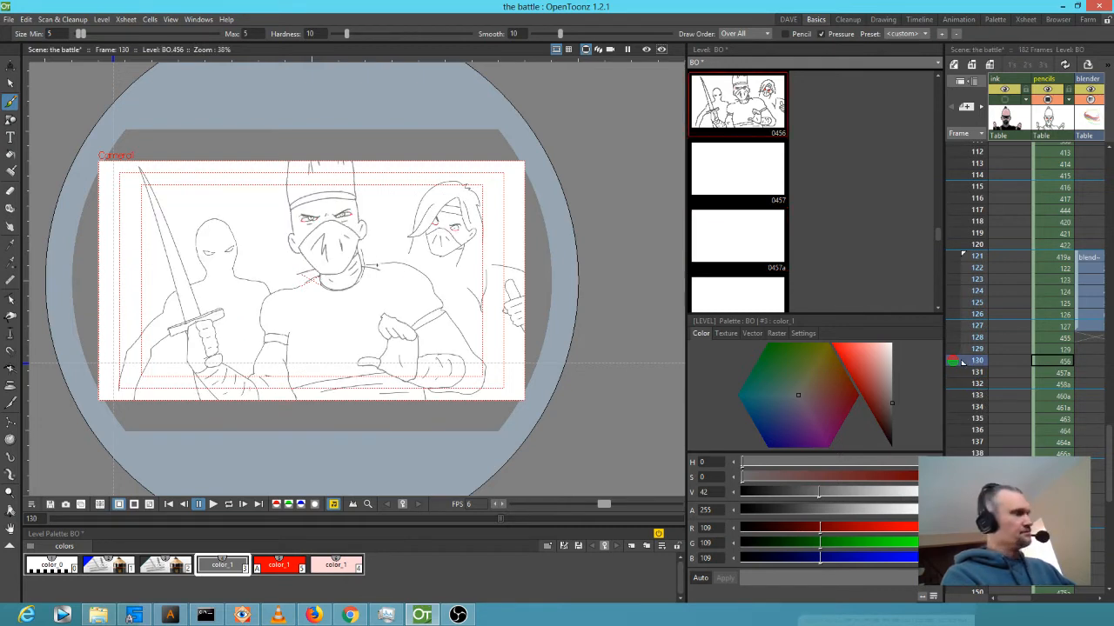
{"action": "key", "text": "l"}
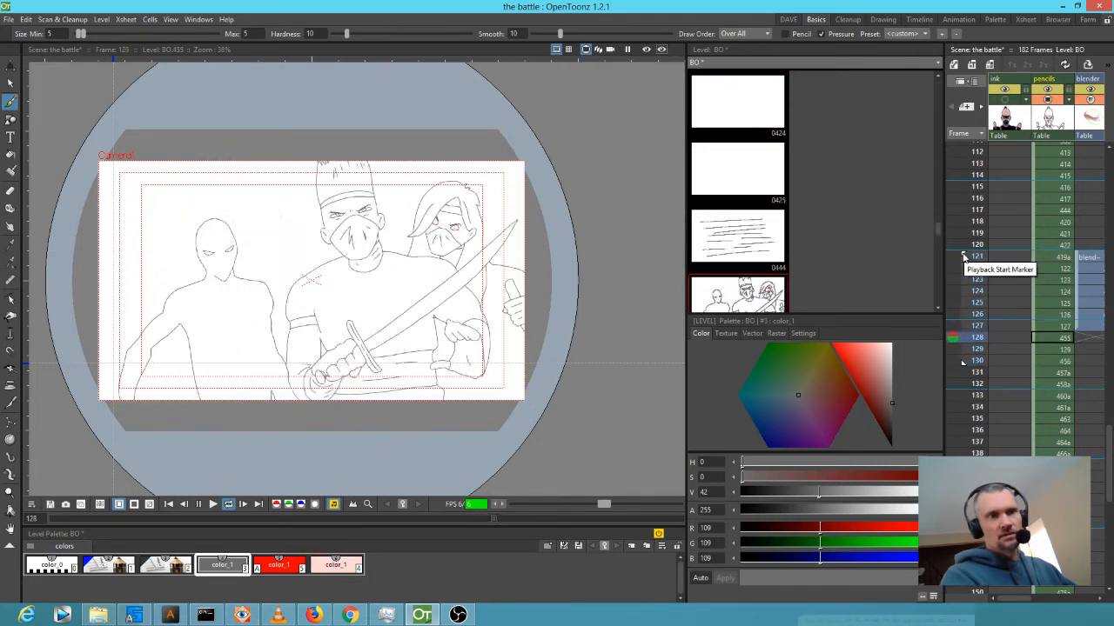
{"action": "key", "text": "p"}
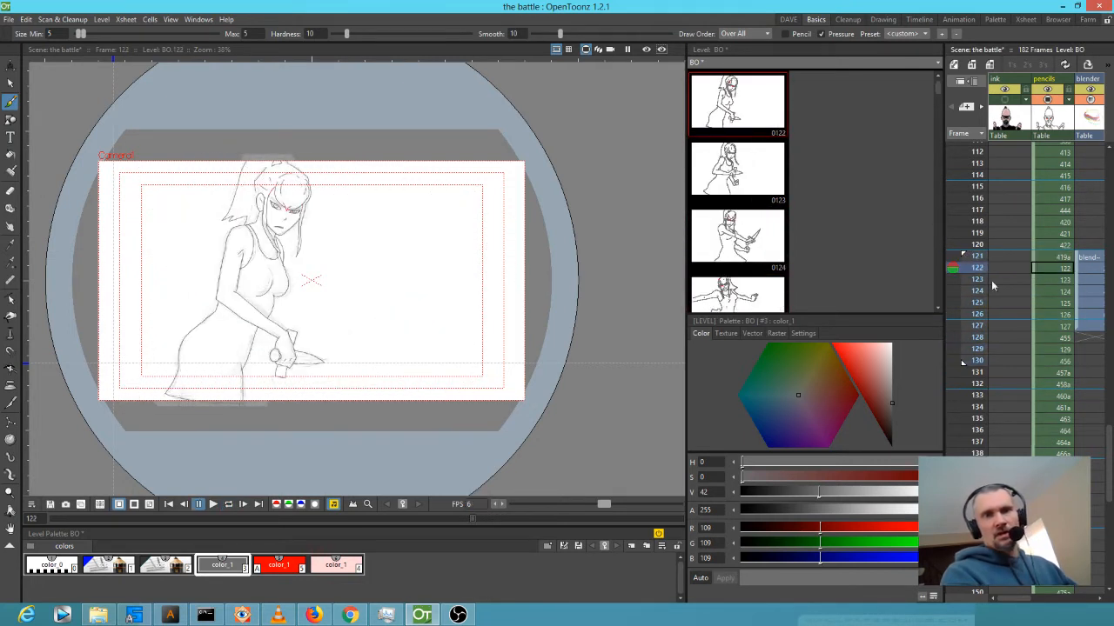
Duplicate the grey color_1 style and lower the copy's alpha to 96.
{"action": "left_click", "coordinate": [1059, 317]}
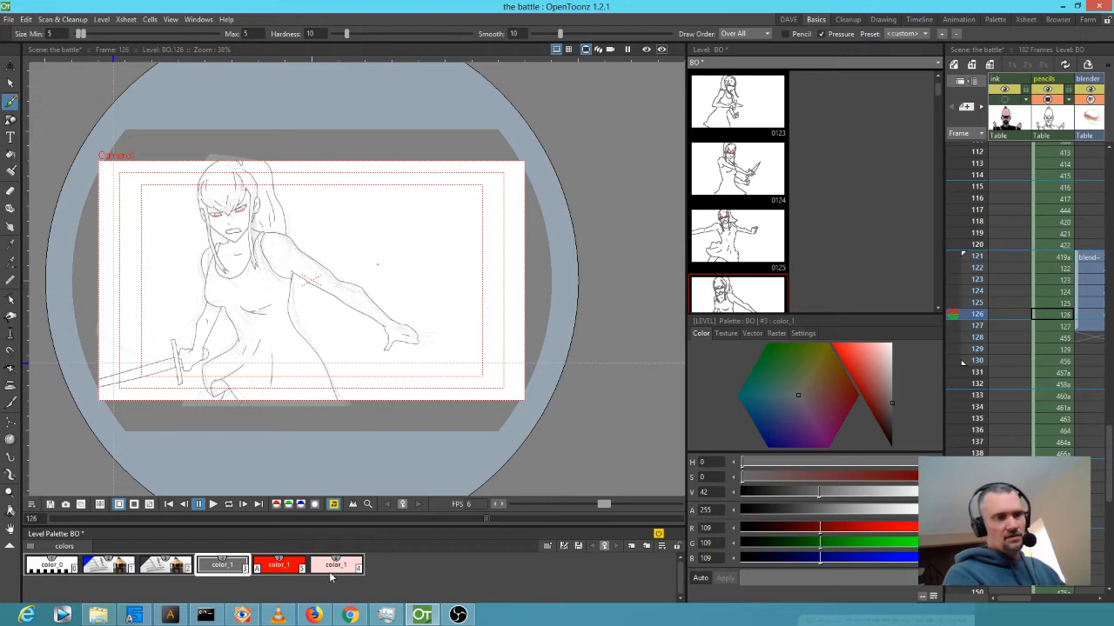
{"action": "key", "text": "ctrl+v"}
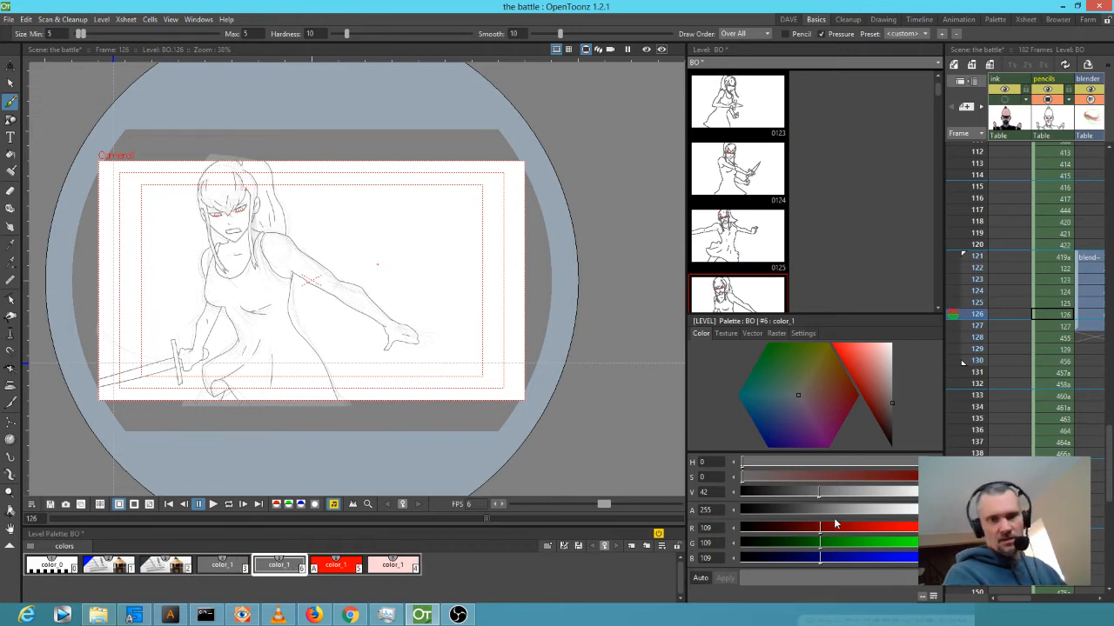
{"action": "left_click_drag", "start_coordinate": [914, 509], "coordinate": [808, 508]}
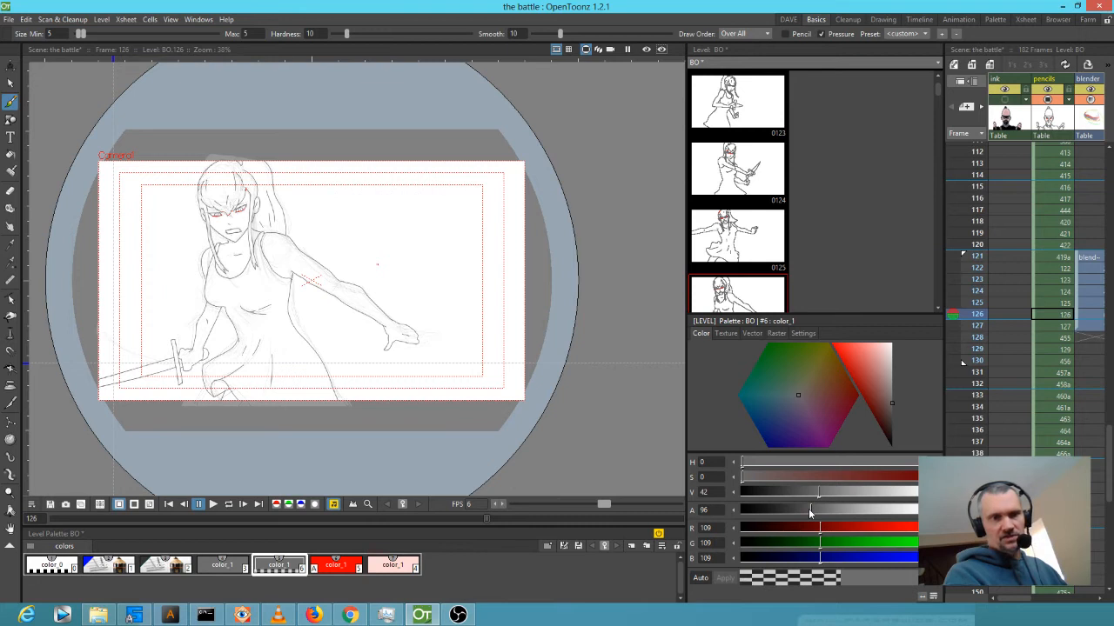
Step through the Xsheet rows from frame 125 down to frame 129.
{"action": "left_click", "coordinate": [1061, 304]}
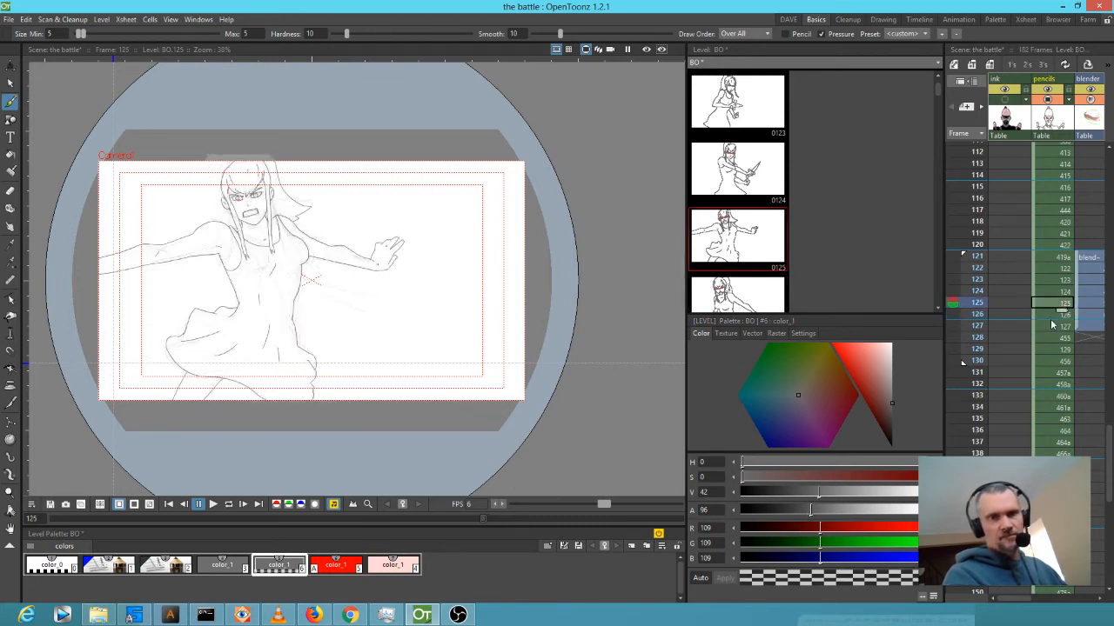
{"action": "left_click", "coordinate": [1052, 326]}
{"action": "left_click", "coordinate": [1046, 338]}
{"action": "left_click", "coordinate": [1043, 349]}
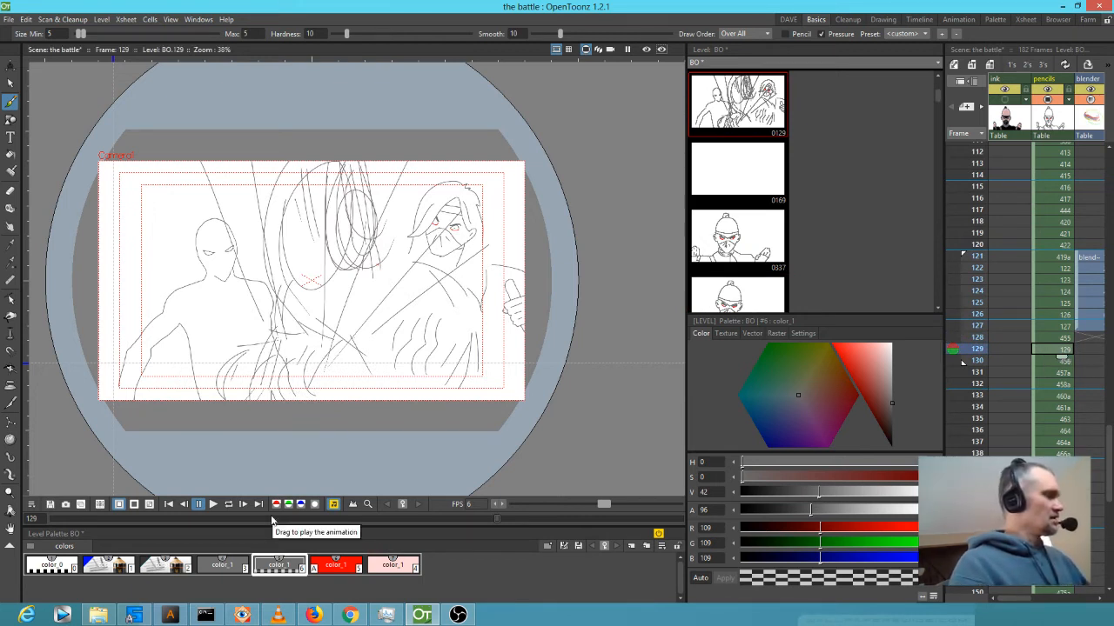
Set the Eraser and Fill tools to Lines mode and select translucent style #6.
{"action": "key", "text": "a"}
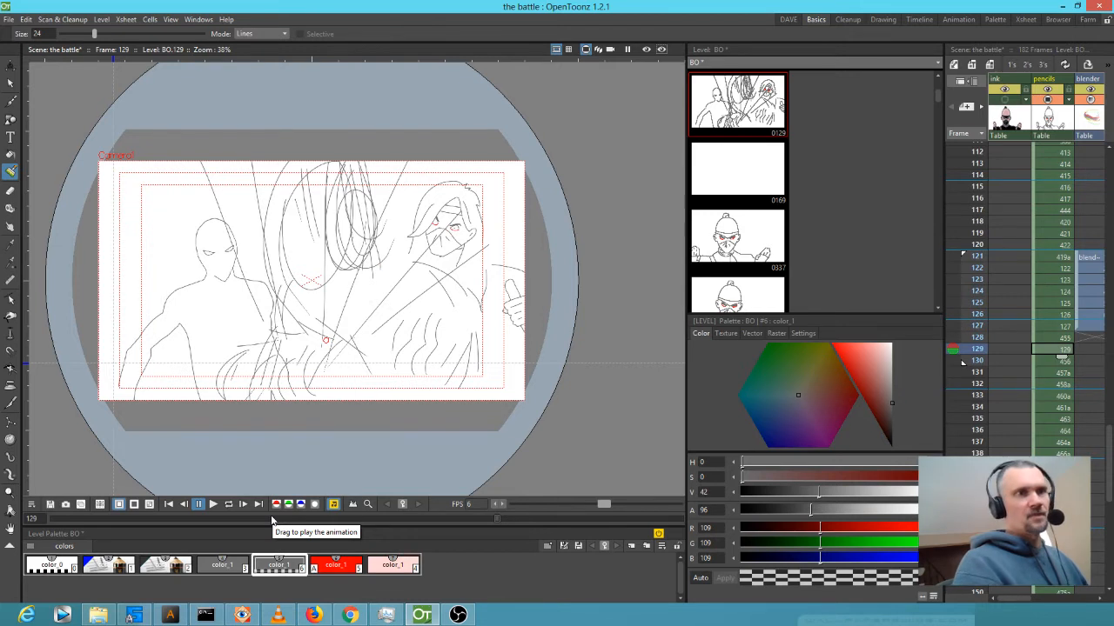
{"action": "left_click", "coordinate": [278, 33]}
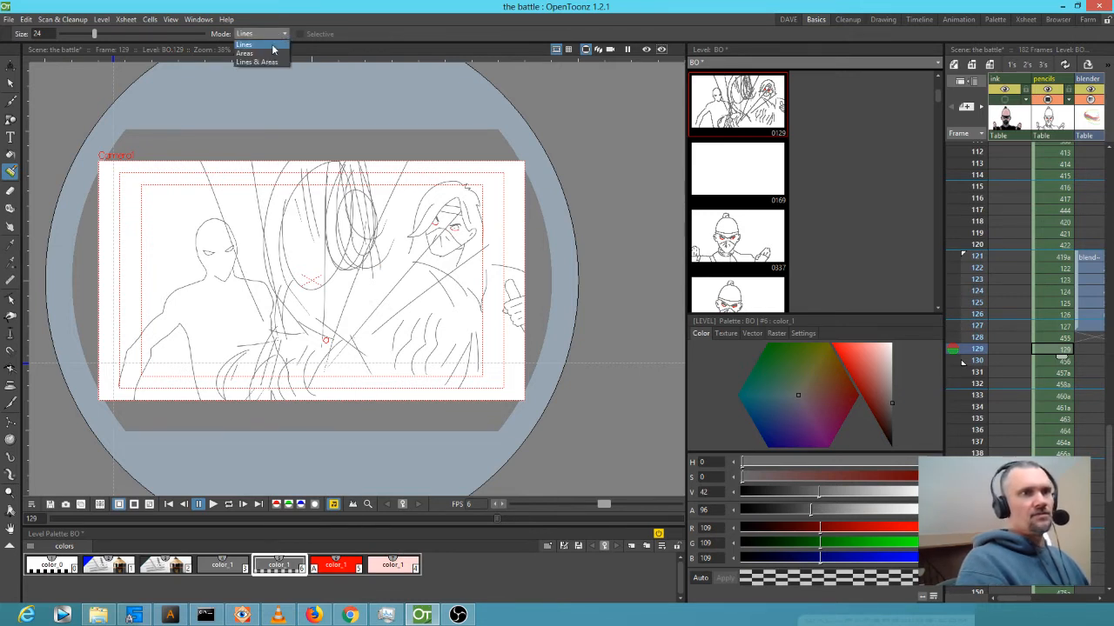
{"action": "left_click", "coordinate": [273, 44]}
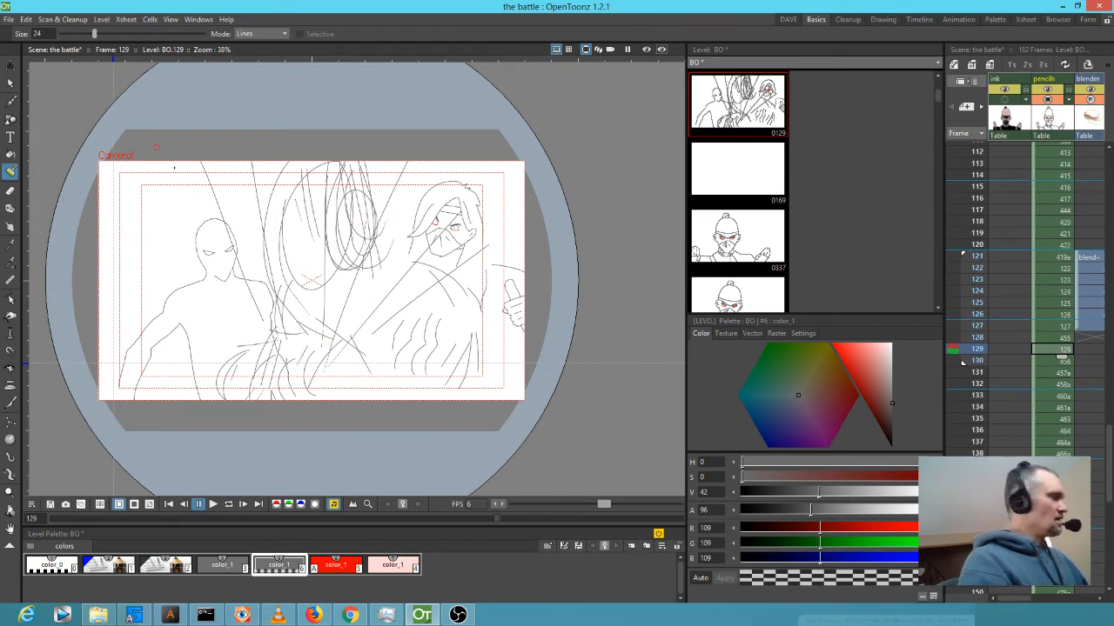
{"action": "key", "text": "f"}
{"action": "left_click", "coordinate": [156, 33]}
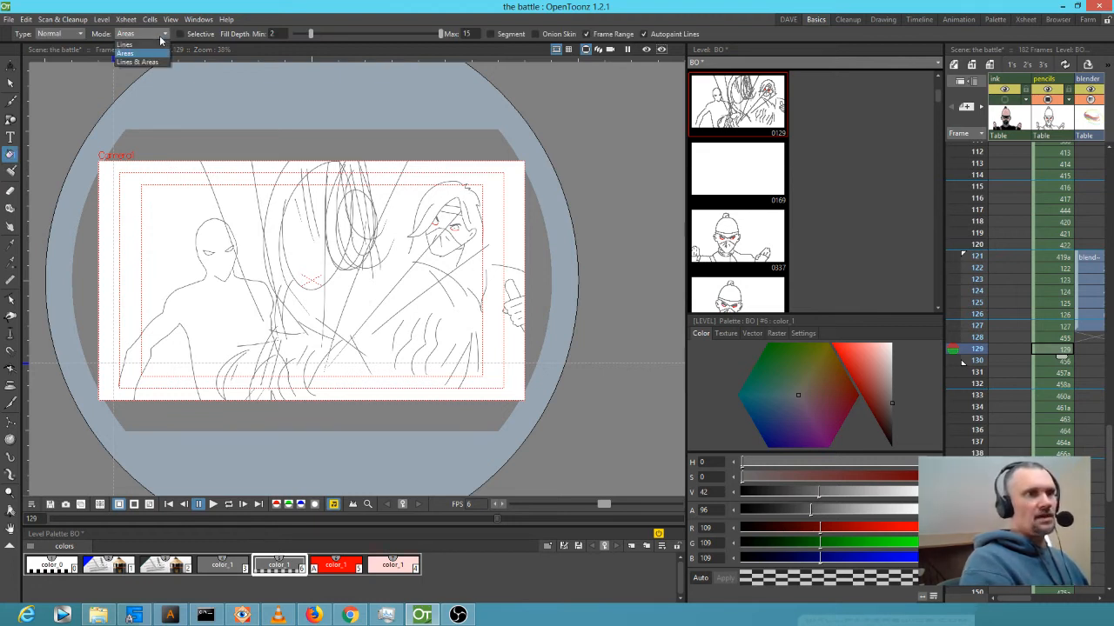
{"action": "left_click", "coordinate": [162, 41]}
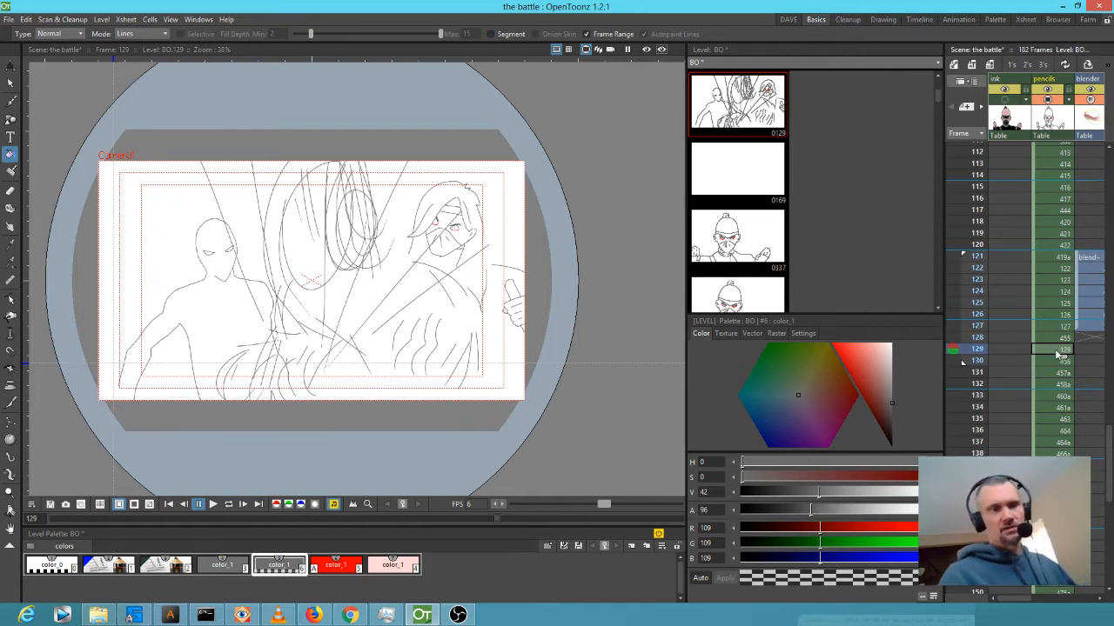
{"action": "left_click", "coordinate": [241, 563]}
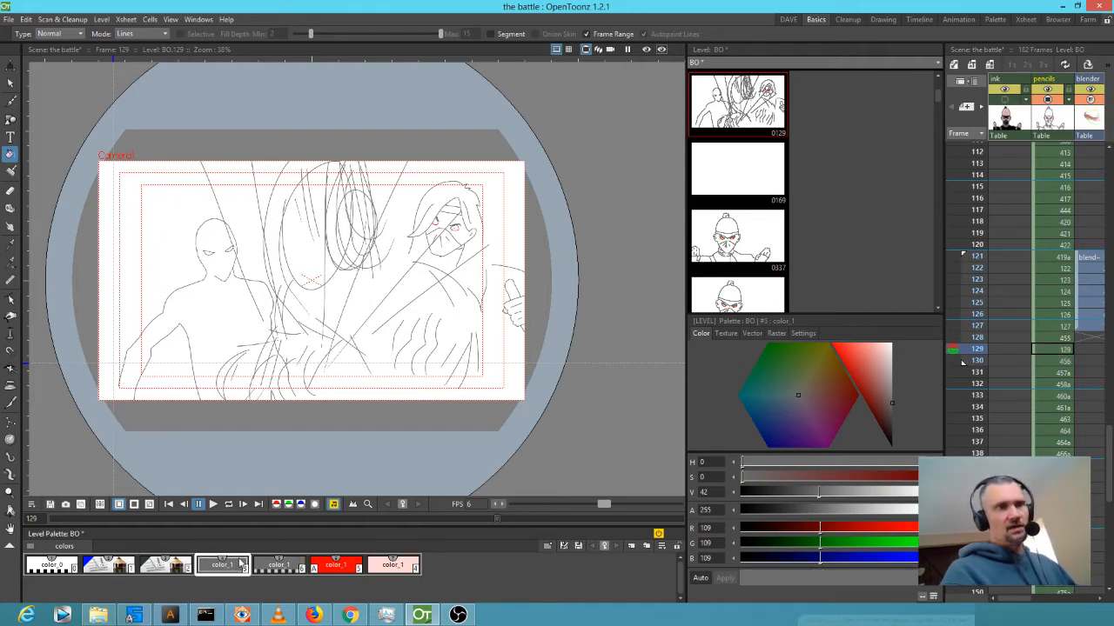
{"action": "left_click", "coordinate": [277, 567]}
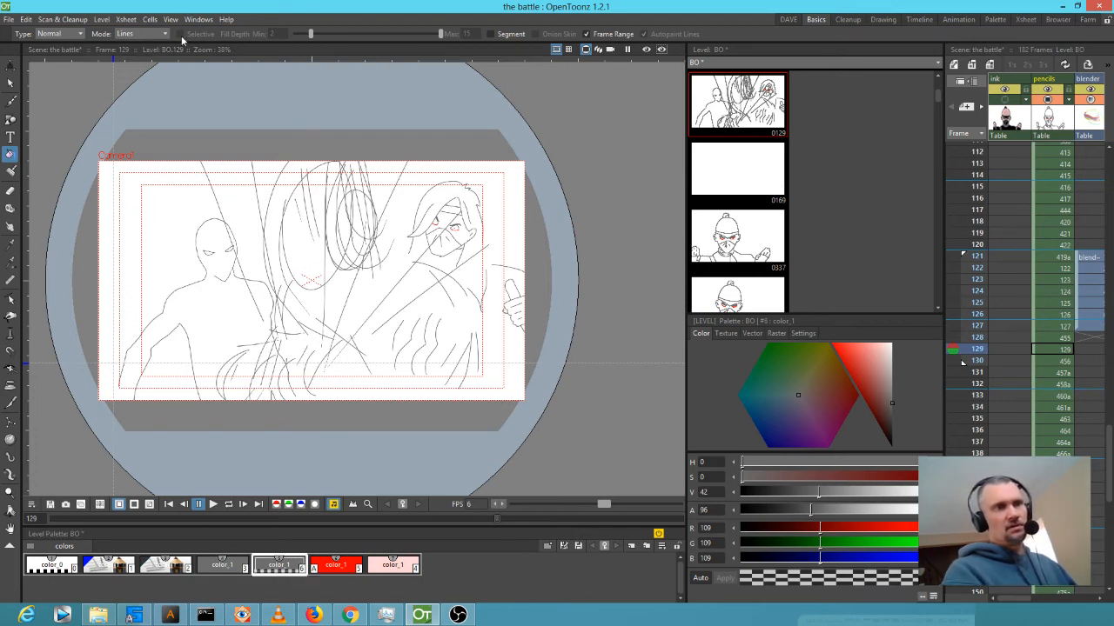
Switch the fill type to Freehand and begin lassoing the middle figure on frame 129.
{"action": "left_click", "coordinate": [77, 35]}
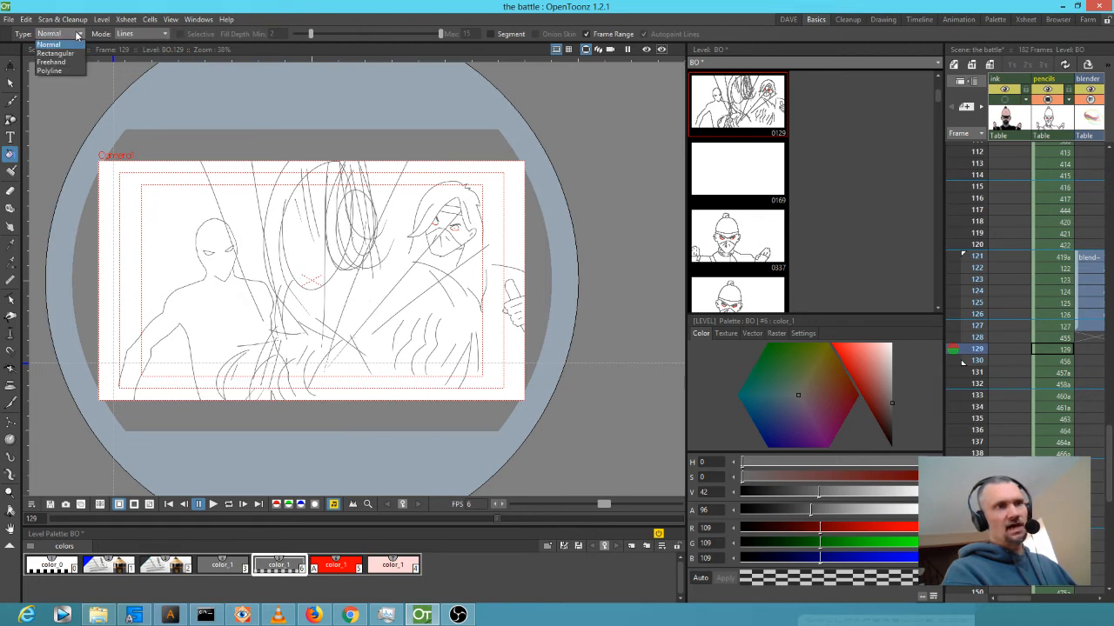
{"action": "left_click", "coordinate": [67, 54]}
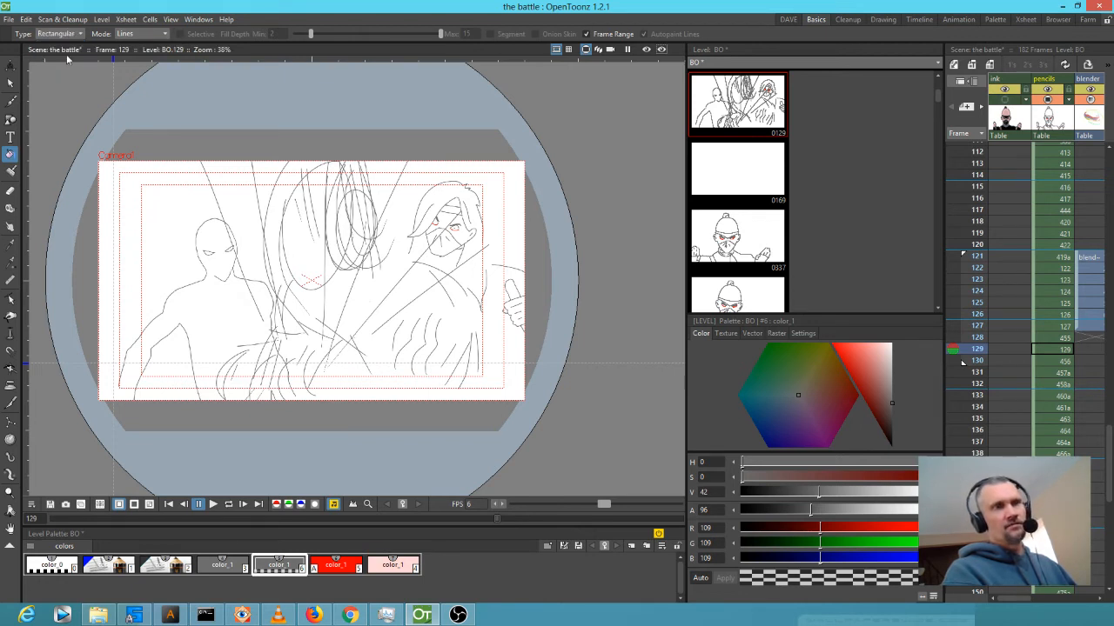
{"action": "left_click", "coordinate": [61, 33]}
{"action": "left_click", "coordinate": [64, 61]}
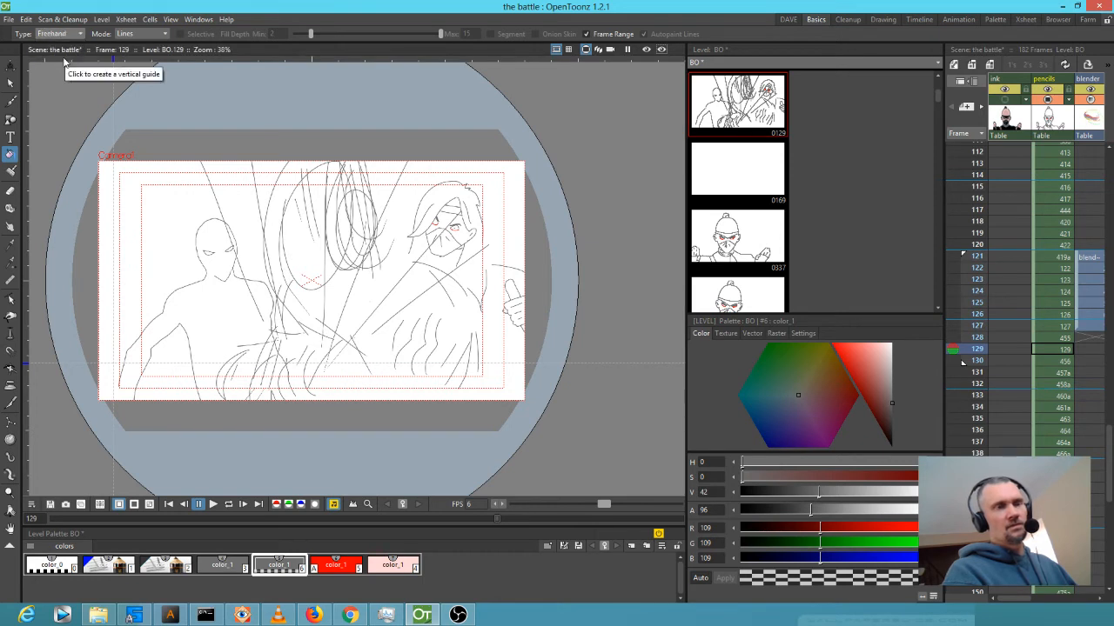
{"action": "mouse_move", "coordinate": [367, 128]}
{"action": "left_mouse_down"}
{"action": "mouse_move", "coordinate": [328, 109]}
{"action": "mouse_move", "coordinate": [249, 127]}
{"action": "mouse_move", "coordinate": [234, 184]}
{"action": "mouse_move", "coordinate": [241, 228]}
{"action": "mouse_move", "coordinate": [236, 299]}
{"action": "mouse_move", "coordinate": [218, 340]}
{"action": "mouse_move", "coordinate": [219, 409]}
{"action": "mouse_move", "coordinate": [299, 445]}
{"action": "mouse_move", "coordinate": [399, 431]}
{"action": "mouse_move", "coordinate": [481, 377]}
{"action": "mouse_move", "coordinate": [484, 315]}
{"action": "mouse_move", "coordinate": [438, 255]}
{"action": "mouse_move", "coordinate": [371, 115]}
{"action": "mouse_move", "coordinate": [342, 103]}
{"action": "left_mouse_up"}
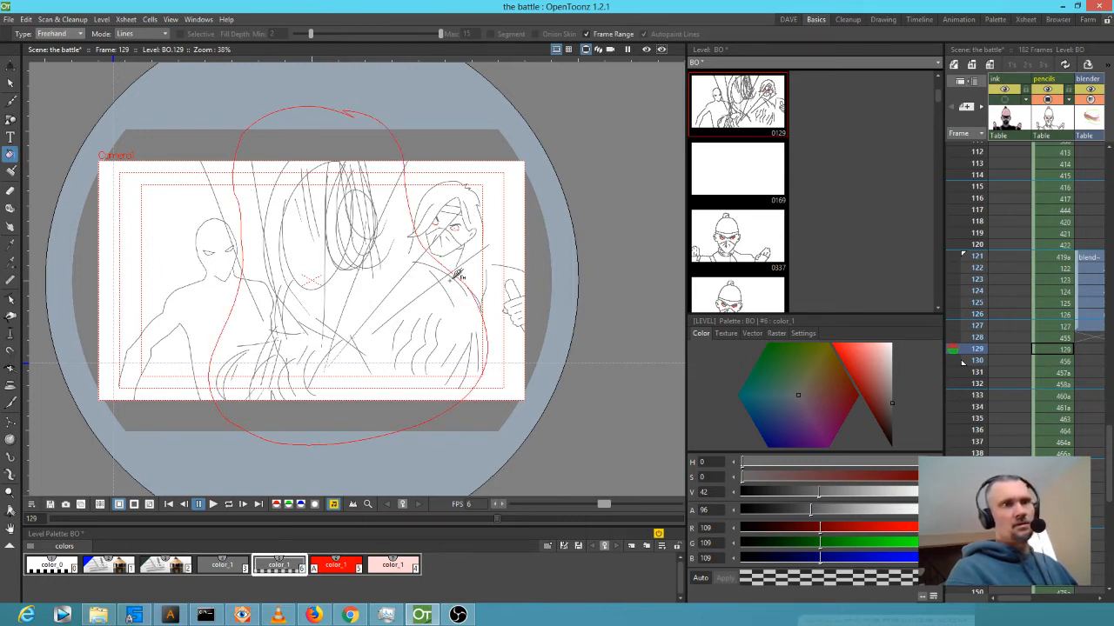
Turn off Frame Range, freehand-fill the middle figure's lines, set the style's alpha to 157, and play.
{"action": "left_click", "coordinate": [586, 34]}
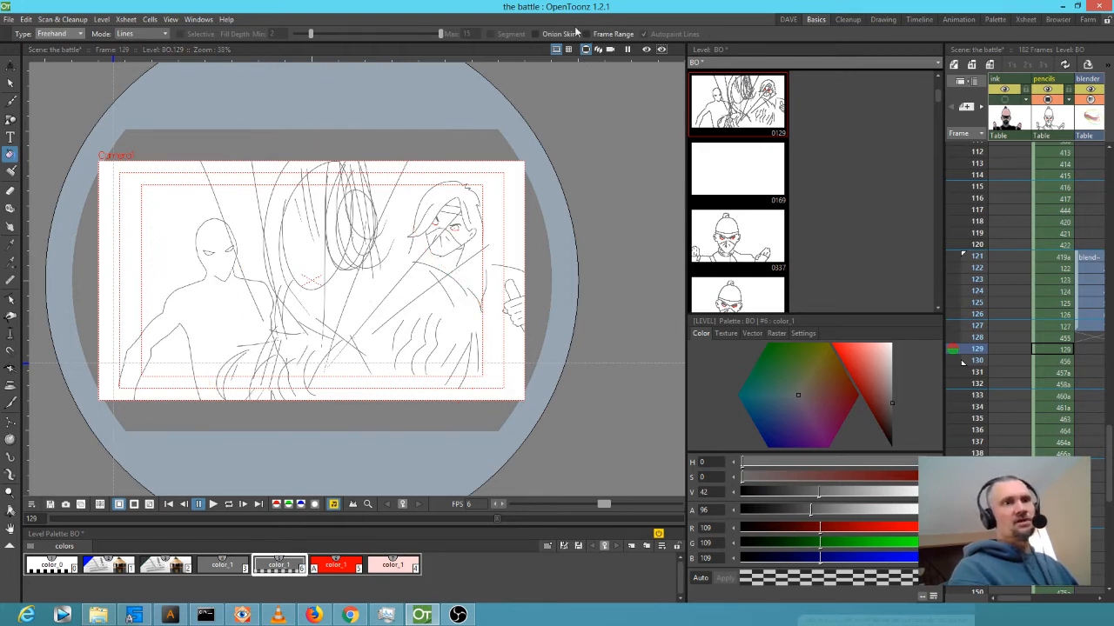
{"action": "mouse_move", "coordinate": [270, 127]}
{"action": "left_mouse_down"}
{"action": "mouse_move", "coordinate": [208, 142]}
{"action": "mouse_move", "coordinate": [210, 183]}
{"action": "mouse_move", "coordinate": [241, 244]}
{"action": "mouse_move", "coordinate": [224, 402]}
{"action": "mouse_move", "coordinate": [346, 435]}
{"action": "mouse_move", "coordinate": [464, 402]}
{"action": "mouse_move", "coordinate": [476, 320]}
{"action": "mouse_move", "coordinate": [439, 258]}
{"action": "mouse_move", "coordinate": [413, 171]}
{"action": "mouse_move", "coordinate": [261, 119]}
{"action": "left_mouse_up"}
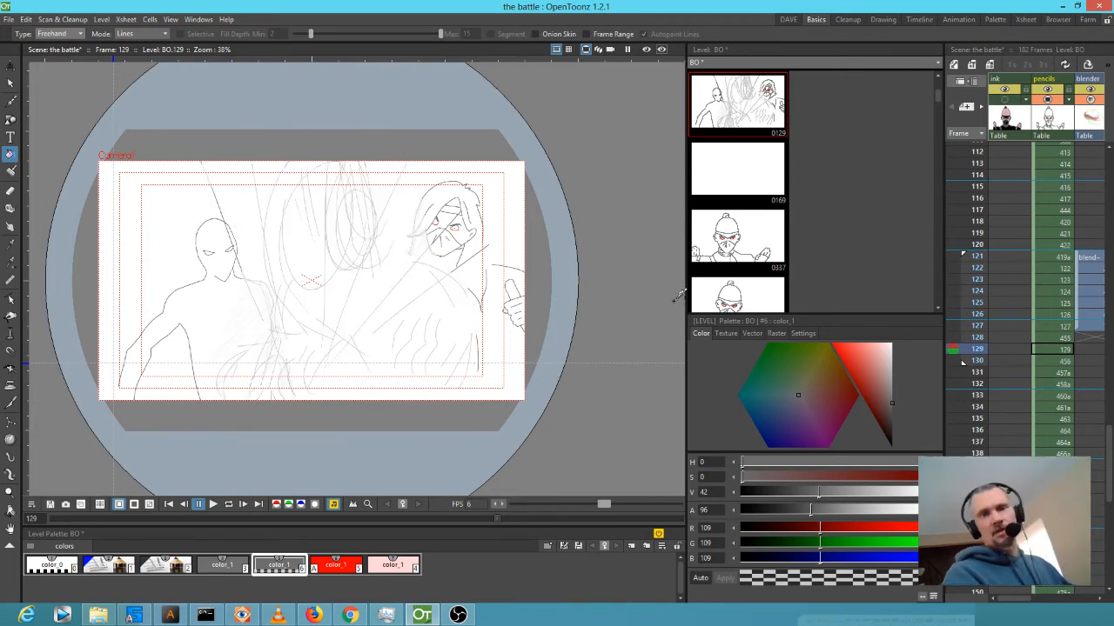
{"action": "mouse_move", "coordinate": [811, 512]}
{"action": "left_mouse_down"}
{"action": "mouse_move", "coordinate": [883, 512]}
{"action": "mouse_move", "coordinate": [787, 512]}
{"action": "mouse_move", "coordinate": [870, 509]}
{"action": "mouse_move", "coordinate": [850, 498]}
{"action": "left_mouse_up"}
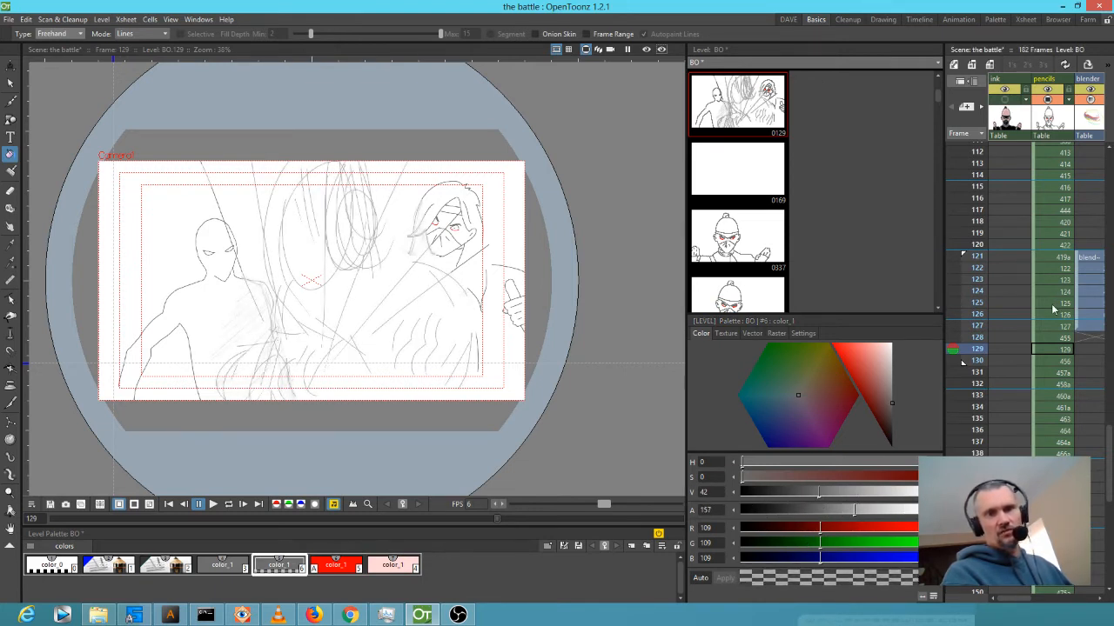
{"action": "key", "text": "p"}
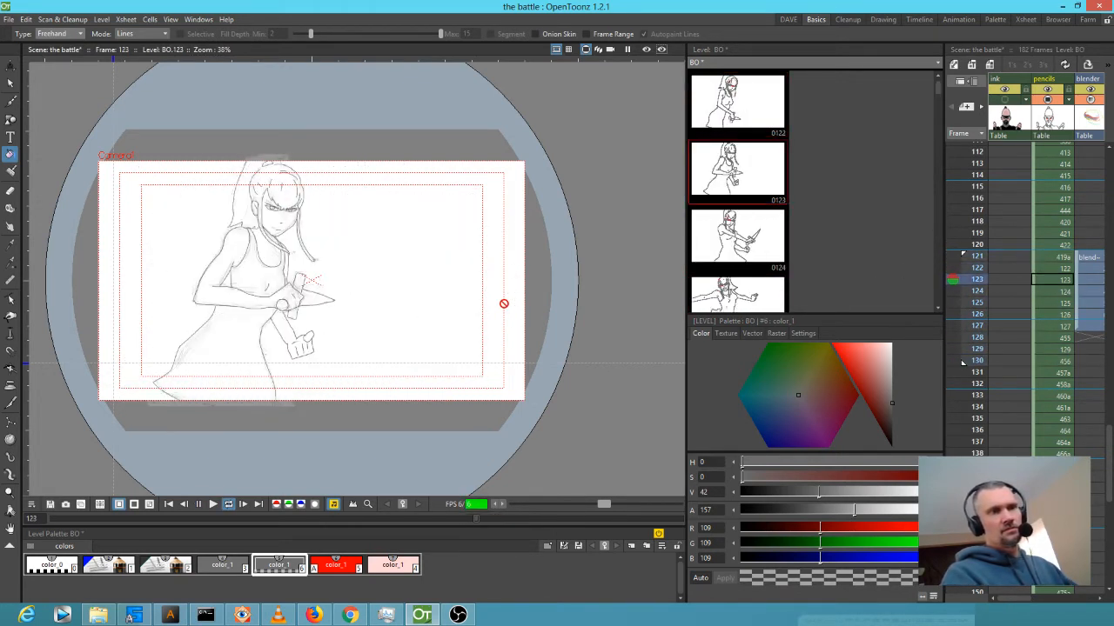
Lower the grey style's alpha to about 138 and hold drawing 456 across frames 131–134.
{"action": "left_click_drag", "start_coordinate": [854, 512], "coordinate": [839, 511]}
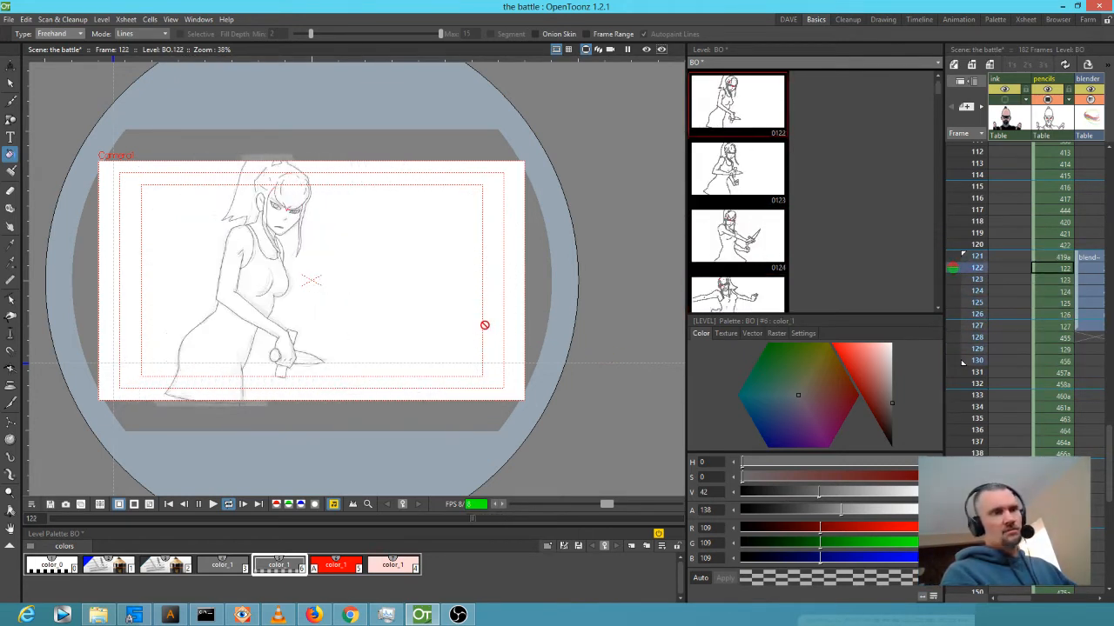
{"action": "key", "text": "p"}
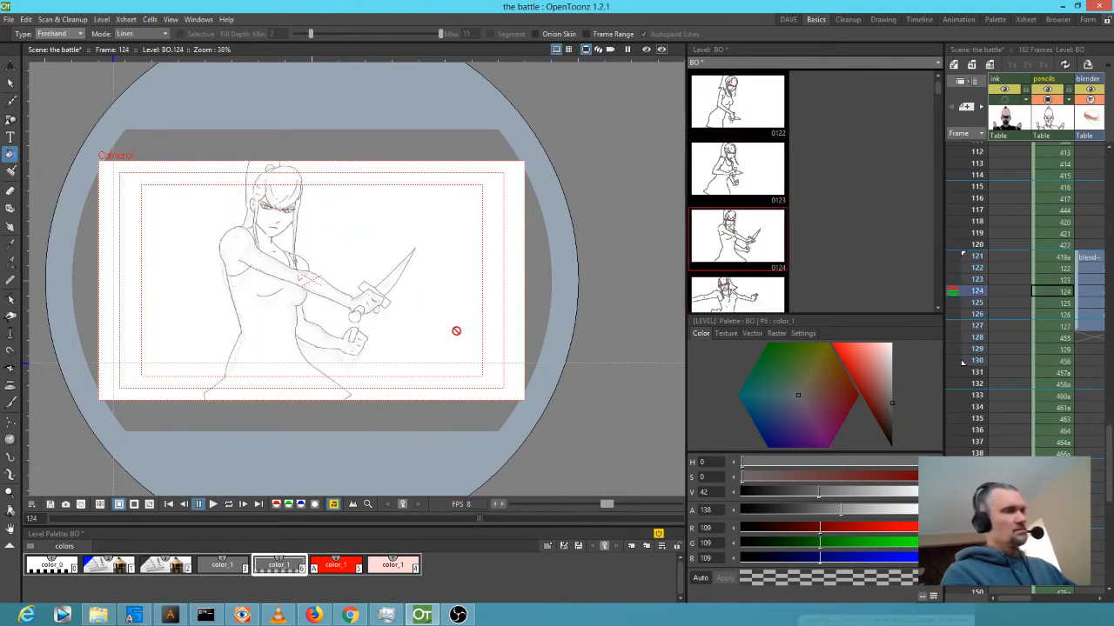
{"action": "left_click", "coordinate": [976, 360]}
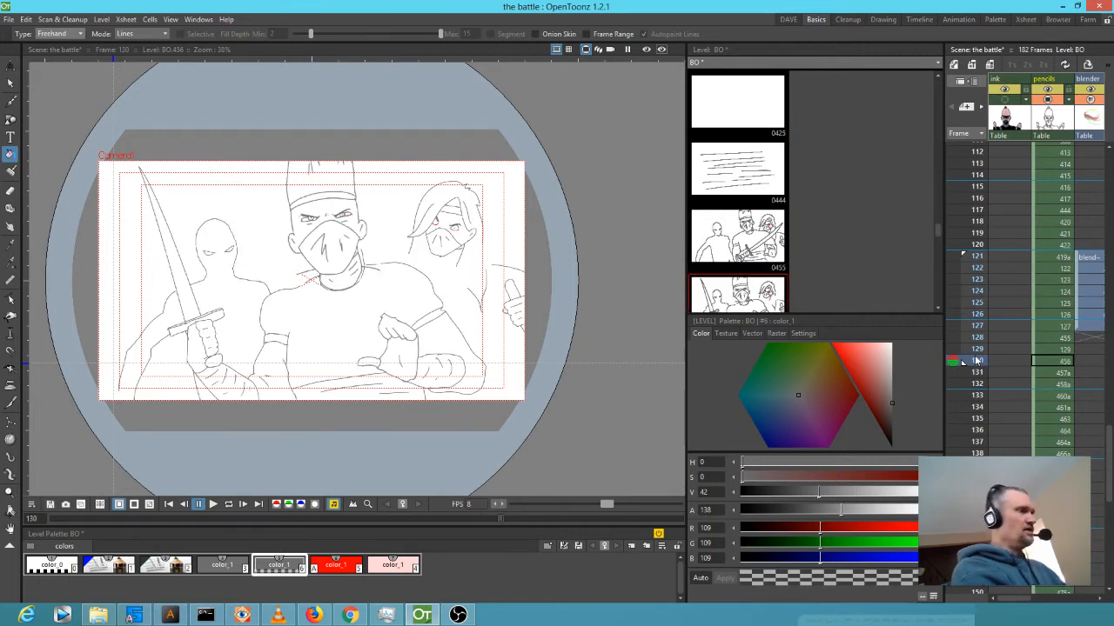
{"action": "key", "text": "apostrophe"}
{"action": "key", "text": "apostrophe"}
{"action": "key", "text": "apostrophe"}
{"action": "key", "text": "apostrophe"}
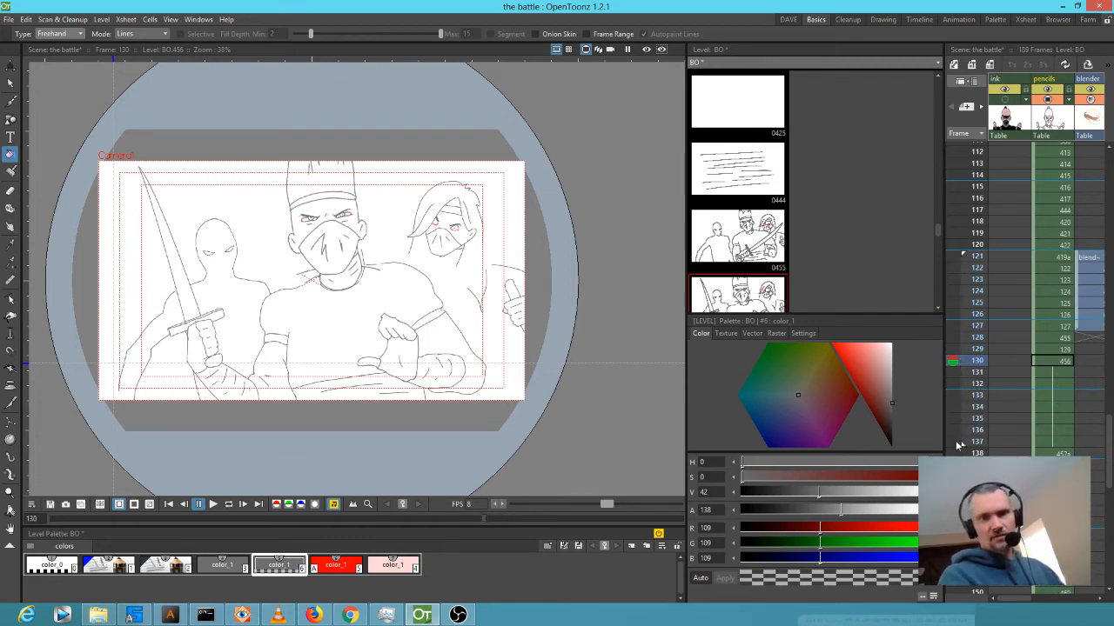
Loop-play at 12 fps with the grey style at alpha 117, then delete the extra held cells after 130.
{"action": "key", "text": "l"}
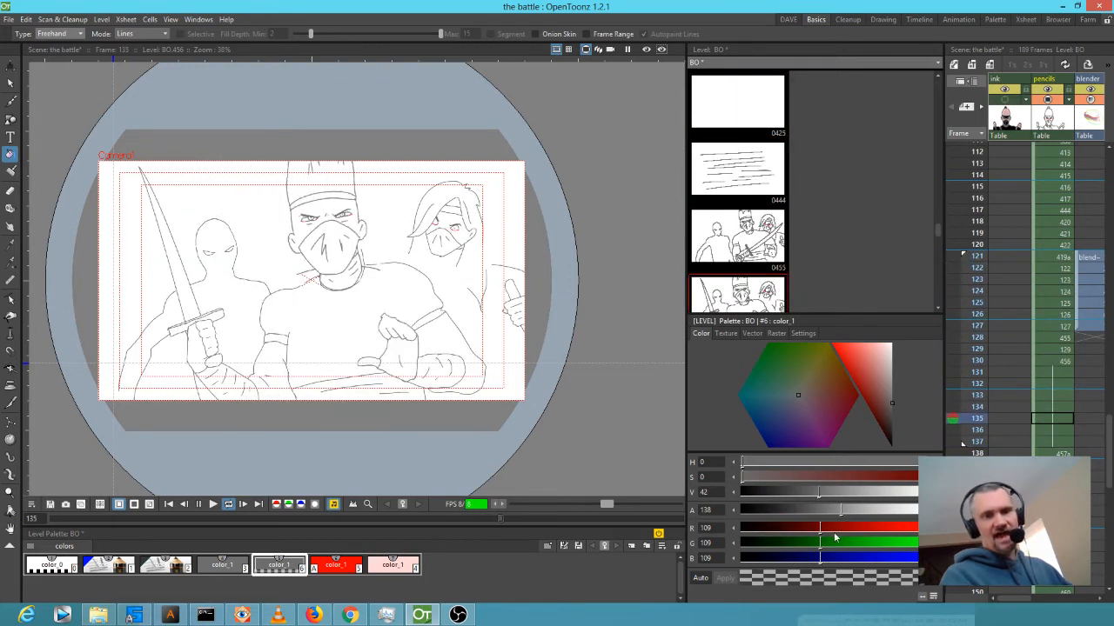
{"action": "left_click_drag", "start_coordinate": [841, 511], "coordinate": [826, 511]}
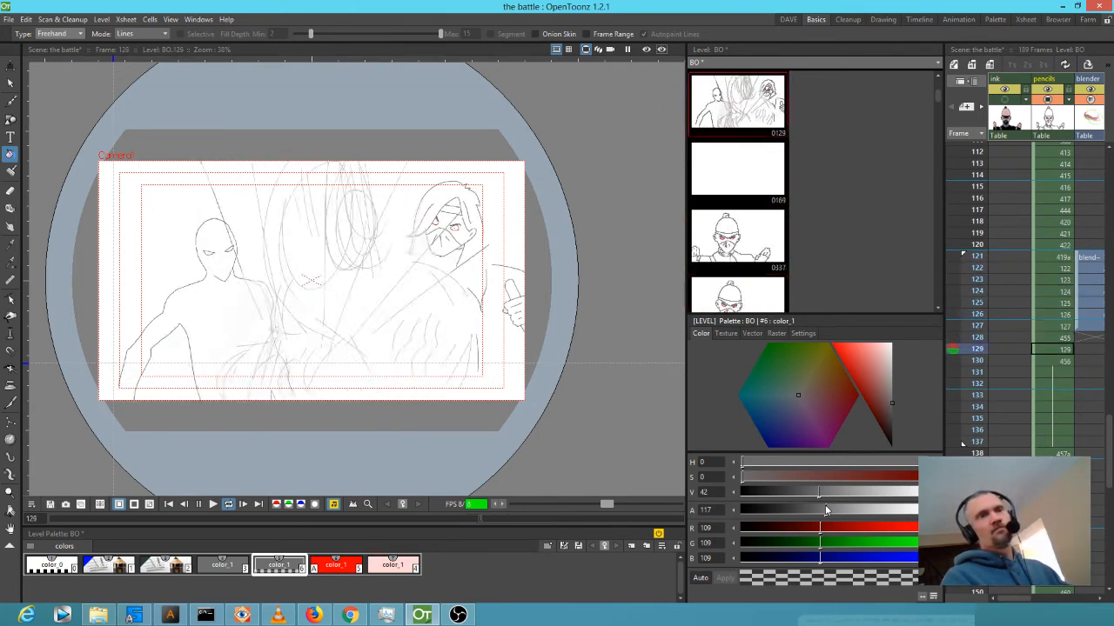
{"action": "left_click", "coordinate": [504, 504]}
{"action": "left_click", "coordinate": [504, 503]}
{"action": "left_click", "coordinate": [504, 504]}
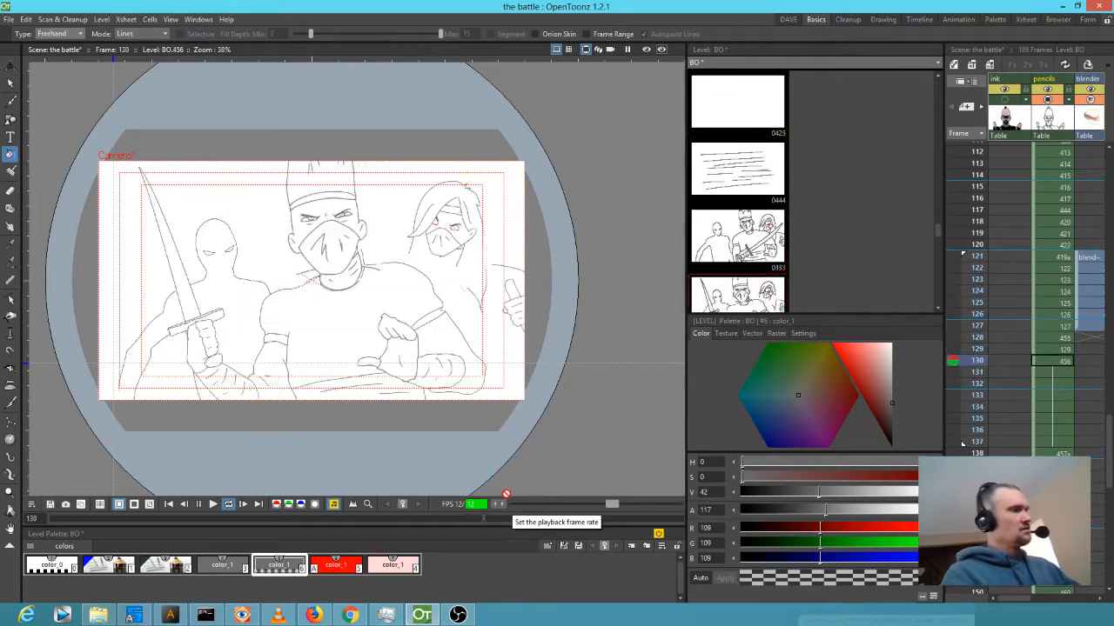
{"action": "key", "text": "l"}
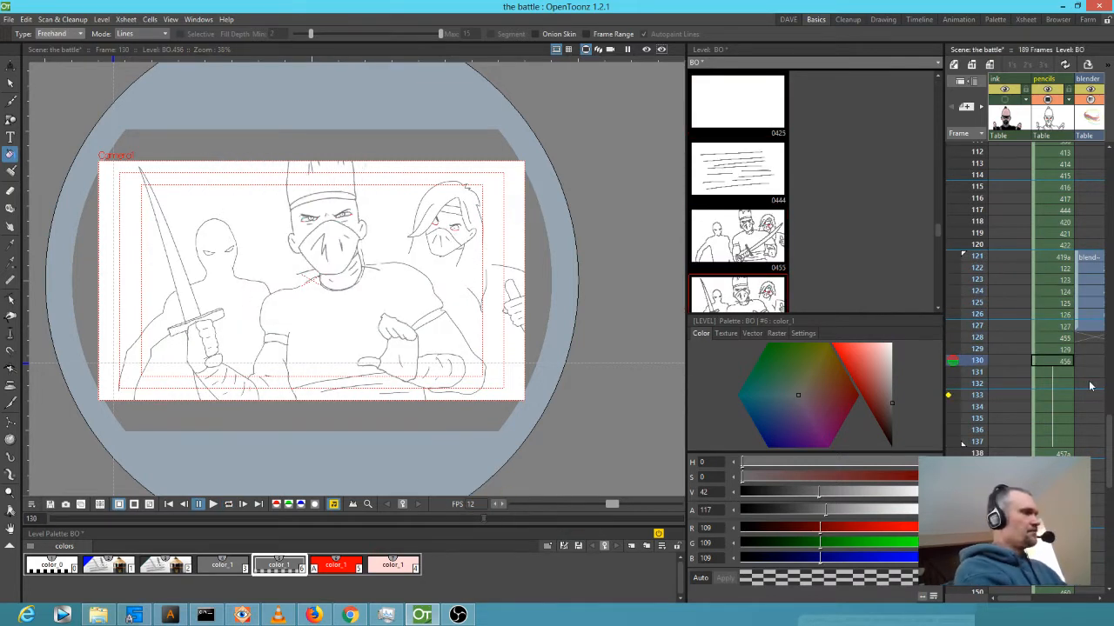
{"action": "key", "text": "semicolon"}
{"action": "key", "text": "semicolon"}
{"action": "key", "text": "semicolon"}
{"action": "key", "text": "semicolon"}
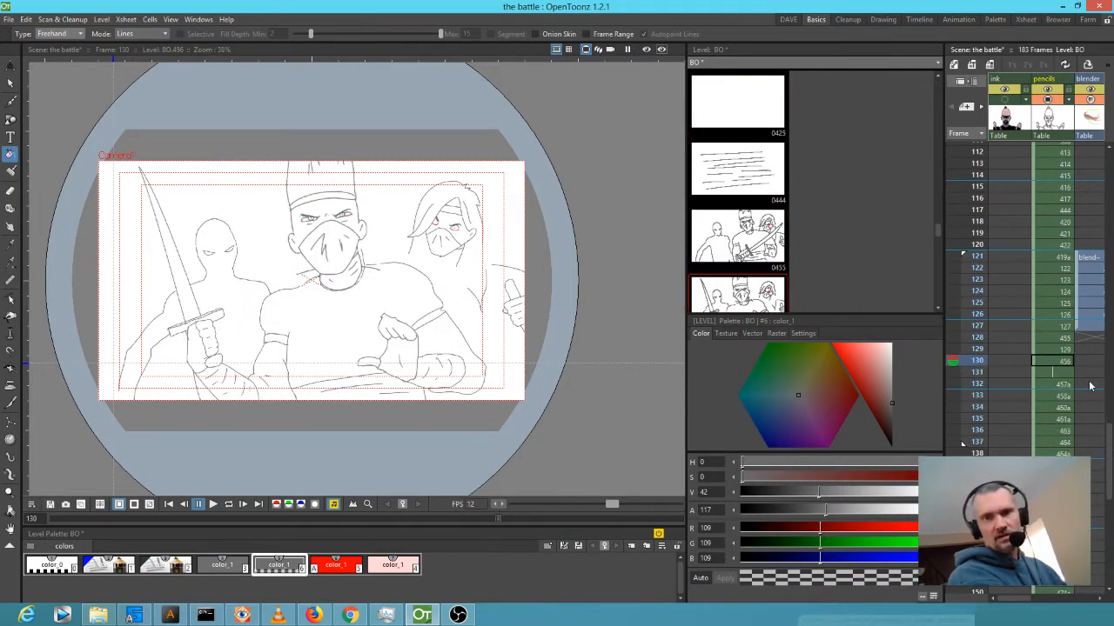
{"action": "key", "text": "Up"}
{"action": "key", "text": "Up"}
{"action": "key", "text": "Up"}
{"action": "key", "text": "Up"}
{"action": "key", "text": "Up"}
{"action": "key", "text": "Up"}
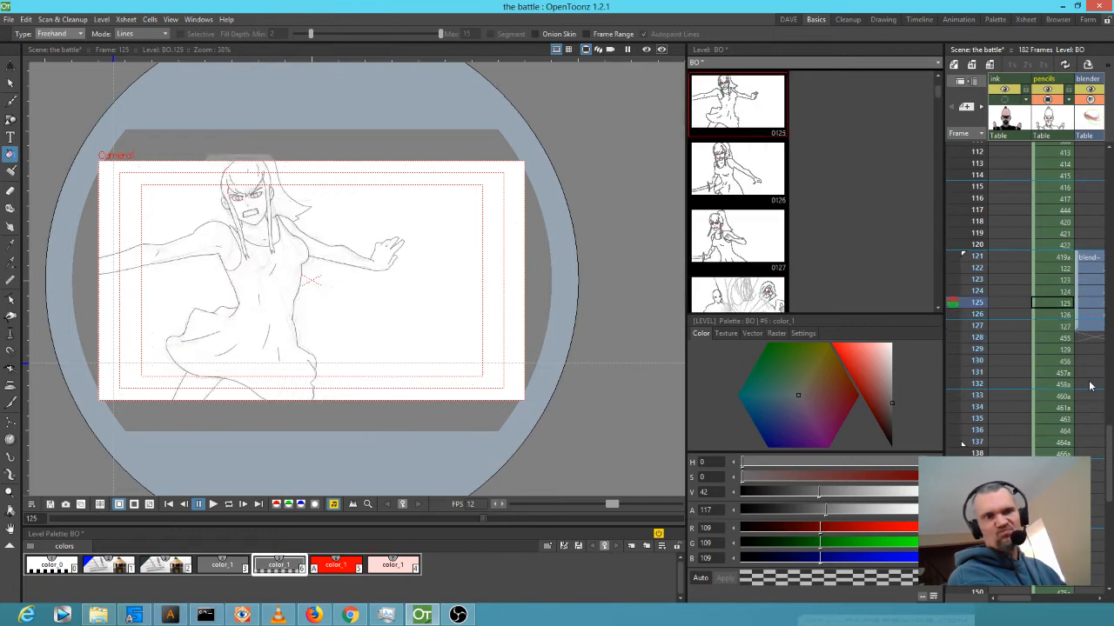
Step back to frame 128 and pan the Xsheet to show the blender column.
{"action": "key", "text": "Down"}
{"action": "key", "text": "Down"}
{"action": "key", "text": "Down"}
{"action": "key", "text": "Down"}
{"action": "key", "text": "Down"}
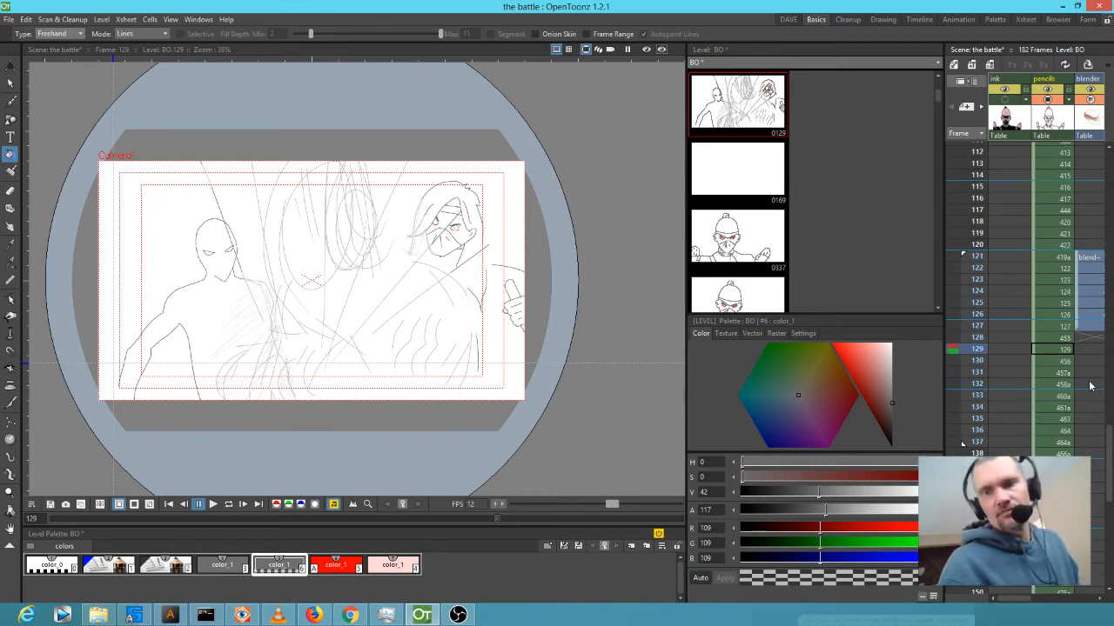
{"action": "mouse_move", "coordinate": [1019, 260]}
{"action": "left_mouse_down"}
{"action": "mouse_move", "coordinate": [992, 245]}
{"action": "mouse_move", "coordinate": [974, 252]}
{"action": "mouse_move", "coordinate": [968, 324]}
{"action": "left_mouse_up"}
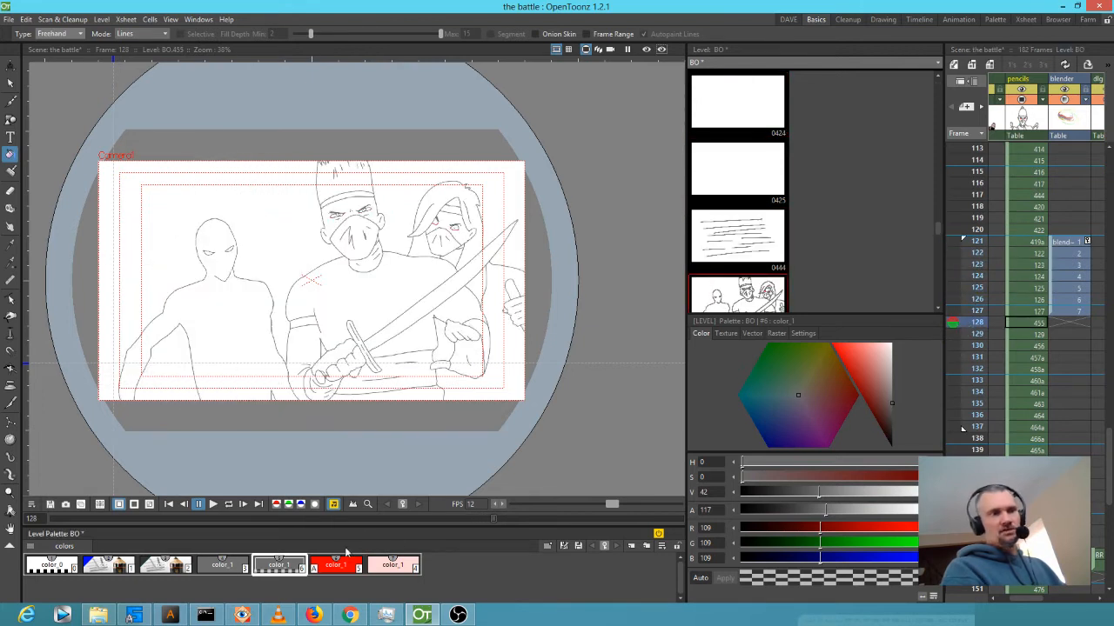
Set red style #2's alpha to 97 so the rough sketch shows faintly, then advance to frame 130.
{"action": "left_click", "coordinate": [176, 568]}
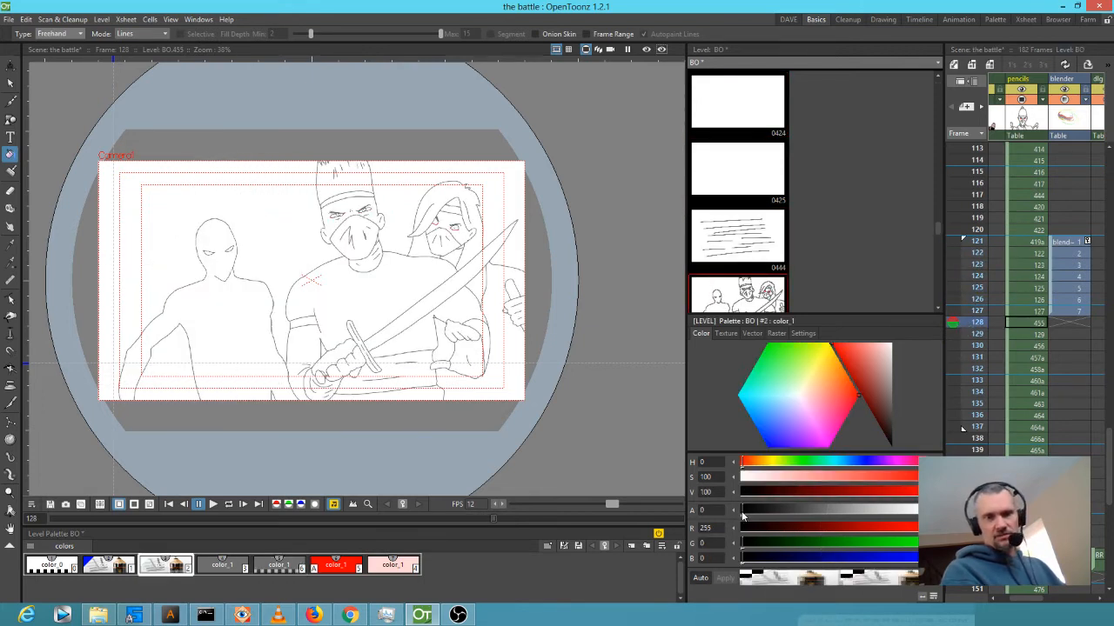
{"action": "mouse_move", "coordinate": [751, 515]}
{"action": "left_mouse_down"}
{"action": "mouse_move", "coordinate": [845, 511]}
{"action": "mouse_move", "coordinate": [811, 505]}
{"action": "left_mouse_up"}
{"action": "left_click", "coordinate": [1037, 336]}
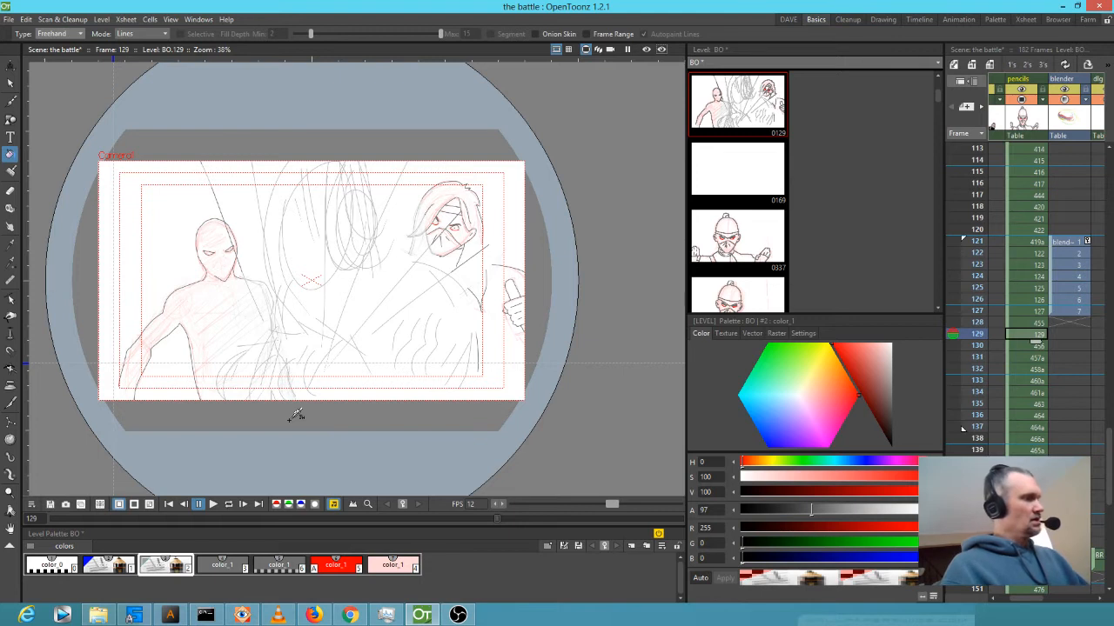
{"action": "key", "text": "period"}
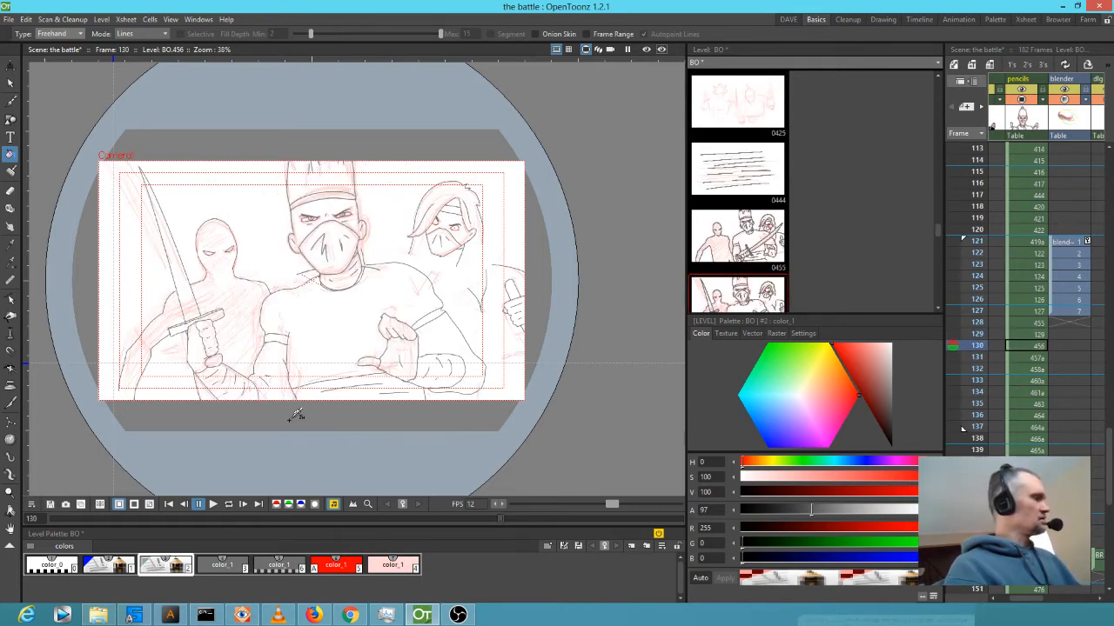
Zoom to 158% on the centre ninja's neck and erase the stray shoulder and collar lines.
{"action": "key", "text": "shift+space"}
{"action": "mouse_move", "coordinate": [370, 286]}
{"action": "left_mouse_down"}
{"action": "mouse_move", "coordinate": [424, 206]}
{"action": "mouse_move", "coordinate": [468, 306]}
{"action": "mouse_move", "coordinate": [475, 293]}
{"action": "left_mouse_up"}
{"action": "key", "text": "a"}
{"action": "mouse_move", "coordinate": [472, 253]}
{"action": "left_mouse_down"}
{"action": "mouse_move", "coordinate": [464, 265]}
{"action": "mouse_move", "coordinate": [435, 249]}
{"action": "mouse_move", "coordinate": [433, 277]}
{"action": "mouse_move", "coordinate": [427, 241]}
{"action": "mouse_move", "coordinate": [430, 300]}
{"action": "mouse_move", "coordinate": [407, 337]}
{"action": "left_mouse_up"}
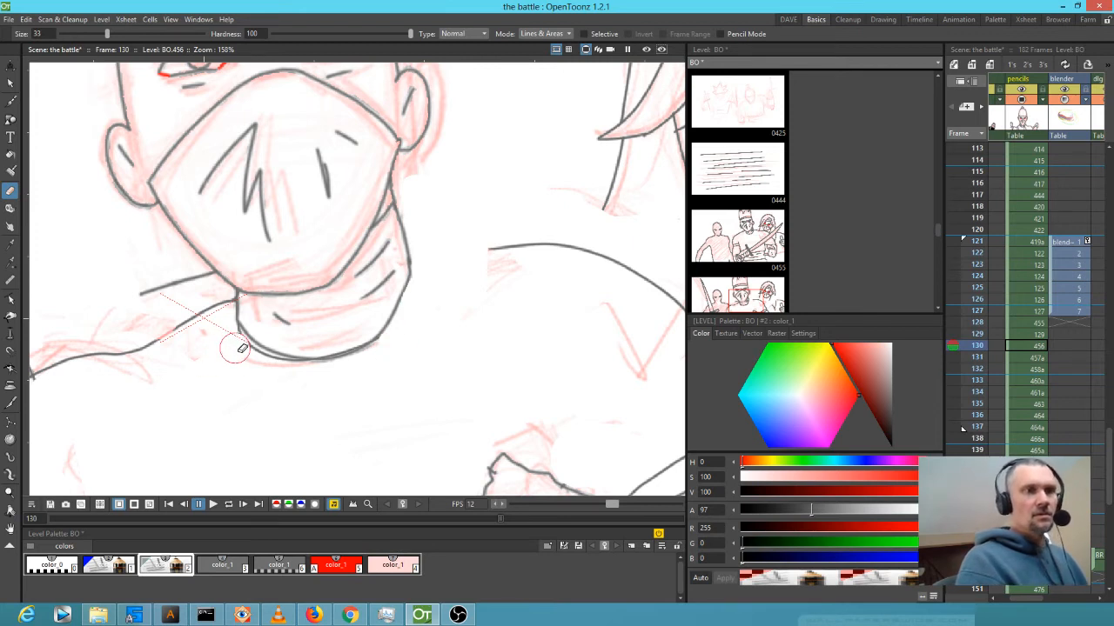
{"action": "mouse_move", "coordinate": [135, 294]}
{"action": "left_mouse_down"}
{"action": "mouse_move", "coordinate": [194, 291]}
{"action": "mouse_move", "coordinate": [204, 279]}
{"action": "left_mouse_up"}
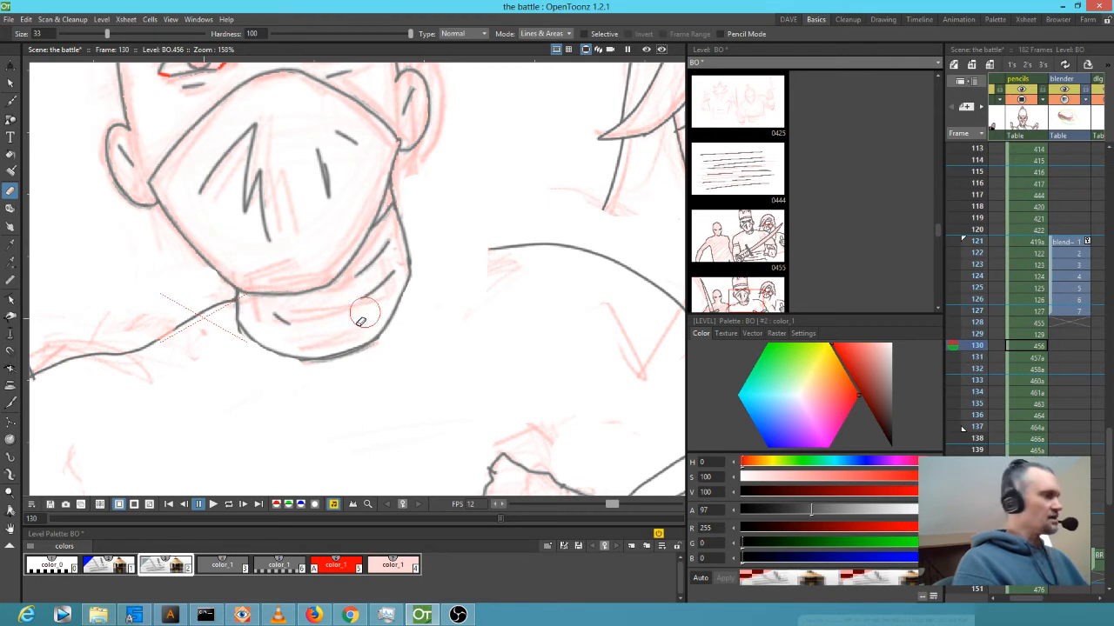
{"action": "key", "text": "b"}
{"action": "left_click", "coordinate": [222, 566]}
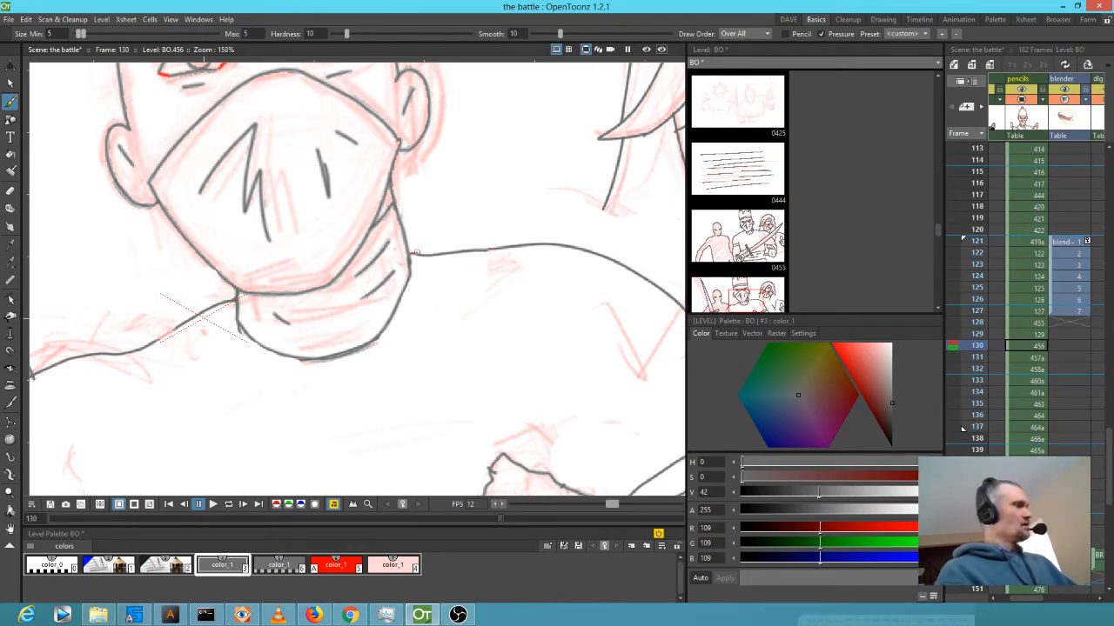
Extend the right ninja's body outline downward in dark grey style #3, then return to frame 128.
{"action": "left_click_drag", "start_coordinate": [421, 400], "coordinate": [467, 412]}
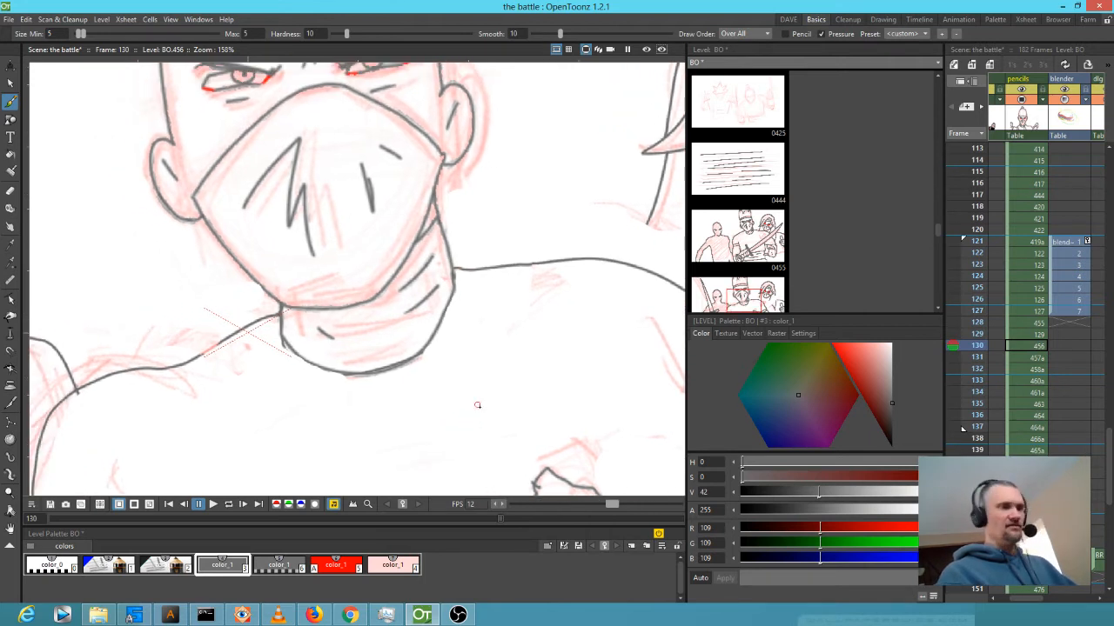
{"action": "key", "text": "5"}
{"action": "mouse_move", "coordinate": [505, 347]}
{"action": "left_mouse_down"}
{"action": "mouse_move", "coordinate": [486, 402]}
{"action": "mouse_move", "coordinate": [519, 402]}
{"action": "left_mouse_up"}
{"action": "key", "text": "ctrl+z"}
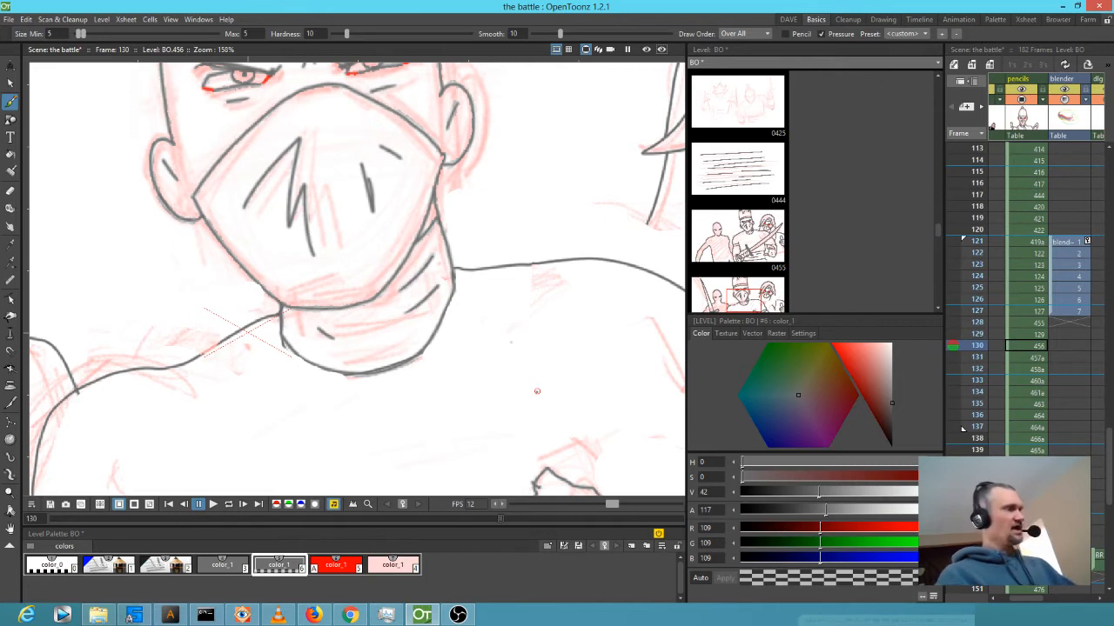
{"action": "key", "text": "6"}
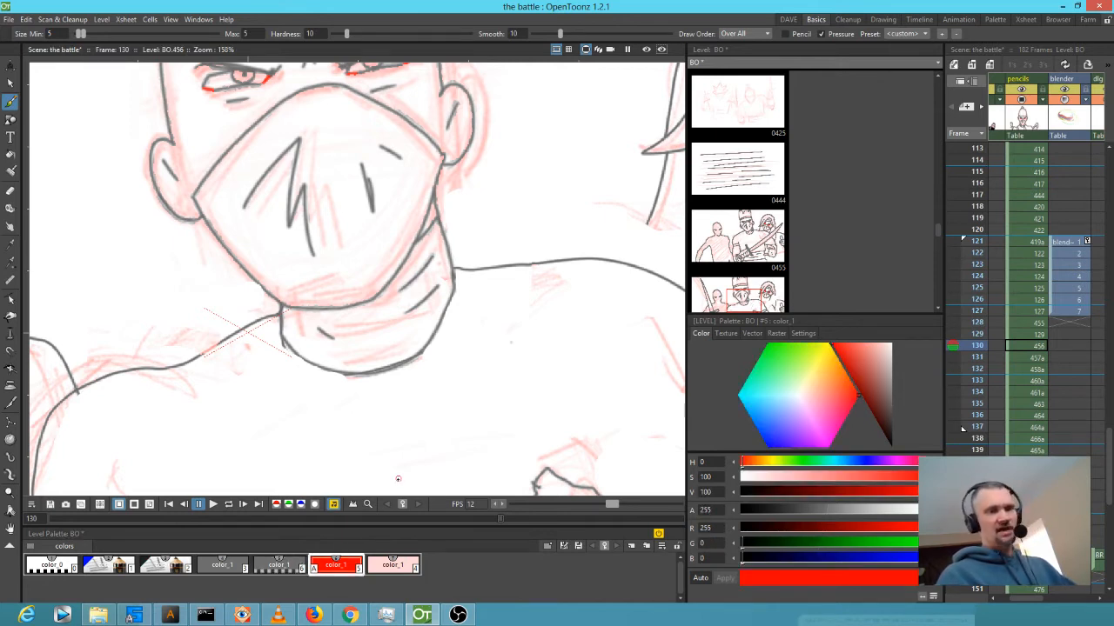
{"action": "key", "text": "3"}
{"action": "scroll", "coordinate": [626, 270], "scroll_direction": "down", "scroll_amount": 5}
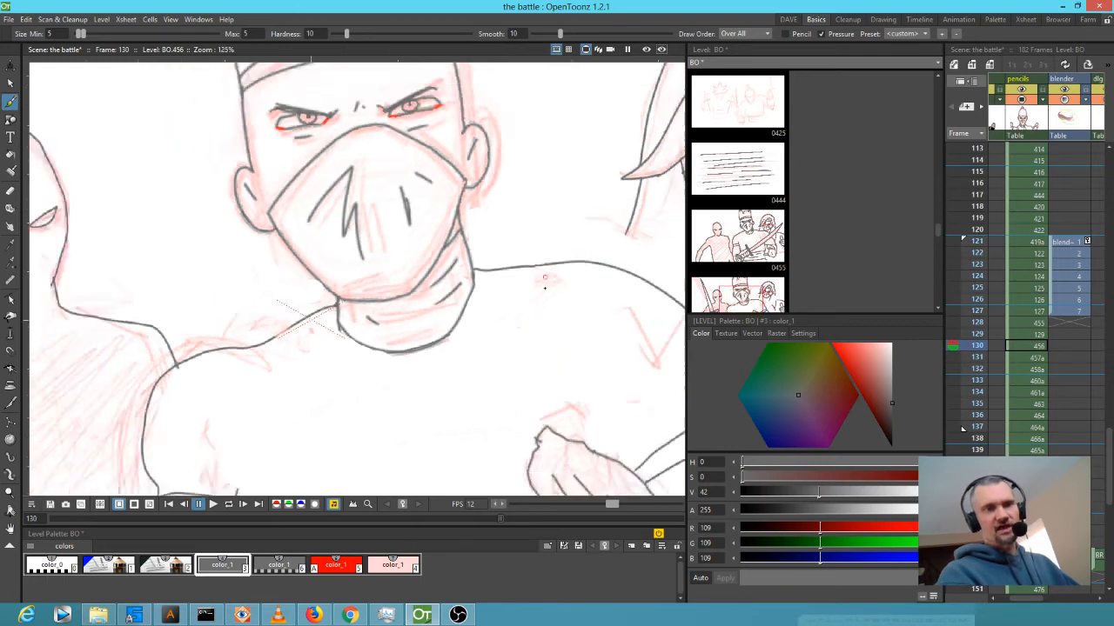
{"action": "scroll", "coordinate": [566, 271], "scroll_direction": "up", "scroll_amount": 3}
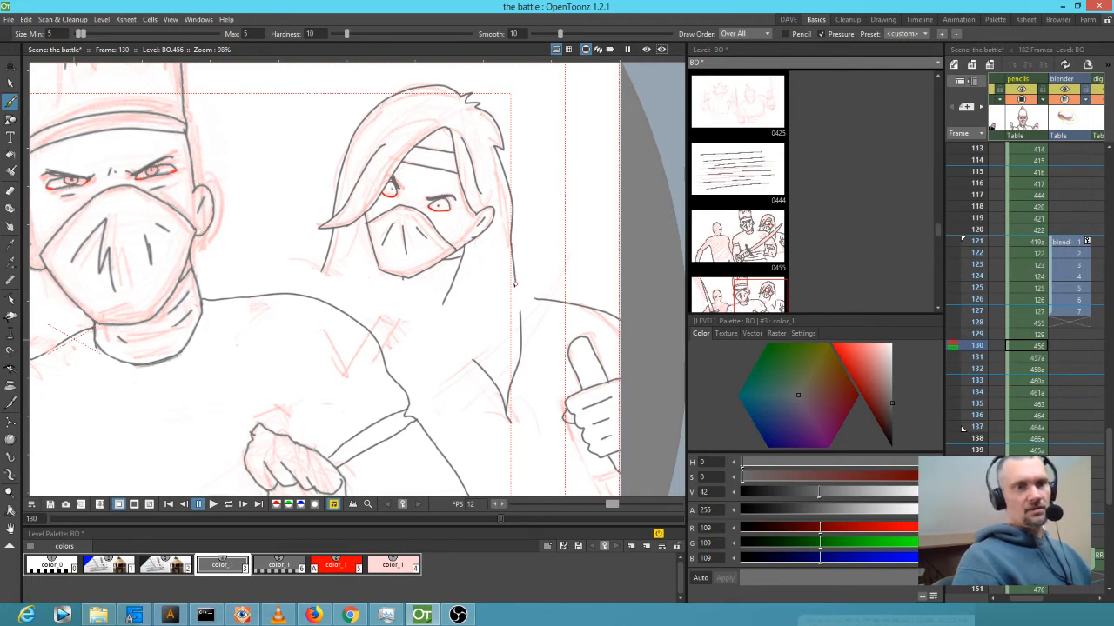
{"action": "mouse_move", "coordinate": [449, 297]}
{"action": "left_mouse_down"}
{"action": "mouse_move", "coordinate": [449, 366]}
{"action": "mouse_move", "coordinate": [454, 345]}
{"action": "mouse_move", "coordinate": [474, 366]}
{"action": "left_mouse_up"}
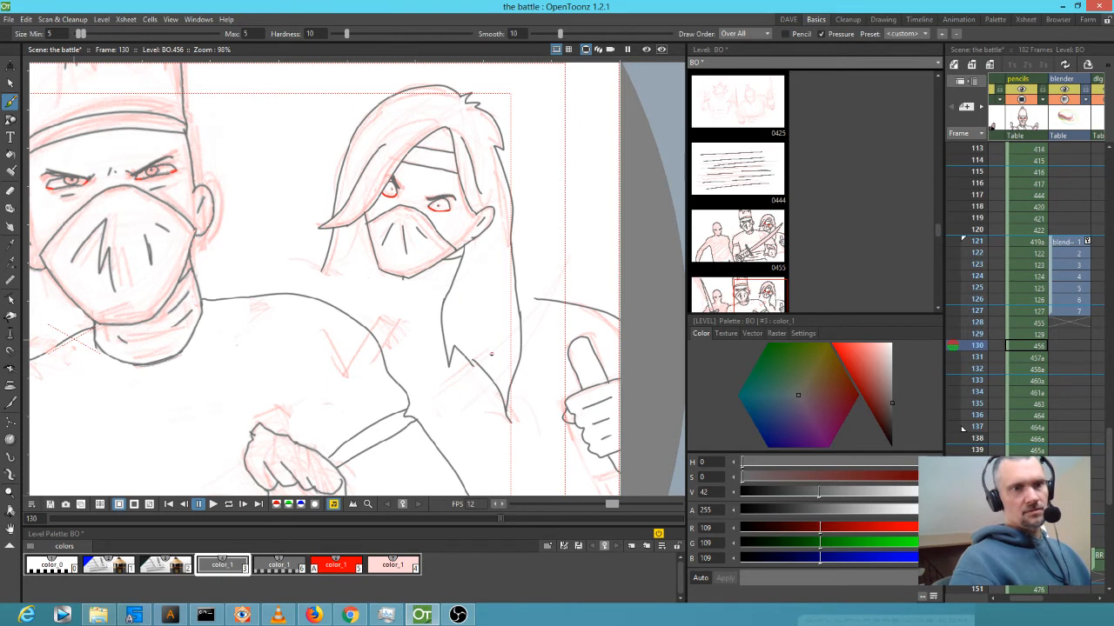
{"action": "key", "text": "comma"}
{"action": "key", "text": "comma"}
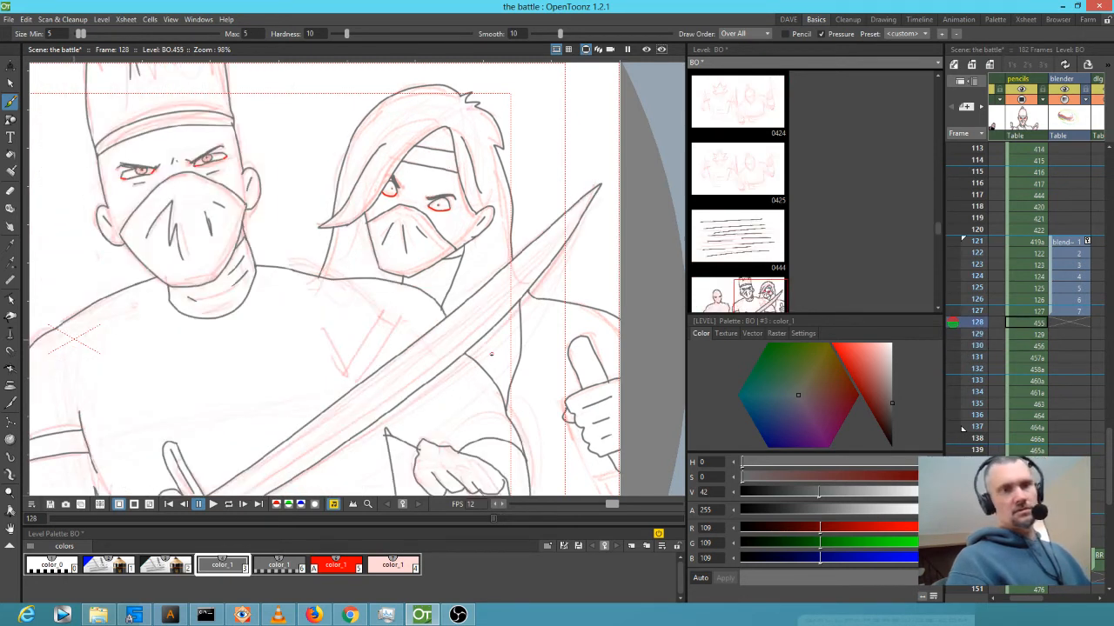
On frame 129, draw red lines along the hooded ninja's hair edge and left jaw.
{"action": "key", "text": "period"}
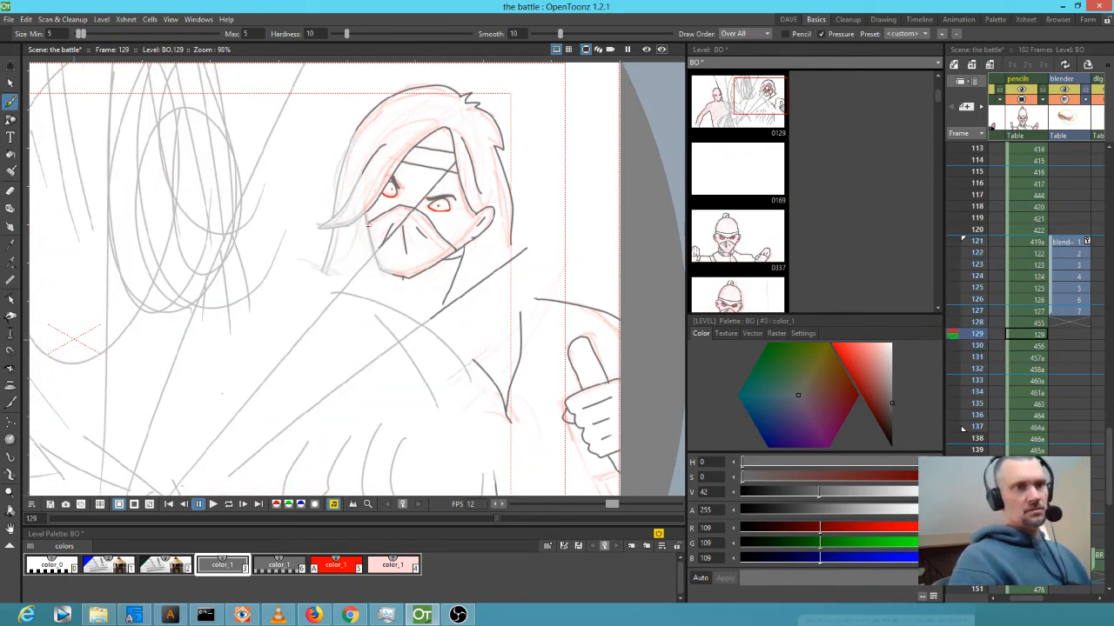
{"action": "left_click_drag", "start_coordinate": [368, 226], "coordinate": [400, 276]}
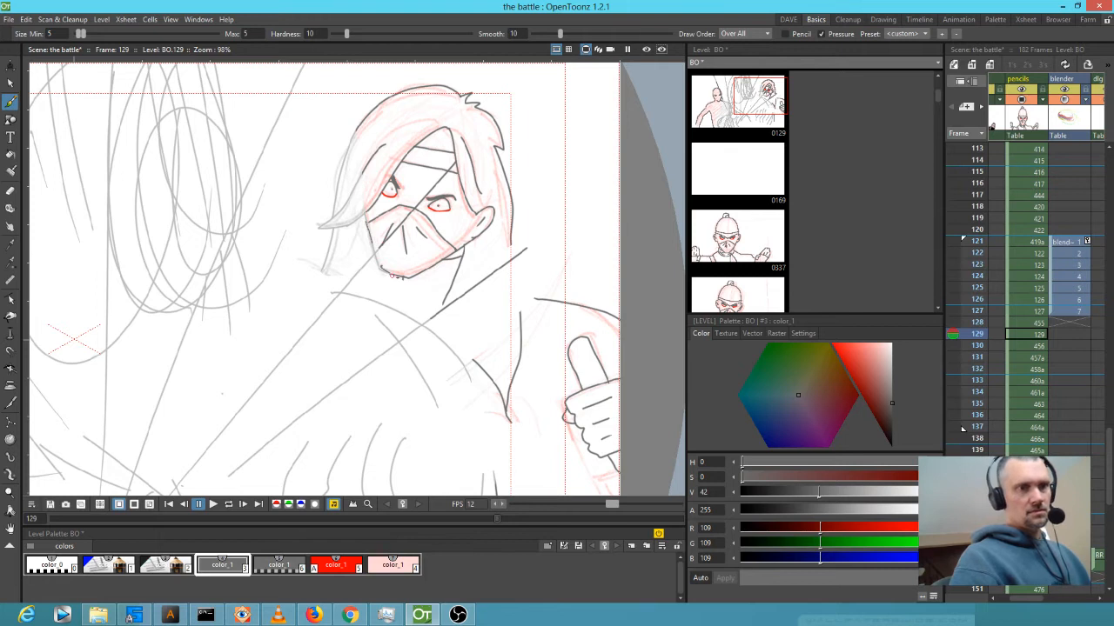
{"action": "left_click", "coordinate": [339, 570]}
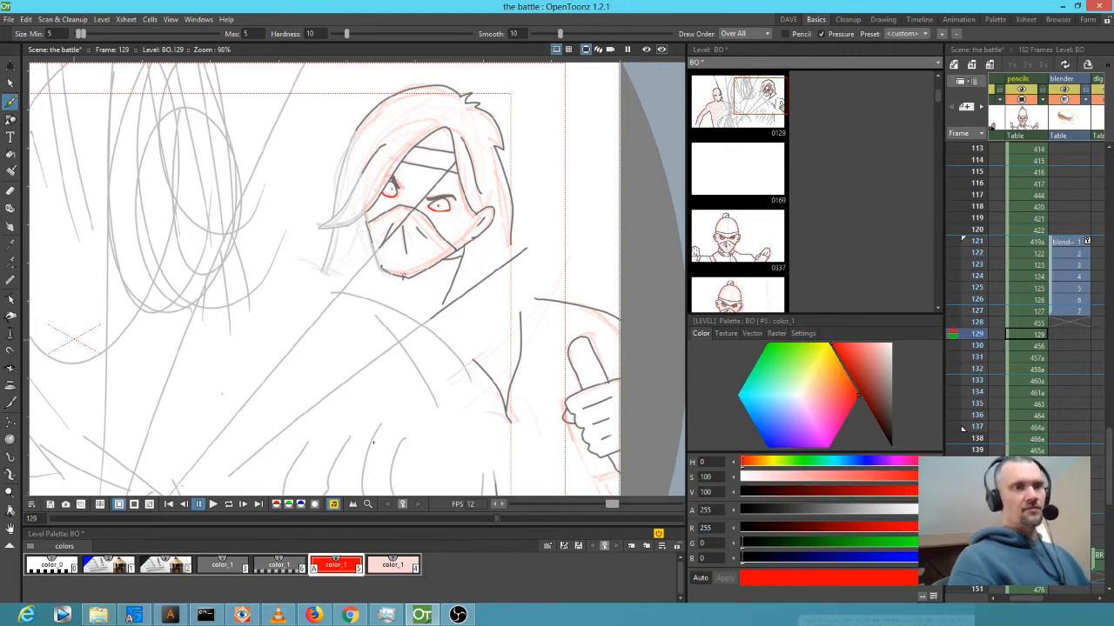
{"action": "mouse_move", "coordinate": [356, 128]}
{"action": "left_mouse_down"}
{"action": "mouse_move", "coordinate": [334, 214]}
{"action": "mouse_move", "coordinate": [320, 226]}
{"action": "mouse_move", "coordinate": [320, 287]}
{"action": "left_mouse_up"}
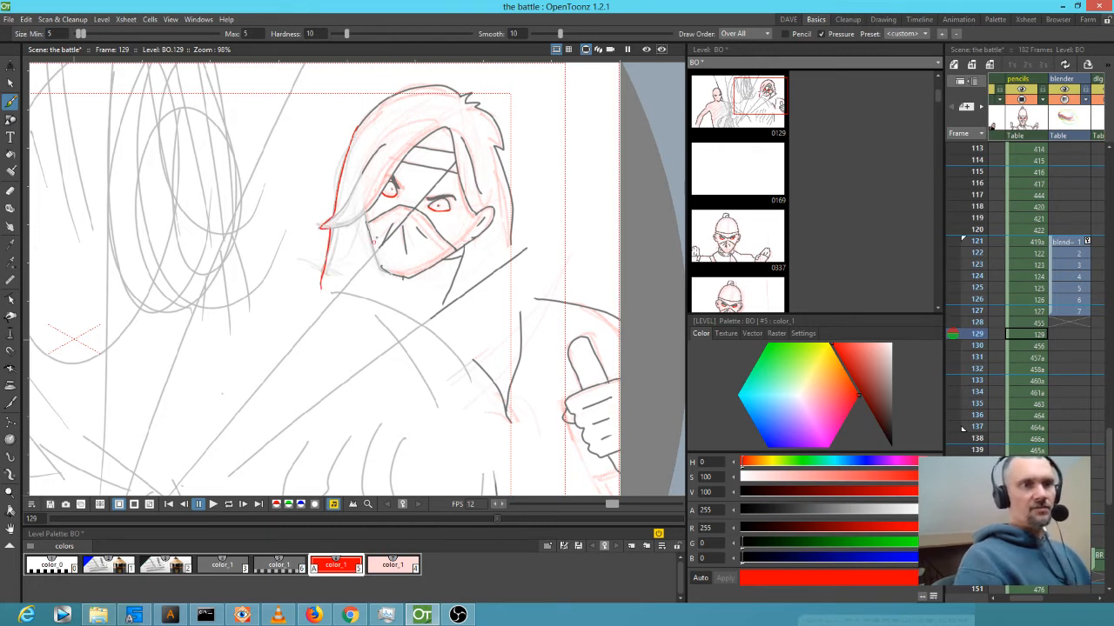
{"action": "left_click_drag", "start_coordinate": [365, 216], "coordinate": [391, 270]}
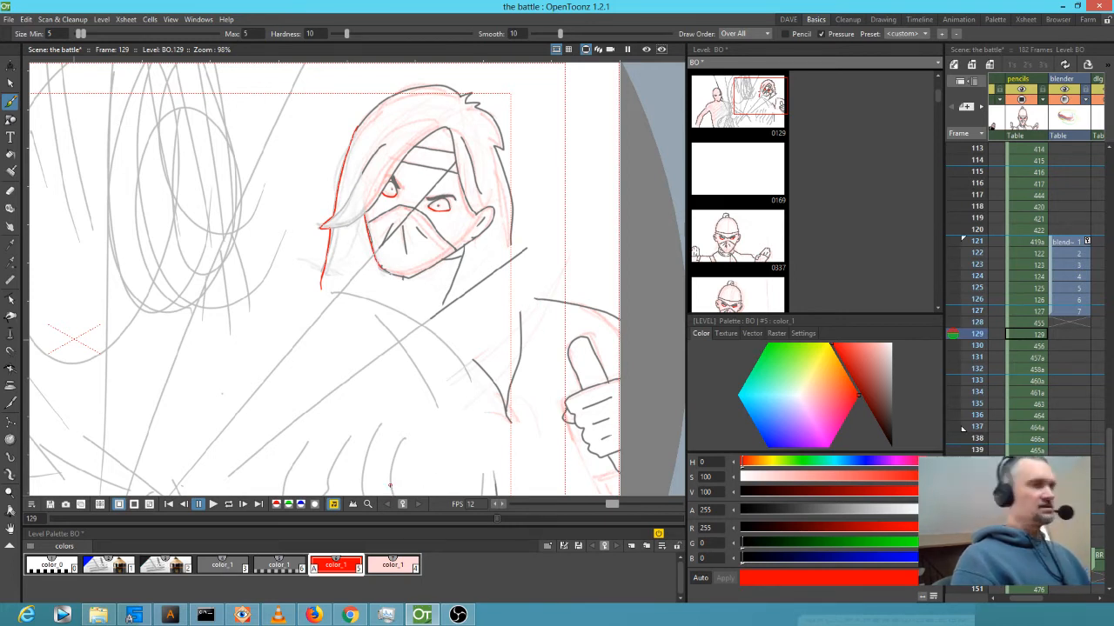
{"action": "left_click", "coordinate": [223, 565]}
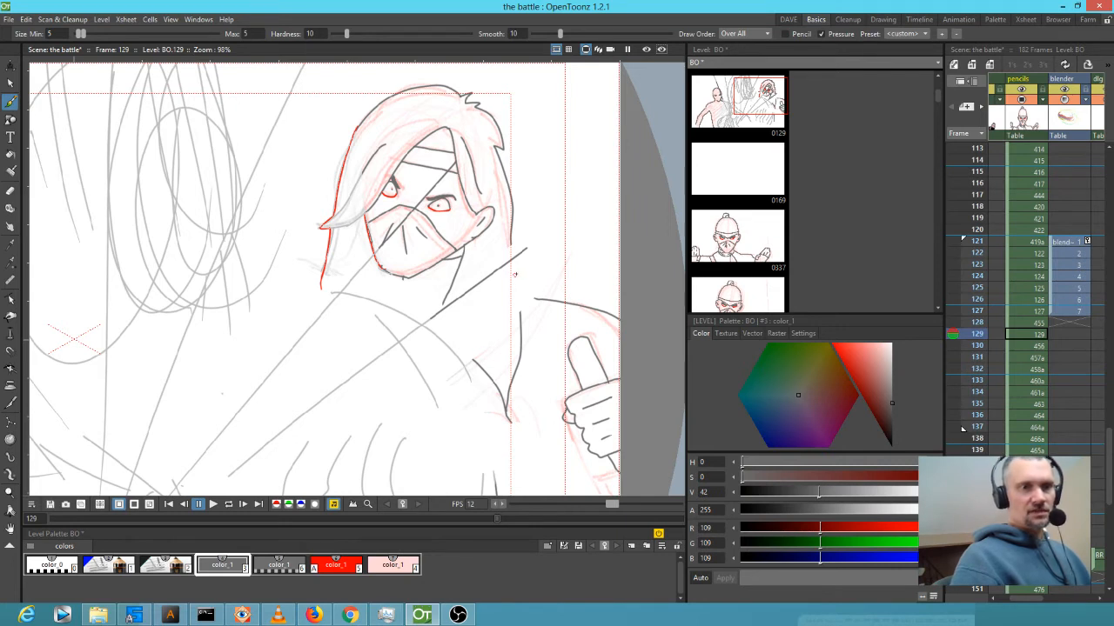
{"action": "mouse_move", "coordinate": [511, 244]}
{"action": "left_mouse_down"}
{"action": "mouse_move", "coordinate": [521, 318]}
{"action": "mouse_move", "coordinate": [530, 299]}
{"action": "mouse_move", "coordinate": [517, 296]}
{"action": "left_mouse_up"}
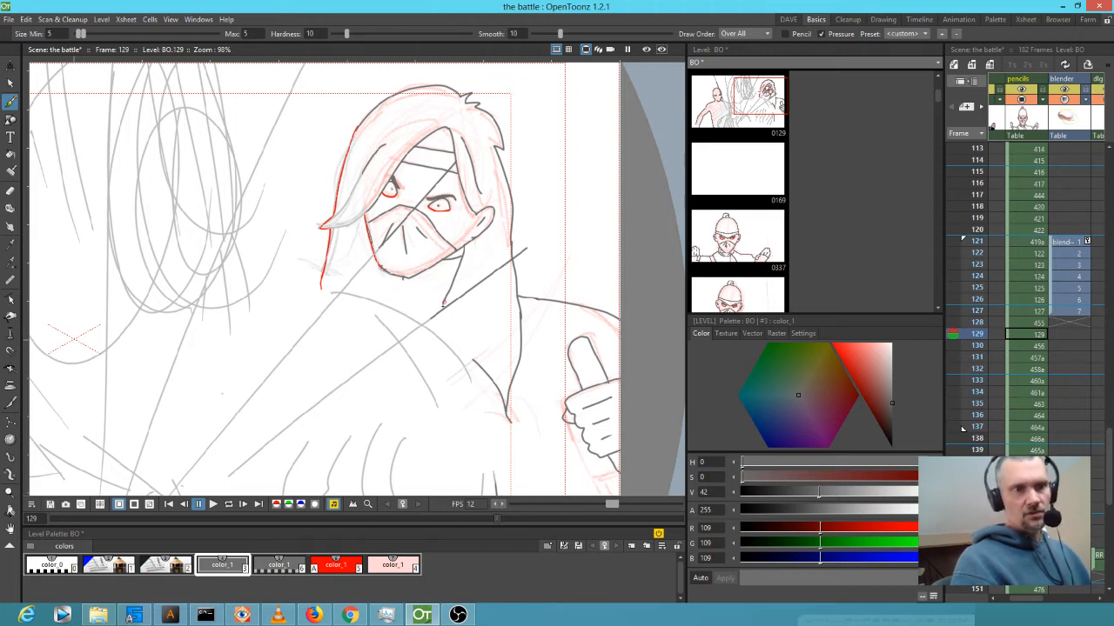
Redraw the torso line in red, add red jaw strokes, and zoom out to see both figures.
{"action": "mouse_move", "coordinate": [442, 312]}
{"action": "left_mouse_down"}
{"action": "mouse_move", "coordinate": [442, 340]}
{"action": "mouse_move", "coordinate": [479, 363]}
{"action": "left_mouse_up"}
{"action": "key", "text": "ctrl+z"}
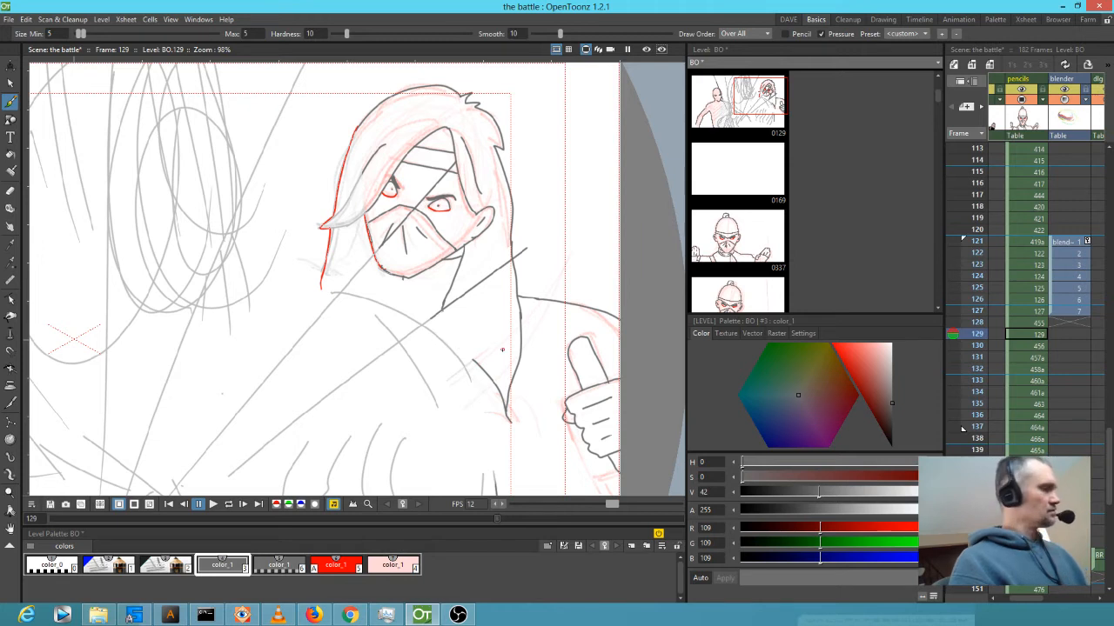
{"action": "key", "text": "6"}
{"action": "mouse_move", "coordinate": [442, 307]}
{"action": "left_mouse_down"}
{"action": "mouse_move", "coordinate": [448, 343]}
{"action": "mouse_move", "coordinate": [480, 365]}
{"action": "left_mouse_up"}
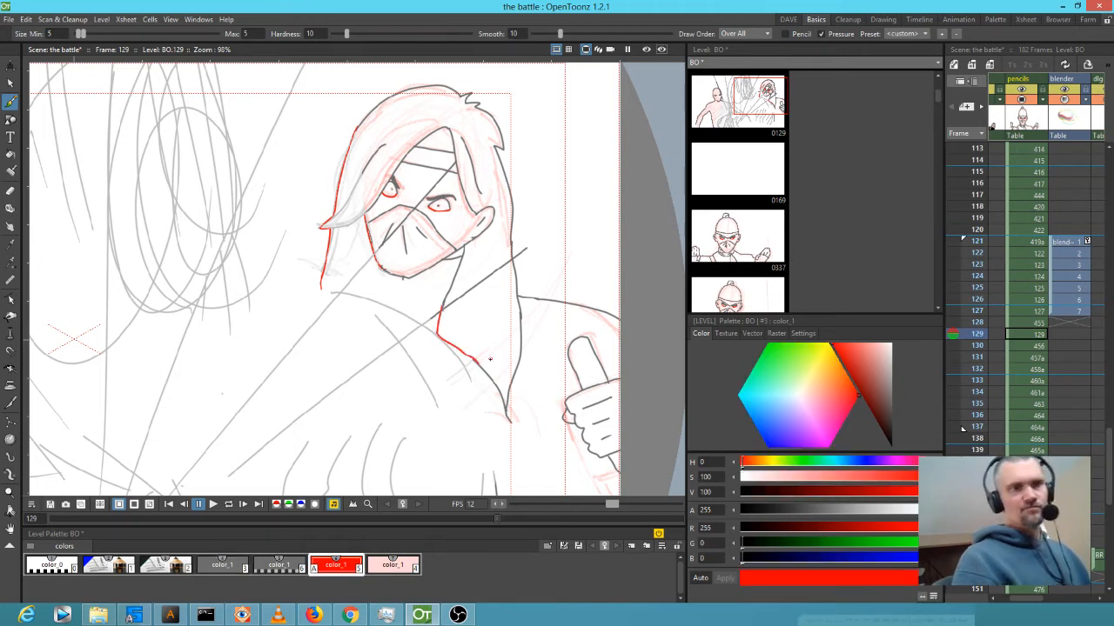
{"action": "mouse_move", "coordinate": [395, 278]}
{"action": "left_mouse_down"}
{"action": "mouse_move", "coordinate": [381, 300]}
{"action": "mouse_move", "coordinate": [324, 297]}
{"action": "mouse_move", "coordinate": [389, 299]}
{"action": "left_mouse_up"}
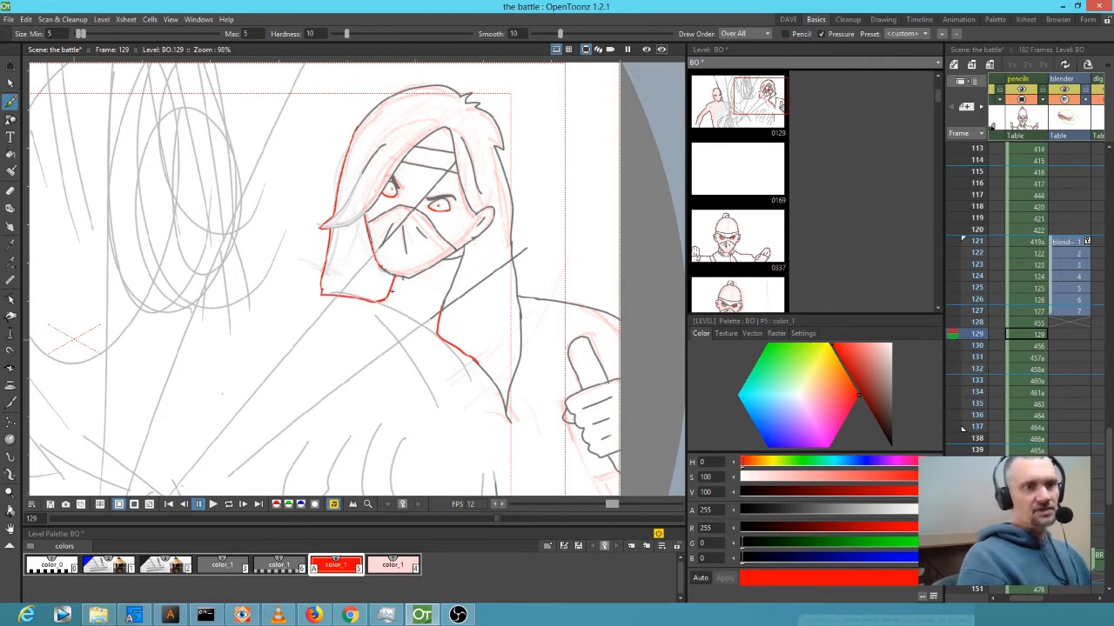
{"action": "left_click_drag", "start_coordinate": [322, 292], "coordinate": [300, 314]}
{"action": "mouse_move", "coordinate": [409, 348]}
{"action": "left_mouse_down"}
{"action": "mouse_move", "coordinate": [379, 179]}
{"action": "mouse_move", "coordinate": [383, 204]}
{"action": "left_mouse_up"}
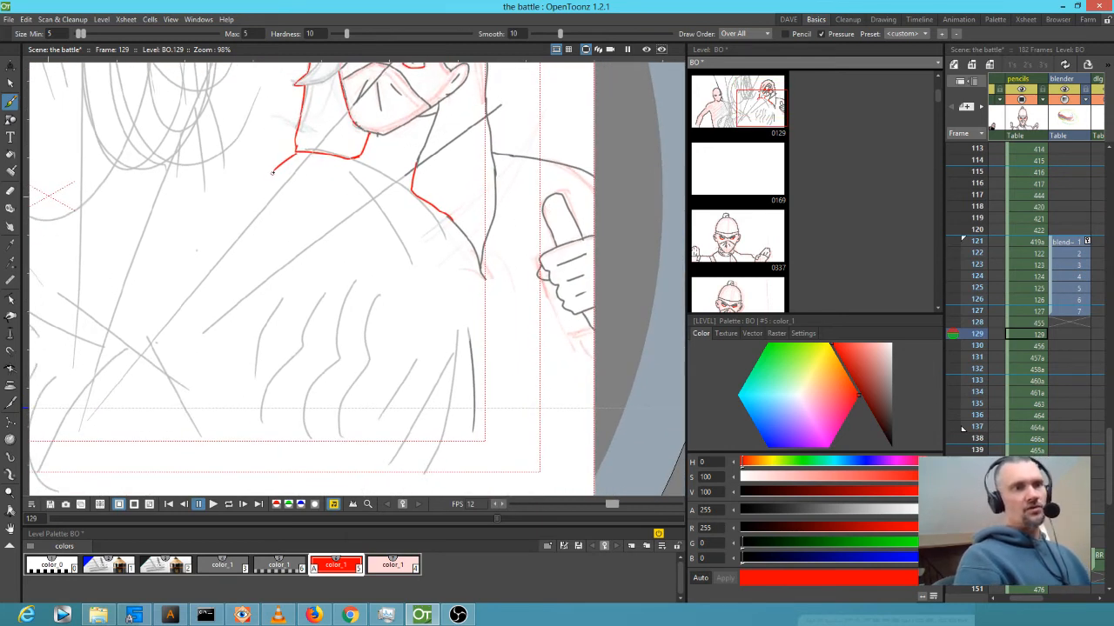
{"action": "left_click_drag", "start_coordinate": [407, 258], "coordinate": [488, 318]}
{"action": "scroll", "coordinate": [483, 316], "scroll_direction": "down", "scroll_amount": 5}
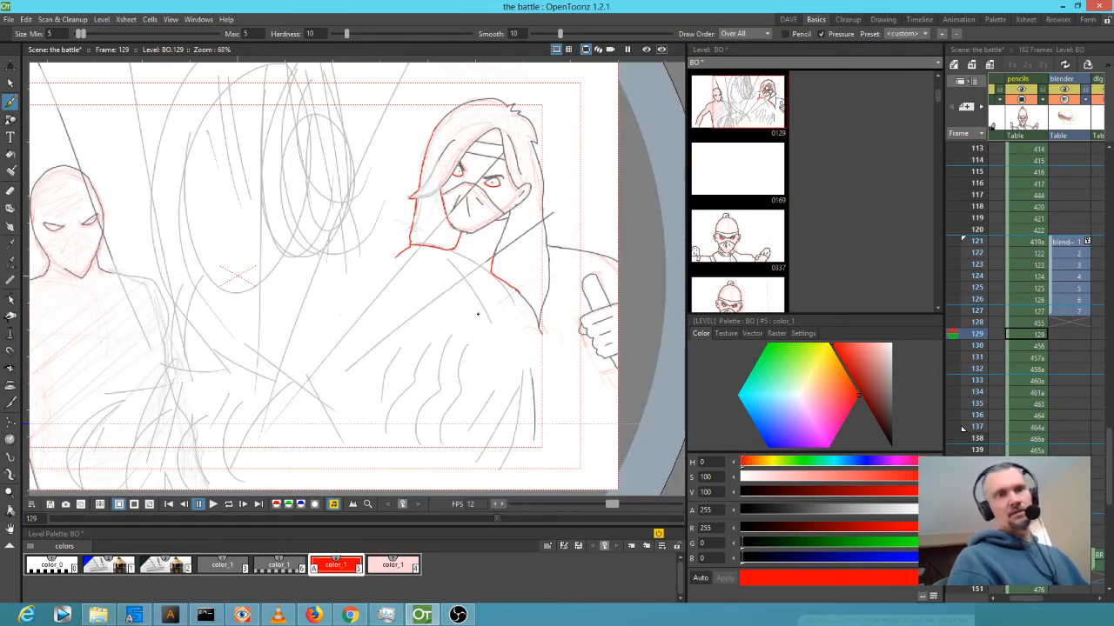
{"action": "scroll", "coordinate": [498, 305], "scroll_direction": "down", "scroll_amount": 1}
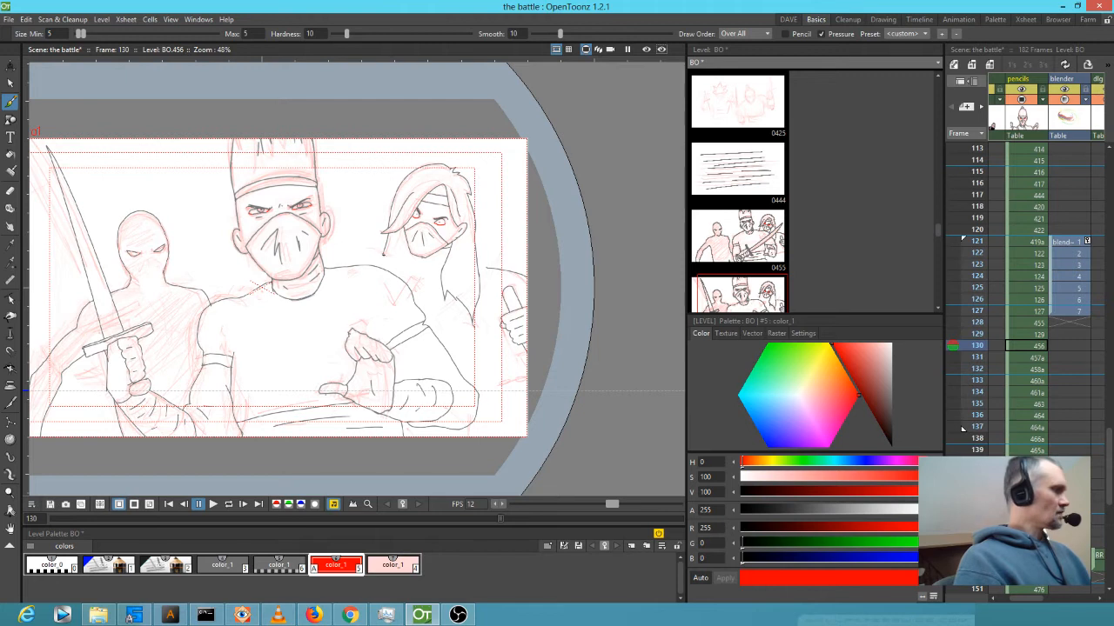
Switch the ink to the dark grey color_1 style and lasso the hand on frame 128.
{"action": "key", "text": "4"}
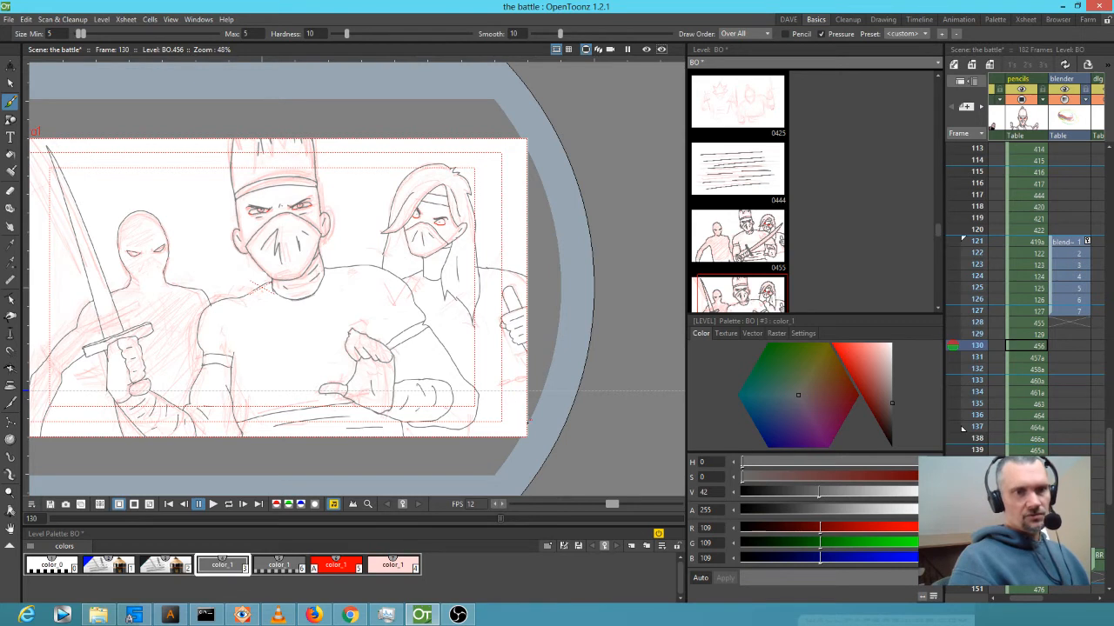
{"action": "key", "text": "comma"}
{"action": "key", "text": "comma"}
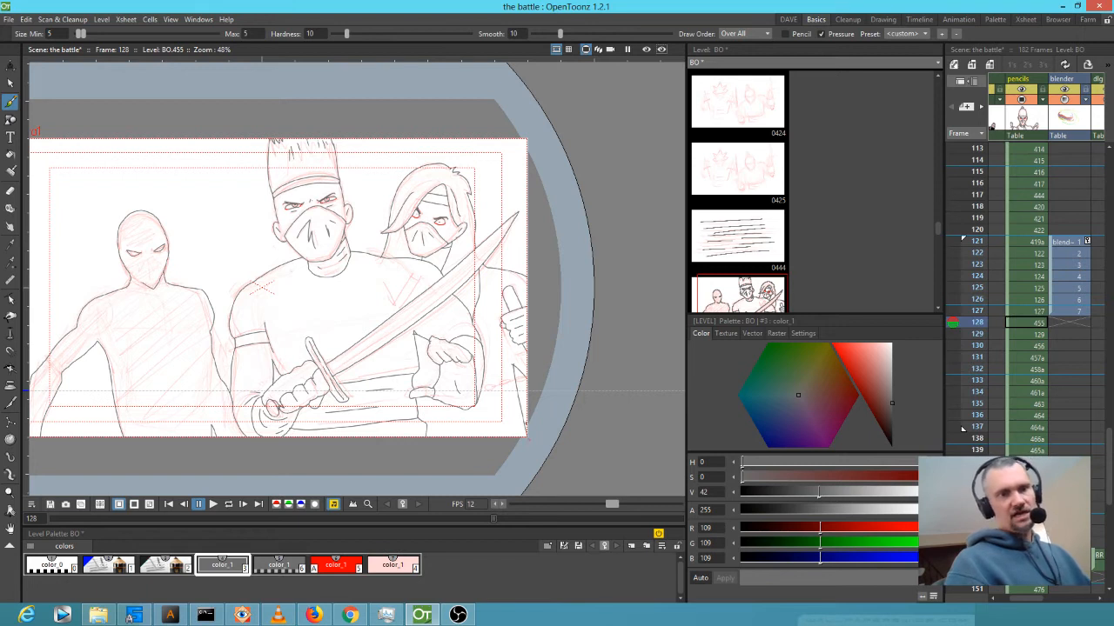
{"action": "key", "text": "s"}
{"action": "mouse_move", "coordinate": [542, 373]}
{"action": "left_mouse_down"}
{"action": "mouse_move", "coordinate": [518, 359]}
{"action": "mouse_move", "coordinate": [518, 434]}
{"action": "mouse_move", "coordinate": [543, 373]}
{"action": "left_mouse_up"}
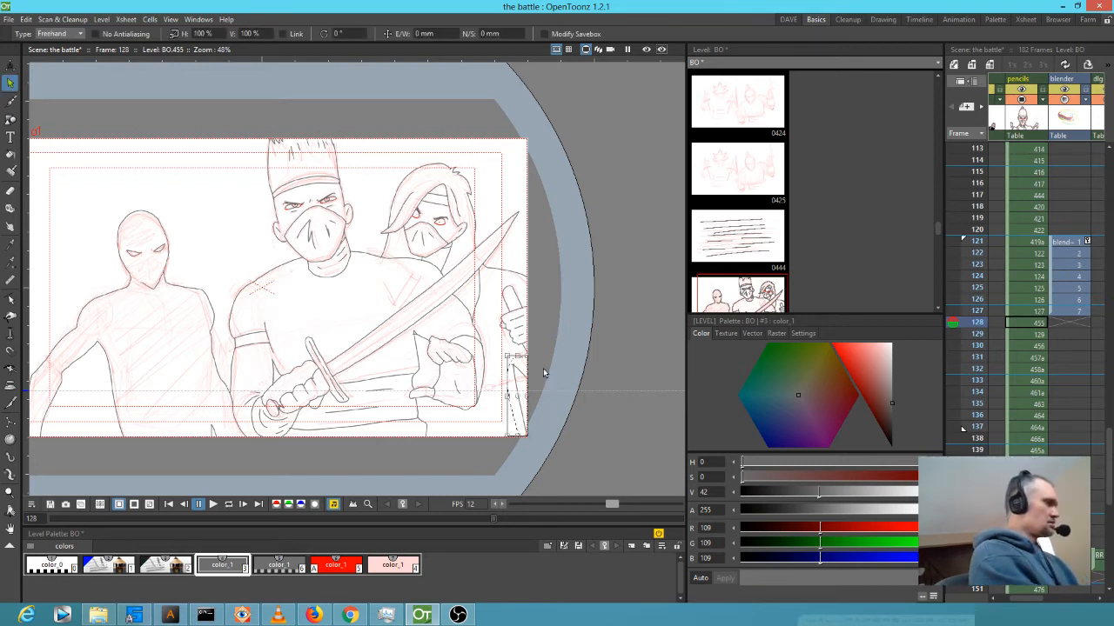
Flip back and forth between frames 128 and 131 to compare the ninja drawings.
{"action": "key", "text": "period"}
{"action": "key", "text": "period"}
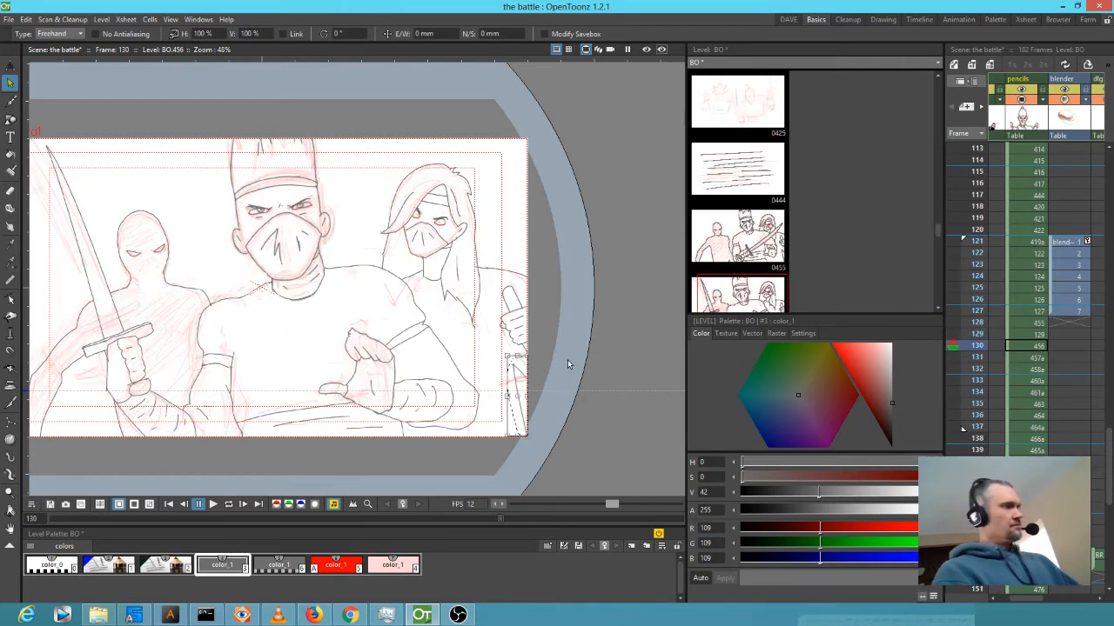
{"action": "key", "text": "comma"}
{"action": "key", "text": "comma"}
{"action": "key", "text": "period"}
{"action": "key", "text": "period"}
{"action": "key", "text": "period"}
{"action": "key", "text": "comma"}
{"action": "key", "text": "comma"}
{"action": "key", "text": "comma"}
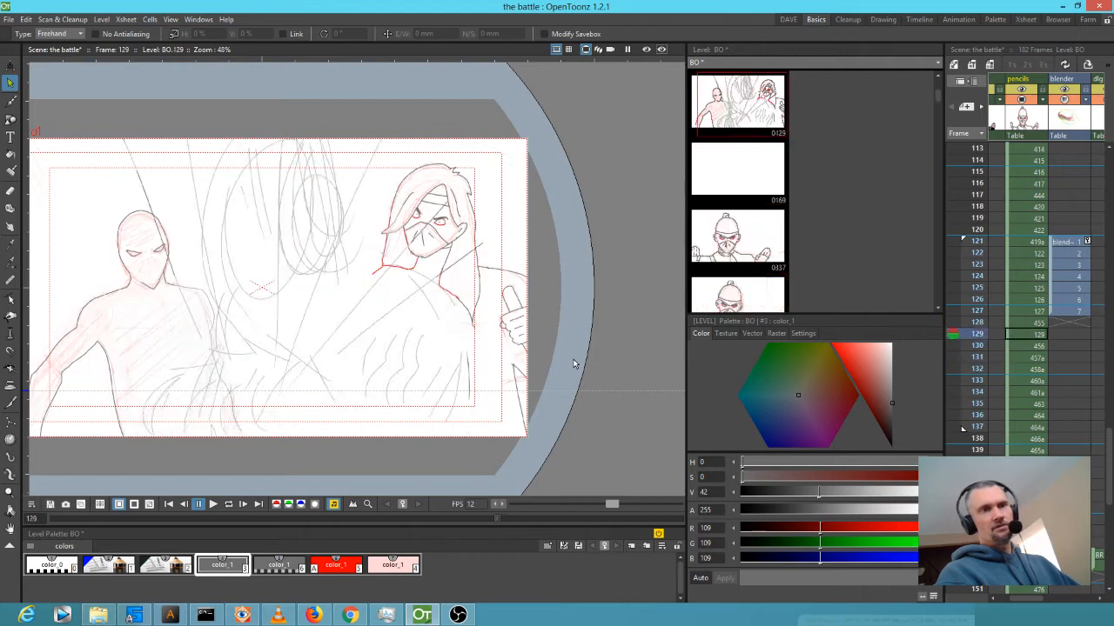
{"action": "key", "text": "period"}
{"action": "key", "text": "period"}
{"action": "key", "text": "period"}
{"action": "key", "text": "comma"}
{"action": "key", "text": "comma"}
{"action": "key", "text": "comma"}
{"action": "key", "text": "period"}
{"action": "key", "text": "period"}
{"action": "key", "text": "period"}
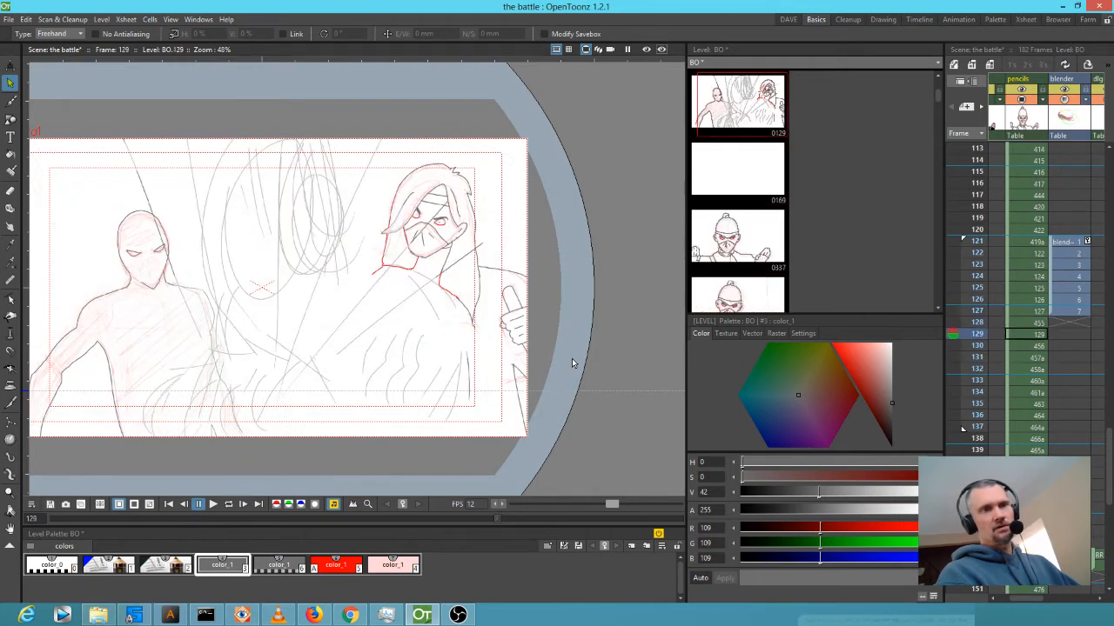
{"action": "key", "text": "comma"}
{"action": "key", "text": "comma"}
{"action": "key", "text": "comma"}
{"action": "key", "text": "period"}
{"action": "key", "text": "period"}
{"action": "key", "text": "period"}
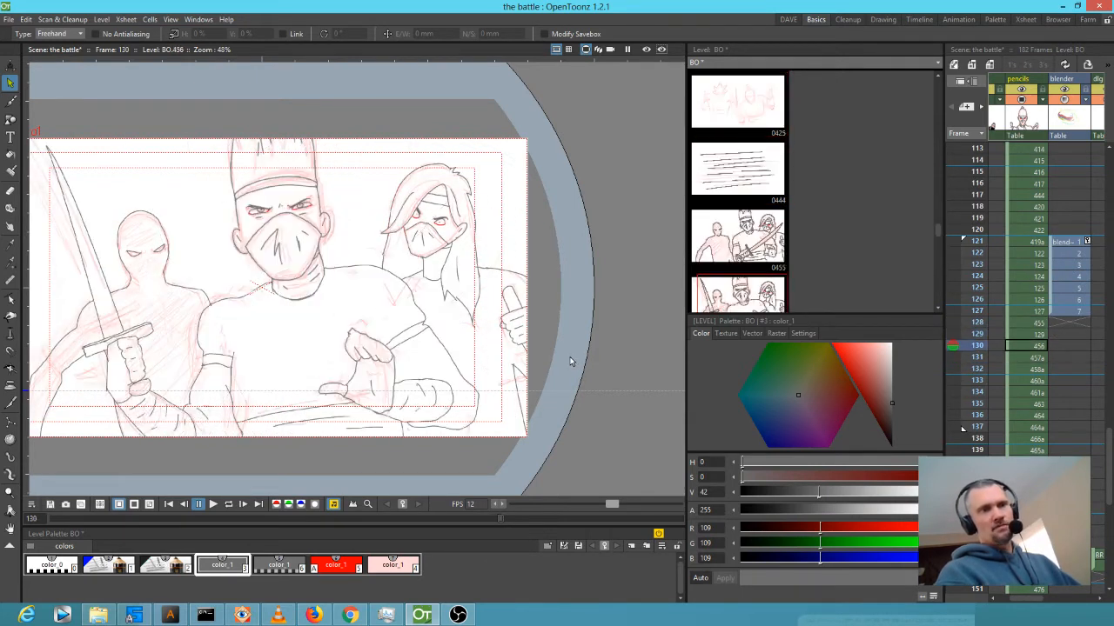
{"action": "key", "text": "comma"}
{"action": "key", "text": "comma"}
{"action": "key", "text": "comma"}
{"action": "key", "text": "comma"}
{"action": "key", "text": "period"}
{"action": "key", "text": "period"}
{"action": "key", "text": "period"}
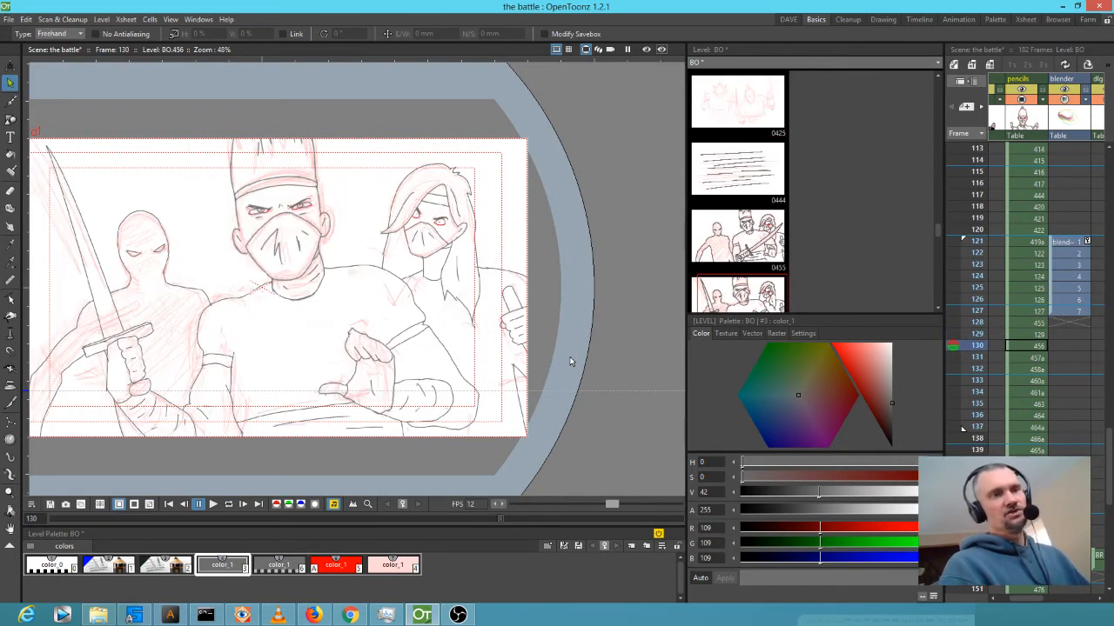
{"action": "key", "text": "comma"}
{"action": "key", "text": "comma"}
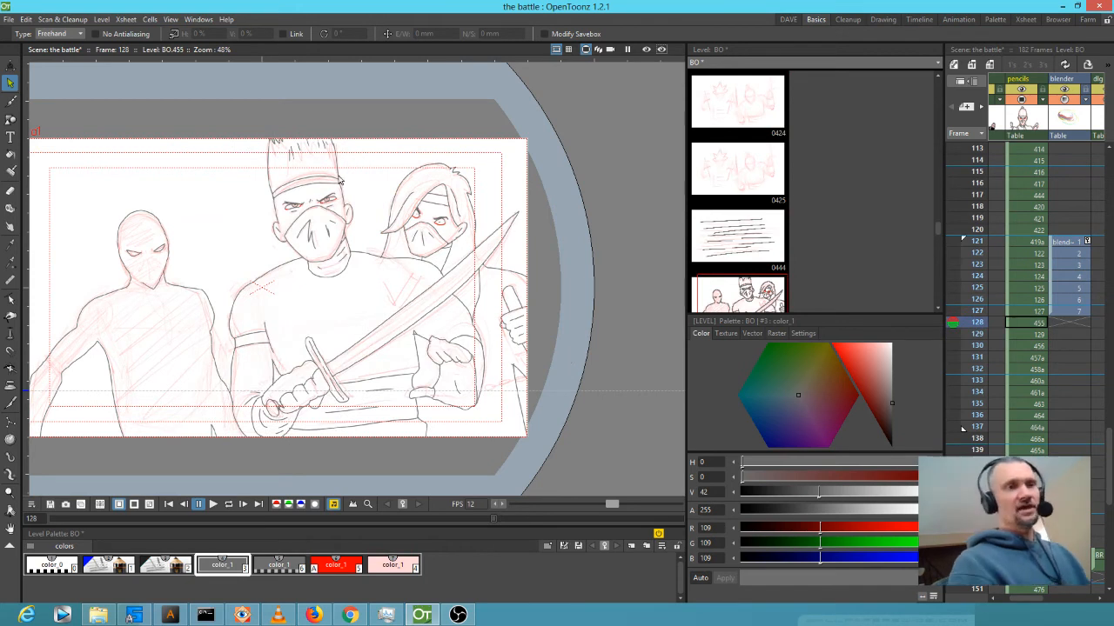
With the Brush tool active, flip through frames 127–130 to compare the drawings.
{"action": "key", "text": "b"}
{"action": "key", "text": "Up"}
{"action": "key", "text": "Down"}
{"action": "key", "text": "Down"}
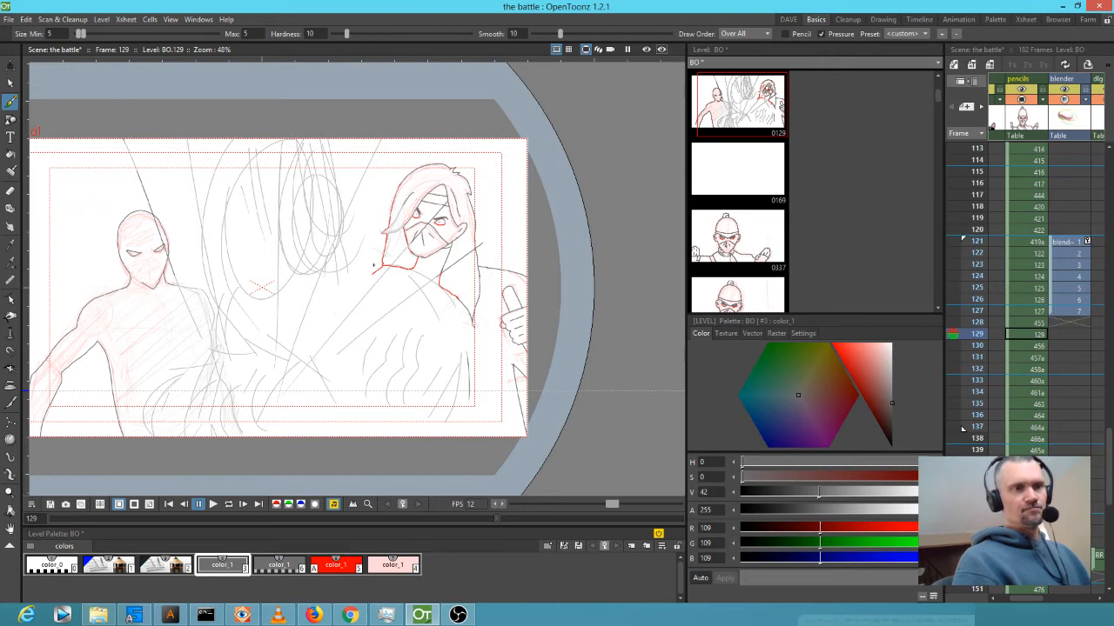
{"action": "key", "text": "Down"}
{"action": "key", "text": "Up"}
{"action": "key", "text": "Up"}
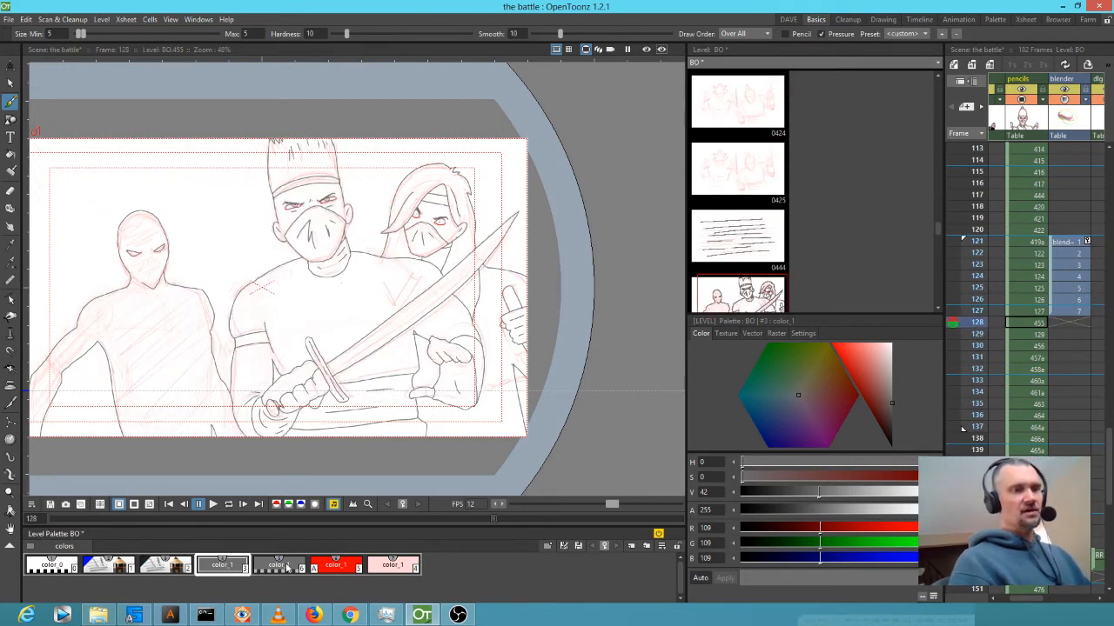
{"action": "key", "text": "Down"}
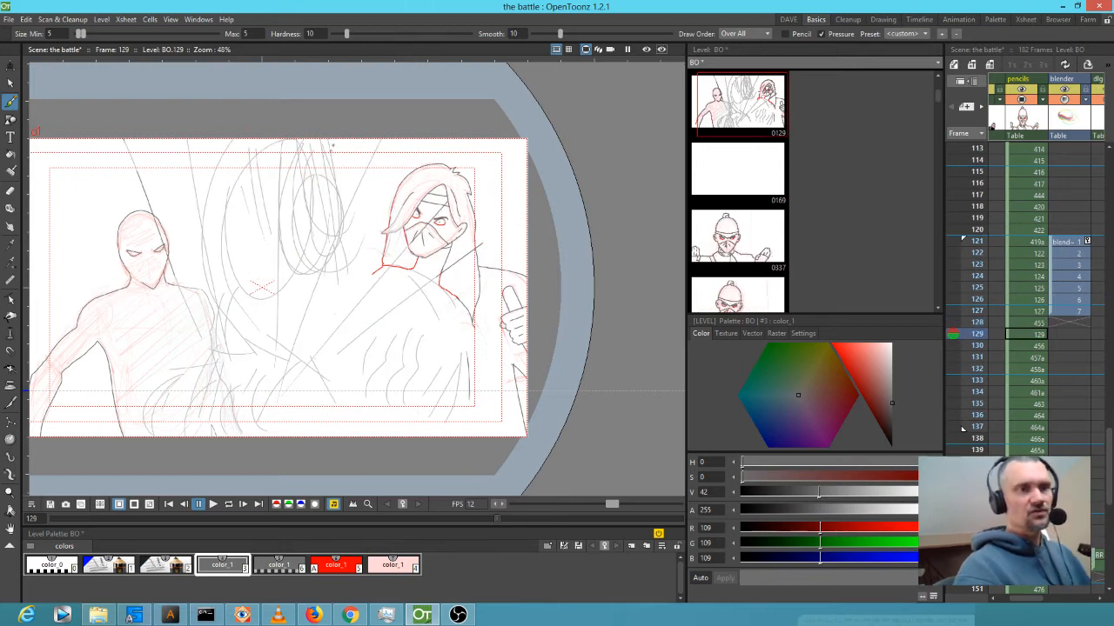
{"action": "key", "text": "Up"}
{"action": "key", "text": "Down"}
{"action": "key", "text": "Down"}
{"action": "key", "text": "Up"}
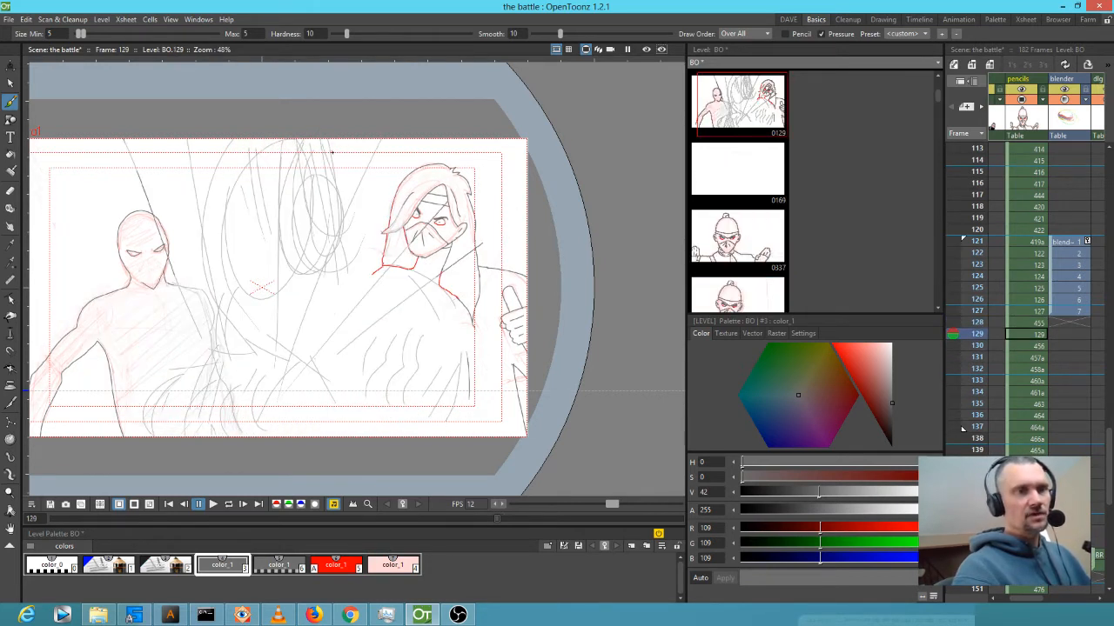
{"action": "key", "text": "Up"}
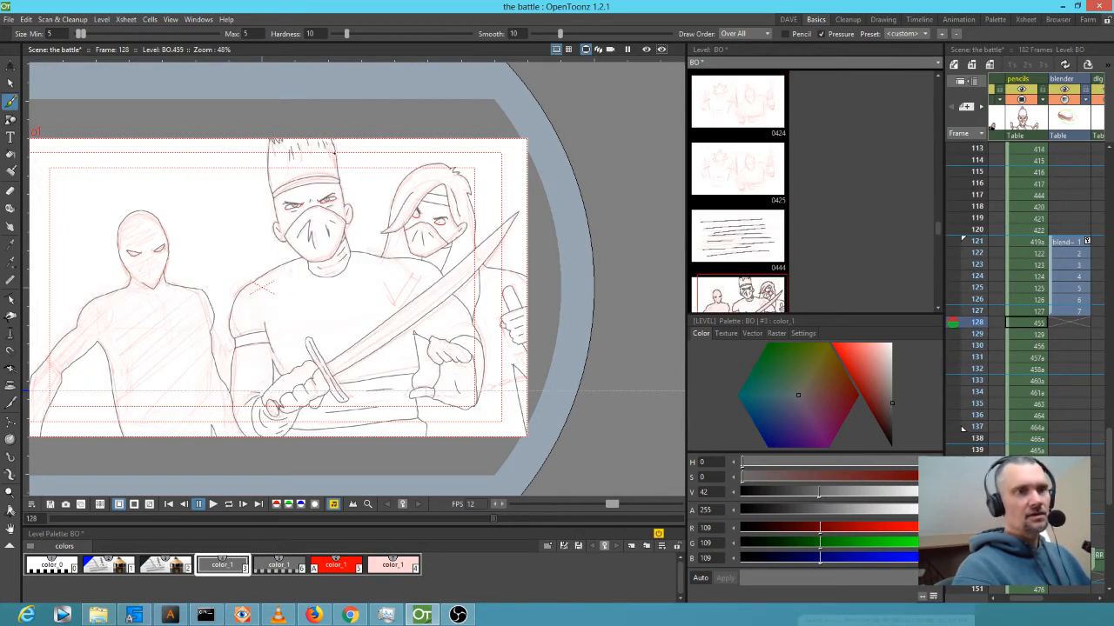
{"action": "key", "text": "Down"}
{"action": "key", "text": "Down"}
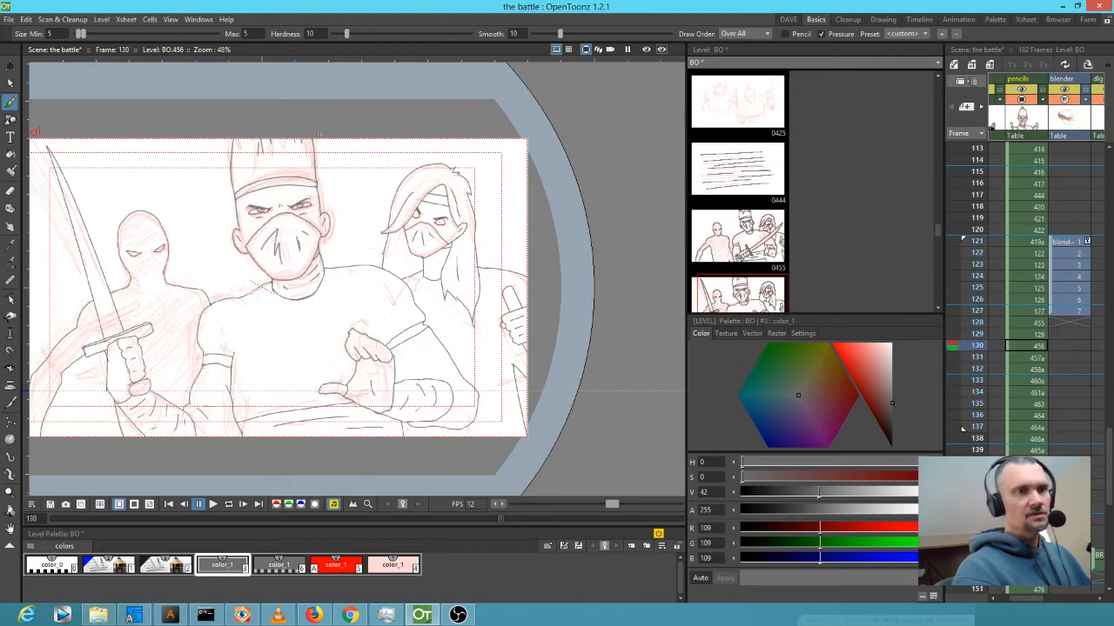
Draw a test stroke right of the masked head, undo it, and flip back to frame 128.
{"action": "left_click_drag", "start_coordinate": [322, 161], "coordinate": [329, 194]}
{"action": "key", "text": "ctrl+z"}
{"action": "key", "text": "Down"}
{"action": "key", "text": "Down"}
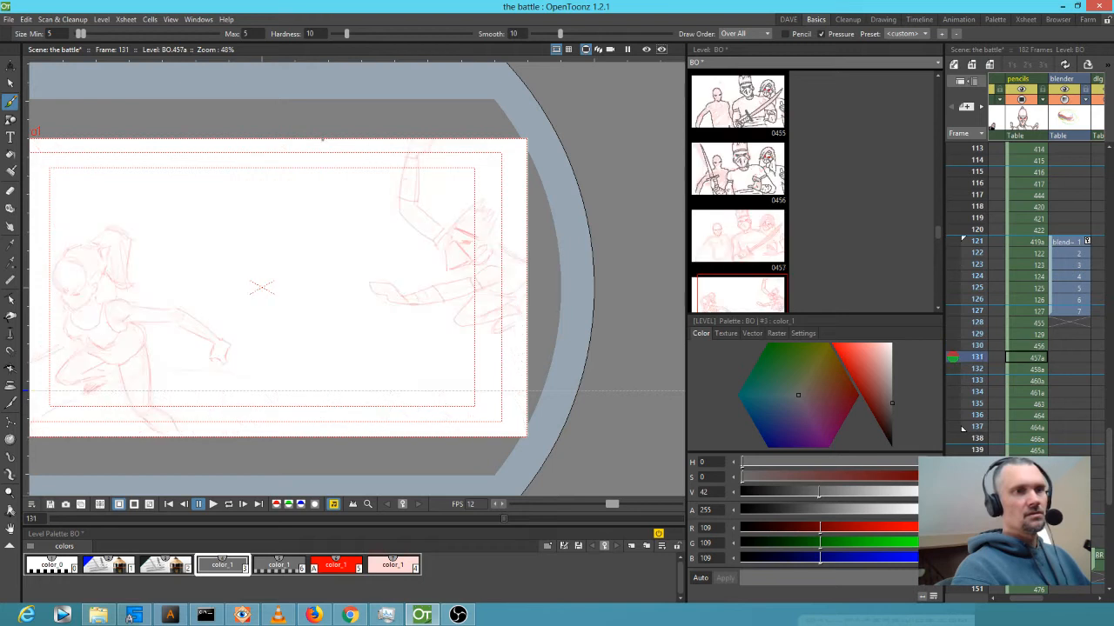
{"action": "key", "text": "Up"}
{"action": "key", "text": "Up"}
{"action": "key", "text": "Up"}
{"action": "key", "text": "Up"}
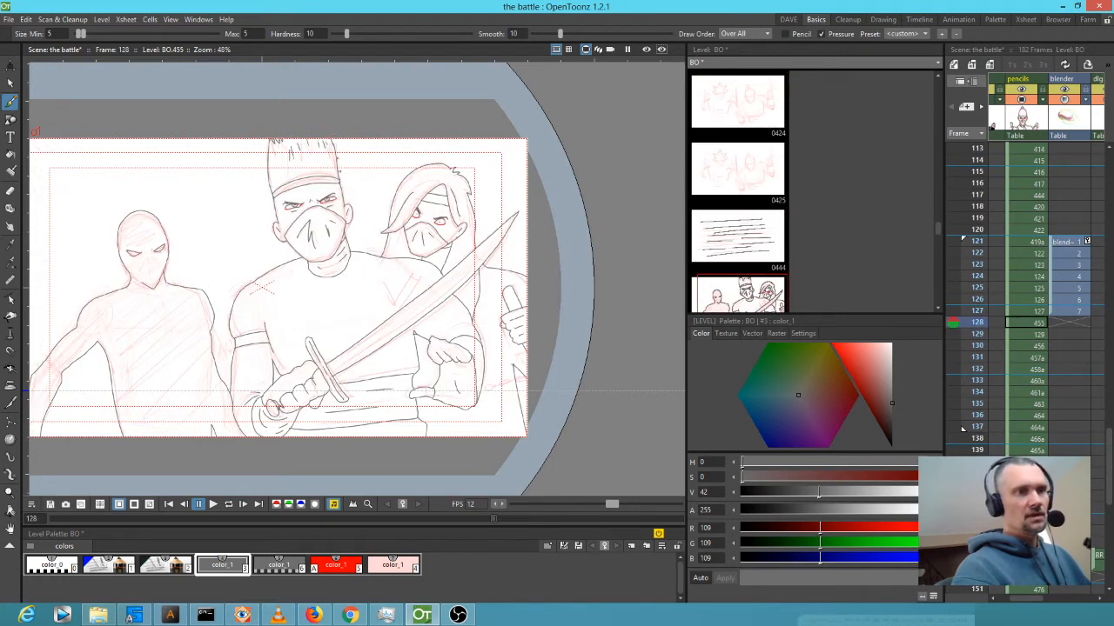
Ink the hooded ninja's sketch line and the central figure's head on frame 129.
{"action": "key", "text": "Down"}
{"action": "key", "text": "Down"}
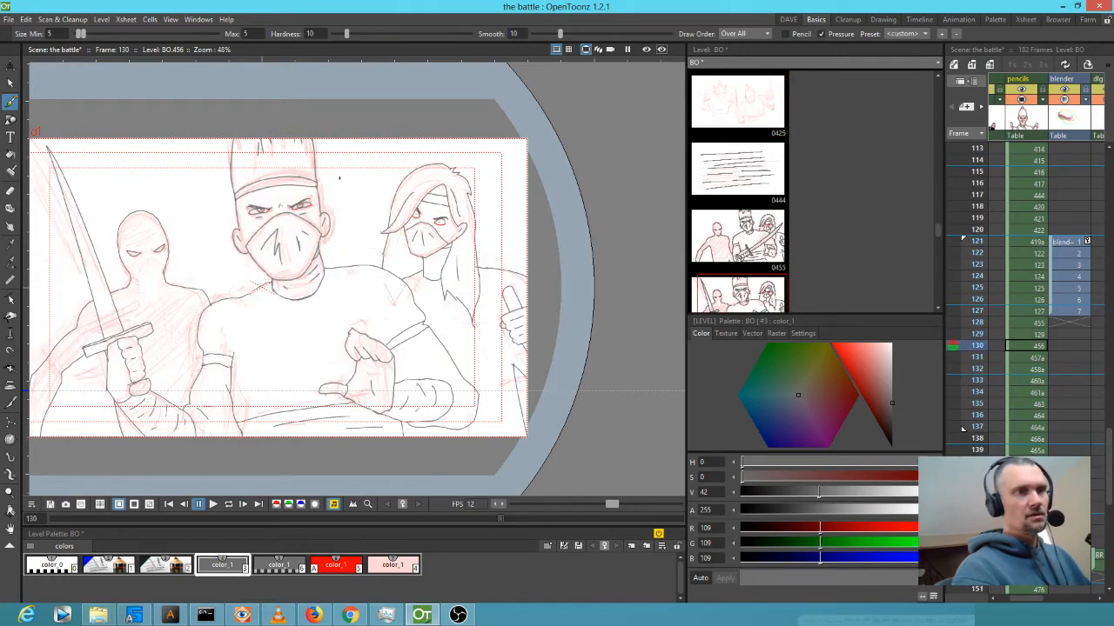
{"action": "key", "text": "Up"}
{"action": "mouse_move", "coordinate": [329, 193]}
{"action": "left_mouse_down"}
{"action": "mouse_move", "coordinate": [322, 137]}
{"action": "mouse_move", "coordinate": [328, 182]}
{"action": "left_mouse_up"}
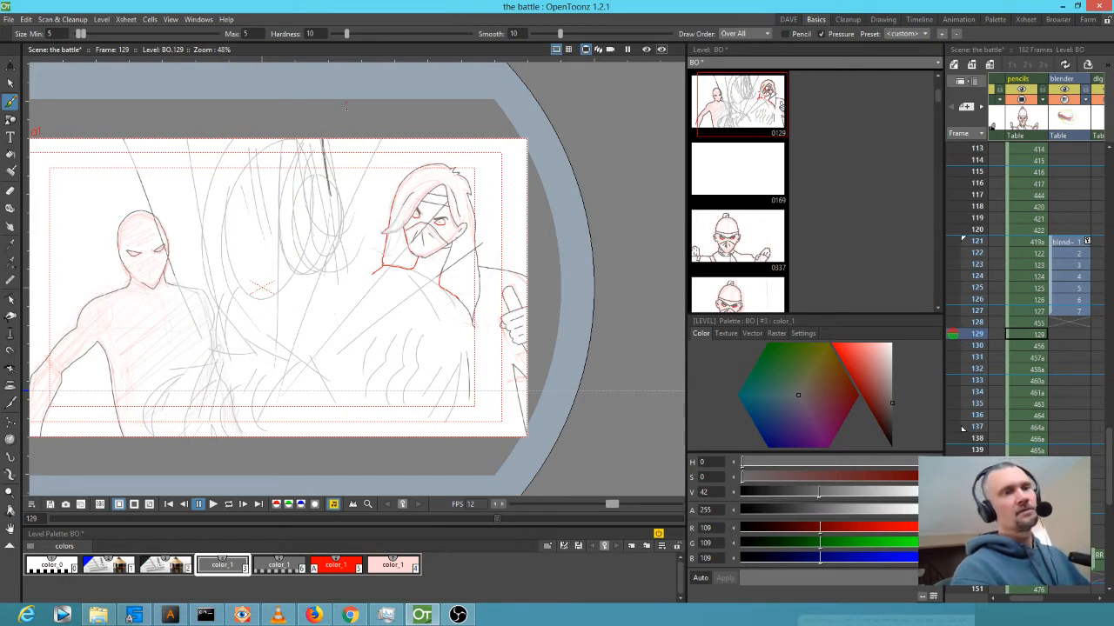
{"action": "key", "text": "Down"}
{"action": "key", "text": "Up"}
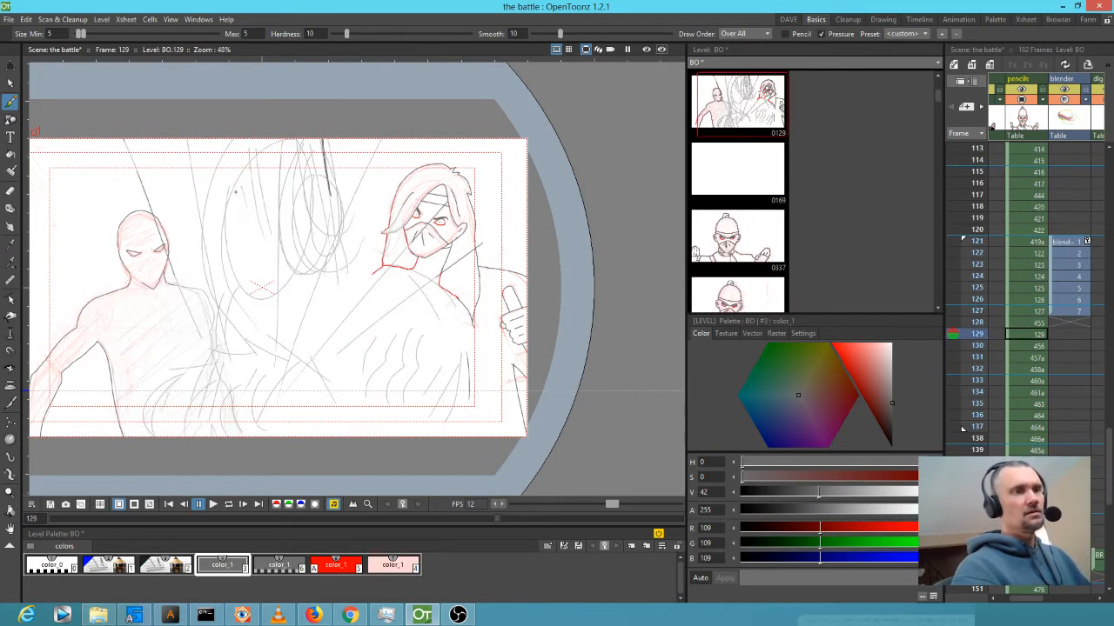
{"action": "key", "text": "Up"}
{"action": "key", "text": "Down"}
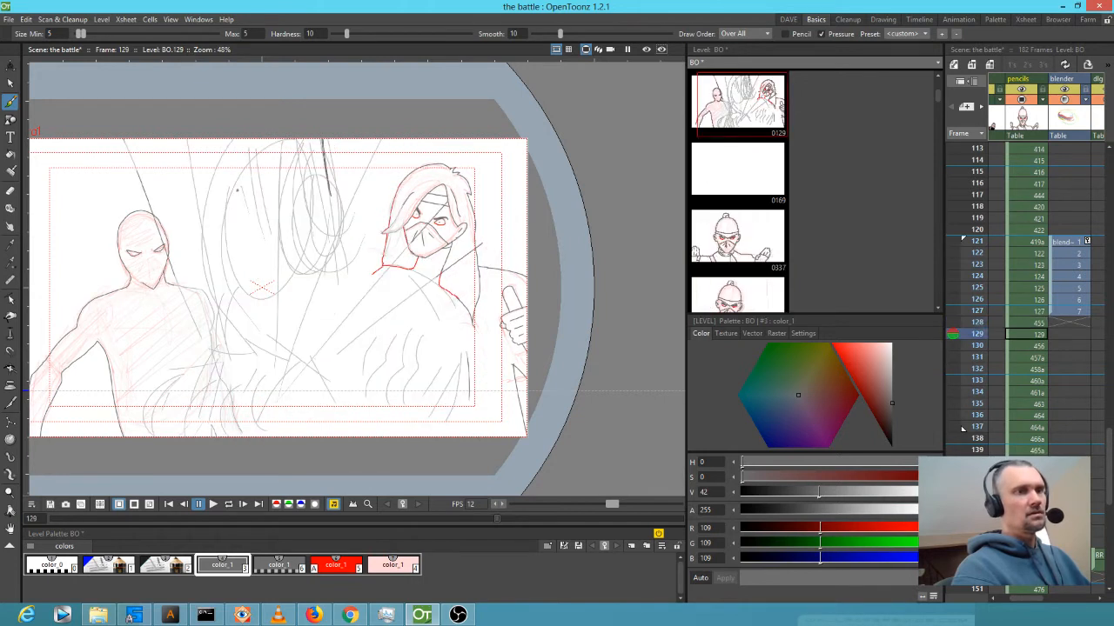
{"action": "left_click_drag", "start_coordinate": [240, 141], "coordinate": [256, 219]}
Ink the central figure's face and short strokes near the hooded ninja's shoulder.
{"action": "key", "text": "Up"}
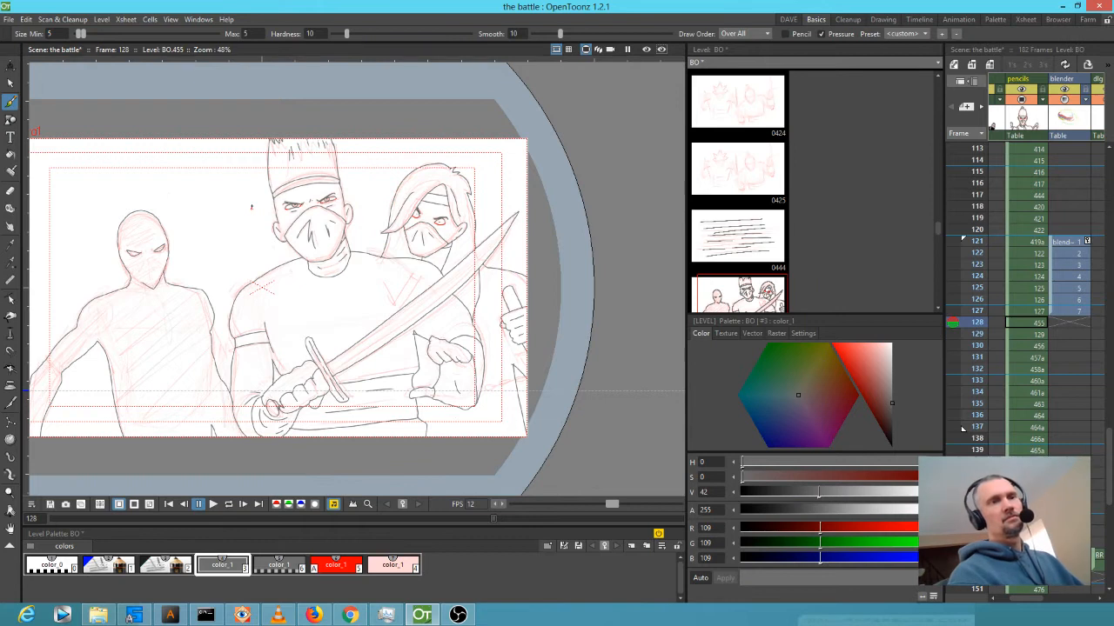
{"action": "key", "text": "Down"}
{"action": "key", "text": "Down"}
{"action": "key", "text": "Up"}
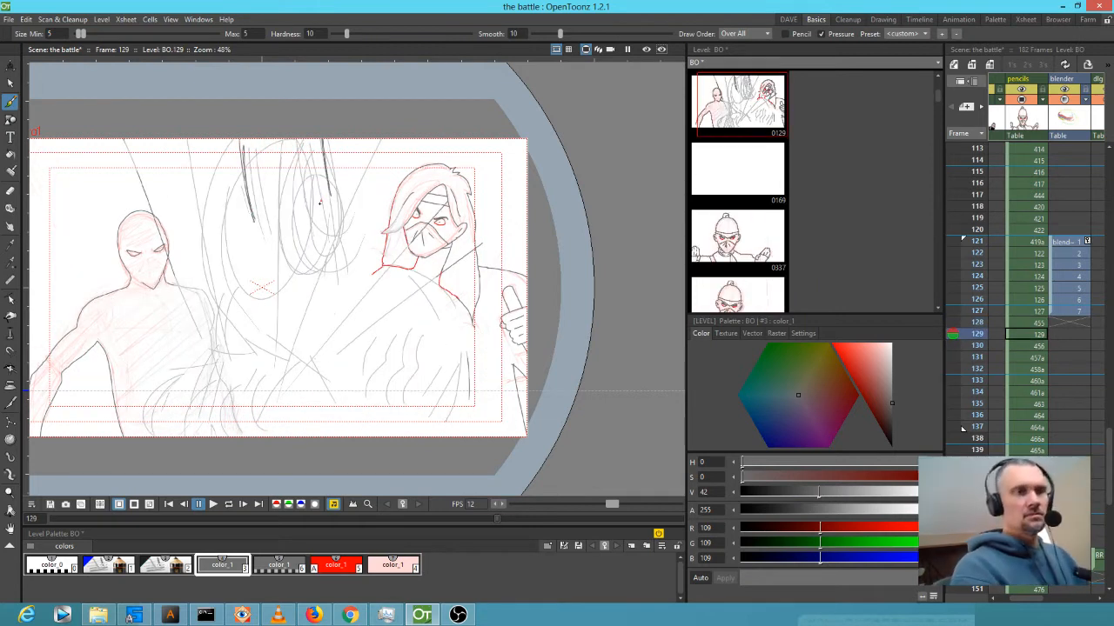
{"action": "key", "text": "Up"}
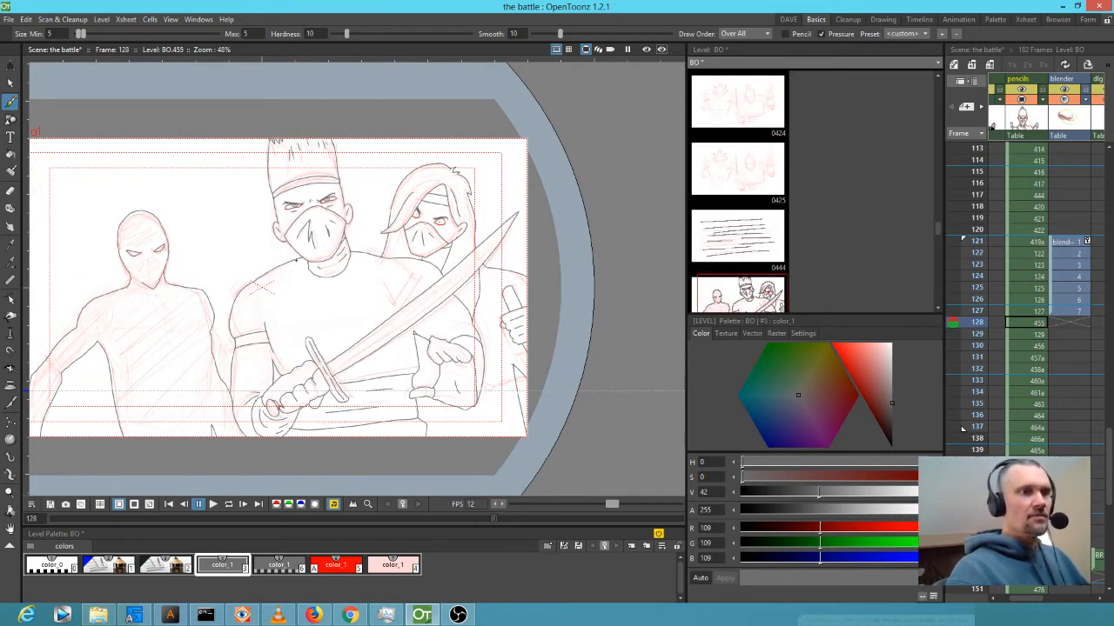
{"action": "key", "text": "Down"}
{"action": "key", "text": "Down"}
{"action": "key", "text": "Up"}
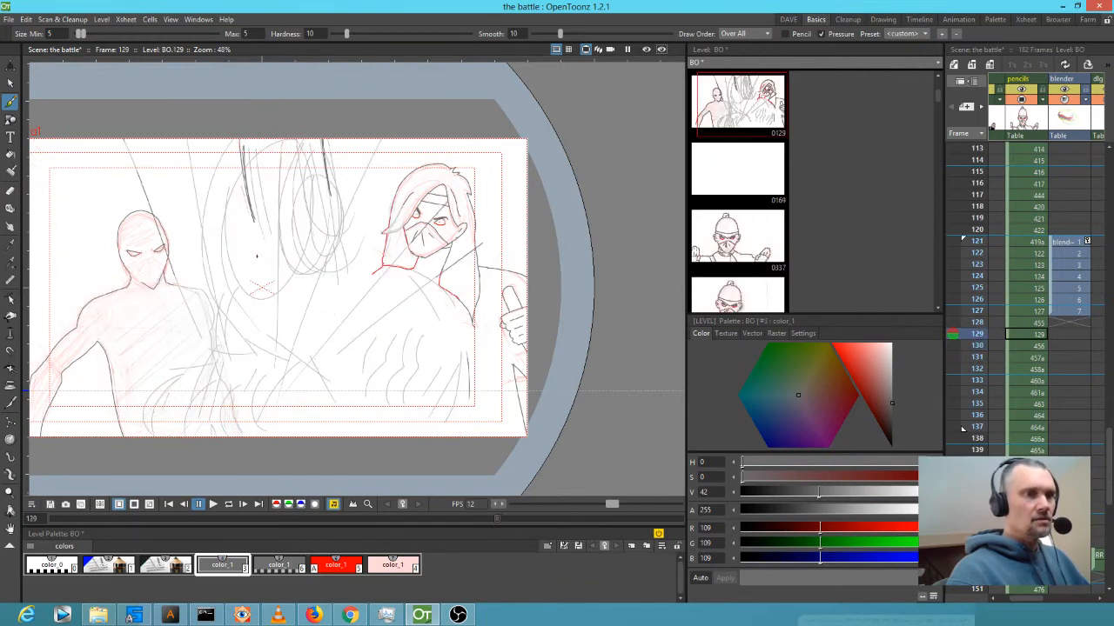
{"action": "left_click_drag", "start_coordinate": [261, 249], "coordinate": [293, 285]}
{"action": "key", "text": "Down"}
{"action": "key", "text": "Down"}
{"action": "key", "text": "Up"}
{"action": "key", "text": "Up"}
{"action": "key", "text": "Up"}
{"action": "key", "text": "Down"}
{"action": "left_click_drag", "start_coordinate": [327, 230], "coordinate": [322, 263]}
Add a grey stroke on the central figure's body after checking frames 128–130.
{"action": "key", "text": "Up"}
{"action": "key", "text": "Down"}
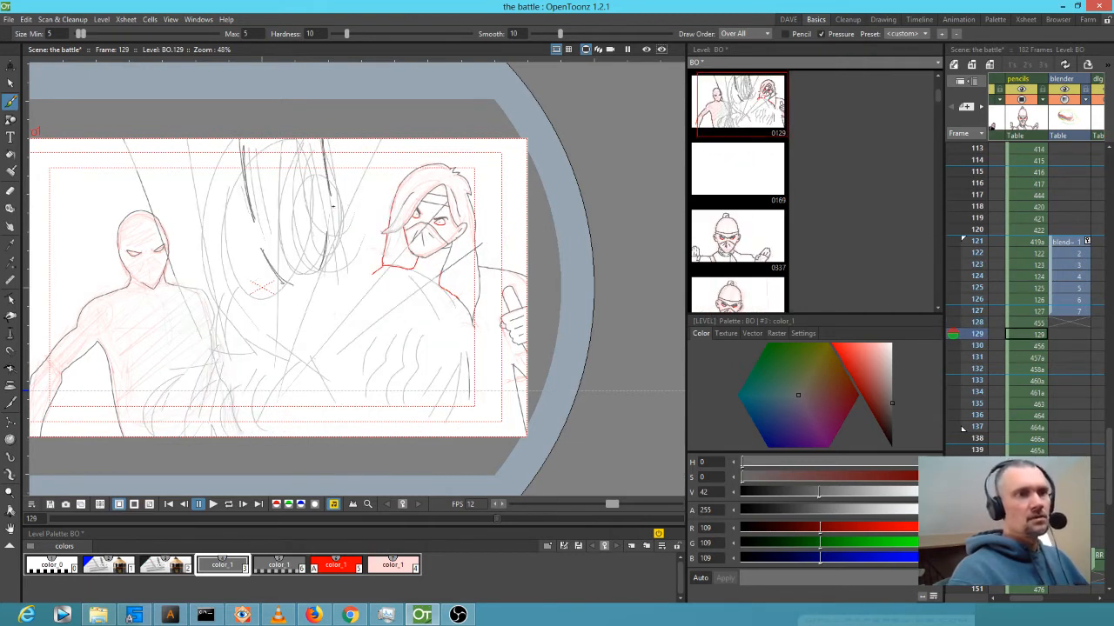
{"action": "key", "text": "Down"}
{"action": "key", "text": "Up"}
{"action": "key", "text": "Down"}
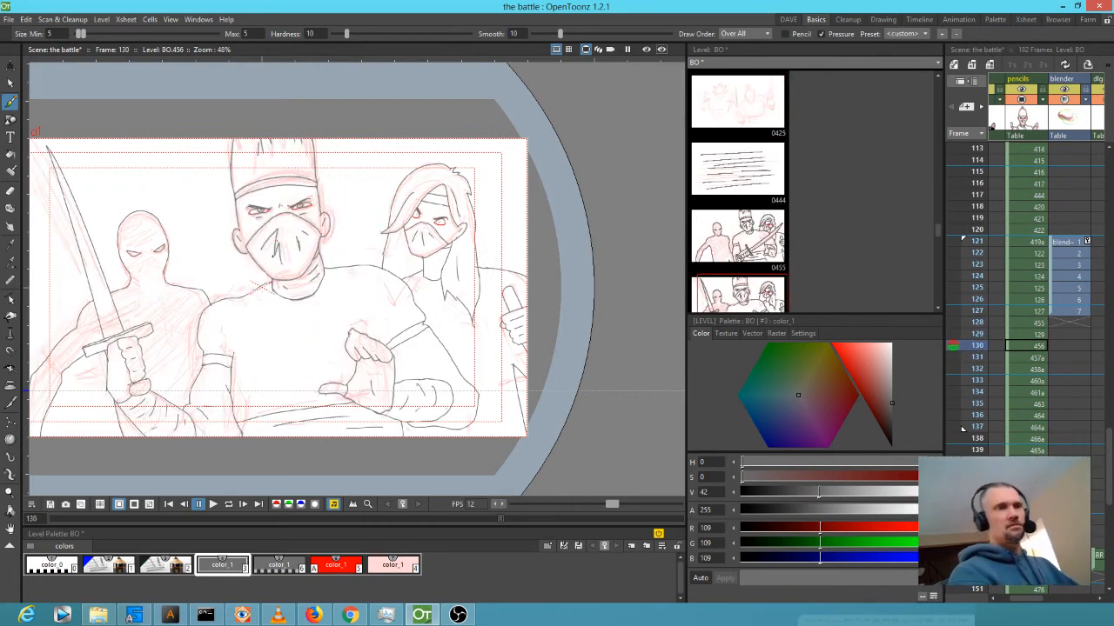
{"action": "key", "text": "Up"}
{"action": "key", "text": "Up"}
{"action": "key", "text": "Down"}
{"action": "key", "text": "Up"}
{"action": "key", "text": "Down"}
{"action": "left_click_drag", "start_coordinate": [275, 282], "coordinate": [234, 304]}
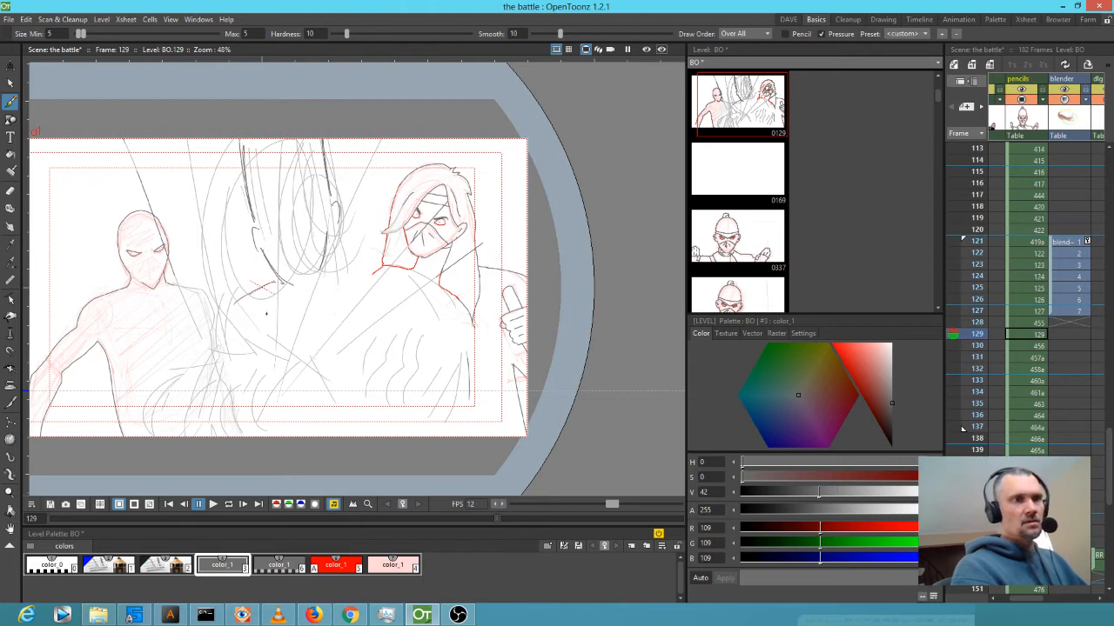
Ink dark lines on the lower left of the frame 129 sketch.
{"action": "key", "text": "Up"}
{"action": "key", "text": "Down"}
{"action": "key", "text": "Up"}
{"action": "key", "text": "Down"}
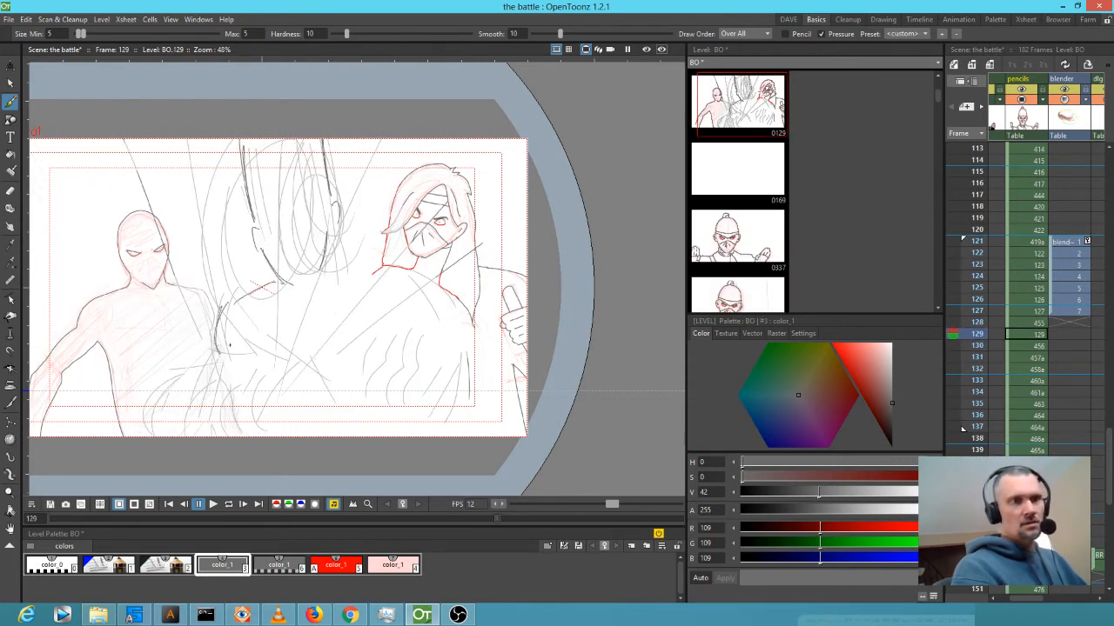
{"action": "key", "text": "Down"}
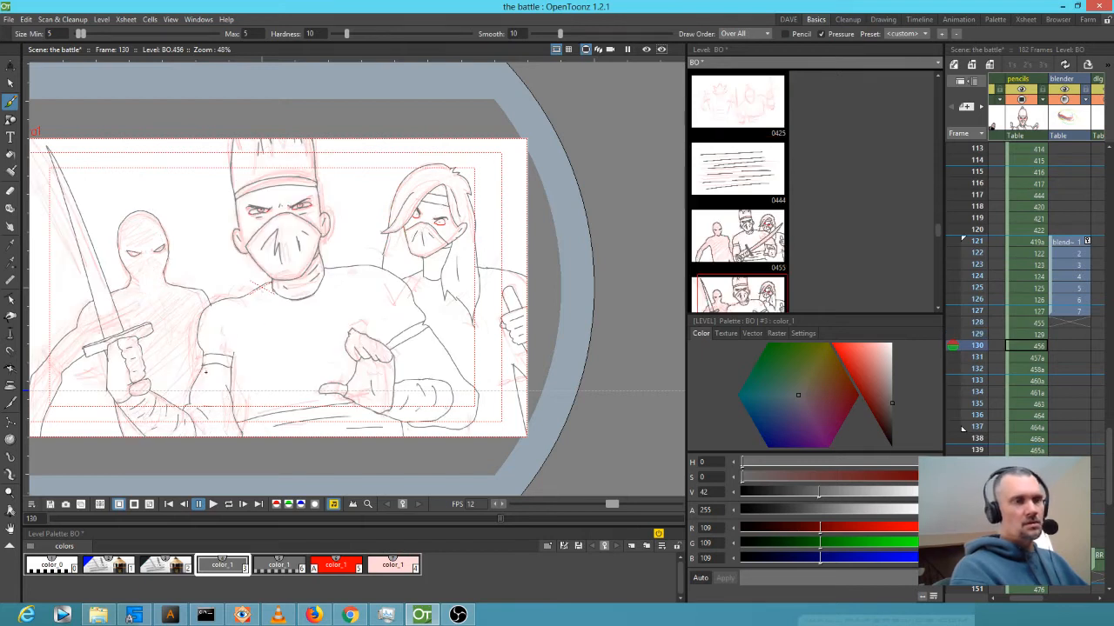
{"action": "key", "text": "Up"}
{"action": "key", "text": "Up"}
{"action": "key", "text": "Down"}
{"action": "left_click_drag", "start_coordinate": [216, 364], "coordinate": [205, 411]}
Draw two long diagonal ink lines across frame 129.
{"action": "key", "text": "Up"}
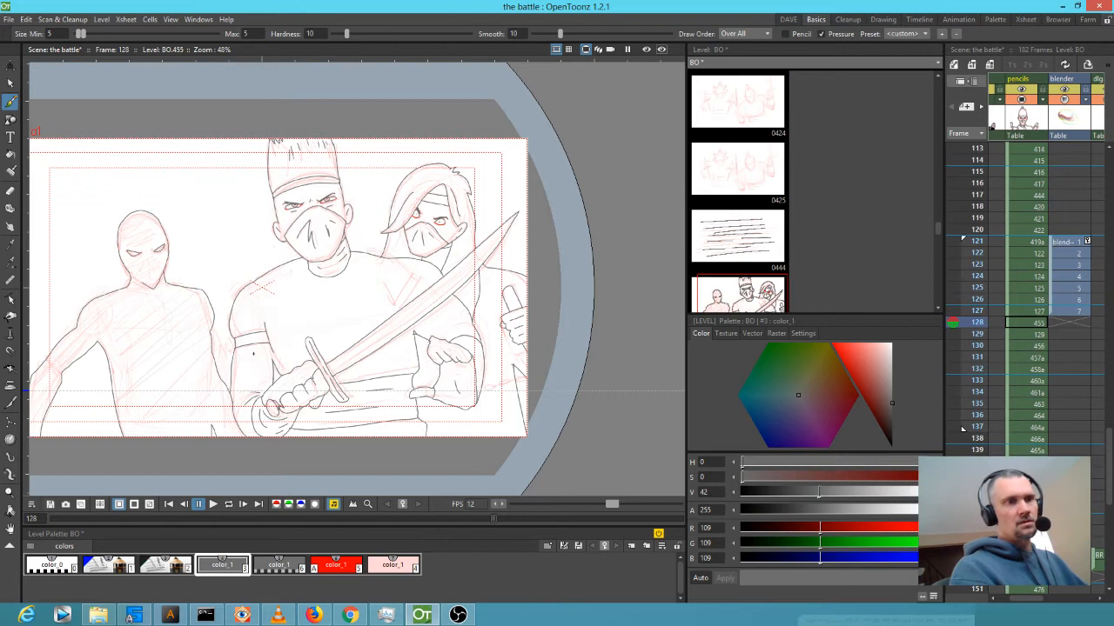
{"action": "key", "text": "Down"}
{"action": "key", "text": "Up"}
{"action": "key", "text": "Up"}
{"action": "key", "text": "Down"}
{"action": "key", "text": "Down"}
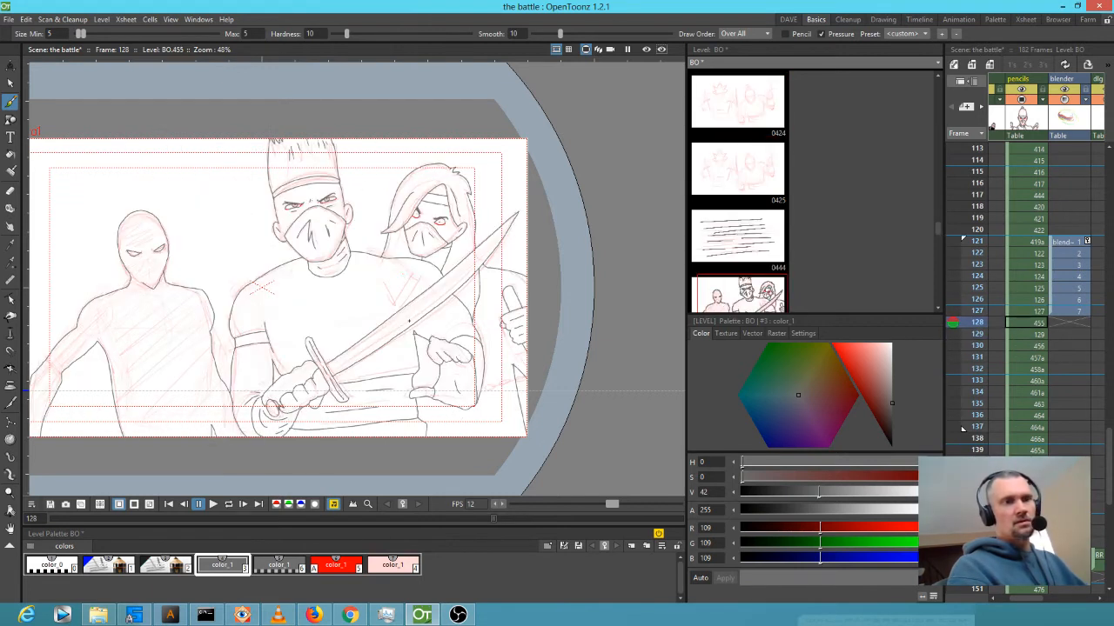
{"action": "key", "text": "Up"}
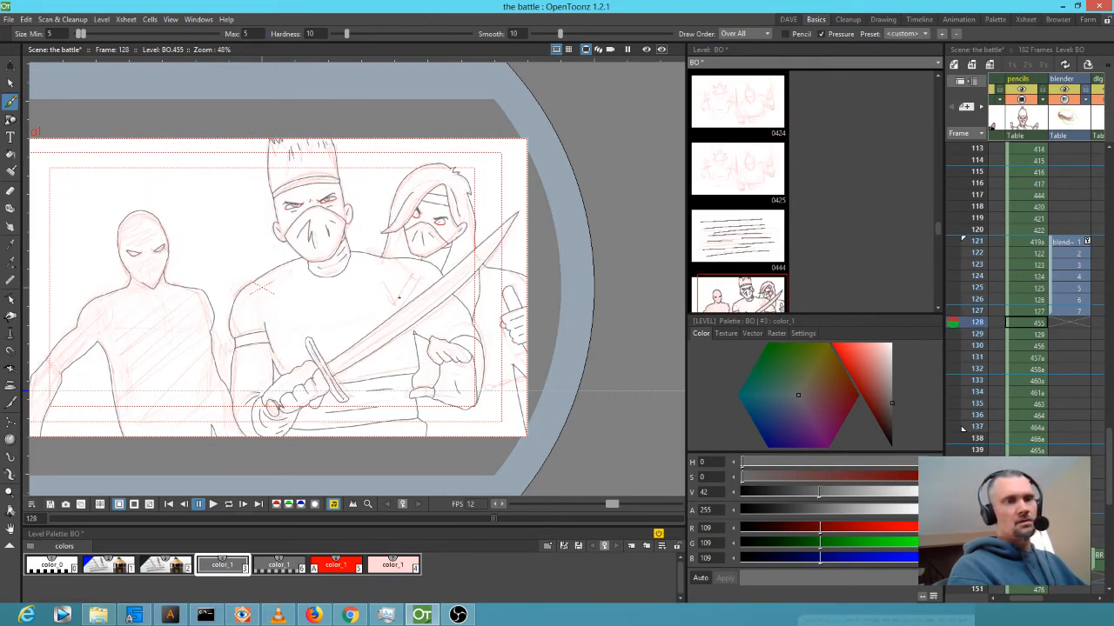
{"action": "key", "text": "Down"}
{"action": "left_click_drag", "start_coordinate": [390, 154], "coordinate": [288, 360]}
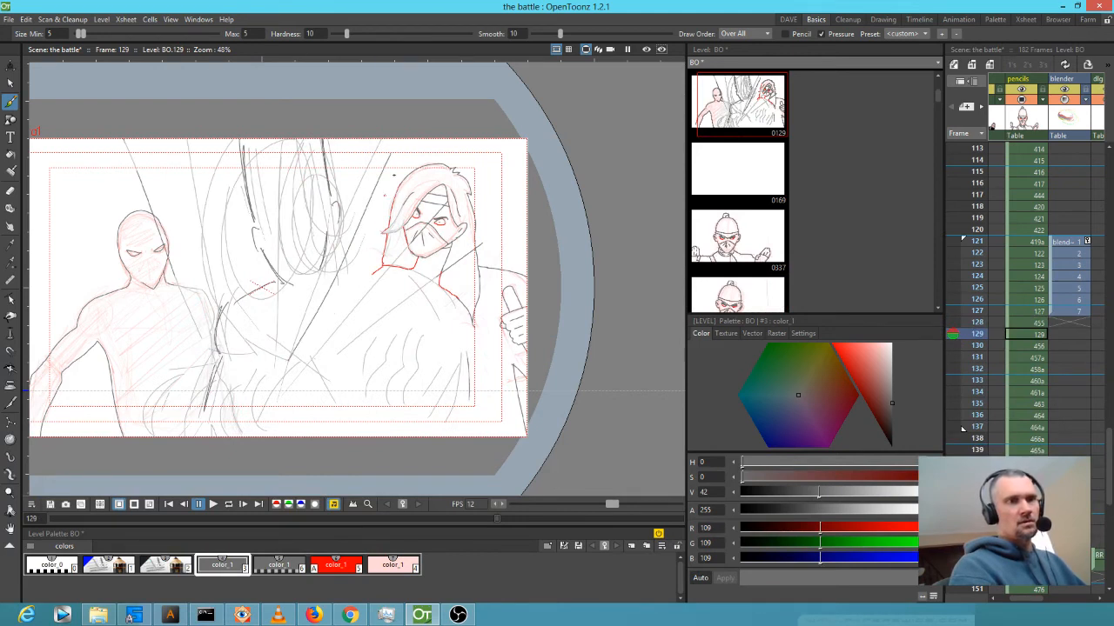
{"action": "left_click_drag", "start_coordinate": [397, 165], "coordinate": [309, 339]}
Add two short vertical ink strokes on frame 129 after comparing with frames 128 and 130.
{"action": "key", "text": "Up"}
{"action": "key", "text": "Down"}
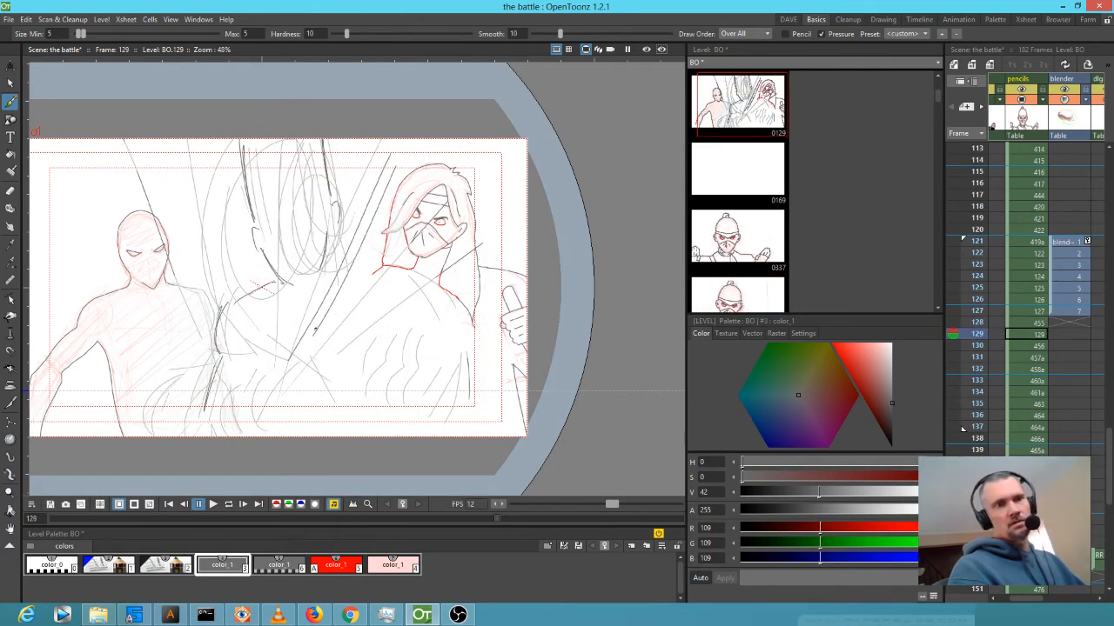
{"action": "key", "text": "Up"}
{"action": "key", "text": "Down"}
{"action": "key", "text": "Up"}
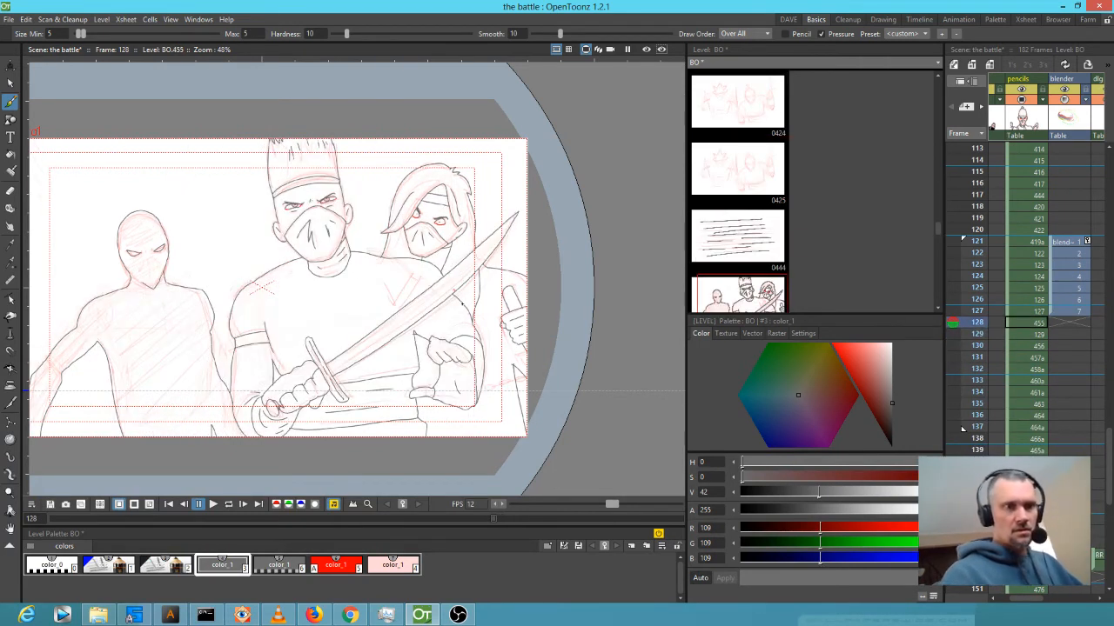
{"action": "key", "text": "Down"}
{"action": "key", "text": "Down"}
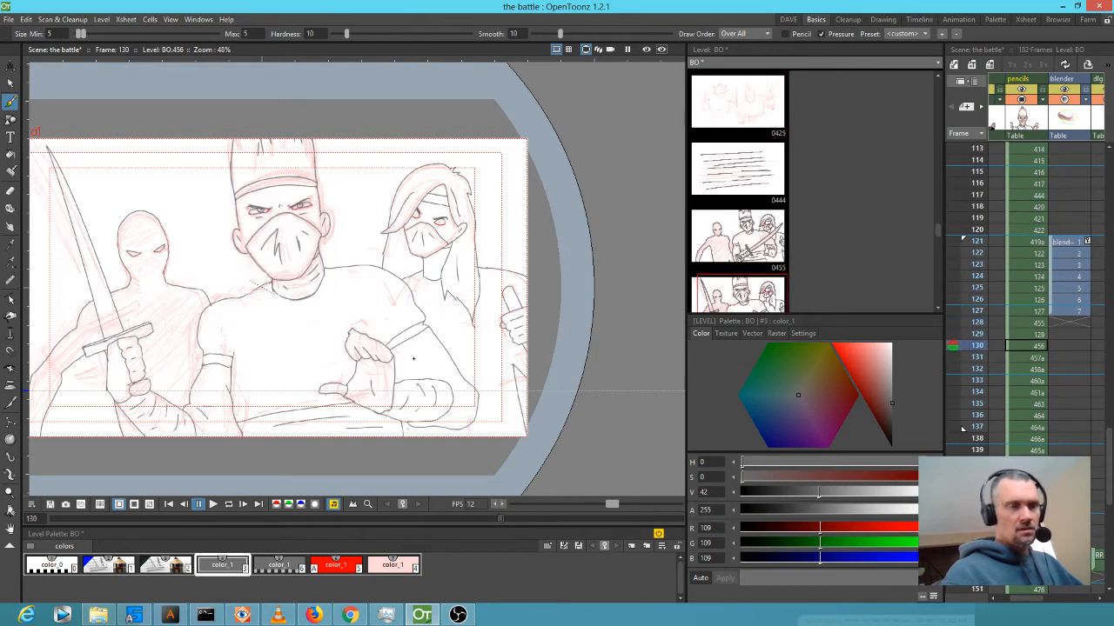
{"action": "key", "text": "Up"}
{"action": "left_click_drag", "start_coordinate": [421, 346], "coordinate": [428, 384]}
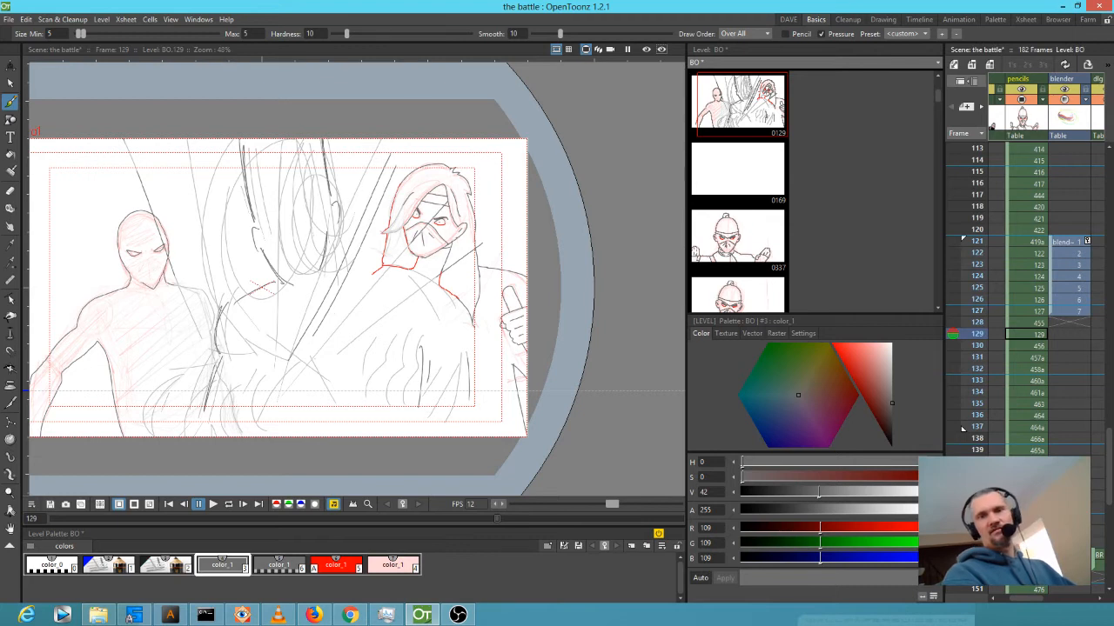
Compare frames 127–131, then draw the central ninja's left and right eyes on frame 129.
{"action": "left_click", "coordinate": [979, 323]}
{"action": "mouse_move", "coordinate": [983, 323]}
{"action": "left_mouse_down"}
{"action": "mouse_move", "coordinate": [980, 360]}
{"action": "mouse_move", "coordinate": [981, 342]}
{"action": "left_mouse_up"}
{"action": "mouse_move", "coordinate": [979, 326]}
{"action": "left_mouse_down"}
{"action": "mouse_move", "coordinate": [985, 358]}
{"action": "mouse_move", "coordinate": [994, 341]}
{"action": "left_mouse_up"}
{"action": "scroll", "coordinate": [267, 212], "scroll_direction": "up", "scroll_amount": 3}
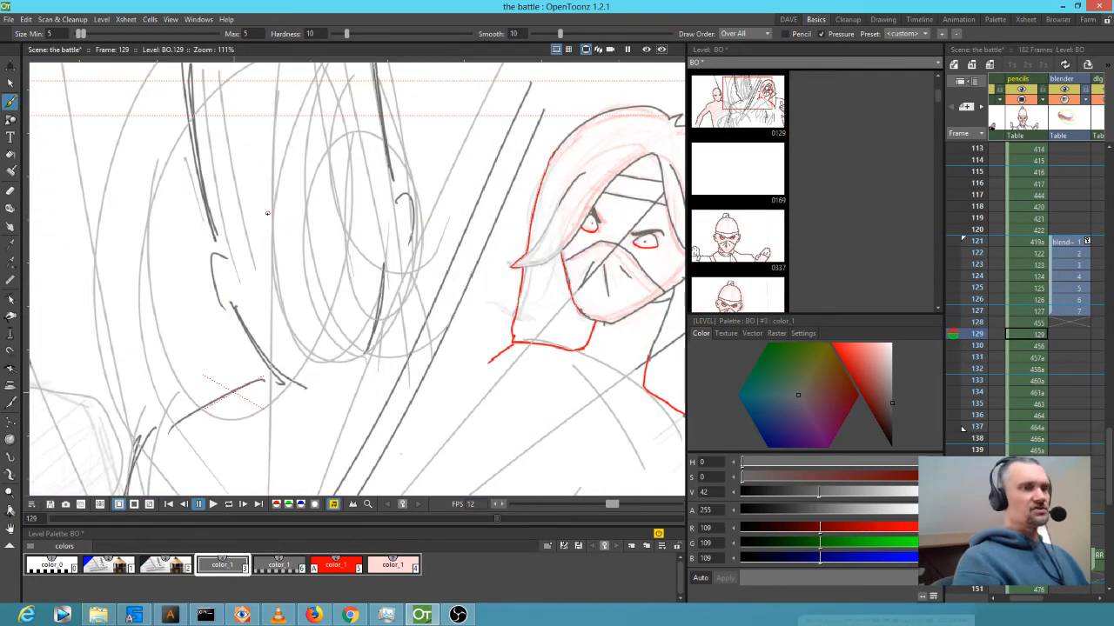
{"action": "key", "text": "Up"}
{"action": "key", "text": "Down"}
{"action": "key", "text": "Down"}
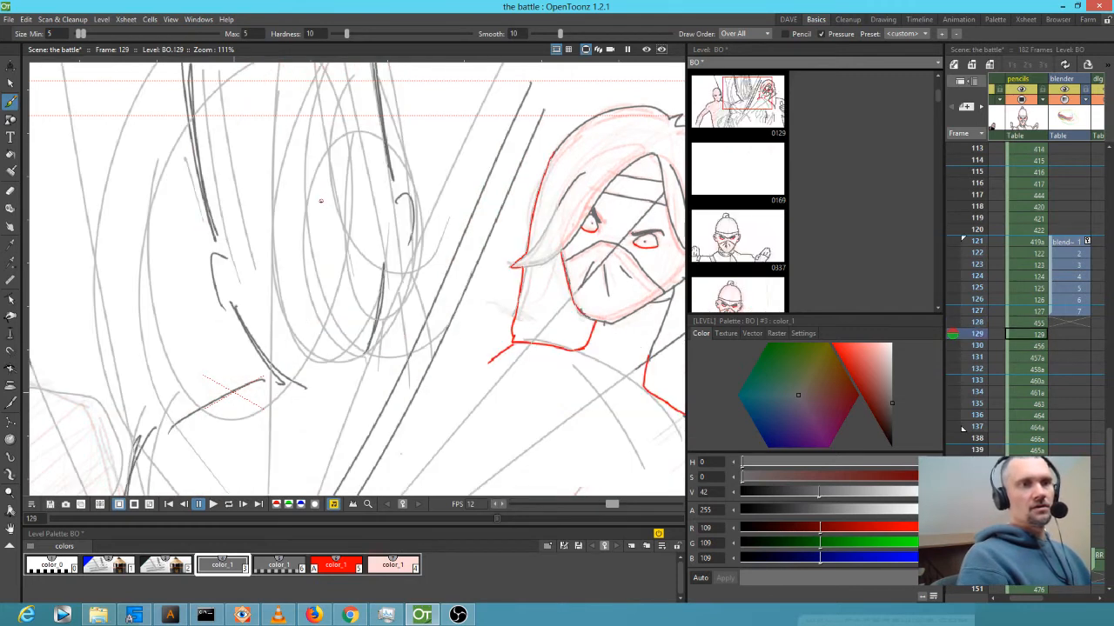
{"action": "key", "text": "Up"}
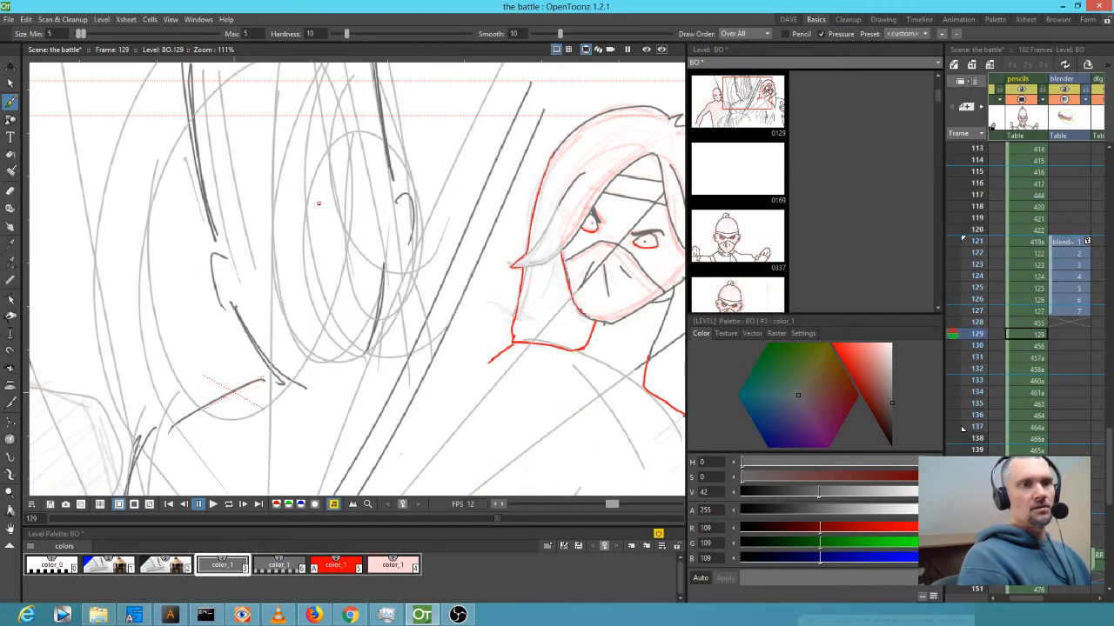
{"action": "left_click_drag", "start_coordinate": [306, 215], "coordinate": [268, 235]}
{"action": "left_click_drag", "start_coordinate": [363, 213], "coordinate": [364, 216]}
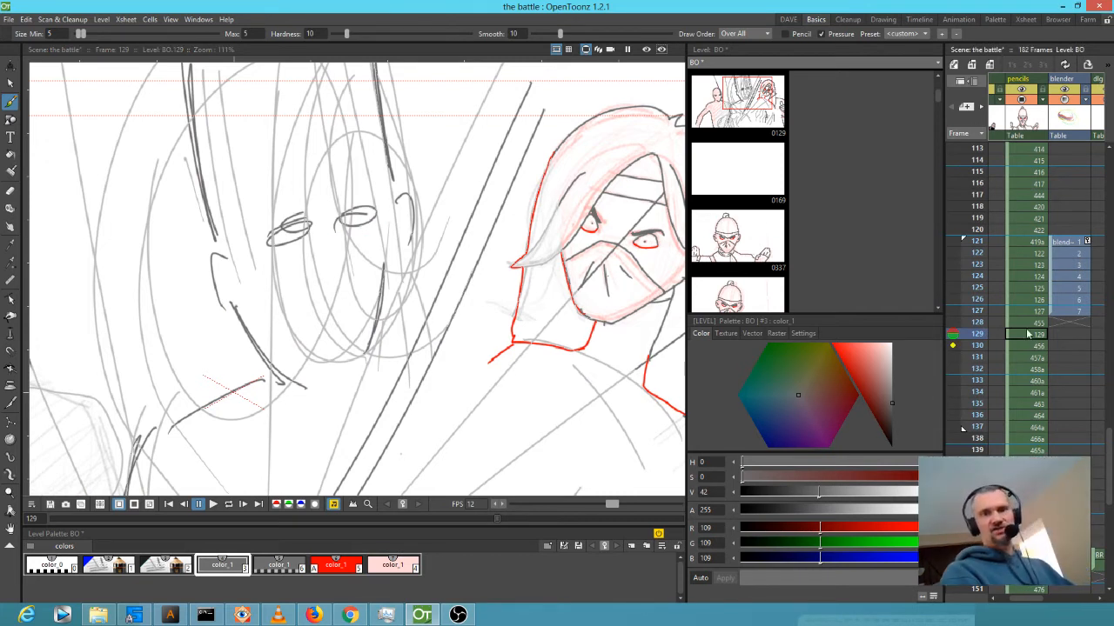
Check the eyes against frame 130, then undo and redraw the right eye with a pupil.
{"action": "scroll", "coordinate": [535, 253], "scroll_direction": "down", "scroll_amount": 2}
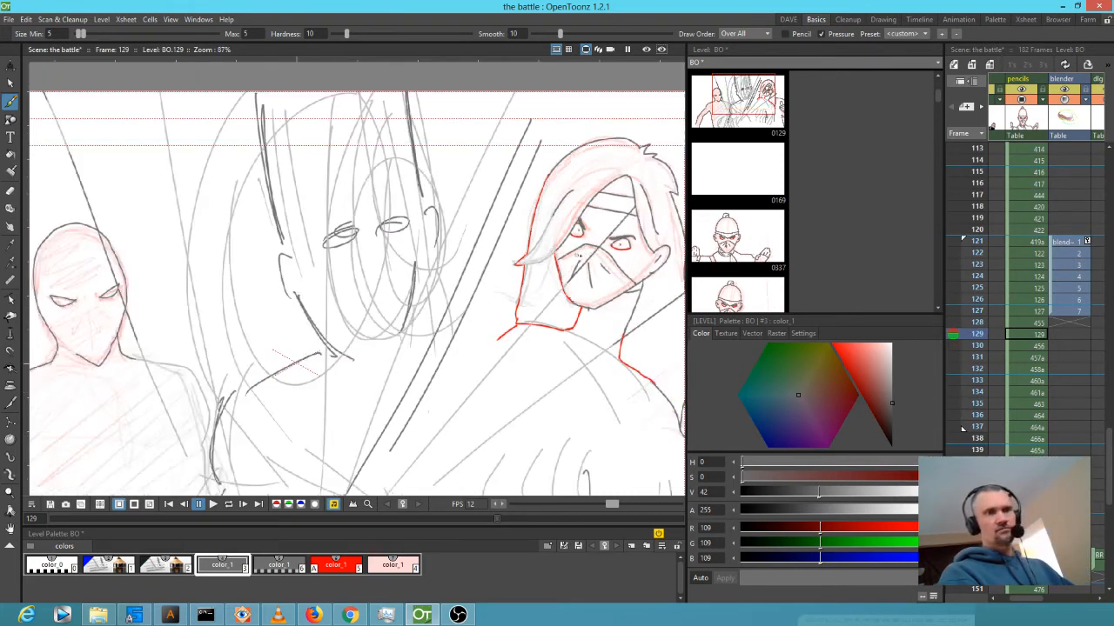
{"action": "left_click", "coordinate": [972, 345]}
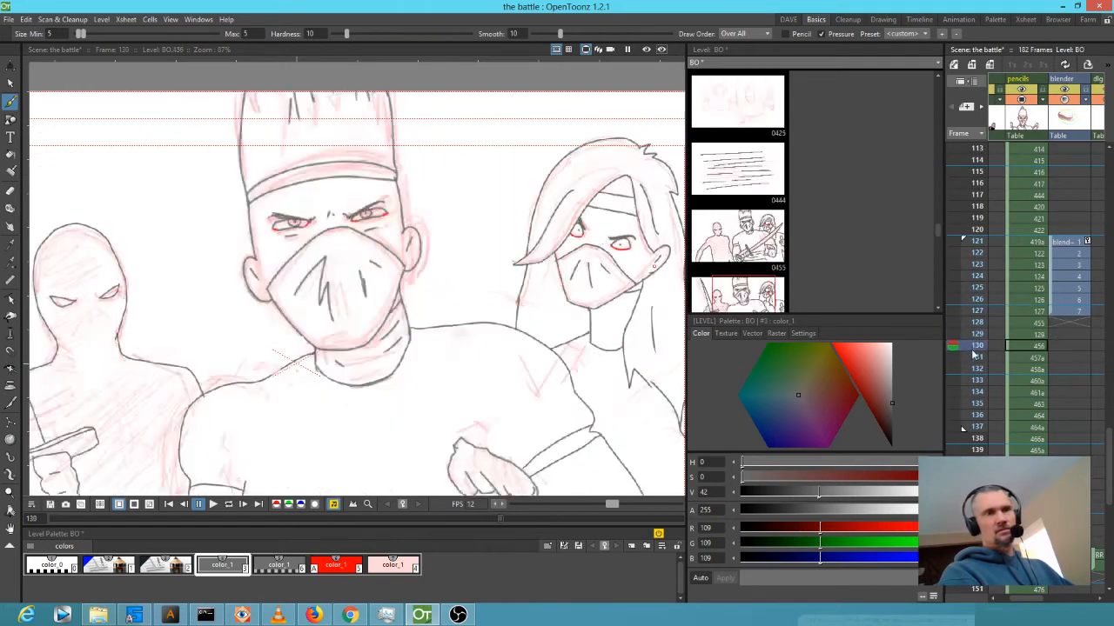
{"action": "mouse_move", "coordinate": [972, 344]}
{"action": "left_mouse_down"}
{"action": "mouse_move", "coordinate": [971, 323]}
{"action": "mouse_move", "coordinate": [967, 356]}
{"action": "mouse_move", "coordinate": [967, 337]}
{"action": "left_mouse_up"}
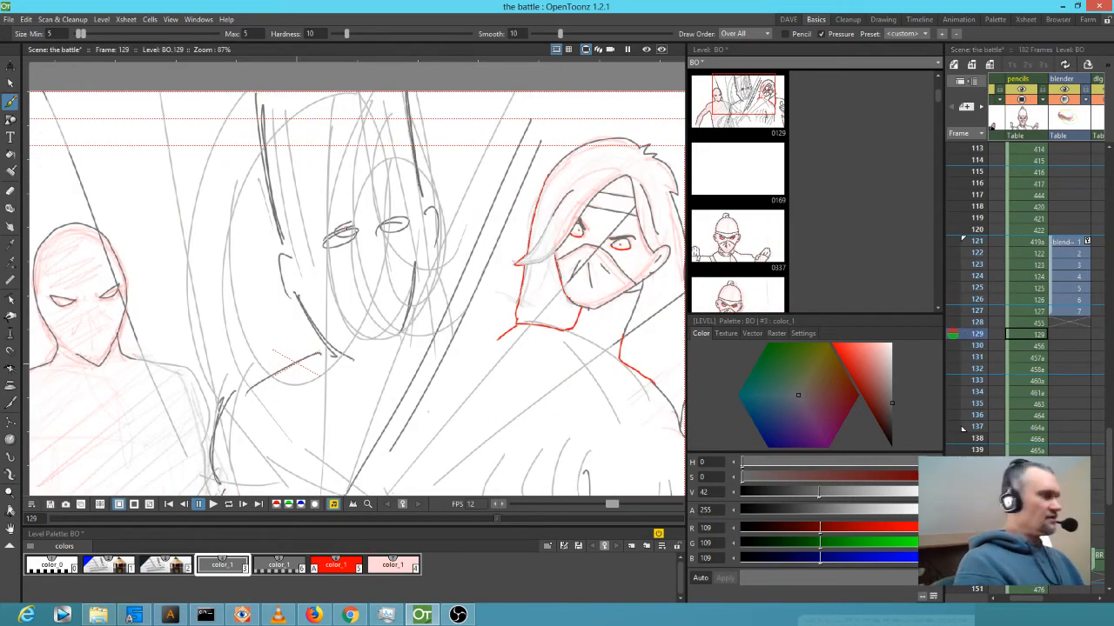
{"action": "key", "text": "ctrl+z"}
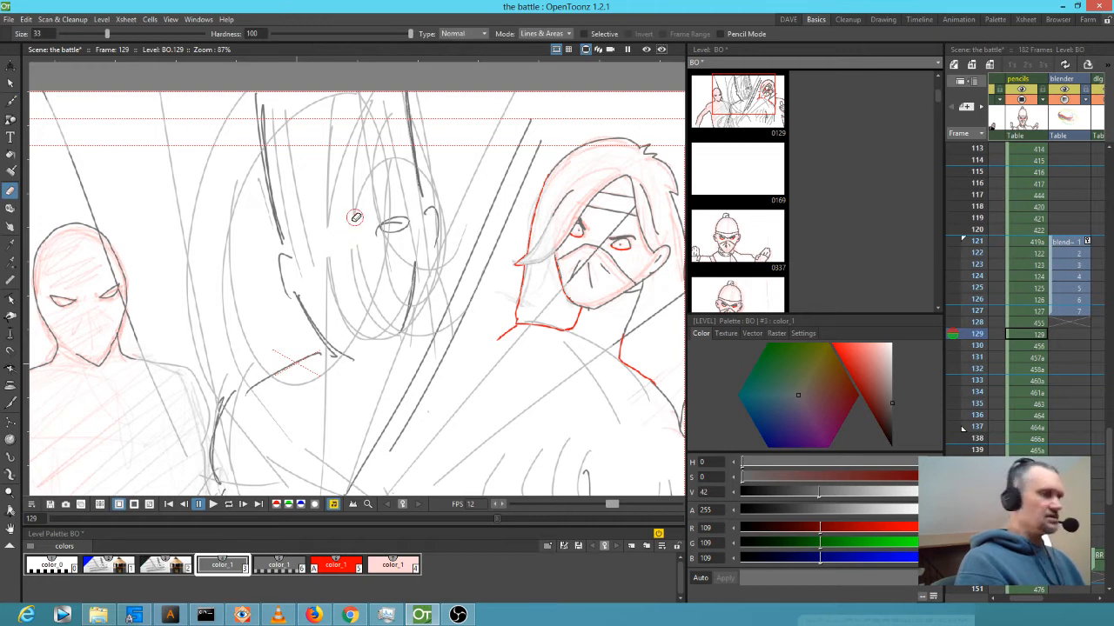
{"action": "left_click_drag", "start_coordinate": [340, 250], "coordinate": [338, 250]}
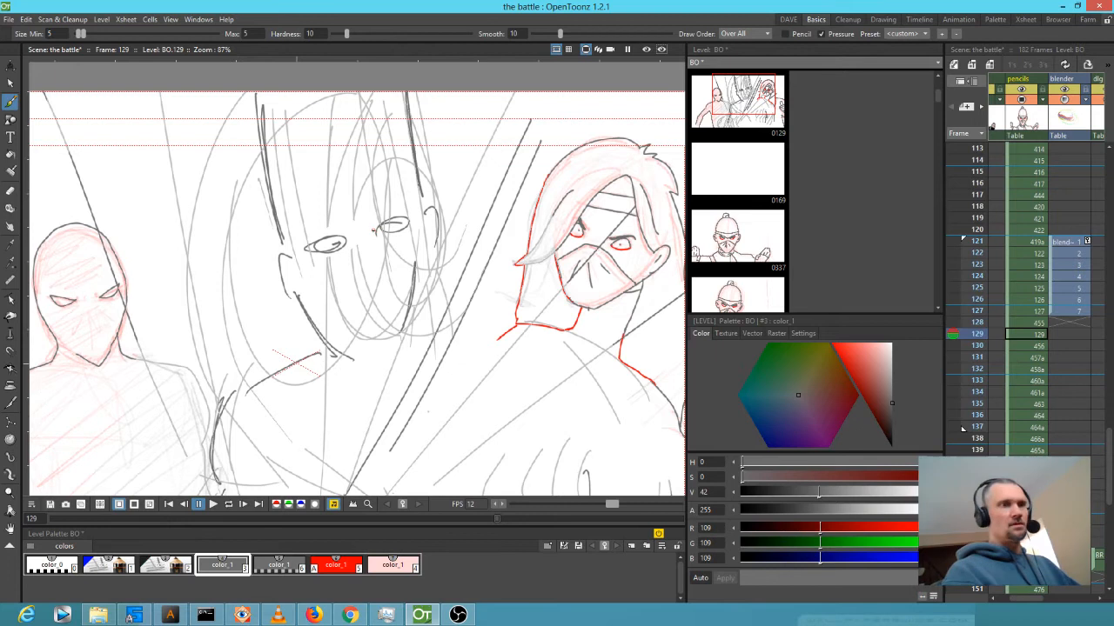
Add a line under the left eye for the mask edge and two brow lines.
{"action": "mouse_move", "coordinate": [357, 257]}
{"action": "left_mouse_down"}
{"action": "mouse_move", "coordinate": [335, 323]}
{"action": "mouse_move", "coordinate": [416, 265]}
{"action": "left_mouse_up"}
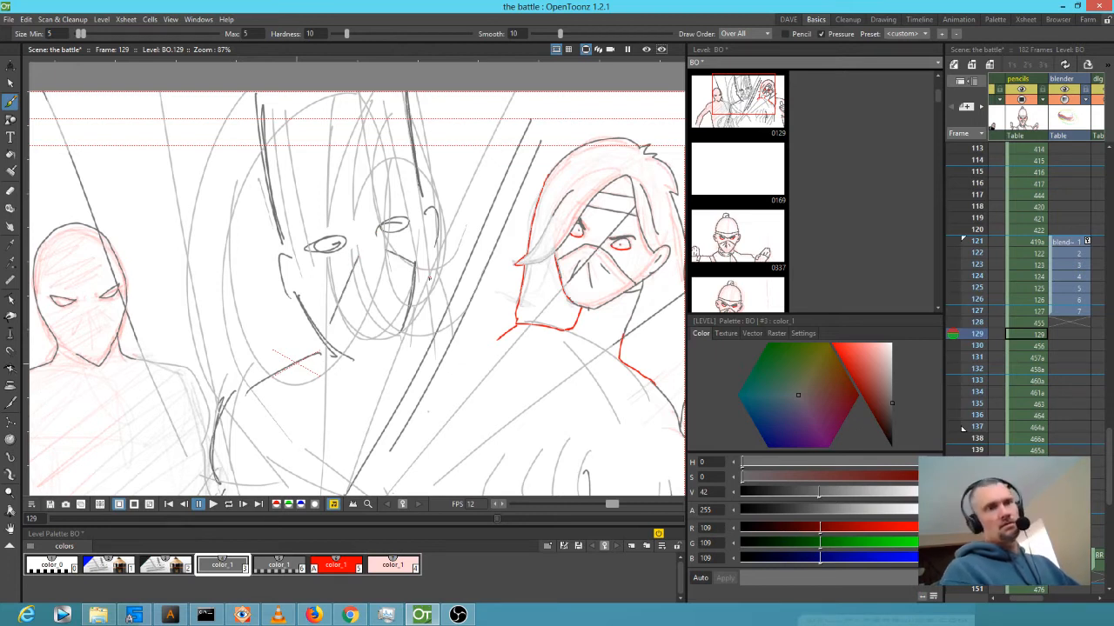
{"action": "left_click_drag", "start_coordinate": [297, 209], "coordinate": [388, 176]}
{"action": "left_click_drag", "start_coordinate": [311, 186], "coordinate": [370, 171]}
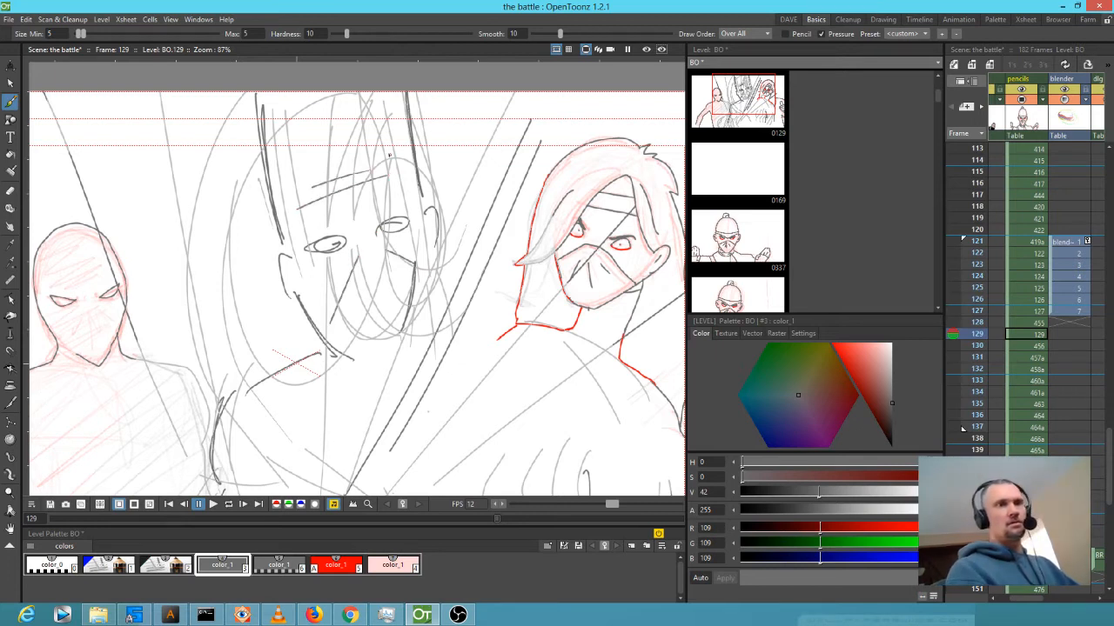
{"action": "key", "text": "Up"}
{"action": "key", "text": "Up"}
{"action": "key", "text": "Down"}
{"action": "key", "text": "Down"}
{"action": "key", "text": "Down"}
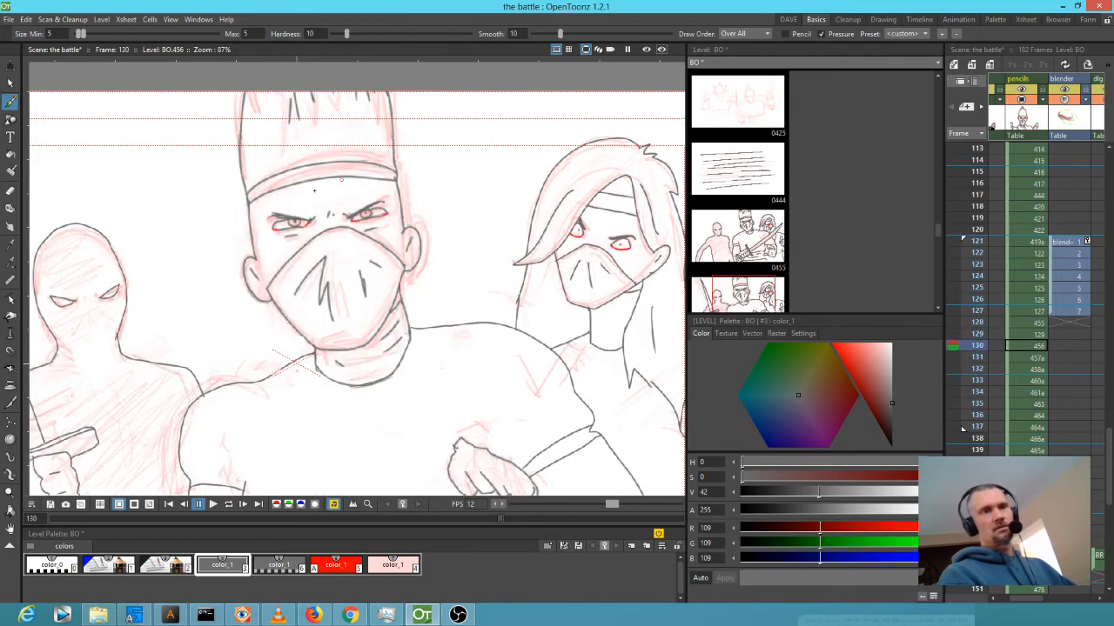
{"action": "scroll", "coordinate": [284, 223], "scroll_direction": "down", "scroll_amount": 6}
{"action": "key", "text": "Up"}
{"action": "key", "text": "Up"}
{"action": "key", "text": "Down"}
{"action": "key", "text": "Down"}
{"action": "key", "text": "Down"}
{"action": "key", "text": "Up"}
{"action": "key", "text": "Up"}
{"action": "key", "text": "Up"}
{"action": "key", "text": "Down"}
{"action": "key", "text": "Down"}
{"action": "key", "text": "Up"}
{"action": "key", "text": "Up"}
{"action": "key", "text": "Down"}
{"action": "scroll", "coordinate": [309, 211], "scroll_direction": "up", "scroll_amount": 4}
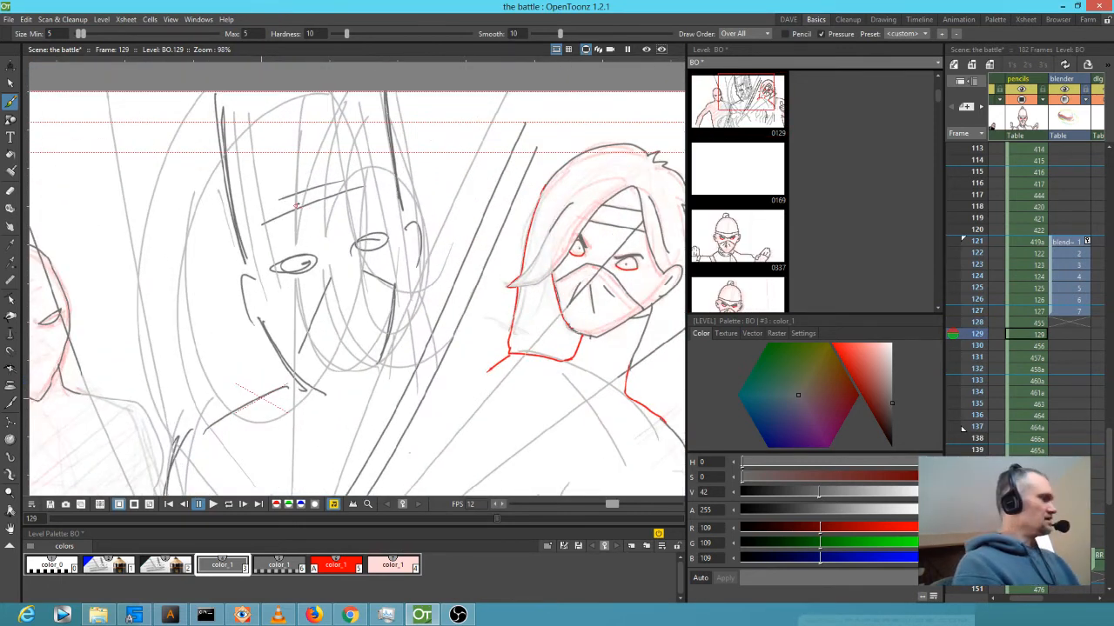
Lasso the central ninja's eyes, move them up and tilt them slightly.
{"action": "key", "text": "s"}
{"action": "mouse_move", "coordinate": [387, 228]}
{"action": "left_mouse_down"}
{"action": "mouse_move", "coordinate": [264, 257]}
{"action": "mouse_move", "coordinate": [293, 293]}
{"action": "mouse_move", "coordinate": [385, 261]}
{"action": "mouse_move", "coordinate": [389, 228]}
{"action": "left_mouse_up"}
{"action": "left_click_drag", "start_coordinate": [323, 269], "coordinate": [318, 262]}
{"action": "left_click_drag", "start_coordinate": [404, 284], "coordinate": [362, 262]}
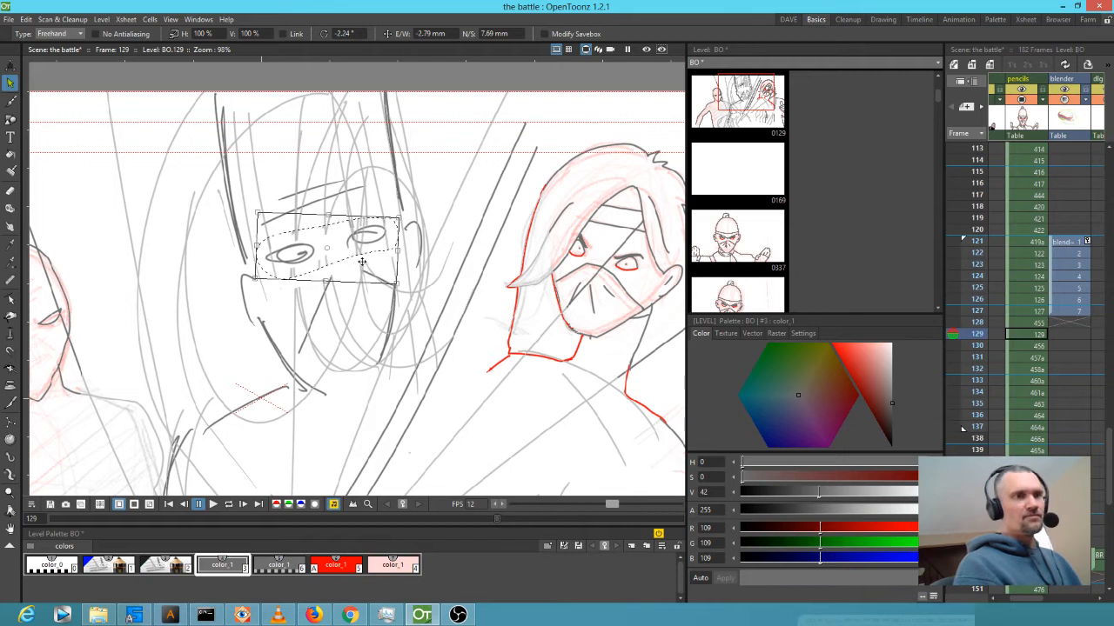
Flip frame 129 against its neighbours from 127 to 131 to check the eyes.
{"action": "key", "text": "comma"}
{"action": "key", "text": "comma"}
{"action": "key", "text": "period"}
{"action": "key", "text": "period"}
{"action": "key", "text": "period"}
{"action": "key", "text": "period"}
{"action": "key", "text": "comma"}
{"action": "key", "text": "comma"}
{"action": "key", "text": "comma"}
{"action": "key", "text": "period"}
{"action": "key", "text": "comma"}
{"action": "key", "text": "period"}
{"action": "key", "text": "comma"}
{"action": "key", "text": "period"}
{"action": "key", "text": "comma"}
{"action": "key", "text": "period"}
{"action": "key", "text": "comma"}
{"action": "key", "text": "period"}
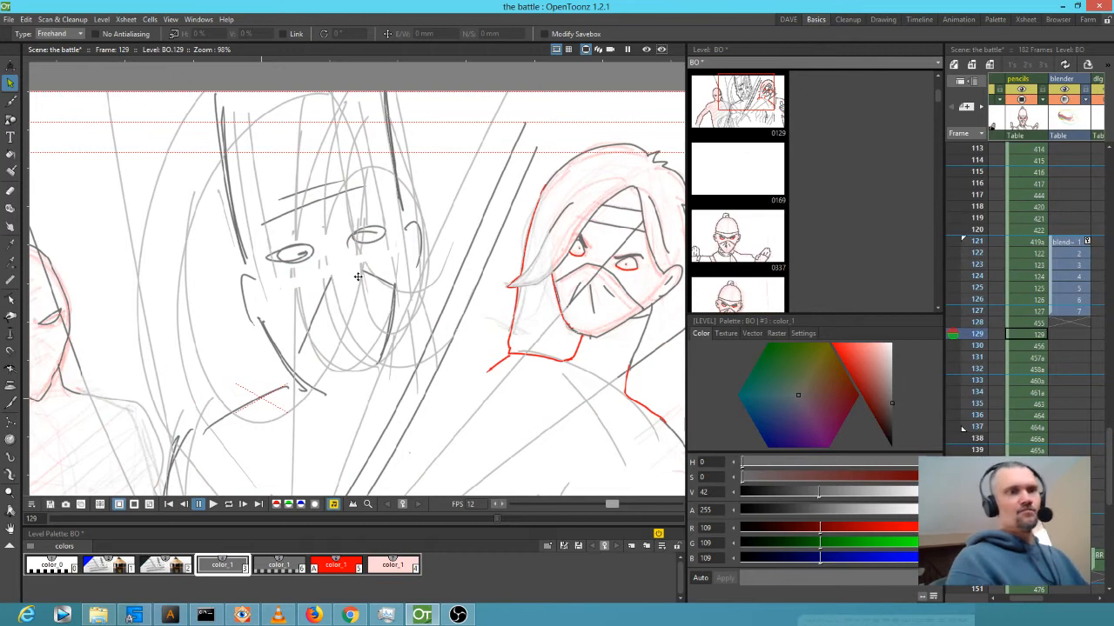
Lasso the eyes again, then deselect and flip between frames 128 and 129, ending on 128.
{"action": "mouse_move", "coordinate": [359, 211]}
{"action": "left_mouse_down"}
{"action": "mouse_move", "coordinate": [270, 242]}
{"action": "mouse_move", "coordinate": [314, 283]}
{"action": "mouse_move", "coordinate": [393, 248]}
{"action": "left_mouse_up"}
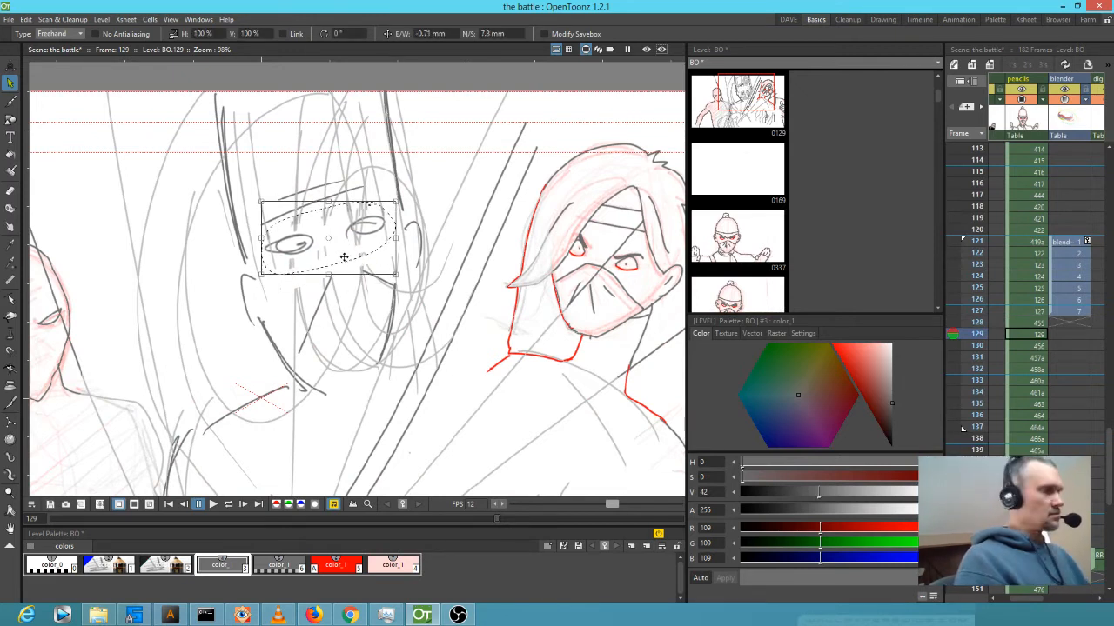
{"action": "key", "text": "comma"}
{"action": "key", "text": "period"}
{"action": "key", "text": "comma"}
{"action": "key", "text": "period"}
{"action": "key", "text": "comma"}
{"action": "key", "text": "period"}
{"action": "key", "text": "comma"}
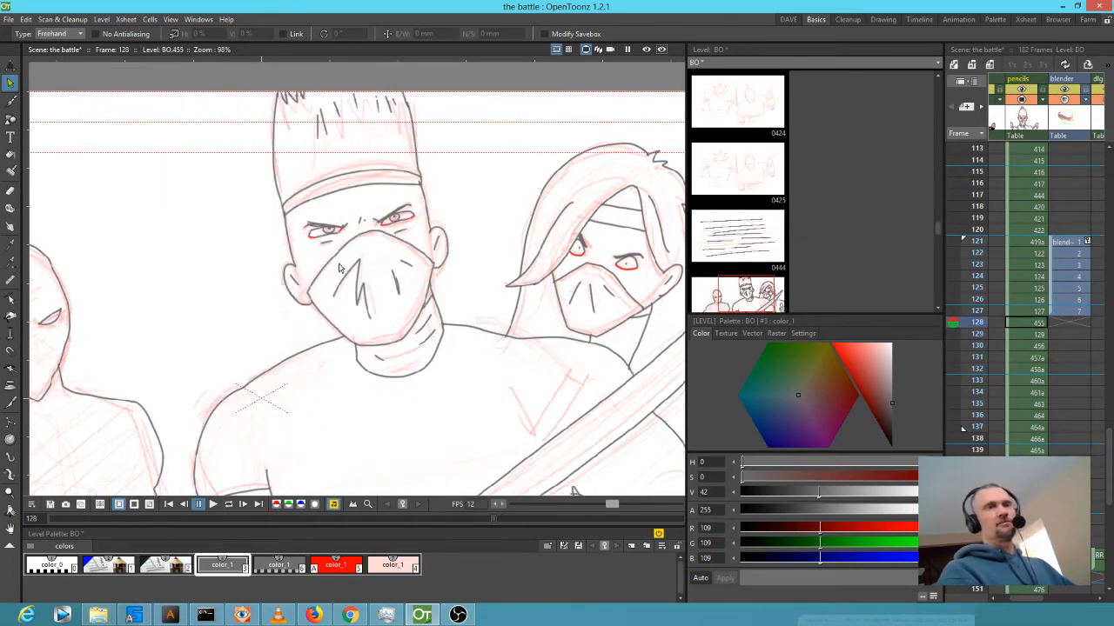
Flip and scrub through frames 128 to 130 to review the inked ninjas.
{"action": "scroll", "coordinate": [408, 292], "scroll_direction": "down", "scroll_amount": 7}
{"action": "key", "text": "period"}
{"action": "key", "text": "period"}
{"action": "key", "text": "comma"}
{"action": "key", "text": "comma"}
{"action": "key", "text": "period"}
{"action": "key", "text": "period"}
{"action": "key", "text": "comma"}
{"action": "key", "text": "comma"}
{"action": "key", "text": "period"}
{"action": "key", "text": "period"}
{"action": "key", "text": "comma"}
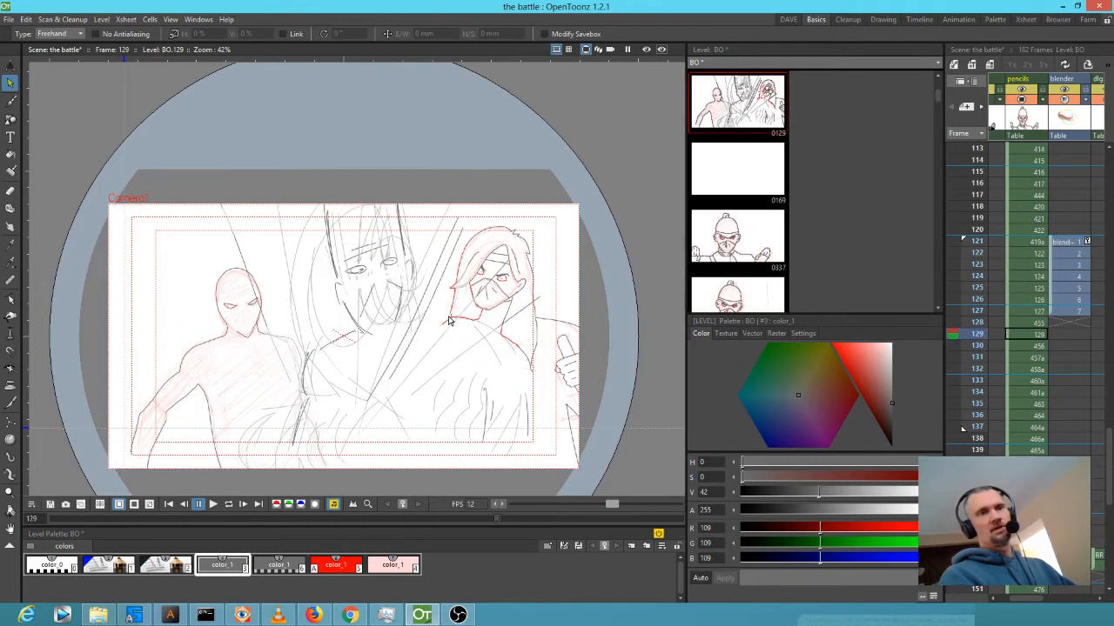
{"action": "key", "text": "comma"}
{"action": "key", "text": "period"}
{"action": "key", "text": "period"}
{"action": "key", "text": "comma"}
{"action": "key", "text": "comma"}
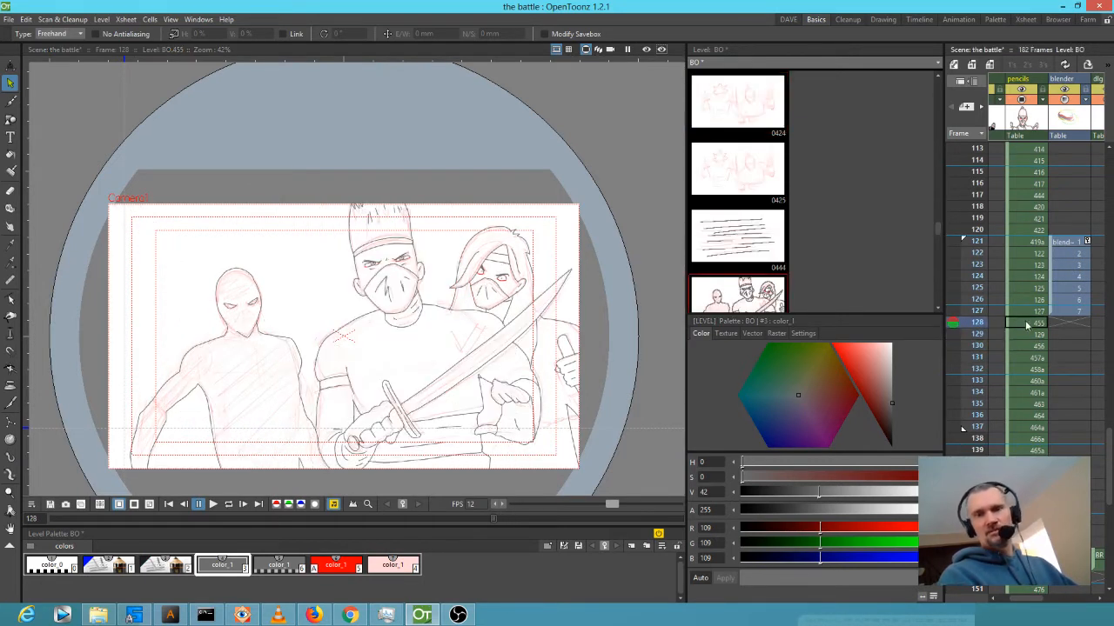
{"action": "left_click", "coordinate": [977, 334]}
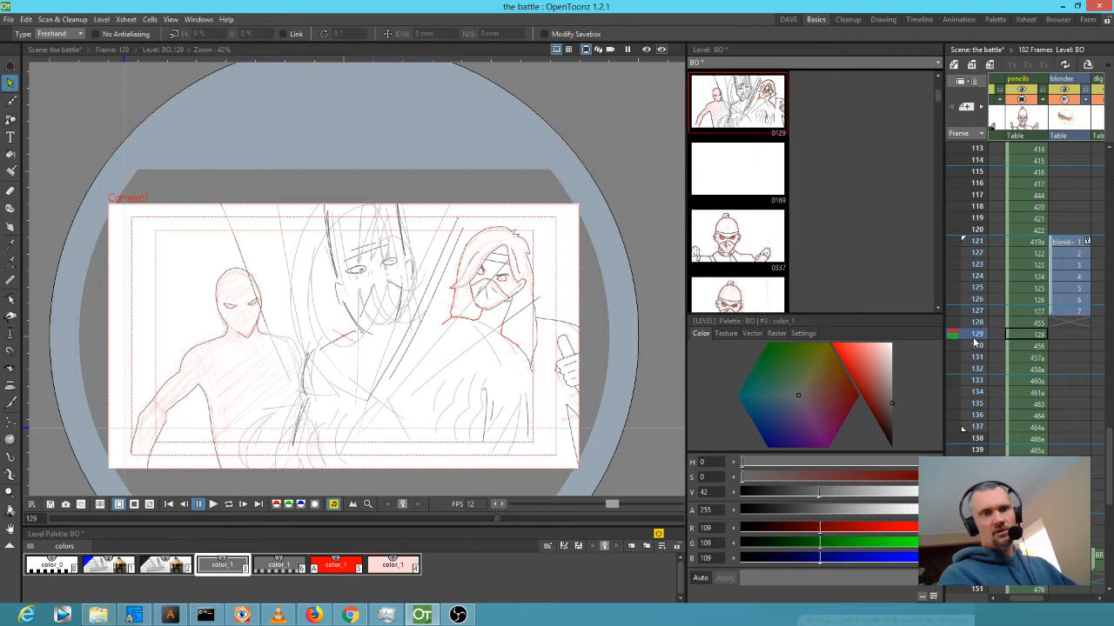
{"action": "left_click", "coordinate": [976, 346]}
{"action": "mouse_move", "coordinate": [973, 350]}
{"action": "left_mouse_down"}
{"action": "mouse_move", "coordinate": [967, 366]}
{"action": "mouse_move", "coordinate": [970, 334]}
{"action": "mouse_move", "coordinate": [967, 360]}
{"action": "left_mouse_up"}
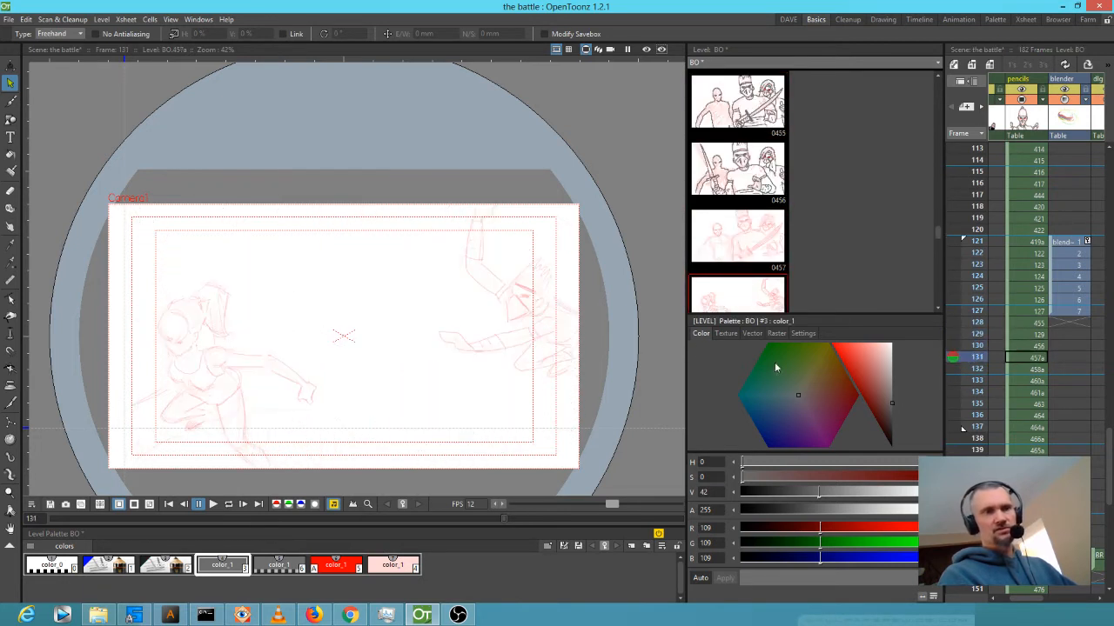
Fade the red sketch style to alpha 70 and switch to the grey color_1 ink.
{"action": "left_click", "coordinate": [169, 566]}
{"action": "left_click_drag", "start_coordinate": [801, 516], "coordinate": [792, 510]}
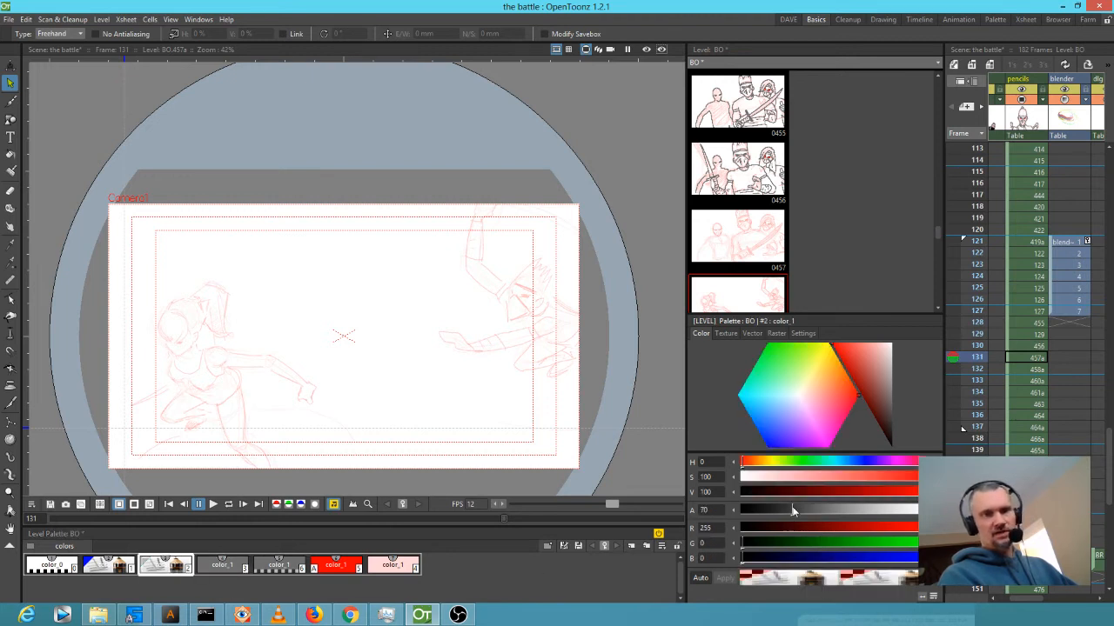
{"action": "left_click", "coordinate": [1027, 358]}
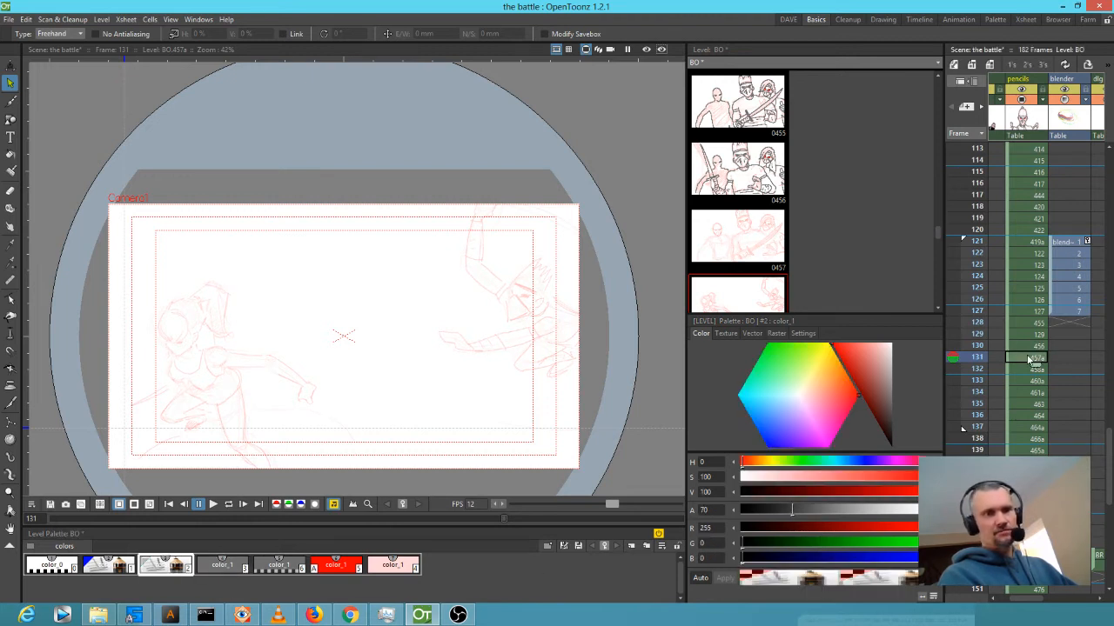
{"action": "left_click", "coordinate": [223, 567]}
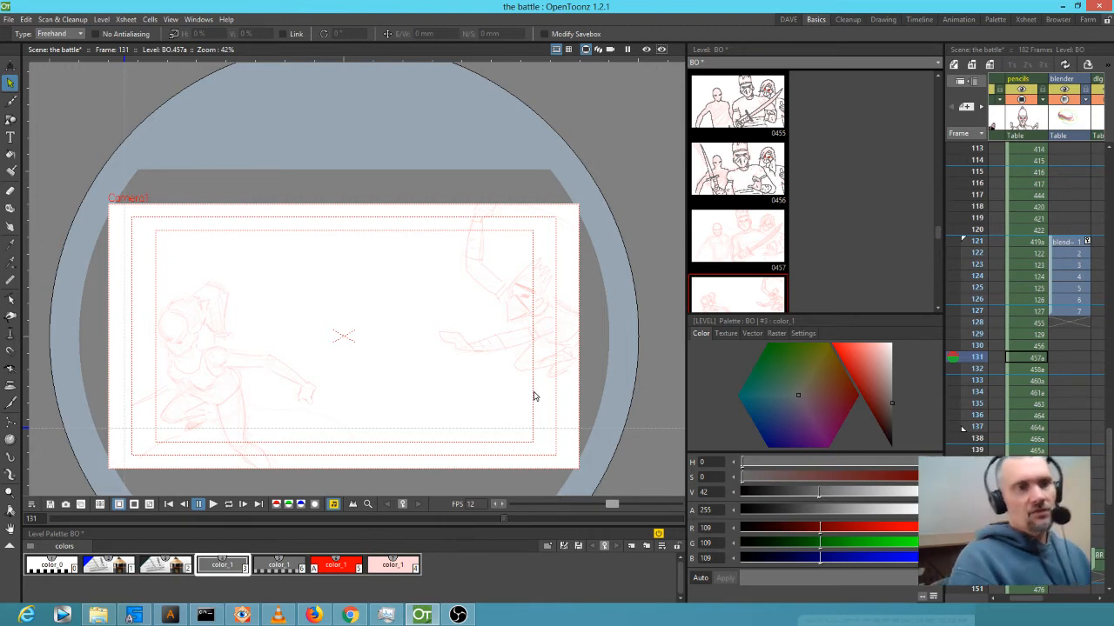
Flip through the following rough drawings, frames 131 to 139, comparing them.
{"action": "key", "text": "Down"}
{"action": "key", "text": "Down"}
{"action": "key", "text": "Down"}
{"action": "key", "text": "Down"}
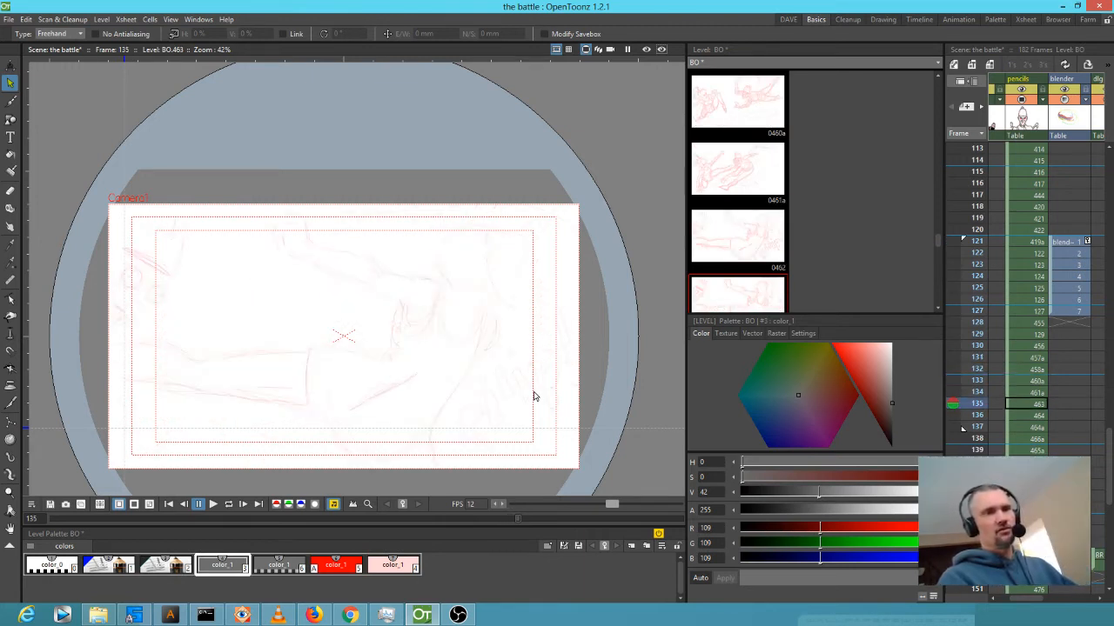
{"action": "key", "text": "Up"}
{"action": "key", "text": "Up"}
{"action": "key", "text": "Up"}
{"action": "key", "text": "Up"}
{"action": "key", "text": "Down"}
{"action": "key", "text": "Down"}
{"action": "key", "text": "Down"}
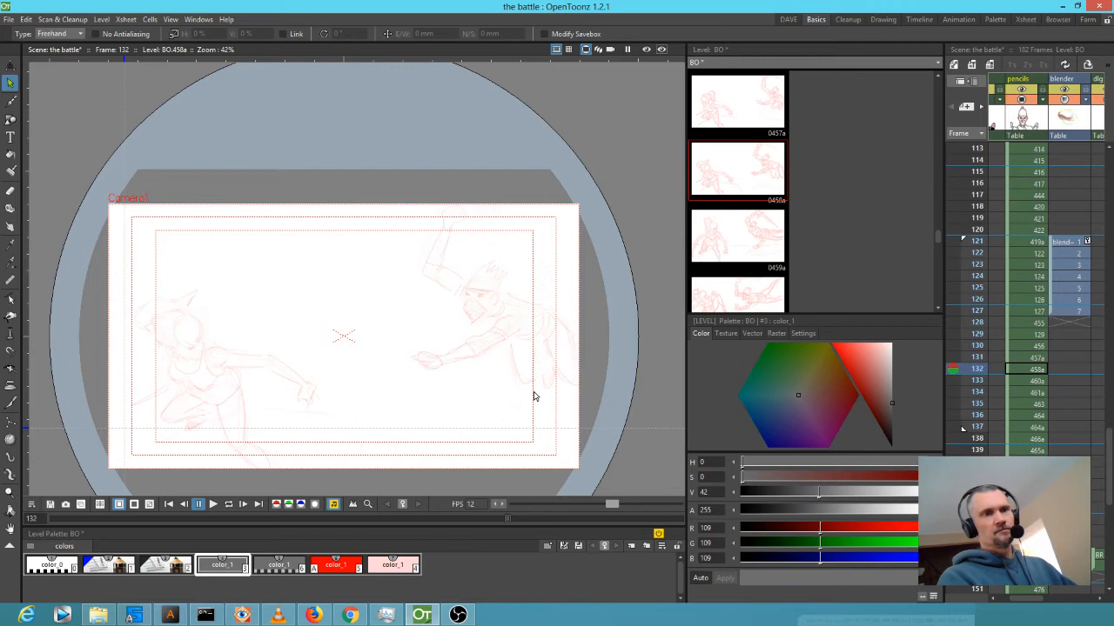
{"action": "key", "text": "Up"}
{"action": "key", "text": "Down"}
{"action": "key", "text": "Up"}
{"action": "key", "text": "Down"}
{"action": "key", "text": "Up"}
{"action": "key", "text": "Up"}
{"action": "key", "text": "Up"}
{"action": "key", "text": "Up"}
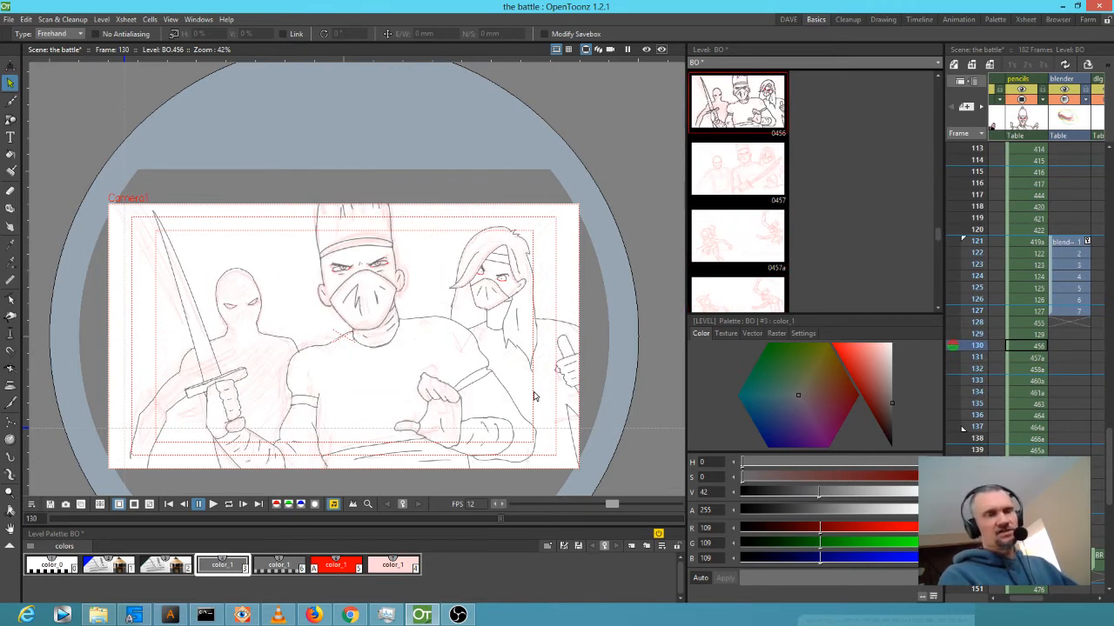
{"action": "key", "text": "Down"}
{"action": "key", "text": "Down"}
{"action": "key", "text": "Up"}
{"action": "key", "text": "Down"}
{"action": "key", "text": "Up"}
{"action": "key", "text": "Down"}
{"action": "key", "text": "Up"}
{"action": "key", "text": "Down"}
{"action": "key", "text": "Down"}
{"action": "key", "text": "Up"}
{"action": "key", "text": "Down"}
{"action": "key", "text": "Up"}
{"action": "key", "text": "Down"}
{"action": "key", "text": "Up"}
{"action": "key", "text": "Down"}
{"action": "key", "text": "Up"}
{"action": "key", "text": "Down"}
{"action": "key", "text": "Down"}
{"action": "key", "text": "Up"}
{"action": "key", "text": "Down"}
{"action": "key", "text": "Up"}
{"action": "key", "text": "Down"}
{"action": "key", "text": "Down"}
{"action": "key", "text": "Up"}
{"action": "key", "text": "Down"}
{"action": "key", "text": "Up"}
{"action": "key", "text": "Down"}
{"action": "key", "text": "Down"}
{"action": "key", "text": "Up"}
{"action": "key", "text": "Down"}
{"action": "key", "text": "Up"}
{"action": "key", "text": "Down"}
{"action": "key", "text": "Up"}
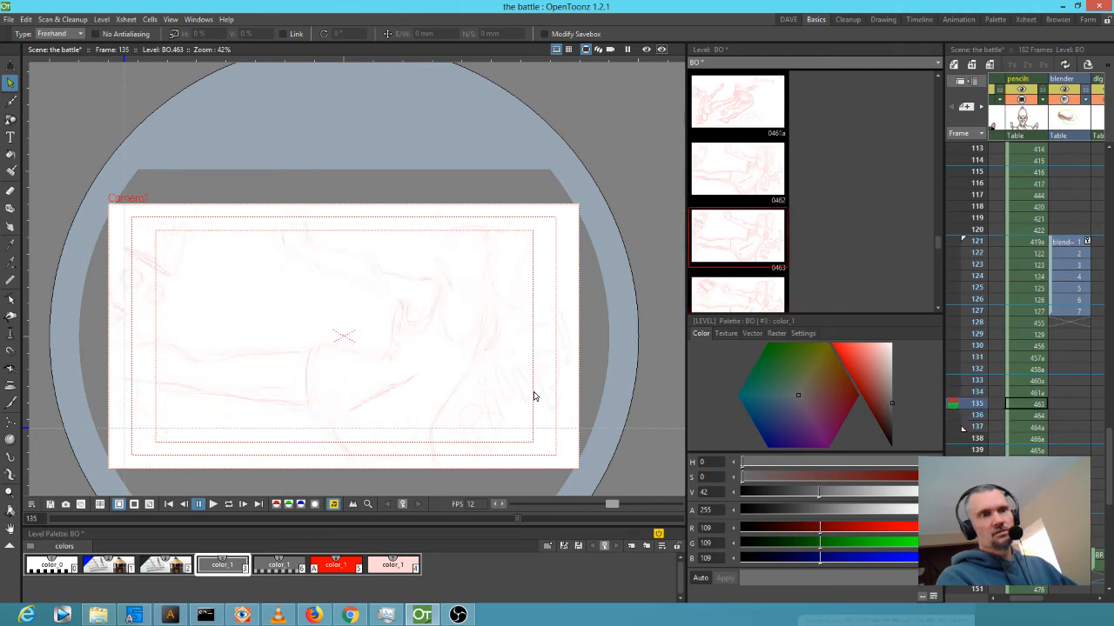
{"action": "key", "text": "Down"}
{"action": "key", "text": "Up"}
{"action": "key", "text": "Down"}
{"action": "key", "text": "Up"}
{"action": "key", "text": "Down"}
{"action": "key", "text": "Down"}
{"action": "key", "text": "Up"}
{"action": "key", "text": "Up"}
{"action": "key", "text": "Down"}
{"action": "key", "text": "Down"}
{"action": "key", "text": "Up"}
{"action": "key", "text": "Down"}
{"action": "key", "text": "Up"}
{"action": "key", "text": "Down"}
{"action": "key", "text": "Up"}
{"action": "key", "text": "Down"}
{"action": "key", "text": "Down"}
{"action": "key", "text": "Down"}
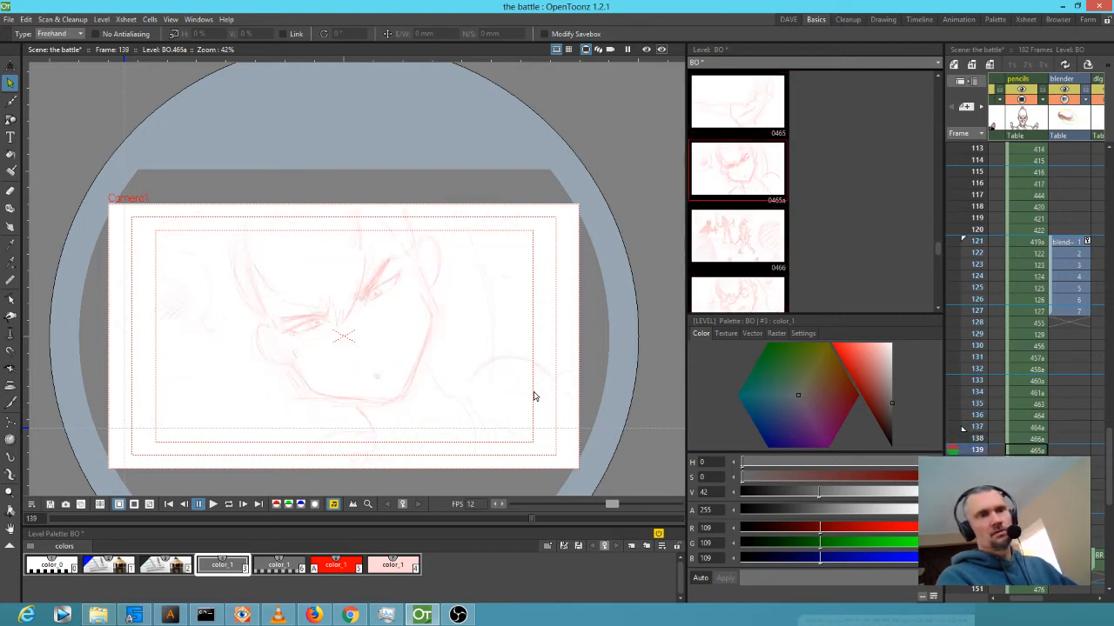
{"action": "key", "text": "Up"}
{"action": "key", "text": "Down"}
{"action": "key", "text": "Up"}
{"action": "key", "text": "Up"}
{"action": "key", "text": "Up"}
{"action": "key", "text": "Down"}
{"action": "key", "text": "Down"}
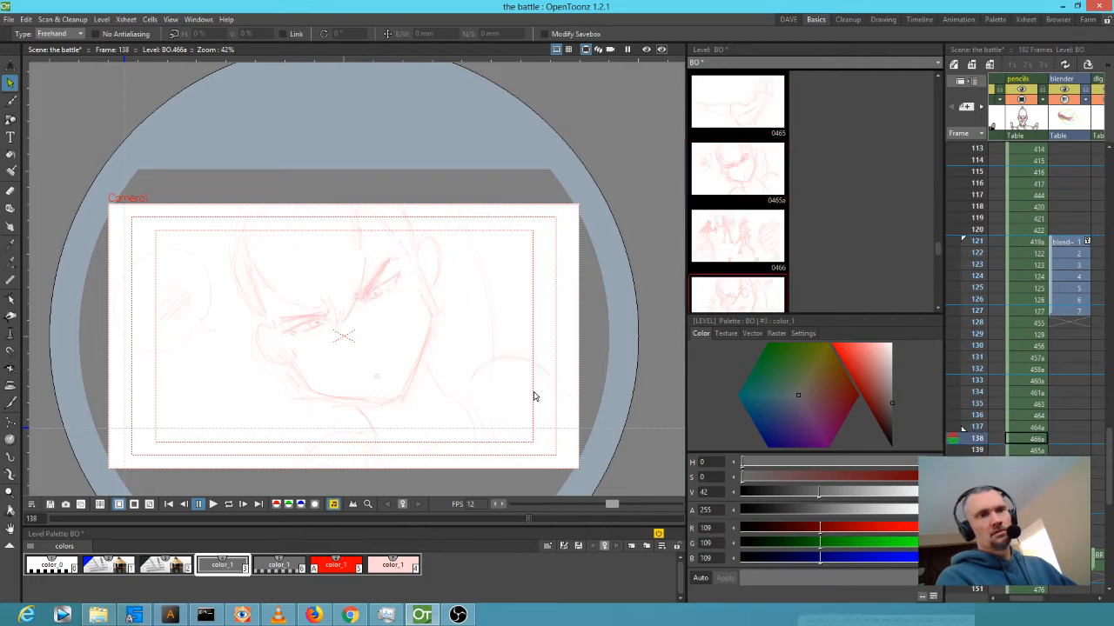
{"action": "key", "text": "Up"}
Scrub from frame 128 forward and settle on frame 132's rough sketch 458a.
{"action": "left_click", "coordinate": [1026, 324]}
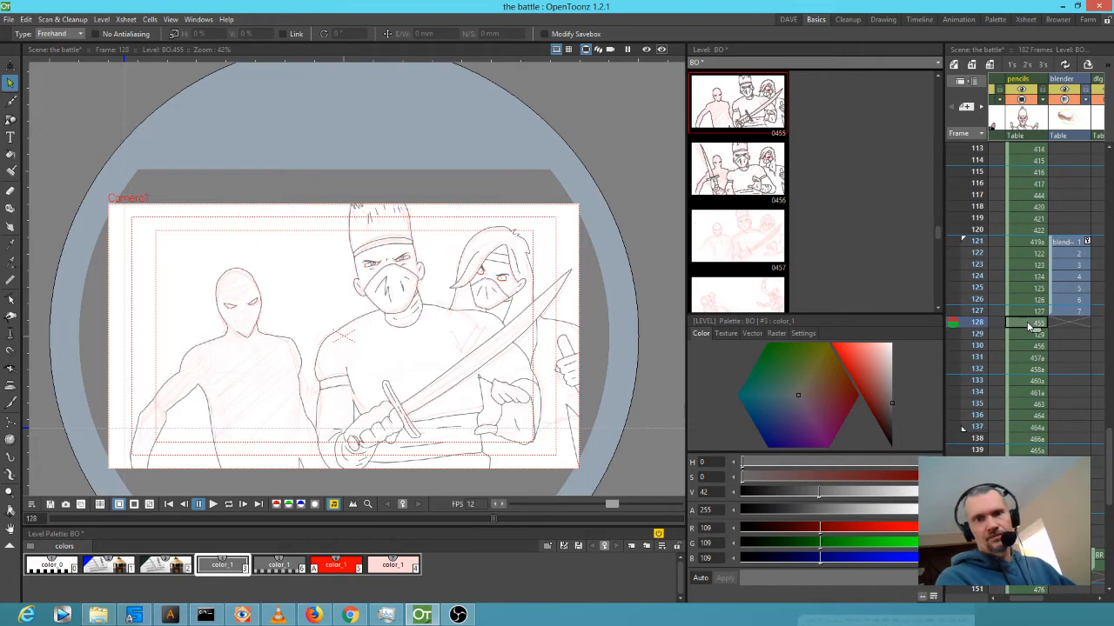
{"action": "left_click_drag", "start_coordinate": [979, 334], "coordinate": [975, 362]}
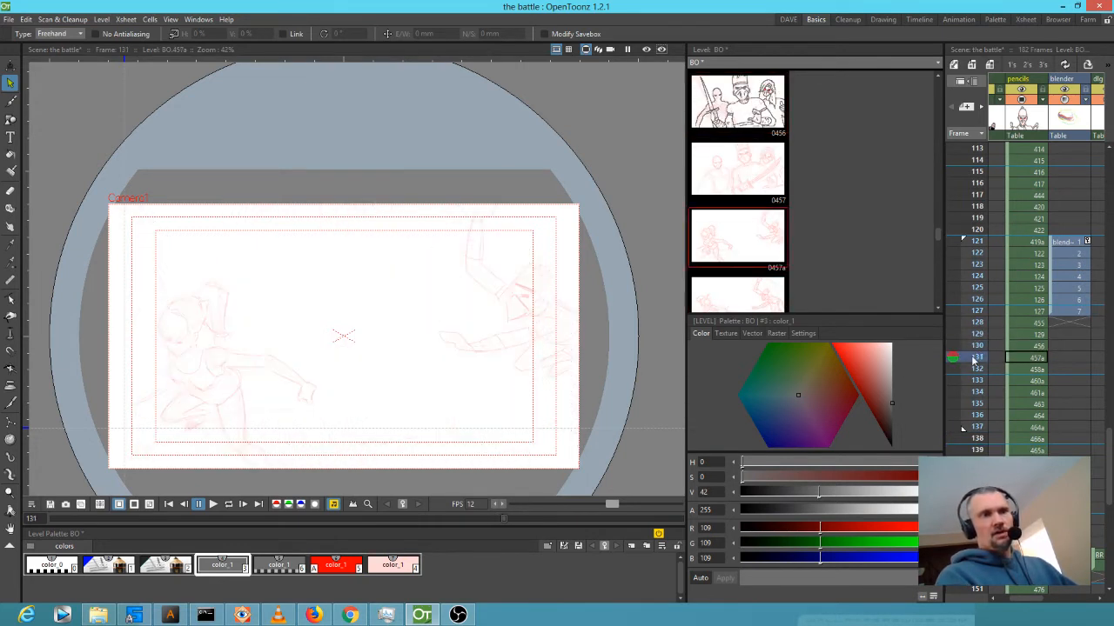
{"action": "key", "text": "Down"}
{"action": "key", "text": "Up"}
{"action": "key", "text": "Down"}
{"action": "key", "text": "Up"}
{"action": "key", "text": "Down"}
{"action": "key", "text": "Up"}
{"action": "key", "text": "Down"}
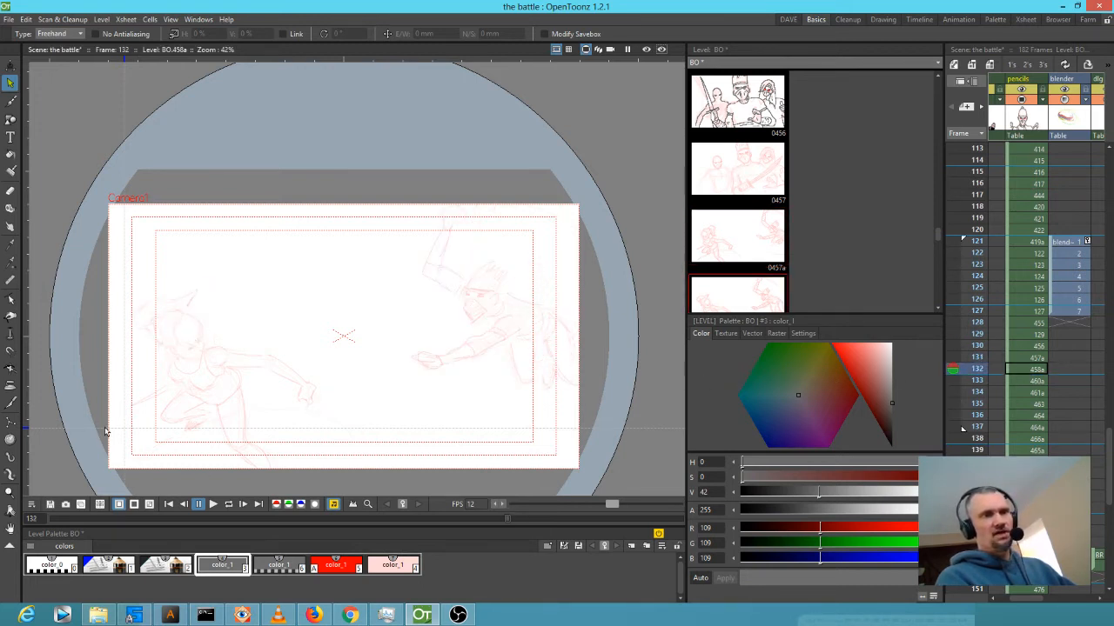
Zoom in on the female fighter and ink the chest curves with the Brush.
{"action": "scroll", "coordinate": [353, 368], "scroll_direction": "up", "scroll_amount": 4}
{"action": "left_click_drag", "start_coordinate": [551, 377], "coordinate": [417, 334]}
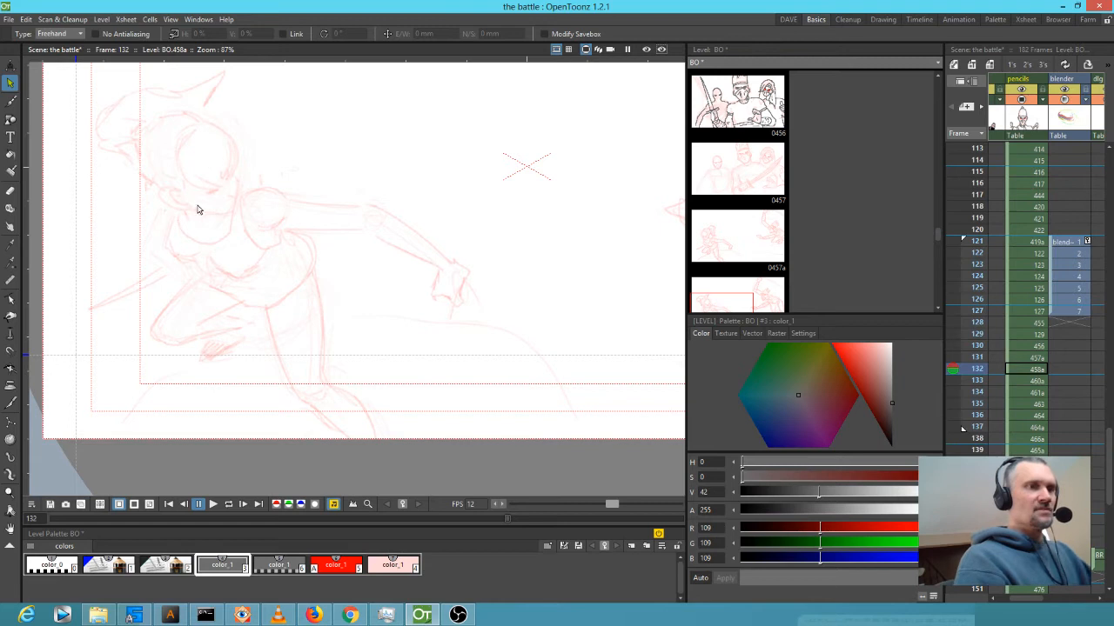
{"action": "key", "text": "b"}
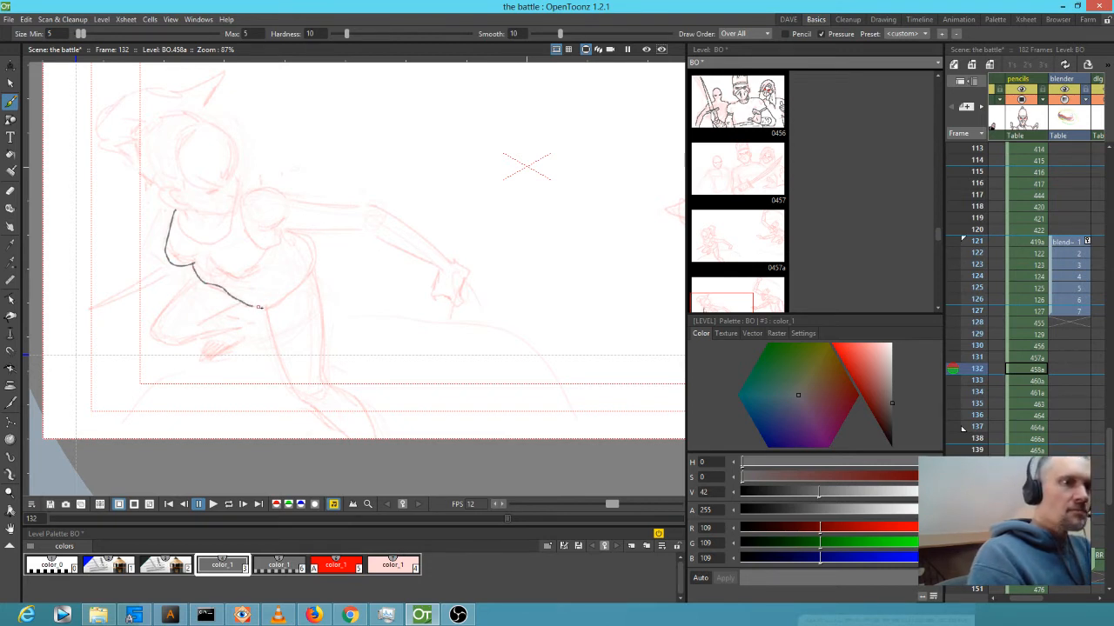
{"action": "left_click_drag", "start_coordinate": [290, 298], "coordinate": [323, 275]}
{"action": "left_click_drag", "start_coordinate": [321, 237], "coordinate": [313, 233]}
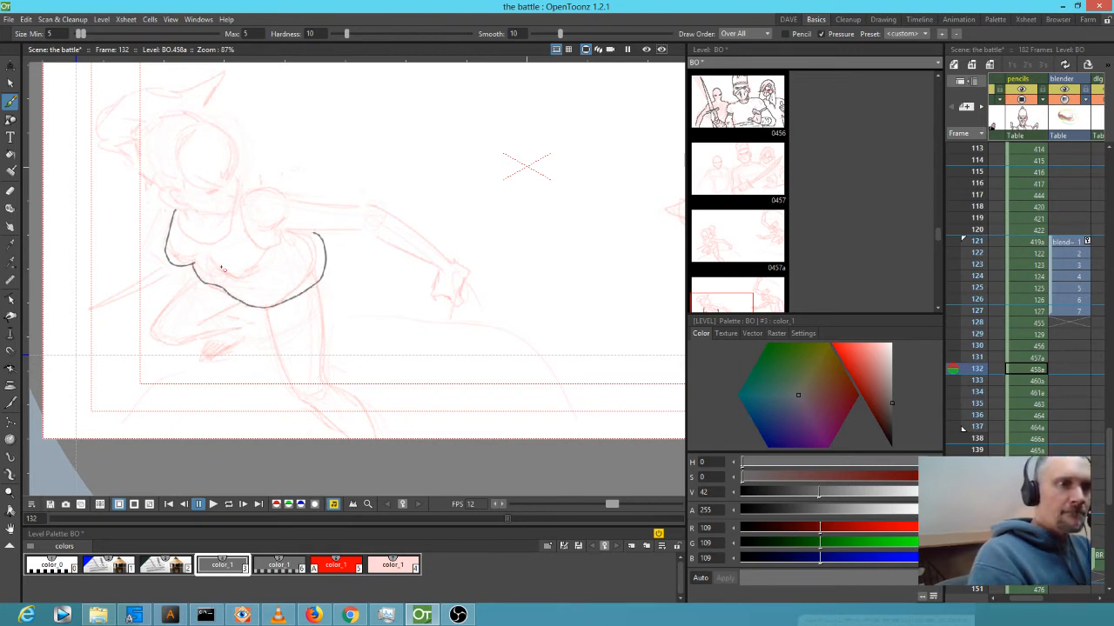
{"action": "left_click_drag", "start_coordinate": [214, 263], "coordinate": [246, 273]}
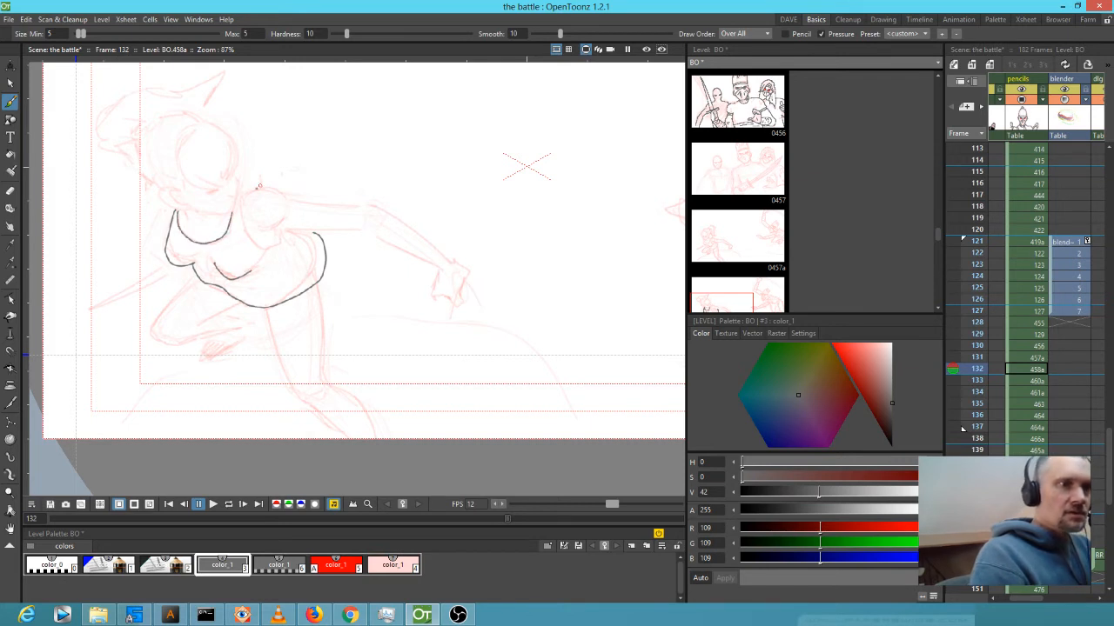
Ink the torso side line, thigh, bent lower leg, and outer and inner leg lines.
{"action": "left_click_drag", "start_coordinate": [280, 245], "coordinate": [287, 232]}
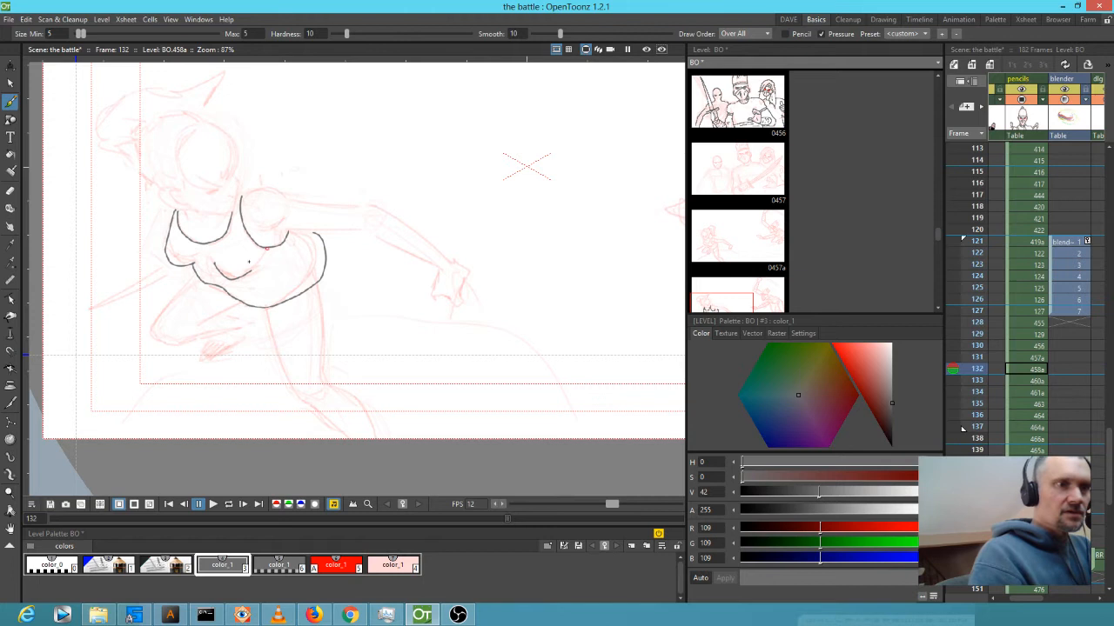
{"action": "mouse_move", "coordinate": [193, 280]}
{"action": "left_mouse_down"}
{"action": "mouse_move", "coordinate": [155, 333]}
{"action": "mouse_move", "coordinate": [181, 347]}
{"action": "mouse_move", "coordinate": [239, 329]}
{"action": "left_mouse_up"}
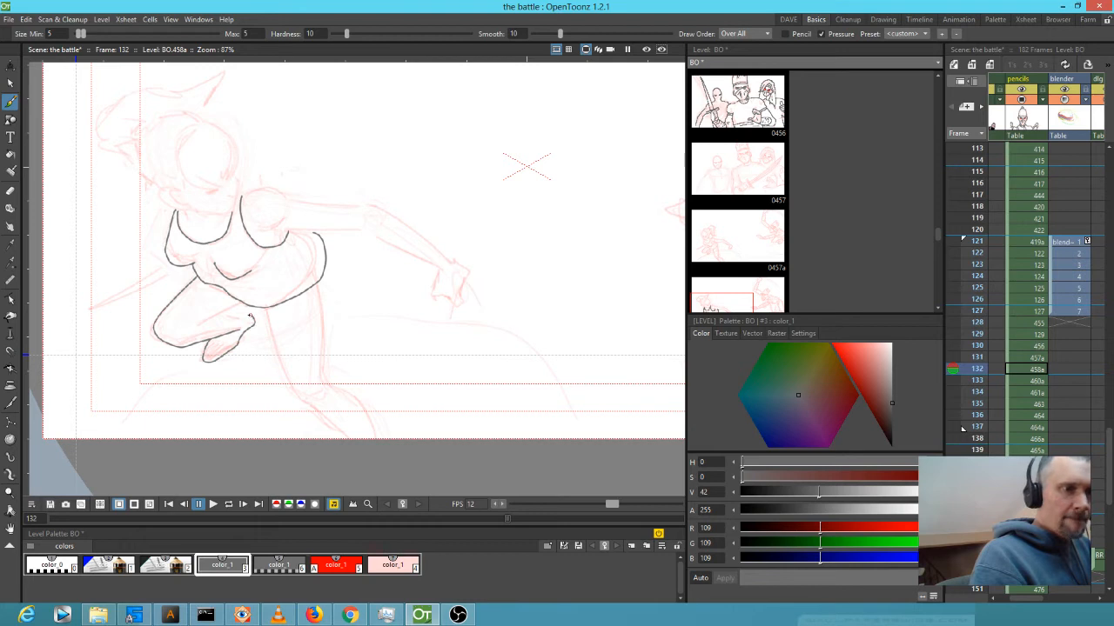
{"action": "left_click_drag", "start_coordinate": [197, 326], "coordinate": [243, 301]}
{"action": "left_click_drag", "start_coordinate": [411, 290], "coordinate": [389, 188]}
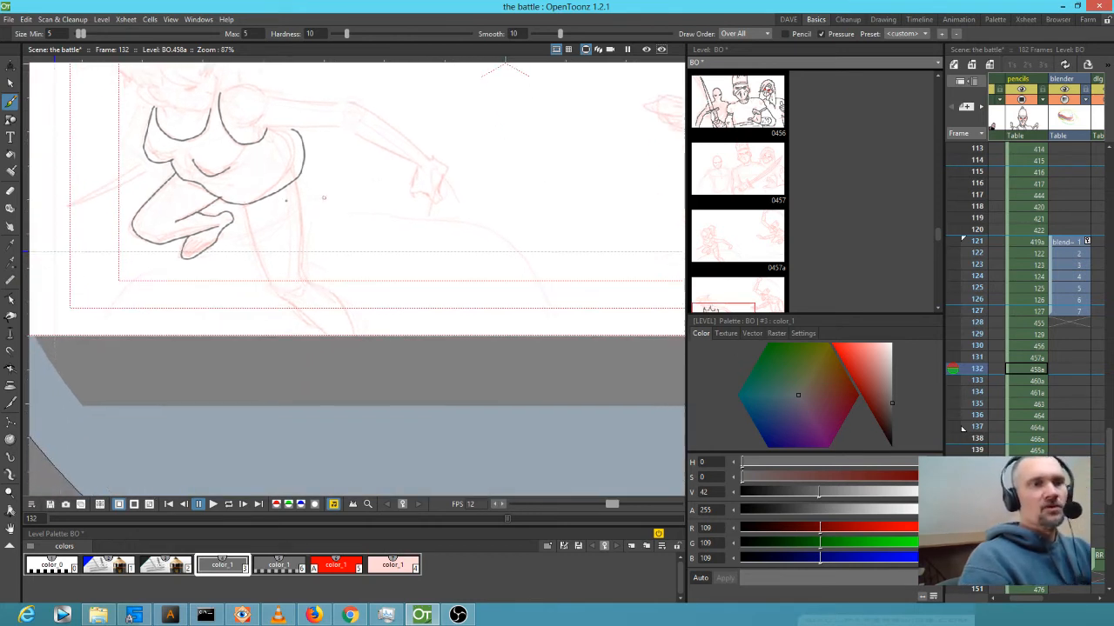
{"action": "mouse_move", "coordinate": [246, 203]}
{"action": "left_mouse_down"}
{"action": "mouse_move", "coordinate": [263, 270]}
{"action": "mouse_move", "coordinate": [290, 303]}
{"action": "left_mouse_up"}
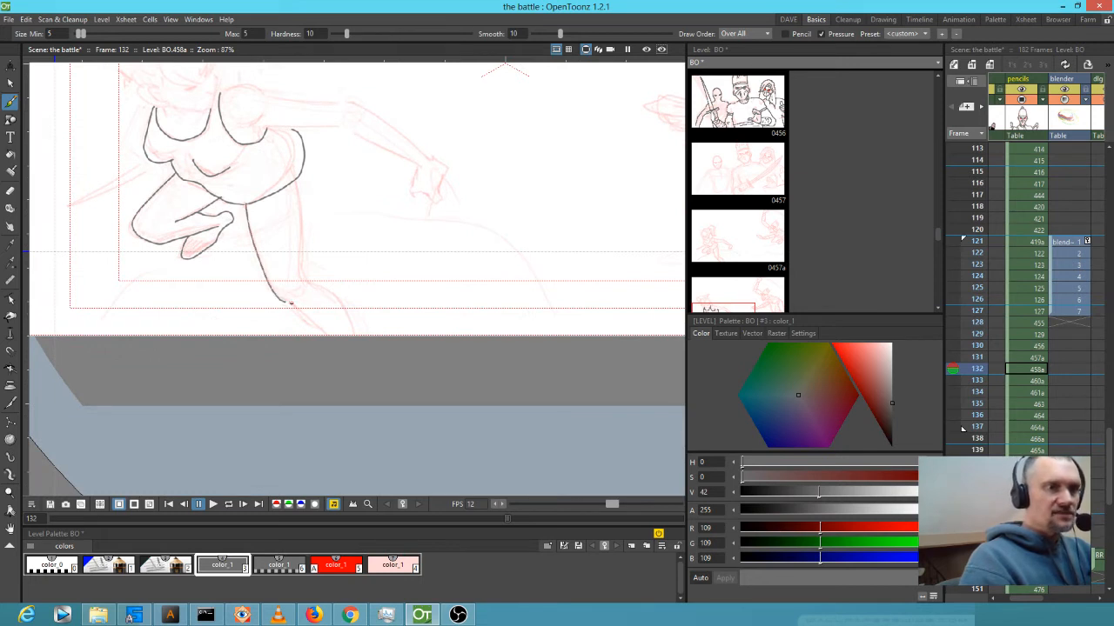
{"action": "mouse_move", "coordinate": [294, 180]}
{"action": "left_mouse_down"}
{"action": "mouse_move", "coordinate": [301, 277]}
{"action": "mouse_move", "coordinate": [330, 295]}
{"action": "mouse_move", "coordinate": [370, 349]}
{"action": "left_mouse_up"}
Add a short torso line and ink the outstretched arm's outline toward the hand.
{"action": "left_click_drag", "start_coordinate": [403, 228], "coordinate": [480, 333]}
{"action": "key", "text": "Up"}
{"action": "key", "text": "Down"}
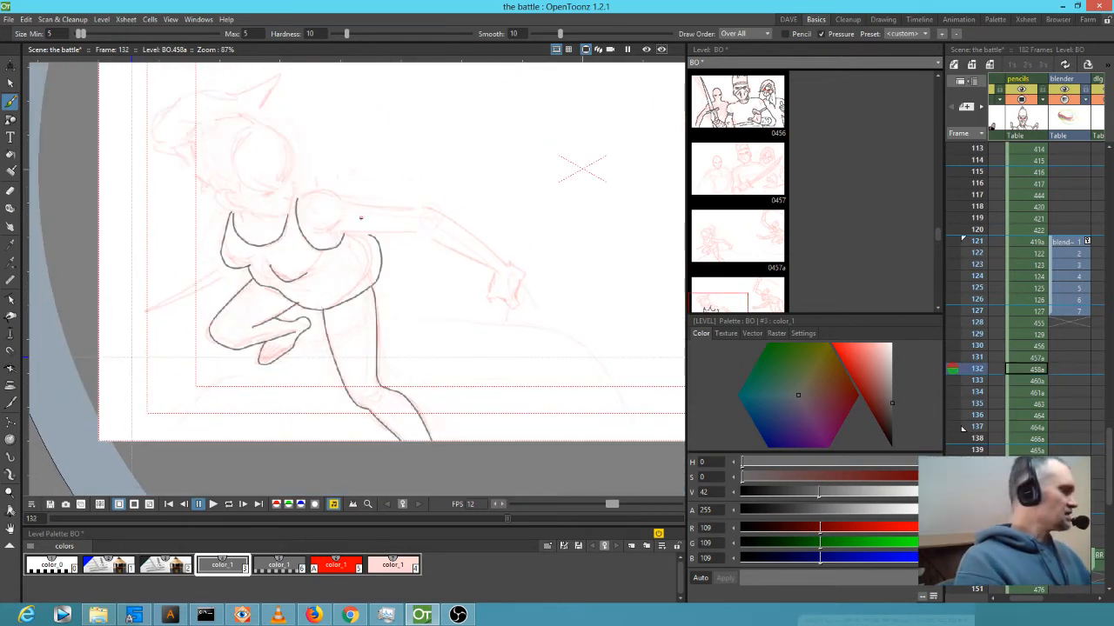
{"action": "left_click_drag", "start_coordinate": [322, 231], "coordinate": [343, 226]}
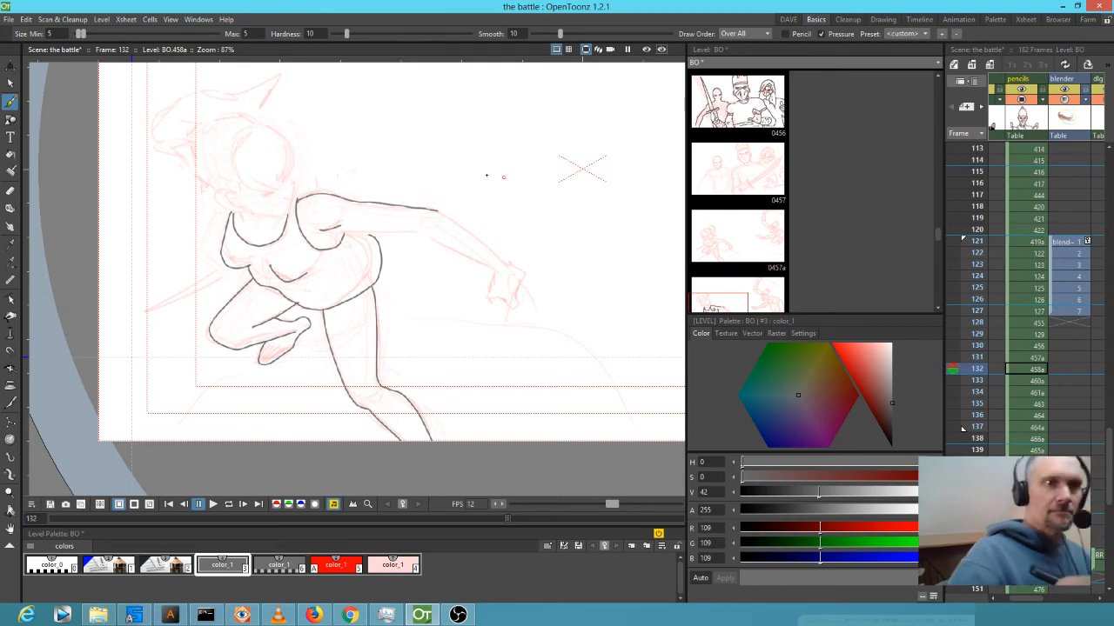
{"action": "mouse_move", "coordinate": [472, 235]}
{"action": "left_mouse_down"}
{"action": "mouse_move", "coordinate": [506, 264]}
{"action": "mouse_move", "coordinate": [443, 243]}
{"action": "mouse_move", "coordinate": [497, 271]}
{"action": "left_mouse_up"}
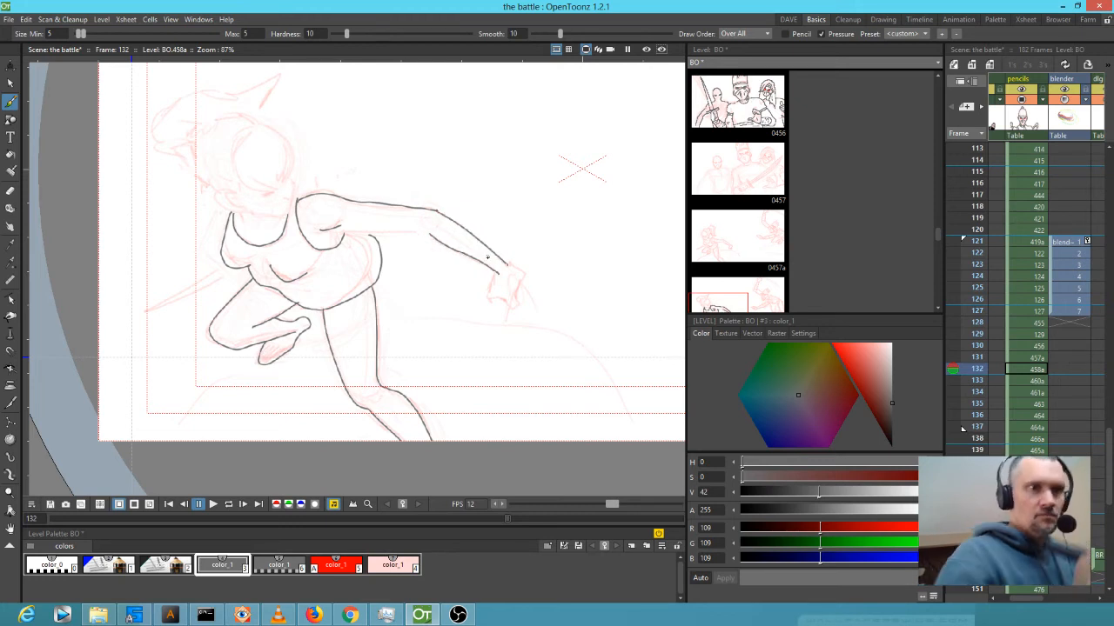
{"action": "left_click_drag", "start_coordinate": [371, 234], "coordinate": [423, 235]}
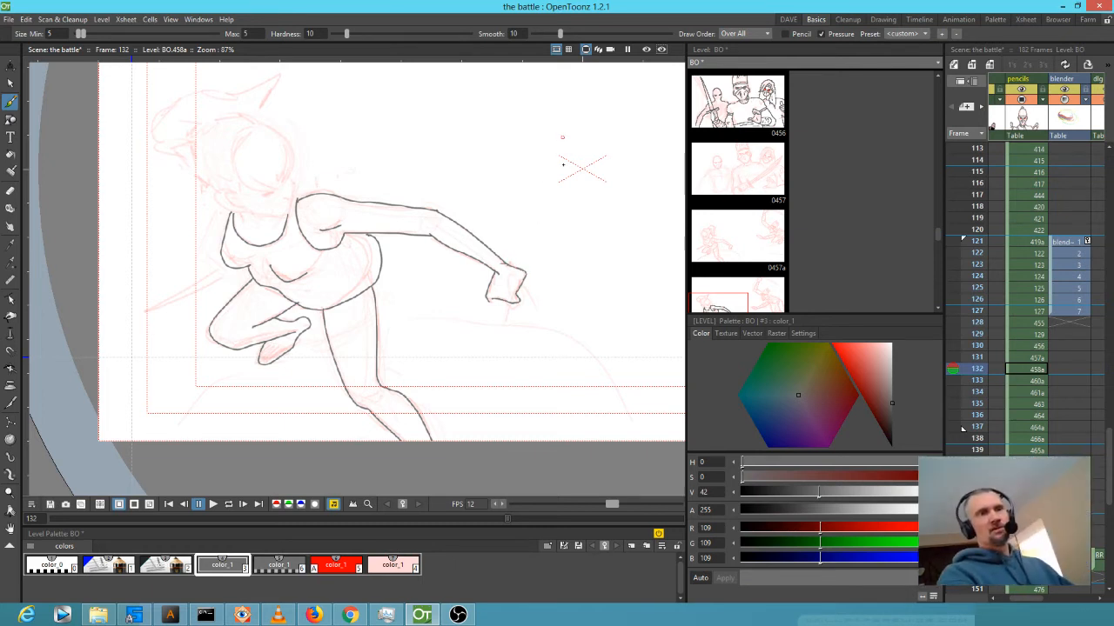
Erase the stray line at the wrist with a smaller eraser, then ink the hand's bottom edge.
{"action": "scroll", "coordinate": [557, 174], "scroll_direction": "down", "scroll_amount": 2}
{"action": "scroll", "coordinate": [556, 227], "scroll_direction": "up", "scroll_amount": 4}
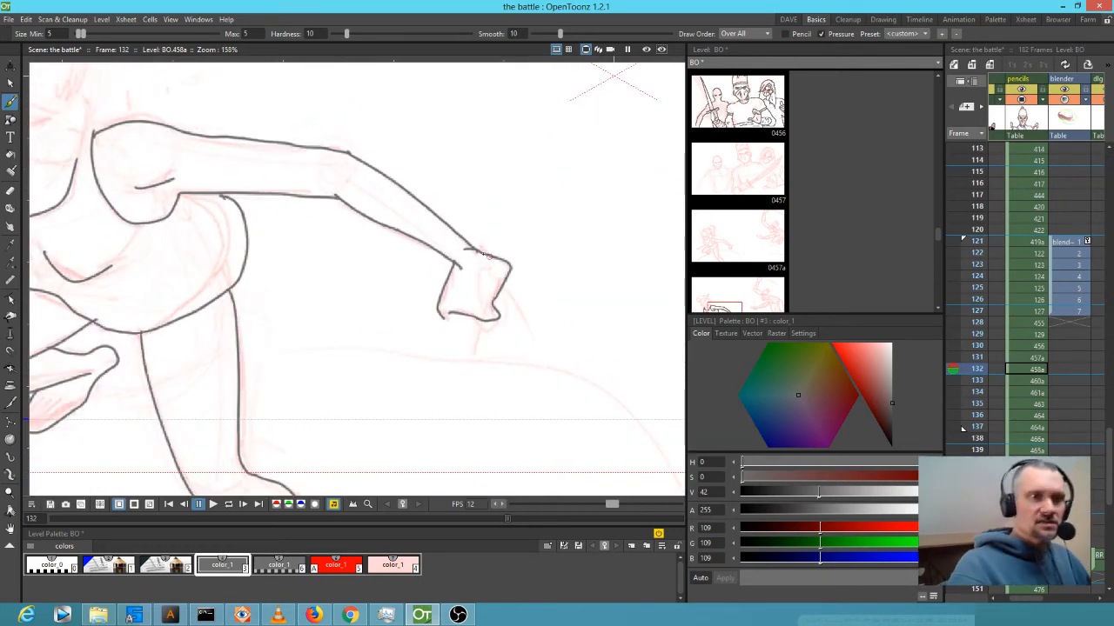
{"action": "key", "text": "e"}
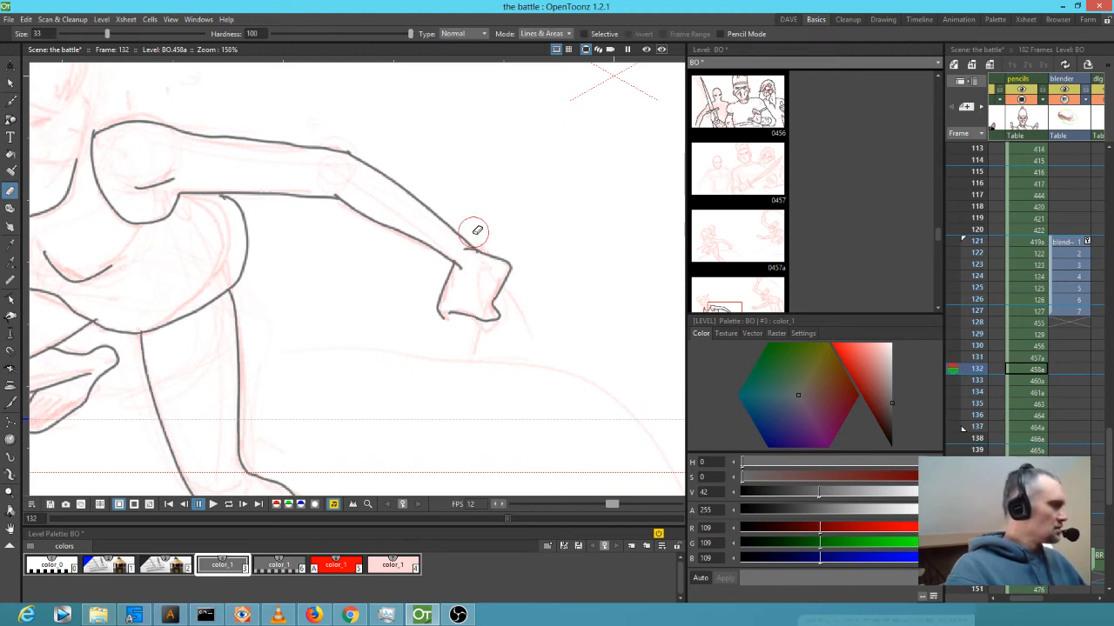
{"action": "key", "text": "alt"}
{"action": "left_click_drag", "start_coordinate": [463, 253], "coordinate": [463, 268]}
{"action": "key", "text": "b"}
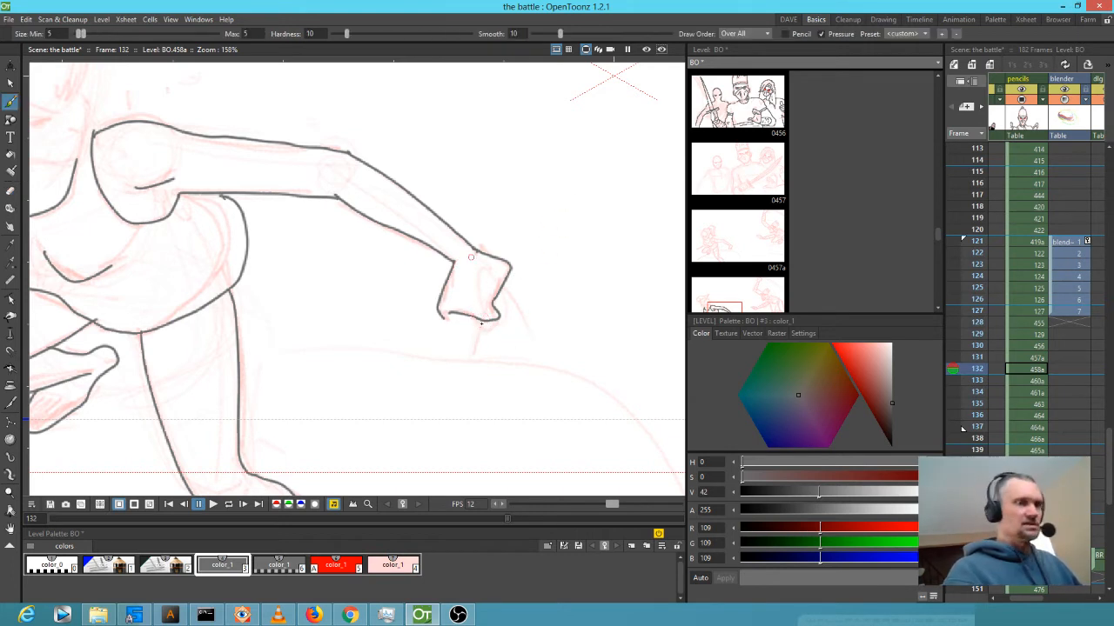
{"action": "left_click_drag", "start_coordinate": [445, 321], "coordinate": [462, 317]}
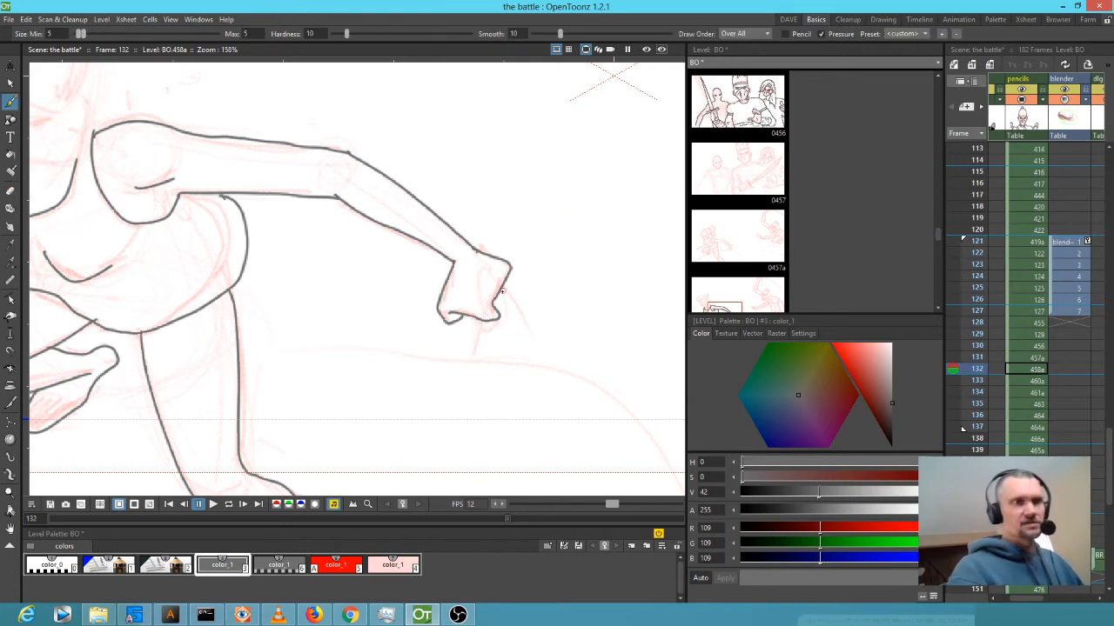
Ink a blade jutting left from the fighter's hip, comparing it against frame 131.
{"action": "scroll", "coordinate": [539, 295], "scroll_direction": "down", "scroll_amount": 2}
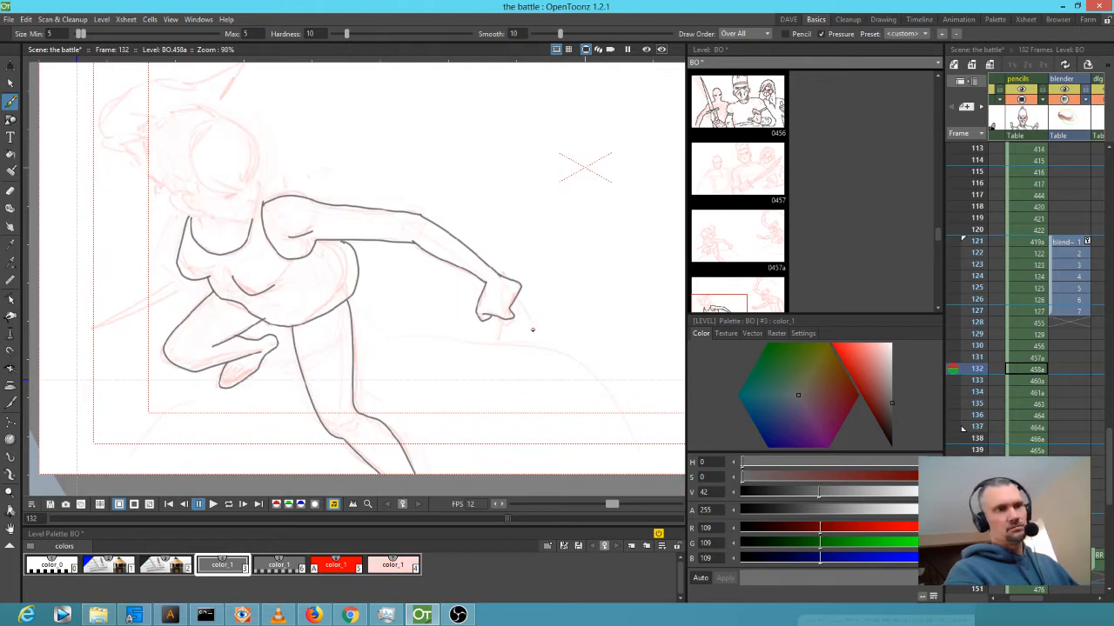
{"action": "key", "text": "Up"}
{"action": "key", "text": "Down"}
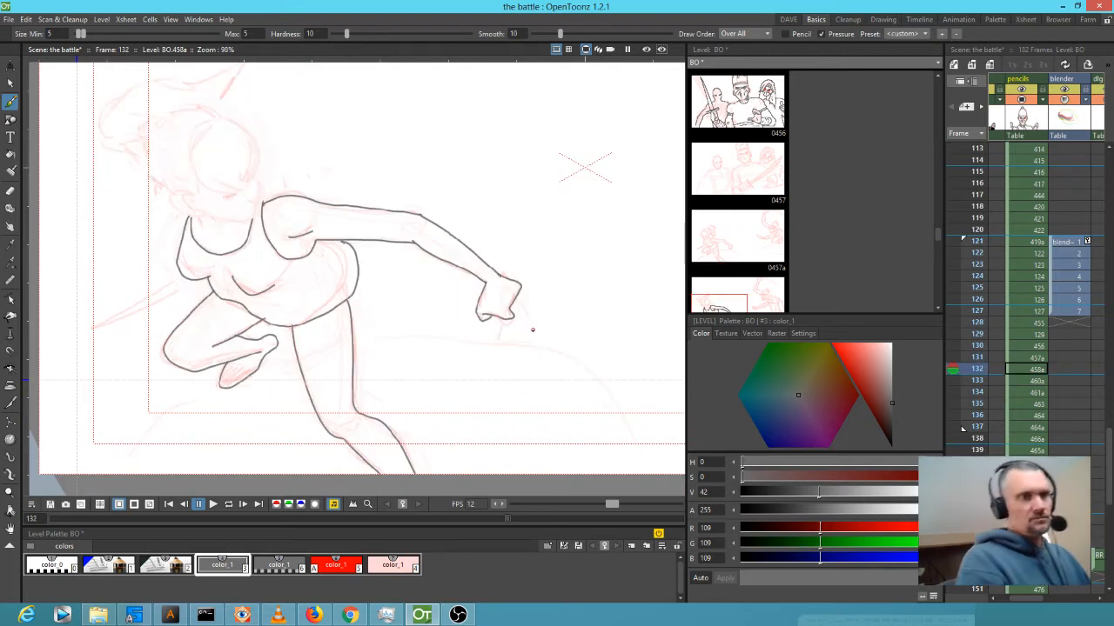
{"action": "mouse_move", "coordinate": [144, 296]}
{"action": "left_mouse_down"}
{"action": "mouse_move", "coordinate": [97, 321]}
{"action": "mouse_move", "coordinate": [193, 280]}
{"action": "left_mouse_up"}
{"action": "key", "text": "Up"}
{"action": "key", "text": "Down"}
{"action": "key", "text": "Up"}
{"action": "key", "text": "Down"}
{"action": "key", "text": "Up"}
{"action": "key", "text": "Down"}
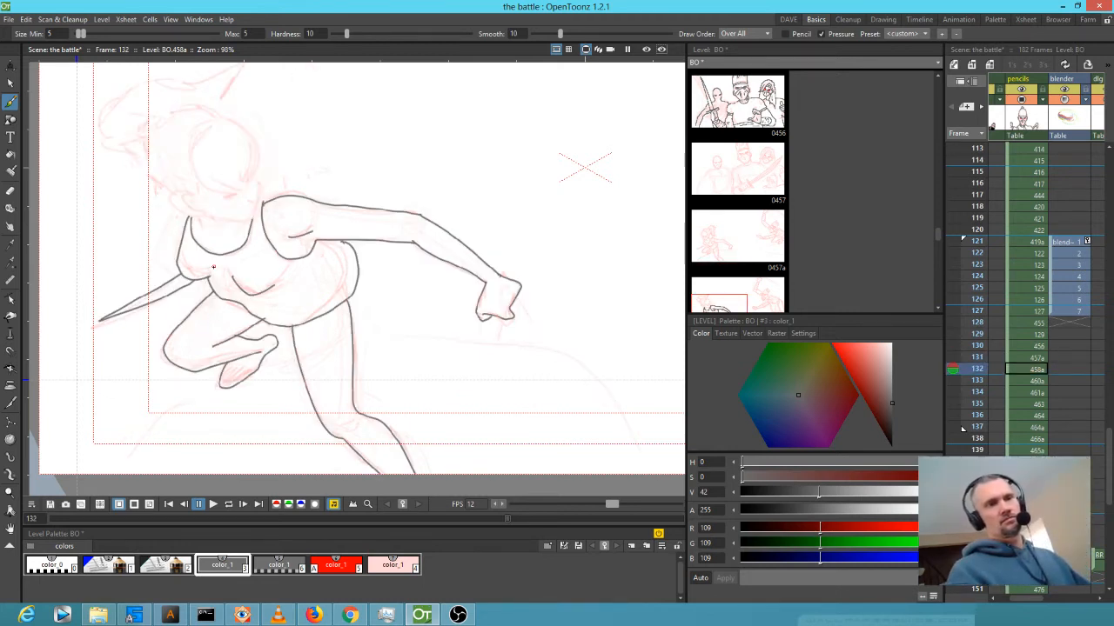
{"action": "key", "text": "Up"}
{"action": "key", "text": "Down"}
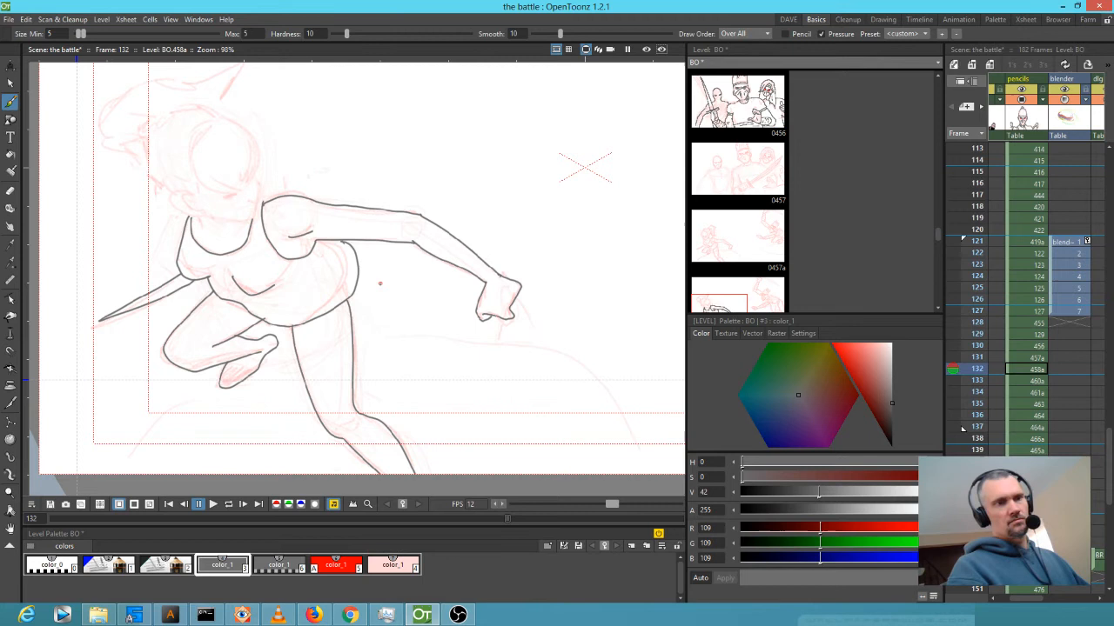
{"action": "key", "text": "a"}
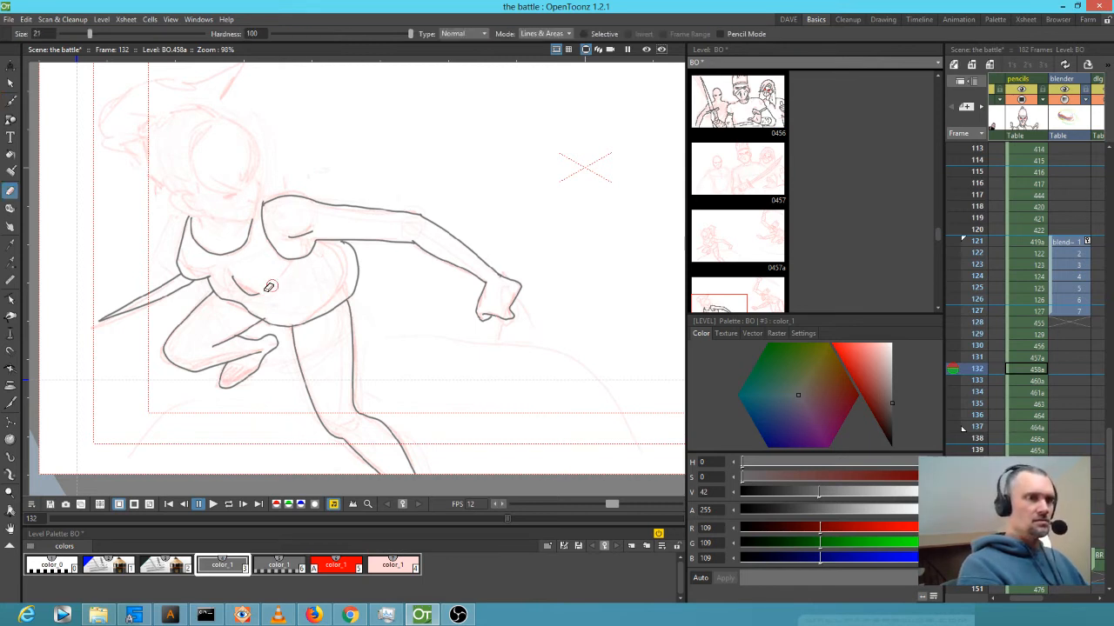
{"action": "key", "text": "b"}
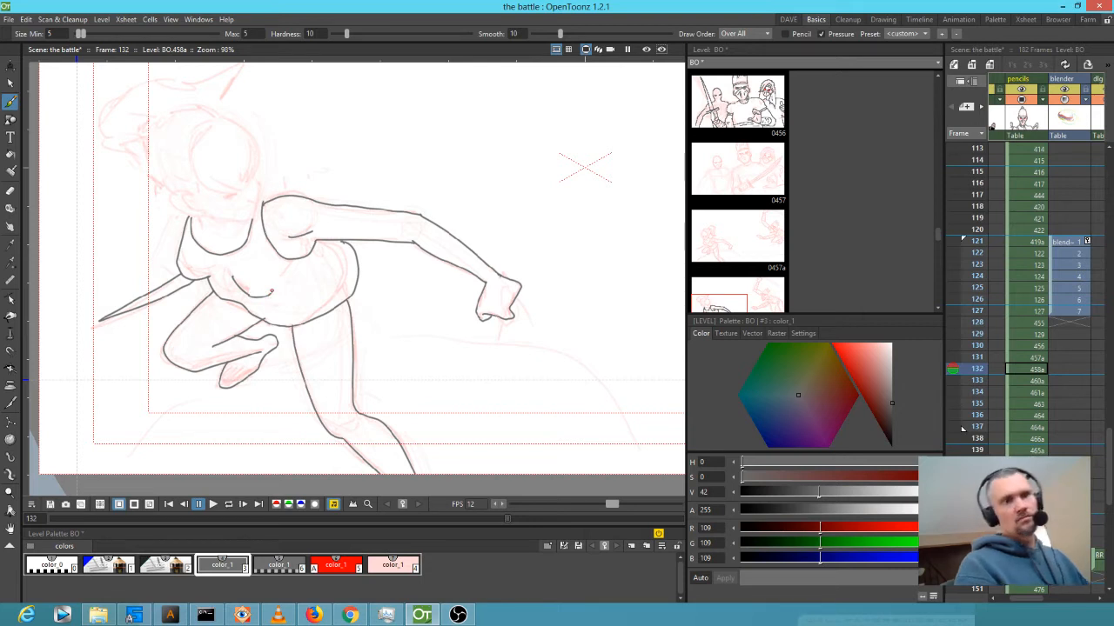
{"action": "scroll", "coordinate": [435, 285], "scroll_direction": "down", "scroll_amount": 3}
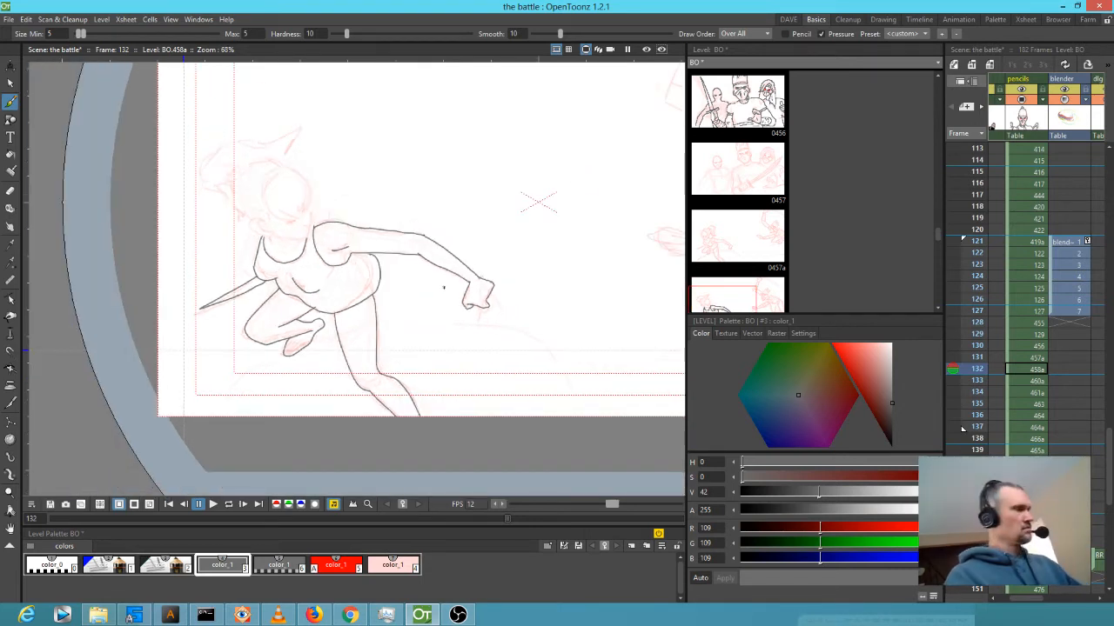
Add a crease line on the torso, checking it against frame 131.
{"action": "key", "text": "comma"}
{"action": "key", "text": "period"}
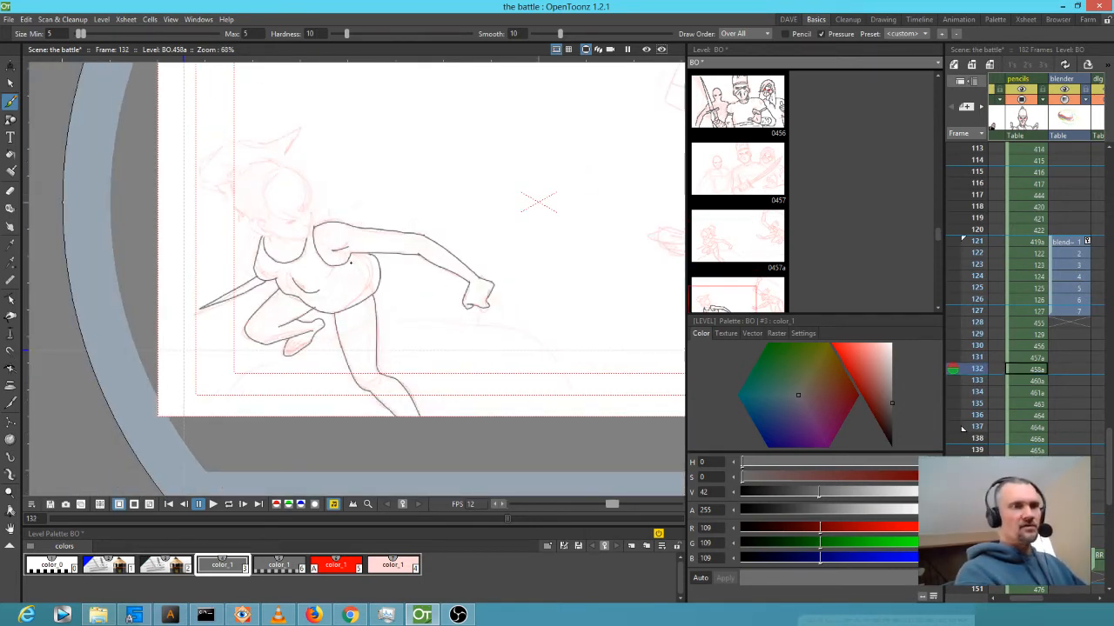
{"action": "left_click_drag", "start_coordinate": [349, 264], "coordinate": [345, 281]}
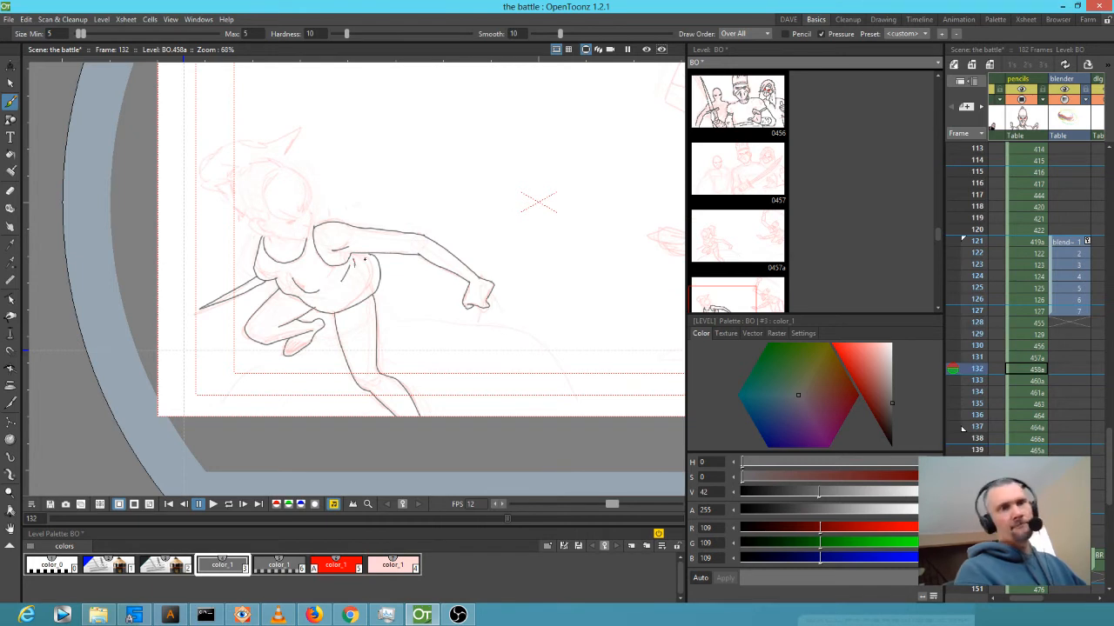
{"action": "key", "text": "comma"}
{"action": "key", "text": "period"}
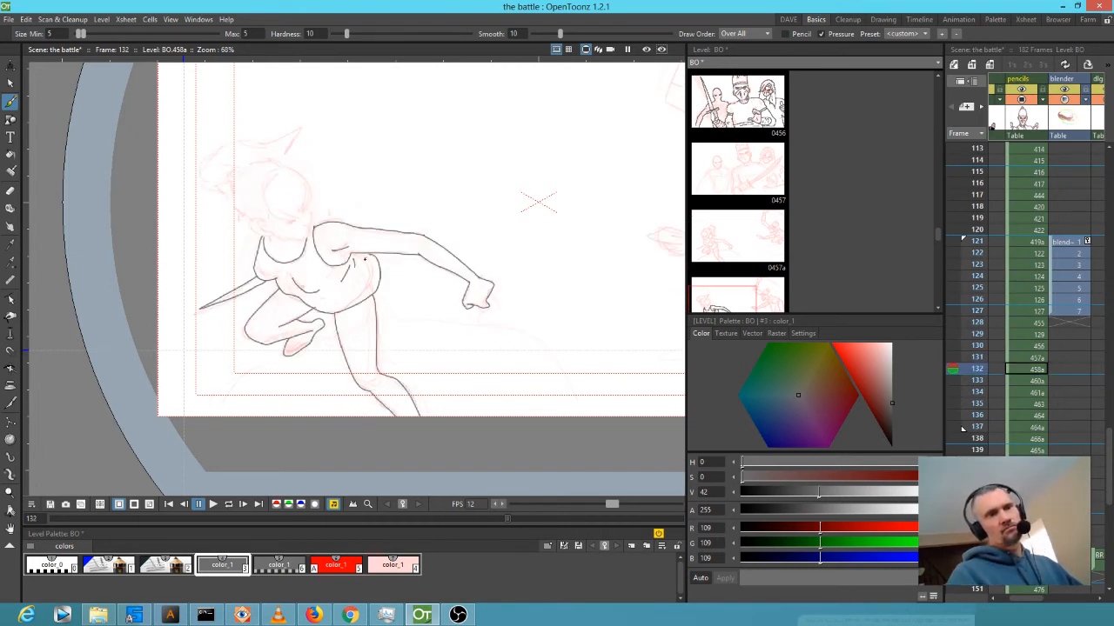
Zoom in on the foot, draw a curved detail inside it, and zoom back out.
{"action": "scroll", "coordinate": [327, 257], "scroll_direction": "down", "scroll_amount": 1}
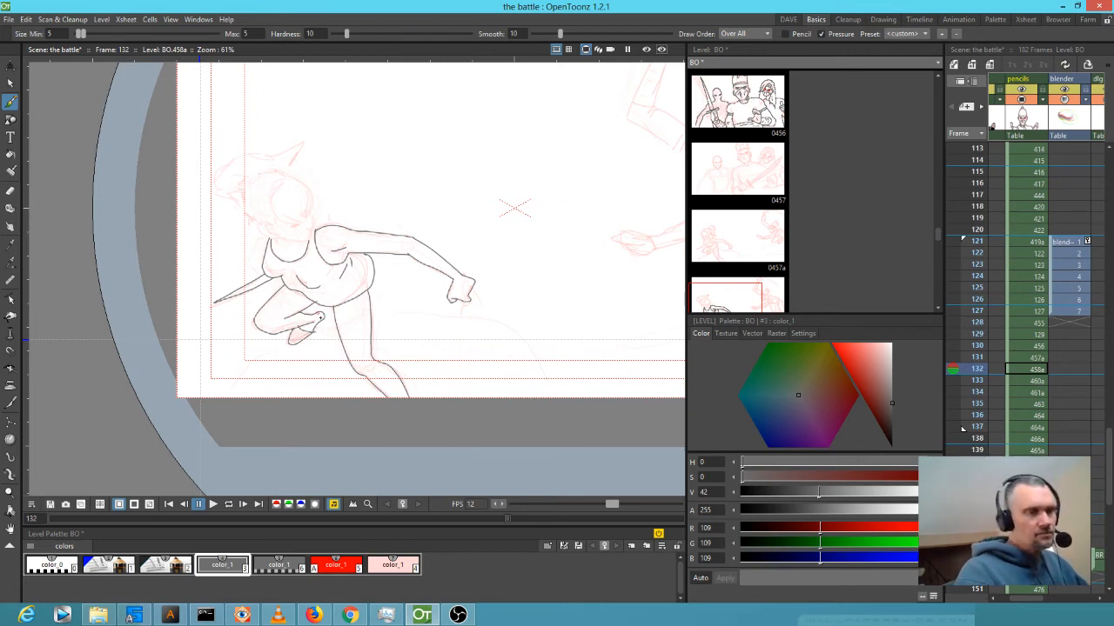
{"action": "key", "text": "shift+space"}
{"action": "mouse_move", "coordinate": [324, 315]}
{"action": "left_mouse_down"}
{"action": "mouse_move", "coordinate": [430, 224]}
{"action": "mouse_move", "coordinate": [405, 256]}
{"action": "left_mouse_up"}
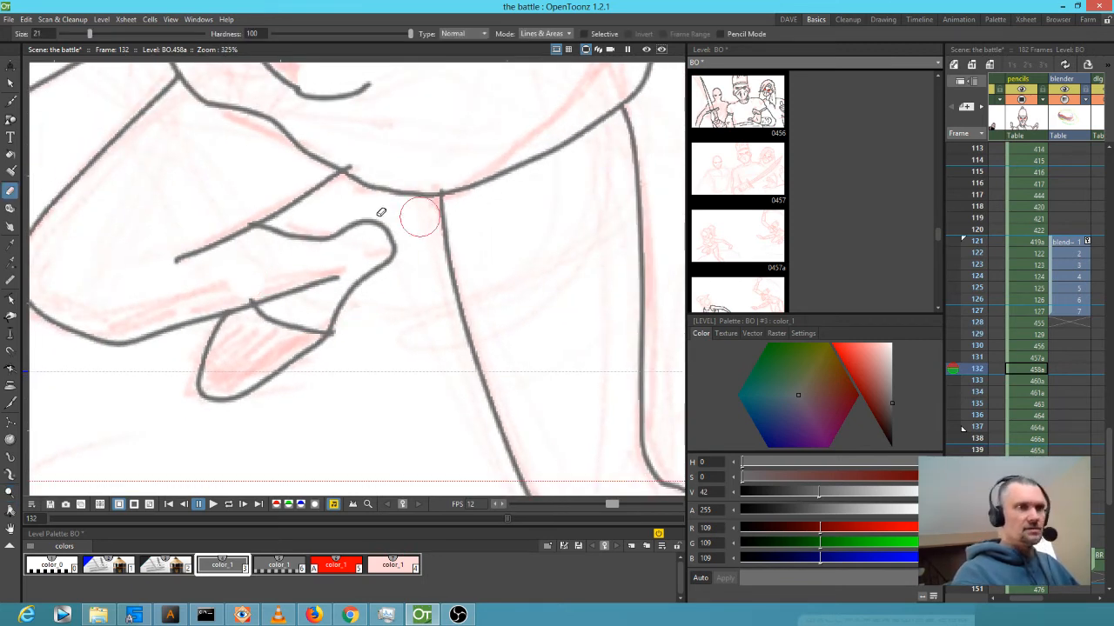
{"action": "key", "text": "b"}
{"action": "mouse_move", "coordinate": [350, 228]}
{"action": "left_mouse_down"}
{"action": "mouse_move", "coordinate": [365, 237]}
{"action": "mouse_move", "coordinate": [370, 267]}
{"action": "left_mouse_up"}
{"action": "scroll", "coordinate": [374, 269], "scroll_direction": "down", "scroll_amount": 5}
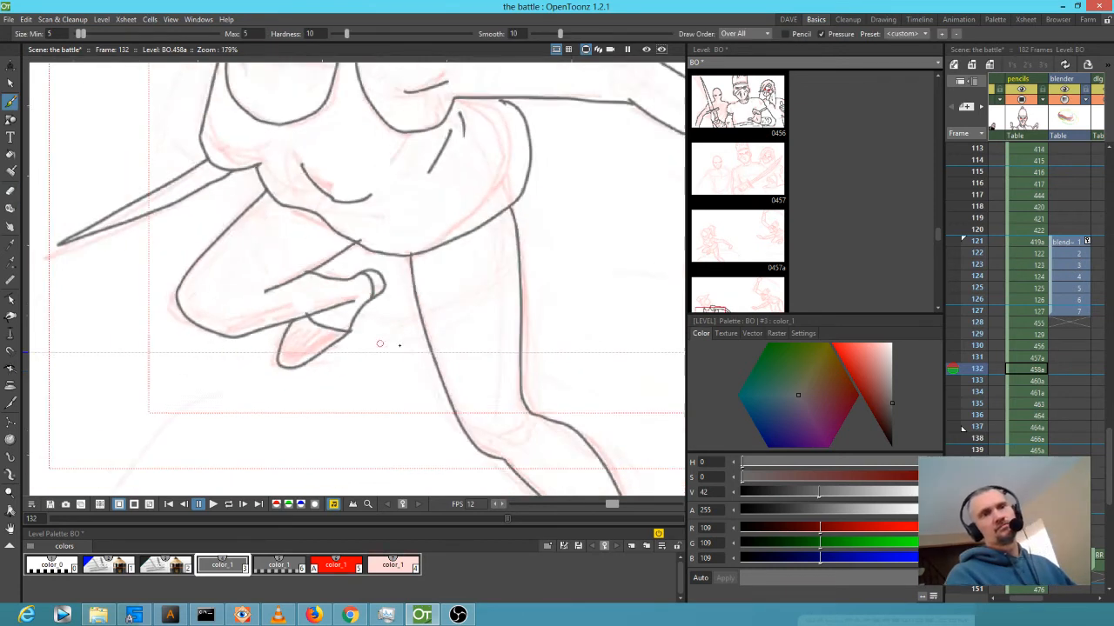
{"action": "scroll", "coordinate": [488, 341], "scroll_direction": "down", "scroll_amount": 3}
{"action": "scroll", "coordinate": [355, 366], "scroll_direction": "up", "scroll_amount": 2}
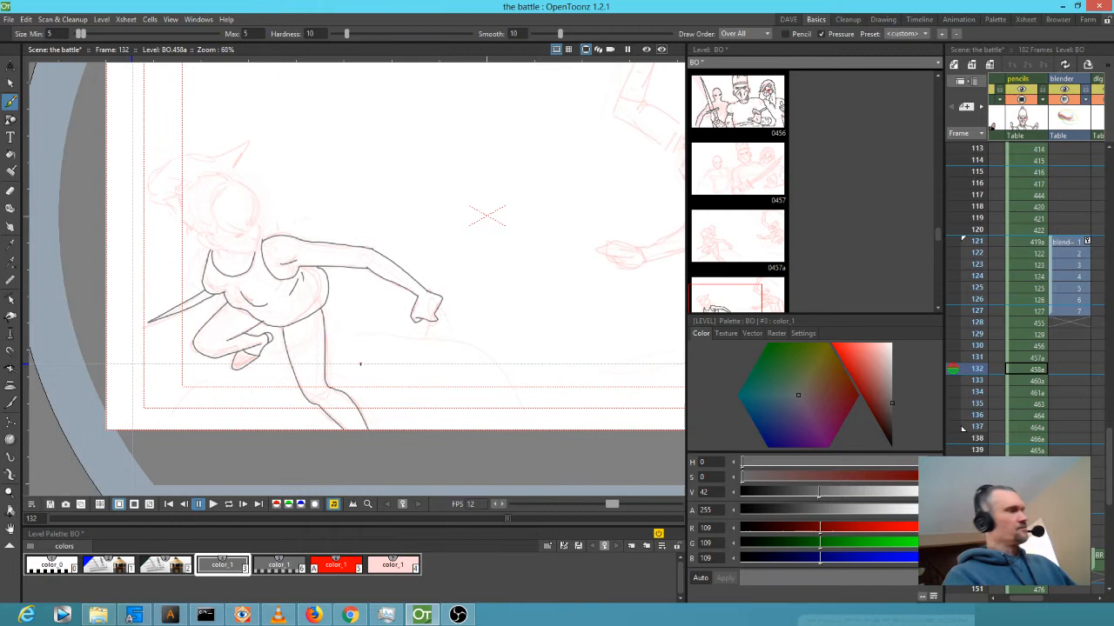
Lasso the inked fighter strokes on frame 132 and paste them onto frame 131.
{"action": "key", "text": "s"}
{"action": "mouse_move", "coordinate": [498, 344]}
{"action": "left_mouse_down"}
{"action": "mouse_move", "coordinate": [497, 290]}
{"action": "mouse_move", "coordinate": [419, 212]}
{"action": "mouse_move", "coordinate": [328, 206]}
{"action": "mouse_move", "coordinate": [254, 253]}
{"action": "mouse_move", "coordinate": [210, 248]}
{"action": "mouse_move", "coordinate": [171, 262]}
{"action": "mouse_move", "coordinate": [132, 321]}
{"action": "mouse_move", "coordinate": [152, 409]}
{"action": "mouse_move", "coordinate": [233, 462]}
{"action": "mouse_move", "coordinate": [352, 463]}
{"action": "mouse_move", "coordinate": [460, 424]}
{"action": "mouse_move", "coordinate": [499, 341]}
{"action": "left_mouse_up"}
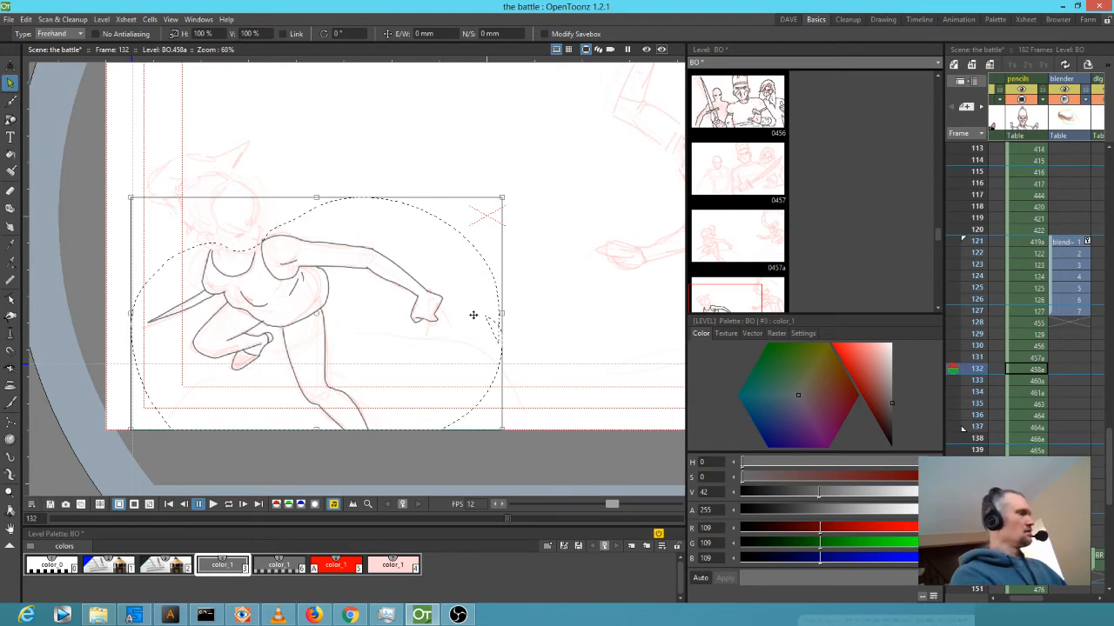
{"action": "key", "text": "period"}
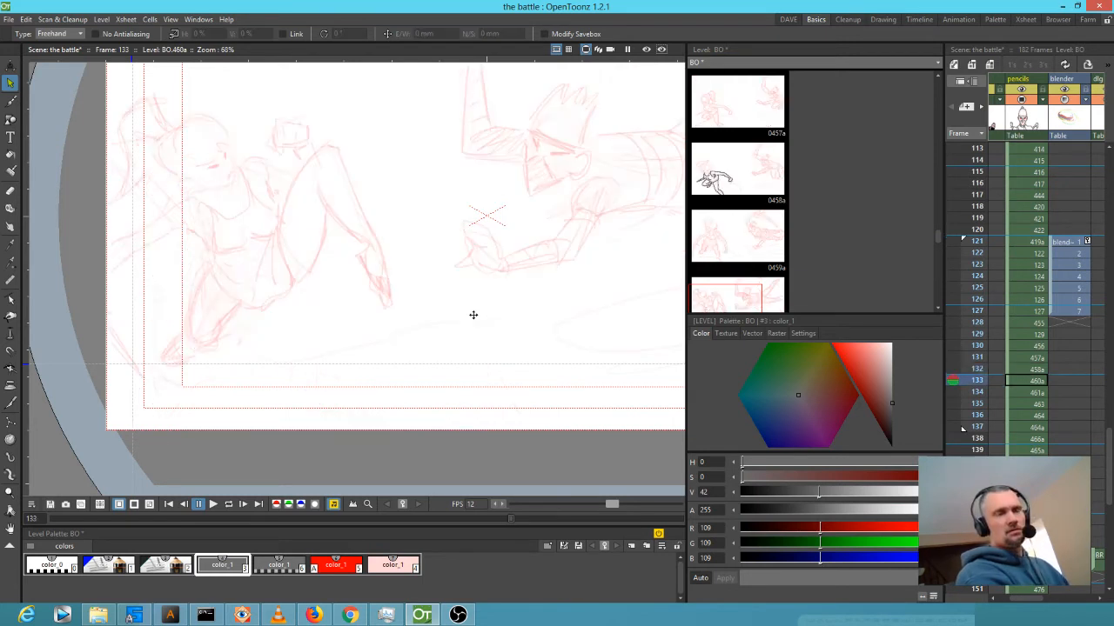
{"action": "key", "text": "comma"}
{"action": "key", "text": "comma"}
{"action": "key", "text": "period"}
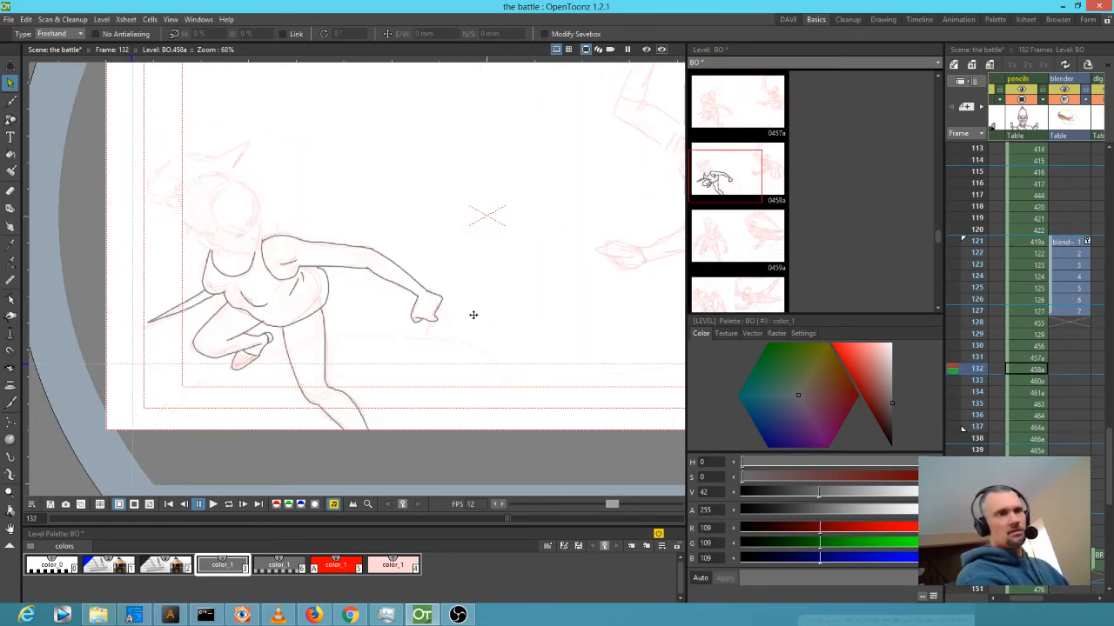
{"action": "key", "text": "comma"}
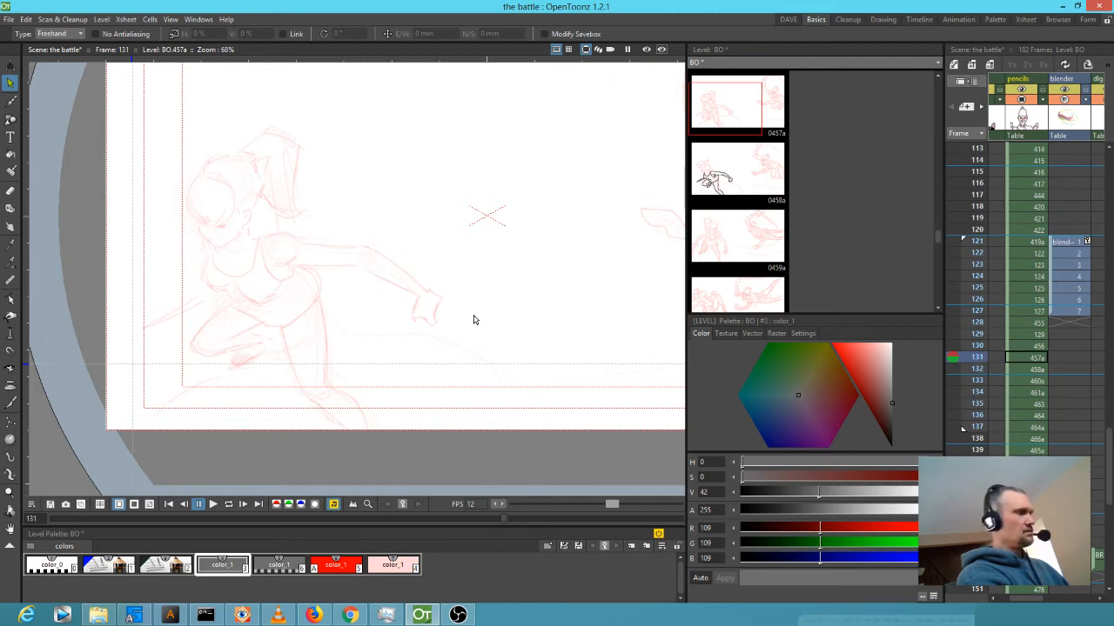
{"action": "left_click_drag", "start_coordinate": [473, 320], "coordinate": [473, 315]}
Flip between frames 131 and 132 to compare, then zoom in on the fighter's head and shoulder.
{"action": "key", "text": "comma"}
{"action": "key", "text": "period"}
{"action": "key", "text": "period"}
{"action": "key", "text": "period"}
{"action": "key", "text": "comma"}
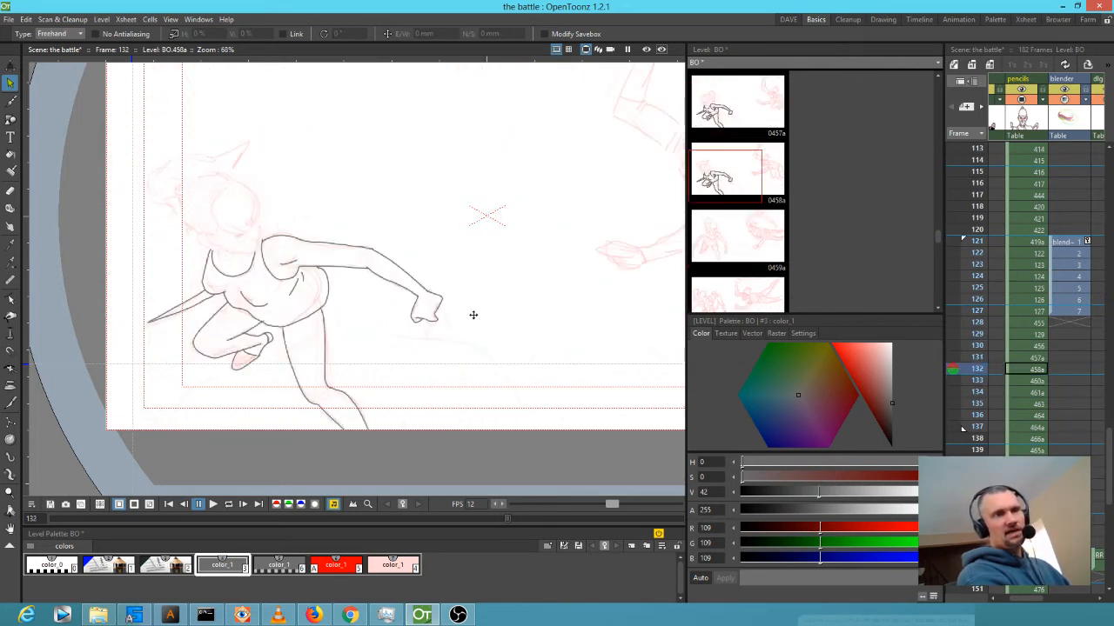
{"action": "key", "text": "comma"}
{"action": "key", "text": "period"}
{"action": "key", "text": "comma"}
{"action": "key", "text": "period"}
{"action": "key", "text": "comma"}
{"action": "key", "text": "period"}
{"action": "key", "text": "comma"}
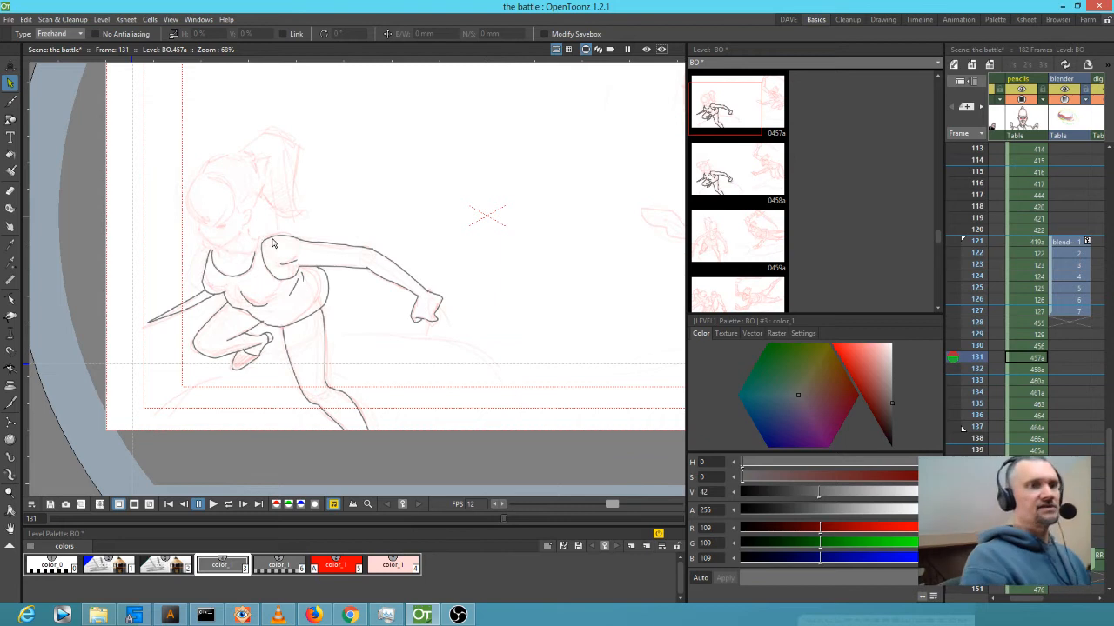
{"action": "key", "text": "shift+space"}
{"action": "left_click_drag", "start_coordinate": [261, 252], "coordinate": [388, 268]}
Ink the fighter's cheek, jaw, face contour and top-of-skull hair arcs on frame 131.
{"action": "key", "text": "b"}
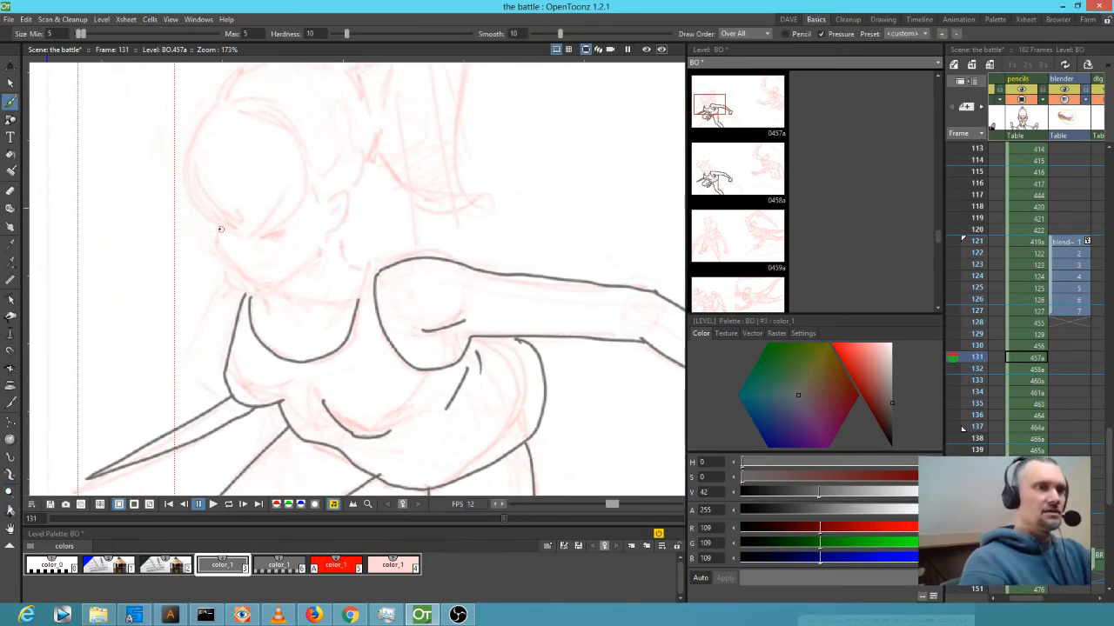
{"action": "mouse_move", "coordinate": [218, 225]}
{"action": "left_mouse_down"}
{"action": "mouse_move", "coordinate": [228, 267]}
{"action": "mouse_move", "coordinate": [262, 296]}
{"action": "mouse_move", "coordinate": [324, 244]}
{"action": "mouse_move", "coordinate": [339, 194]}
{"action": "mouse_move", "coordinate": [346, 212]}
{"action": "mouse_move", "coordinate": [327, 230]}
{"action": "mouse_move", "coordinate": [334, 198]}
{"action": "mouse_move", "coordinate": [304, 194]}
{"action": "mouse_move", "coordinate": [257, 233]}
{"action": "mouse_move", "coordinate": [230, 236]}
{"action": "mouse_move", "coordinate": [200, 122]}
{"action": "mouse_move", "coordinate": [244, 98]}
{"action": "left_mouse_up"}
{"action": "left_click_drag", "start_coordinate": [195, 179], "coordinate": [219, 214]}
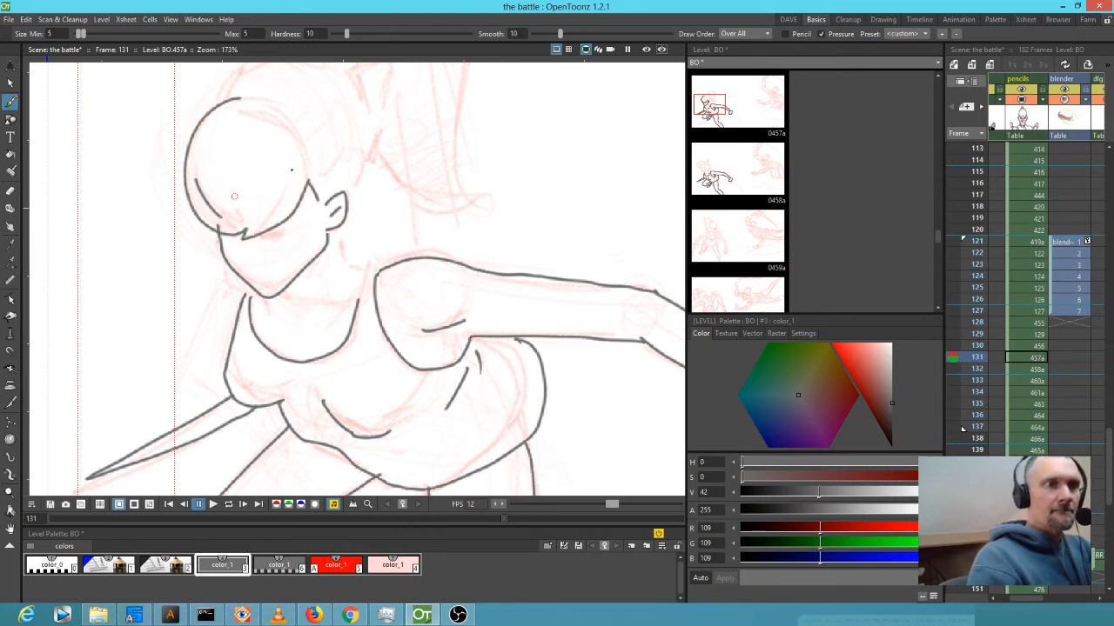
{"action": "mouse_move", "coordinate": [296, 149]}
{"action": "left_mouse_down"}
{"action": "mouse_move", "coordinate": [301, 193]}
{"action": "mouse_move", "coordinate": [282, 162]}
{"action": "left_mouse_up"}
{"action": "left_click_drag", "start_coordinate": [263, 108], "coordinate": [290, 126]}
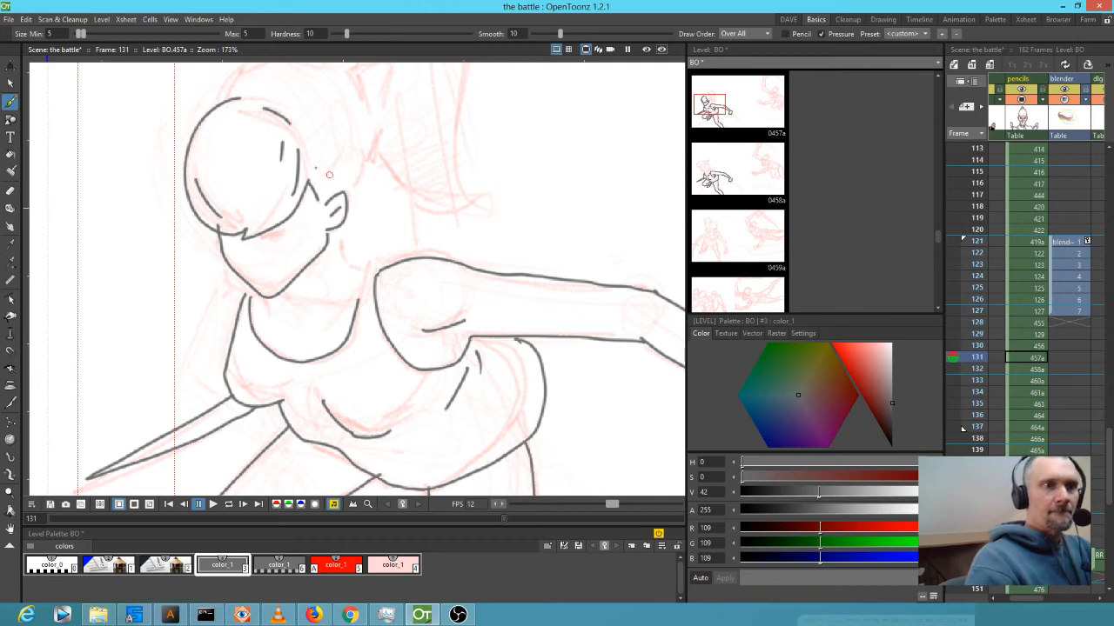
{"action": "mouse_move", "coordinate": [367, 154]}
{"action": "left_mouse_down"}
{"action": "mouse_move", "coordinate": [345, 204]}
{"action": "mouse_move", "coordinate": [365, 266]}
{"action": "mouse_move", "coordinate": [382, 261]}
{"action": "mouse_move", "coordinate": [260, 296]}
{"action": "left_mouse_up"}
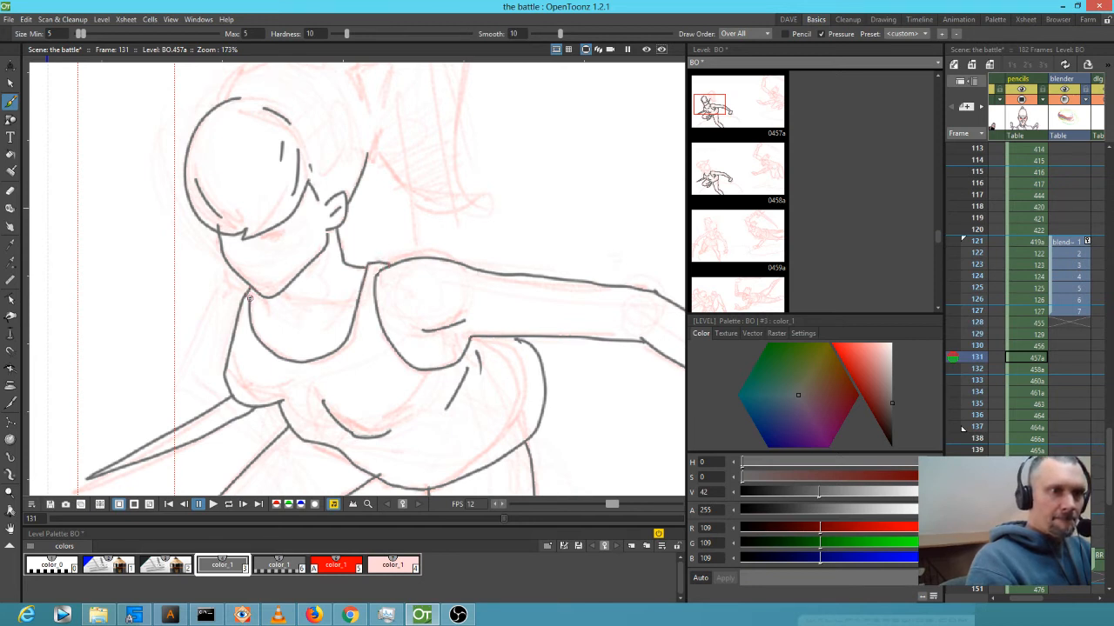
{"action": "left_click_drag", "start_coordinate": [299, 323], "coordinate": [308, 326]}
{"action": "left_click_drag", "start_coordinate": [285, 288], "coordinate": [289, 296]}
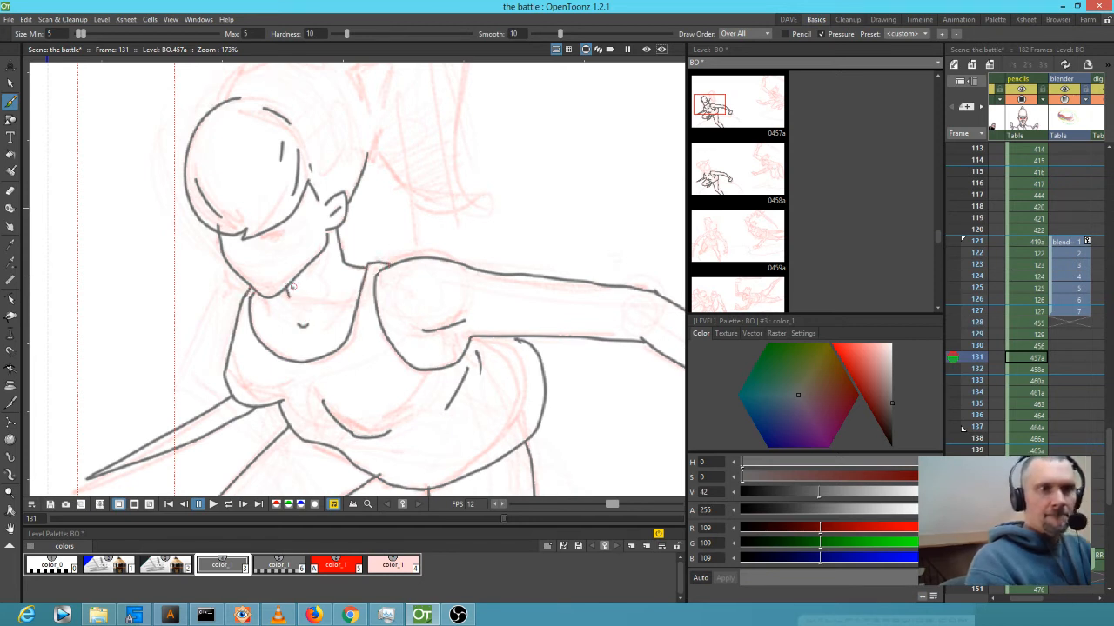
{"action": "left_click_drag", "start_coordinate": [261, 239], "coordinate": [285, 233]}
Ink the hair strokes and ponytail outline with its strand lines, then zoom out and step to frame 132.
{"action": "left_click_drag", "start_coordinate": [388, 219], "coordinate": [331, 351]}
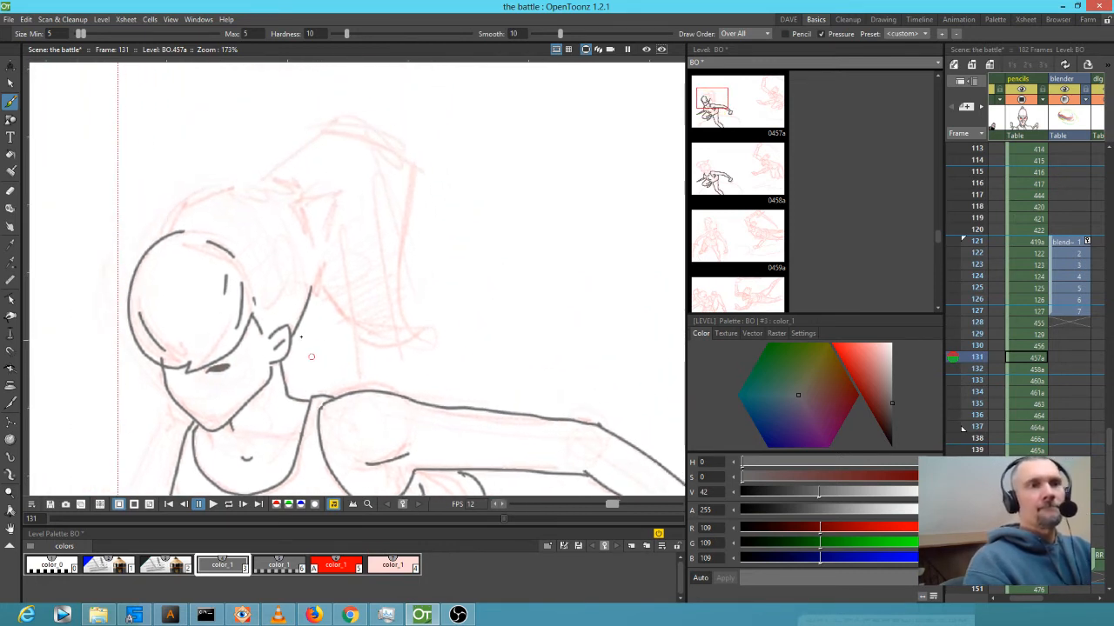
{"action": "mouse_move", "coordinate": [172, 232]}
{"action": "left_mouse_down"}
{"action": "mouse_move", "coordinate": [244, 185]}
{"action": "mouse_move", "coordinate": [266, 191]}
{"action": "mouse_move", "coordinate": [280, 176]}
{"action": "mouse_move", "coordinate": [294, 202]}
{"action": "left_mouse_up"}
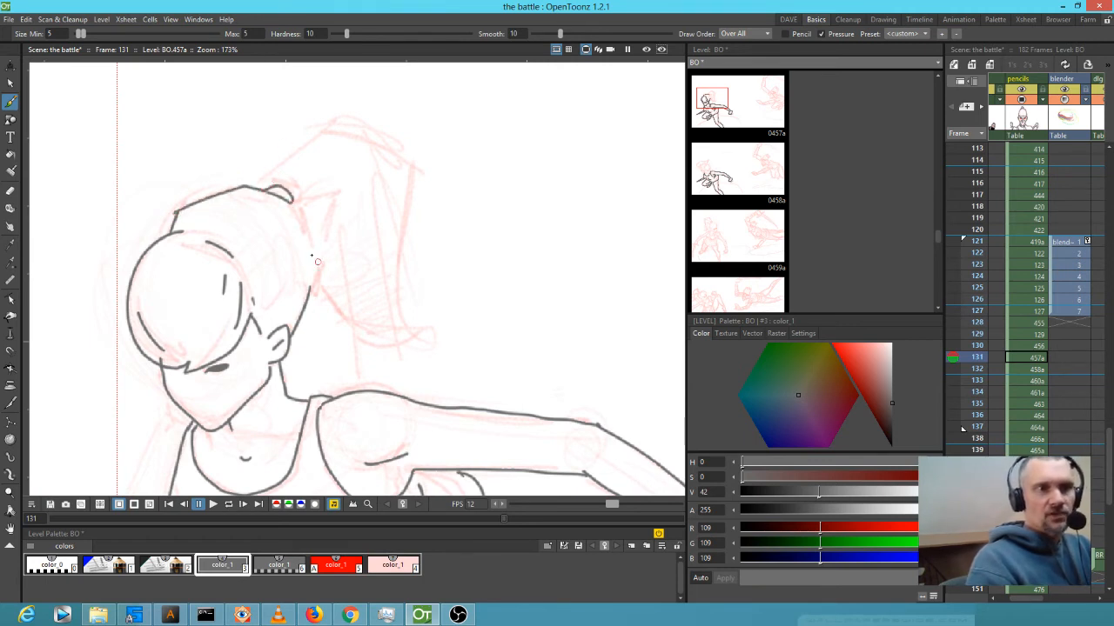
{"action": "left_click_drag", "start_coordinate": [308, 269], "coordinate": [308, 230]}
{"action": "mouse_move", "coordinate": [209, 227]}
{"action": "left_mouse_down"}
{"action": "mouse_move", "coordinate": [276, 223]}
{"action": "mouse_move", "coordinate": [262, 254]}
{"action": "left_mouse_up"}
{"action": "mouse_move", "coordinate": [261, 183]}
{"action": "left_mouse_down"}
{"action": "mouse_move", "coordinate": [337, 122]}
{"action": "mouse_move", "coordinate": [386, 141]}
{"action": "mouse_move", "coordinate": [401, 289]}
{"action": "mouse_move", "coordinate": [424, 338]}
{"action": "mouse_move", "coordinate": [349, 329]}
{"action": "mouse_move", "coordinate": [320, 277]}
{"action": "left_mouse_up"}
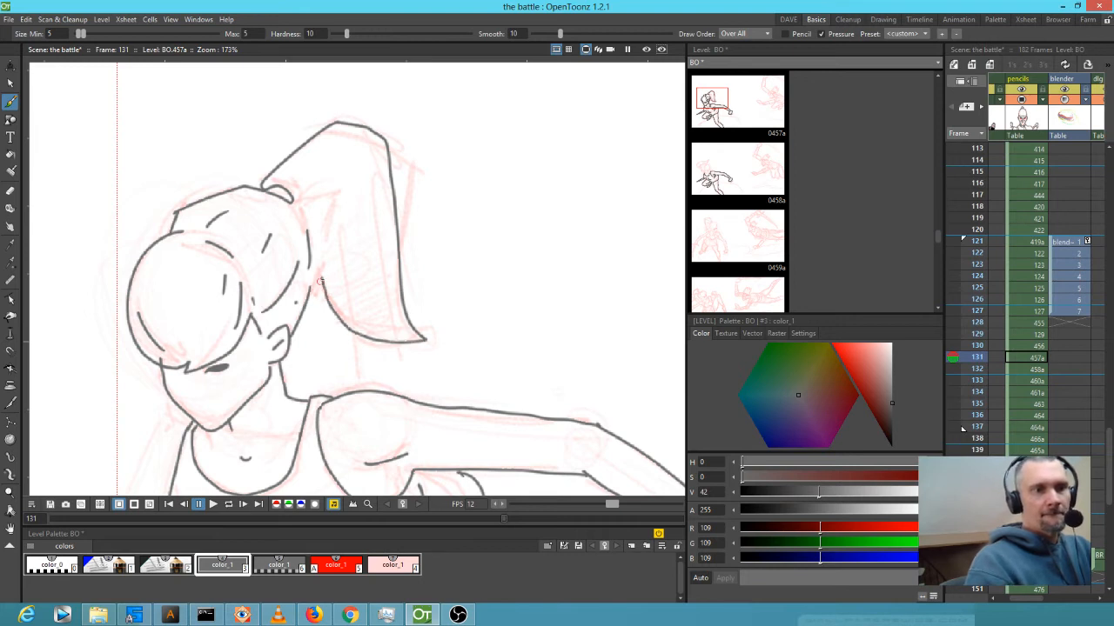
{"action": "left_click_drag", "start_coordinate": [309, 200], "coordinate": [339, 192]}
{"action": "left_click_drag", "start_coordinate": [318, 209], "coordinate": [341, 233]}
{"action": "mouse_move", "coordinate": [370, 187]}
{"action": "left_mouse_down"}
{"action": "mouse_move", "coordinate": [381, 271]}
{"action": "mouse_move", "coordinate": [366, 309]}
{"action": "left_mouse_up"}
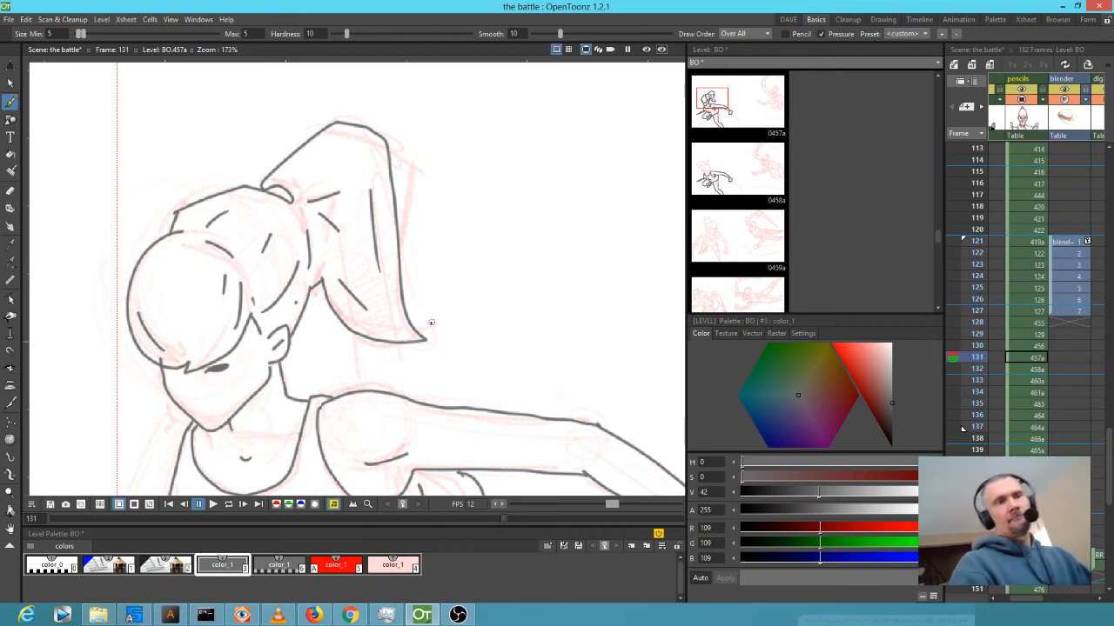
{"action": "scroll", "coordinate": [502, 245], "scroll_direction": "down", "scroll_amount": 4}
{"action": "mouse_move", "coordinate": [503, 257]}
{"action": "left_mouse_down"}
{"action": "mouse_move", "coordinate": [489, 212]}
{"action": "mouse_move", "coordinate": [441, 193]}
{"action": "mouse_move", "coordinate": [420, 263]}
{"action": "left_mouse_up"}
{"action": "key", "text": "Down"}
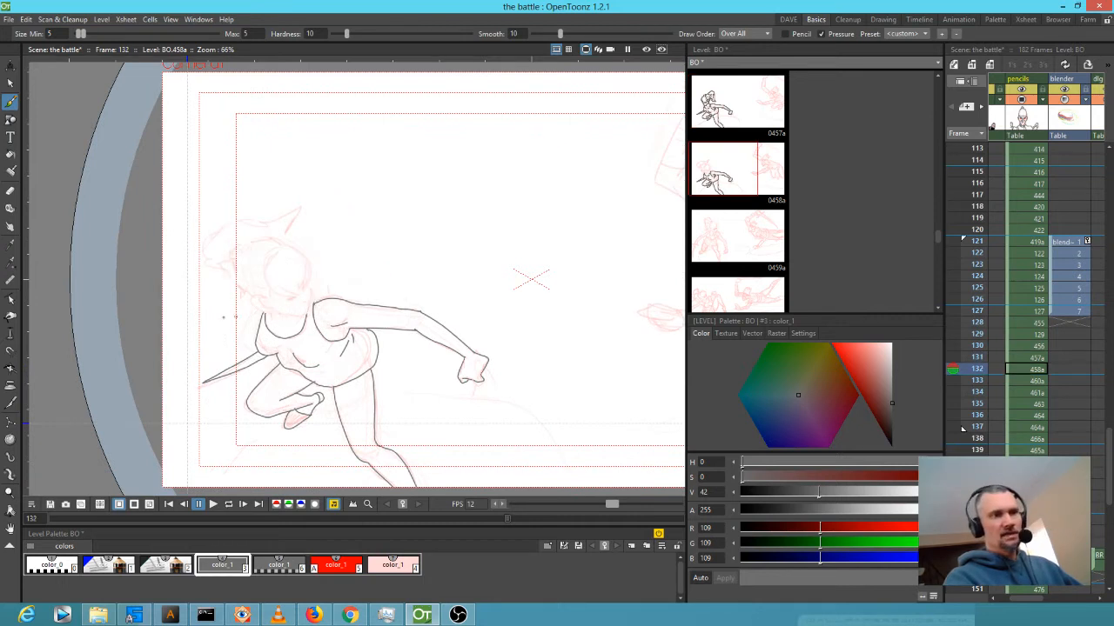
Lasso the inked head on frame 131 and paste it onto frame 132, moving it up and right.
{"action": "key", "text": "Up"}
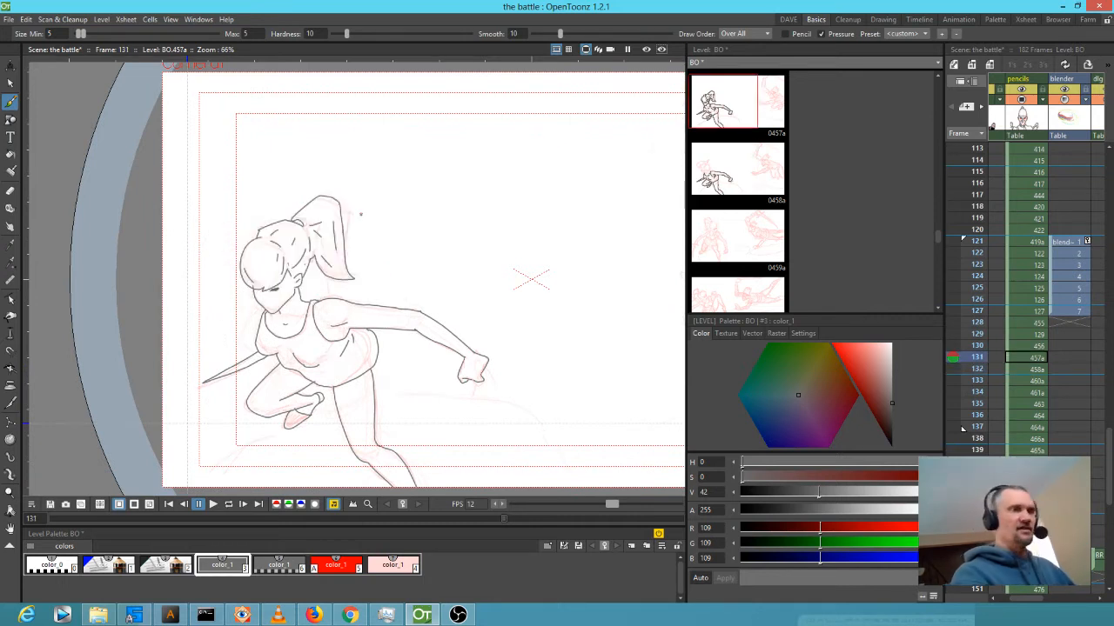
{"action": "key", "text": "s"}
{"action": "mouse_move", "coordinate": [319, 280]}
{"action": "left_mouse_down"}
{"action": "mouse_move", "coordinate": [308, 226]}
{"action": "mouse_move", "coordinate": [258, 223]}
{"action": "mouse_move", "coordinate": [221, 266]}
{"action": "mouse_move", "coordinate": [230, 292]}
{"action": "mouse_move", "coordinate": [279, 324]}
{"action": "mouse_move", "coordinate": [315, 276]}
{"action": "left_mouse_up"}
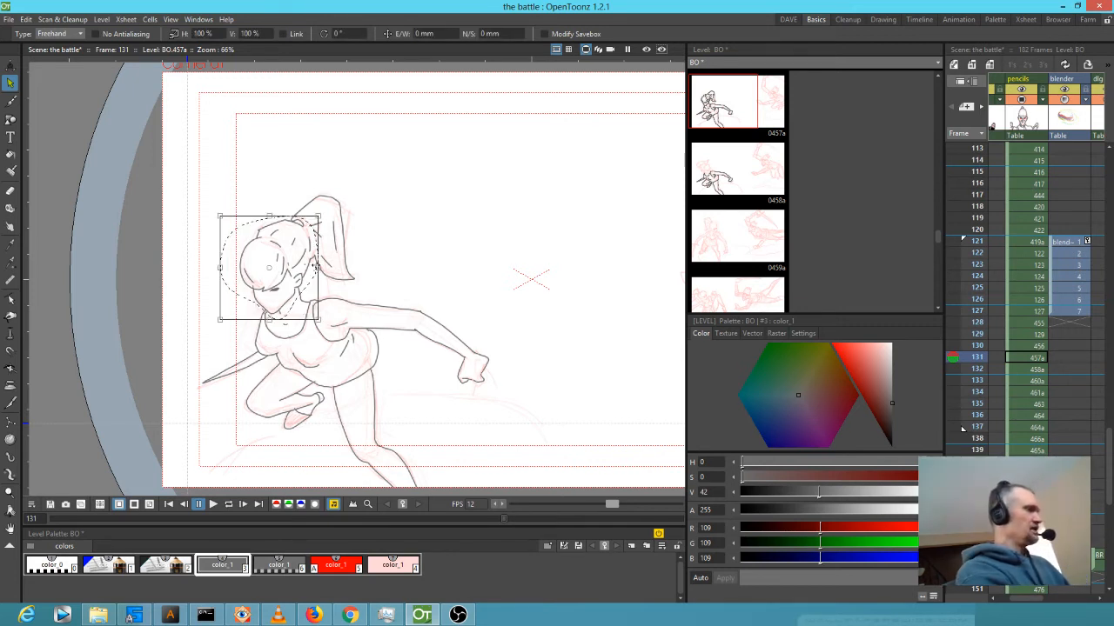
{"action": "key", "text": "period"}
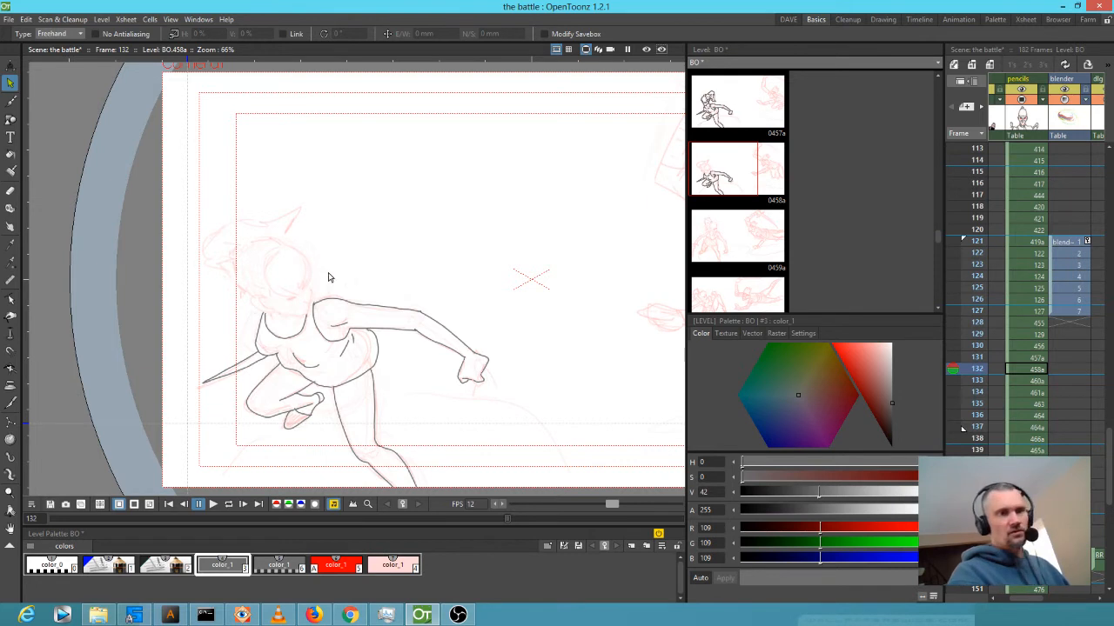
{"action": "key", "text": "ctrl+v"}
{"action": "left_click_drag", "start_coordinate": [296, 283], "coordinate": [423, 210]}
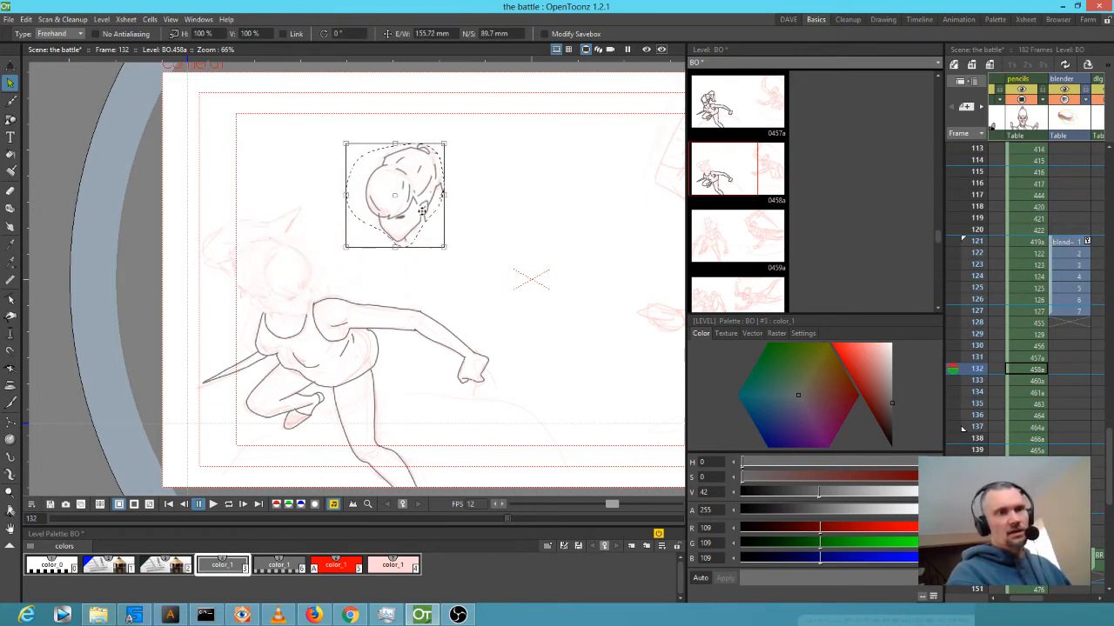
Mirror the pasted head and rotate it to about 34.83° to match the sketch's tilt.
{"action": "left_click_drag", "start_coordinate": [345, 195], "coordinate": [546, 197]}
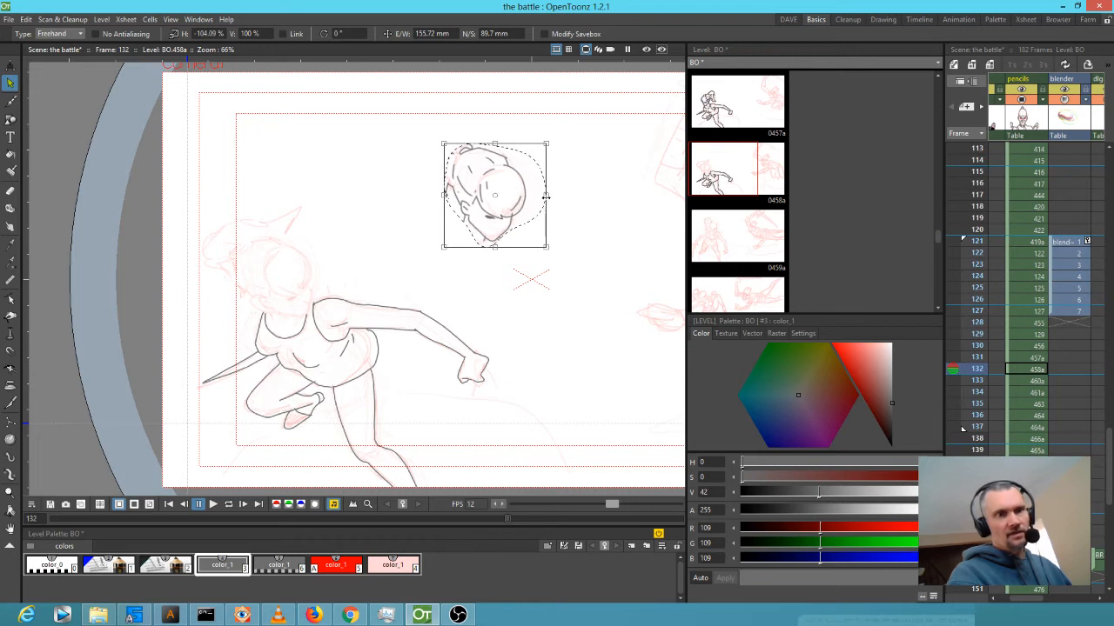
{"action": "left_click_drag", "start_coordinate": [546, 249], "coordinate": [308, 301]}
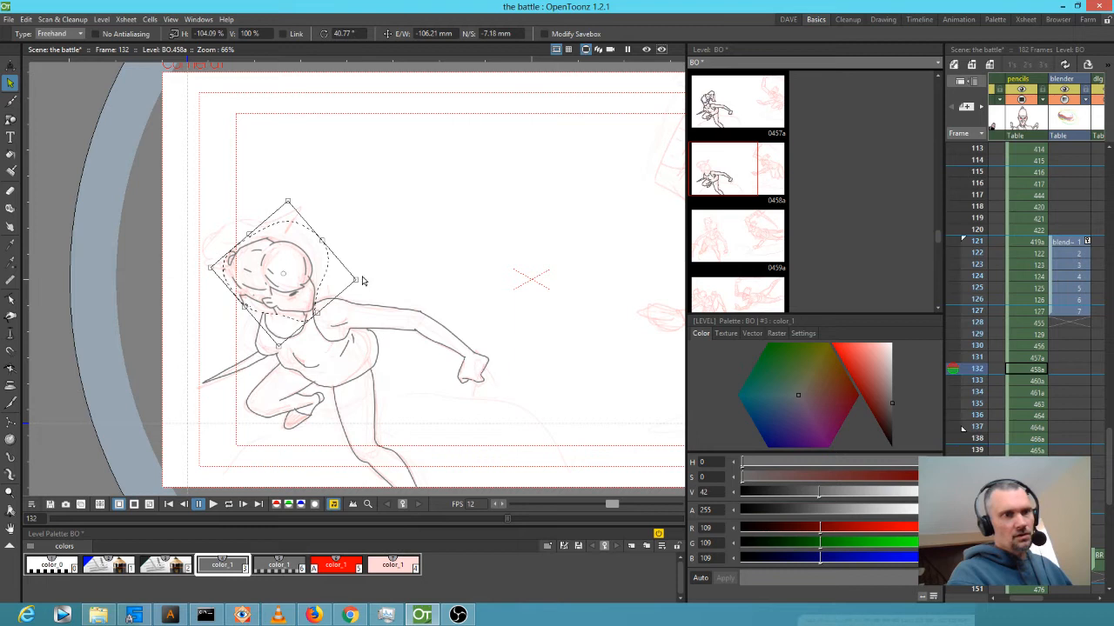
{"action": "left_click_drag", "start_coordinate": [292, 193], "coordinate": [298, 201]}
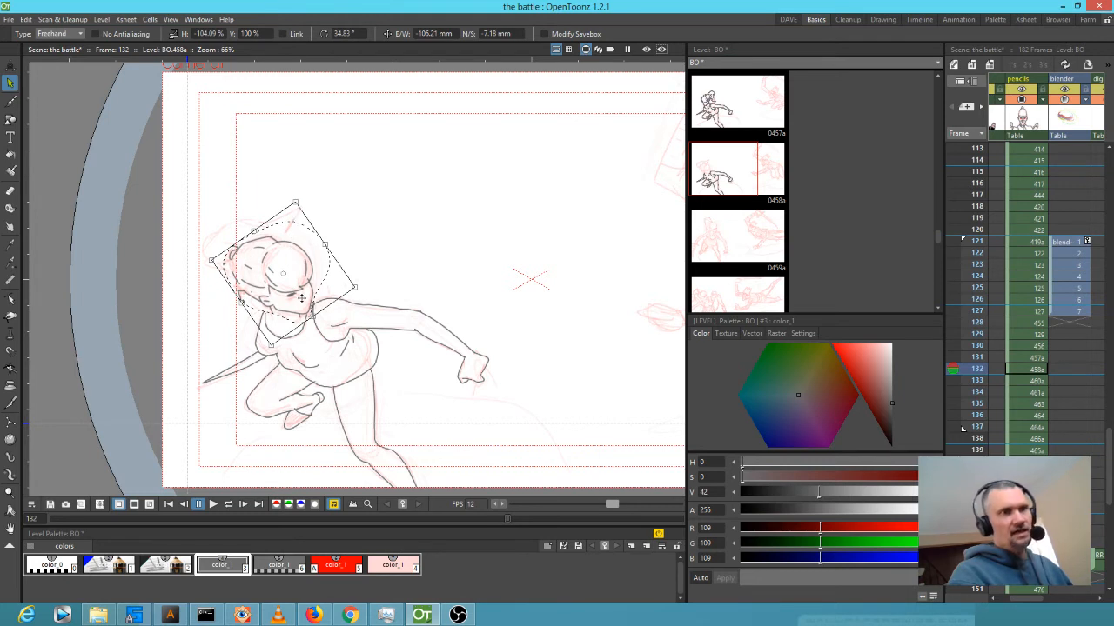
{"action": "scroll", "coordinate": [304, 298], "scroll_direction": "up", "scroll_amount": 4}
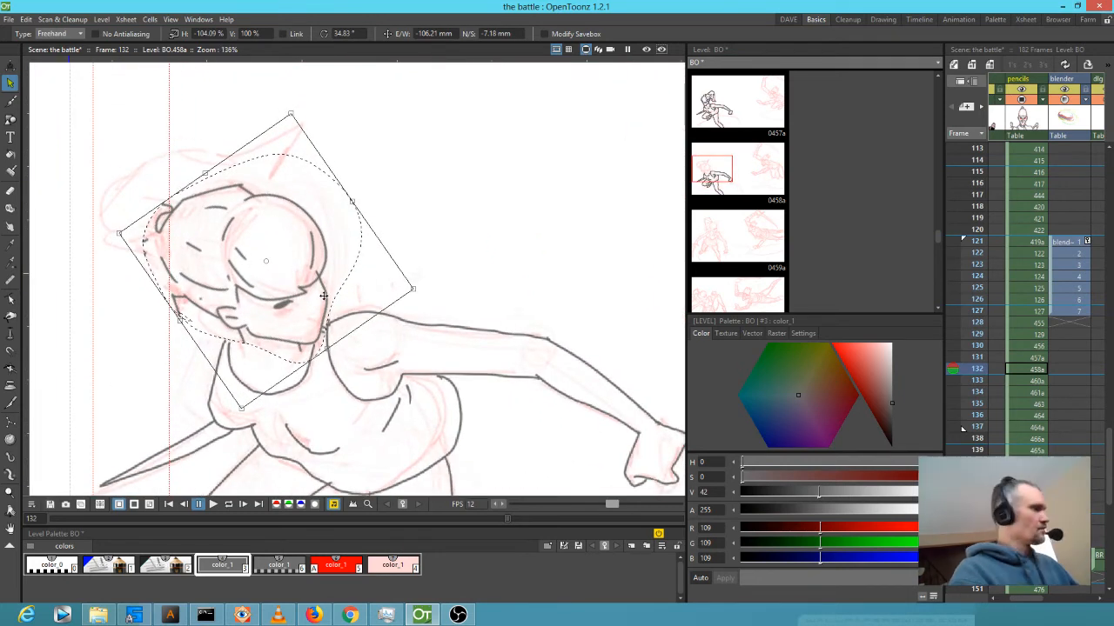
Ink a line down from the shoulder and the short chin-and-neck line on frame 132.
{"action": "key", "text": "b"}
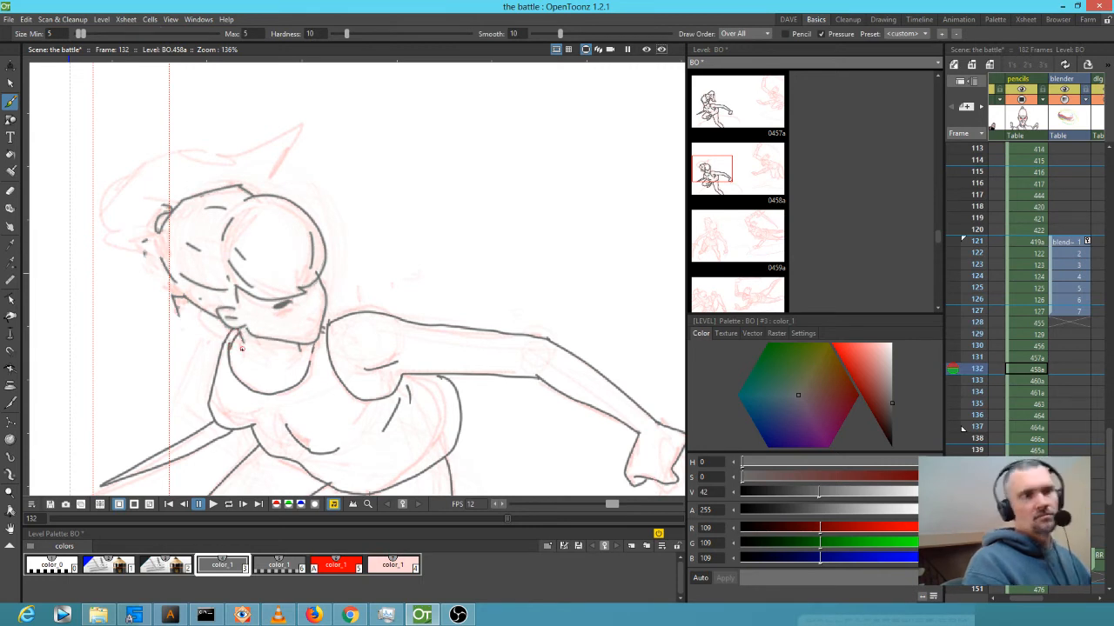
{"action": "key", "text": "a"}
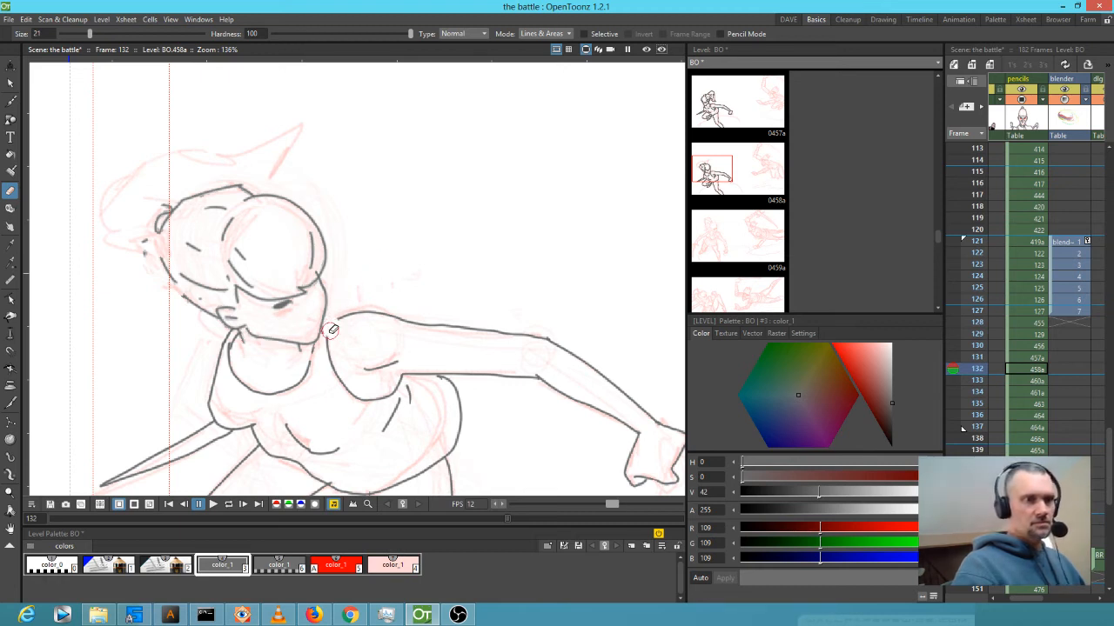
{"action": "key", "text": "b"}
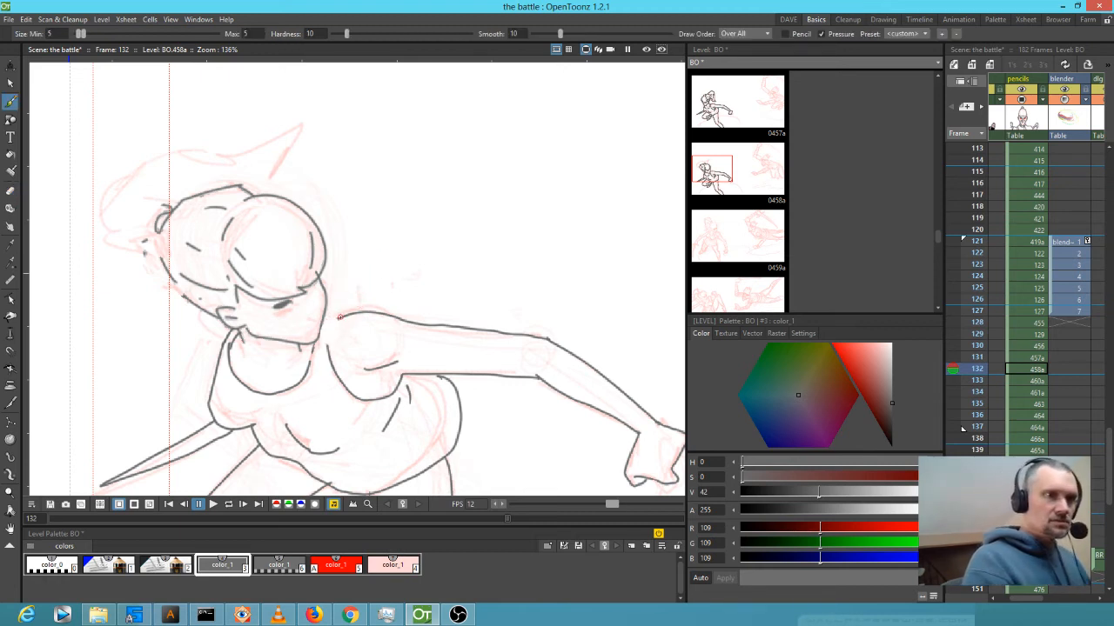
{"action": "left_click_drag", "start_coordinate": [327, 328], "coordinate": [324, 357]}
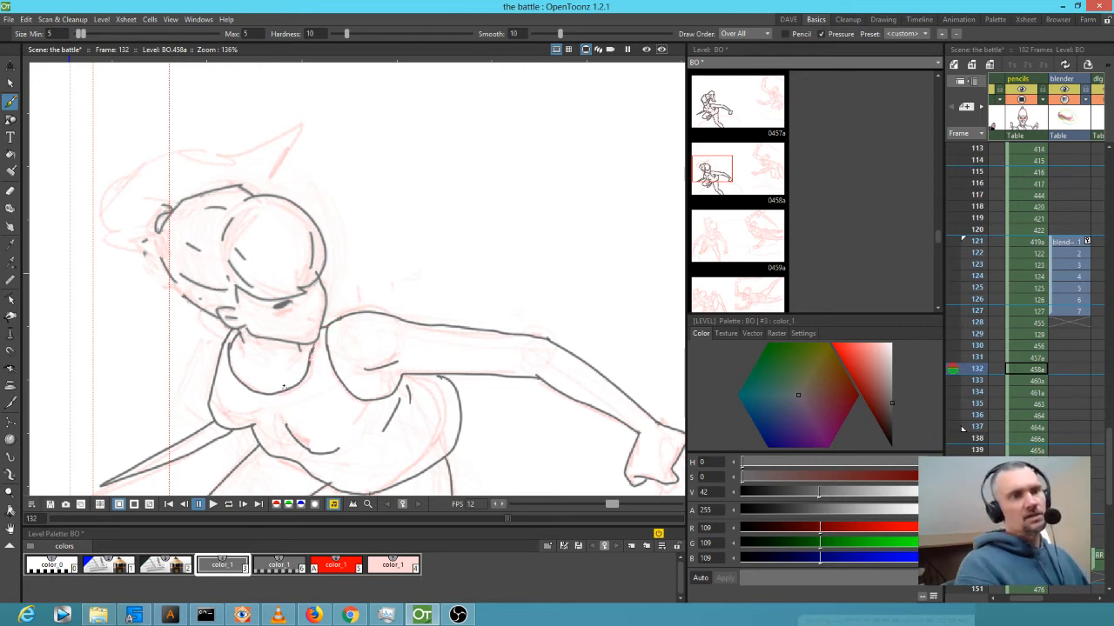
{"action": "left_click_drag", "start_coordinate": [267, 380], "coordinate": [282, 376]}
Compare frames 131 and 132, then ink the swept-back hair outline above the head.
{"action": "key", "text": "comma"}
{"action": "key", "text": "period"}
{"action": "key", "text": "a"}
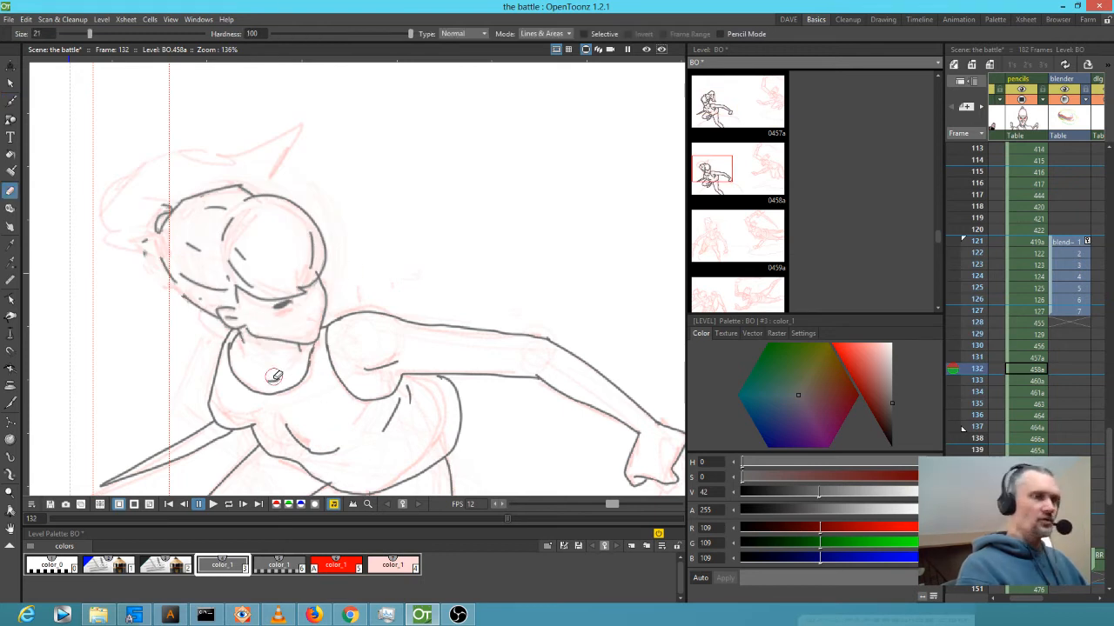
{"action": "key", "text": "b"}
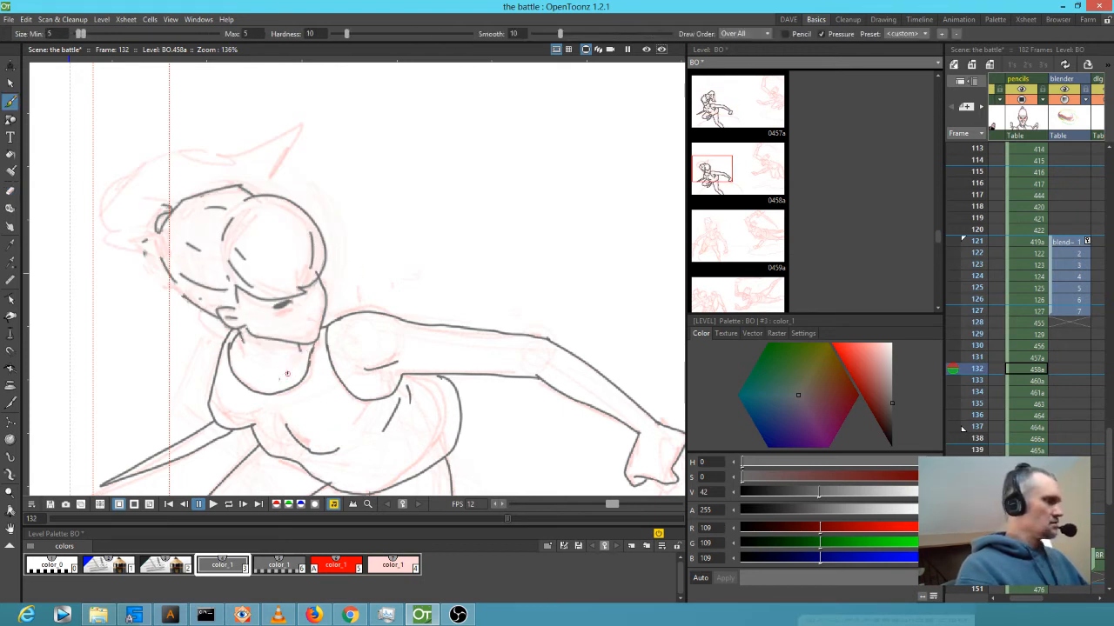
{"action": "key", "text": "comma"}
{"action": "key", "text": "period"}
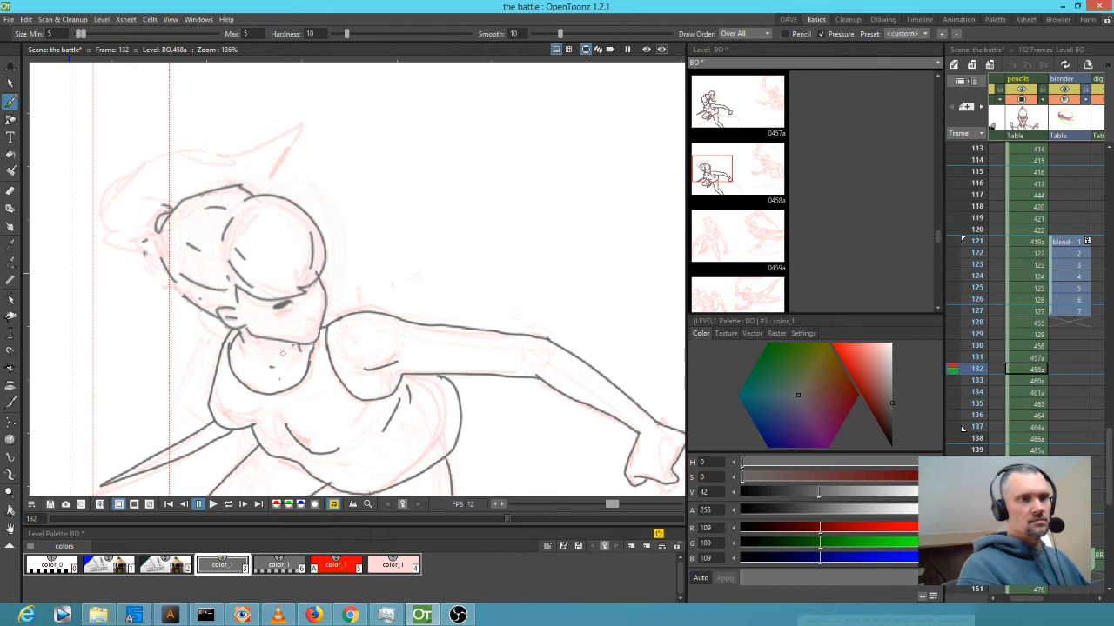
{"action": "key", "text": "comma"}
{"action": "key", "text": "period"}
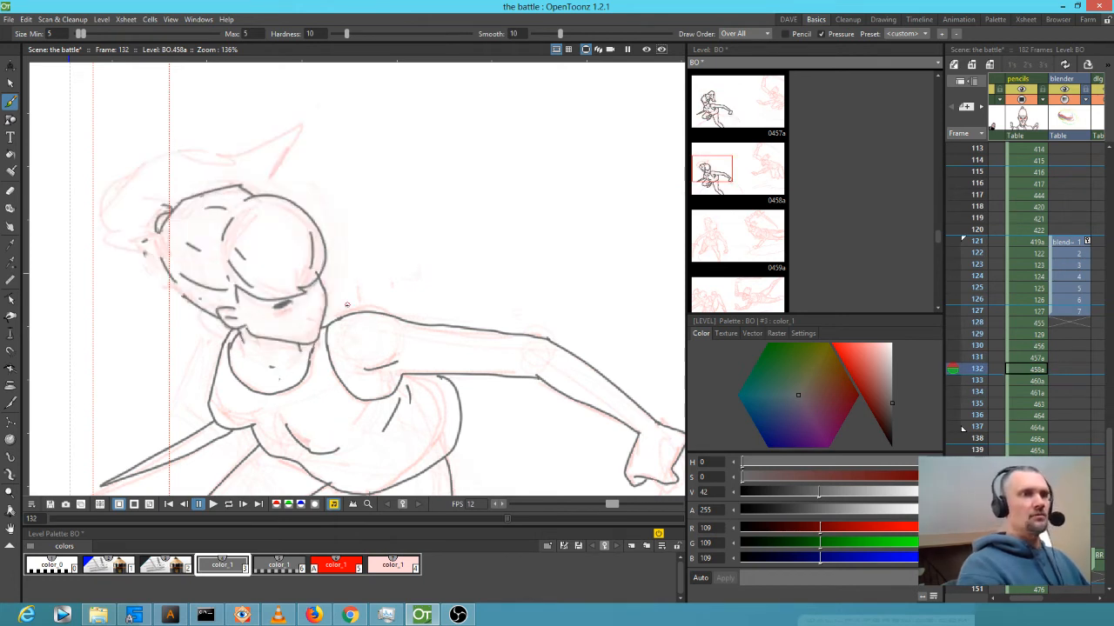
{"action": "key", "text": "e"}
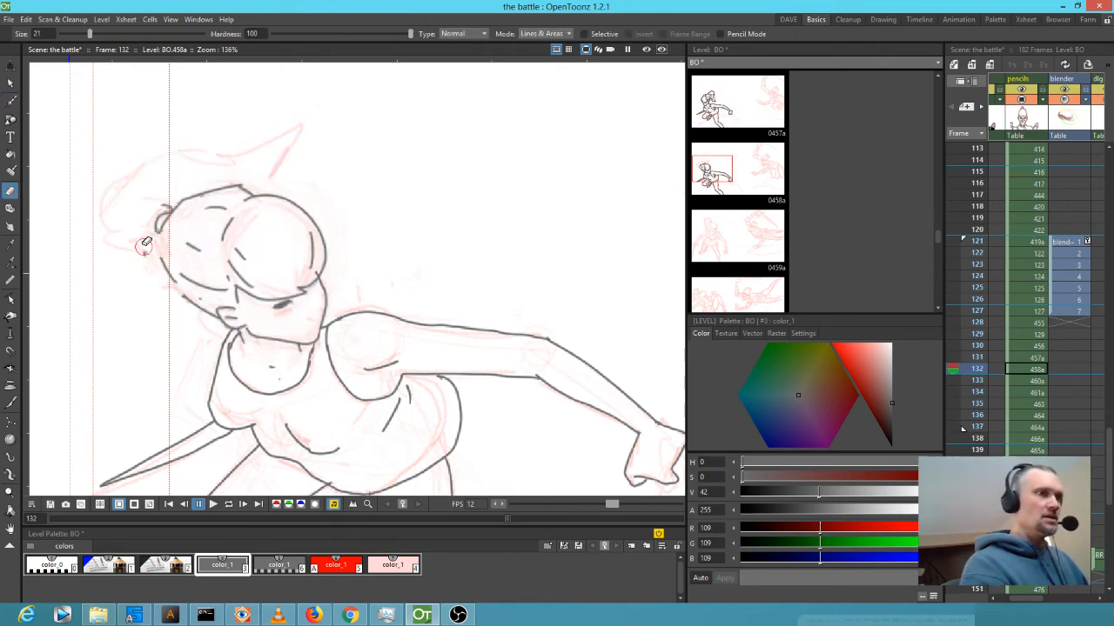
{"action": "key", "text": "b"}
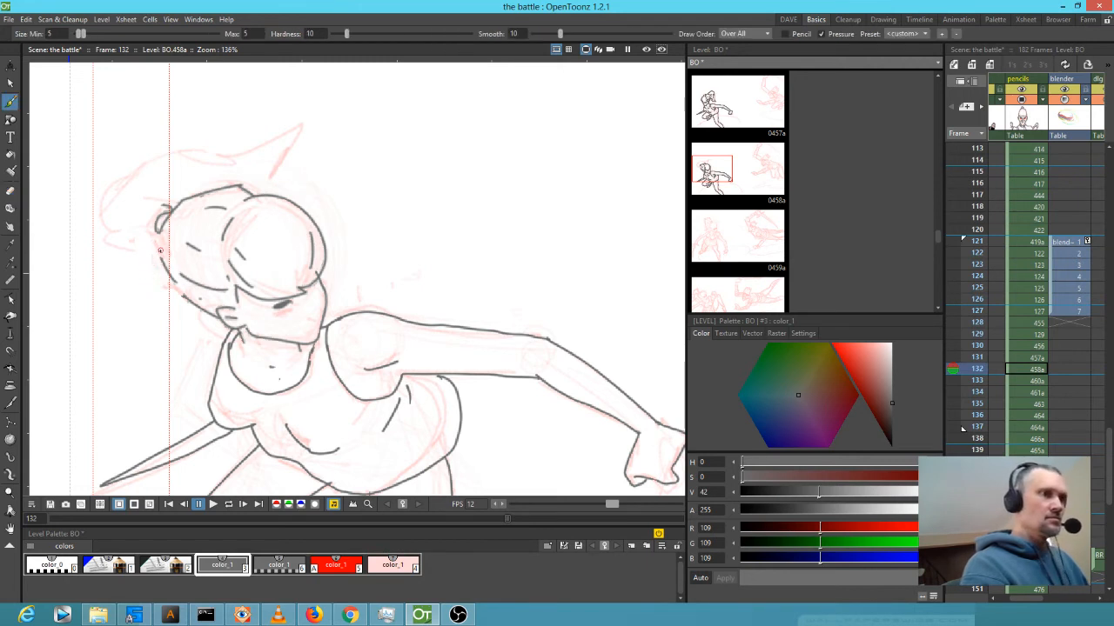
{"action": "mouse_move", "coordinate": [159, 254]}
{"action": "left_mouse_down"}
{"action": "mouse_move", "coordinate": [109, 246]}
{"action": "mouse_move", "coordinate": [101, 220]}
{"action": "mouse_move", "coordinate": [166, 143]}
{"action": "mouse_move", "coordinate": [247, 152]}
{"action": "mouse_move", "coordinate": [302, 124]}
{"action": "mouse_move", "coordinate": [276, 195]}
{"action": "left_mouse_up"}
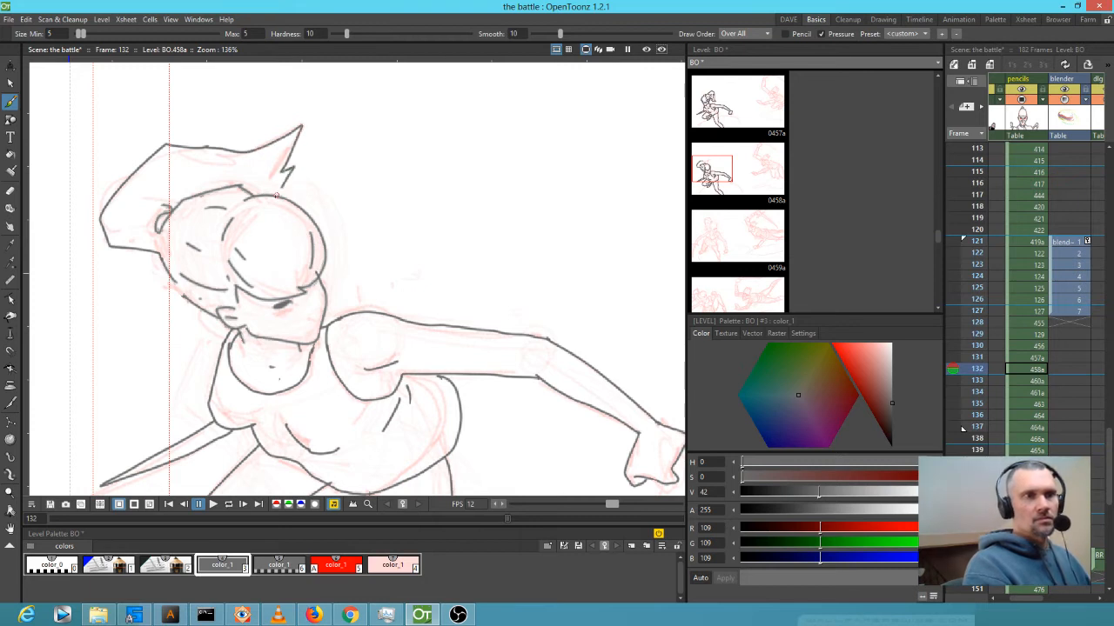
{"action": "scroll", "coordinate": [380, 181], "scroll_direction": "down", "scroll_amount": 5}
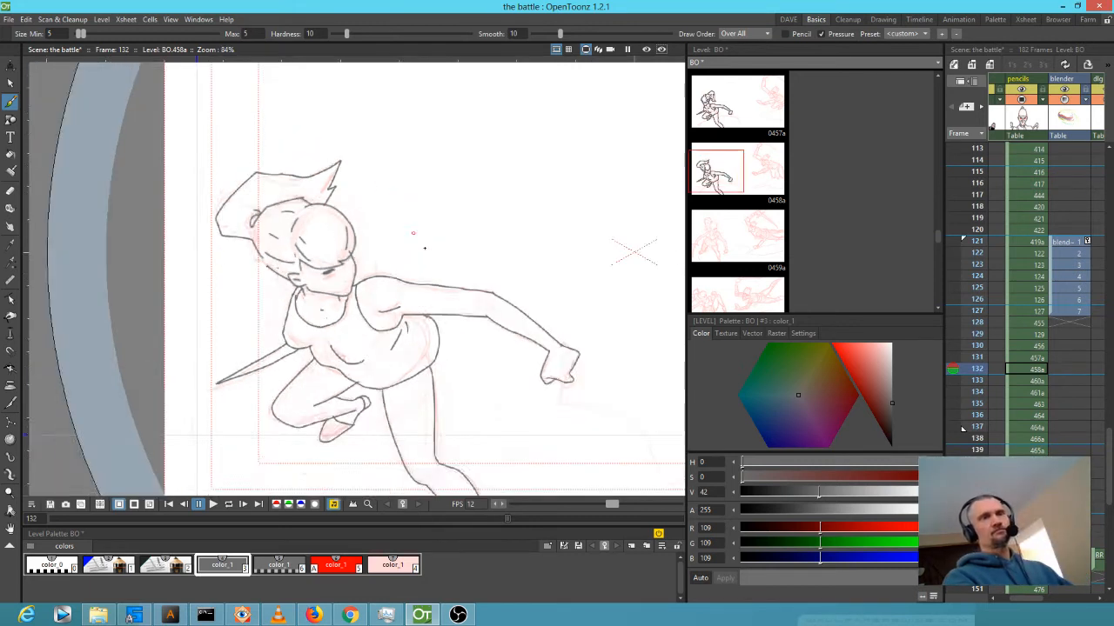
Flip through frames 130 to 133 to compare the inked fighter drawings.
{"action": "left_click_drag", "start_coordinate": [396, 300], "coordinate": [384, 300]}
{"action": "key", "text": "Up"}
{"action": "key", "text": "Down"}
{"action": "key", "text": "Down"}
{"action": "key", "text": "Up"}
{"action": "key", "text": "Up"}
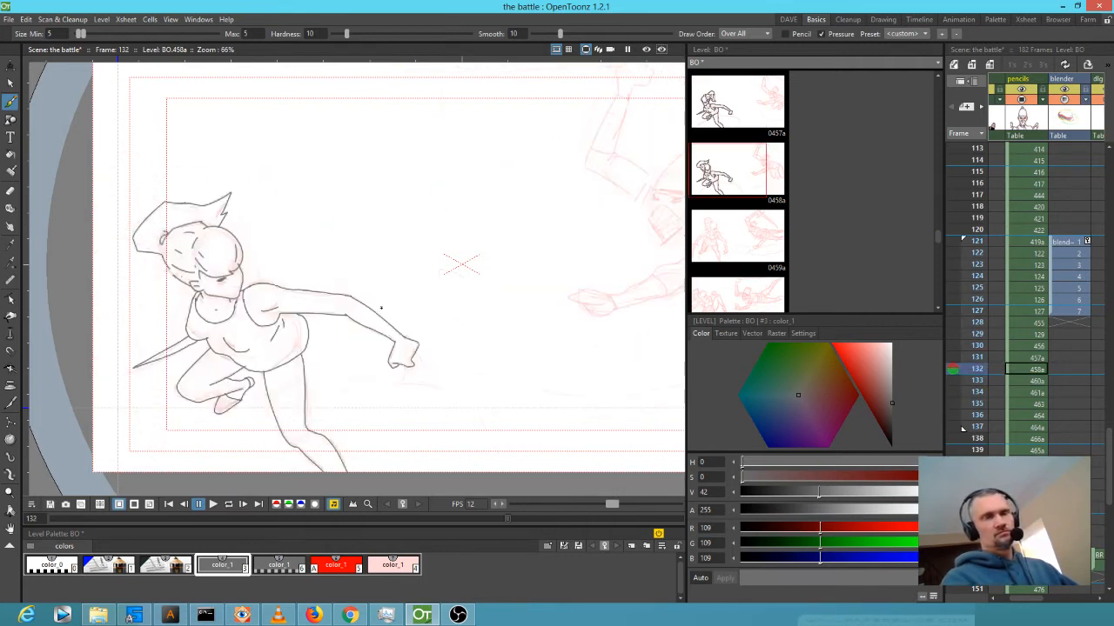
{"action": "left_click_drag", "start_coordinate": [553, 306], "coordinate": [432, 321]}
{"action": "key", "text": "Up"}
{"action": "key", "text": "Down"}
{"action": "key", "text": "Down"}
{"action": "key", "text": "Down"}
{"action": "left_click_drag", "start_coordinate": [391, 322], "coordinate": [533, 335]}
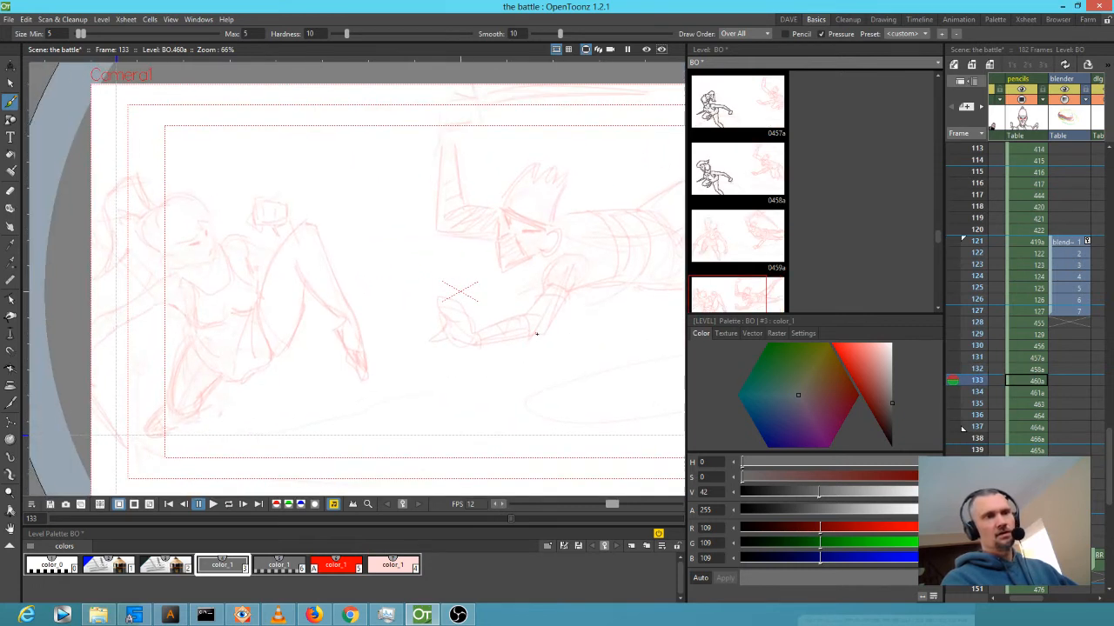
{"action": "key", "text": "Up"}
Zoom in to 316% on the face, tidy stray ink marks, and advance to frame 133.
{"action": "scroll", "coordinate": [256, 325], "scroll_direction": "up", "scroll_amount": 5}
{"action": "key", "text": "Up"}
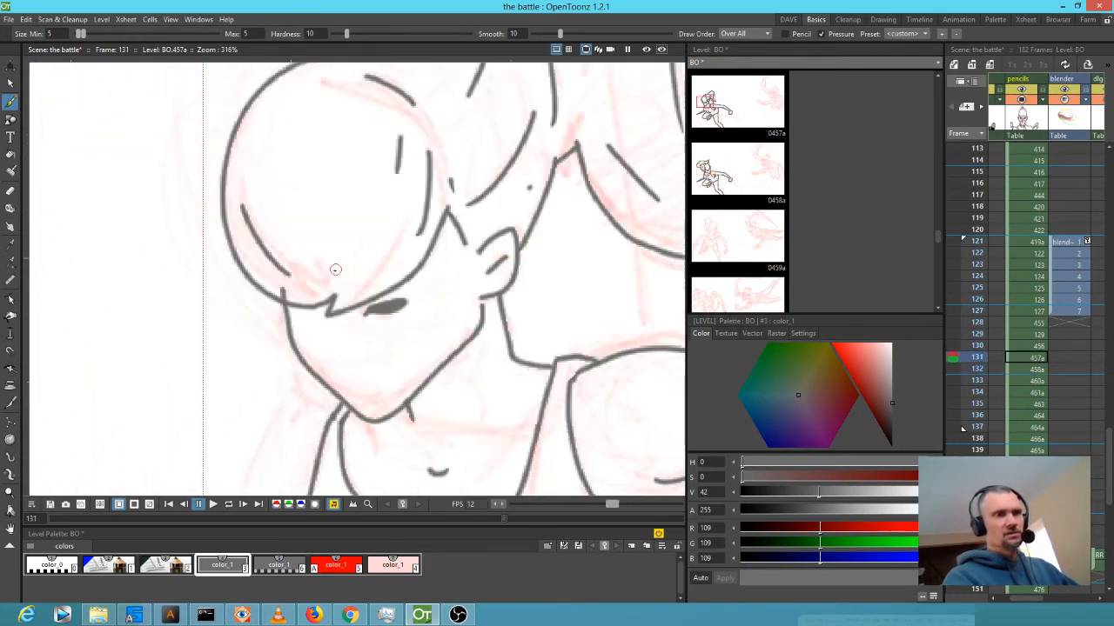
{"action": "key", "text": "a"}
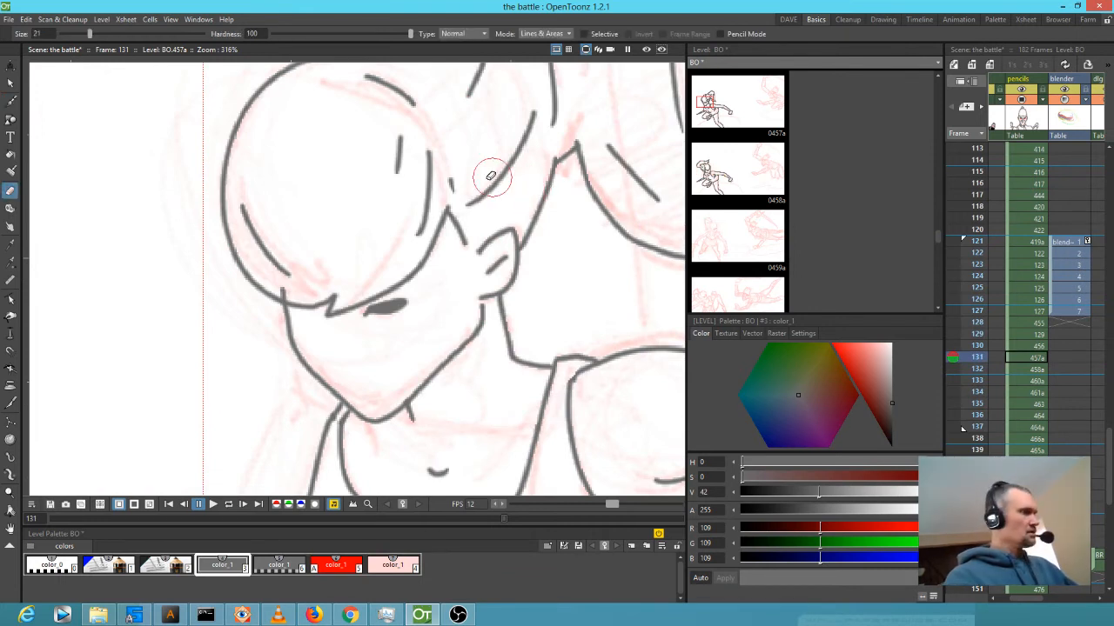
{"action": "key", "text": "Down"}
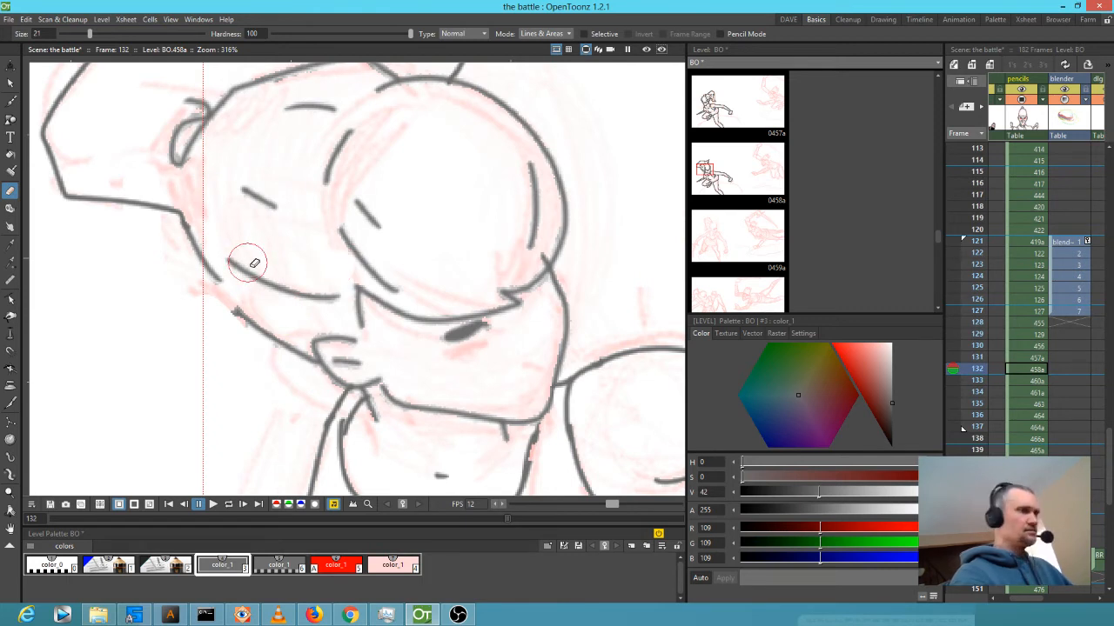
{"action": "key", "text": "b"}
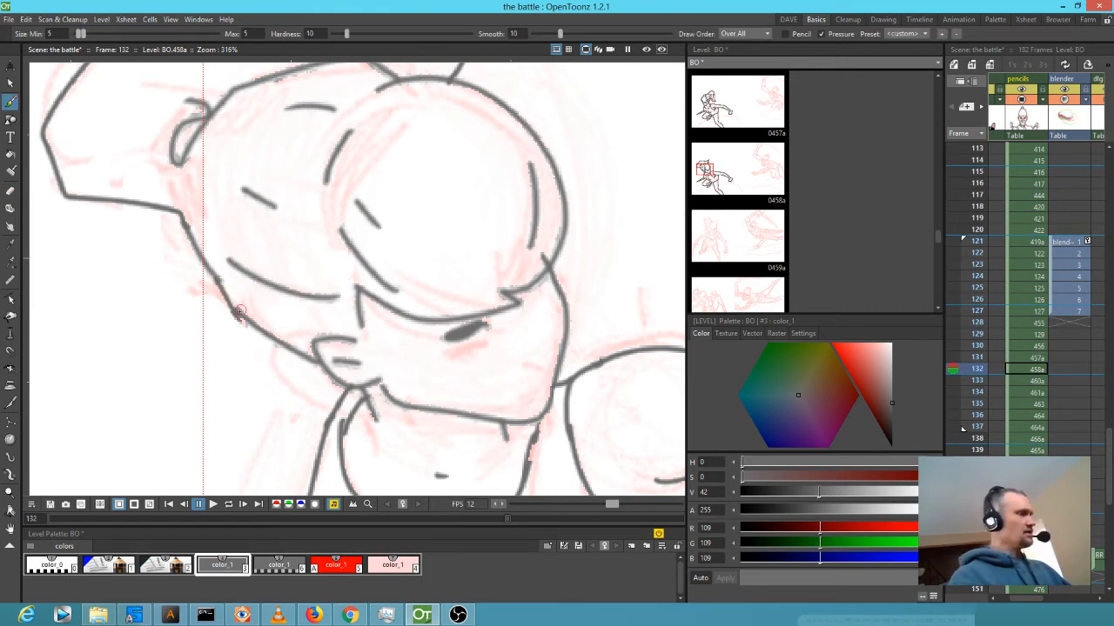
{"action": "key", "text": "Down"}
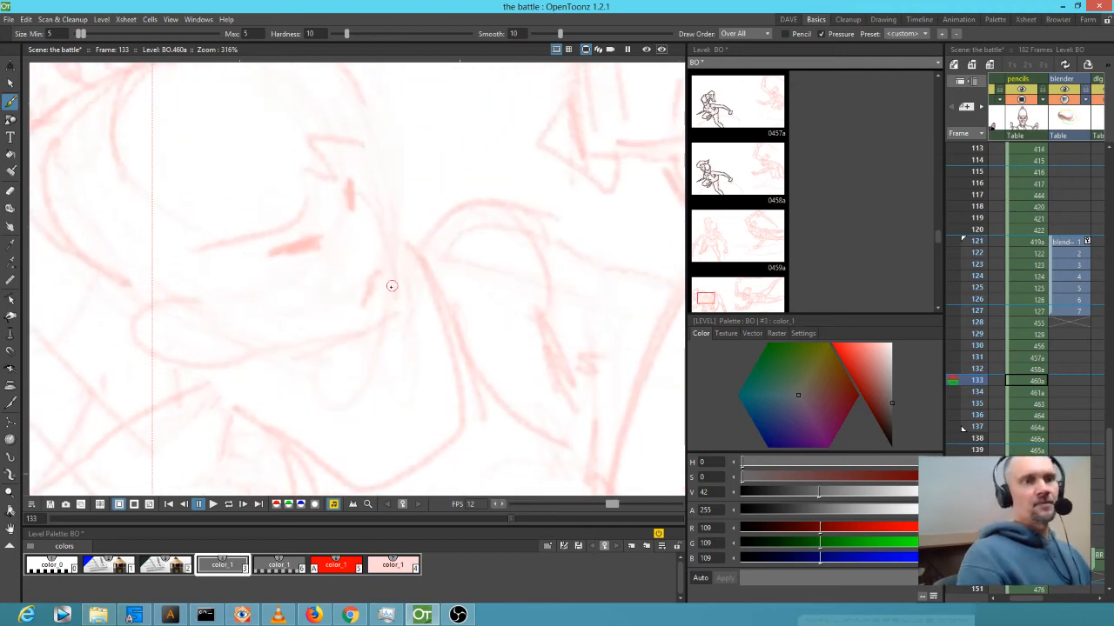
Ink the head outline, closed eye, far eye, jaw curve and brow strokes in grey color_1.
{"action": "mouse_move", "coordinate": [275, 381]}
{"action": "left_mouse_down"}
{"action": "mouse_move", "coordinate": [243, 421]}
{"action": "mouse_move", "coordinate": [314, 434]}
{"action": "mouse_move", "coordinate": [330, 421]}
{"action": "mouse_move", "coordinate": [489, 405]}
{"action": "mouse_move", "coordinate": [484, 303]}
{"action": "mouse_move", "coordinate": [455, 232]}
{"action": "mouse_move", "coordinate": [473, 233]}
{"action": "mouse_move", "coordinate": [472, 223]}
{"action": "mouse_move", "coordinate": [462, 182]}
{"action": "mouse_move", "coordinate": [427, 141]}
{"action": "mouse_move", "coordinate": [348, 95]}
{"action": "mouse_move", "coordinate": [260, 115]}
{"action": "mouse_move", "coordinate": [220, 156]}
{"action": "mouse_move", "coordinate": [198, 155]}
{"action": "mouse_move", "coordinate": [143, 189]}
{"action": "mouse_move", "coordinate": [111, 255]}
{"action": "left_mouse_up"}
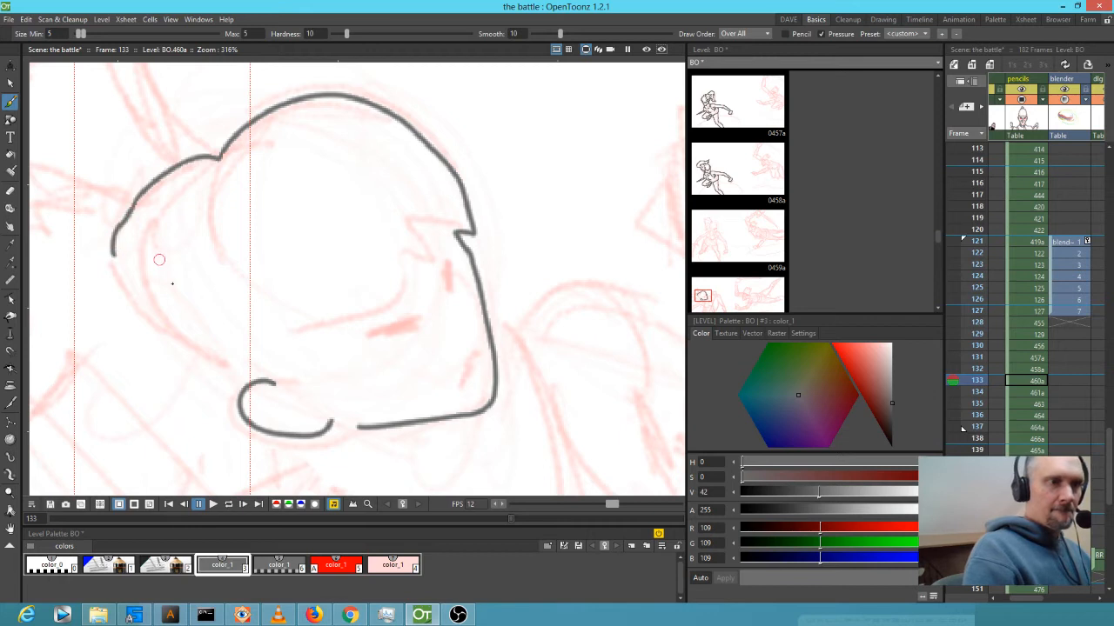
{"action": "mouse_move", "coordinate": [141, 294]}
{"action": "left_mouse_down"}
{"action": "mouse_move", "coordinate": [235, 376]}
{"action": "mouse_move", "coordinate": [298, 399]}
{"action": "left_mouse_up"}
{"action": "mouse_move", "coordinate": [403, 323]}
{"action": "left_mouse_down"}
{"action": "mouse_move", "coordinate": [374, 331]}
{"action": "mouse_move", "coordinate": [418, 318]}
{"action": "mouse_move", "coordinate": [392, 339]}
{"action": "mouse_move", "coordinate": [383, 324]}
{"action": "left_mouse_up"}
{"action": "left_click_drag", "start_coordinate": [444, 254], "coordinate": [449, 291]}
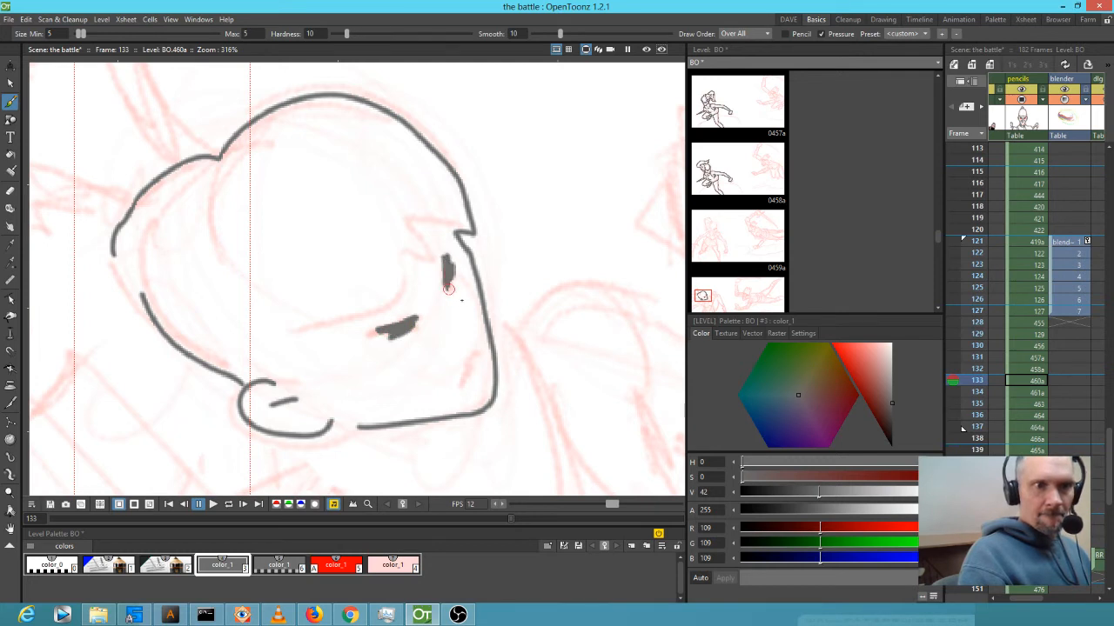
{"action": "left_click_drag", "start_coordinate": [475, 357], "coordinate": [461, 381]}
{"action": "mouse_move", "coordinate": [406, 227]}
{"action": "left_mouse_down"}
{"action": "mouse_move", "coordinate": [443, 225]}
{"action": "mouse_move", "coordinate": [417, 244]}
{"action": "mouse_move", "coordinate": [417, 262]}
{"action": "mouse_move", "coordinate": [396, 255]}
{"action": "mouse_move", "coordinate": [399, 294]}
{"action": "mouse_move", "coordinate": [289, 332]}
{"action": "left_mouse_up"}
{"action": "left_click_drag", "start_coordinate": [291, 336], "coordinate": [289, 362]}
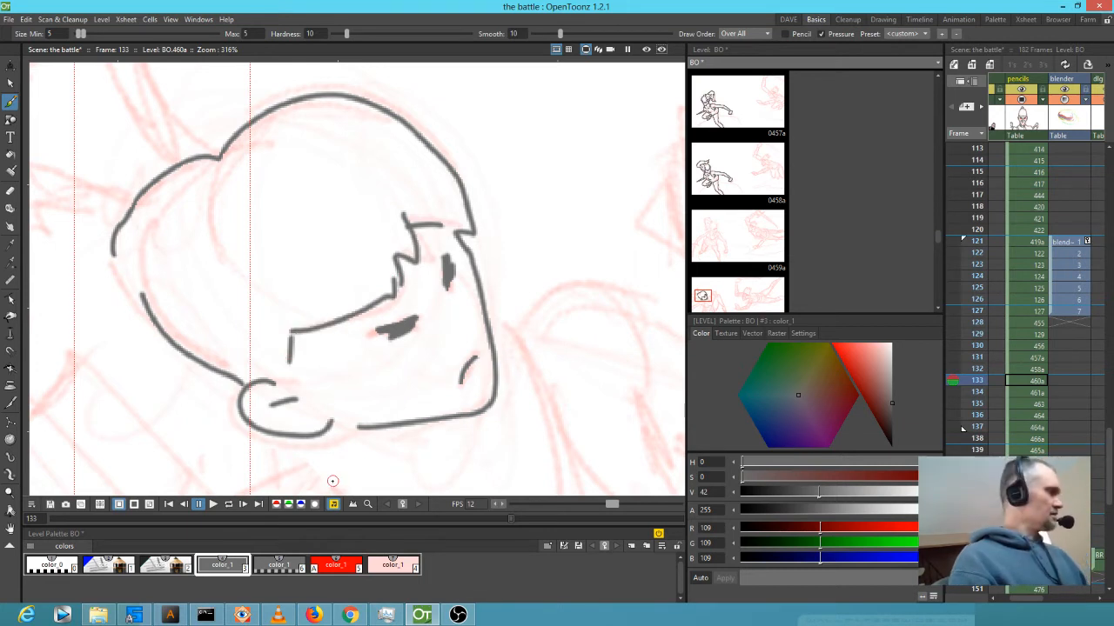
Close the gaps at the neck and along the hairline with short red color_1 lines.
{"action": "left_click", "coordinate": [336, 565]}
{"action": "left_click_drag", "start_coordinate": [240, 383], "coordinate": [272, 381]}
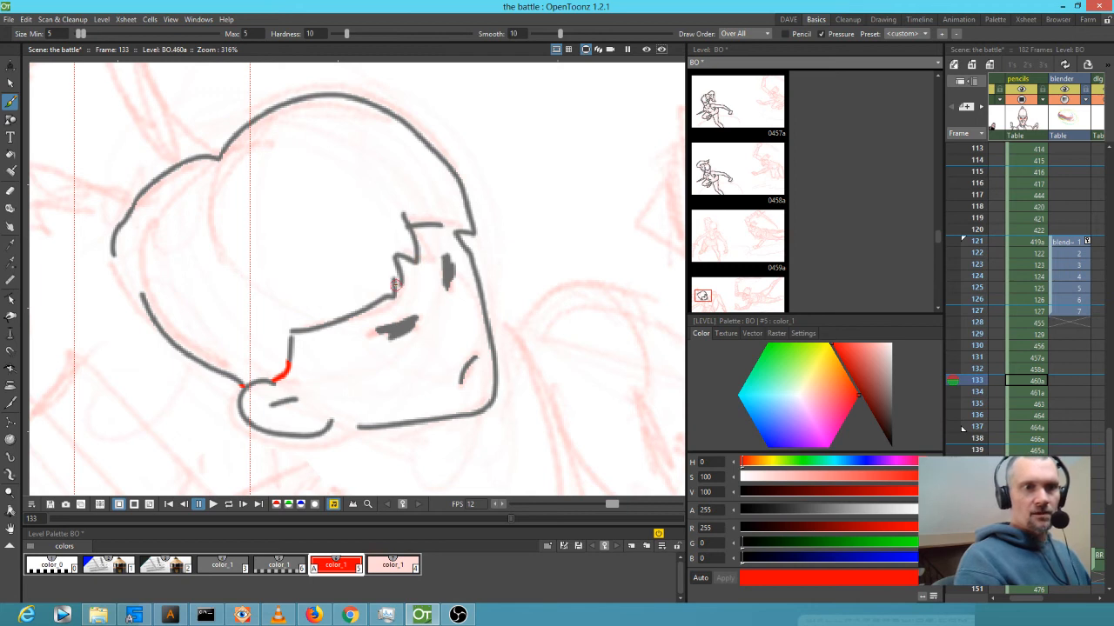
{"action": "left_click_drag", "start_coordinate": [439, 226], "coordinate": [455, 233]}
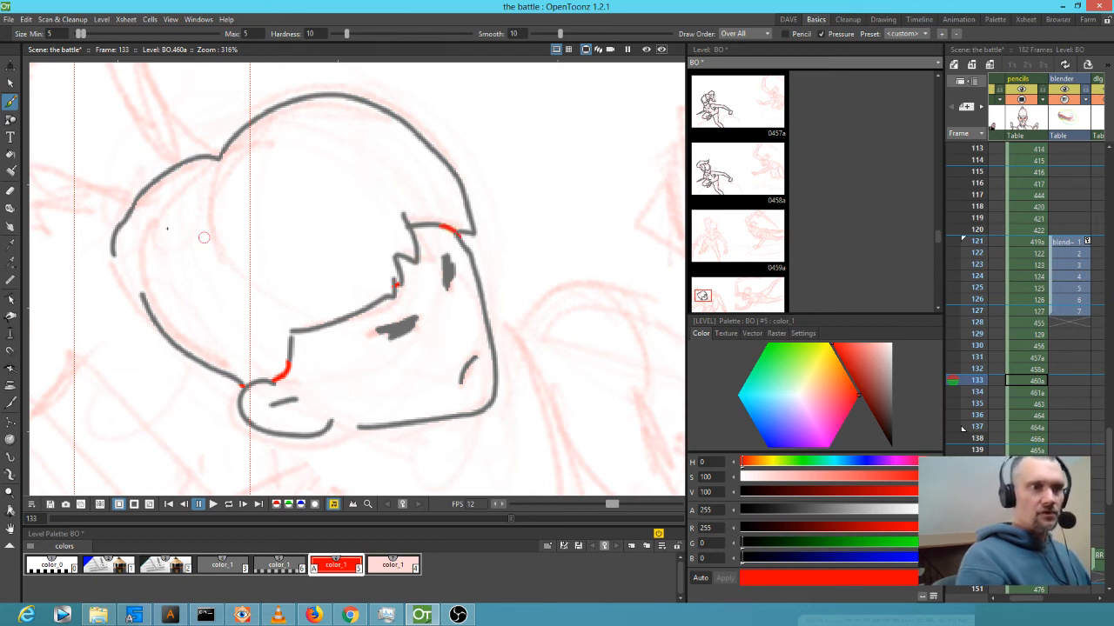
{"action": "mouse_move", "coordinate": [534, 384]}
{"action": "left_mouse_down"}
{"action": "mouse_move", "coordinate": [432, 276]}
{"action": "mouse_move", "coordinate": [482, 368]}
{"action": "left_mouse_up"}
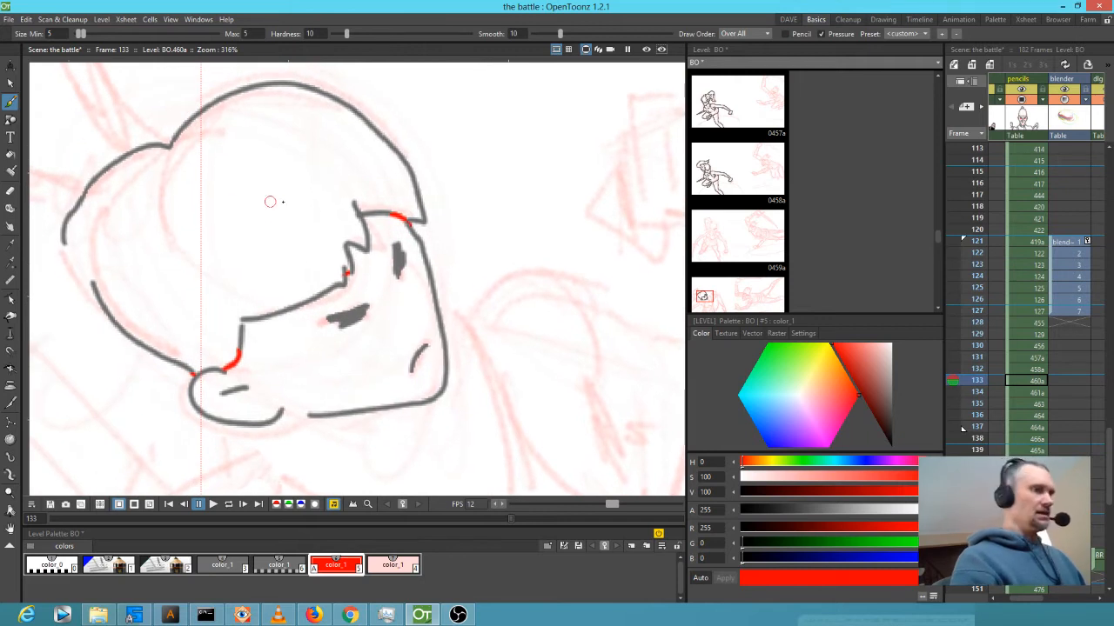
Switch back to grey and ink the hair strands and a mid-face stroke, then zoom out.
{"action": "left_click", "coordinate": [223, 565]}
{"action": "left_click_drag", "start_coordinate": [169, 207], "coordinate": [233, 300]}
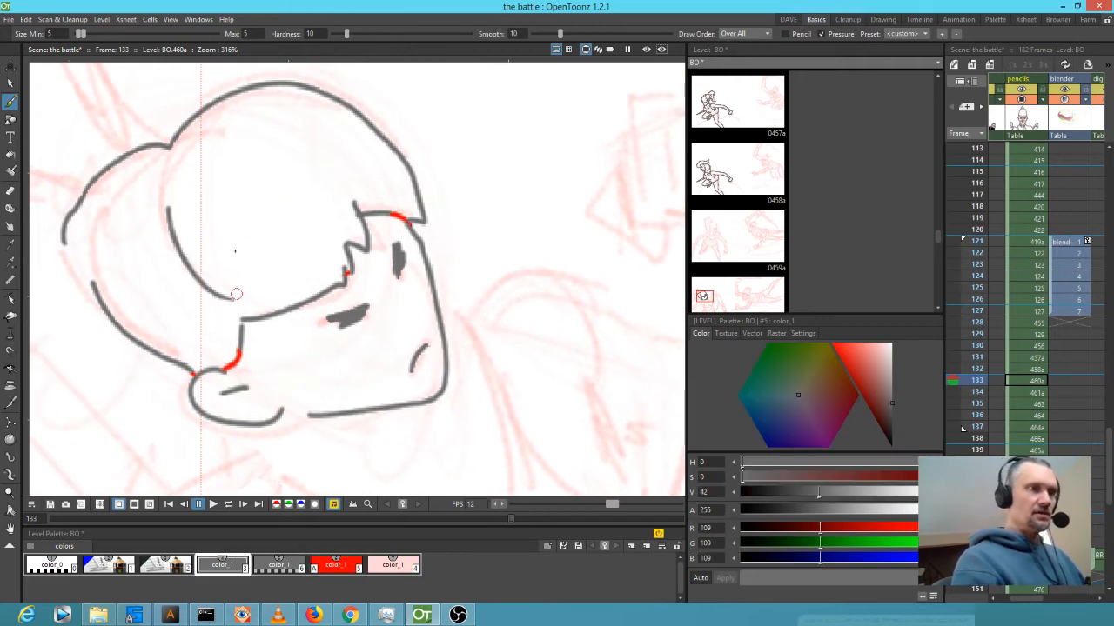
{"action": "left_click_drag", "start_coordinate": [183, 173], "coordinate": [205, 153]}
{"action": "left_click_drag", "start_coordinate": [240, 106], "coordinate": [308, 116]}
{"action": "left_click_drag", "start_coordinate": [244, 283], "coordinate": [294, 273]}
{"action": "left_click_drag", "start_coordinate": [357, 136], "coordinate": [388, 176]}
{"action": "scroll", "coordinate": [388, 184], "scroll_direction": "down", "scroll_amount": 7}
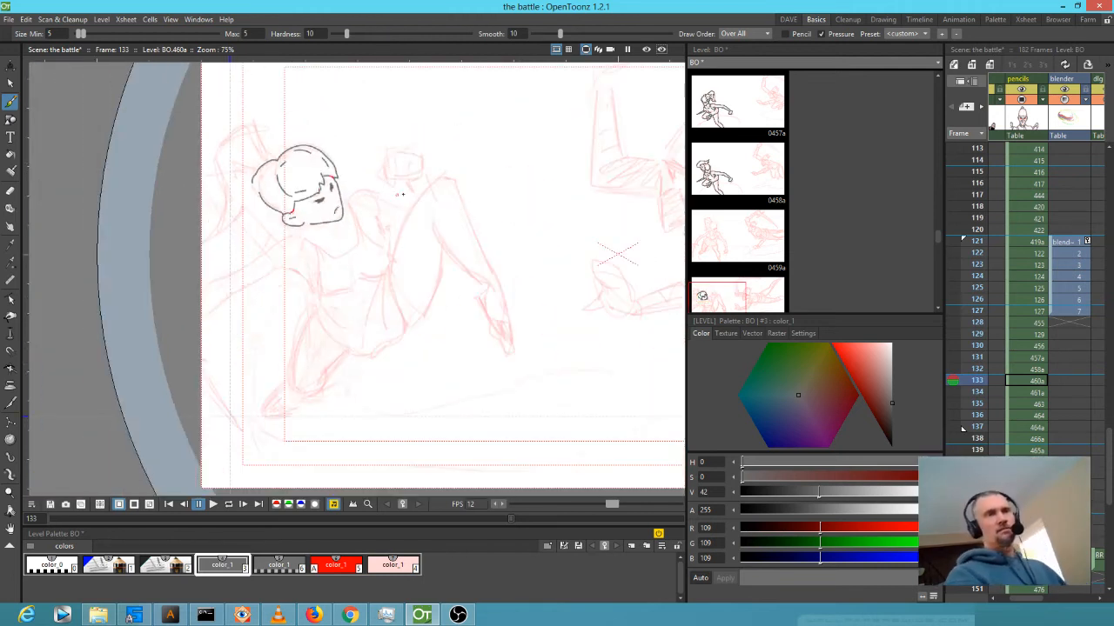
Compare with the previous frame, then ink the ponytail above the head on frame 133.
{"action": "left_click_drag", "start_coordinate": [436, 248], "coordinate": [436, 257]}
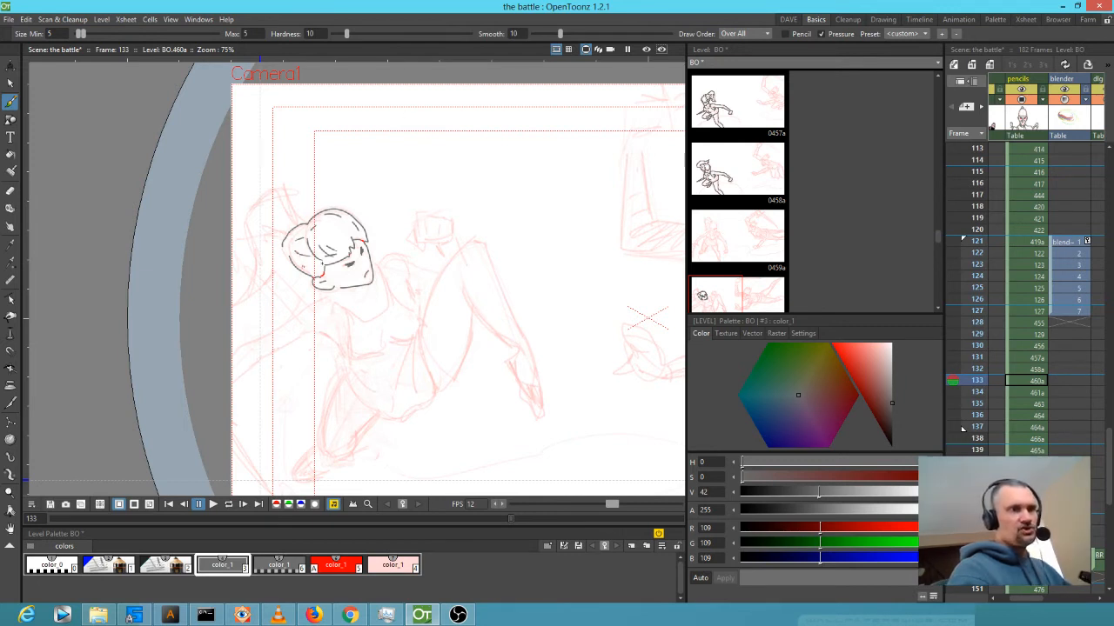
{"action": "key", "text": "Up"}
{"action": "key", "text": "Down"}
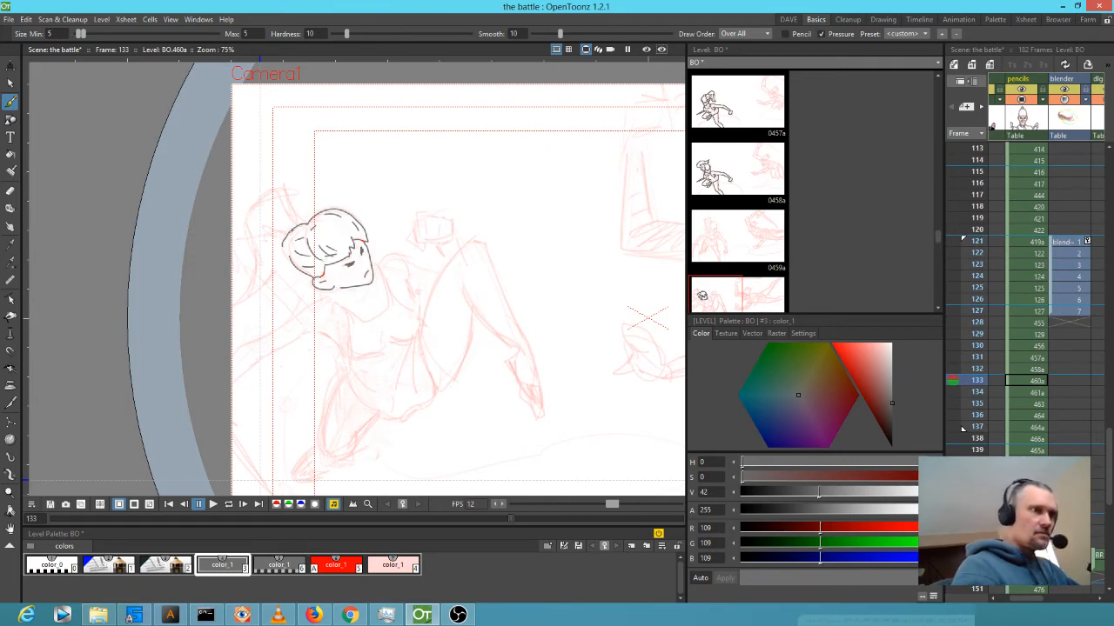
{"action": "mouse_move", "coordinate": [291, 221]}
{"action": "left_mouse_down"}
{"action": "mouse_move", "coordinate": [280, 185]}
{"action": "mouse_move", "coordinate": [253, 207]}
{"action": "mouse_move", "coordinate": [260, 277]}
{"action": "left_mouse_up"}
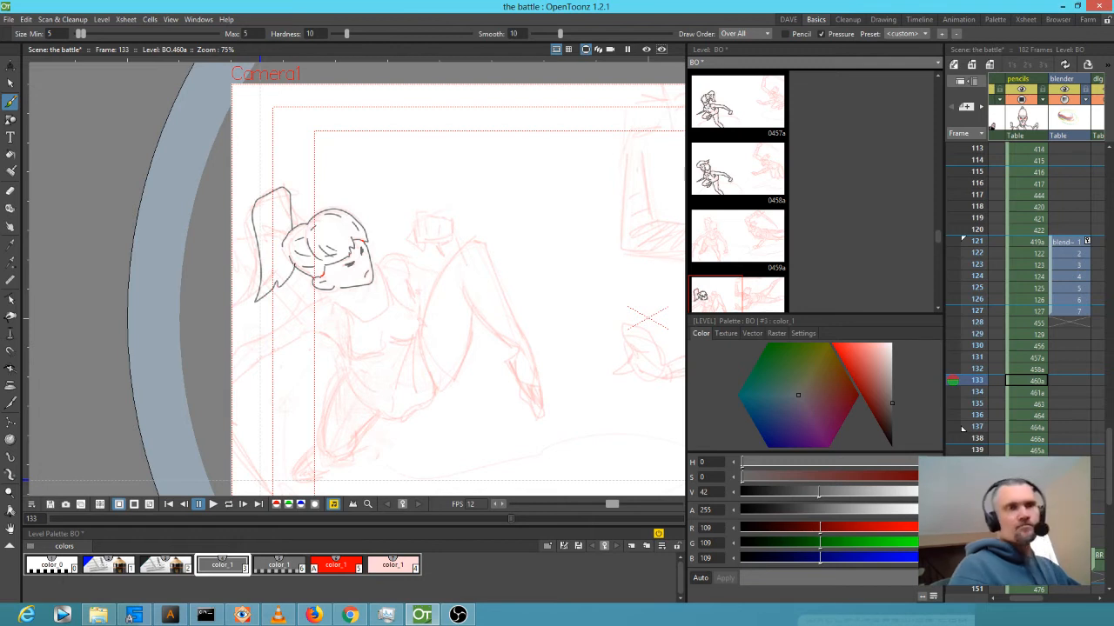
Ink the line beneath the outstretched arm and a short segment of the arm line.
{"action": "mouse_move", "coordinate": [443, 346]}
{"action": "left_mouse_down"}
{"action": "mouse_move", "coordinate": [514, 316]}
{"action": "mouse_move", "coordinate": [532, 323]}
{"action": "left_mouse_up"}
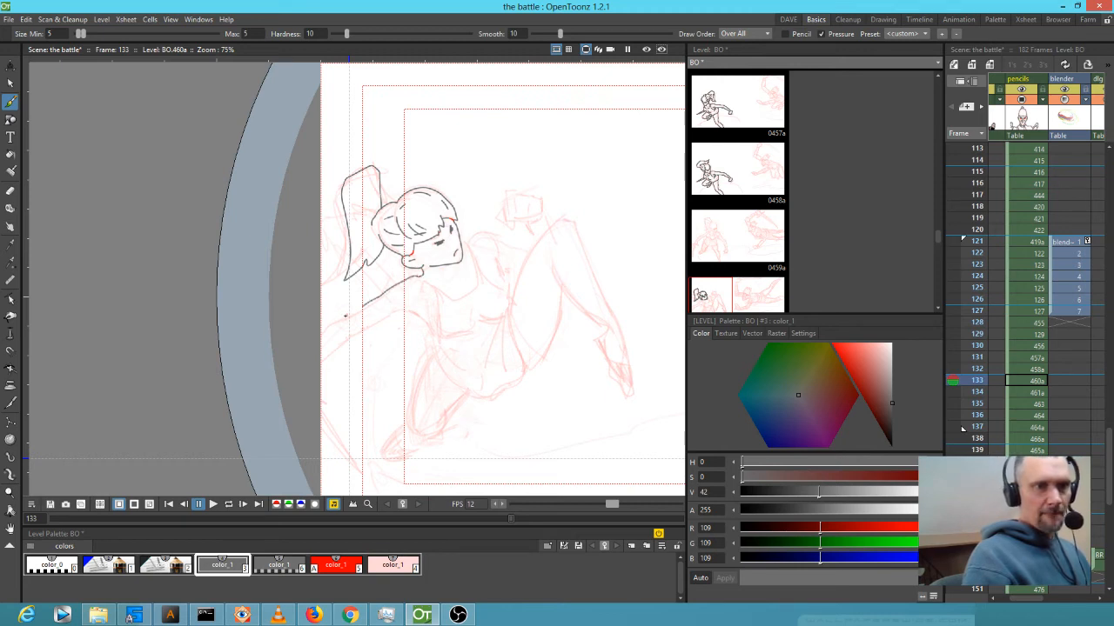
{"action": "mouse_move", "coordinate": [328, 356]}
{"action": "left_mouse_down"}
{"action": "mouse_move", "coordinate": [390, 316]}
{"action": "mouse_move", "coordinate": [432, 327]}
{"action": "left_mouse_up"}
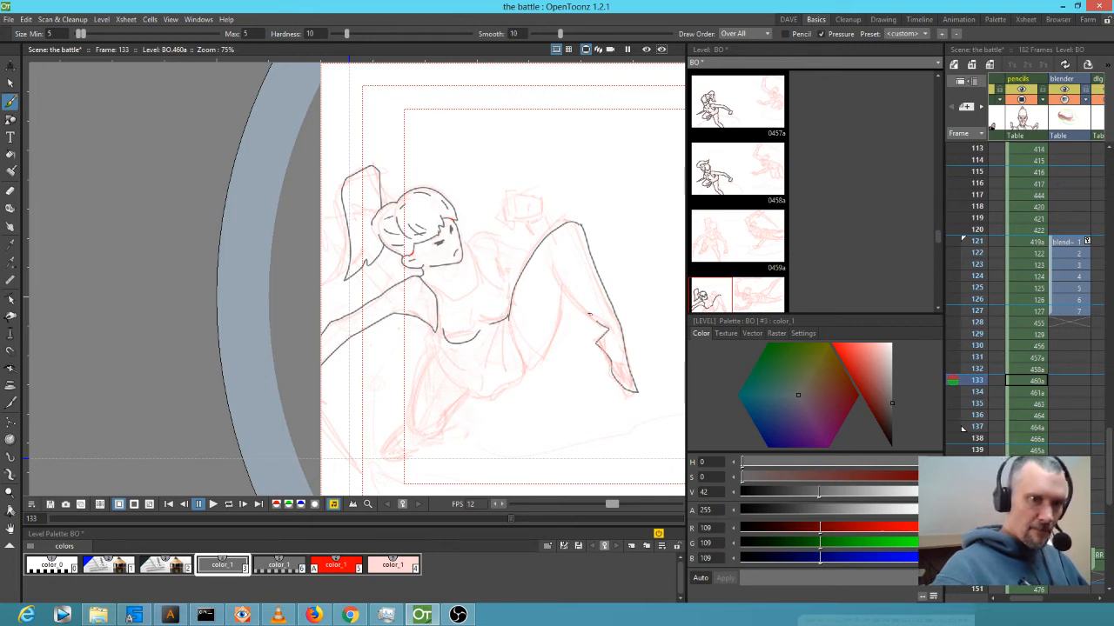
{"action": "left_click_drag", "start_coordinate": [561, 278], "coordinate": [554, 263]}
{"action": "left_click_drag", "start_coordinate": [634, 351], "coordinate": [416, 300]}
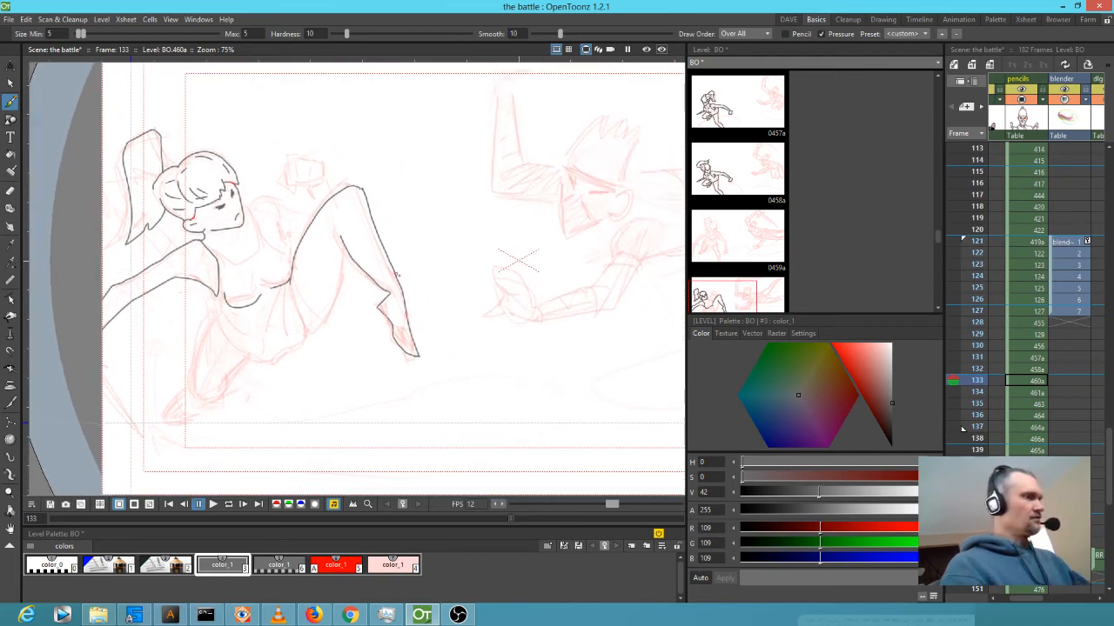
Zoom in, erase the misplaced leg line segment, and redraw its end to rejoin the leg.
{"action": "scroll", "coordinate": [397, 275], "scroll_direction": "up", "scroll_amount": 1}
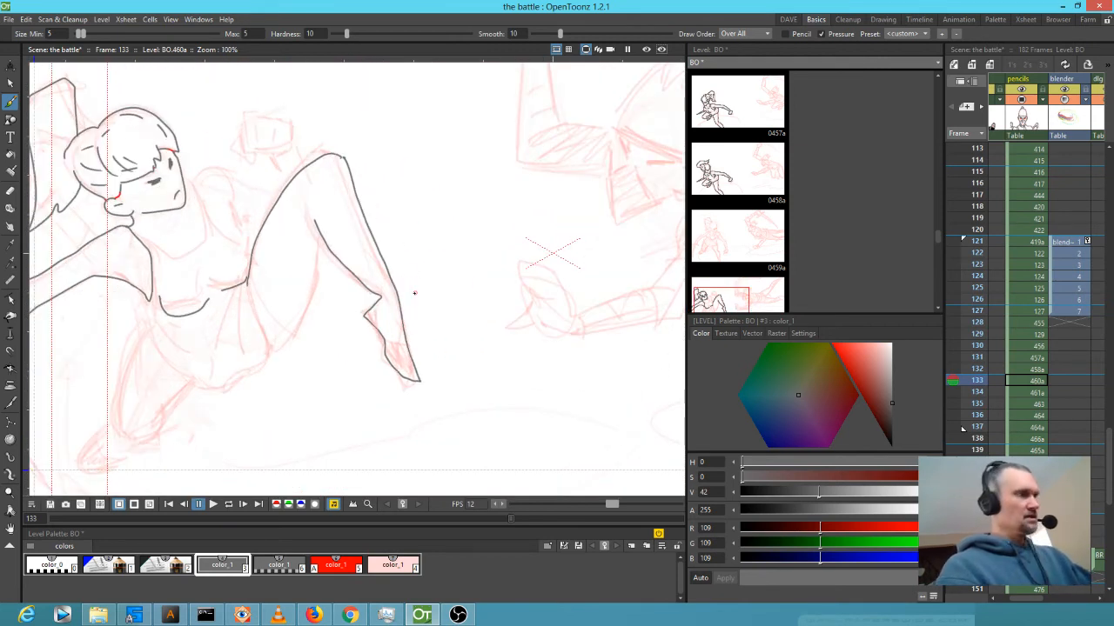
{"action": "scroll", "coordinate": [414, 293], "scroll_direction": "up", "scroll_amount": 1}
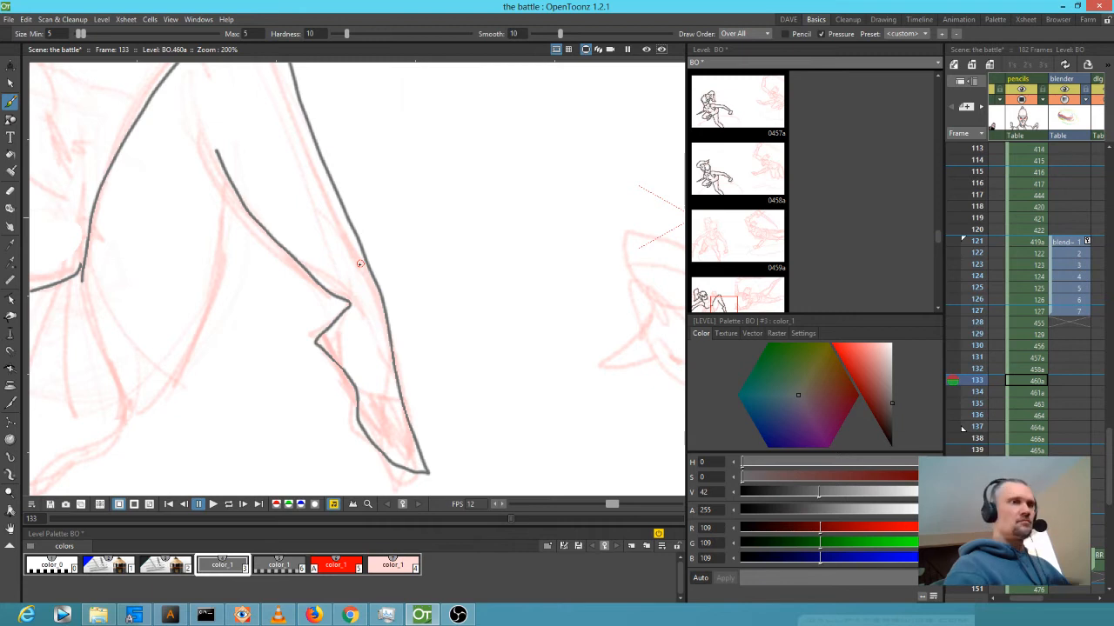
{"action": "key", "text": "a"}
{"action": "mouse_move", "coordinate": [275, 243]}
{"action": "left_mouse_down"}
{"action": "mouse_move", "coordinate": [323, 291]}
{"action": "mouse_move", "coordinate": [345, 293]}
{"action": "mouse_move", "coordinate": [345, 272]}
{"action": "left_mouse_up"}
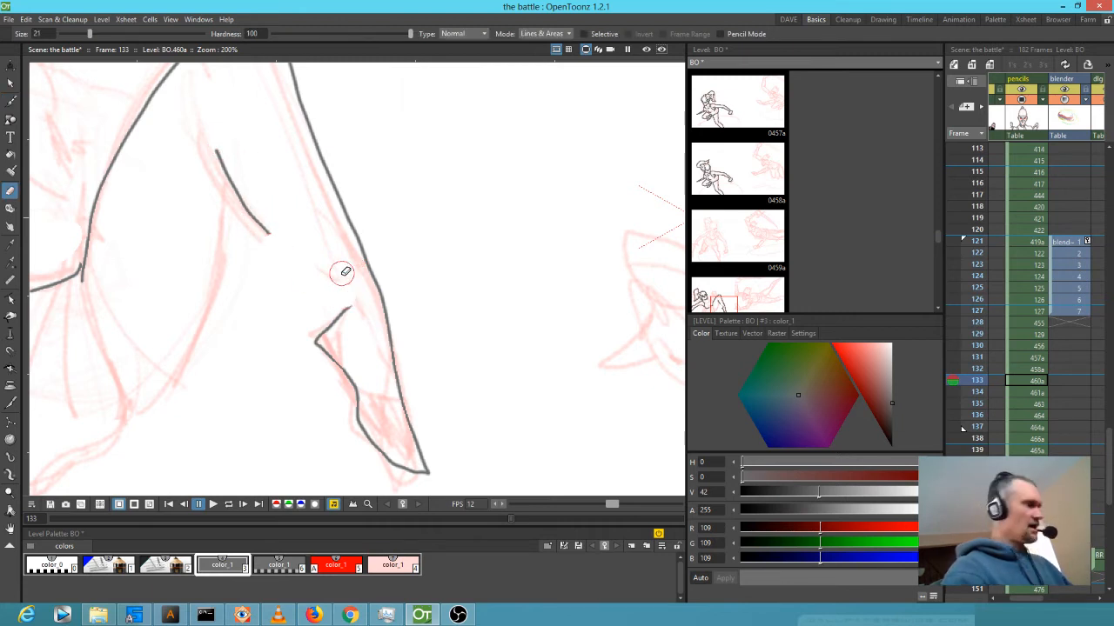
{"action": "key", "text": "b"}
{"action": "mouse_move", "coordinate": [264, 227]}
{"action": "left_mouse_down"}
{"action": "mouse_move", "coordinate": [315, 262]}
{"action": "mouse_move", "coordinate": [343, 304]}
{"action": "left_mouse_up"}
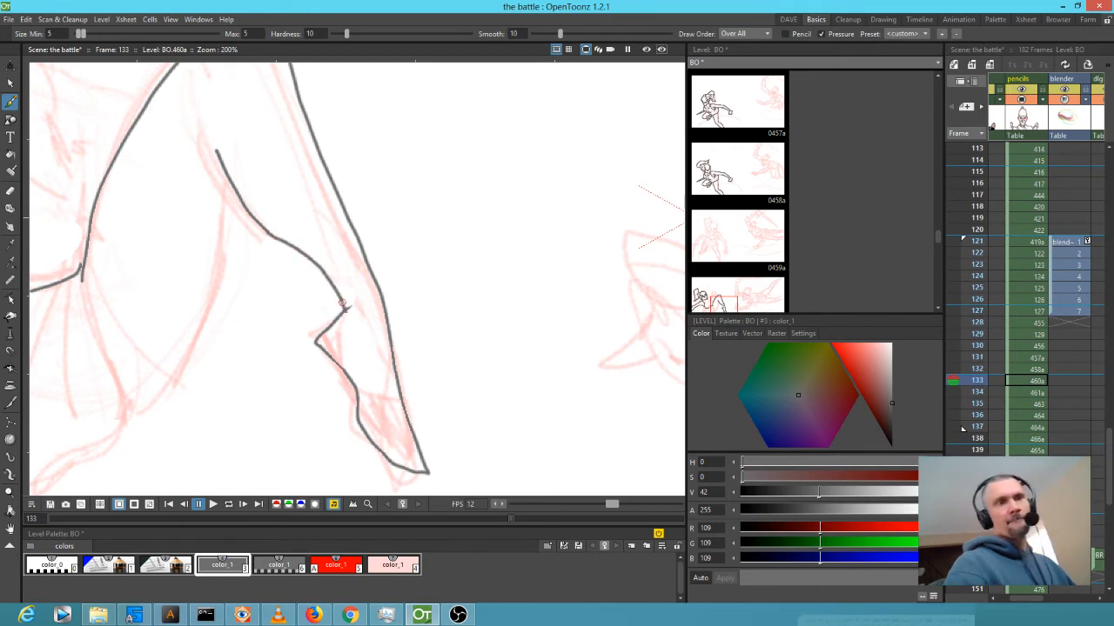
Ink the raised leg's left outline and inner contour down to the knee.
{"action": "left_click_drag", "start_coordinate": [286, 268], "coordinate": [445, 316]}
{"action": "scroll", "coordinate": [444, 316], "scroll_direction": "down", "scroll_amount": 1}
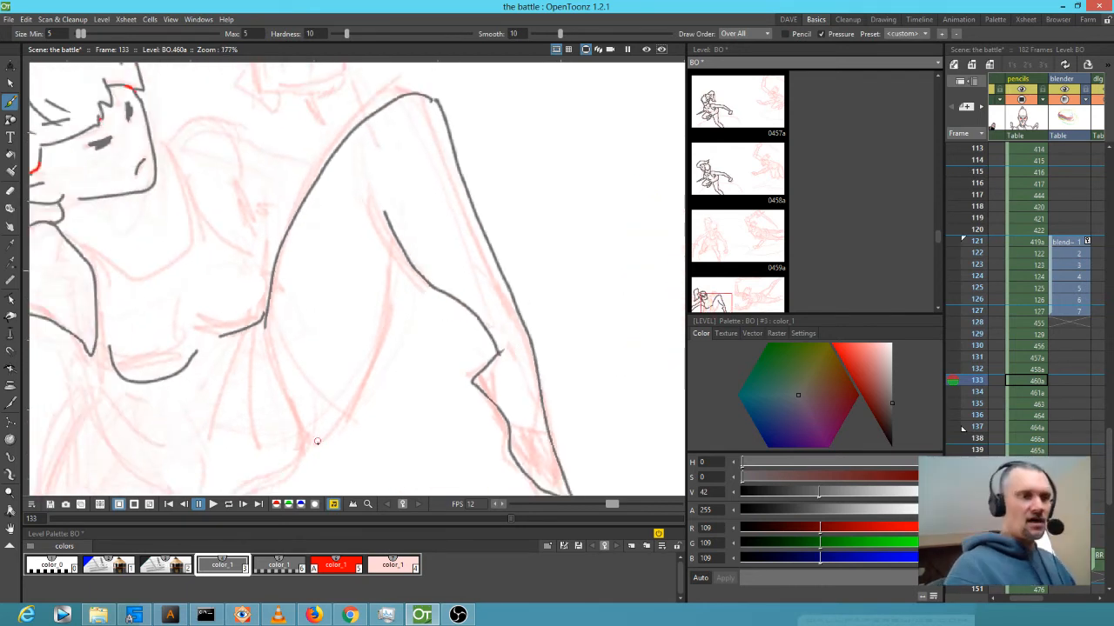
{"action": "mouse_move", "coordinate": [301, 454]}
{"action": "left_mouse_down"}
{"action": "mouse_move", "coordinate": [348, 404]}
{"action": "mouse_move", "coordinate": [393, 235]}
{"action": "left_mouse_up"}
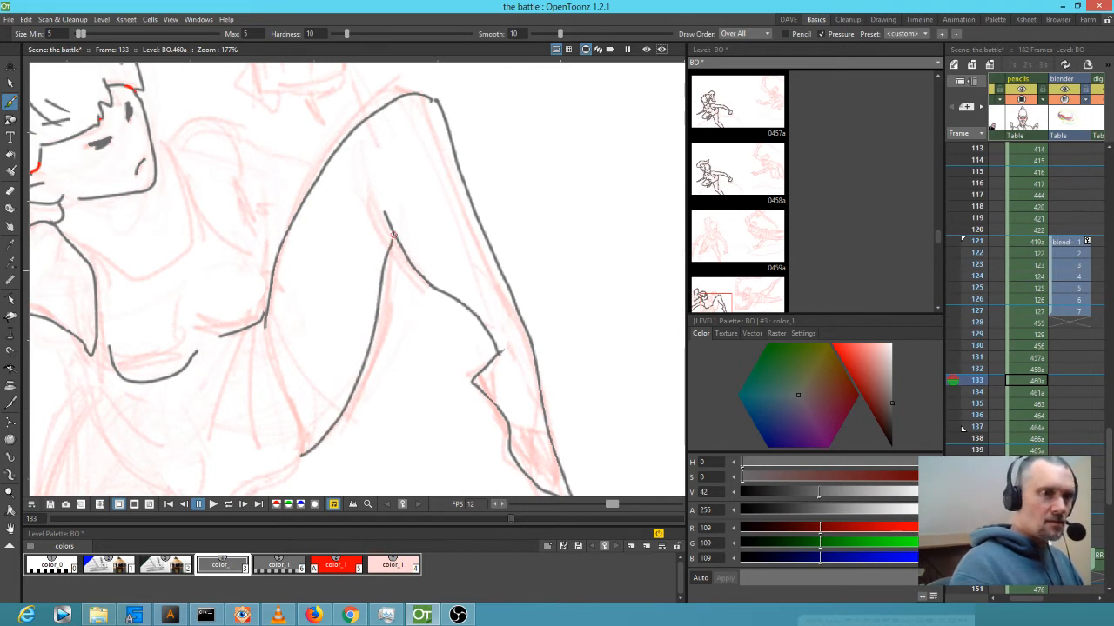
{"action": "left_click_drag", "start_coordinate": [447, 324], "coordinate": [542, 247]}
{"action": "mouse_move", "coordinate": [358, 240]}
{"action": "left_mouse_down"}
{"action": "mouse_move", "coordinate": [394, 388]}
{"action": "mouse_move", "coordinate": [373, 427]}
{"action": "mouse_move", "coordinate": [300, 439]}
{"action": "mouse_move", "coordinate": [272, 423]}
{"action": "mouse_move", "coordinate": [233, 396]}
{"action": "mouse_move", "coordinate": [154, 300]}
{"action": "mouse_move", "coordinate": [165, 336]}
{"action": "mouse_move", "coordinate": [200, 311]}
{"action": "mouse_move", "coordinate": [270, 355]}
{"action": "left_mouse_up"}
Ink the torso and dress folds, the face-to-shoulder and neck lines, and a chest detail.
{"action": "left_click_drag", "start_coordinate": [210, 328], "coordinate": [233, 355]}
{"action": "left_click_drag", "start_coordinate": [344, 254], "coordinate": [311, 365]}
{"action": "mouse_move", "coordinate": [351, 255]}
{"action": "left_mouse_down"}
{"action": "mouse_move", "coordinate": [356, 326]}
{"action": "mouse_move", "coordinate": [374, 370]}
{"action": "mouse_move", "coordinate": [364, 419]}
{"action": "left_mouse_up"}
{"action": "mouse_move", "coordinate": [242, 182]}
{"action": "left_mouse_down"}
{"action": "mouse_move", "coordinate": [318, 280]}
{"action": "mouse_move", "coordinate": [351, 299]}
{"action": "left_mouse_up"}
{"action": "mouse_move", "coordinate": [240, 186]}
{"action": "left_mouse_down"}
{"action": "mouse_move", "coordinate": [269, 263]}
{"action": "mouse_move", "coordinate": [249, 298]}
{"action": "mouse_move", "coordinate": [208, 308]}
{"action": "mouse_move", "coordinate": [137, 253]}
{"action": "left_mouse_up"}
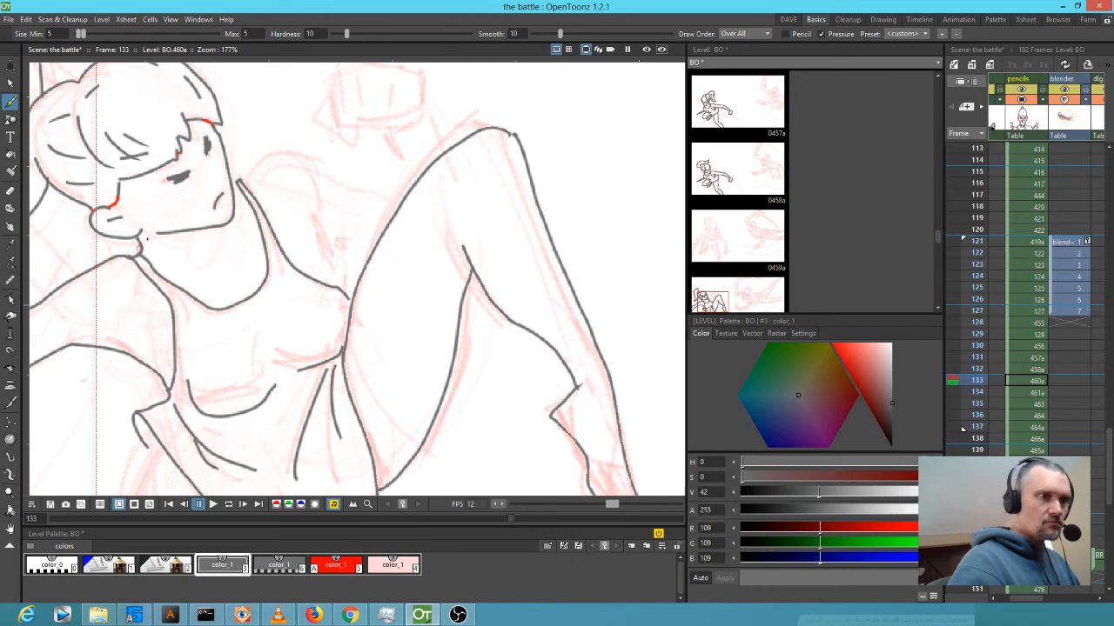
{"action": "left_click_drag", "start_coordinate": [218, 271], "coordinate": [227, 266]}
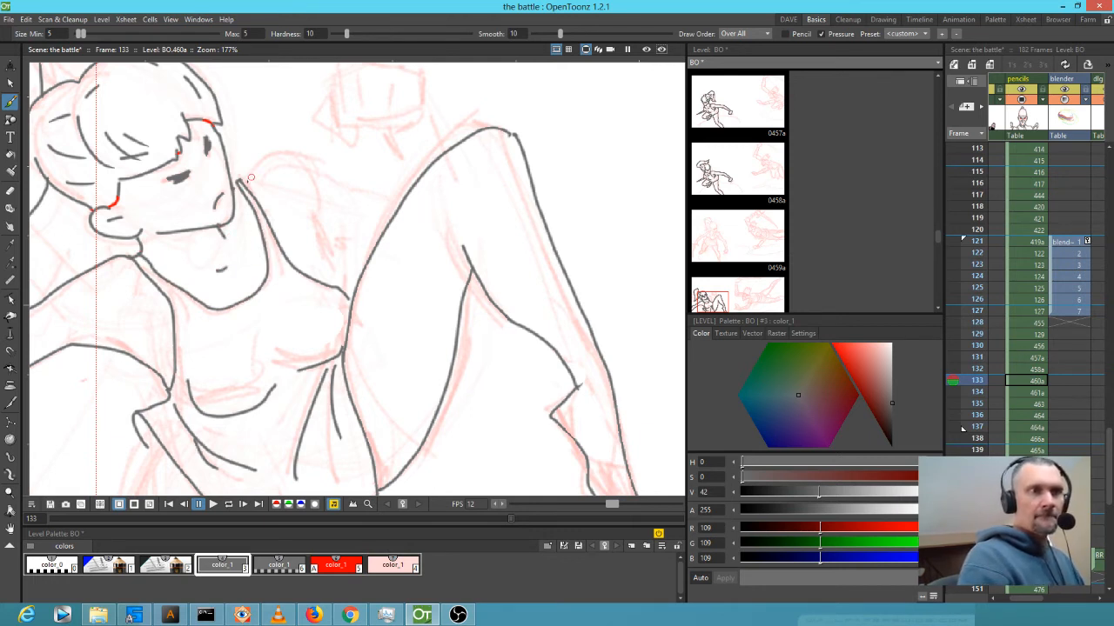
Redraw the far shoulder curve from the neck after undoing one attempt, and add a line below it.
{"action": "mouse_move", "coordinate": [249, 176]}
{"action": "left_mouse_down"}
{"action": "mouse_move", "coordinate": [319, 158]}
{"action": "mouse_move", "coordinate": [339, 184]}
{"action": "left_mouse_up"}
{"action": "key", "text": "ctrl+z"}
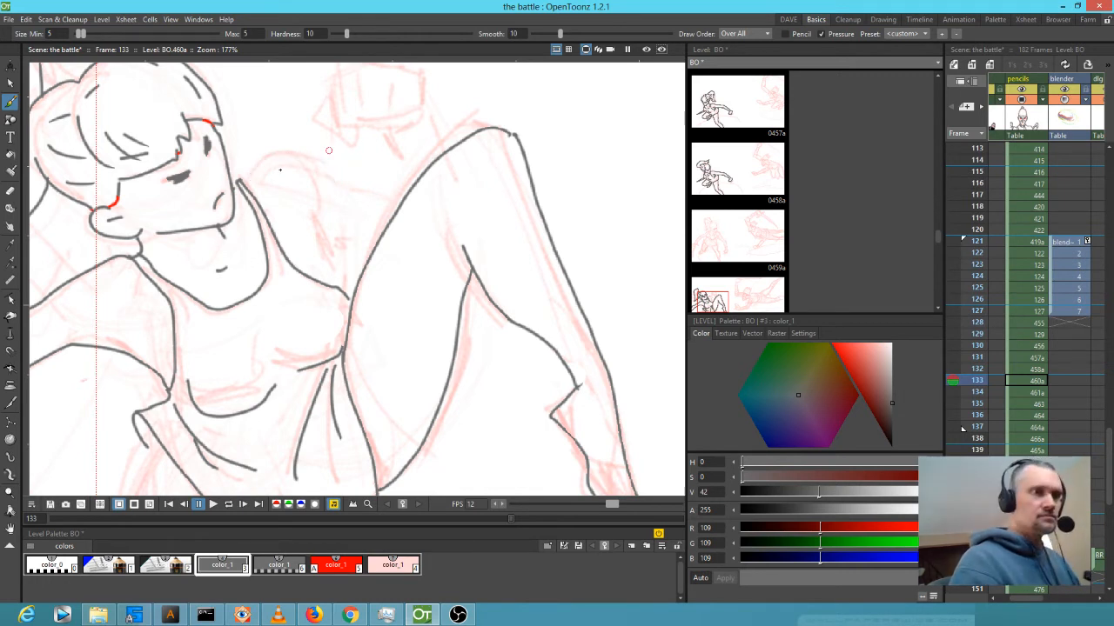
{"action": "mouse_move", "coordinate": [242, 182]}
{"action": "left_mouse_down"}
{"action": "mouse_move", "coordinate": [263, 162]}
{"action": "mouse_move", "coordinate": [308, 153]}
{"action": "mouse_move", "coordinate": [341, 183]}
{"action": "mouse_move", "coordinate": [405, 198]}
{"action": "left_mouse_up"}
{"action": "mouse_move", "coordinate": [319, 201]}
{"action": "left_mouse_down"}
{"action": "mouse_move", "coordinate": [330, 284]}
{"action": "mouse_move", "coordinate": [369, 256]}
{"action": "left_mouse_up"}
{"action": "scroll", "coordinate": [339, 272], "scroll_direction": "down", "scroll_amount": 6}
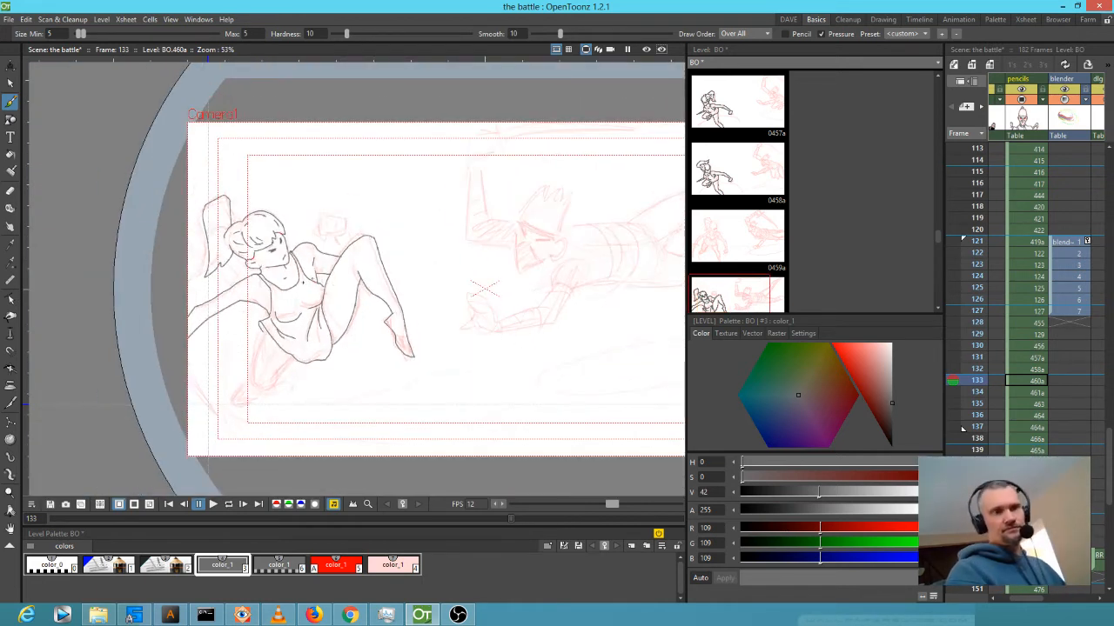
Ink the lower arm joined to the belly and hand, and the lower leg curving into the foot.
{"action": "scroll", "coordinate": [494, 226], "scroll_direction": "up", "scroll_amount": 5}
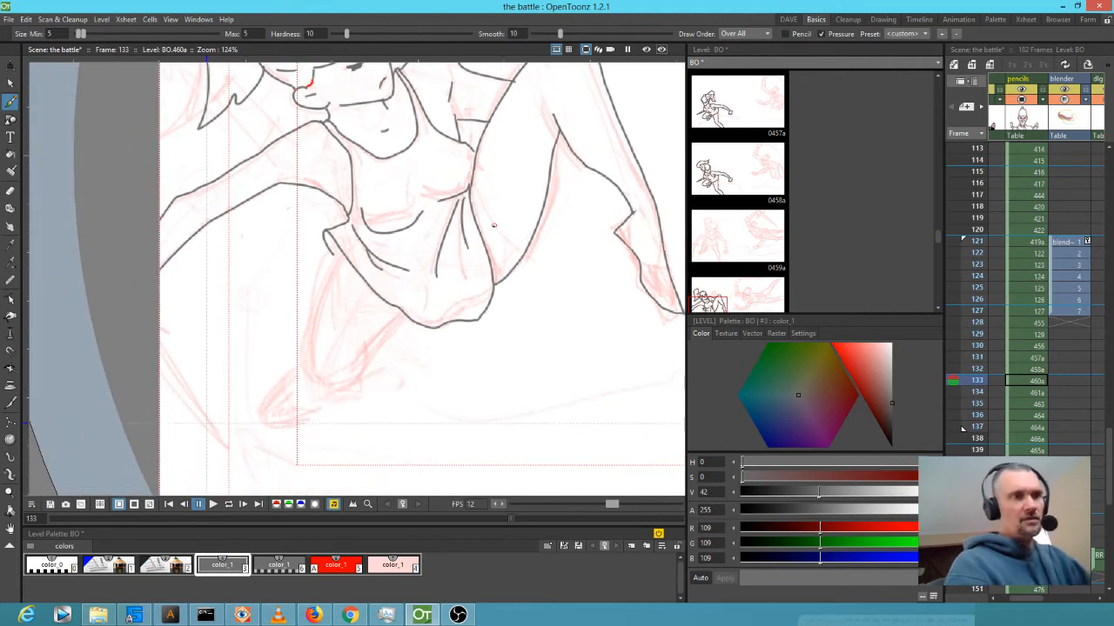
{"action": "mouse_move", "coordinate": [342, 255]}
{"action": "left_mouse_down"}
{"action": "mouse_move", "coordinate": [315, 327]}
{"action": "mouse_move", "coordinate": [321, 382]}
{"action": "left_mouse_up"}
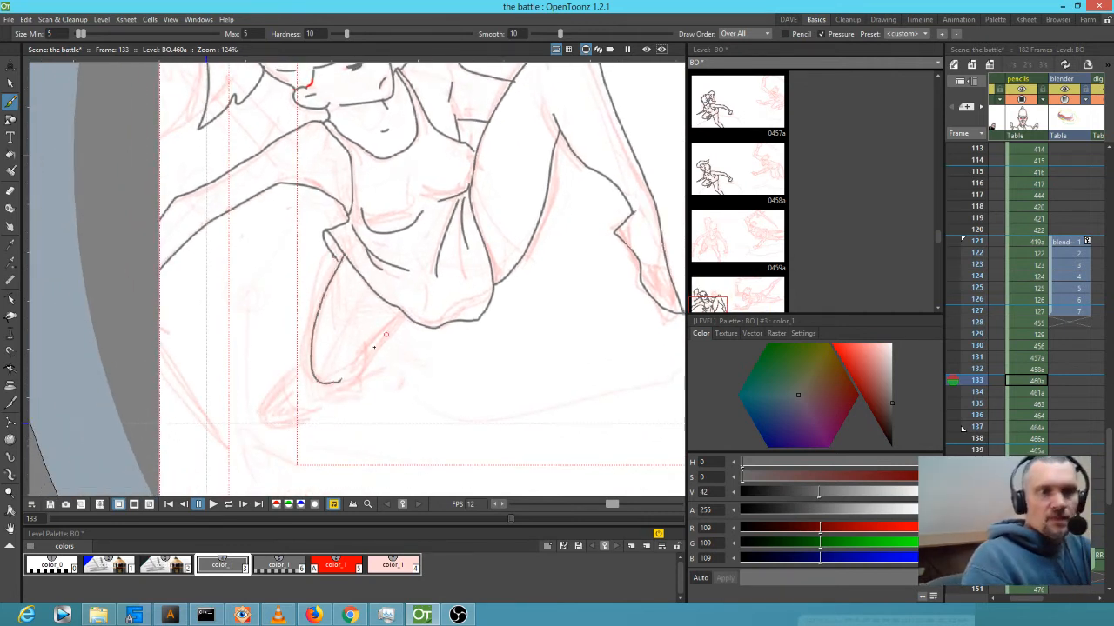
{"action": "left_click_drag", "start_coordinate": [365, 346], "coordinate": [402, 311]}
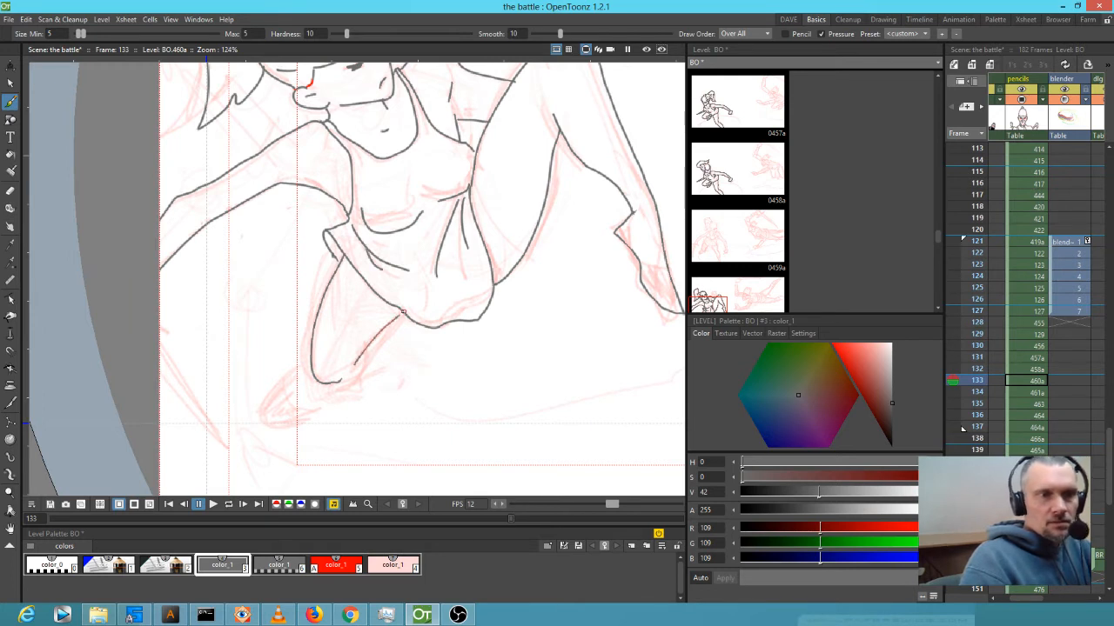
{"action": "left_click_drag", "start_coordinate": [361, 367], "coordinate": [339, 386]}
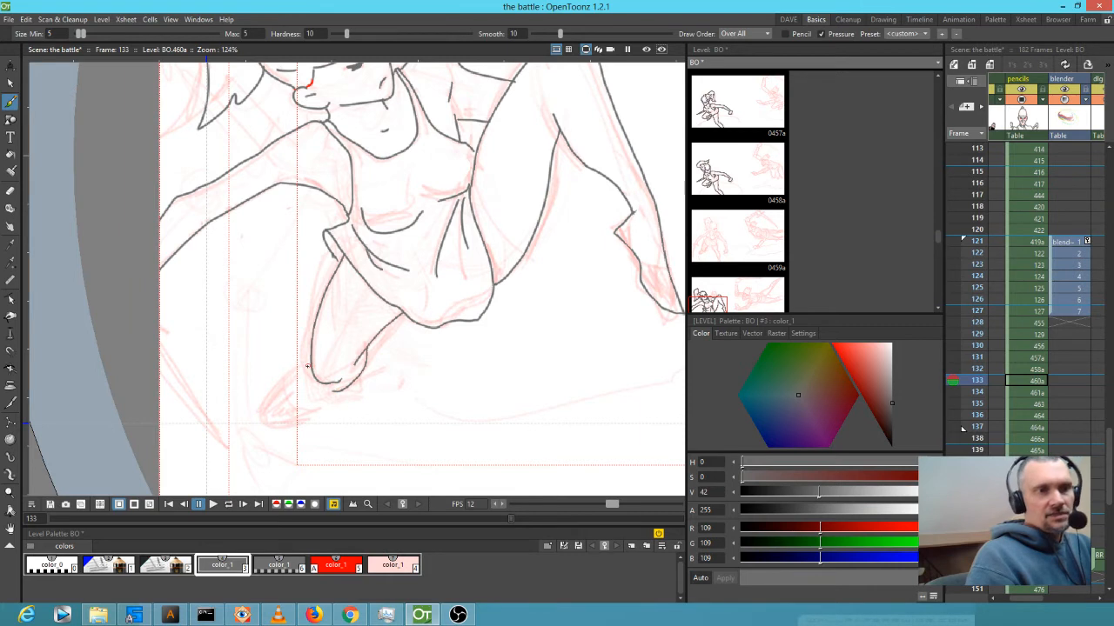
{"action": "mouse_move", "coordinate": [310, 366]}
{"action": "left_mouse_down"}
{"action": "mouse_move", "coordinate": [267, 411]}
{"action": "mouse_move", "coordinate": [296, 418]}
{"action": "left_mouse_up"}
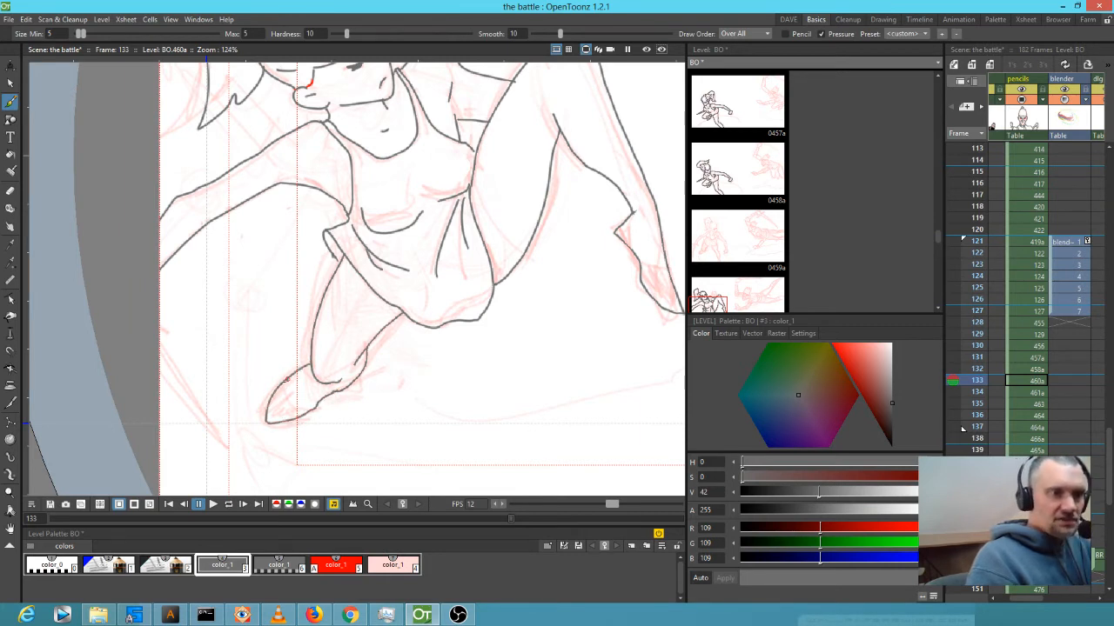
{"action": "left_click_drag", "start_coordinate": [293, 405], "coordinate": [322, 400]}
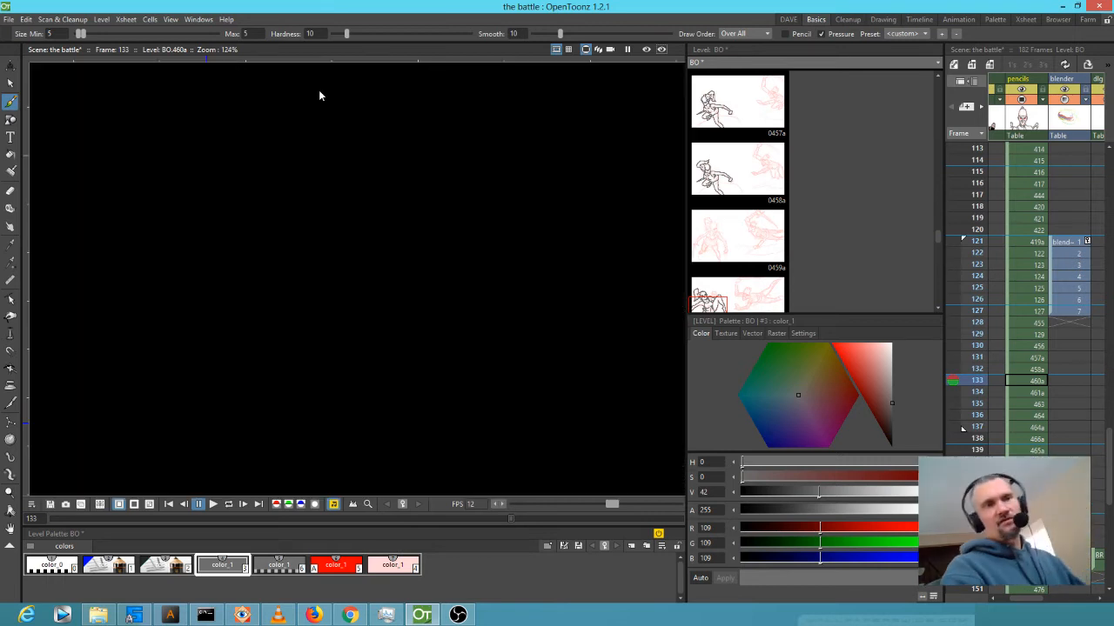
Re-dock the loose Viewer panel and make it taller above the Level Palette.
{"action": "left_click_drag", "start_coordinate": [318, 90], "coordinate": [327, 113]}
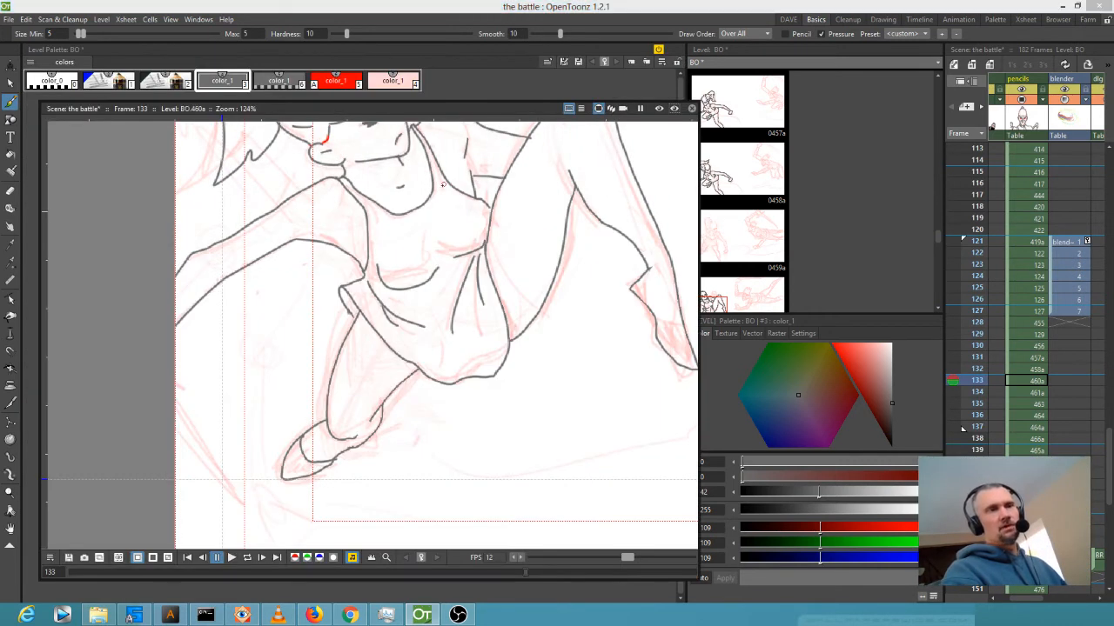
{"action": "left_click_drag", "start_coordinate": [441, 184], "coordinate": [439, 185]}
{"action": "left_click_drag", "start_coordinate": [352, 109], "coordinate": [332, 42]}
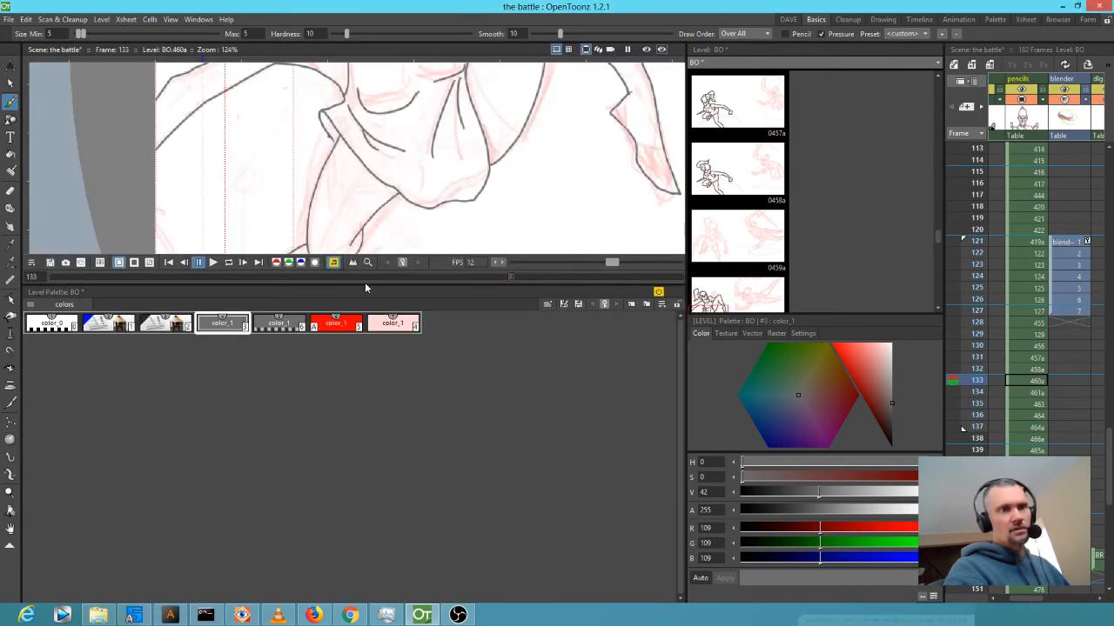
{"action": "left_click_drag", "start_coordinate": [364, 285], "coordinate": [304, 539]}
{"action": "left_click_drag", "start_coordinate": [586, 161], "coordinate": [497, 201]}
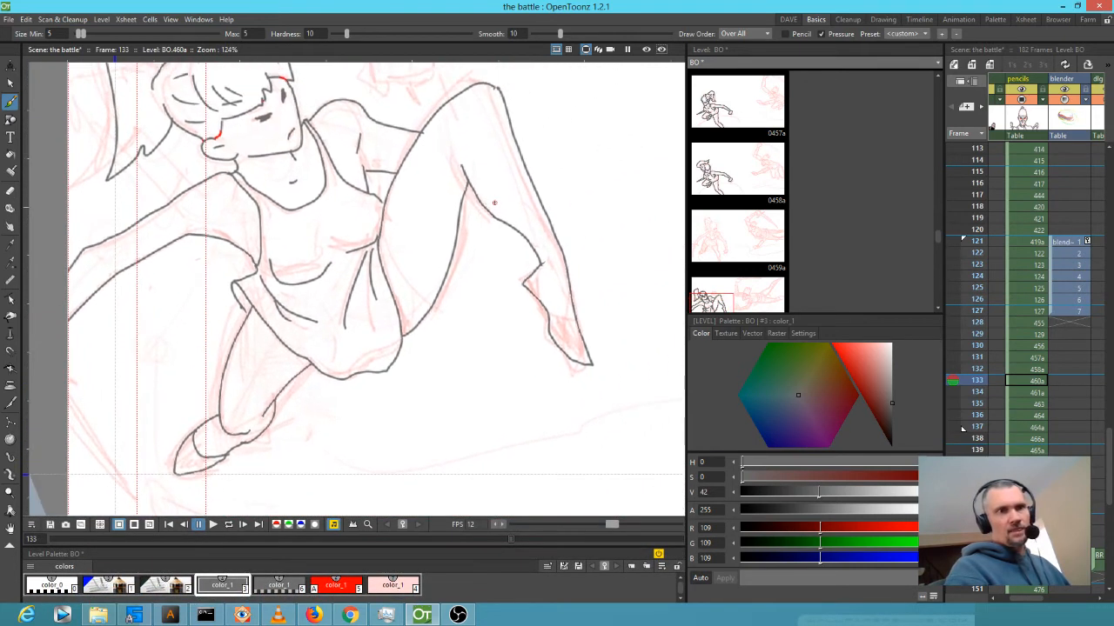
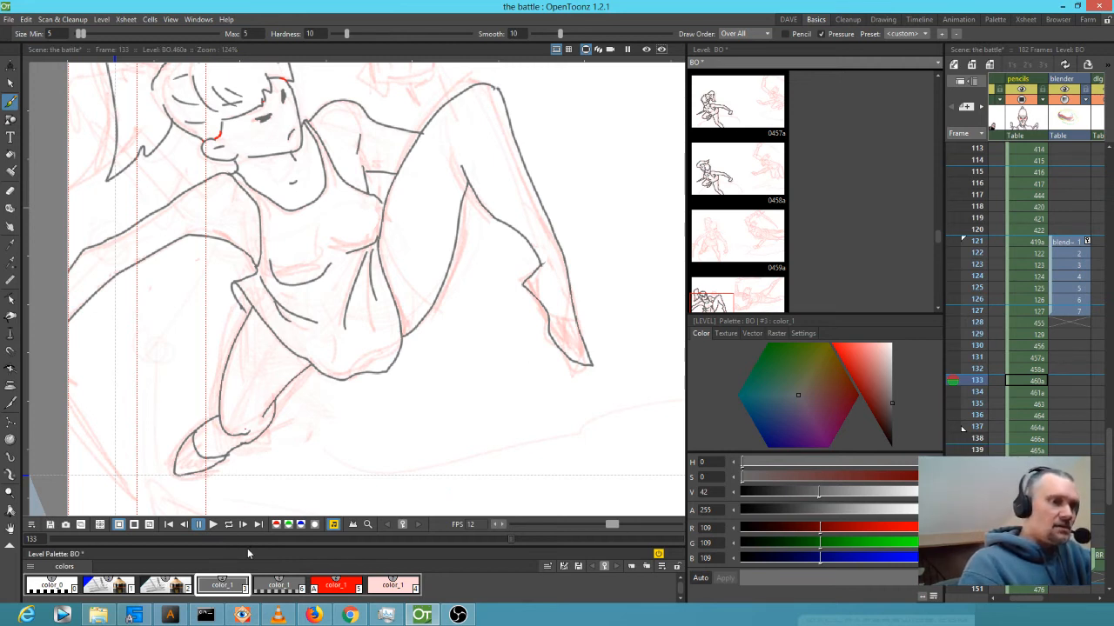
Ink the raised fist's sides, top edge, lower corner and knuckle line, then zoom out to 60%.
{"action": "left_click_drag", "start_coordinate": [248, 546], "coordinate": [247, 542]}
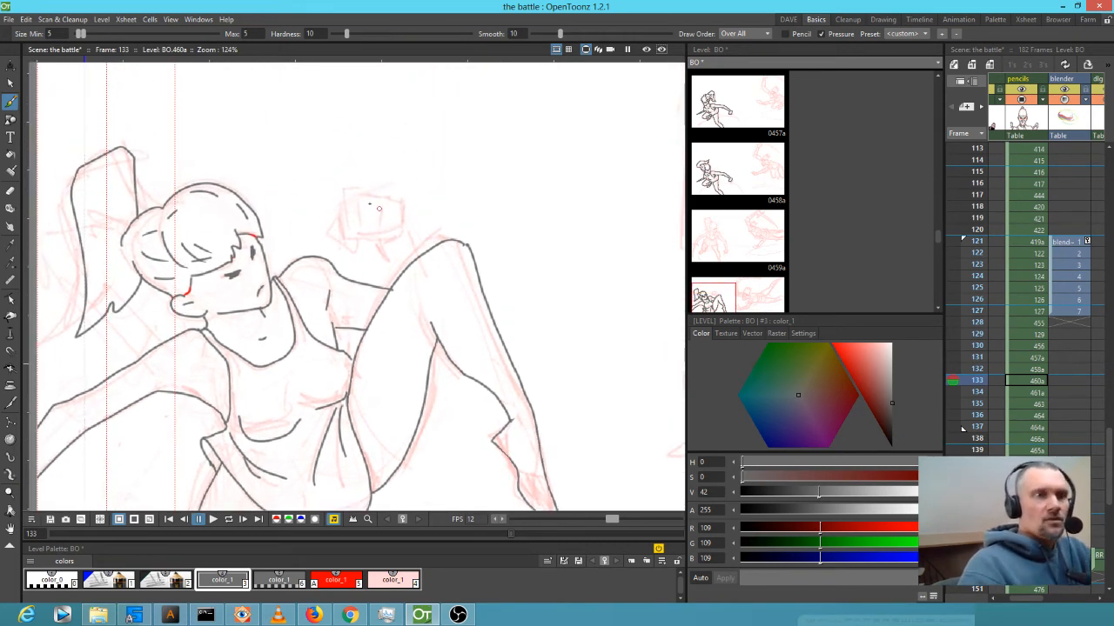
{"action": "left_click_drag", "start_coordinate": [345, 194], "coordinate": [346, 225]}
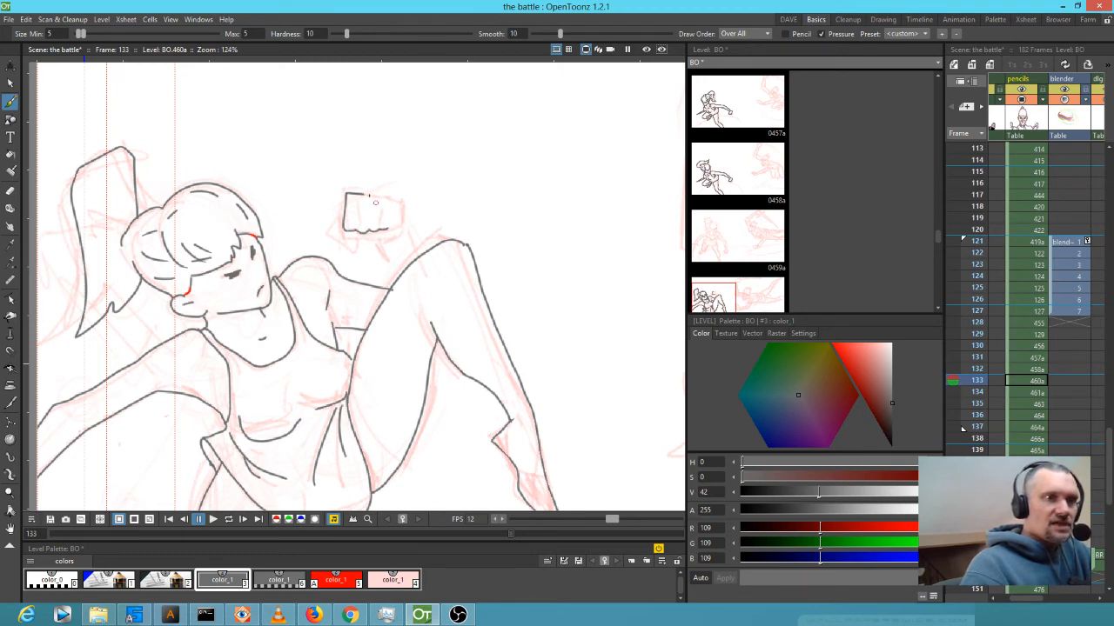
{"action": "left_click_drag", "start_coordinate": [363, 194], "coordinate": [396, 198]}
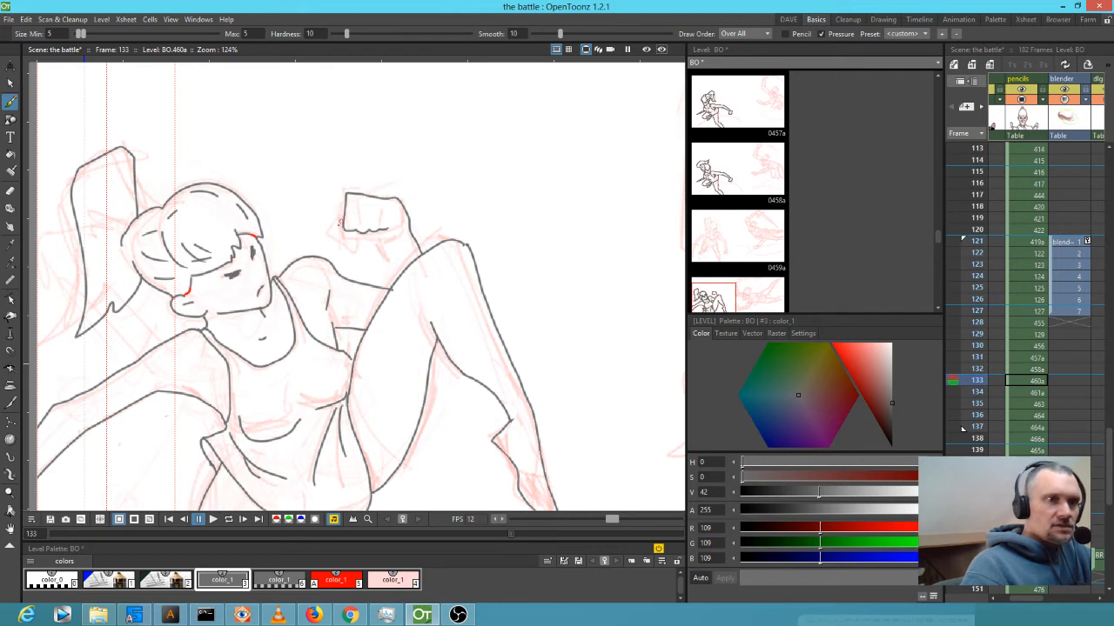
{"action": "left_click_drag", "start_coordinate": [338, 232], "coordinate": [356, 247]}
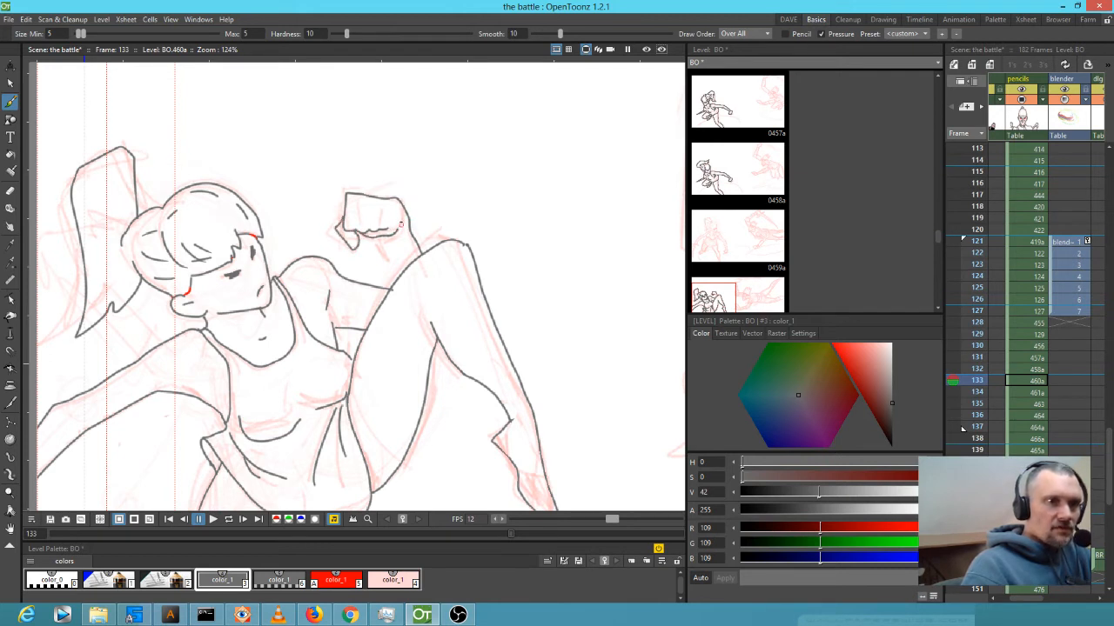
{"action": "left_click_drag", "start_coordinate": [387, 239], "coordinate": [396, 266]}
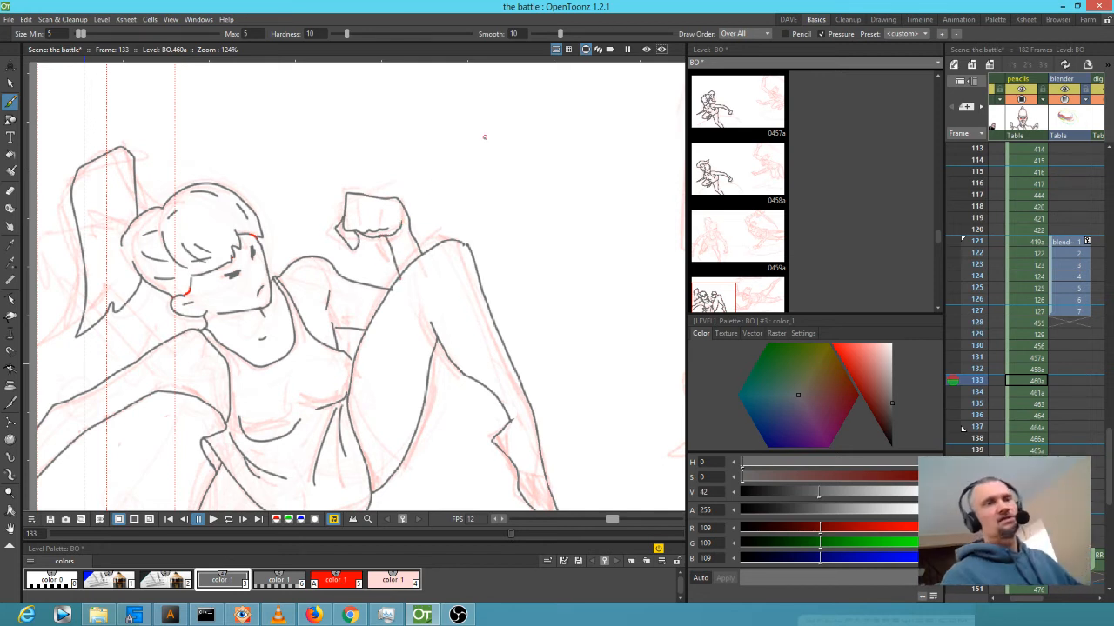
{"action": "left_click_drag", "start_coordinate": [356, 202], "coordinate": [357, 220]}
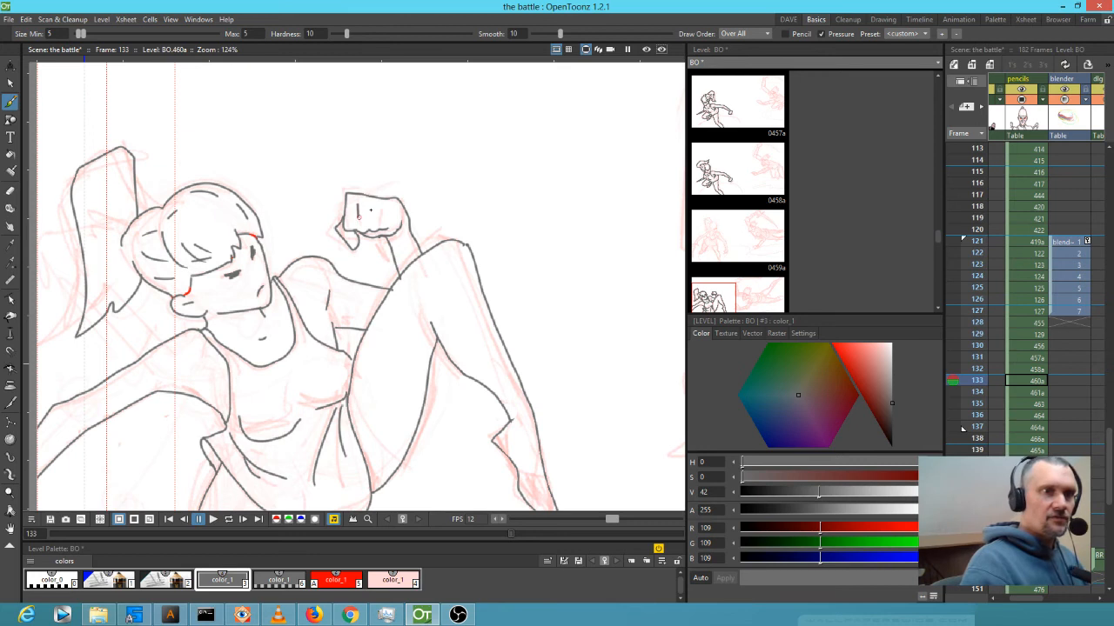
{"action": "scroll", "coordinate": [519, 365], "scroll_direction": "down", "scroll_amount": 4}
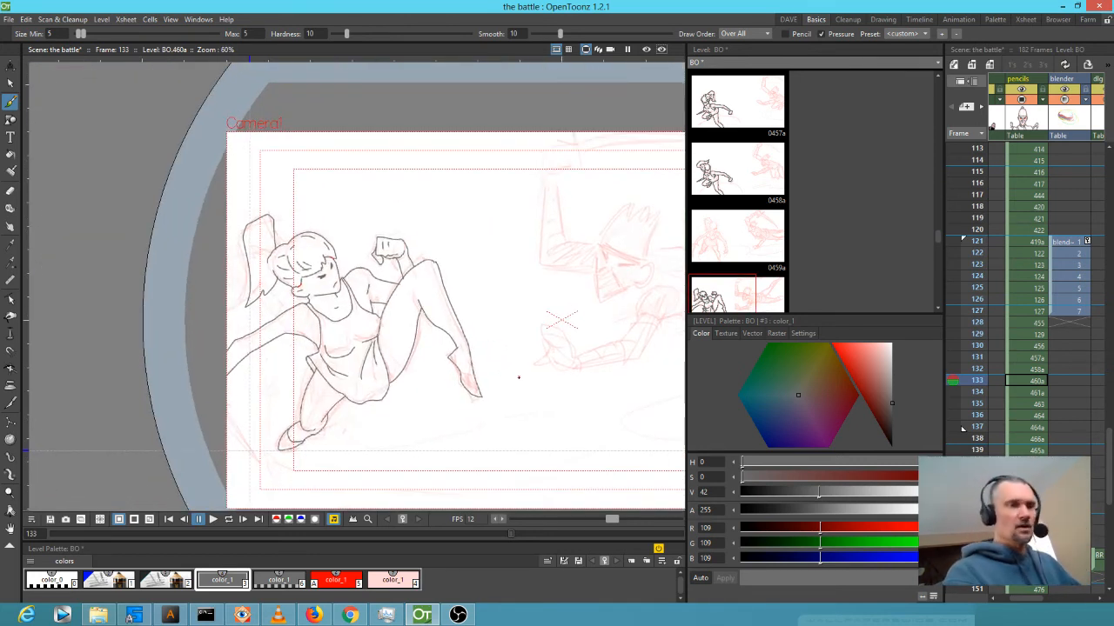
At 200% zoom, ink the missing edge of the pointed foot and advance to frame 134.
{"action": "scroll", "coordinate": [495, 358], "scroll_direction": "up", "scroll_amount": 5}
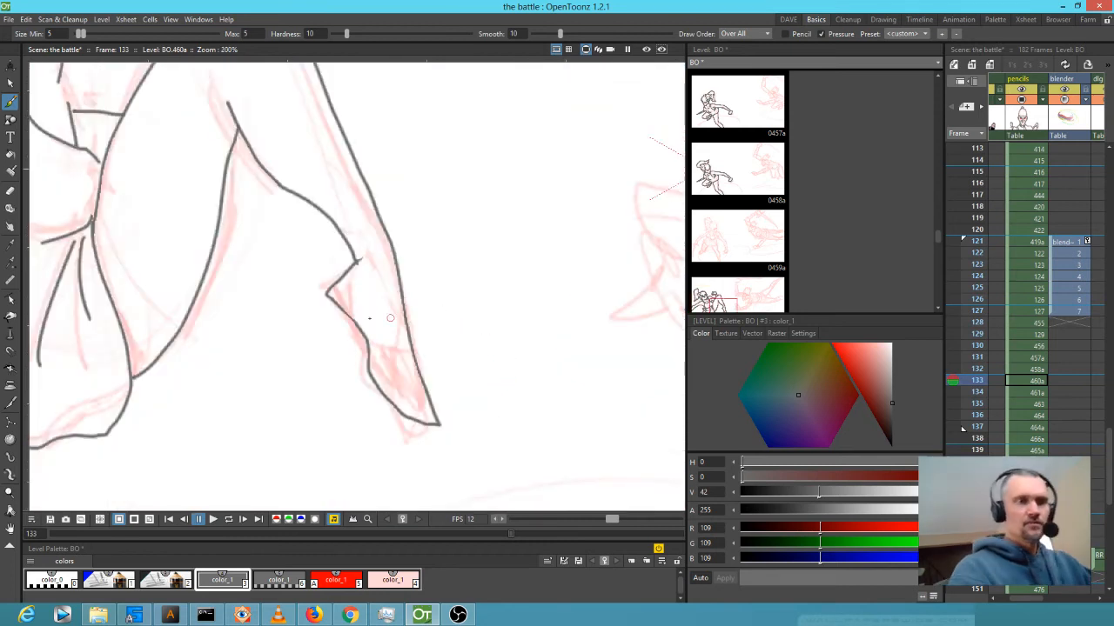
{"action": "mouse_move", "coordinate": [343, 285]}
{"action": "left_mouse_down"}
{"action": "mouse_move", "coordinate": [392, 362]}
{"action": "mouse_move", "coordinate": [411, 360]}
{"action": "left_mouse_up"}
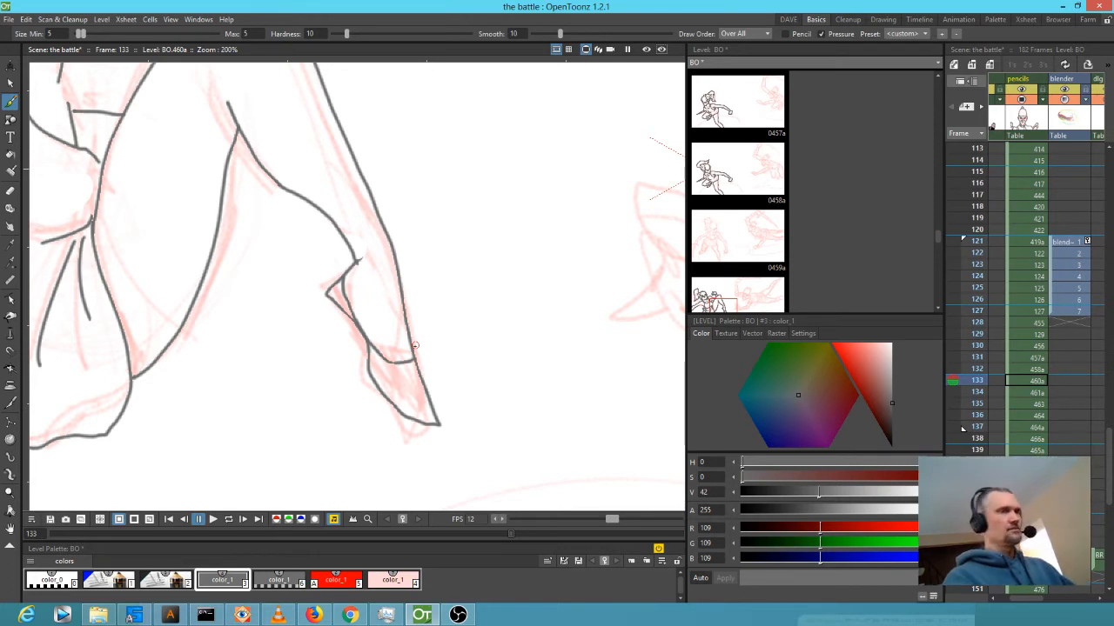
{"action": "key", "text": "period"}
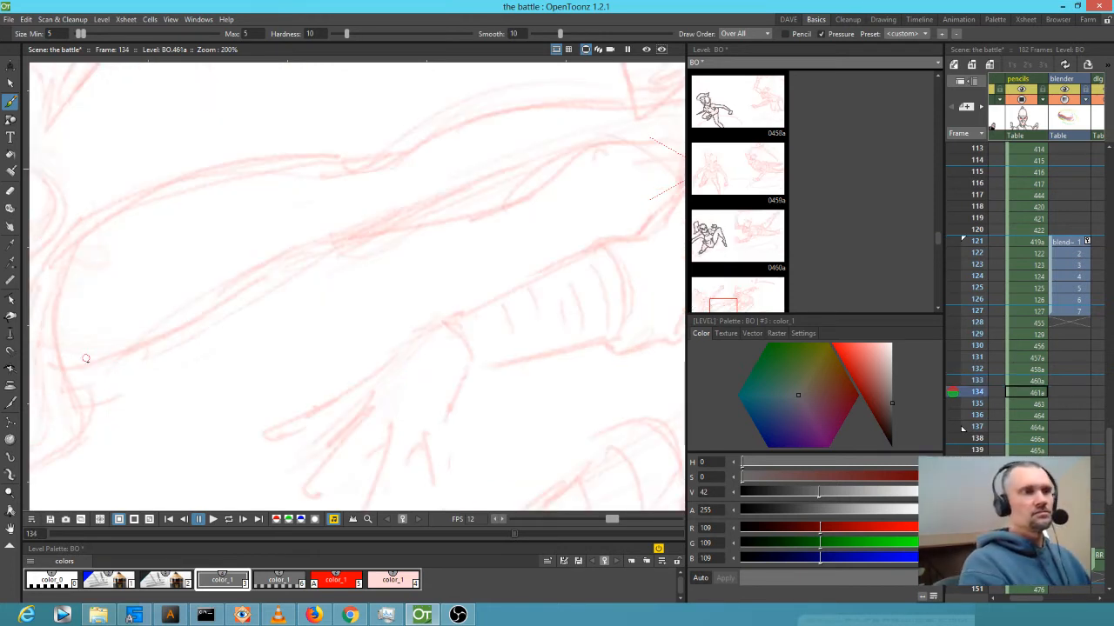
Ink both edges of the outstretched leg, its lower outline and corner curves.
{"action": "mouse_move", "coordinate": [69, 369]}
{"action": "left_mouse_down"}
{"action": "mouse_move", "coordinate": [61, 298]}
{"action": "mouse_move", "coordinate": [83, 251]}
{"action": "mouse_move", "coordinate": [177, 183]}
{"action": "mouse_move", "coordinate": [359, 167]}
{"action": "mouse_move", "coordinate": [562, 108]}
{"action": "mouse_move", "coordinate": [627, 107]}
{"action": "left_mouse_up"}
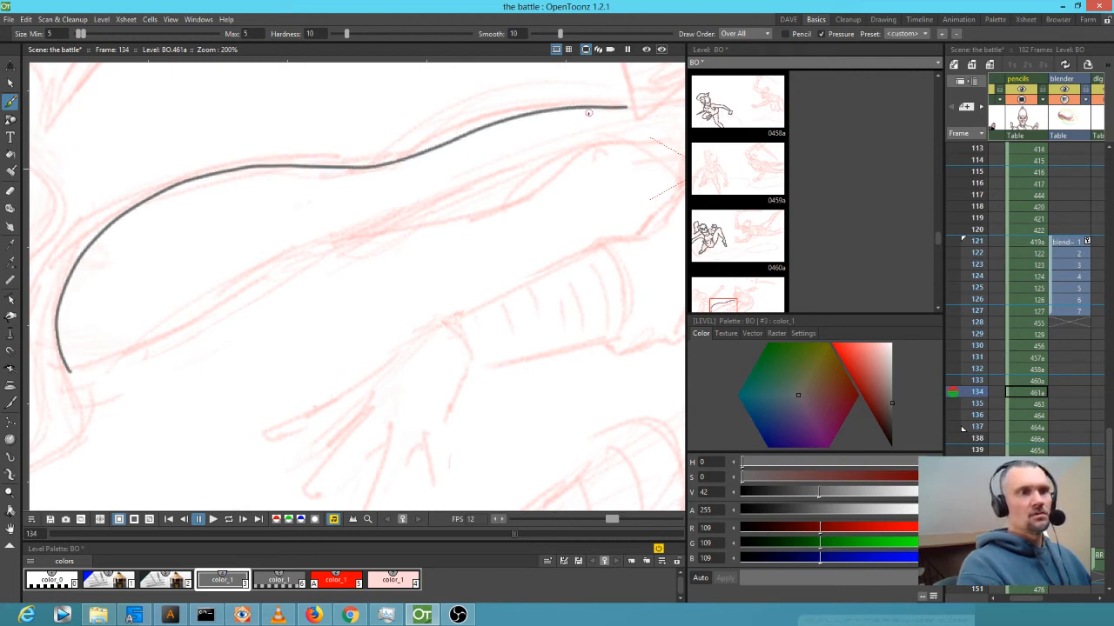
{"action": "mouse_move", "coordinate": [68, 371]}
{"action": "left_mouse_down"}
{"action": "mouse_move", "coordinate": [378, 240]}
{"action": "mouse_move", "coordinate": [485, 215]}
{"action": "mouse_move", "coordinate": [658, 139]}
{"action": "left_mouse_up"}
{"action": "left_click_drag", "start_coordinate": [391, 266], "coordinate": [71, 452]}
{"action": "mouse_move", "coordinate": [331, 328]}
{"action": "left_mouse_down"}
{"action": "mouse_move", "coordinate": [356, 328]}
{"action": "mouse_move", "coordinate": [364, 377]}
{"action": "mouse_move", "coordinate": [389, 348]}
{"action": "left_mouse_up"}
{"action": "mouse_move", "coordinate": [352, 282]}
{"action": "left_mouse_down"}
{"action": "mouse_move", "coordinate": [421, 286]}
{"action": "mouse_move", "coordinate": [429, 297]}
{"action": "left_mouse_up"}
{"action": "mouse_move", "coordinate": [356, 342]}
{"action": "left_mouse_down"}
{"action": "mouse_move", "coordinate": [414, 309]}
{"action": "mouse_move", "coordinate": [423, 286]}
{"action": "mouse_move", "coordinate": [432, 296]}
{"action": "mouse_move", "coordinate": [380, 359]}
{"action": "left_mouse_up"}
Ink the skirt edge above the thigh and its first fold and hem lines.
{"action": "left_click_drag", "start_coordinate": [374, 421], "coordinate": [624, 312]}
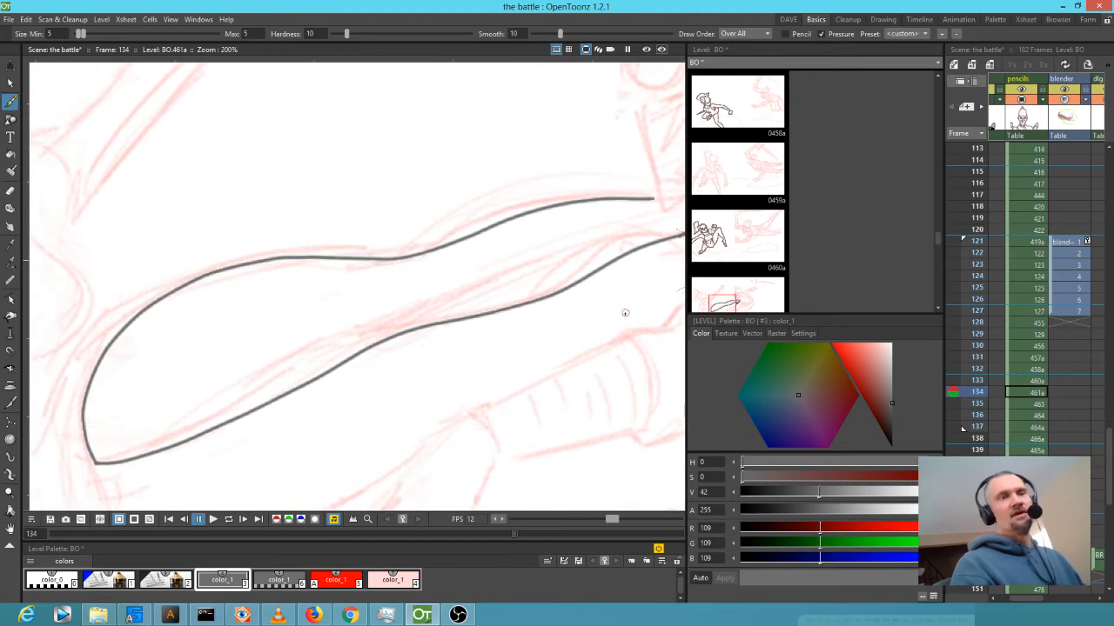
{"action": "left_click_drag", "start_coordinate": [288, 375], "coordinate": [515, 300]}
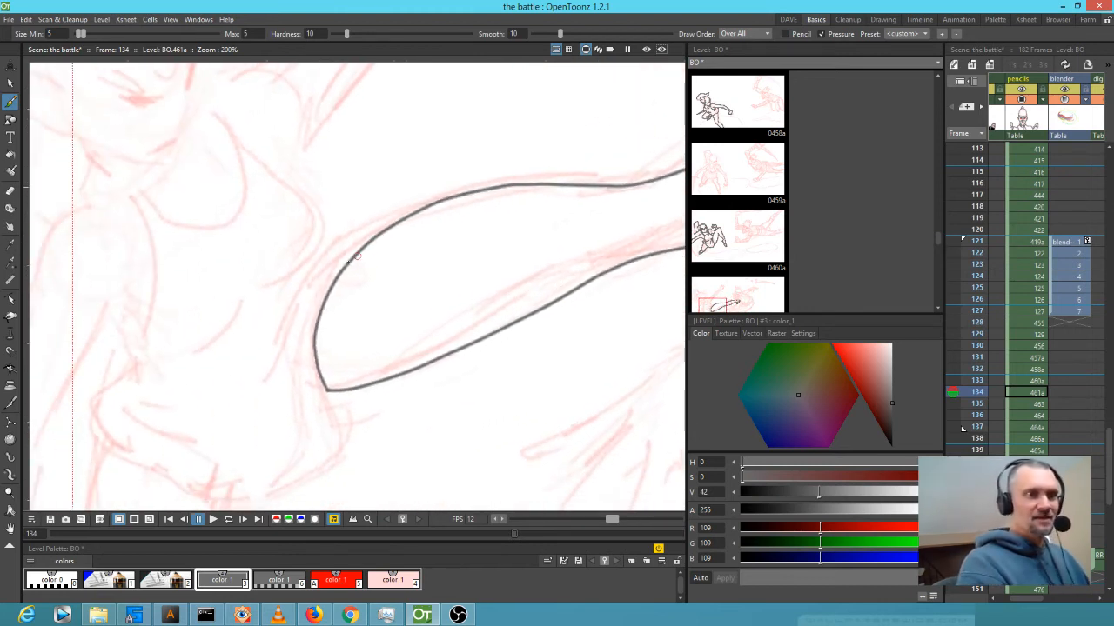
{"action": "mouse_move", "coordinate": [329, 296]}
{"action": "left_mouse_down"}
{"action": "mouse_move", "coordinate": [378, 211]}
{"action": "mouse_move", "coordinate": [374, 236]}
{"action": "mouse_move", "coordinate": [372, 212]}
{"action": "mouse_move", "coordinate": [328, 253]}
{"action": "left_mouse_up"}
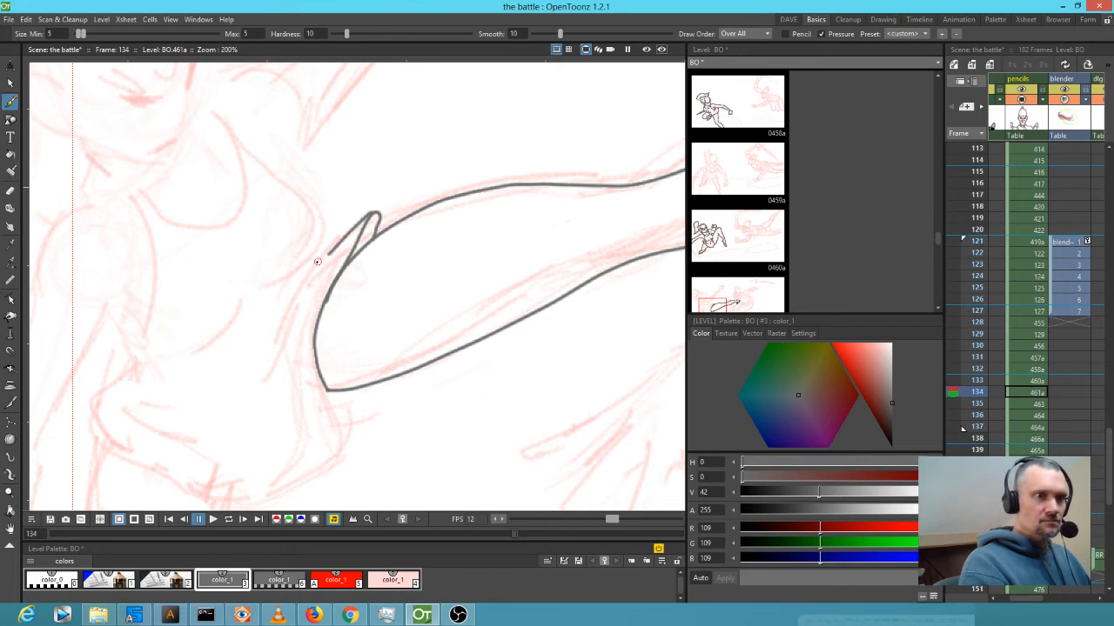
{"action": "mouse_move", "coordinate": [251, 147]}
{"action": "left_mouse_down"}
{"action": "mouse_move", "coordinate": [316, 221]}
{"action": "mouse_move", "coordinate": [317, 248]}
{"action": "mouse_move", "coordinate": [222, 336]}
{"action": "mouse_move", "coordinate": [255, 390]}
{"action": "left_mouse_up"}
{"action": "mouse_move", "coordinate": [300, 309]}
{"action": "left_mouse_down"}
{"action": "mouse_move", "coordinate": [283, 392]}
{"action": "mouse_move", "coordinate": [340, 435]}
{"action": "mouse_move", "coordinate": [441, 302]}
{"action": "mouse_move", "coordinate": [385, 352]}
{"action": "mouse_move", "coordinate": [314, 364]}
{"action": "mouse_move", "coordinate": [223, 316]}
{"action": "mouse_move", "coordinate": [187, 261]}
{"action": "mouse_move", "coordinate": [228, 216]}
{"action": "left_mouse_up"}
Add the remaining skirt fold lines and outline the tucked leg with its rounded shin.
{"action": "mouse_move", "coordinate": [209, 276]}
{"action": "left_mouse_down"}
{"action": "mouse_move", "coordinate": [277, 319]}
{"action": "mouse_move", "coordinate": [309, 324]}
{"action": "mouse_move", "coordinate": [322, 280]}
{"action": "left_mouse_up"}
{"action": "left_click_drag", "start_coordinate": [239, 263], "coordinate": [272, 249]}
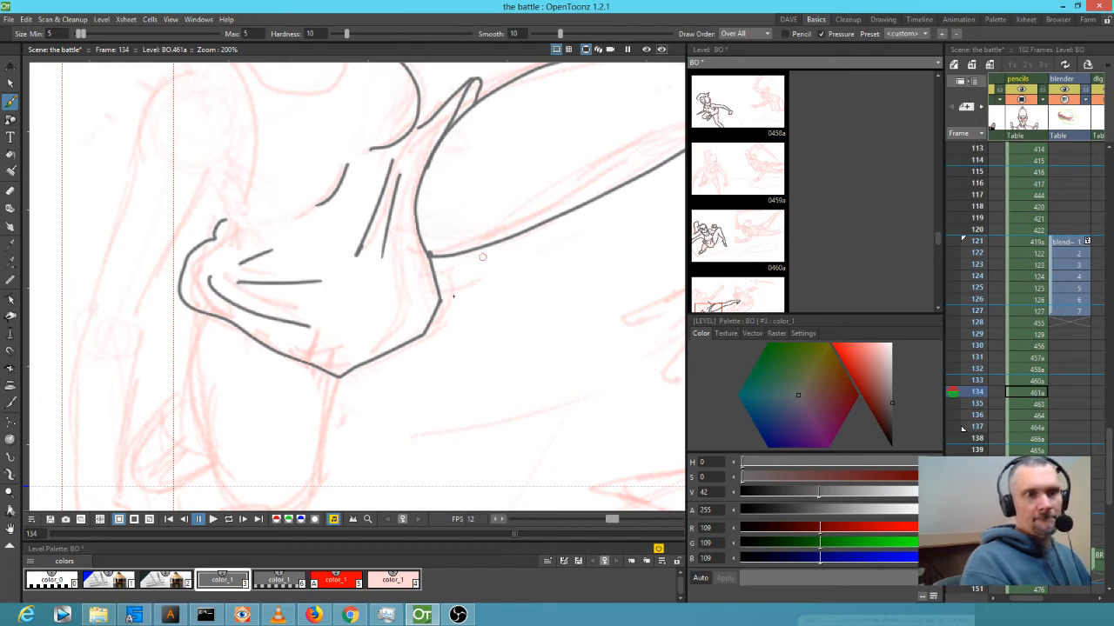
{"action": "left_click_drag", "start_coordinate": [407, 266], "coordinate": [398, 308]}
{"action": "mouse_move", "coordinate": [201, 311]}
{"action": "left_mouse_down"}
{"action": "mouse_move", "coordinate": [199, 394]}
{"action": "mouse_move", "coordinate": [224, 463]}
{"action": "left_mouse_up"}
{"action": "scroll", "coordinate": [233, 487], "scroll_direction": "down", "scroll_amount": 5}
{"action": "mouse_move", "coordinate": [240, 360]}
{"action": "left_mouse_down"}
{"action": "mouse_move", "coordinate": [270, 390]}
{"action": "mouse_move", "coordinate": [323, 385]}
{"action": "mouse_move", "coordinate": [329, 236]}
{"action": "left_mouse_up"}
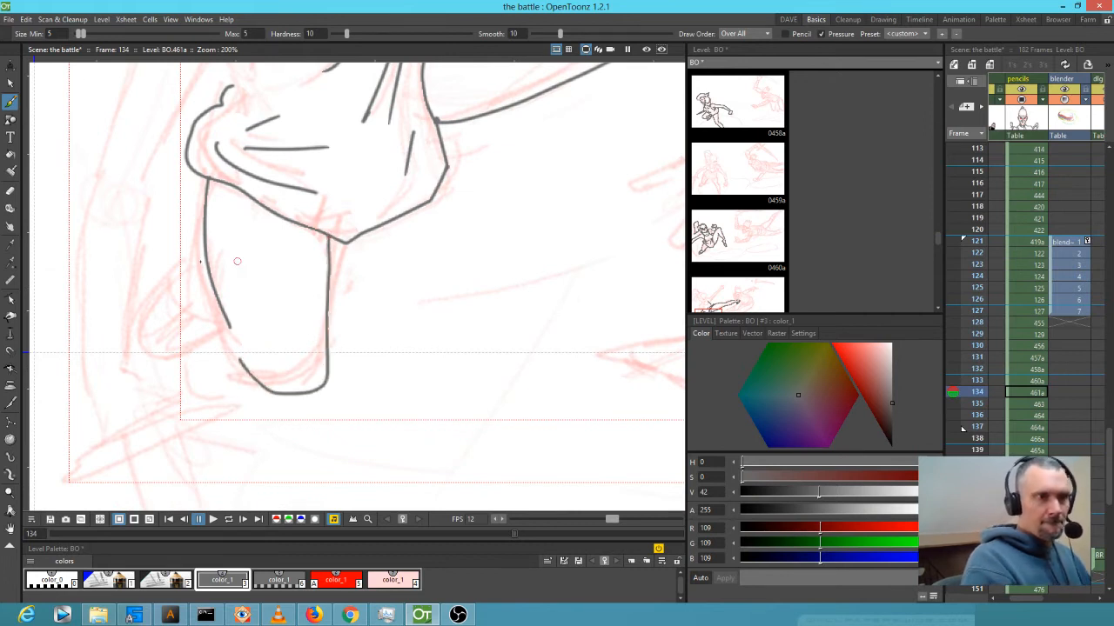
{"action": "mouse_move", "coordinate": [205, 250]}
{"action": "left_mouse_down"}
{"action": "mouse_move", "coordinate": [146, 357]}
{"action": "mouse_move", "coordinate": [230, 326]}
{"action": "mouse_move", "coordinate": [242, 362]}
{"action": "left_mouse_up"}
{"action": "mouse_move", "coordinate": [167, 292]}
{"action": "left_mouse_down"}
{"action": "mouse_move", "coordinate": [172, 322]}
{"action": "mouse_move", "coordinate": [219, 332]}
{"action": "left_mouse_up"}
Ink the back outline up to the neck, the torso's front edge and the shoulder.
{"action": "left_click_drag", "start_coordinate": [332, 313], "coordinate": [414, 314]}
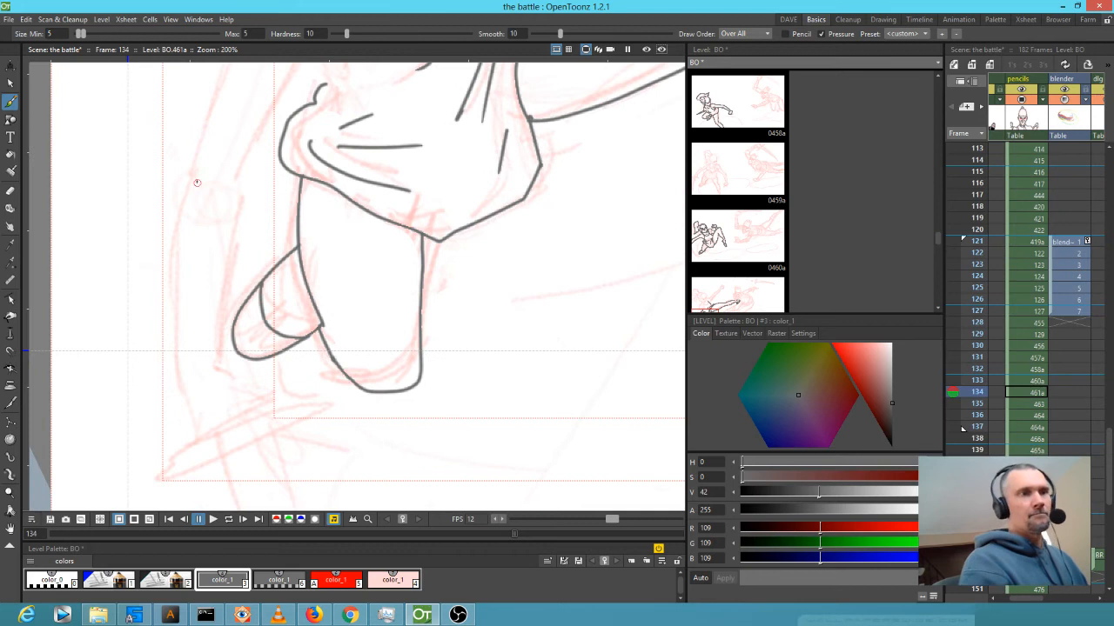
{"action": "mouse_move", "coordinate": [193, 170]}
{"action": "left_mouse_down"}
{"action": "mouse_move", "coordinate": [179, 296]}
{"action": "mouse_move", "coordinate": [181, 381]}
{"action": "mouse_move", "coordinate": [201, 433]}
{"action": "left_mouse_up"}
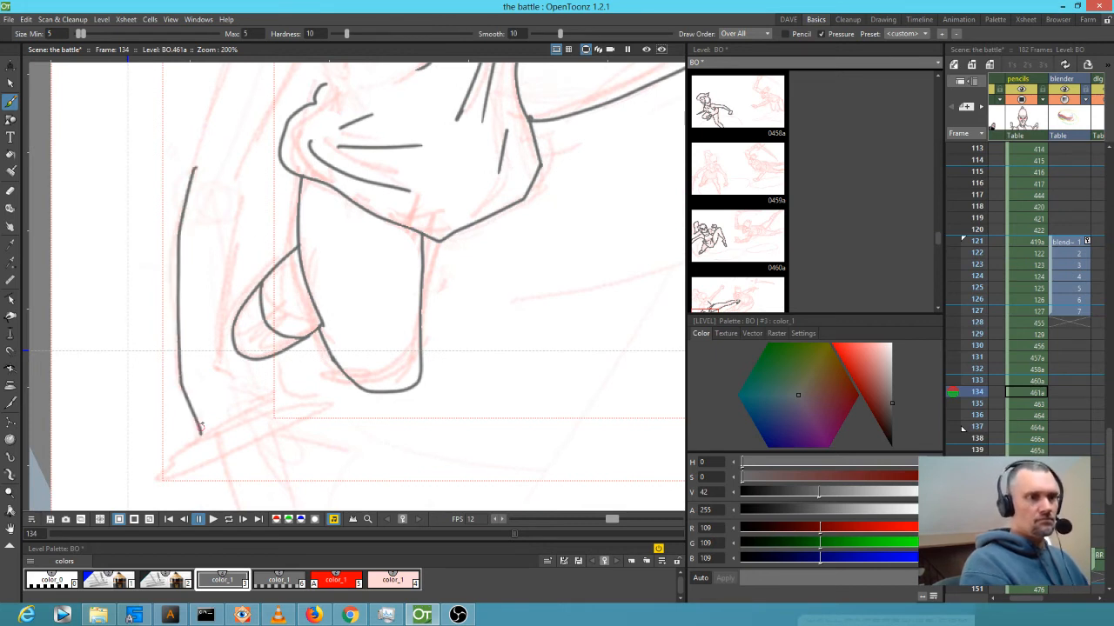
{"action": "mouse_move", "coordinate": [226, 366]}
{"action": "left_mouse_down"}
{"action": "mouse_move", "coordinate": [265, 375]}
{"action": "mouse_move", "coordinate": [284, 397]}
{"action": "mouse_move", "coordinate": [224, 421]}
{"action": "left_mouse_up"}
{"action": "mouse_move", "coordinate": [224, 366]}
{"action": "left_mouse_down"}
{"action": "mouse_move", "coordinate": [226, 326]}
{"action": "mouse_move", "coordinate": [220, 348]}
{"action": "mouse_move", "coordinate": [243, 180]}
{"action": "mouse_move", "coordinate": [277, 172]}
{"action": "mouse_move", "coordinate": [172, 420]}
{"action": "left_mouse_up"}
{"action": "left_click_drag", "start_coordinate": [143, 303], "coordinate": [158, 210]}
{"action": "left_click_drag", "start_coordinate": [184, 174], "coordinate": [212, 135]}
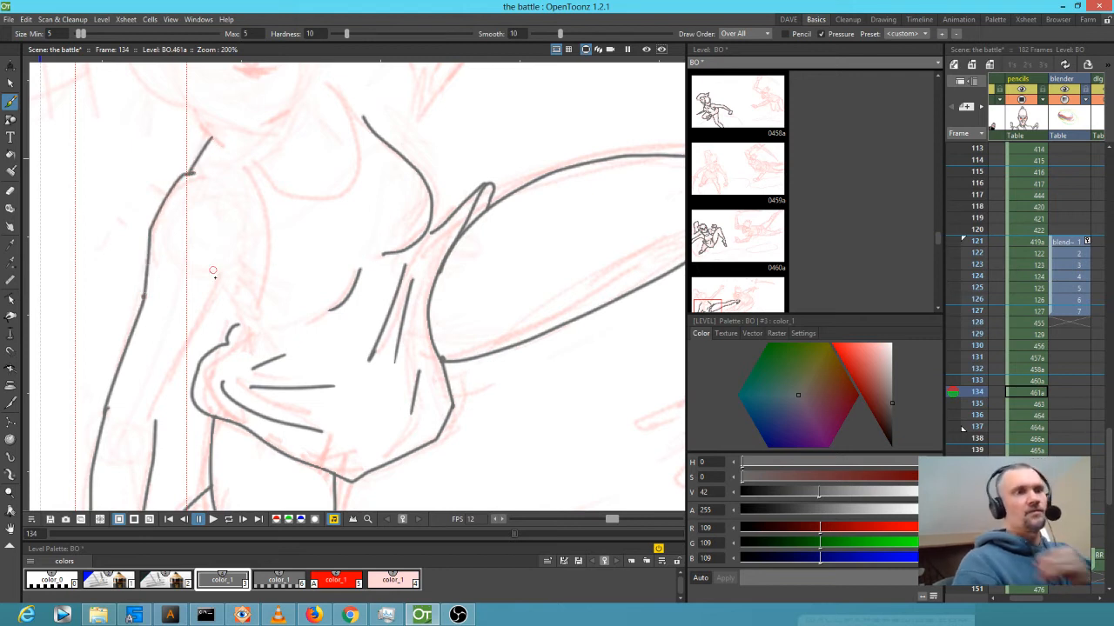
{"action": "left_click_drag", "start_coordinate": [157, 423], "coordinate": [227, 247]}
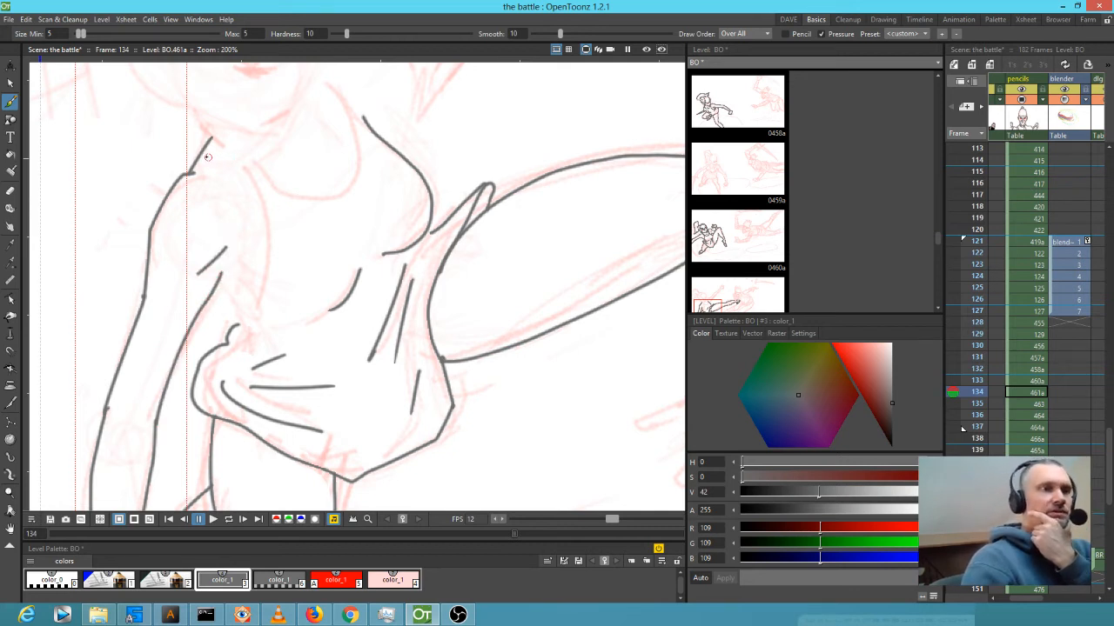
{"action": "mouse_move", "coordinate": [241, 172]}
{"action": "left_mouse_down"}
{"action": "mouse_move", "coordinate": [260, 193]}
{"action": "mouse_move", "coordinate": [268, 253]}
{"action": "mouse_move", "coordinate": [247, 315]}
{"action": "mouse_move", "coordinate": [220, 274]}
{"action": "mouse_move", "coordinate": [237, 326]}
{"action": "left_mouse_up"}
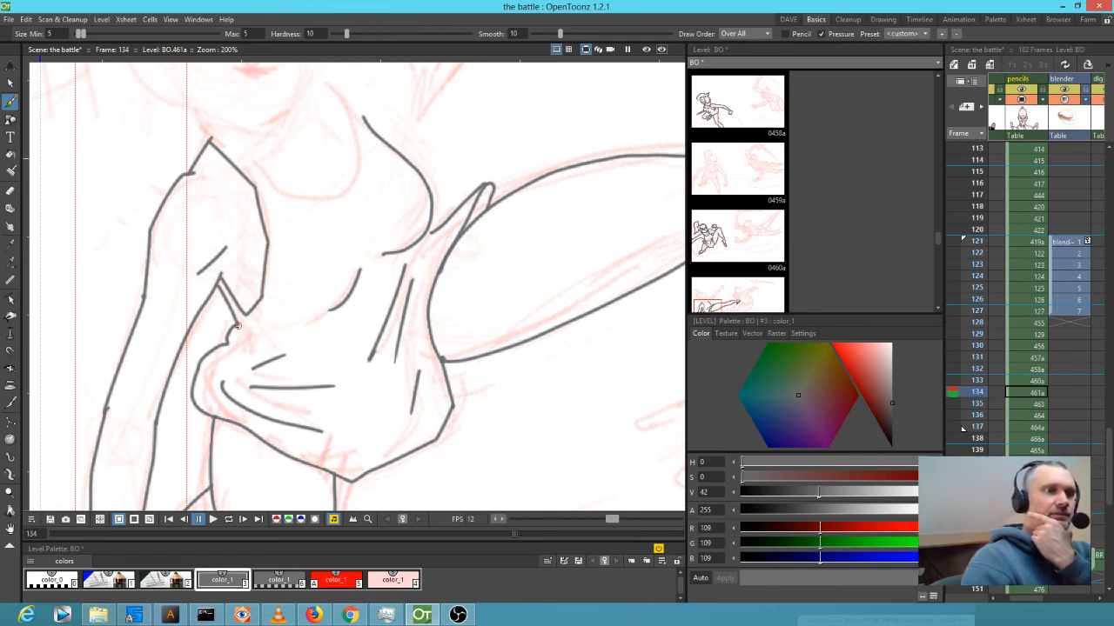
{"action": "left_click_drag", "start_coordinate": [356, 284], "coordinate": [269, 423]}
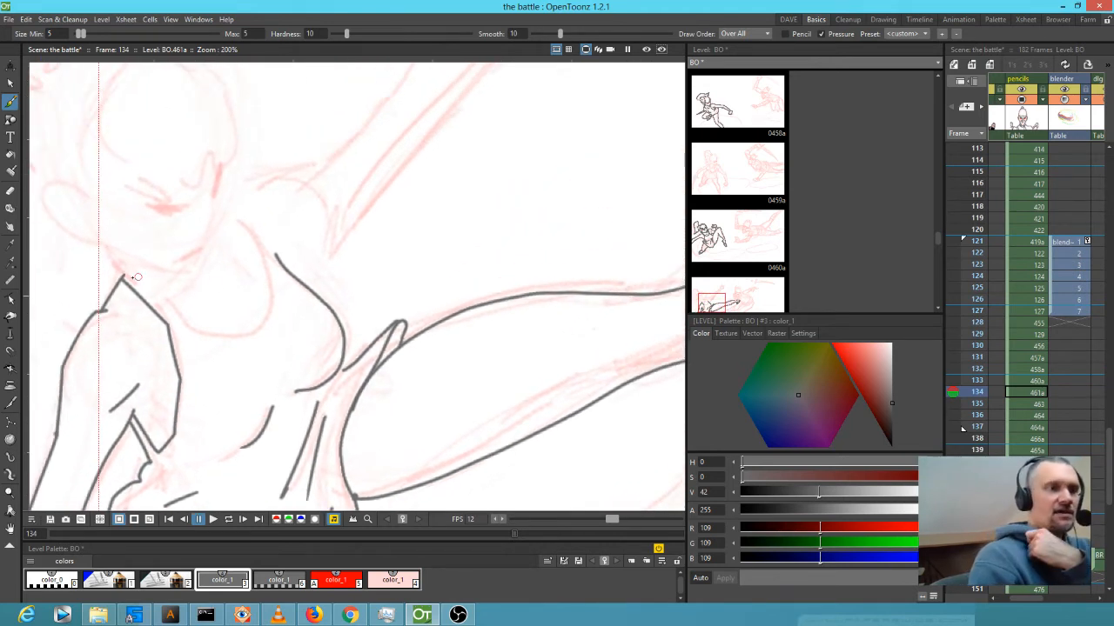
Ink the raised arm's upper and lower edges from the shoulder toward the hand.
{"action": "mouse_move", "coordinate": [124, 274]}
{"action": "left_mouse_down"}
{"action": "mouse_move", "coordinate": [172, 314]}
{"action": "mouse_move", "coordinate": [230, 339]}
{"action": "mouse_move", "coordinate": [263, 332]}
{"action": "mouse_move", "coordinate": [276, 304]}
{"action": "mouse_move", "coordinate": [263, 251]}
{"action": "mouse_move", "coordinate": [218, 210]}
{"action": "mouse_move", "coordinate": [240, 214]}
{"action": "mouse_move", "coordinate": [283, 261]}
{"action": "left_mouse_up"}
{"action": "left_click_drag", "start_coordinate": [452, 298], "coordinate": [376, 398]}
{"action": "mouse_move", "coordinate": [149, 333]}
{"action": "left_mouse_down"}
{"action": "mouse_move", "coordinate": [234, 298]}
{"action": "mouse_move", "coordinate": [318, 218]}
{"action": "mouse_move", "coordinate": [337, 180]}
{"action": "mouse_move", "coordinate": [492, 81]}
{"action": "left_mouse_up"}
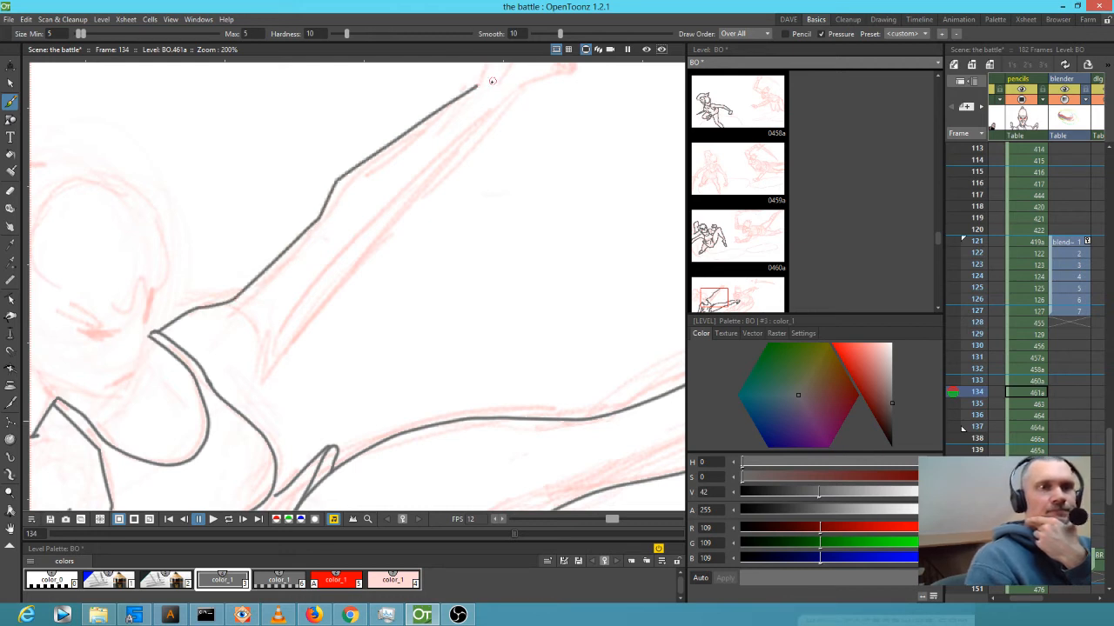
{"action": "mouse_move", "coordinate": [233, 405]}
{"action": "left_mouse_down"}
{"action": "mouse_move", "coordinate": [246, 365]}
{"action": "mouse_move", "coordinate": [491, 104]}
{"action": "mouse_move", "coordinate": [398, 263]}
{"action": "mouse_move", "coordinate": [364, 269]}
{"action": "left_mouse_up"}
{"action": "mouse_move", "coordinate": [331, 307]}
{"action": "left_mouse_down"}
{"action": "mouse_move", "coordinate": [355, 231]}
{"action": "mouse_move", "coordinate": [423, 213]}
{"action": "mouse_move", "coordinate": [440, 227]}
{"action": "mouse_move", "coordinate": [435, 290]}
{"action": "mouse_move", "coordinate": [383, 318]}
{"action": "mouse_move", "coordinate": [361, 313]}
{"action": "left_mouse_up"}
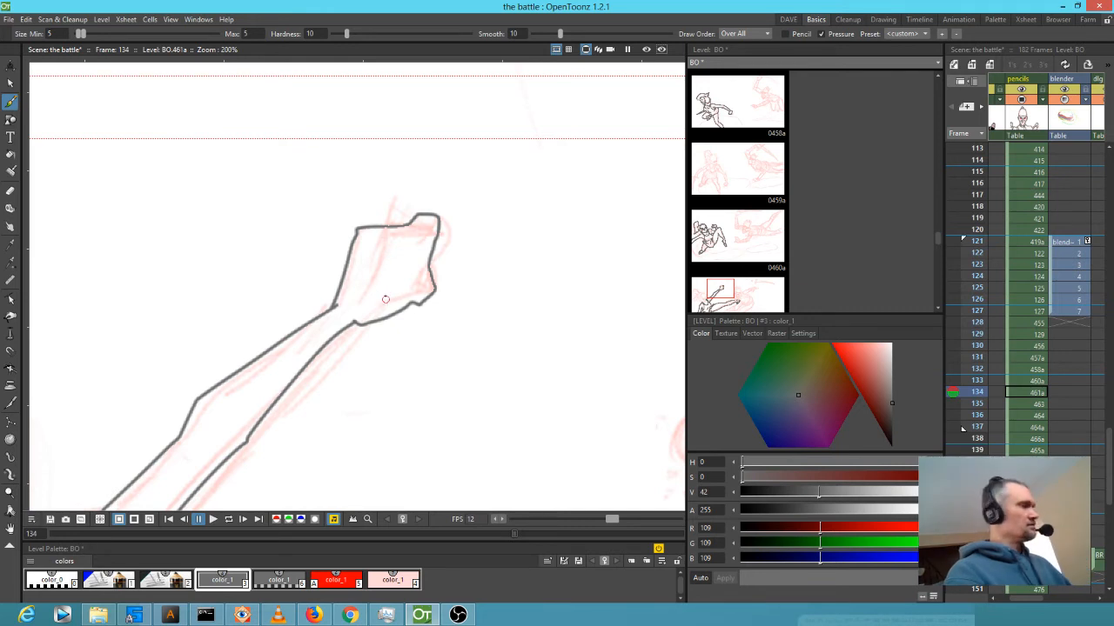
Erase the stray line beneath the hand and zoom to fit the camera frame.
{"action": "key", "text": "a"}
{"action": "mouse_move", "coordinate": [373, 304]}
{"action": "left_mouse_down"}
{"action": "mouse_move", "coordinate": [389, 320]}
{"action": "mouse_move", "coordinate": [621, 217]}
{"action": "left_mouse_up"}
{"action": "key", "text": "b"}
{"action": "key", "text": "alt+9"}
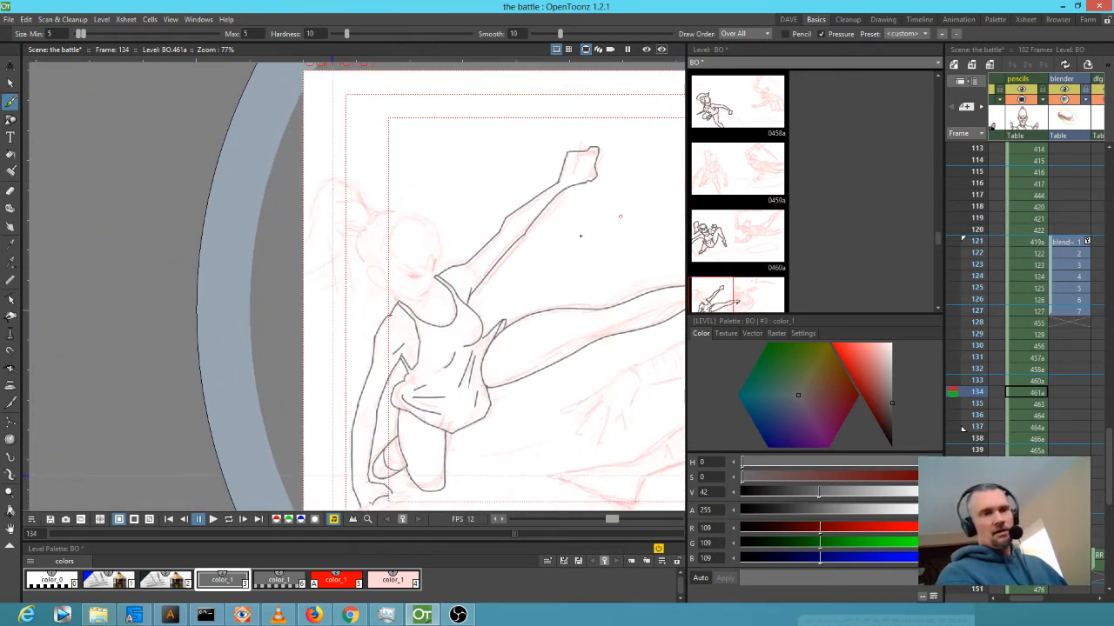
Ink the sword grip under the figure's hand.
{"action": "left_click_drag", "start_coordinate": [576, 296], "coordinate": [565, 158]}
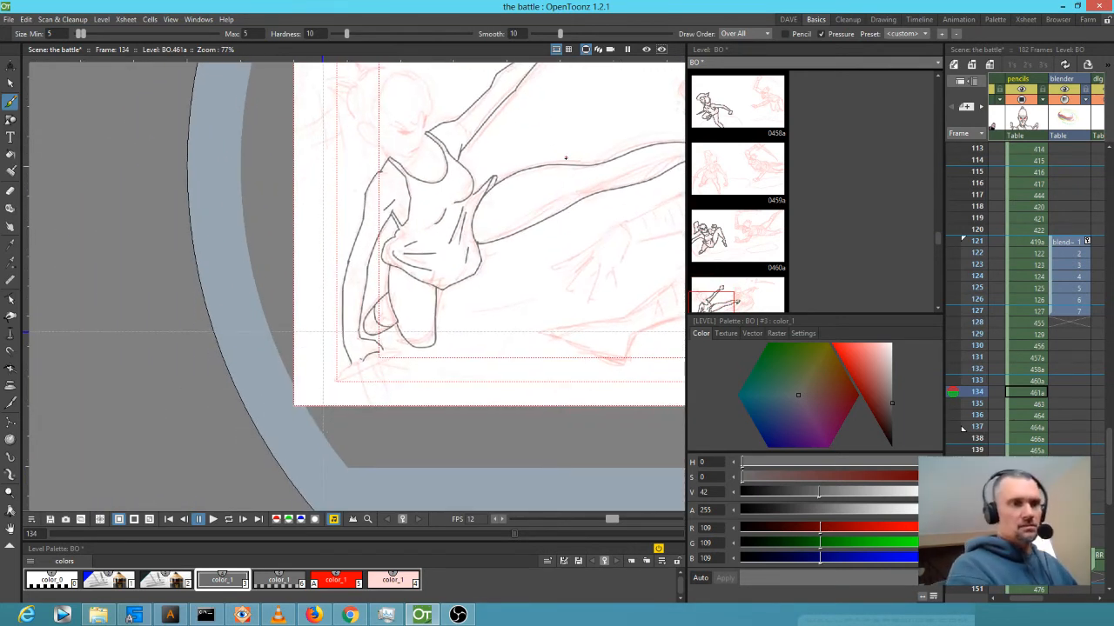
{"action": "scroll", "coordinate": [391, 382], "scroll_direction": "up", "scroll_amount": 4}
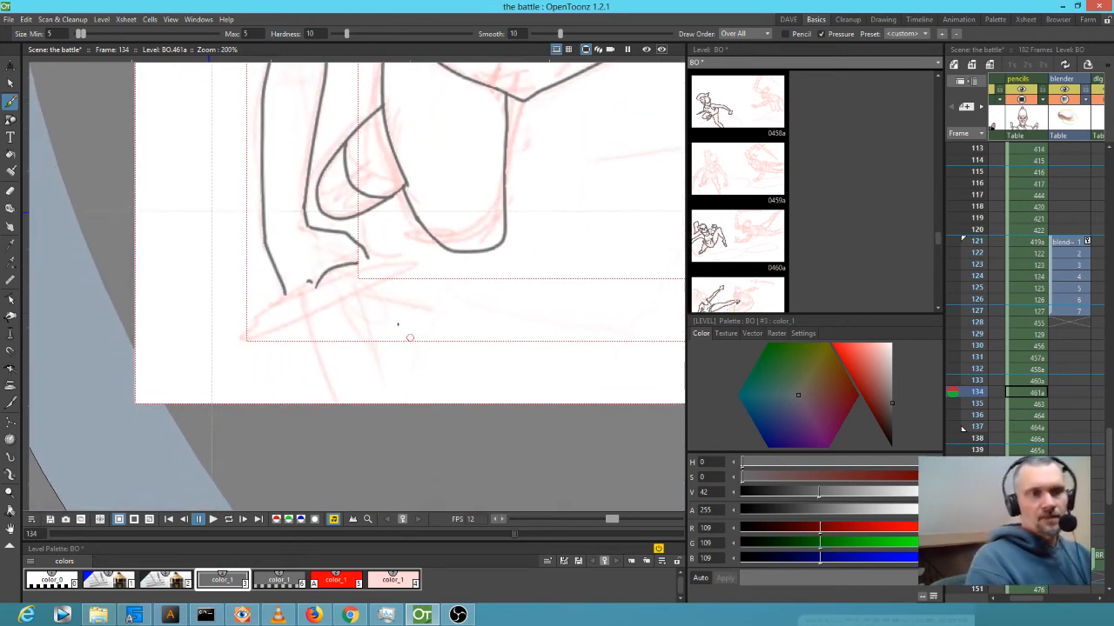
{"action": "key", "text": "e"}
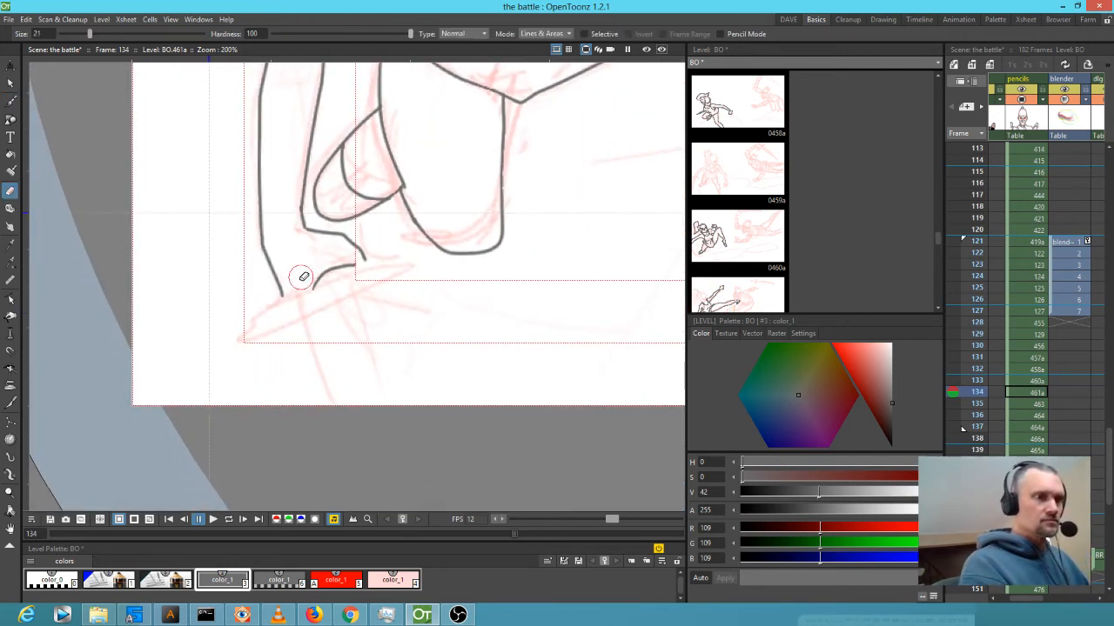
{"action": "scroll", "coordinate": [323, 270], "scroll_direction": "down", "scroll_amount": 2}
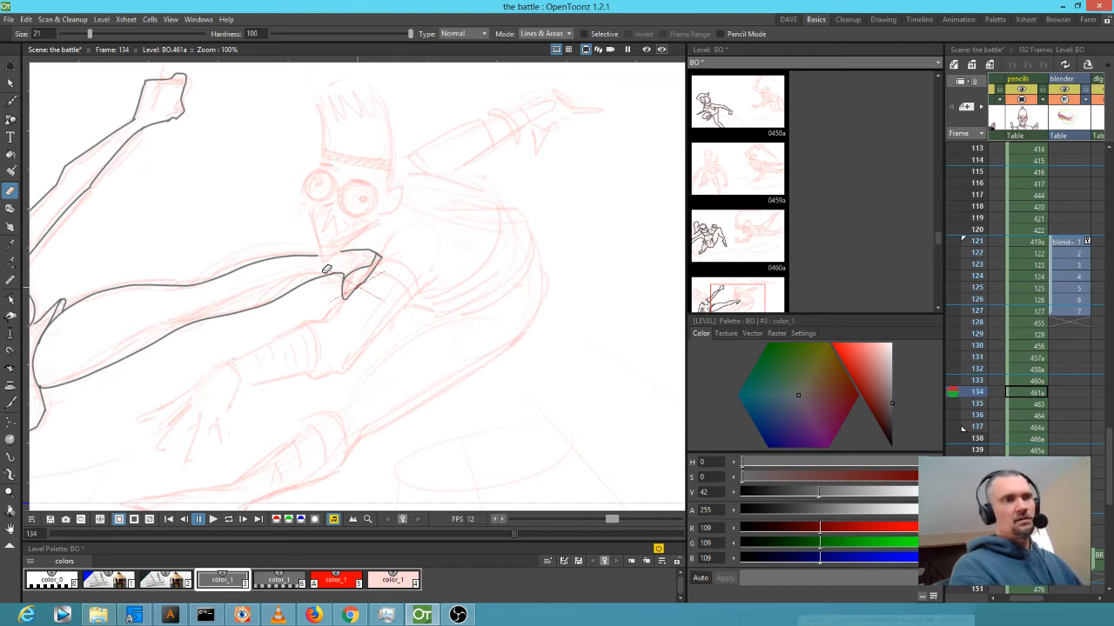
{"action": "scroll", "coordinate": [496, 232], "scroll_direction": "down", "scroll_amount": 2}
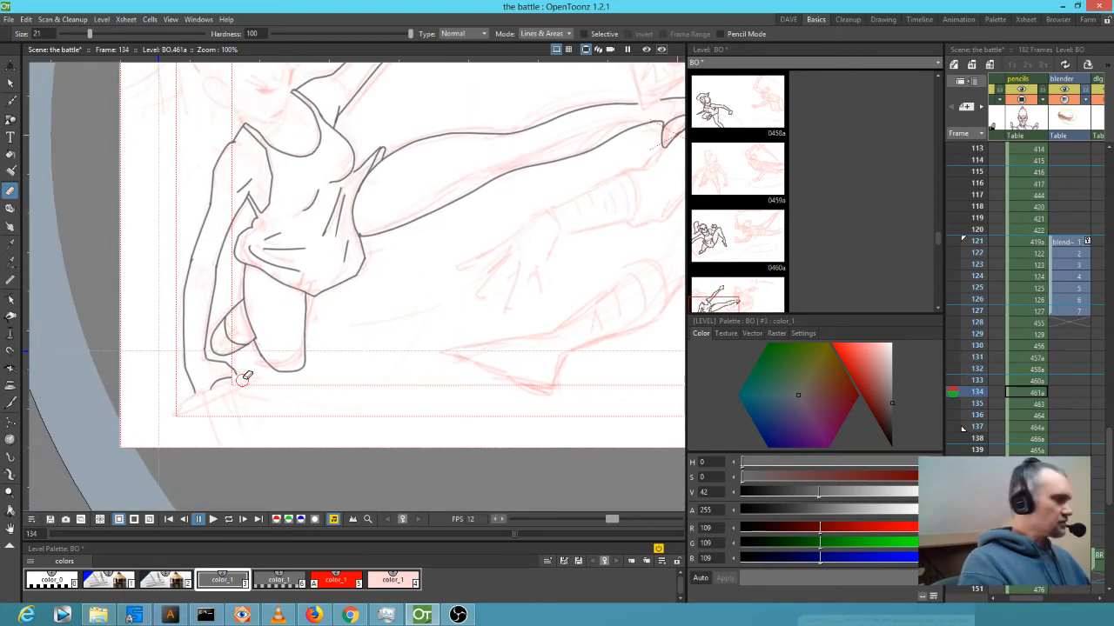
{"action": "key", "text": "b"}
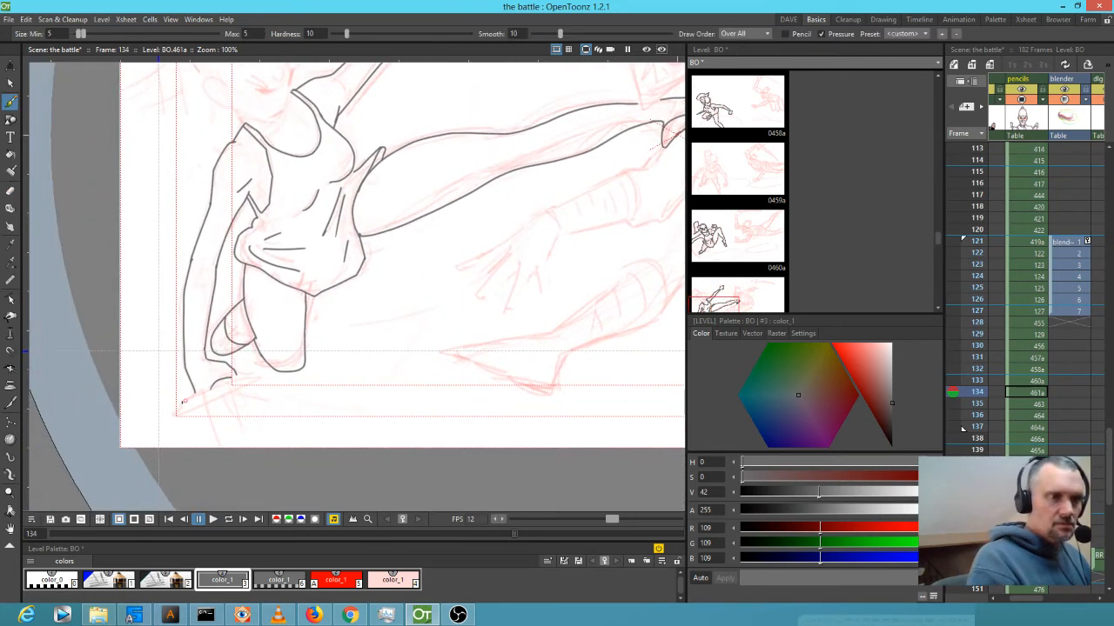
{"action": "left_click_drag", "start_coordinate": [180, 401], "coordinate": [214, 384]}
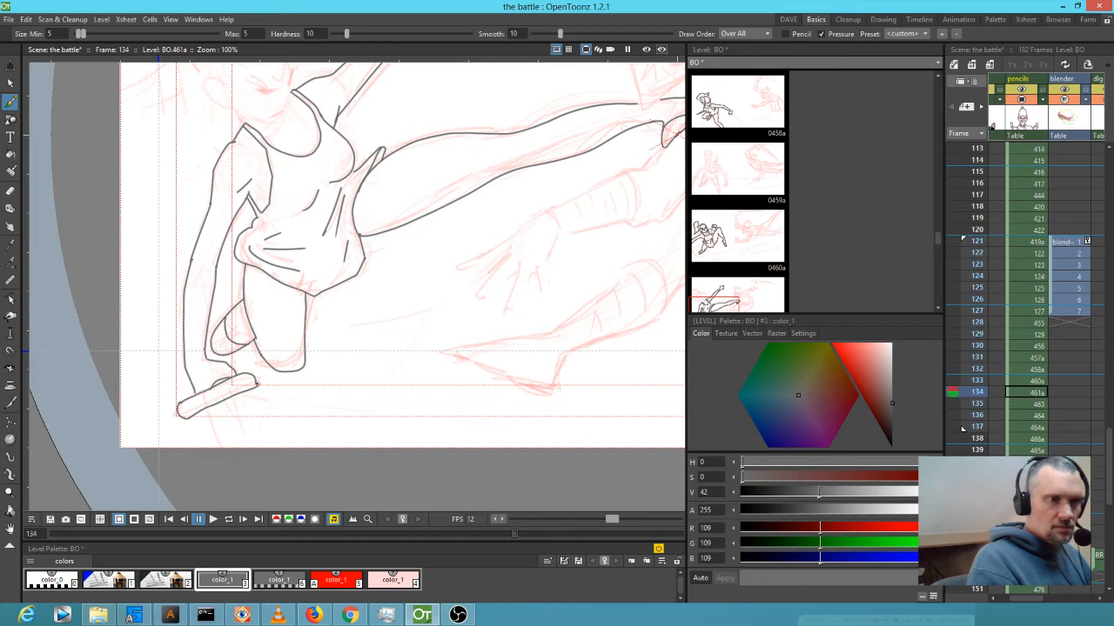
{"action": "key", "text": "a"}
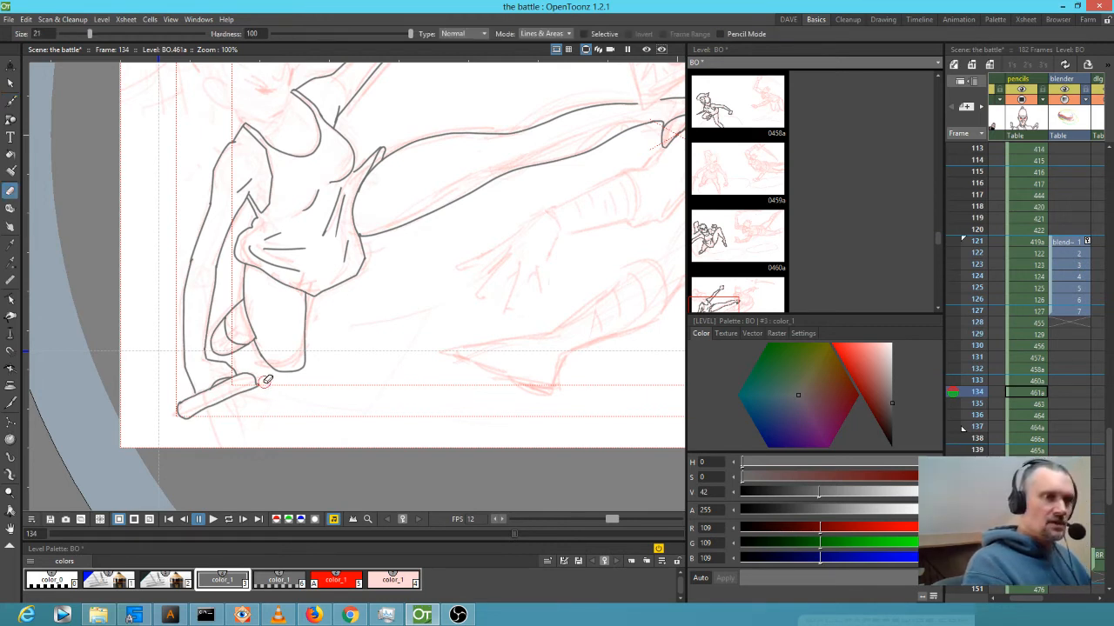
{"action": "key", "text": "b"}
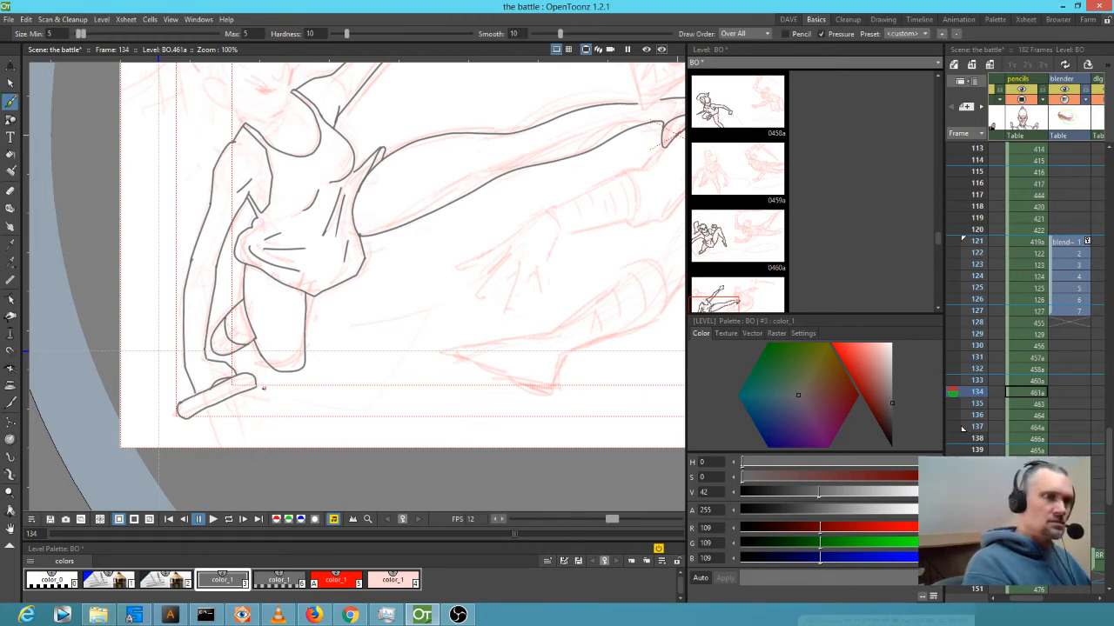
Trim the grip's lower outline and ink the sword blade running down from it.
{"action": "scroll", "coordinate": [255, 388], "scroll_direction": "up", "scroll_amount": 3}
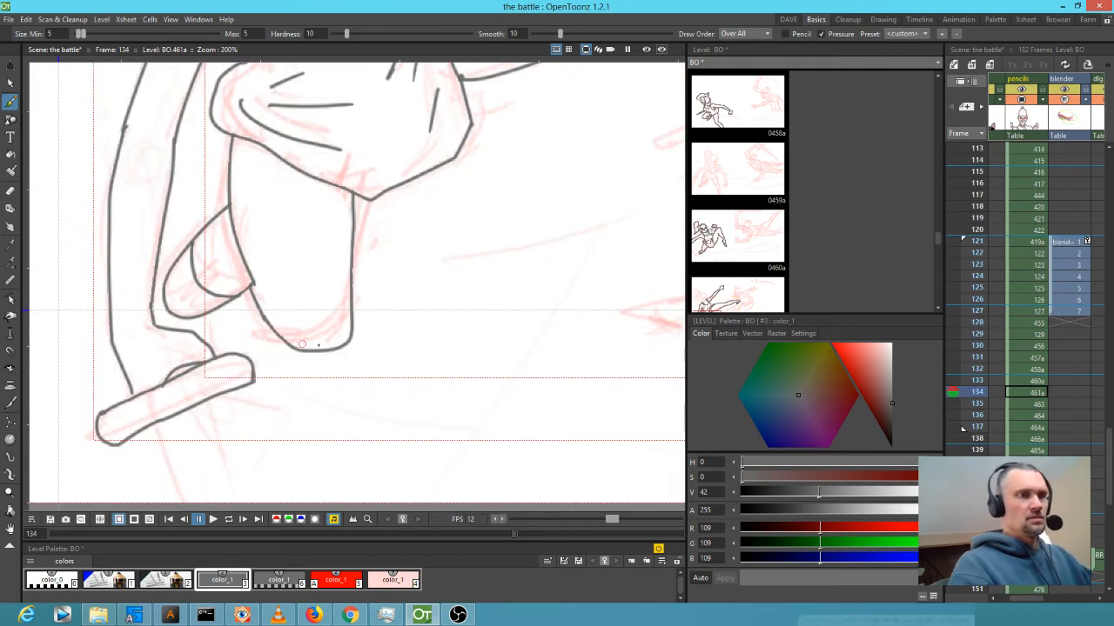
{"action": "left_click_drag", "start_coordinate": [339, 396], "coordinate": [357, 338]}
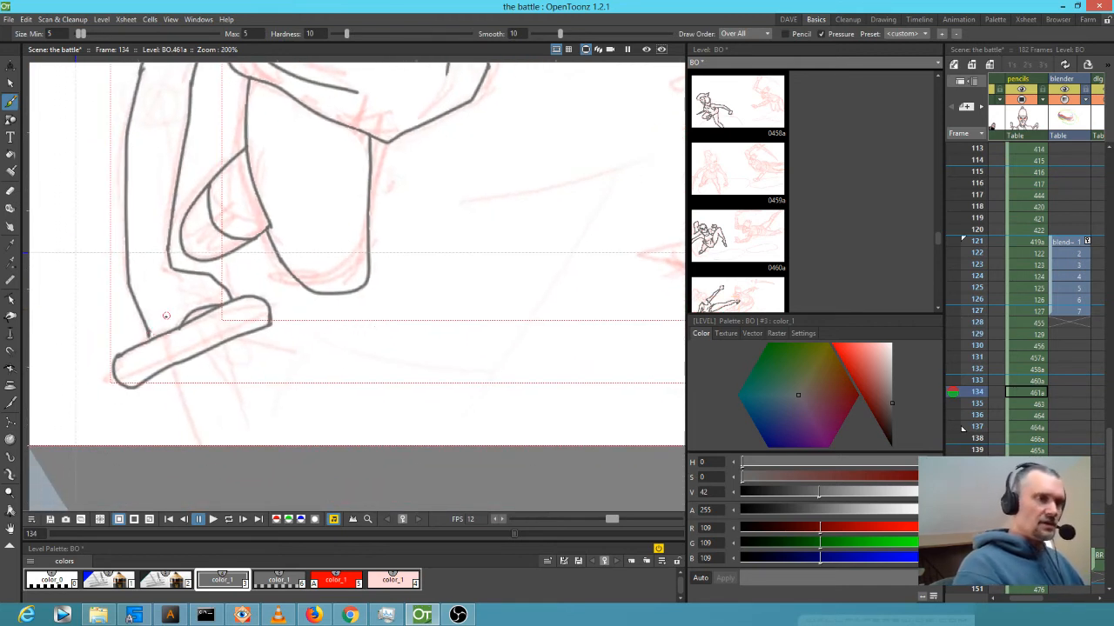
{"action": "key", "text": "e"}
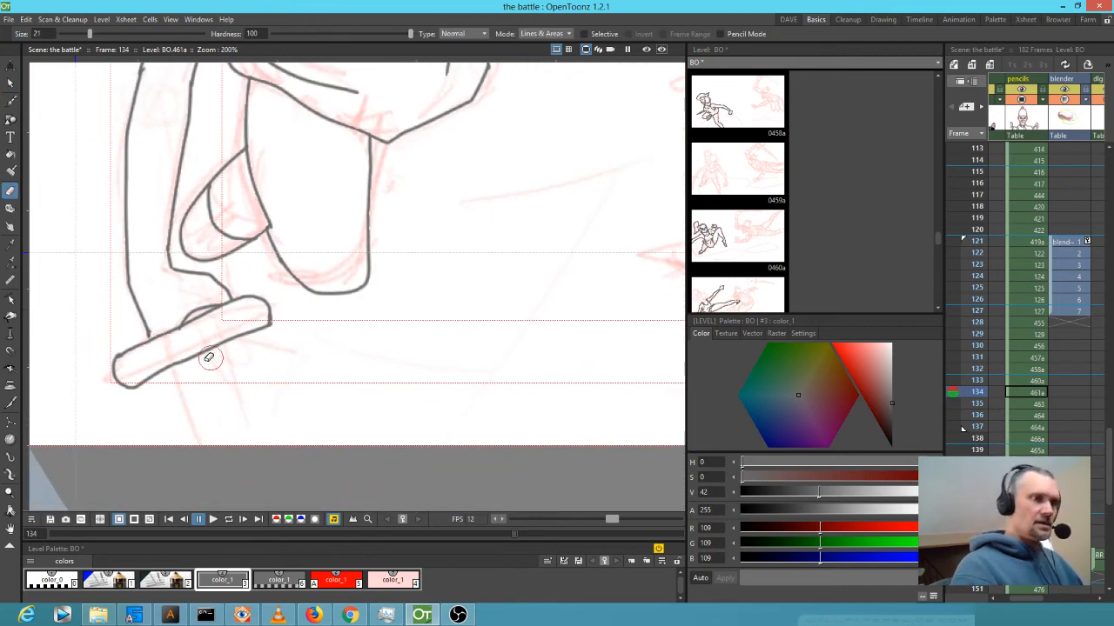
{"action": "left_click_drag", "start_coordinate": [186, 353], "coordinate": [209, 366]}
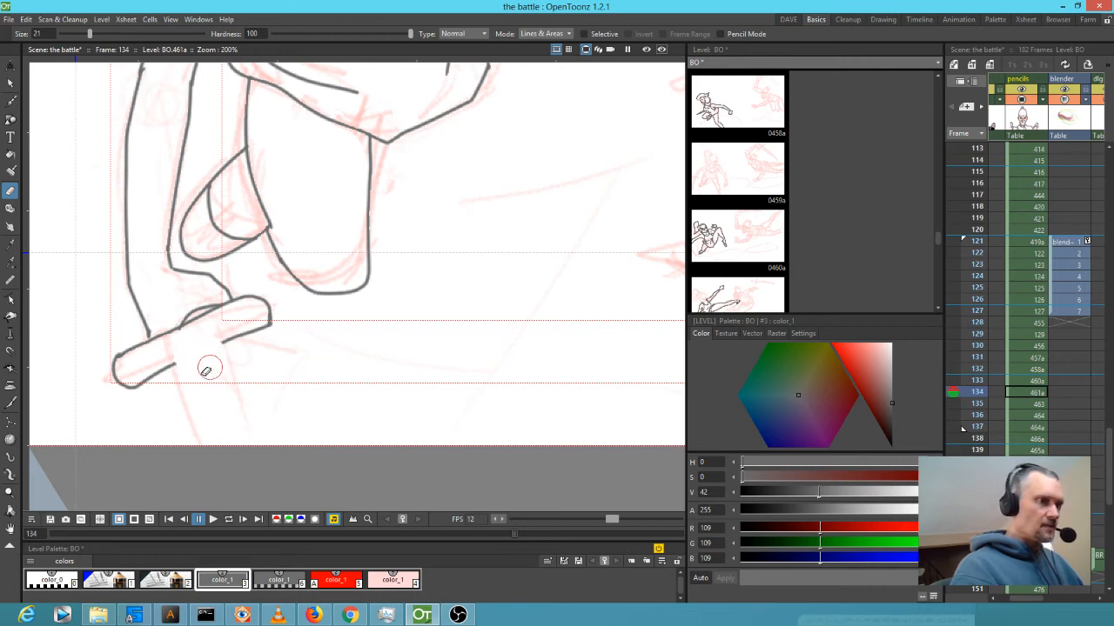
{"action": "key", "text": "b"}
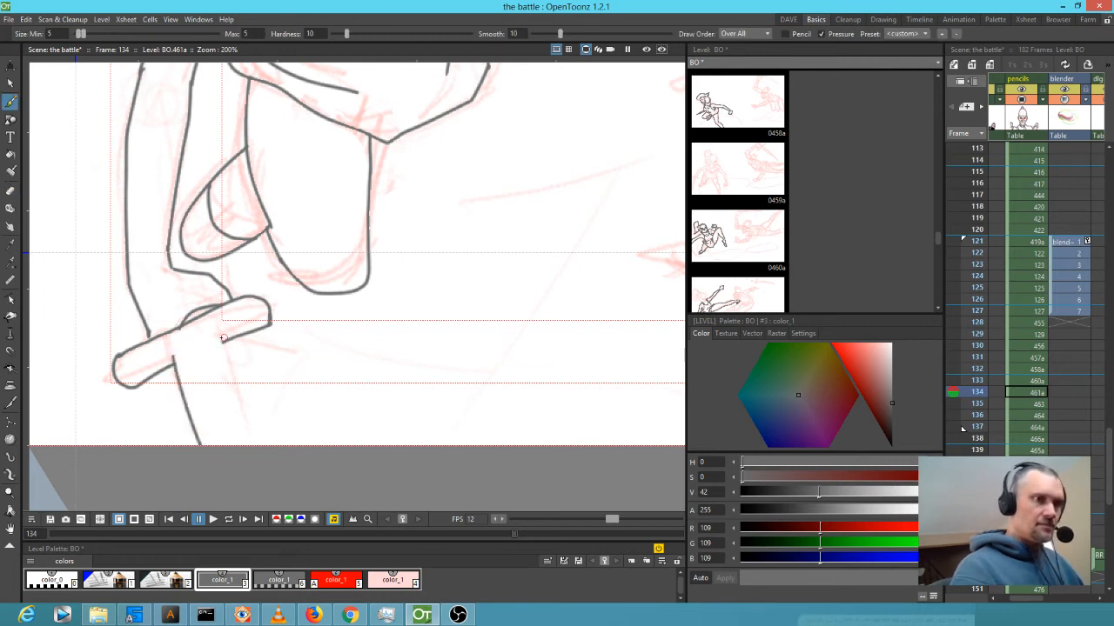
{"action": "left_click_drag", "start_coordinate": [263, 445], "coordinate": [221, 343]}
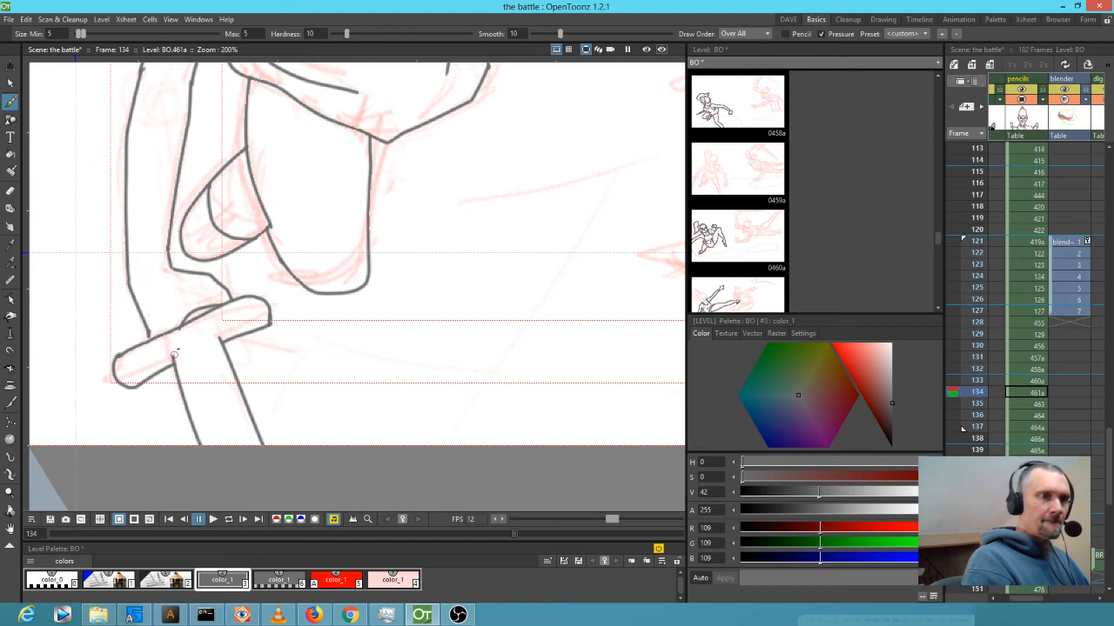
{"action": "left_click_drag", "start_coordinate": [385, 253], "coordinate": [288, 421]}
{"action": "scroll", "coordinate": [288, 421], "scroll_direction": "down", "scroll_amount": 2}
{"action": "scroll", "coordinate": [424, 369], "scroll_direction": "down", "scroll_amount": 2}
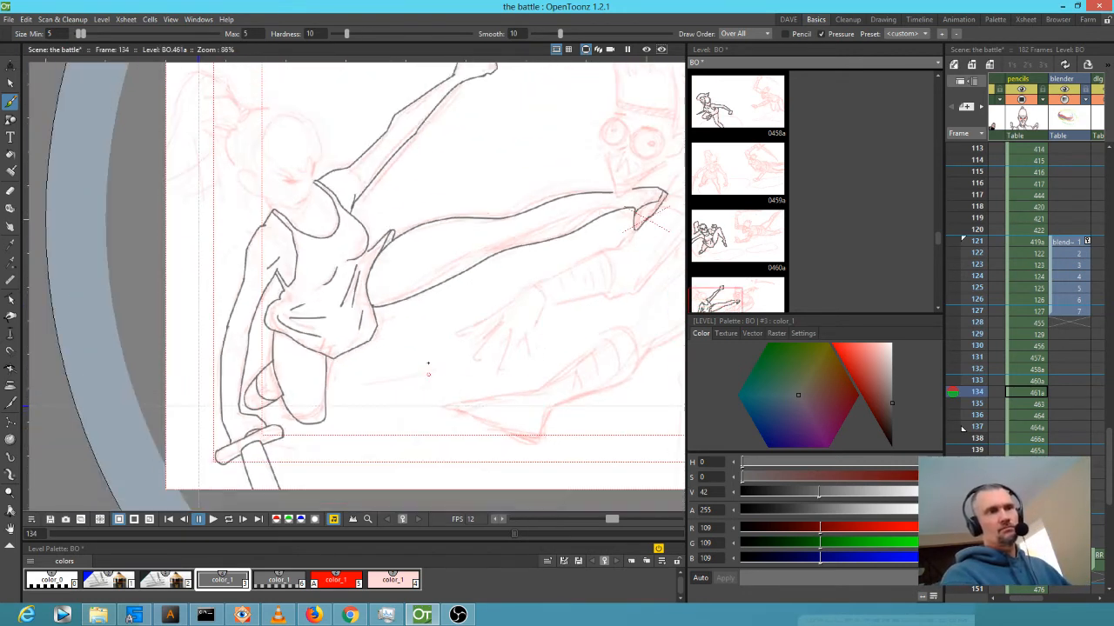
{"action": "scroll", "coordinate": [424, 353], "scroll_direction": "up", "scroll_amount": 4}
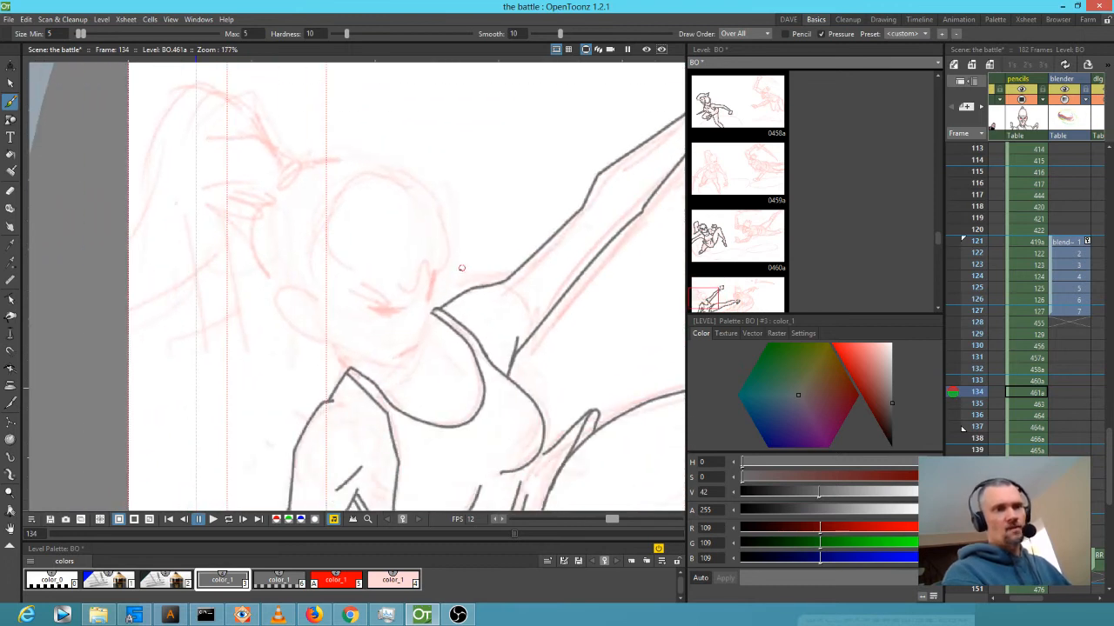
Ink the head outline, chin, ear, bangs, face side and left hair strands.
{"action": "mouse_move", "coordinate": [435, 281]}
{"action": "left_mouse_down"}
{"action": "mouse_move", "coordinate": [406, 308]}
{"action": "mouse_move", "coordinate": [370, 308]}
{"action": "mouse_move", "coordinate": [430, 306]}
{"action": "mouse_move", "coordinate": [411, 366]}
{"action": "mouse_move", "coordinate": [330, 344]}
{"action": "left_mouse_up"}
{"action": "mouse_move", "coordinate": [313, 302]}
{"action": "left_mouse_down"}
{"action": "mouse_move", "coordinate": [291, 306]}
{"action": "mouse_move", "coordinate": [325, 335]}
{"action": "mouse_move", "coordinate": [313, 322]}
{"action": "left_mouse_up"}
{"action": "mouse_move", "coordinate": [300, 170]}
{"action": "left_mouse_down"}
{"action": "mouse_move", "coordinate": [347, 161]}
{"action": "mouse_move", "coordinate": [420, 178]}
{"action": "mouse_move", "coordinate": [445, 252]}
{"action": "mouse_move", "coordinate": [433, 279]}
{"action": "mouse_move", "coordinate": [399, 298]}
{"action": "mouse_move", "coordinate": [329, 259]}
{"action": "mouse_move", "coordinate": [335, 214]}
{"action": "mouse_move", "coordinate": [346, 186]}
{"action": "mouse_move", "coordinate": [389, 207]}
{"action": "mouse_move", "coordinate": [382, 181]}
{"action": "mouse_move", "coordinate": [424, 219]}
{"action": "left_mouse_up"}
{"action": "mouse_move", "coordinate": [372, 291]}
{"action": "left_mouse_down"}
{"action": "mouse_move", "coordinate": [364, 251]}
{"action": "mouse_move", "coordinate": [401, 279]}
{"action": "left_mouse_up"}
{"action": "left_click", "coordinate": [334, 249]}
{"action": "left_click_drag", "start_coordinate": [327, 245], "coordinate": [324, 289]}
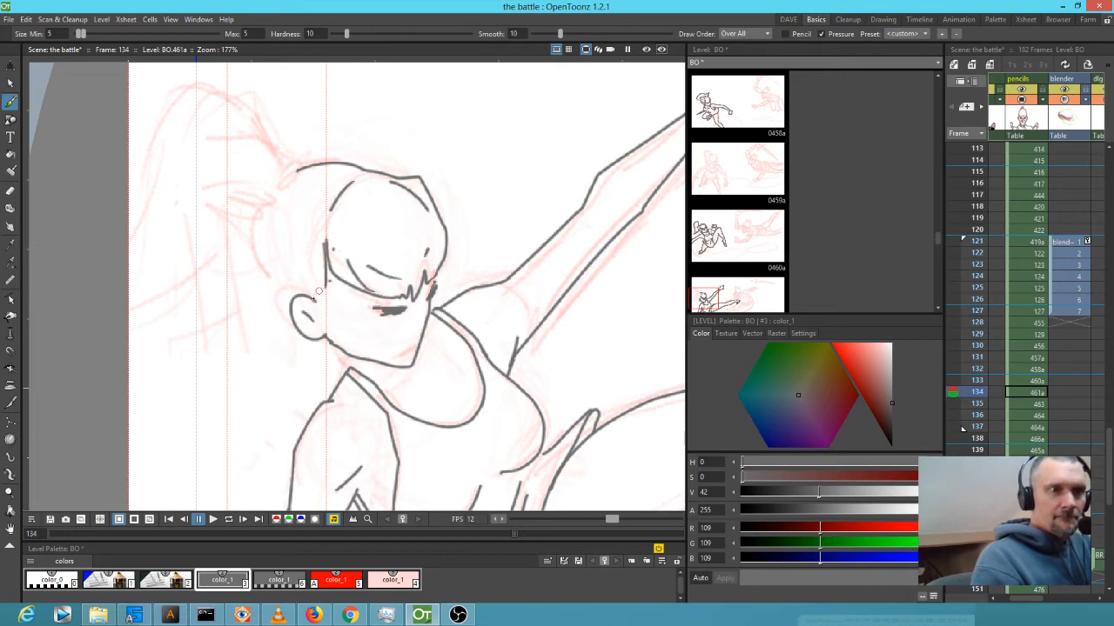
{"action": "mouse_move", "coordinate": [262, 202]}
{"action": "left_mouse_down"}
{"action": "mouse_move", "coordinate": [258, 247]}
{"action": "mouse_move", "coordinate": [294, 311]}
{"action": "left_mouse_up"}
{"action": "mouse_move", "coordinate": [271, 254]}
{"action": "left_mouse_down"}
{"action": "mouse_move", "coordinate": [295, 281]}
{"action": "mouse_move", "coordinate": [310, 259]}
{"action": "left_mouse_up"}
{"action": "mouse_move", "coordinate": [334, 174]}
{"action": "left_mouse_down"}
{"action": "mouse_move", "coordinate": [297, 185]}
{"action": "mouse_move", "coordinate": [284, 171]}
{"action": "mouse_move", "coordinate": [257, 198]}
{"action": "mouse_move", "coordinate": [315, 164]}
{"action": "mouse_move", "coordinate": [290, 170]}
{"action": "mouse_move", "coordinate": [258, 107]}
{"action": "mouse_move", "coordinate": [234, 94]}
{"action": "mouse_move", "coordinate": [200, 88]}
{"action": "mouse_move", "coordinate": [167, 111]}
{"action": "left_mouse_up"}
Ink the long ponytail's edges and the short strands beside it.
{"action": "left_click_drag", "start_coordinate": [253, 215], "coordinate": [365, 228]}
{"action": "left_click_drag", "start_coordinate": [277, 117], "coordinate": [237, 228]}
{"action": "mouse_move", "coordinate": [220, 363]}
{"action": "left_mouse_down"}
{"action": "mouse_move", "coordinate": [324, 301]}
{"action": "mouse_move", "coordinate": [384, 213]}
{"action": "mouse_move", "coordinate": [324, 211]}
{"action": "mouse_move", "coordinate": [315, 239]}
{"action": "left_mouse_up"}
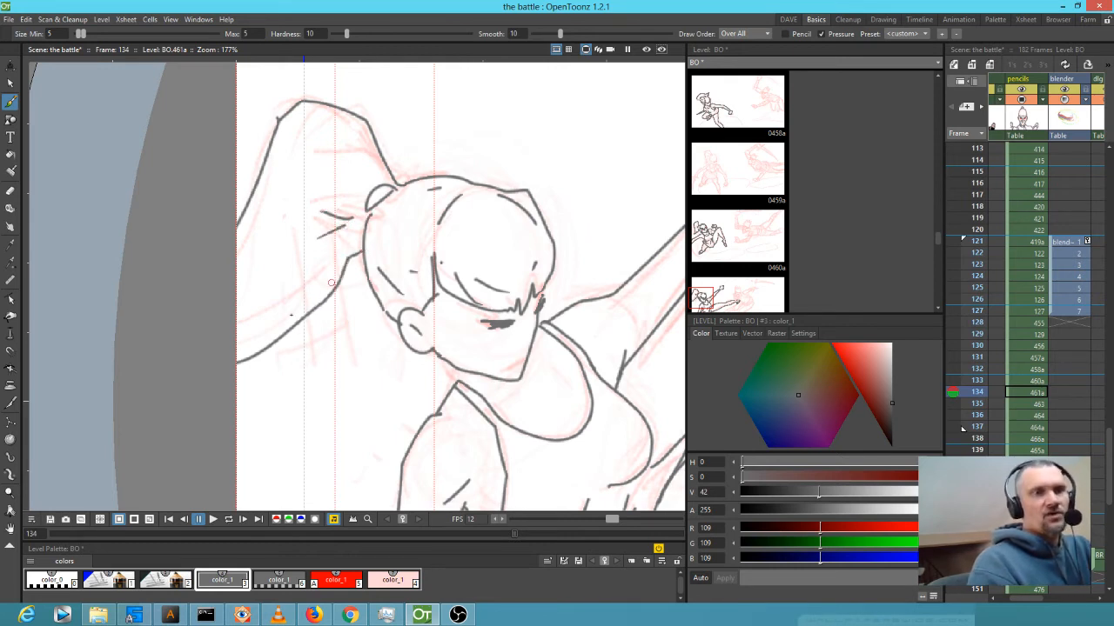
{"action": "left_click_drag", "start_coordinate": [275, 324], "coordinate": [236, 358]}
Ink the mouth, then flip between frames 133 and 134 to compare them.
{"action": "mouse_move", "coordinate": [411, 272]}
{"action": "left_mouse_down"}
{"action": "mouse_move", "coordinate": [252, 332]}
{"action": "mouse_move", "coordinate": [229, 279]}
{"action": "left_mouse_up"}
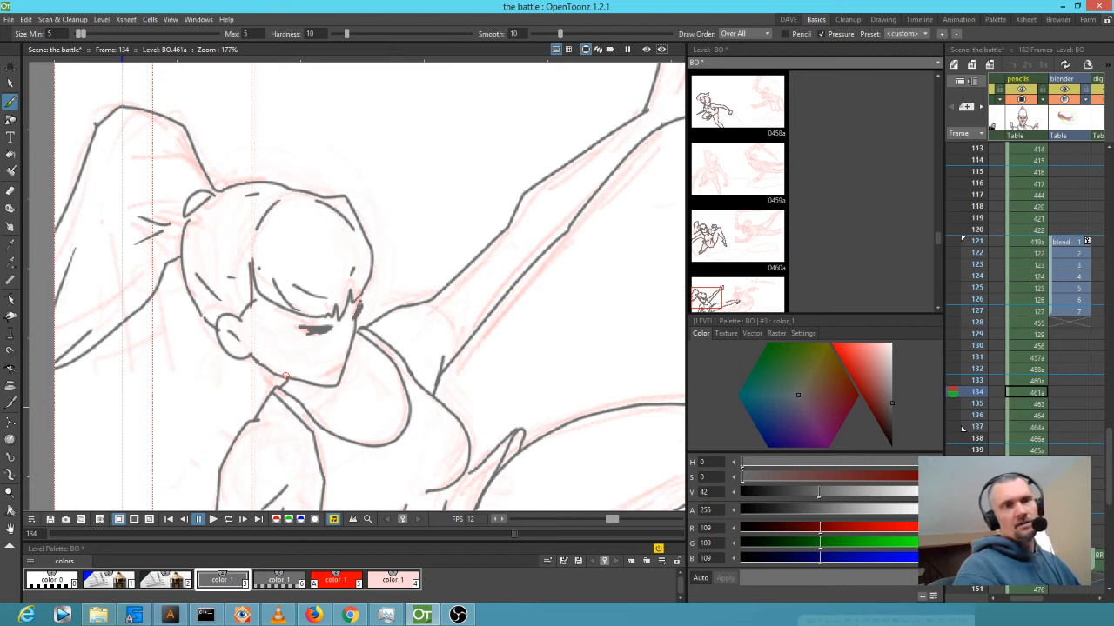
{"action": "left_click_drag", "start_coordinate": [337, 370], "coordinate": [318, 372]}
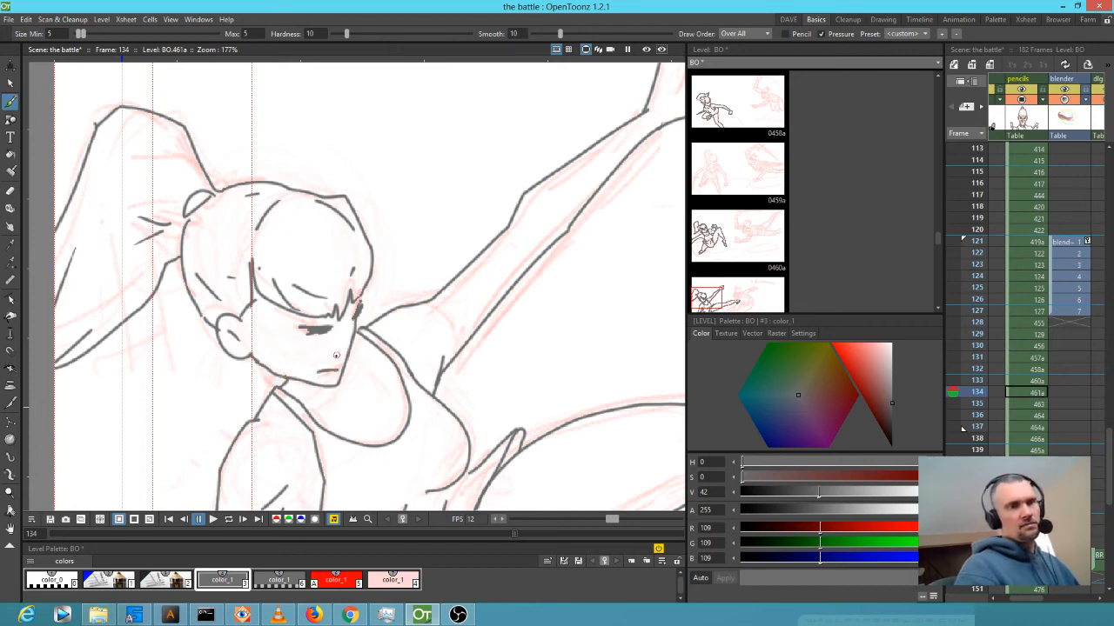
{"action": "mouse_move", "coordinate": [420, 336]}
{"action": "left_mouse_down"}
{"action": "mouse_move", "coordinate": [429, 260]}
{"action": "mouse_move", "coordinate": [454, 267]}
{"action": "left_mouse_up"}
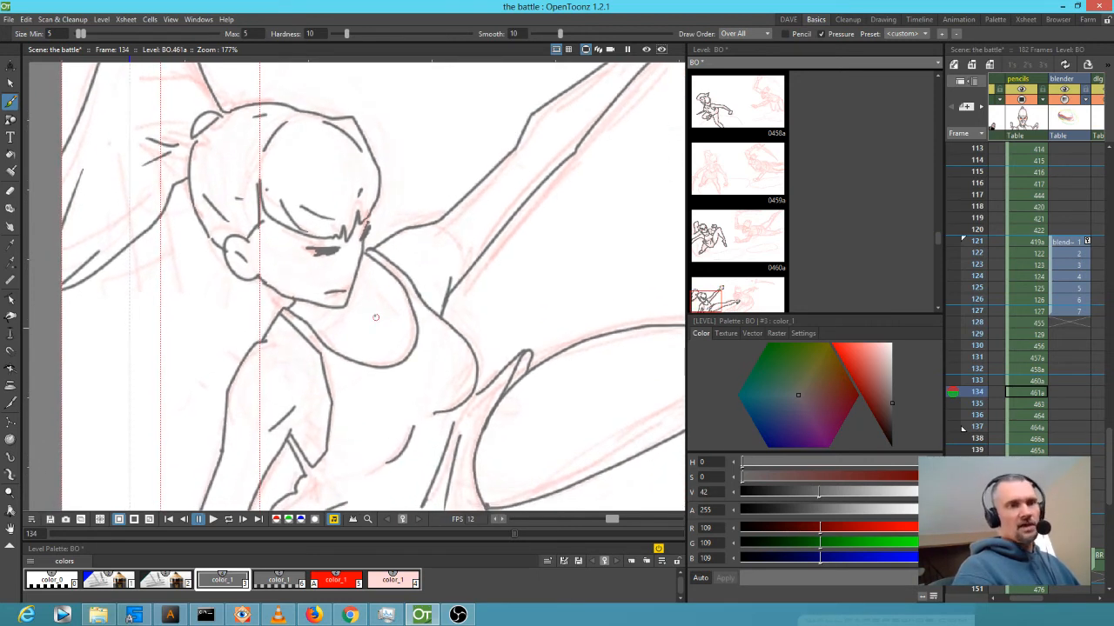
{"action": "key", "text": "comma"}
{"action": "key", "text": "period"}
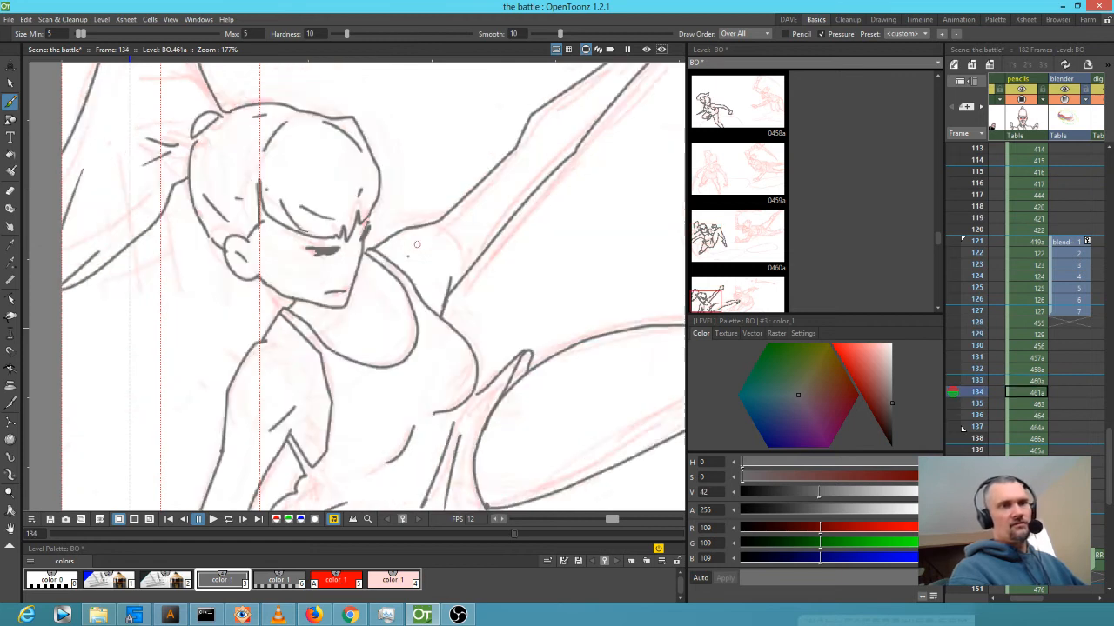
{"action": "key", "text": "comma"}
{"action": "key", "text": "period"}
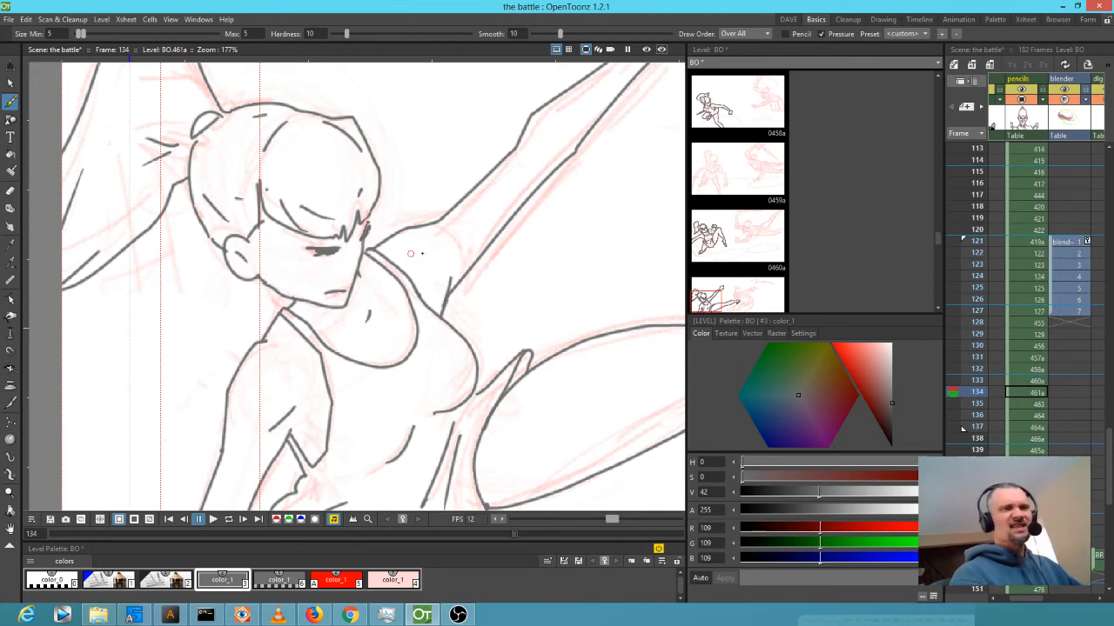
{"action": "key", "text": "comma"}
{"action": "key", "text": "period"}
Zoom in on the face and add a small brush mark beside the chin.
{"action": "scroll", "coordinate": [526, 295], "scroll_direction": "down", "scroll_amount": 2}
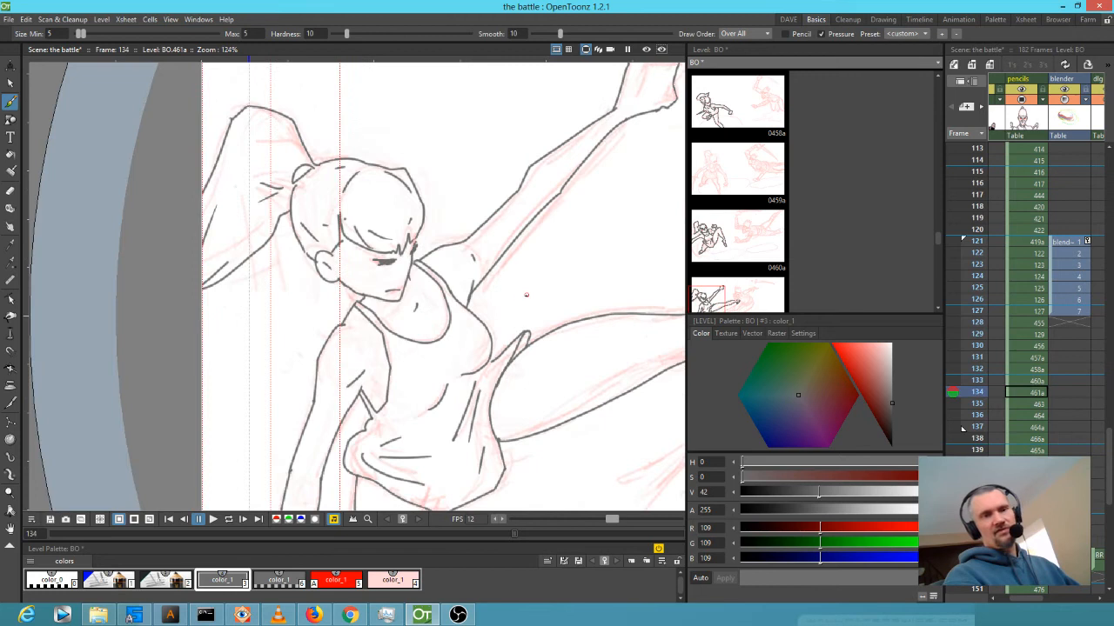
{"action": "scroll", "coordinate": [522, 368], "scroll_direction": "up", "scroll_amount": 3}
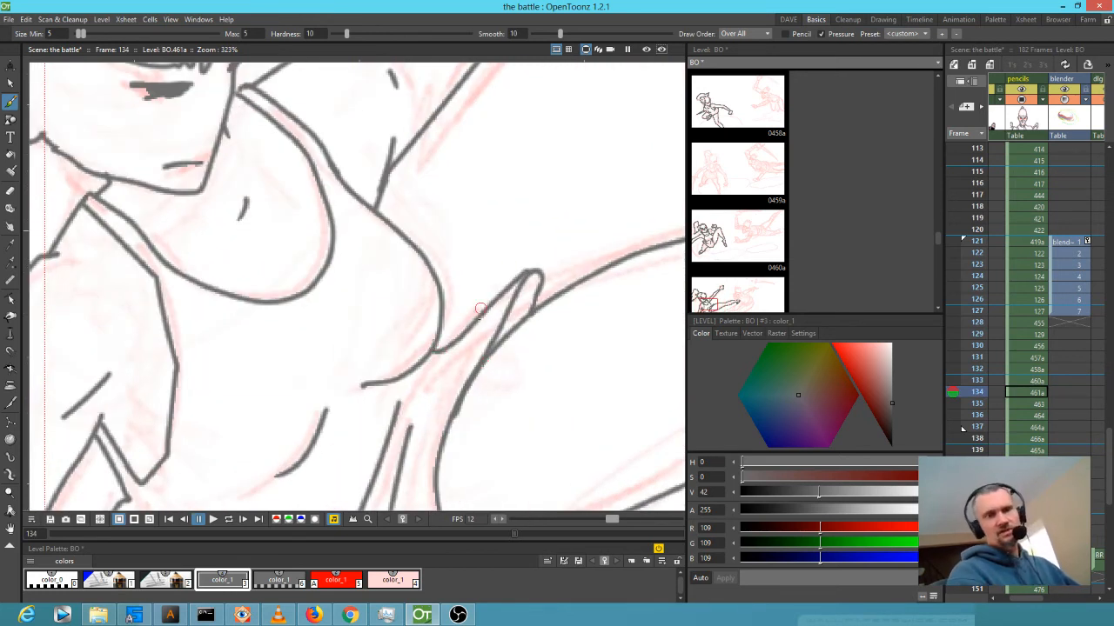
{"action": "scroll", "coordinate": [466, 300], "scroll_direction": "down", "scroll_amount": 1}
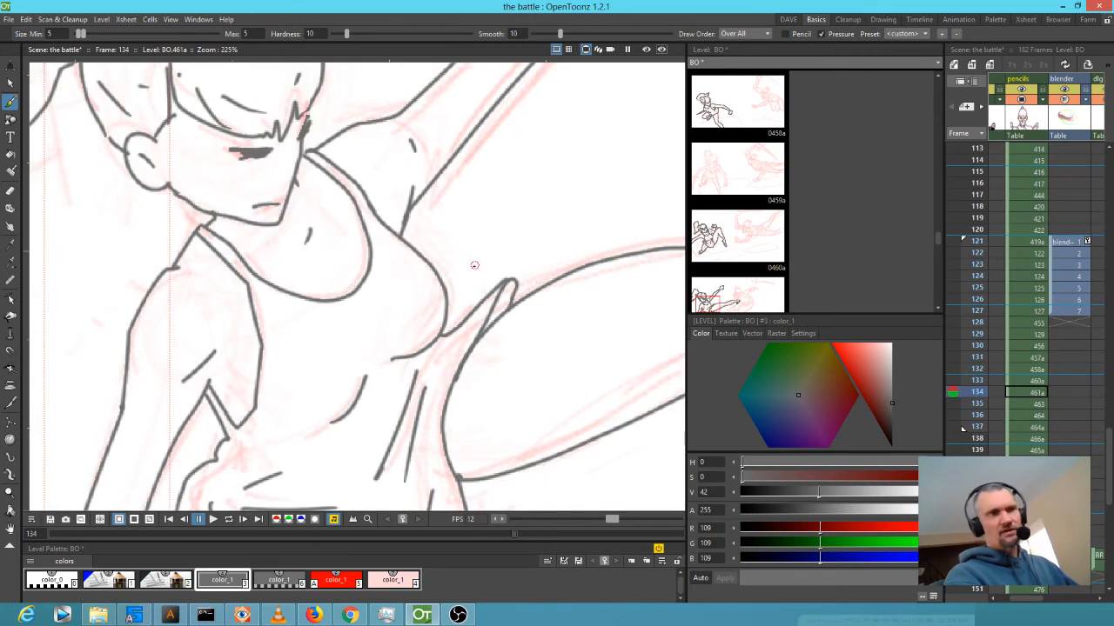
{"action": "scroll", "coordinate": [51, 323], "scroll_direction": "up", "scroll_amount": 3}
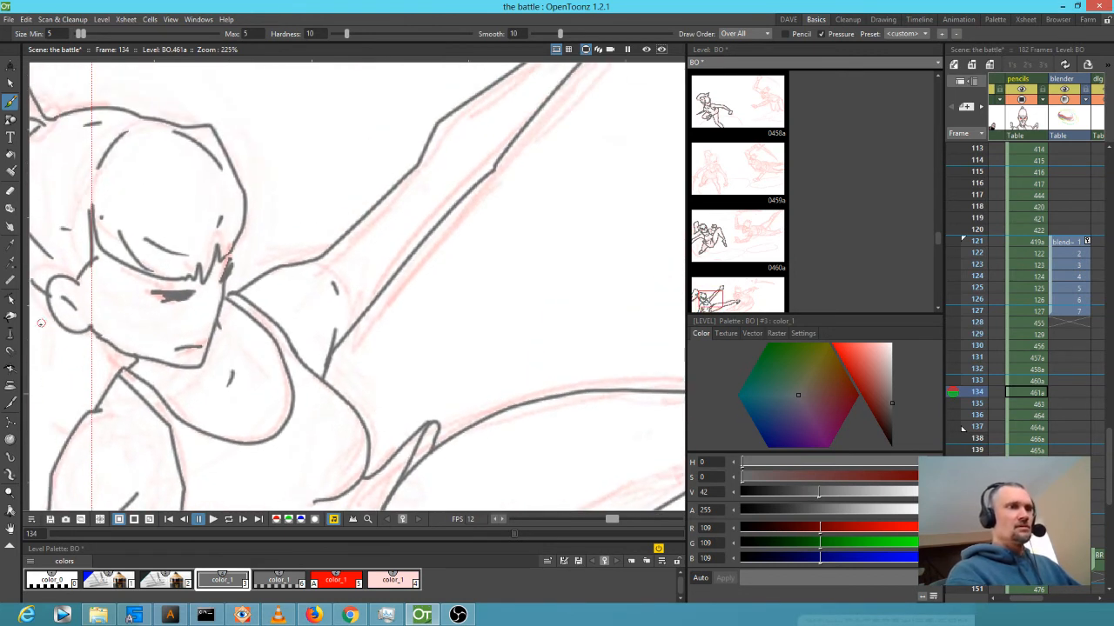
{"action": "left_click_drag", "start_coordinate": [232, 354], "coordinate": [280, 286]}
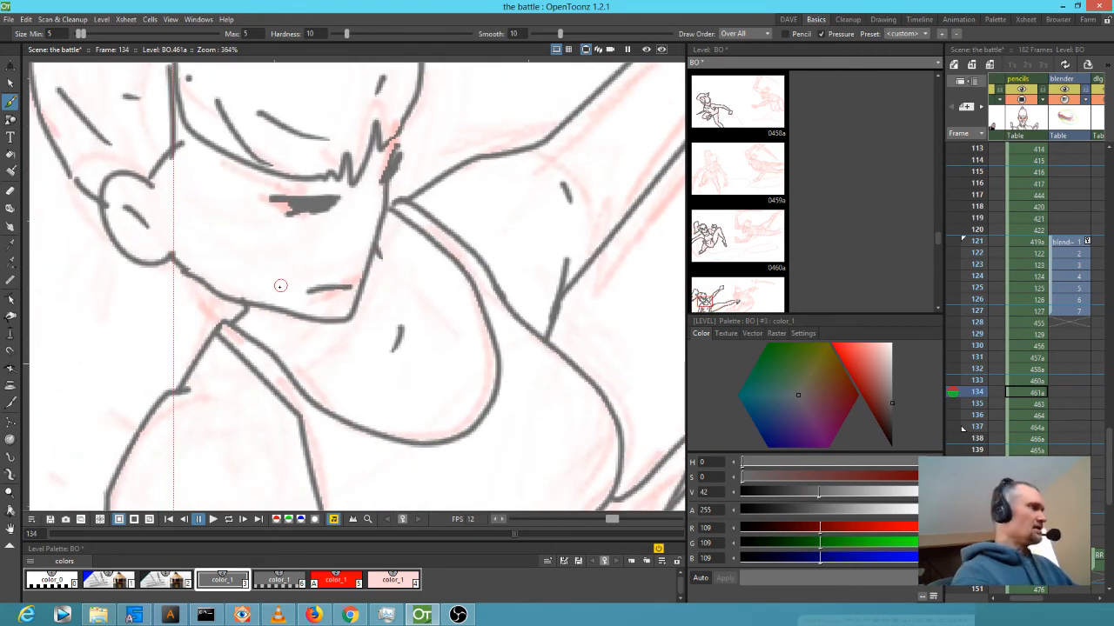
{"action": "key", "text": "a"}
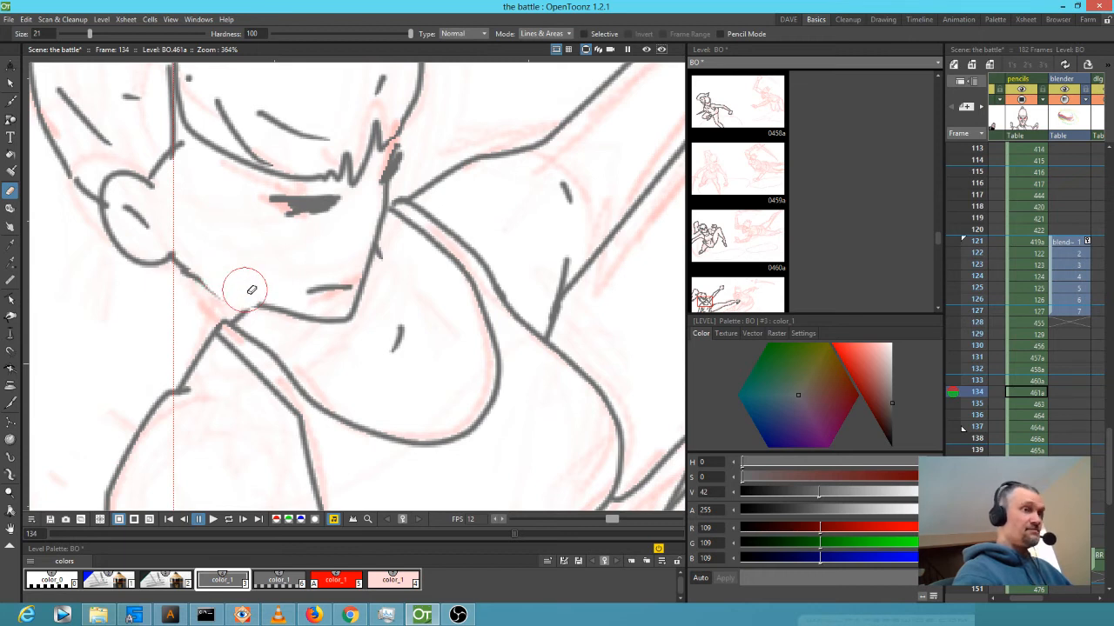
{"action": "key", "text": "b"}
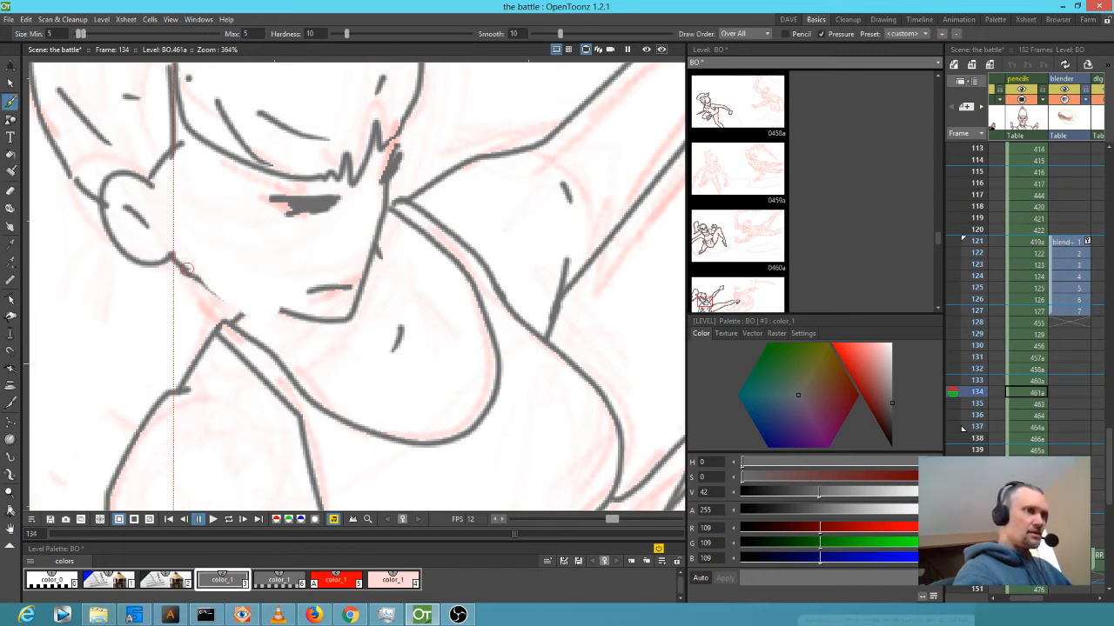
{"action": "left_click", "coordinate": [266, 300]}
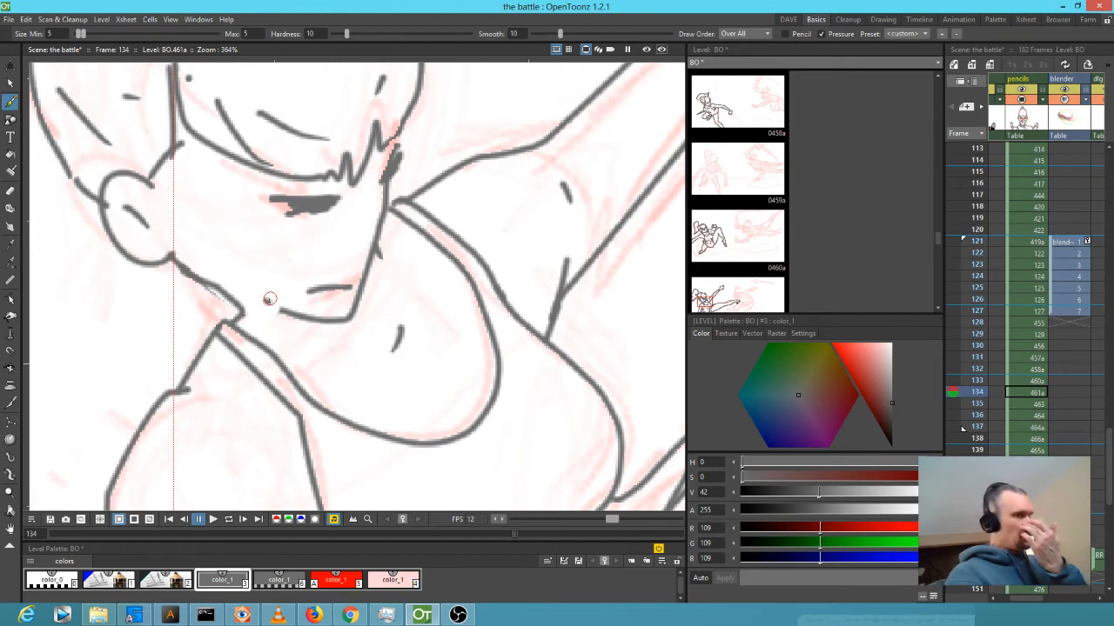
{"action": "scroll", "coordinate": [278, 297], "scroll_direction": "down", "scroll_amount": 3}
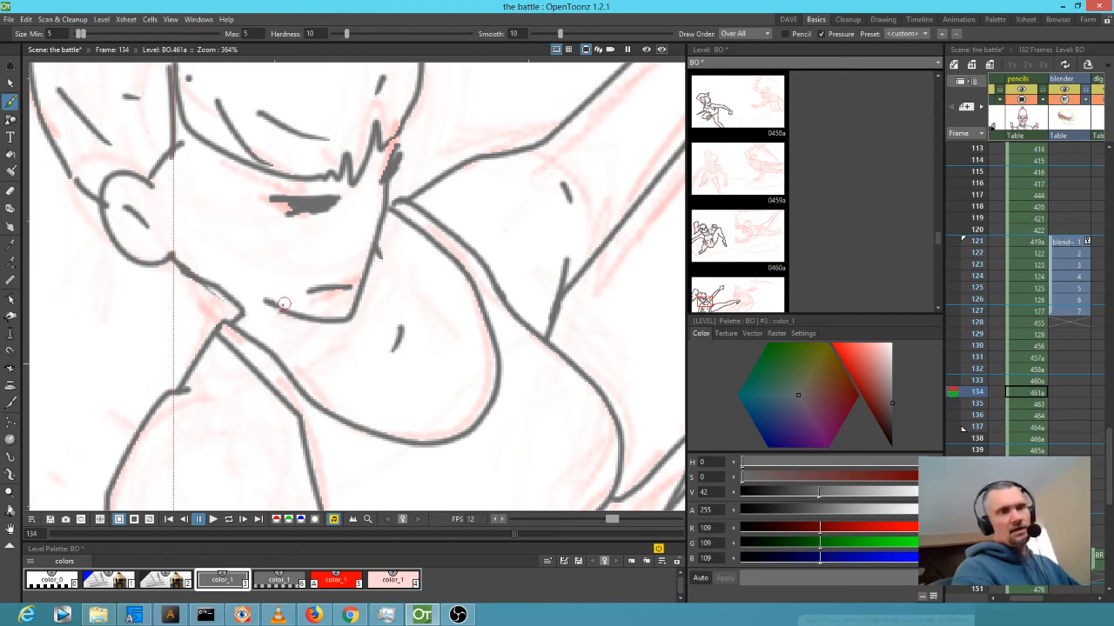
{"action": "scroll", "coordinate": [283, 315], "scroll_direction": "down", "scroll_amount": 2}
{"action": "left_click_drag", "start_coordinate": [455, 327], "coordinate": [264, 317]}
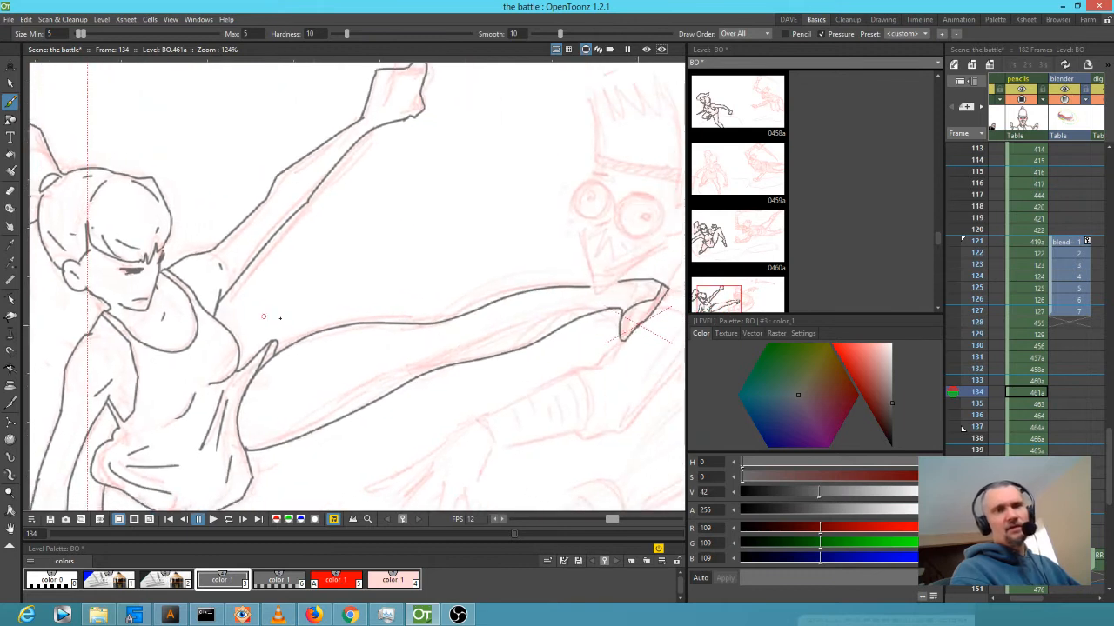
Advance to frame 131 and zoom to 97% on the right-hand figure's red rough.
{"action": "scroll", "coordinate": [461, 344], "scroll_direction": "down", "scroll_amount": 2}
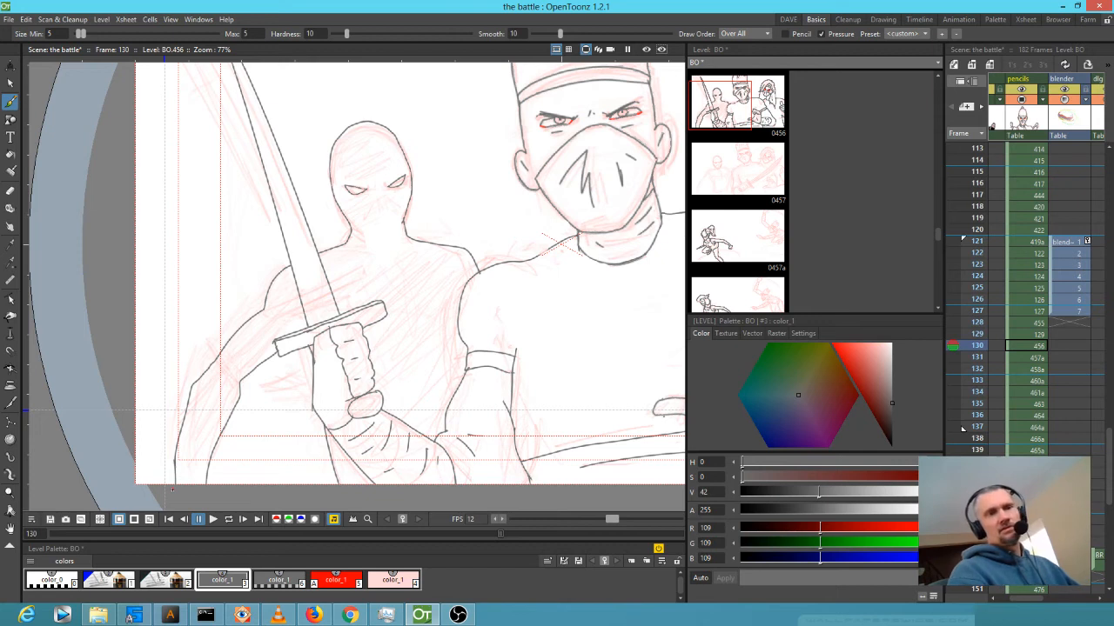
{"action": "left_click_drag", "start_coordinate": [394, 456], "coordinate": [233, 475]}
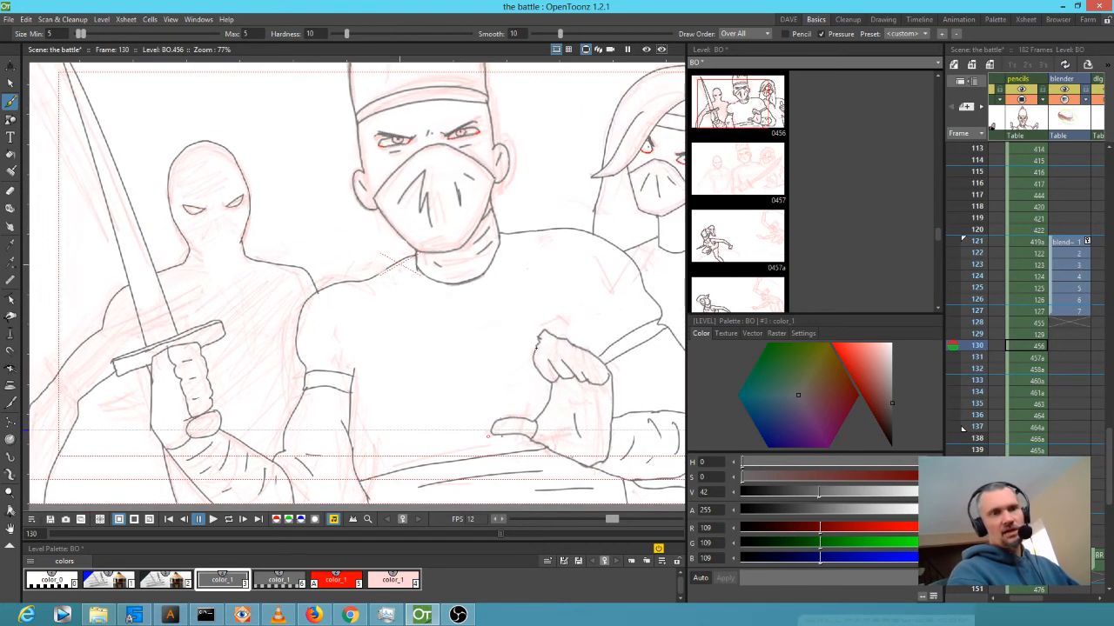
{"action": "scroll", "coordinate": [510, 378], "scroll_direction": "down", "scroll_amount": 2}
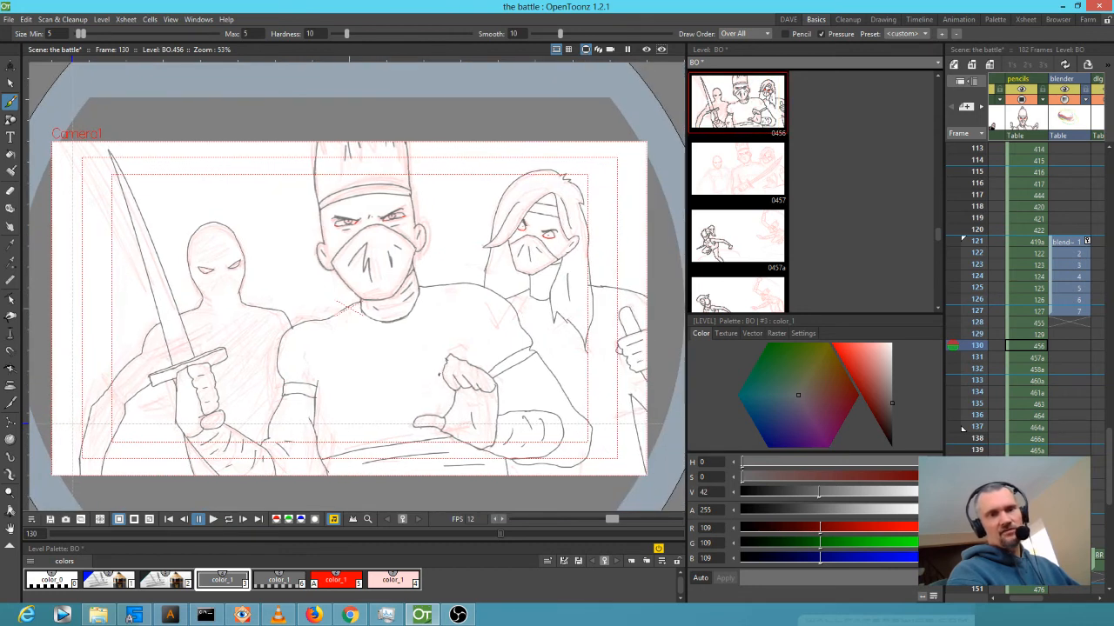
{"action": "key", "text": "period"}
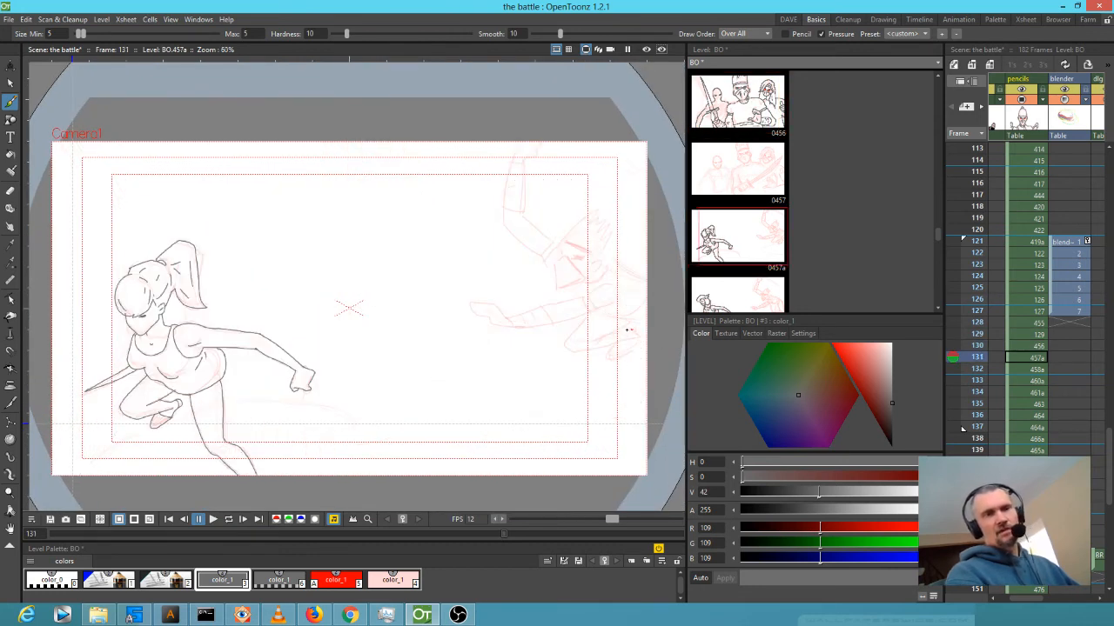
{"action": "scroll", "coordinate": [629, 325], "scroll_direction": "up", "scroll_amount": 3}
{"action": "scroll", "coordinate": [470, 356], "scroll_direction": "up", "scroll_amount": 1}
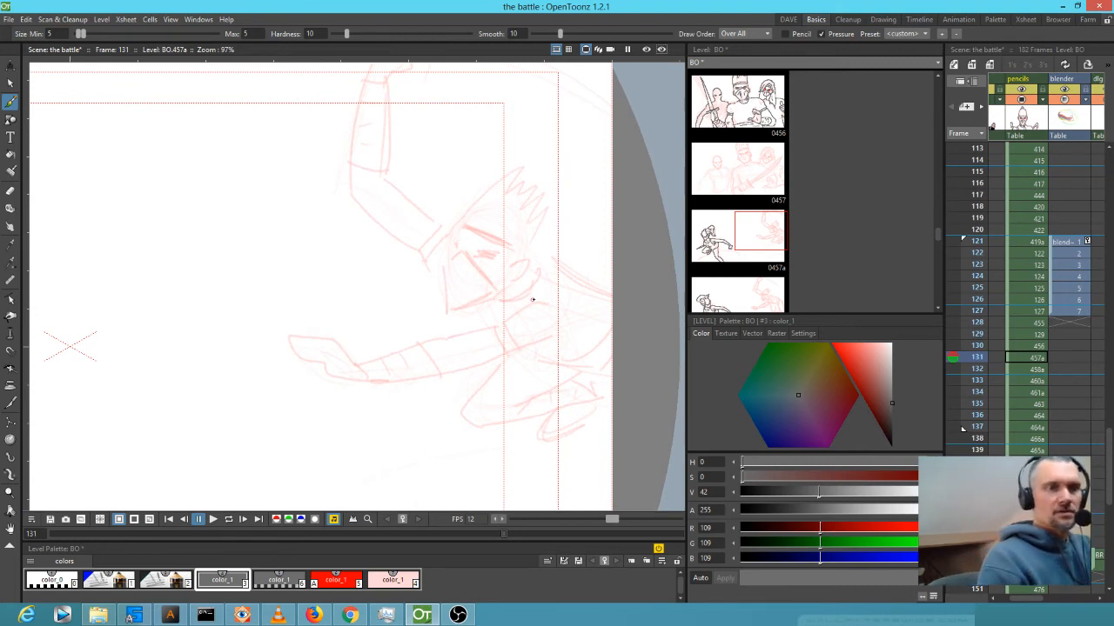
Ink the outstretched sleeve's top and cuff and the forearm's underside toward the hand.
{"action": "mouse_move", "coordinate": [531, 300]}
{"action": "left_mouse_down"}
{"action": "mouse_move", "coordinate": [492, 326]}
{"action": "mouse_move", "coordinate": [421, 343]}
{"action": "mouse_move", "coordinate": [442, 375]}
{"action": "mouse_move", "coordinate": [559, 331]}
{"action": "left_mouse_up"}
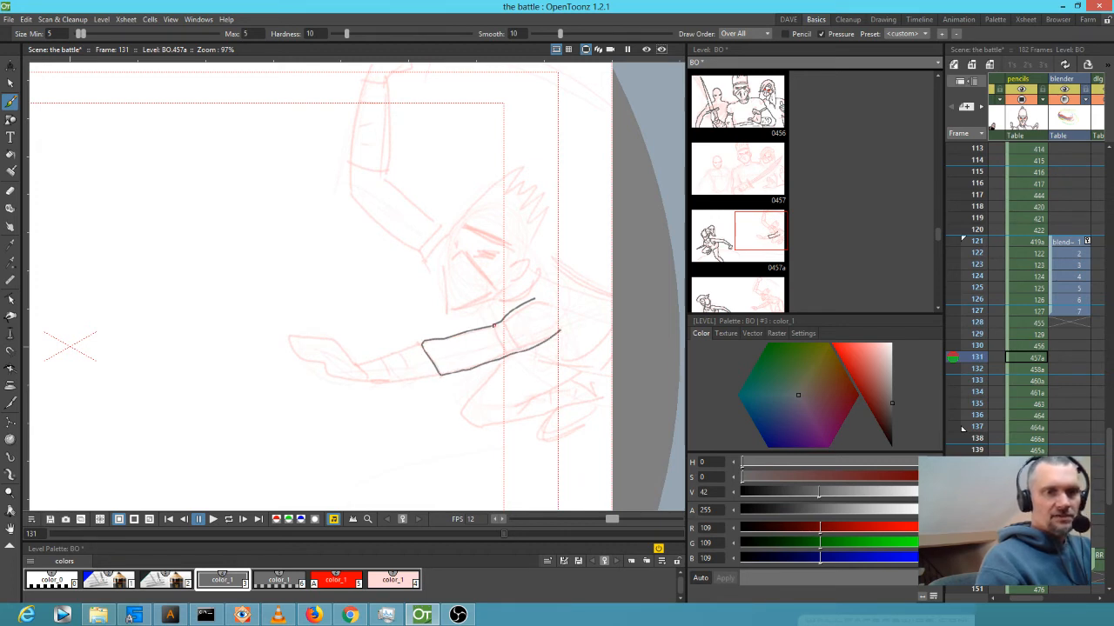
{"action": "left_click_drag", "start_coordinate": [500, 324], "coordinate": [527, 348]}
{"action": "mouse_move", "coordinate": [421, 346]}
{"action": "left_mouse_down"}
{"action": "mouse_move", "coordinate": [358, 364]}
{"action": "mouse_move", "coordinate": [369, 384]}
{"action": "mouse_move", "coordinate": [426, 376]}
{"action": "left_mouse_up"}
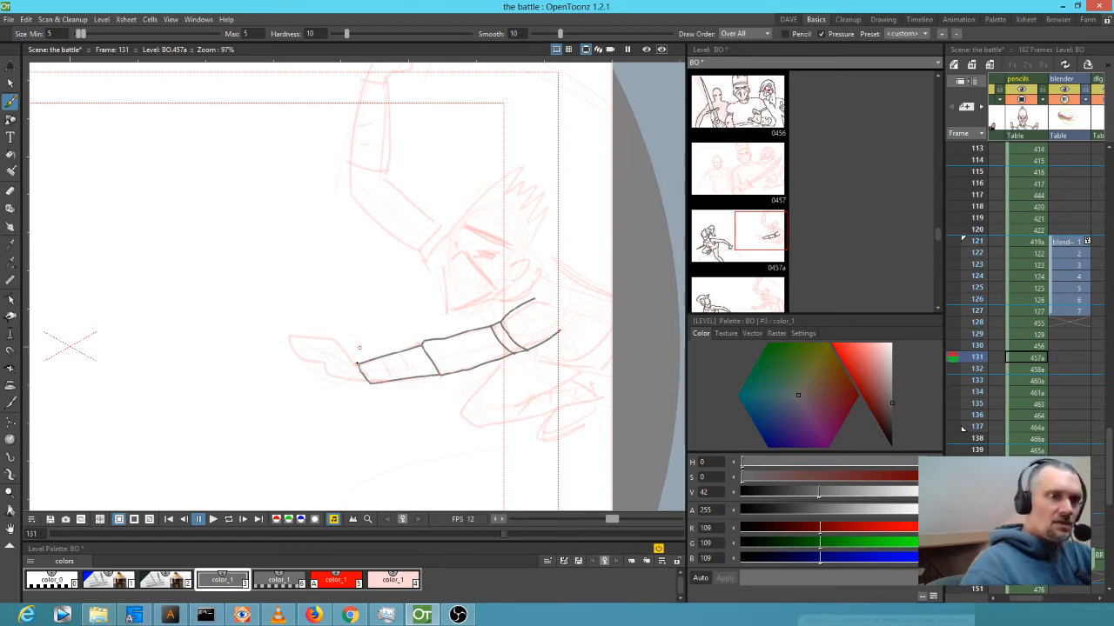
{"action": "left_click_drag", "start_coordinate": [327, 339], "coordinate": [291, 338]}
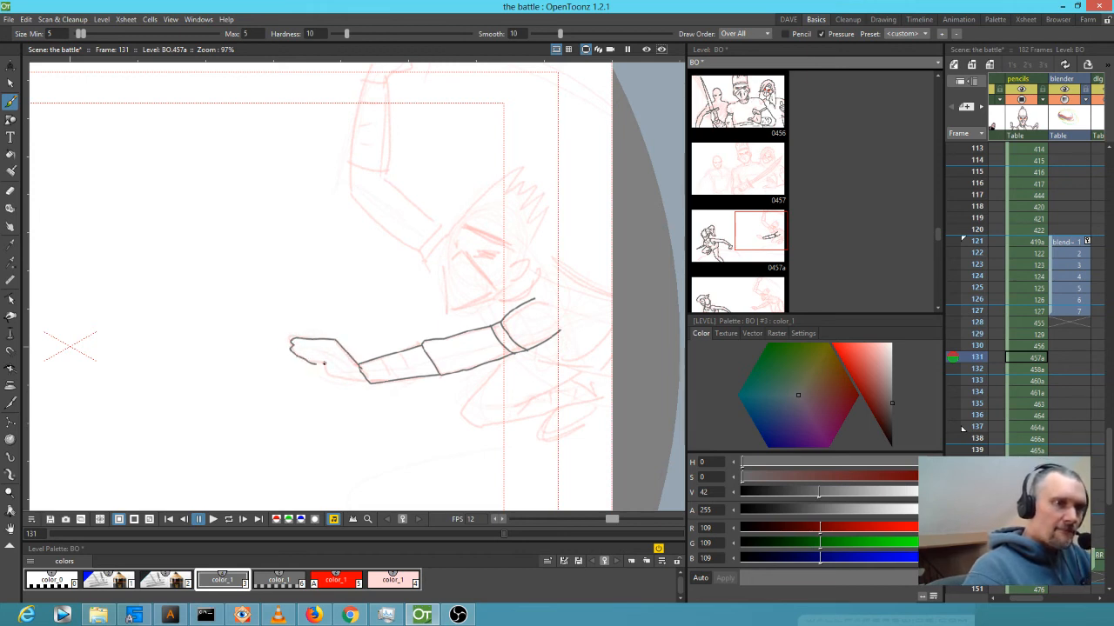
Ink the torso line, the curve below the arm and the bent leg's outline.
{"action": "left_click_drag", "start_coordinate": [537, 383], "coordinate": [286, 440]}
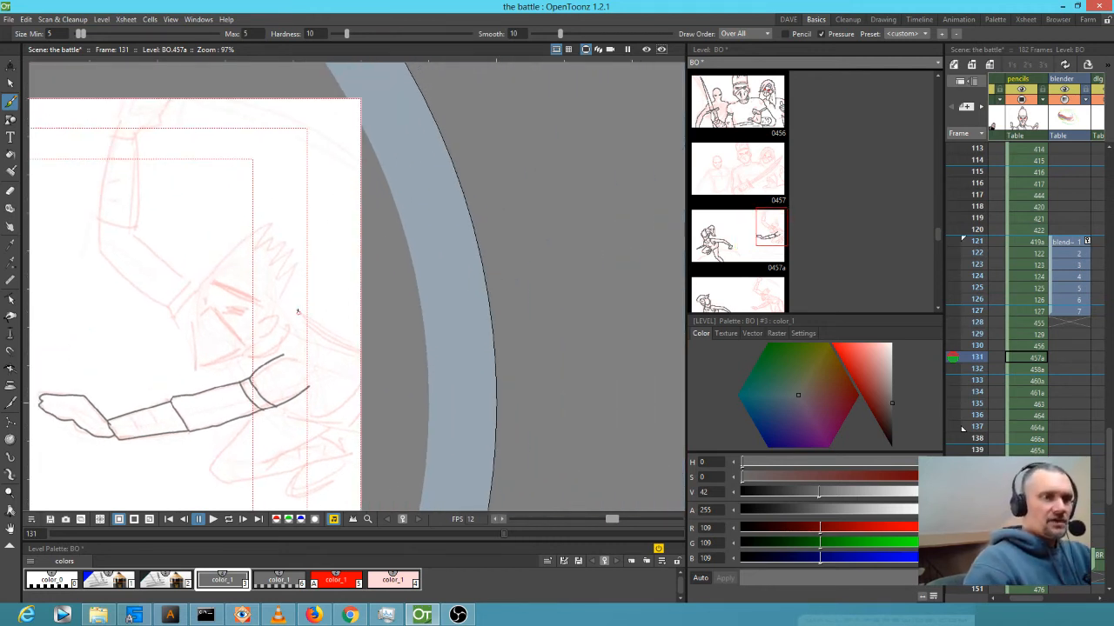
{"action": "left_click_drag", "start_coordinate": [292, 307], "coordinate": [360, 353]}
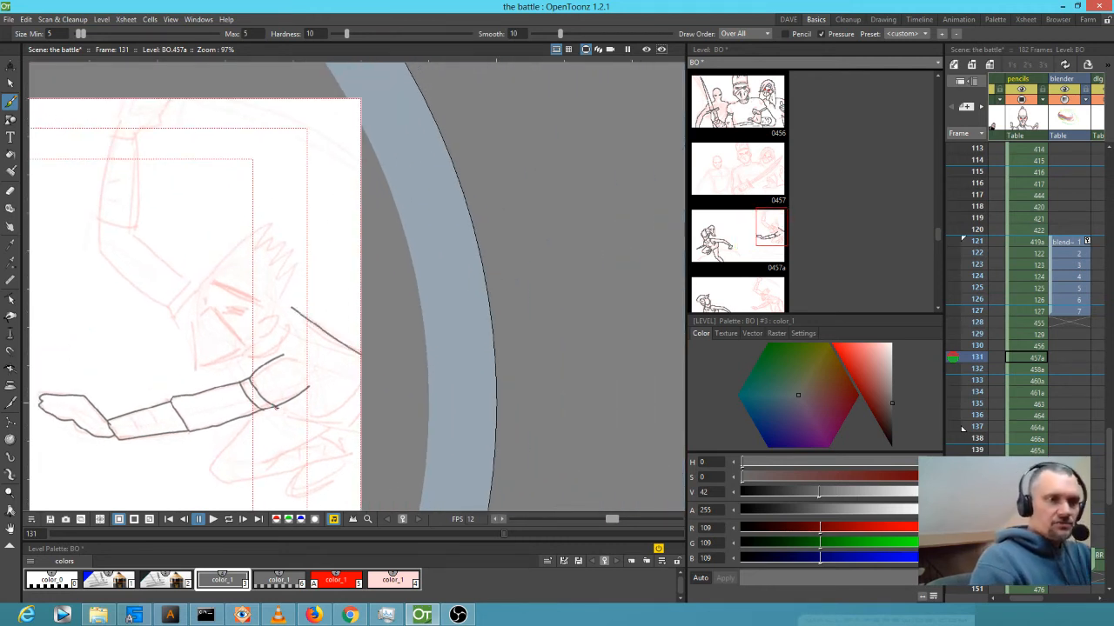
{"action": "mouse_move", "coordinate": [304, 415]}
{"action": "left_mouse_down"}
{"action": "mouse_move", "coordinate": [369, 374]}
{"action": "mouse_move", "coordinate": [331, 419]}
{"action": "mouse_move", "coordinate": [311, 418]}
{"action": "mouse_move", "coordinate": [360, 419]}
{"action": "left_mouse_up"}
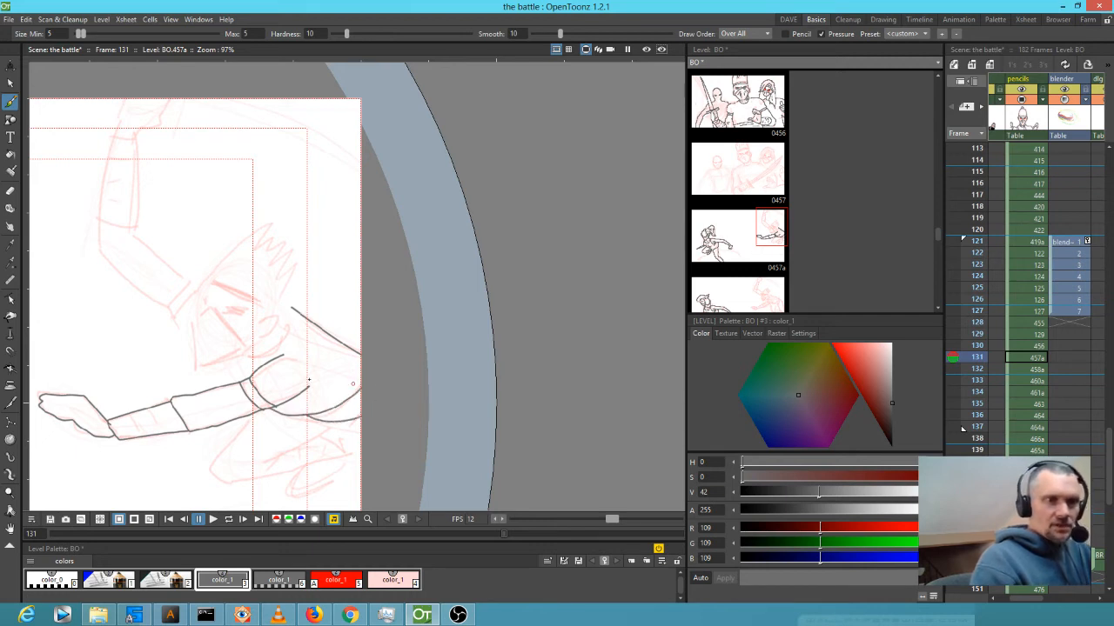
{"action": "left_click_drag", "start_coordinate": [251, 415], "coordinate": [212, 469]}
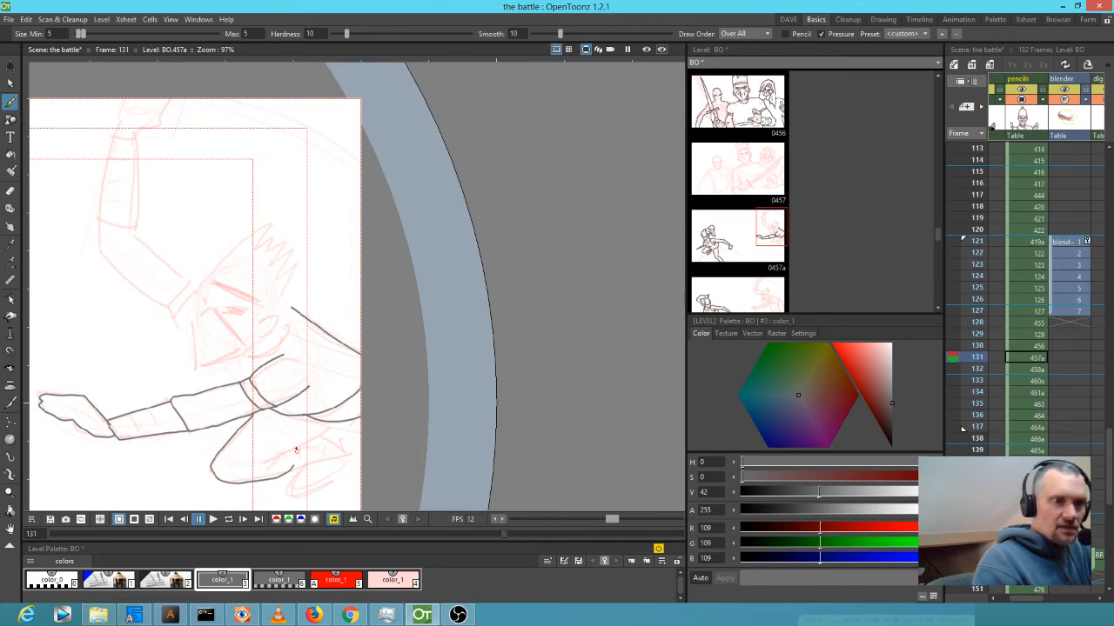
{"action": "left_click_drag", "start_coordinate": [295, 449], "coordinate": [275, 455]}
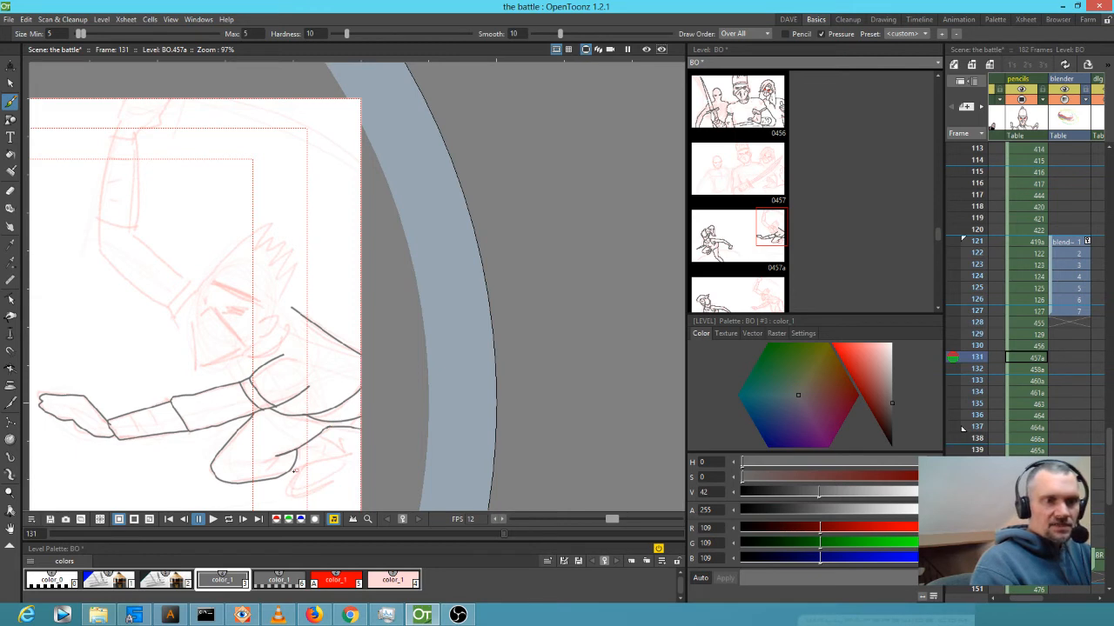
{"action": "mouse_move", "coordinate": [294, 468]}
{"action": "left_mouse_down"}
{"action": "mouse_move", "coordinate": [346, 453]}
{"action": "mouse_move", "coordinate": [302, 444]}
{"action": "left_mouse_up"}
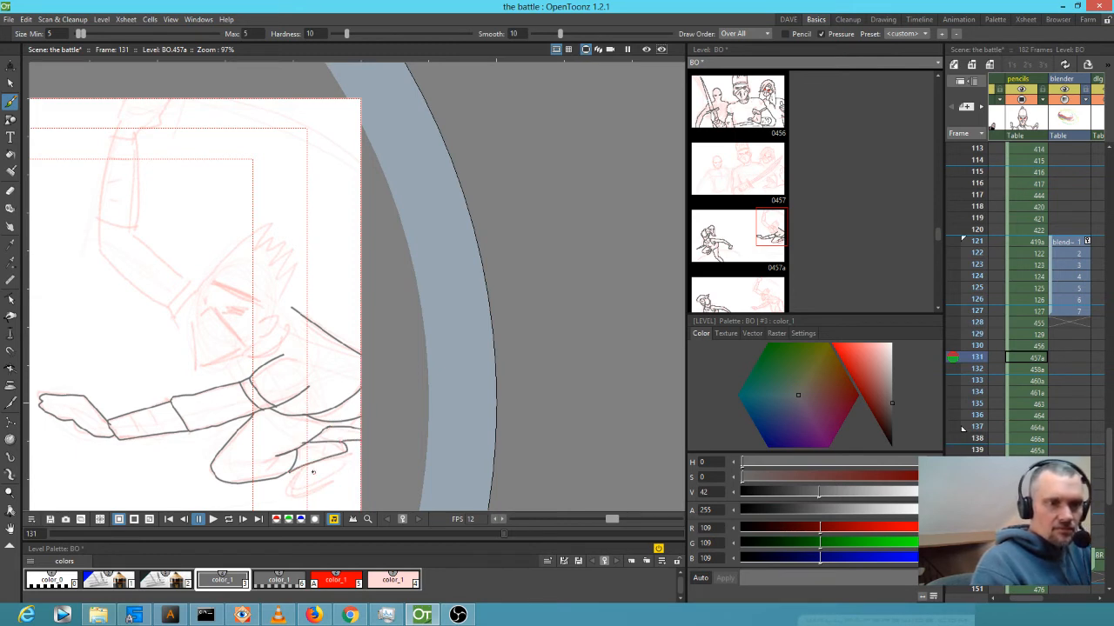
{"action": "mouse_move", "coordinate": [304, 465]}
{"action": "left_mouse_down"}
{"action": "mouse_move", "coordinate": [294, 484]}
{"action": "mouse_move", "coordinate": [329, 489]}
{"action": "mouse_move", "coordinate": [347, 463]}
{"action": "left_mouse_up"}
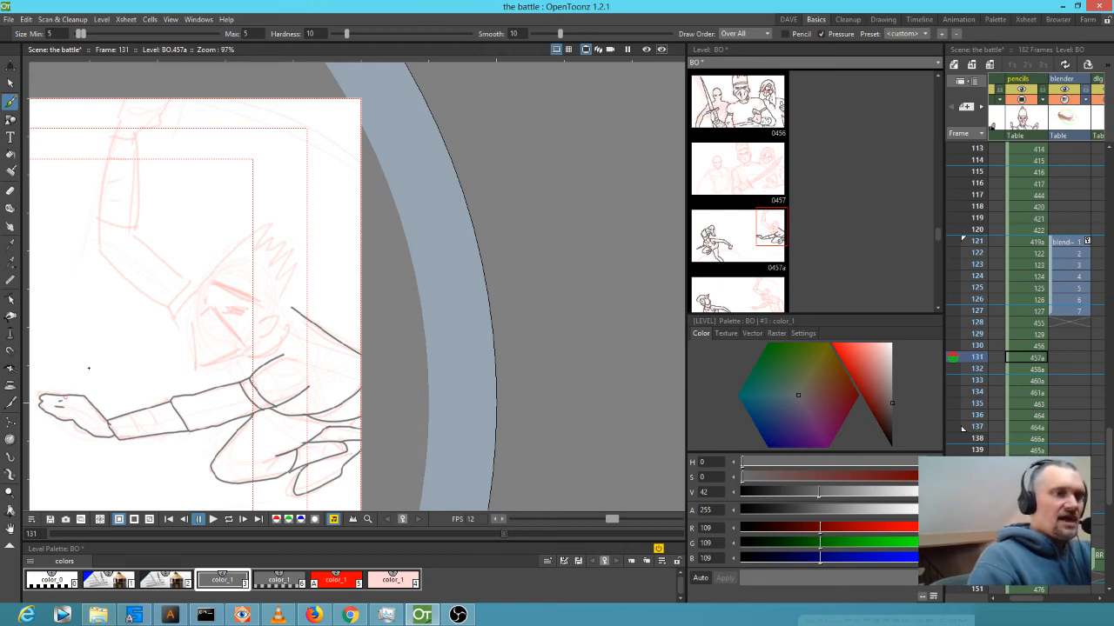
Trace the head on drawing 457a: face outline, zigzag hair, brow line, mask edge and cheek.
{"action": "left_click_drag", "start_coordinate": [242, 267], "coordinate": [262, 322]}
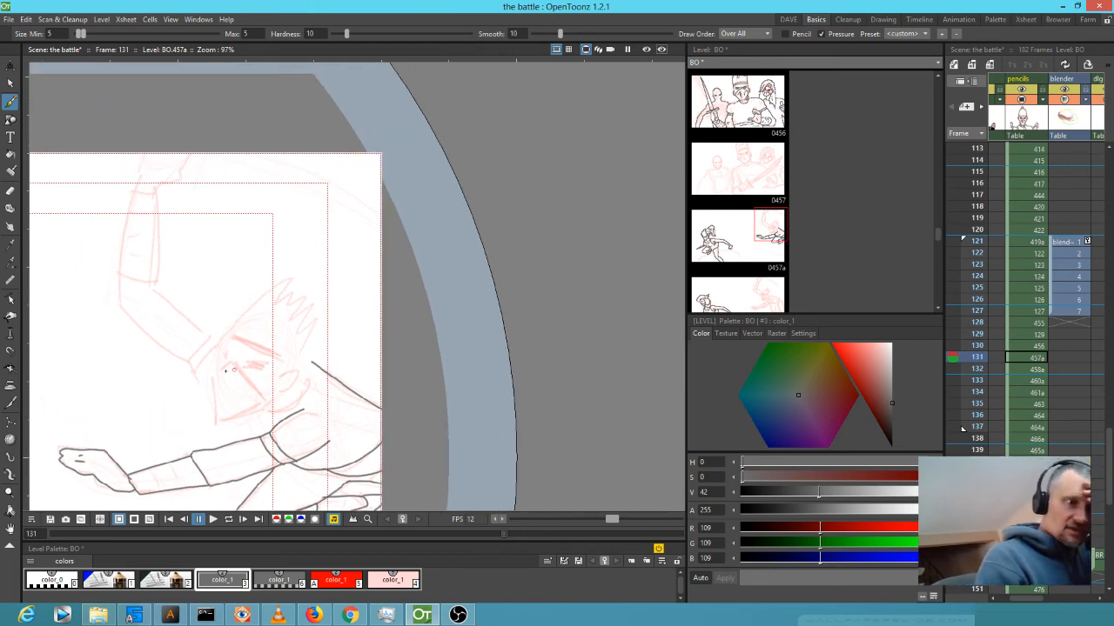
{"action": "mouse_move", "coordinate": [215, 401]}
{"action": "left_mouse_down"}
{"action": "mouse_move", "coordinate": [218, 420]}
{"action": "mouse_move", "coordinate": [294, 404]}
{"action": "left_mouse_up"}
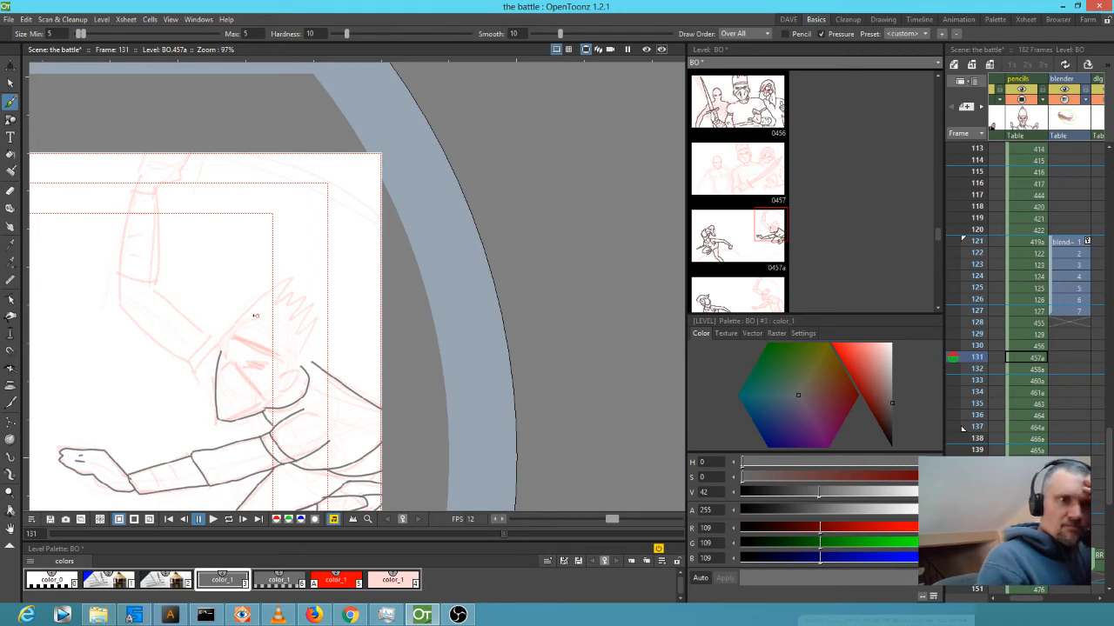
{"action": "mouse_move", "coordinate": [225, 337]}
{"action": "left_mouse_down"}
{"action": "mouse_move", "coordinate": [279, 276]}
{"action": "mouse_move", "coordinate": [296, 274]}
{"action": "mouse_move", "coordinate": [292, 292]}
{"action": "mouse_move", "coordinate": [328, 317]}
{"action": "mouse_move", "coordinate": [314, 362]}
{"action": "left_mouse_up"}
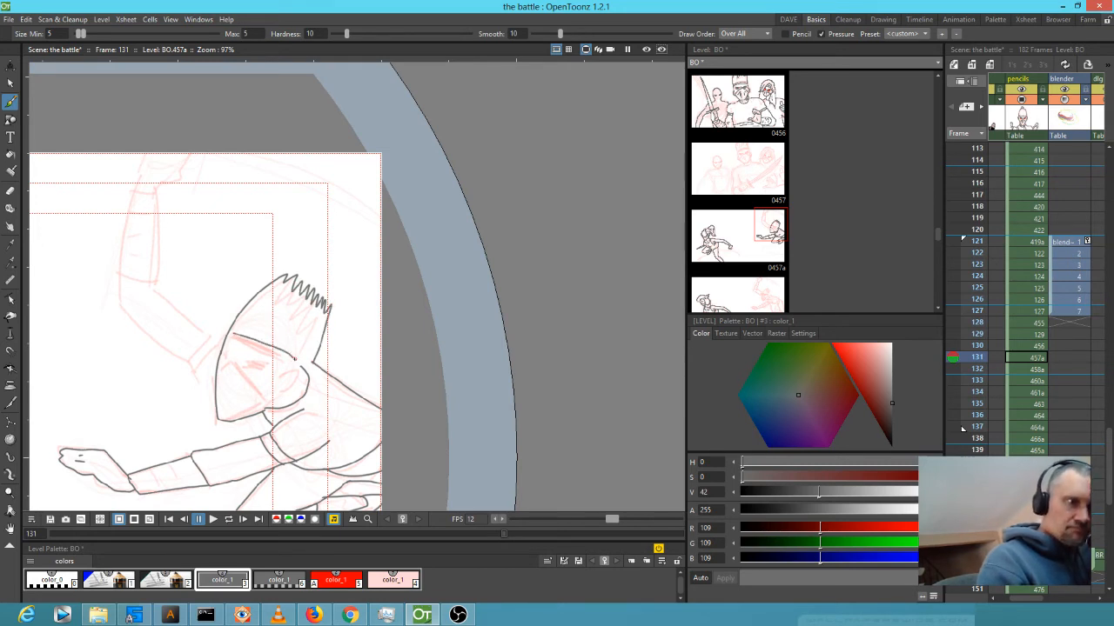
{"action": "mouse_move", "coordinate": [294, 356]}
{"action": "left_mouse_down"}
{"action": "mouse_move", "coordinate": [224, 345]}
{"action": "mouse_move", "coordinate": [226, 332]}
{"action": "mouse_move", "coordinate": [261, 360]}
{"action": "left_mouse_up"}
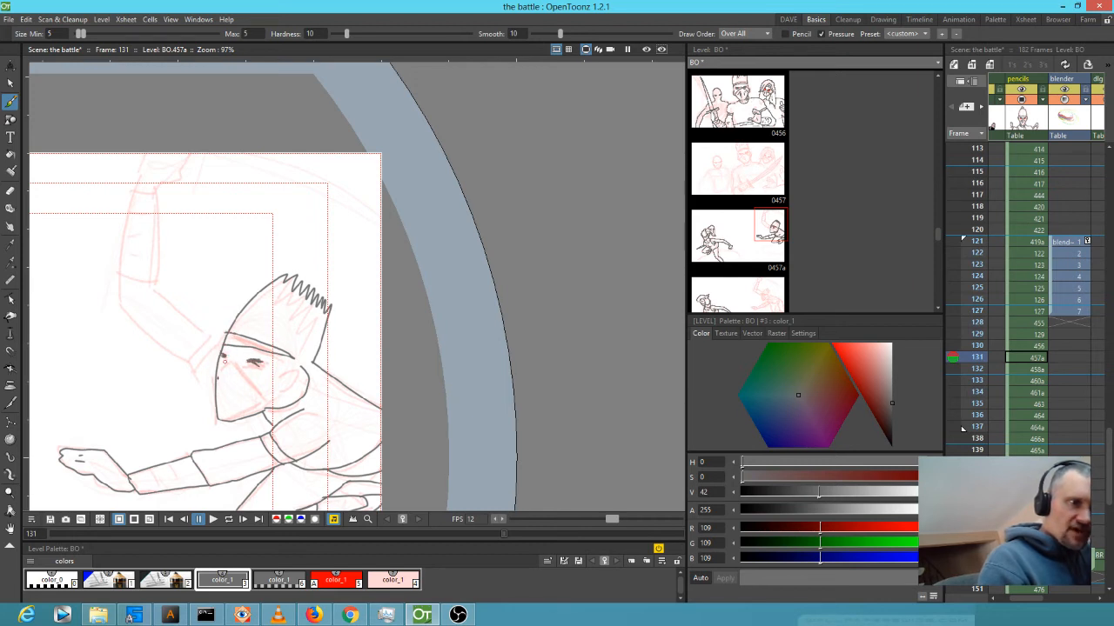
{"action": "mouse_move", "coordinate": [217, 376]}
{"action": "left_mouse_down"}
{"action": "mouse_move", "coordinate": [233, 362]}
{"action": "mouse_move", "coordinate": [269, 393]}
{"action": "mouse_move", "coordinate": [267, 410]}
{"action": "mouse_move", "coordinate": [290, 392]}
{"action": "left_mouse_up"}
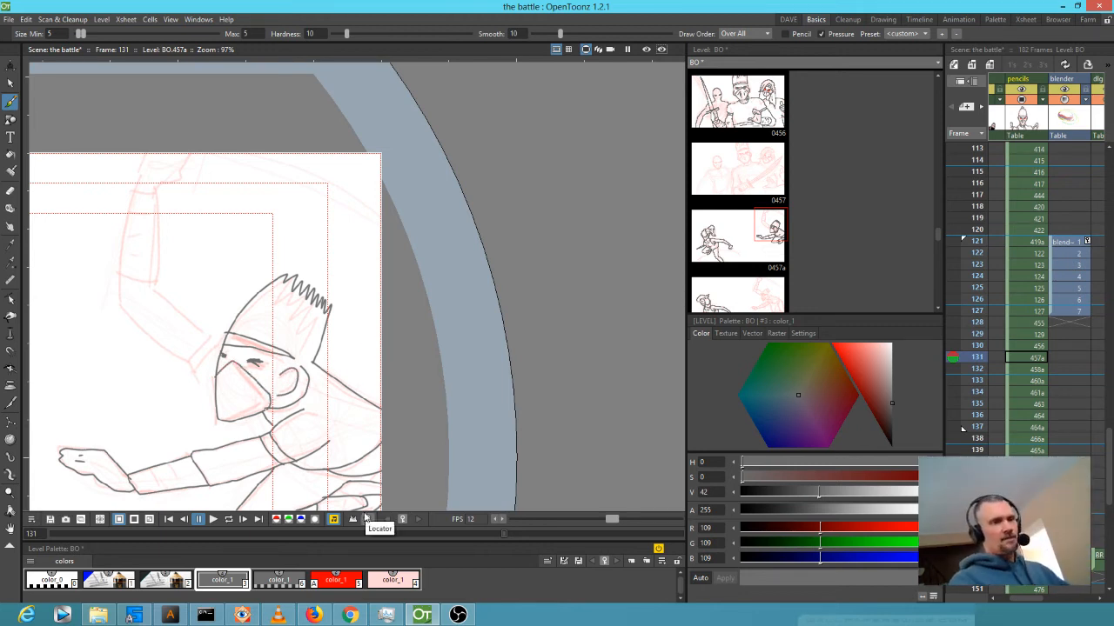
Add red strokes beside the ear and jaw, then ink the raised upper arm in dark grey.
{"action": "left_click", "coordinate": [335, 579]}
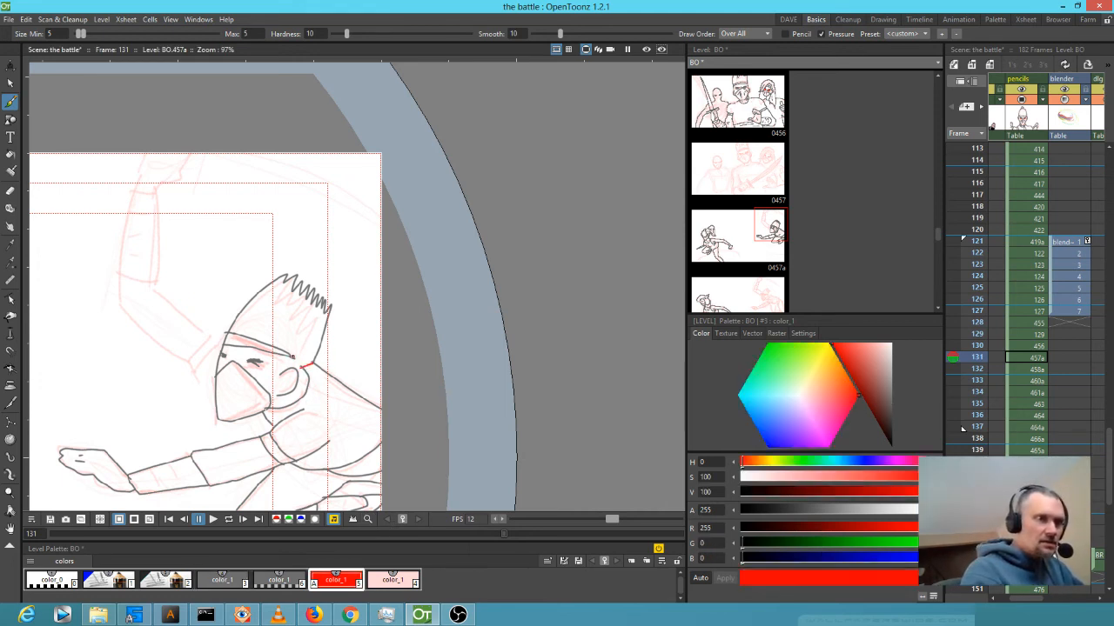
{"action": "left_click_drag", "start_coordinate": [293, 353], "coordinate": [282, 376]}
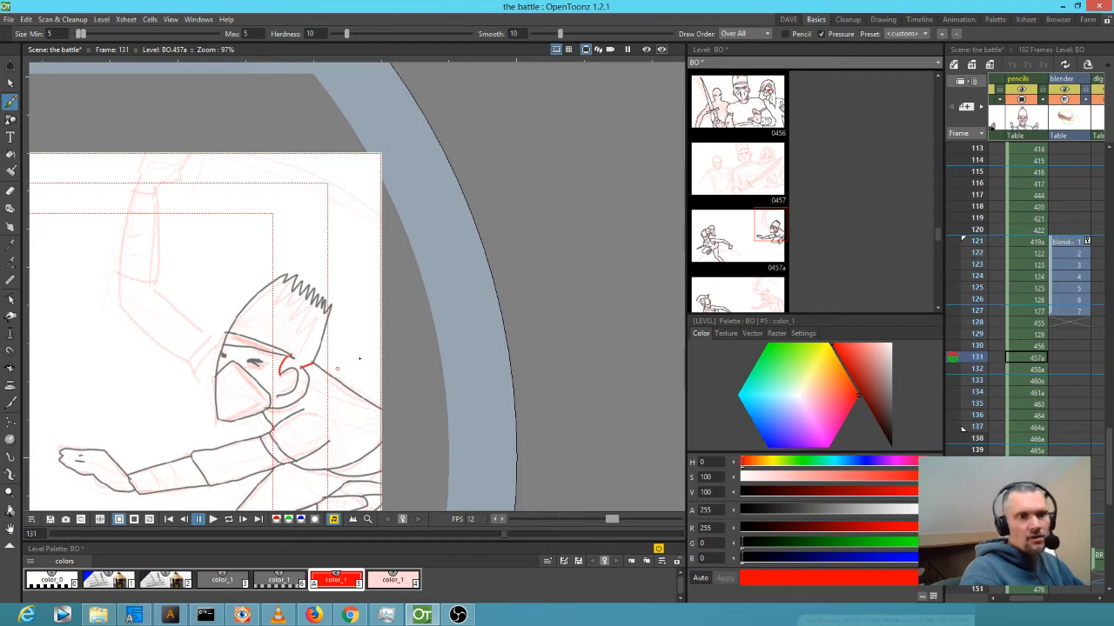
{"action": "left_click_drag", "start_coordinate": [278, 398], "coordinate": [271, 400]}
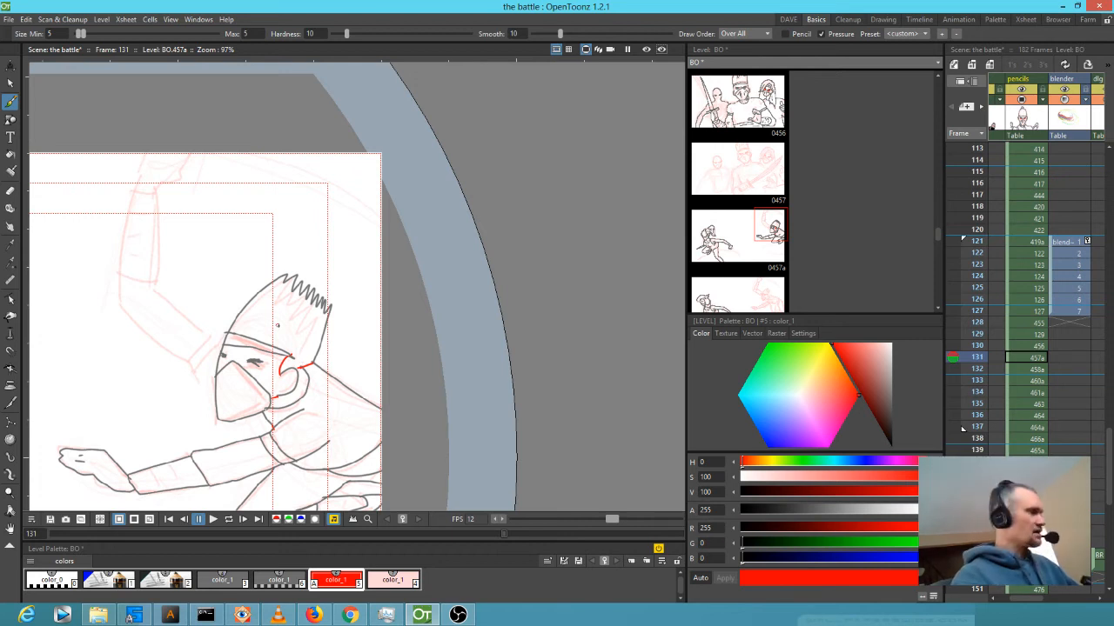
{"action": "key", "text": "3"}
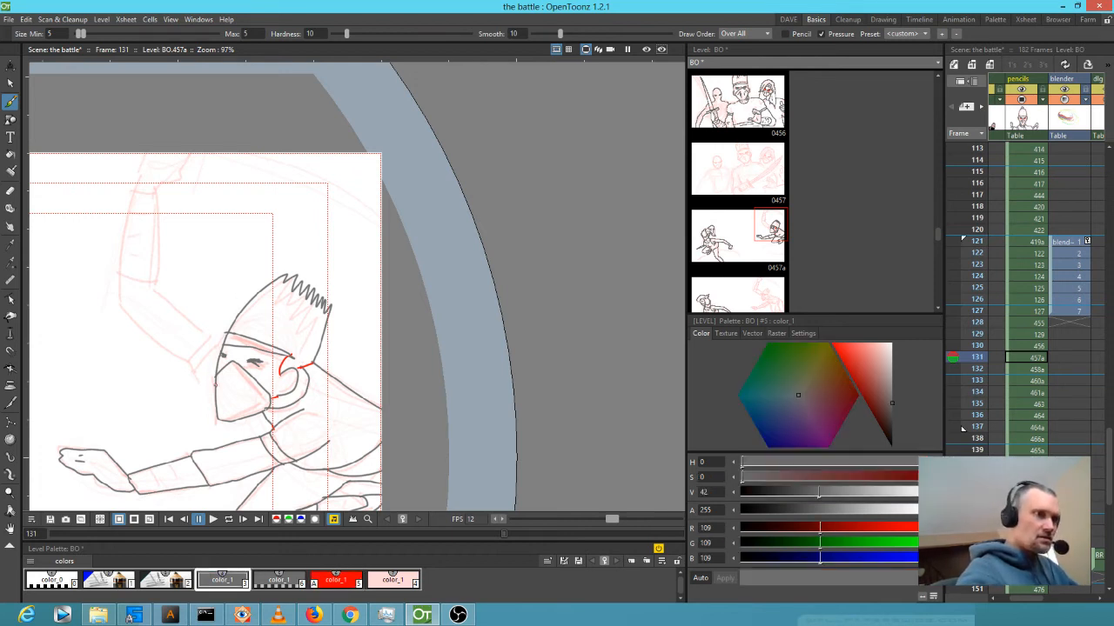
{"action": "mouse_move", "coordinate": [200, 374]}
{"action": "left_mouse_down"}
{"action": "mouse_move", "coordinate": [118, 296]}
{"action": "mouse_move", "coordinate": [150, 145]}
{"action": "mouse_move", "coordinate": [192, 130]}
{"action": "mouse_move", "coordinate": [159, 231]}
{"action": "mouse_move", "coordinate": [156, 280]}
{"action": "mouse_move", "coordinate": [209, 332]}
{"action": "mouse_move", "coordinate": [223, 330]}
{"action": "mouse_move", "coordinate": [186, 360]}
{"action": "mouse_move", "coordinate": [216, 334]}
{"action": "mouse_move", "coordinate": [191, 373]}
{"action": "left_mouse_up"}
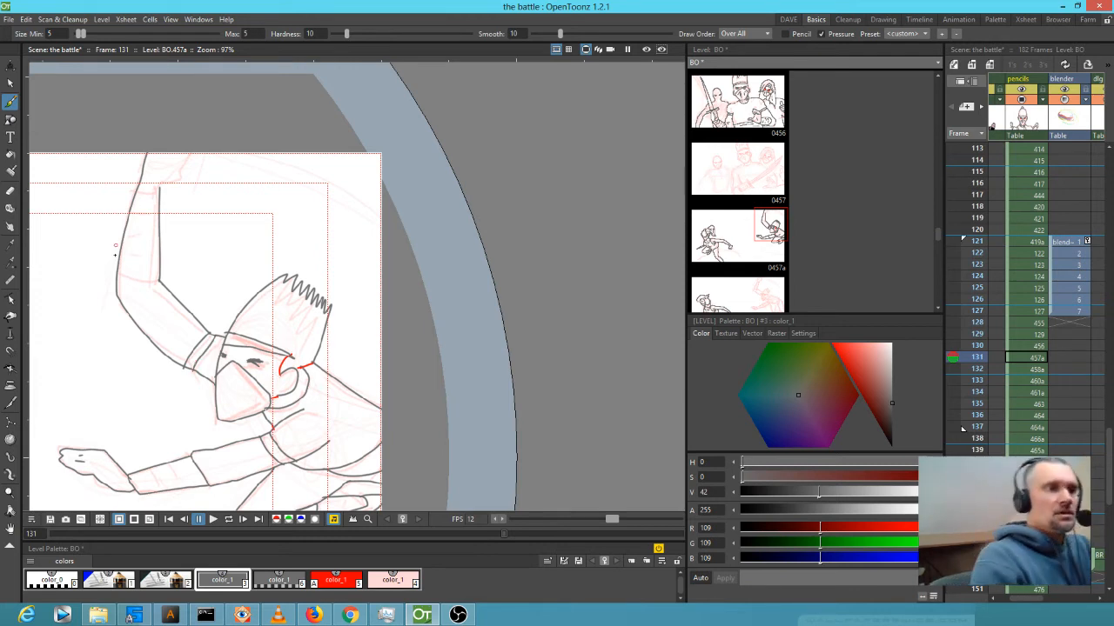
Ink the raised arm's lower edge, wrist line, hand mark and forearm band lines.
{"action": "left_click_drag", "start_coordinate": [121, 276], "coordinate": [157, 278]}
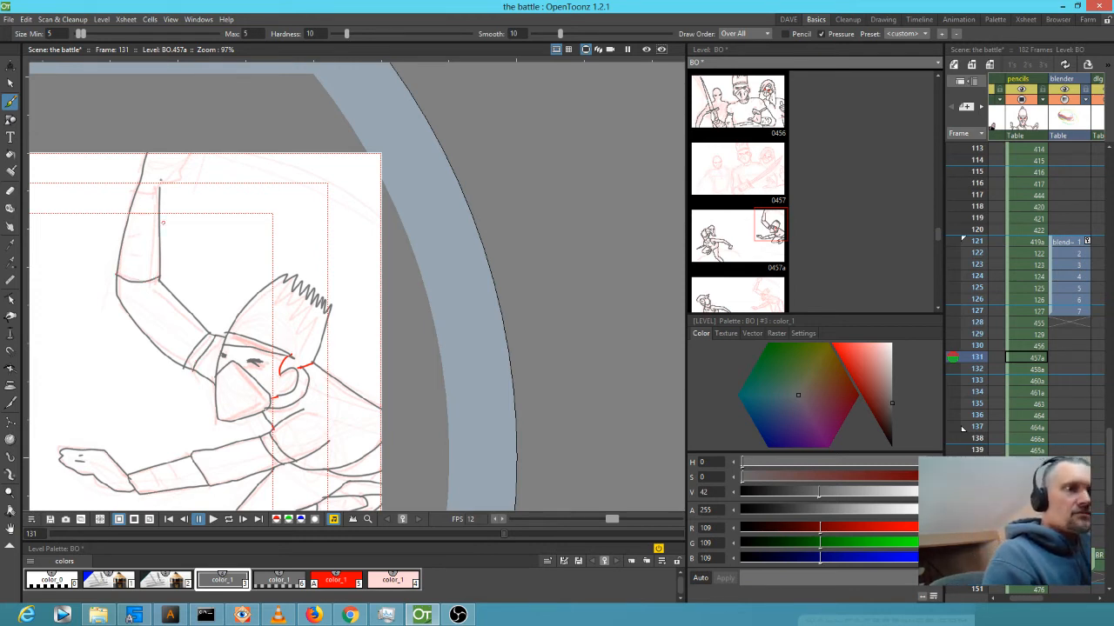
{"action": "mouse_move", "coordinate": [139, 185]}
{"action": "left_mouse_down"}
{"action": "mouse_move", "coordinate": [192, 170]}
{"action": "mouse_move", "coordinate": [176, 158]}
{"action": "mouse_move", "coordinate": [170, 169]}
{"action": "left_mouse_up"}
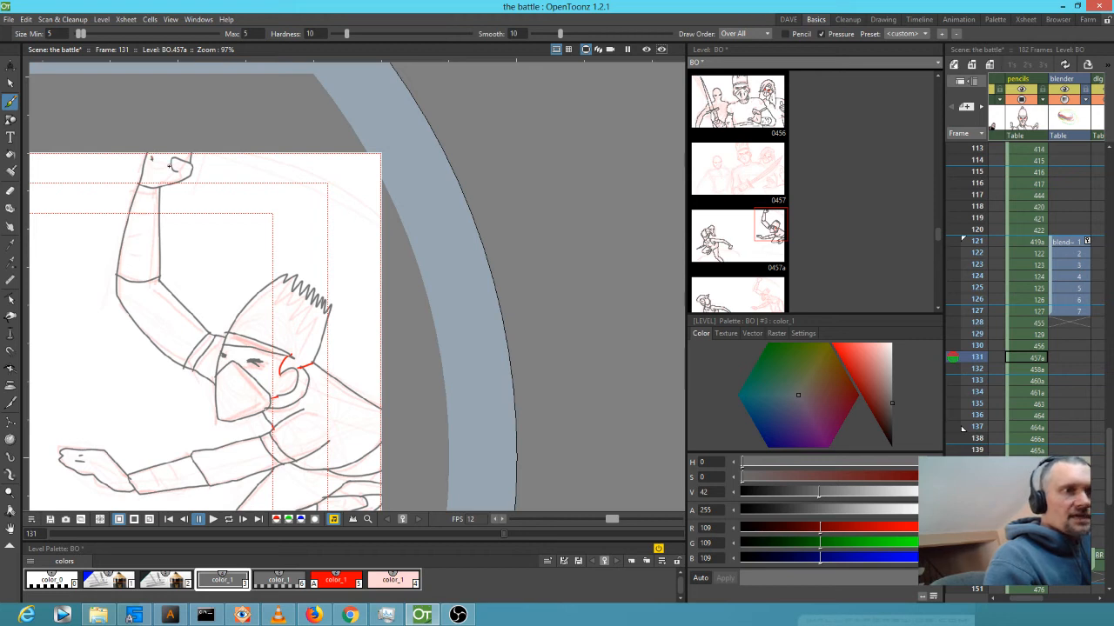
{"action": "left_click_drag", "start_coordinate": [157, 174], "coordinate": [154, 168]}
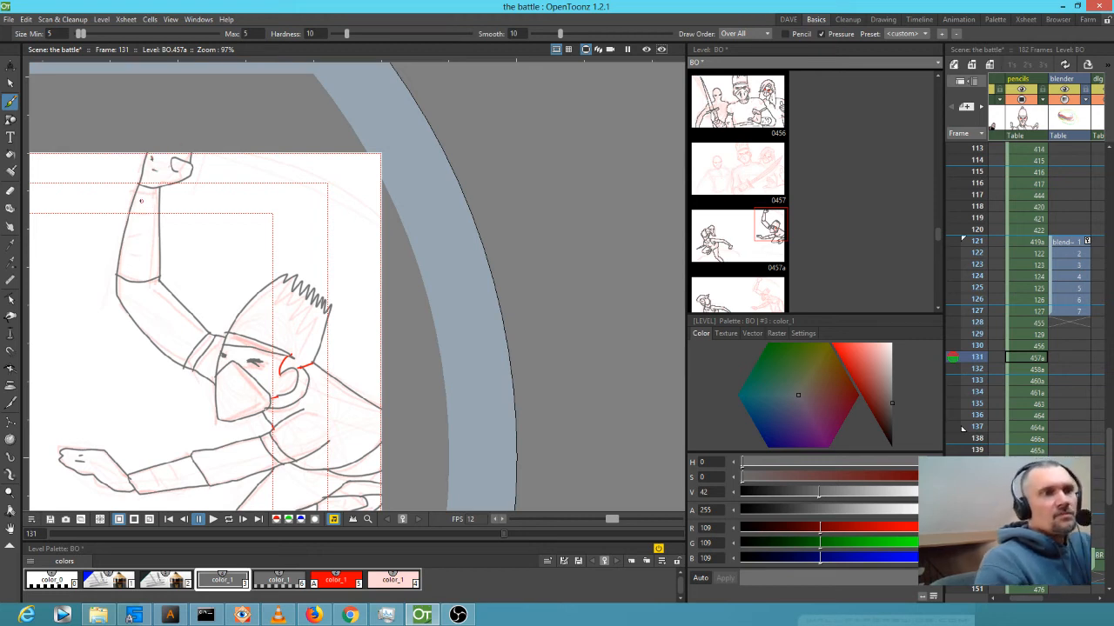
{"action": "mouse_move", "coordinate": [157, 206]}
{"action": "left_mouse_down"}
{"action": "mouse_move", "coordinate": [136, 207]}
{"action": "mouse_move", "coordinate": [156, 231]}
{"action": "mouse_move", "coordinate": [150, 270]}
{"action": "left_mouse_up"}
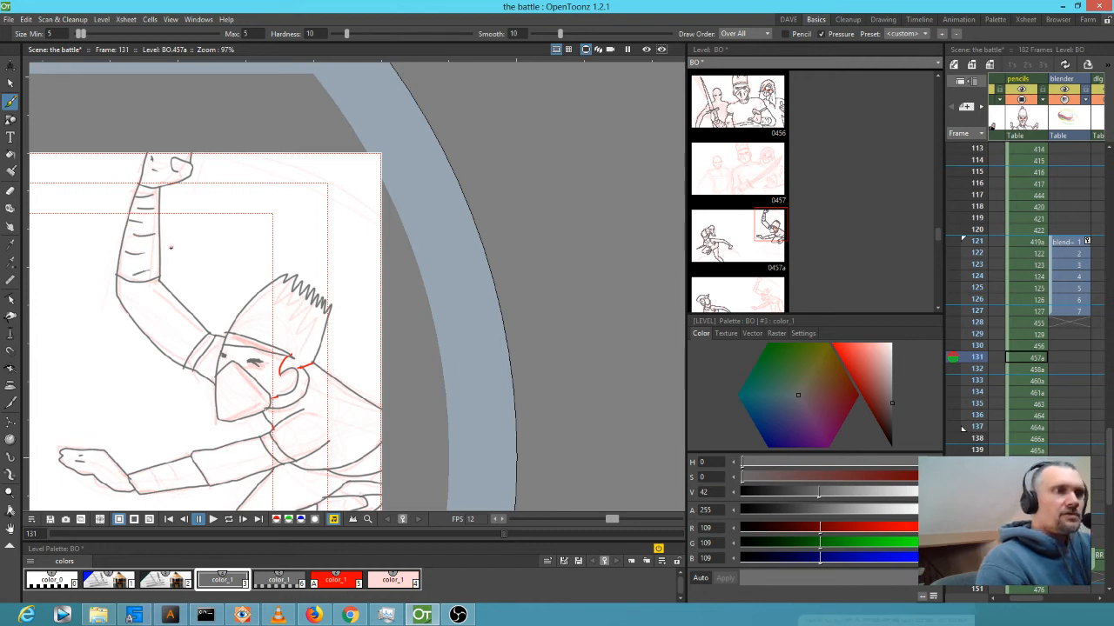
{"action": "mouse_move", "coordinate": [141, 474]}
{"action": "left_mouse_down"}
{"action": "mouse_move", "coordinate": [139, 485]}
{"action": "mouse_move", "coordinate": [160, 488]}
{"action": "mouse_move", "coordinate": [181, 480]}
{"action": "left_mouse_up"}
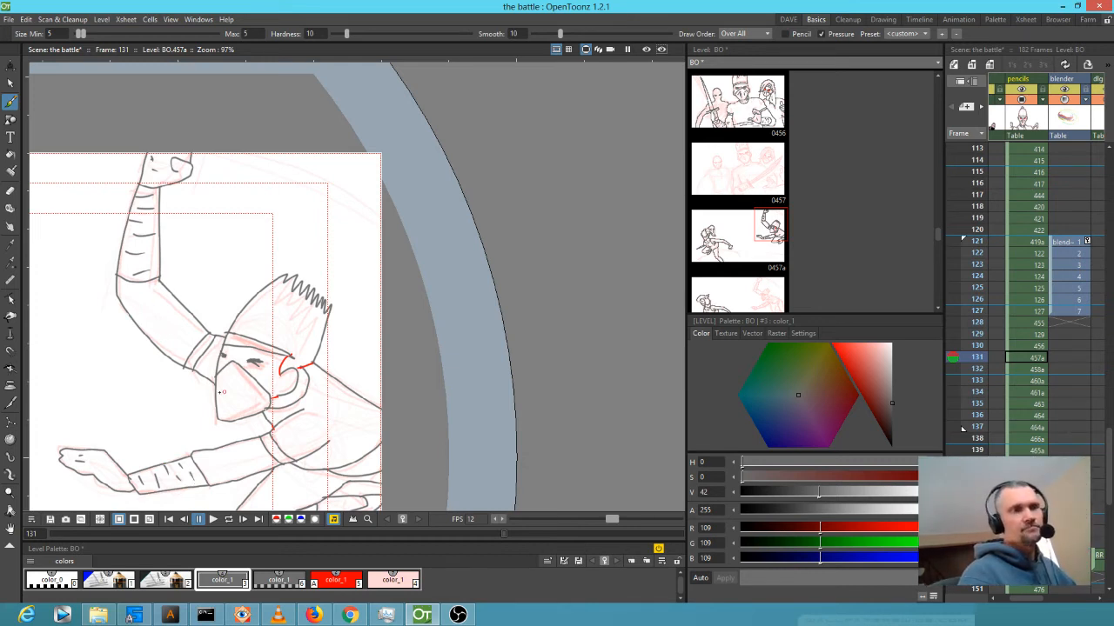
Ink the face mask's zigzag edge and the curve beneath the hand.
{"action": "mouse_move", "coordinate": [228, 405]}
{"action": "left_mouse_down"}
{"action": "mouse_move", "coordinate": [242, 381]}
{"action": "mouse_move", "coordinate": [252, 397]}
{"action": "left_mouse_up"}
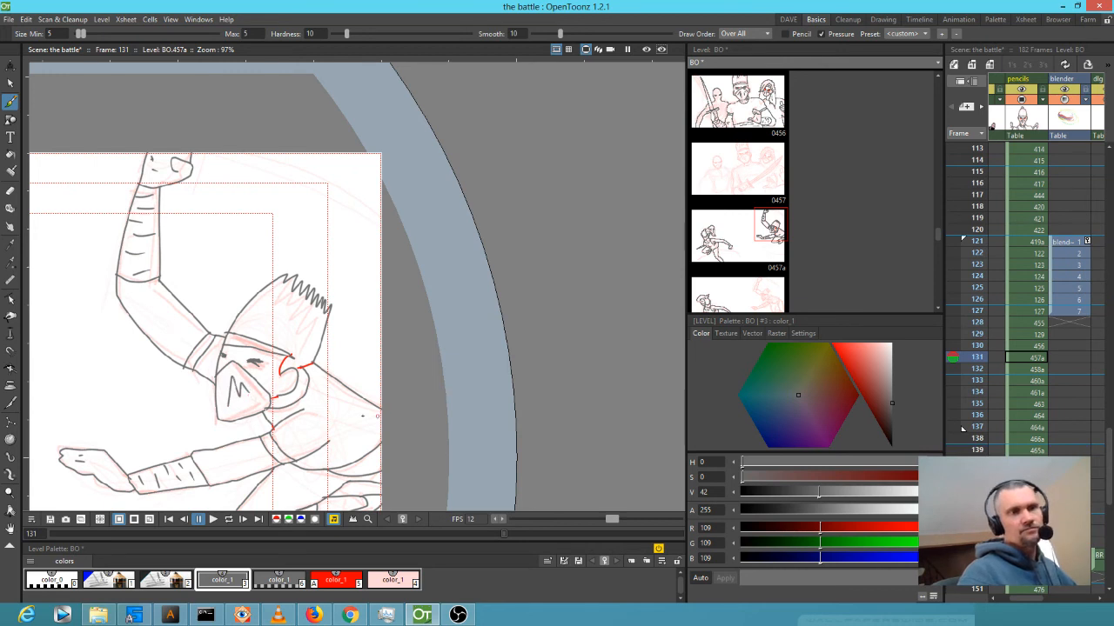
{"action": "mouse_move", "coordinate": [361, 415]}
{"action": "left_mouse_down"}
{"action": "mouse_move", "coordinate": [286, 361]}
{"action": "mouse_move", "coordinate": [237, 273]}
{"action": "left_mouse_up"}
{"action": "left_click_drag", "start_coordinate": [230, 366], "coordinate": [311, 358]}
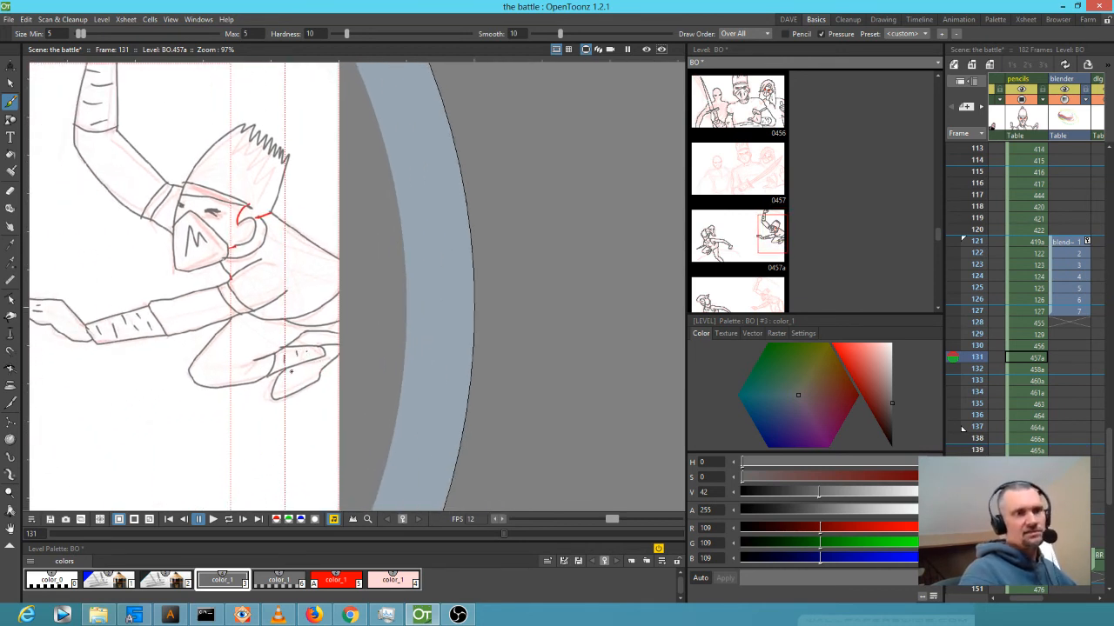
{"action": "mouse_move", "coordinate": [291, 368]}
{"action": "left_mouse_down"}
{"action": "mouse_move", "coordinate": [291, 383]}
{"action": "mouse_move", "coordinate": [307, 384]}
{"action": "mouse_move", "coordinate": [324, 369]}
{"action": "left_mouse_up"}
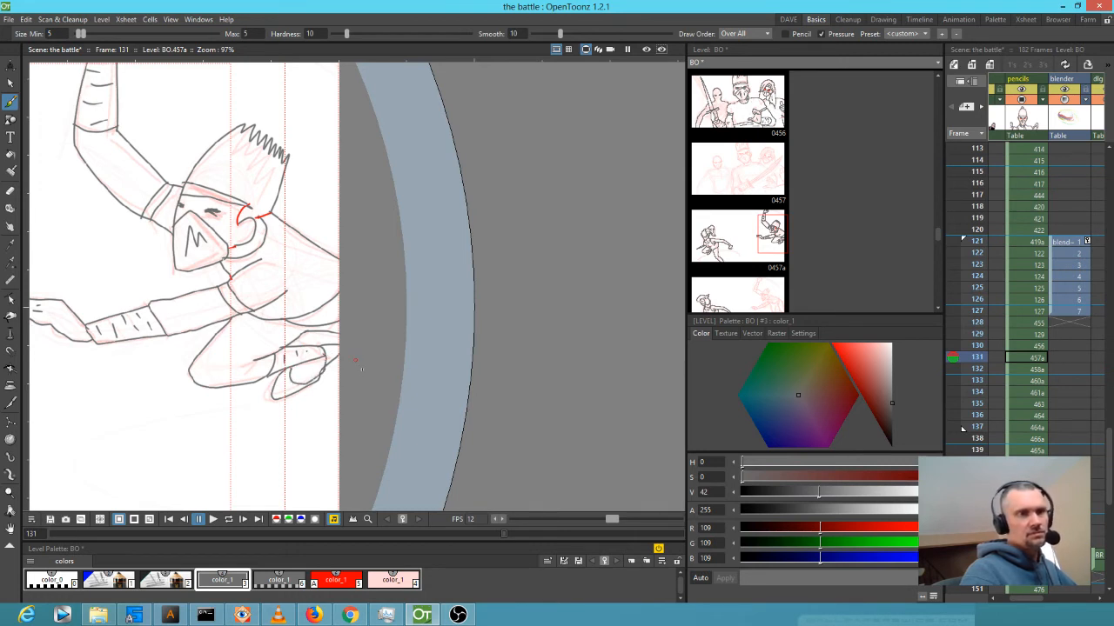
{"action": "mouse_move", "coordinate": [324, 361]}
{"action": "left_mouse_down"}
{"action": "mouse_move", "coordinate": [474, 309]}
{"action": "mouse_move", "coordinate": [549, 323]}
{"action": "left_mouse_up"}
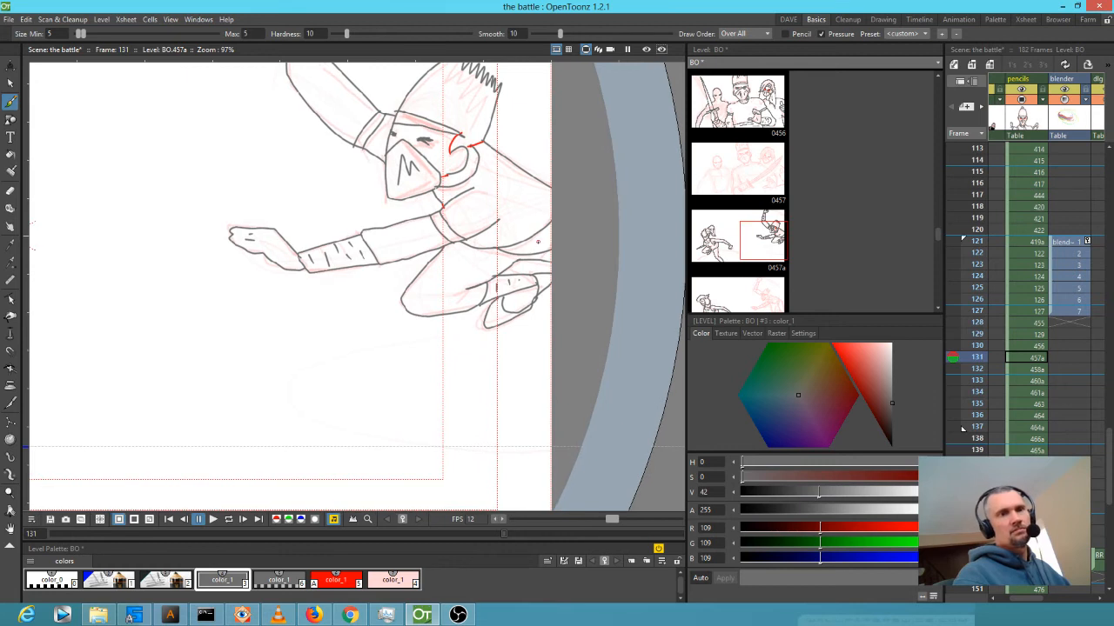
{"action": "left_click_drag", "start_coordinate": [264, 395], "coordinate": [321, 461]}
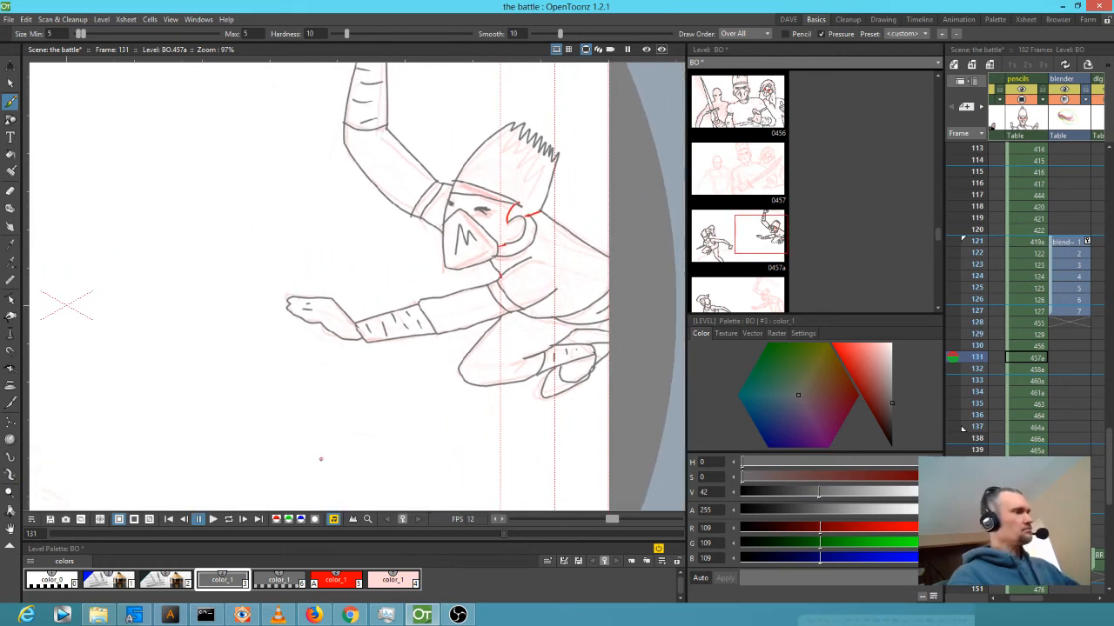
Move to frame 132's red rough, briefly flipping back to 131 to compare.
{"action": "key", "text": "Down"}
{"action": "key", "text": "Up"}
{"action": "key", "text": "Down"}
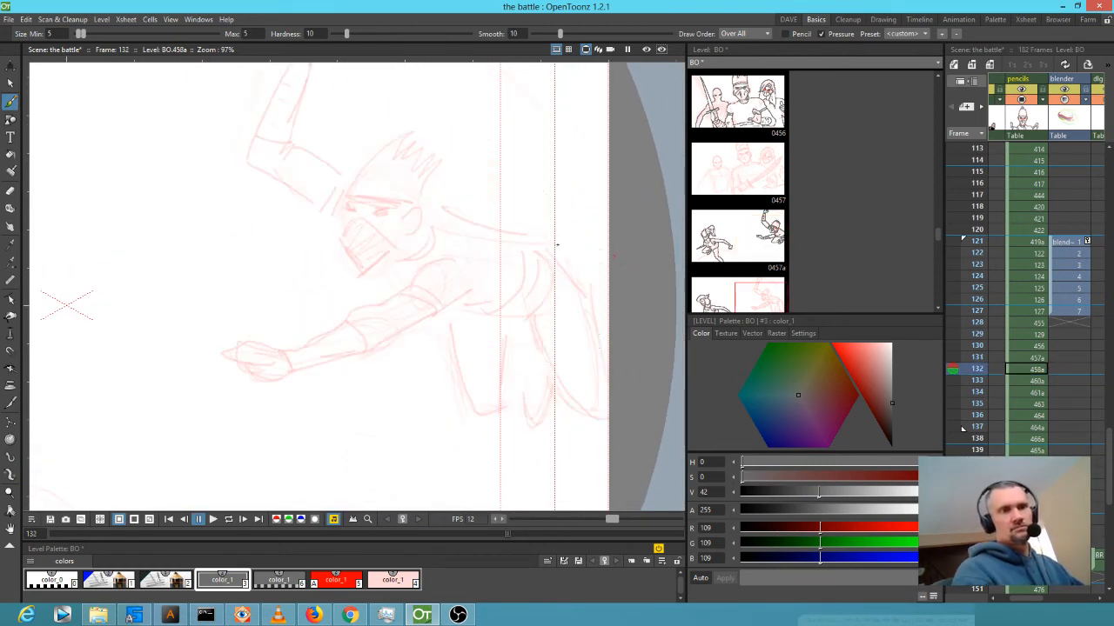
Ink the outstretched arm's upper line, arm and forearm bands, wrist bands and hand line.
{"action": "mouse_move", "coordinate": [446, 258]}
{"action": "left_mouse_down"}
{"action": "mouse_move", "coordinate": [313, 342]}
{"action": "mouse_move", "coordinate": [287, 354]}
{"action": "mouse_move", "coordinate": [246, 344]}
{"action": "mouse_move", "coordinate": [208, 360]}
{"action": "mouse_move", "coordinate": [216, 379]}
{"action": "mouse_move", "coordinate": [269, 379]}
{"action": "mouse_move", "coordinate": [390, 339]}
{"action": "mouse_move", "coordinate": [471, 293]}
{"action": "left_mouse_up"}
{"action": "left_click_drag", "start_coordinate": [404, 290], "coordinate": [435, 314]}
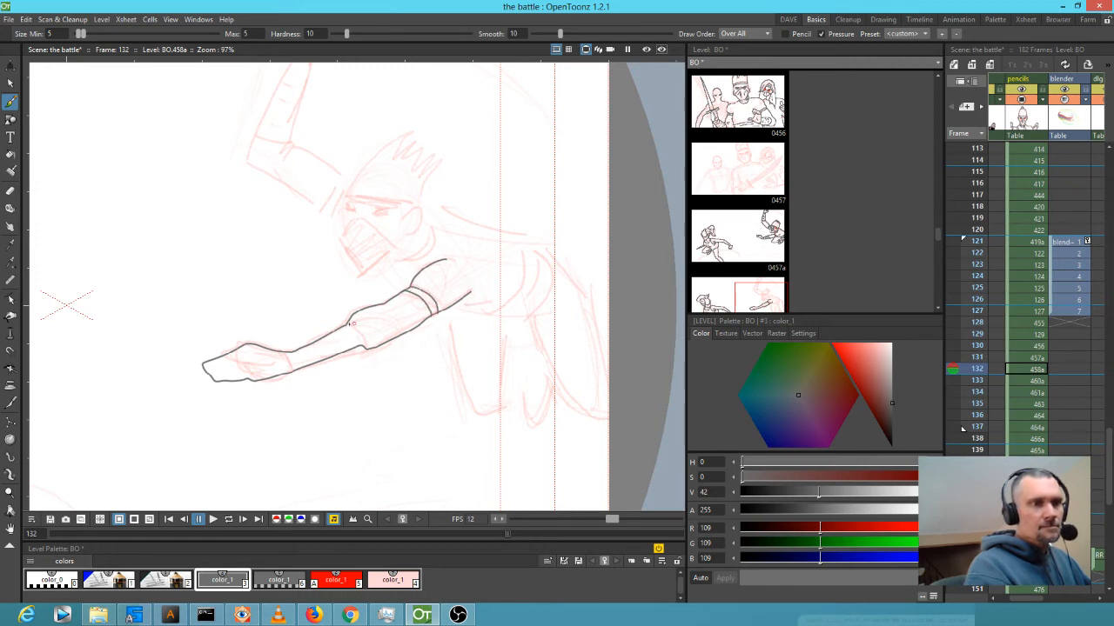
{"action": "left_click_drag", "start_coordinate": [349, 325], "coordinate": [359, 348]}
{"action": "mouse_move", "coordinate": [289, 352]}
{"action": "left_mouse_down"}
{"action": "mouse_move", "coordinate": [292, 371]}
{"action": "mouse_move", "coordinate": [333, 348]}
{"action": "left_mouse_up"}
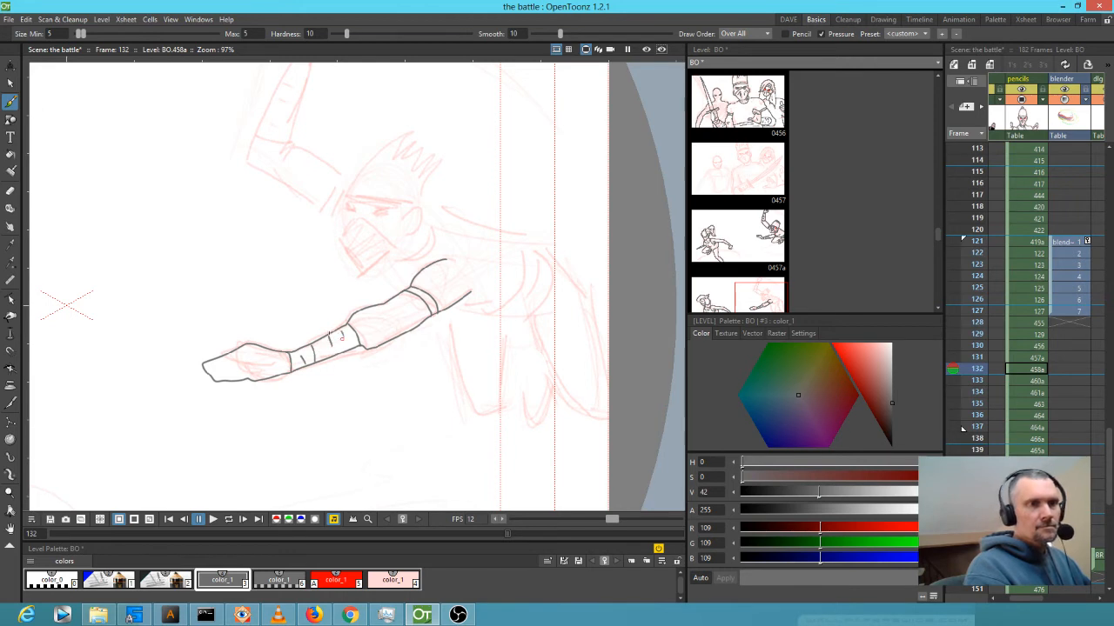
{"action": "left_click_drag", "start_coordinate": [235, 352], "coordinate": [240, 379]}
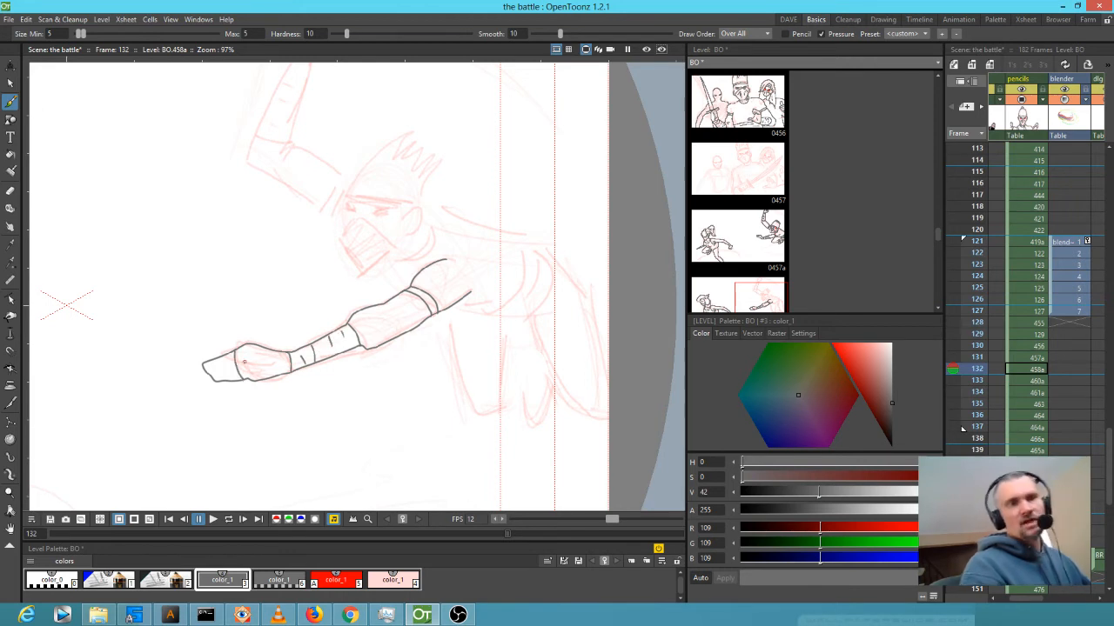
Ink the shoulder, back sweep, hip, both legs and foot, plus the raised arm's underside.
{"action": "mouse_move", "coordinate": [488, 326]}
{"action": "left_mouse_down"}
{"action": "mouse_move", "coordinate": [355, 343]}
{"action": "mouse_move", "coordinate": [374, 449]}
{"action": "mouse_move", "coordinate": [400, 441]}
{"action": "mouse_move", "coordinate": [404, 354]}
{"action": "mouse_move", "coordinate": [381, 328]}
{"action": "mouse_move", "coordinate": [381, 337]}
{"action": "mouse_move", "coordinate": [407, 322]}
{"action": "mouse_move", "coordinate": [415, 270]}
{"action": "mouse_move", "coordinate": [316, 233]}
{"action": "left_mouse_up"}
{"action": "mouse_move", "coordinate": [409, 266]}
{"action": "left_mouse_down"}
{"action": "mouse_move", "coordinate": [440, 314]}
{"action": "mouse_move", "coordinate": [427, 341]}
{"action": "mouse_move", "coordinate": [409, 350]}
{"action": "mouse_move", "coordinate": [373, 335]}
{"action": "left_mouse_up"}
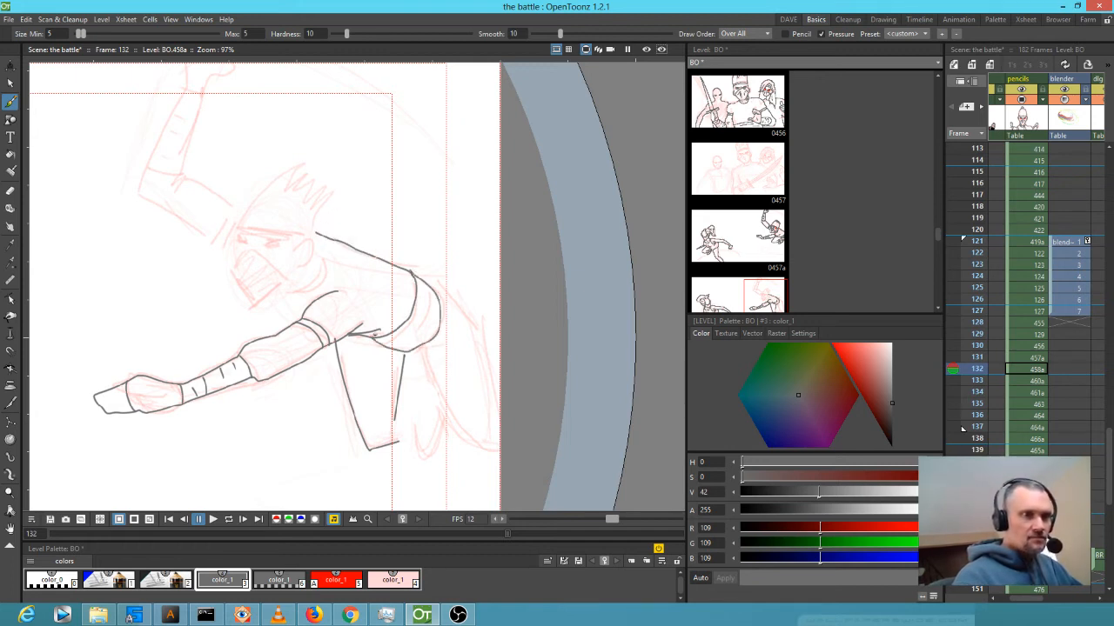
{"action": "mouse_move", "coordinate": [433, 289]}
{"action": "left_mouse_down"}
{"action": "mouse_move", "coordinate": [481, 342]}
{"action": "mouse_move", "coordinate": [504, 409]}
{"action": "left_mouse_up"}
{"action": "mouse_move", "coordinate": [405, 356]}
{"action": "left_mouse_down"}
{"action": "mouse_move", "coordinate": [425, 358]}
{"action": "mouse_move", "coordinate": [494, 449]}
{"action": "left_mouse_up"}
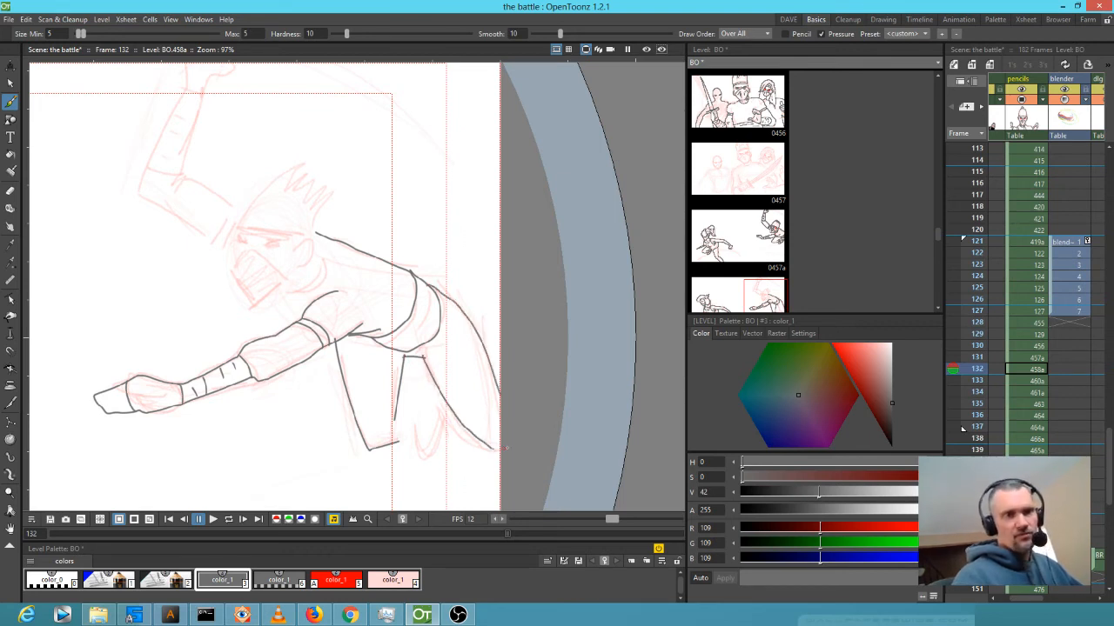
{"action": "mouse_move", "coordinate": [402, 401]}
{"action": "left_mouse_down"}
{"action": "mouse_move", "coordinate": [396, 440]}
{"action": "mouse_move", "coordinate": [429, 411]}
{"action": "mouse_move", "coordinate": [402, 399]}
{"action": "mouse_move", "coordinate": [440, 387]}
{"action": "left_mouse_up"}
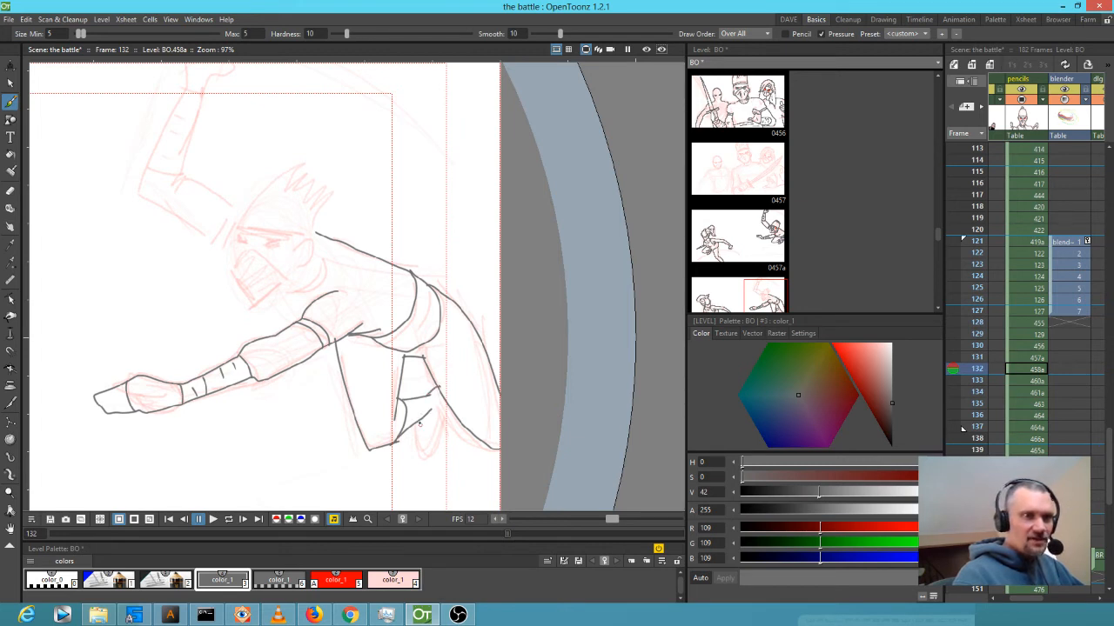
{"action": "mouse_move", "coordinate": [417, 423]}
{"action": "left_mouse_down"}
{"action": "mouse_move", "coordinate": [421, 461]}
{"action": "mouse_move", "coordinate": [439, 453]}
{"action": "mouse_move", "coordinate": [450, 402]}
{"action": "mouse_move", "coordinate": [423, 438]}
{"action": "mouse_move", "coordinate": [444, 425]}
{"action": "mouse_move", "coordinate": [441, 394]}
{"action": "left_mouse_up"}
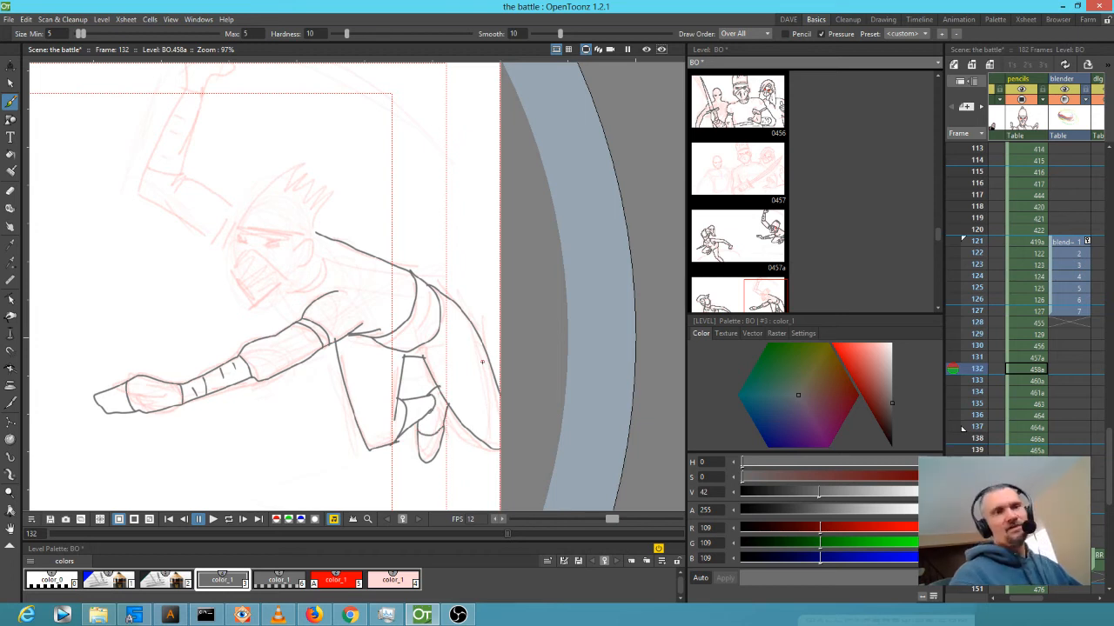
{"action": "left_click_drag", "start_coordinate": [296, 395], "coordinate": [272, 494]}
{"action": "left_click_drag", "start_coordinate": [110, 291], "coordinate": [187, 343]}
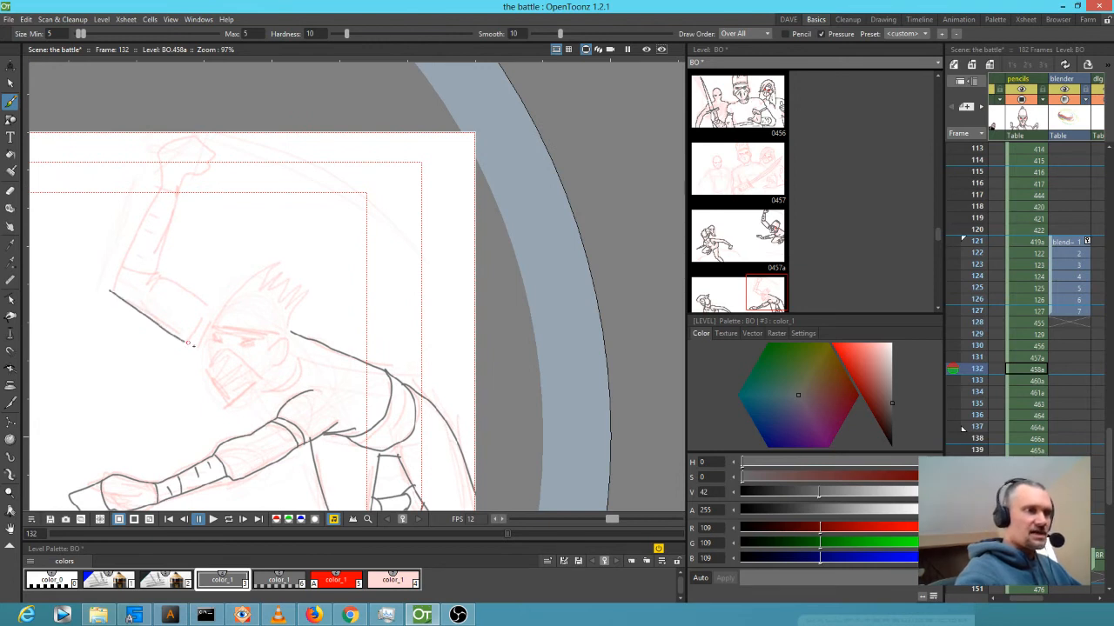
Ink the raised arm's upper edge, forearm band, wrist line and fist knuckles on frame 132.
{"action": "mouse_move", "coordinate": [111, 291]}
{"action": "left_mouse_down"}
{"action": "mouse_move", "coordinate": [163, 190]}
{"action": "mouse_move", "coordinate": [161, 153]}
{"action": "mouse_move", "coordinate": [186, 132]}
{"action": "mouse_move", "coordinate": [205, 138]}
{"action": "mouse_move", "coordinate": [210, 166]}
{"action": "mouse_move", "coordinate": [181, 188]}
{"action": "mouse_move", "coordinate": [163, 280]}
{"action": "mouse_move", "coordinate": [218, 315]}
{"action": "mouse_move", "coordinate": [187, 343]}
{"action": "left_mouse_up"}
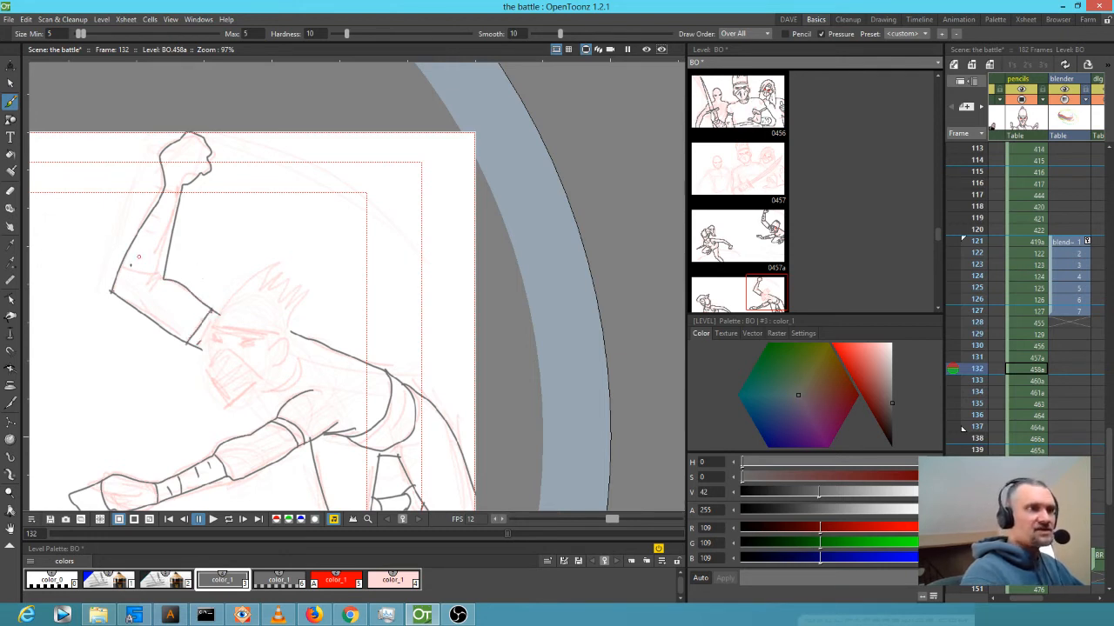
{"action": "left_click_drag", "start_coordinate": [122, 267], "coordinate": [167, 277]}
{"action": "left_click_drag", "start_coordinate": [165, 186], "coordinate": [183, 186]}
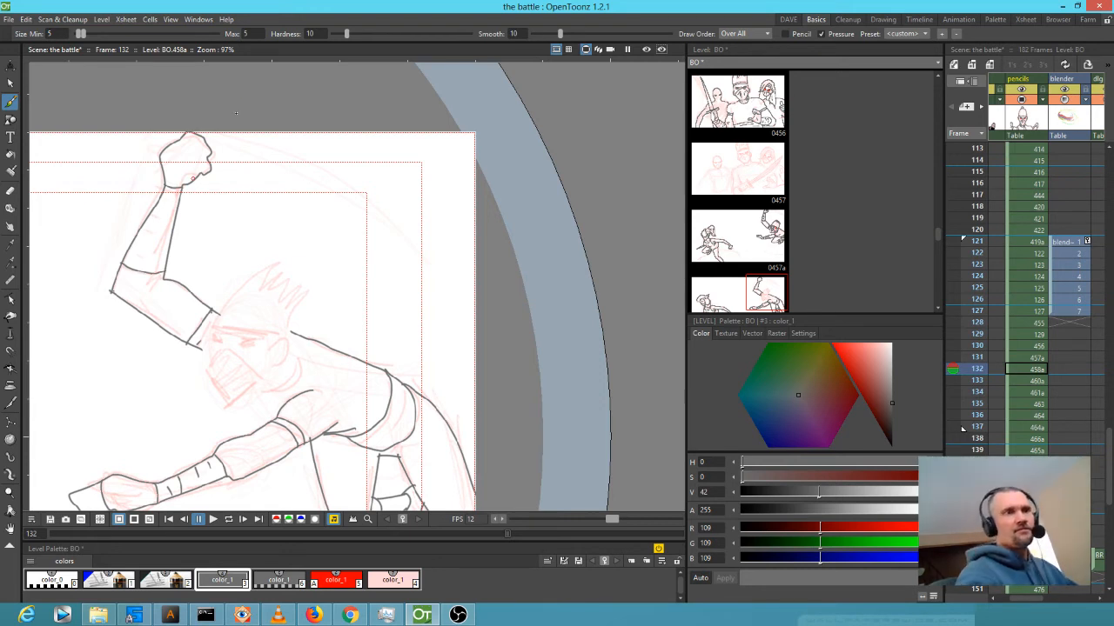
{"action": "mouse_move", "coordinate": [199, 177]}
{"action": "left_mouse_down"}
{"action": "mouse_move", "coordinate": [201, 196]}
{"action": "mouse_move", "coordinate": [214, 200]}
{"action": "mouse_move", "coordinate": [210, 150]}
{"action": "mouse_move", "coordinate": [324, 168]}
{"action": "mouse_move", "coordinate": [345, 199]}
{"action": "mouse_move", "coordinate": [276, 153]}
{"action": "mouse_move", "coordinate": [216, 148]}
{"action": "left_mouse_up"}
On frame 131, ink the sword blade sweeping up from the raised fist.
{"action": "key", "text": "comma"}
{"action": "key", "text": "comma"}
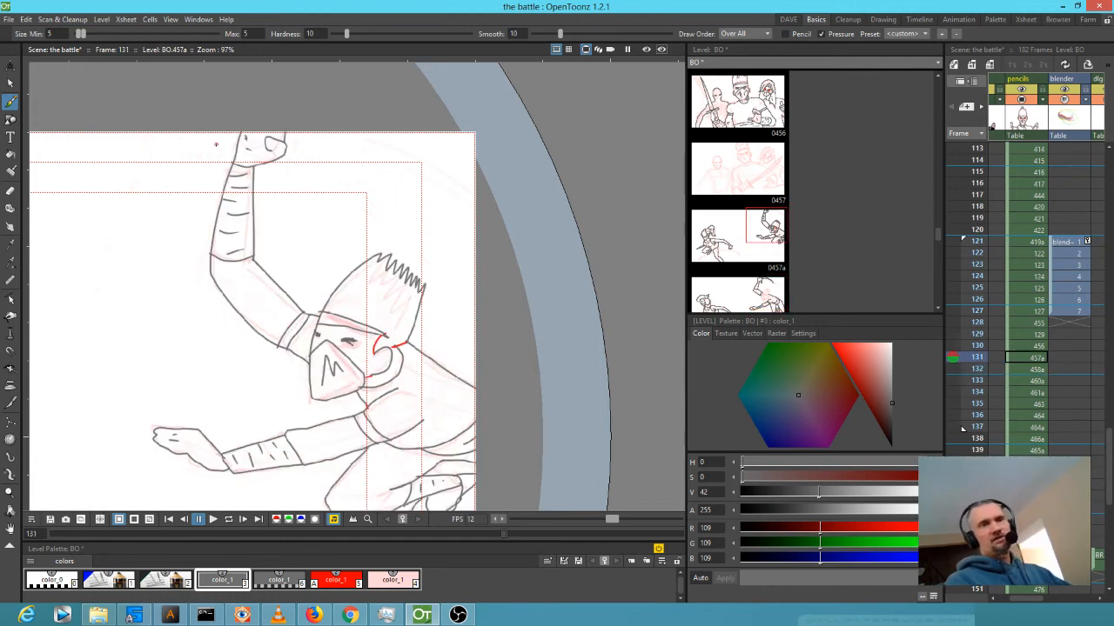
{"action": "key", "text": "period"}
{"action": "key", "text": "comma"}
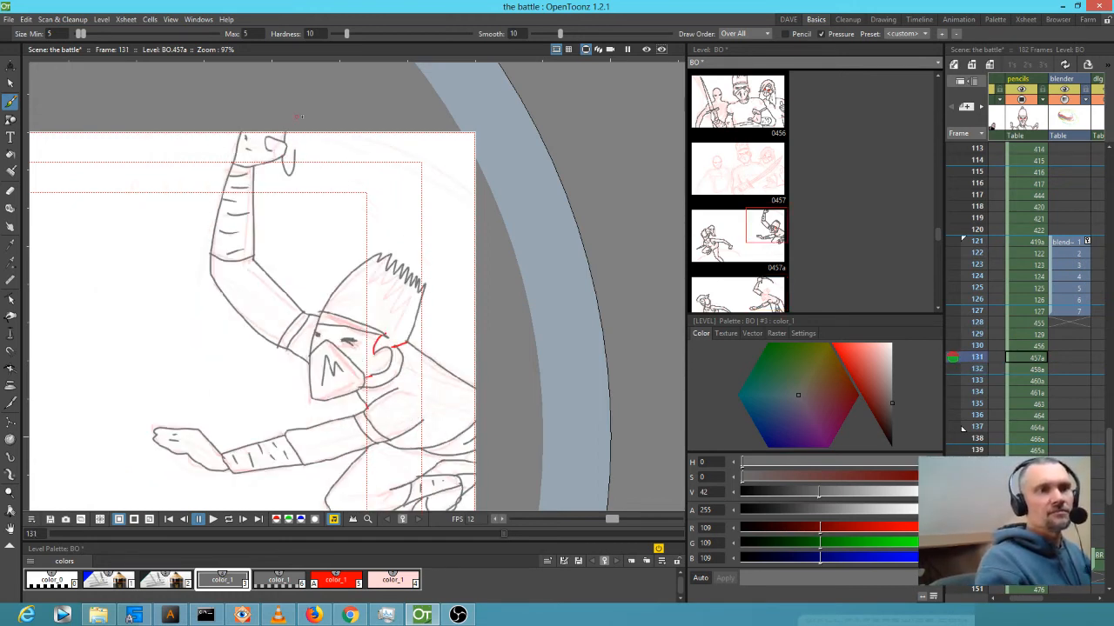
{"action": "mouse_move", "coordinate": [294, 145]}
{"action": "left_mouse_down"}
{"action": "mouse_move", "coordinate": [474, 193]}
{"action": "mouse_move", "coordinate": [402, 148]}
{"action": "mouse_move", "coordinate": [317, 120]}
{"action": "left_mouse_up"}
Flip through frames 130 to 132 to check the motion, ending on 131.
{"action": "key", "text": "Up"}
{"action": "key", "text": "Down"}
{"action": "key", "text": "Down"}
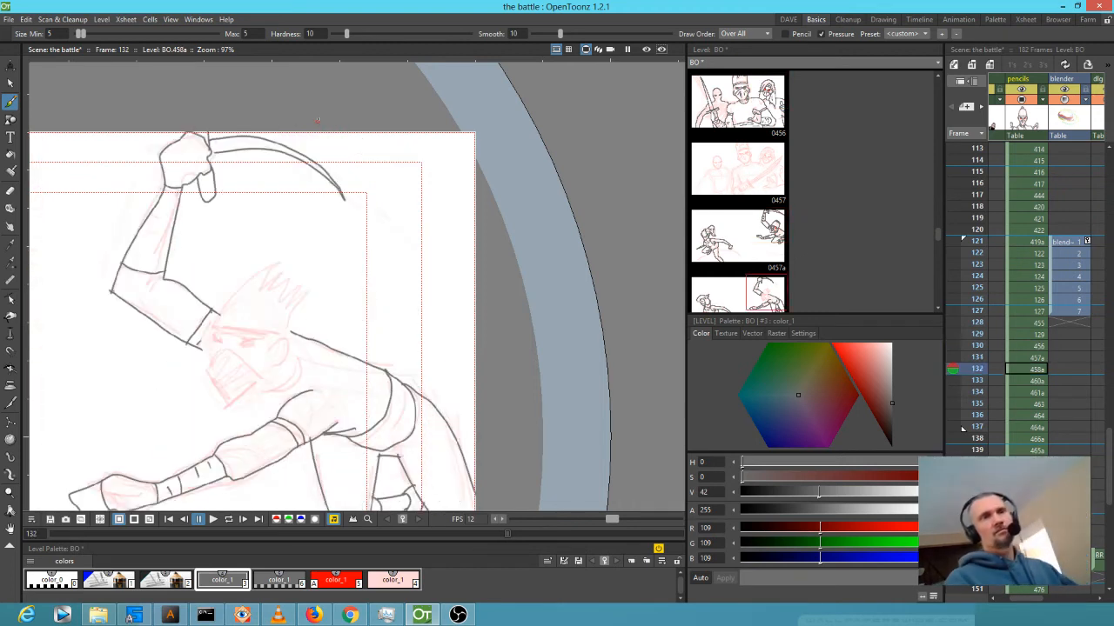
{"action": "key", "text": "Up"}
{"action": "key", "text": "Up"}
{"action": "key", "text": "Down"}
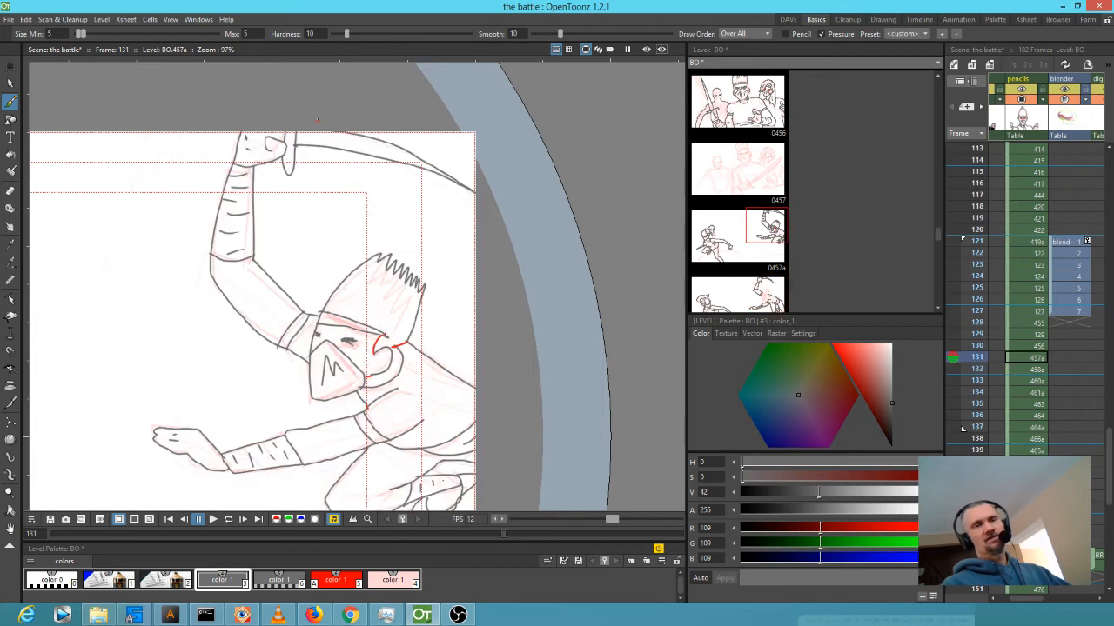
{"action": "key", "text": "Up"}
{"action": "key", "text": "Down"}
{"action": "key", "text": "Down"}
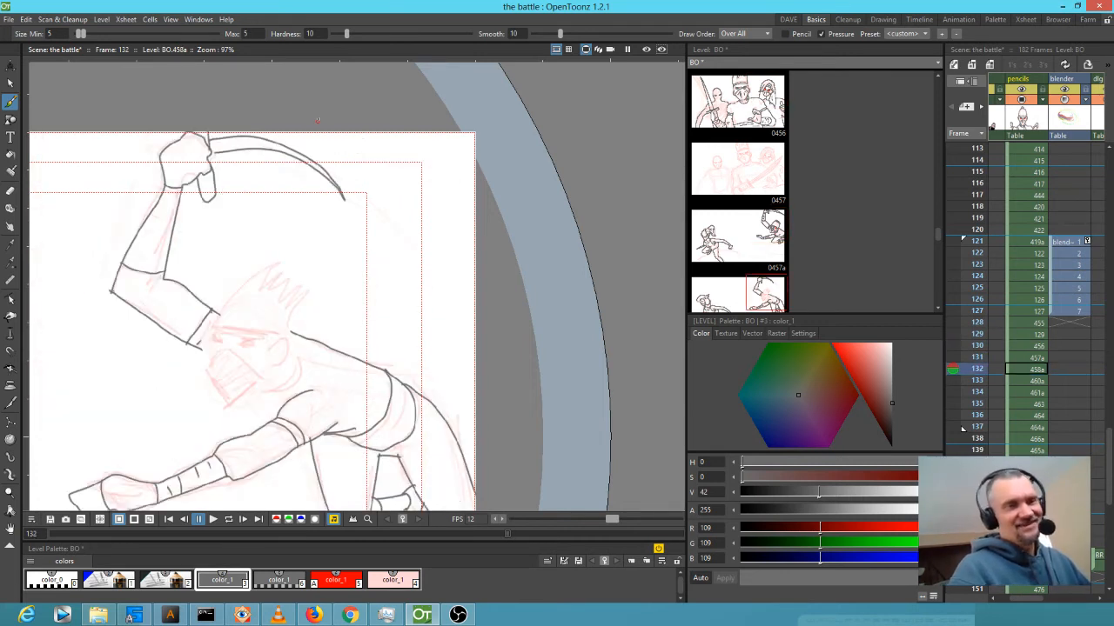
{"action": "key", "text": "Up"}
{"action": "key", "text": "Down"}
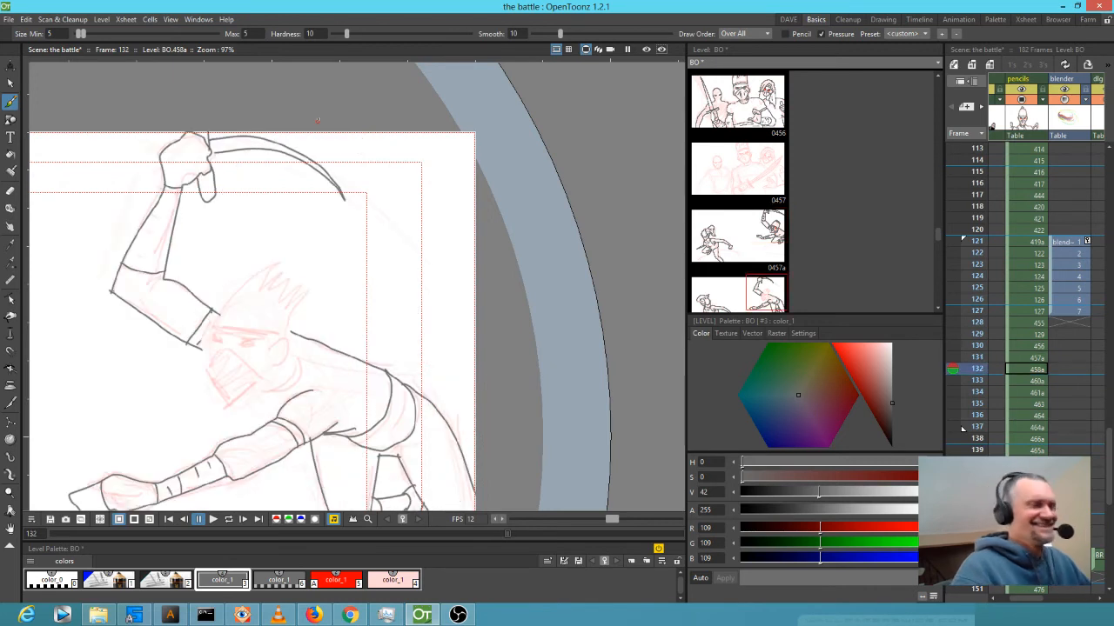
{"action": "key", "text": "Up"}
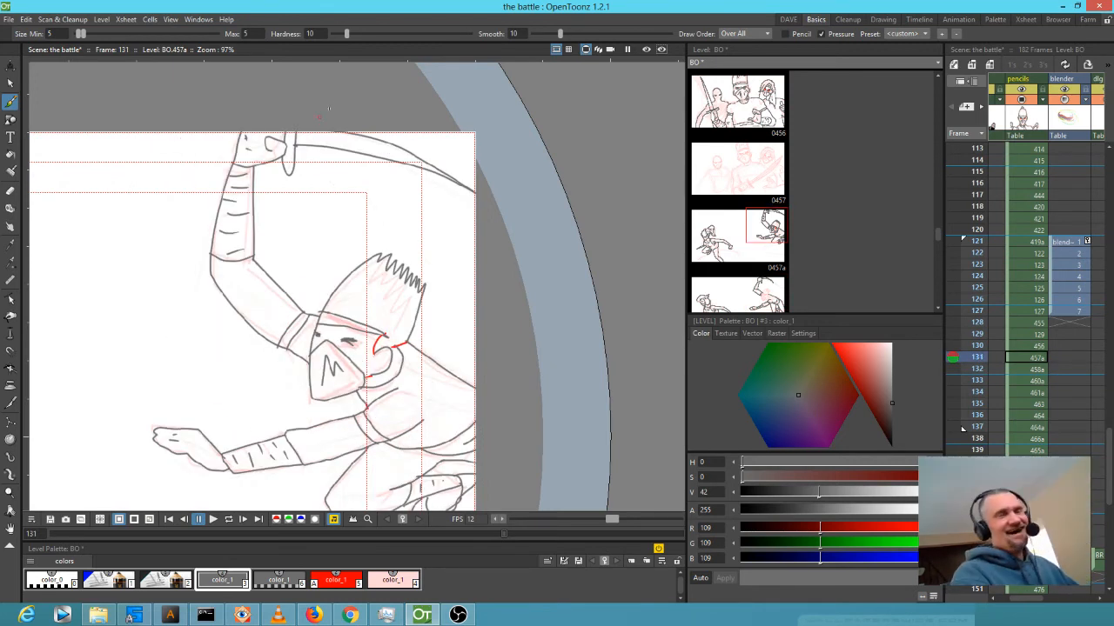
Replace frame 131's upper blade line with a smooth geometric arc along the sword edge.
{"action": "key", "text": "a"}
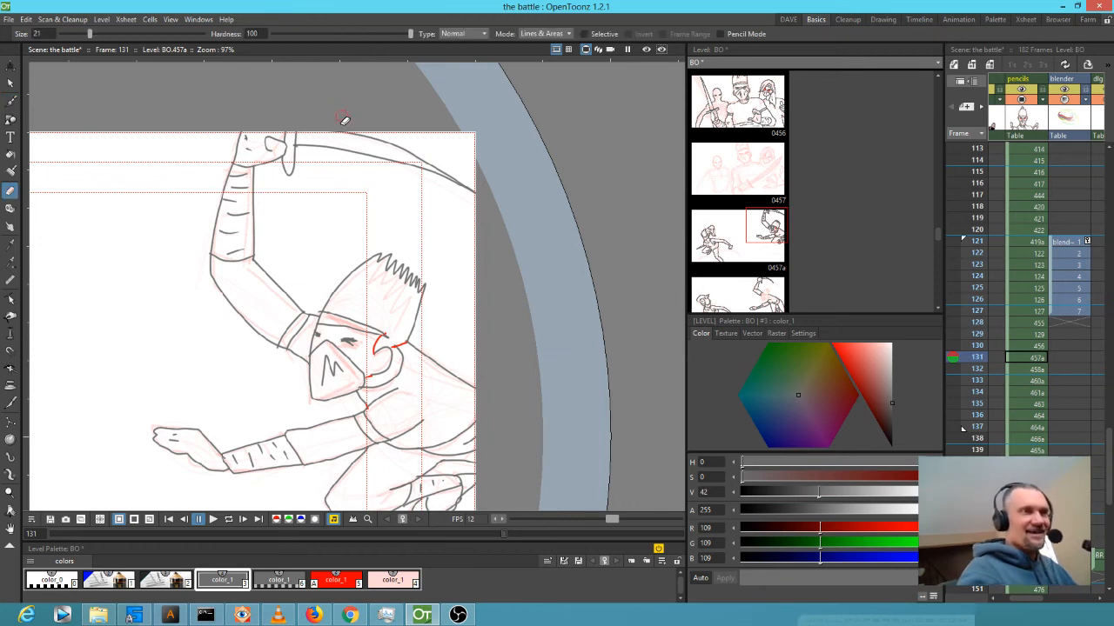
{"action": "left_click_drag", "start_coordinate": [348, 129], "coordinate": [469, 179]}
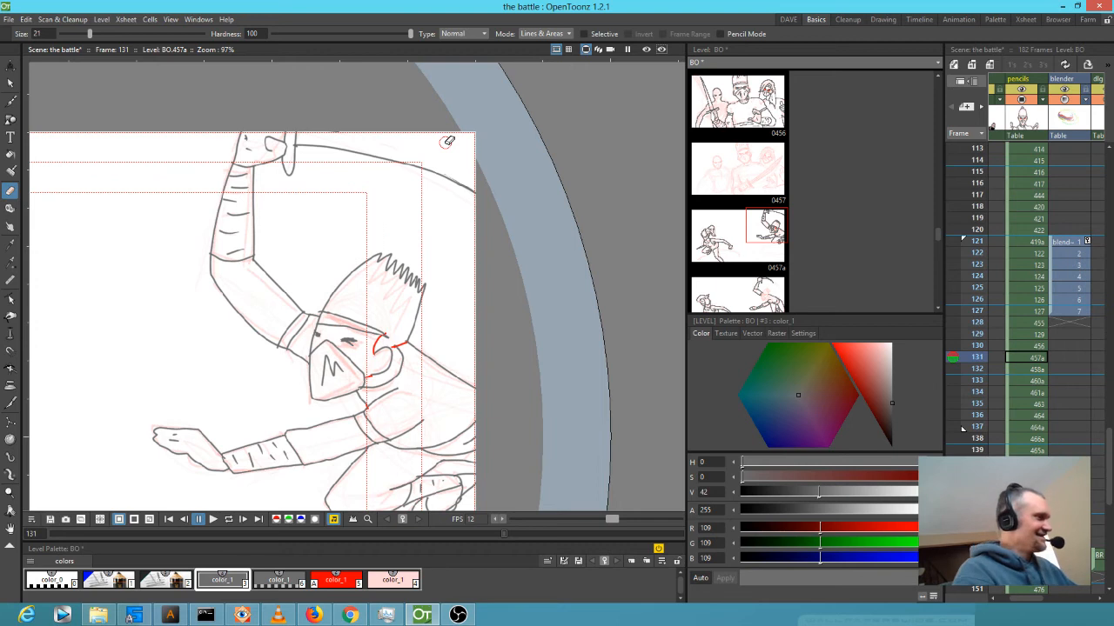
{"action": "left_click", "coordinate": [10, 119]}
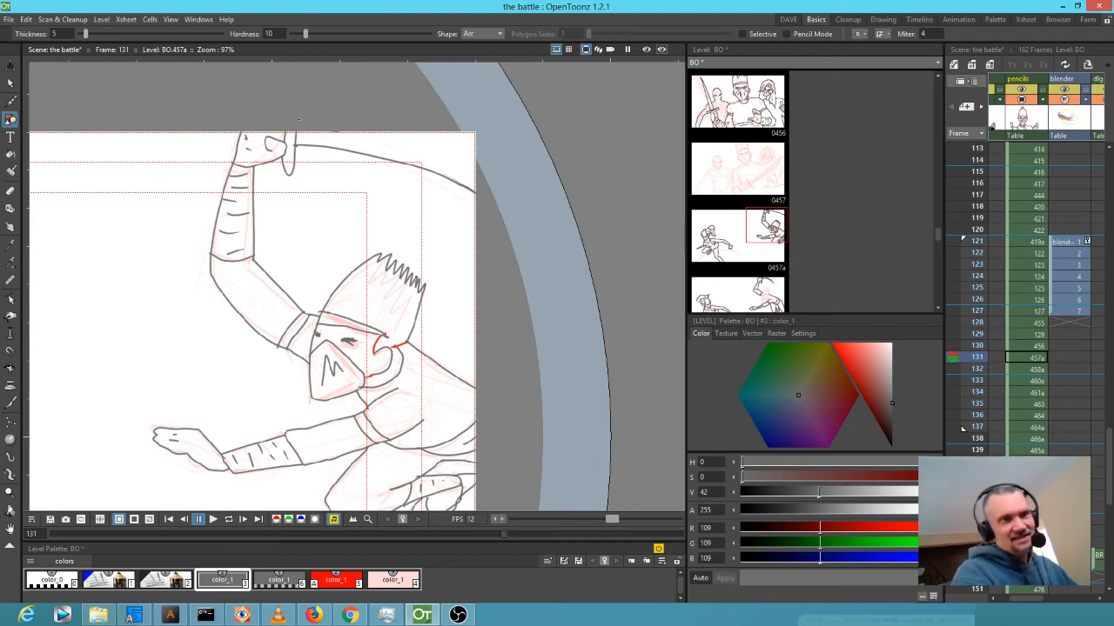
{"action": "left_click_drag", "start_coordinate": [330, 133], "coordinate": [473, 185]}
{"action": "left_click", "coordinate": [453, 162]}
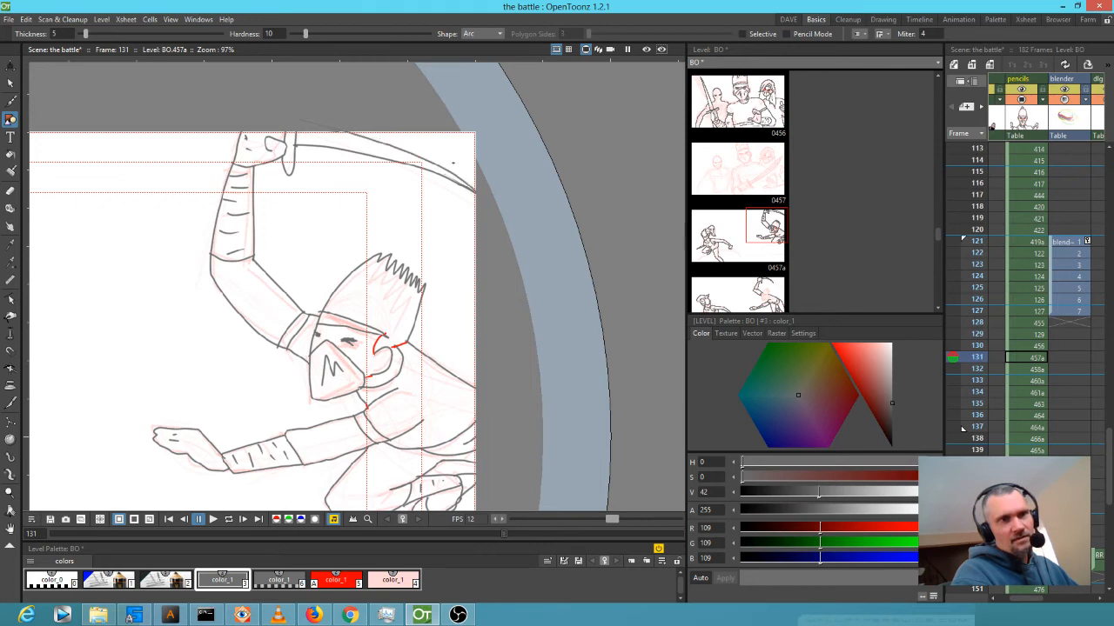
Lasso-select the sword curve with freehand selection.
{"action": "key", "text": "s"}
{"action": "mouse_move", "coordinate": [507, 167]}
{"action": "left_mouse_down"}
{"action": "mouse_move", "coordinate": [368, 107]}
{"action": "mouse_move", "coordinate": [298, 131]}
{"action": "mouse_move", "coordinate": [300, 163]}
{"action": "mouse_move", "coordinate": [427, 224]}
{"action": "mouse_move", "coordinate": [498, 144]}
{"action": "left_mouse_up"}
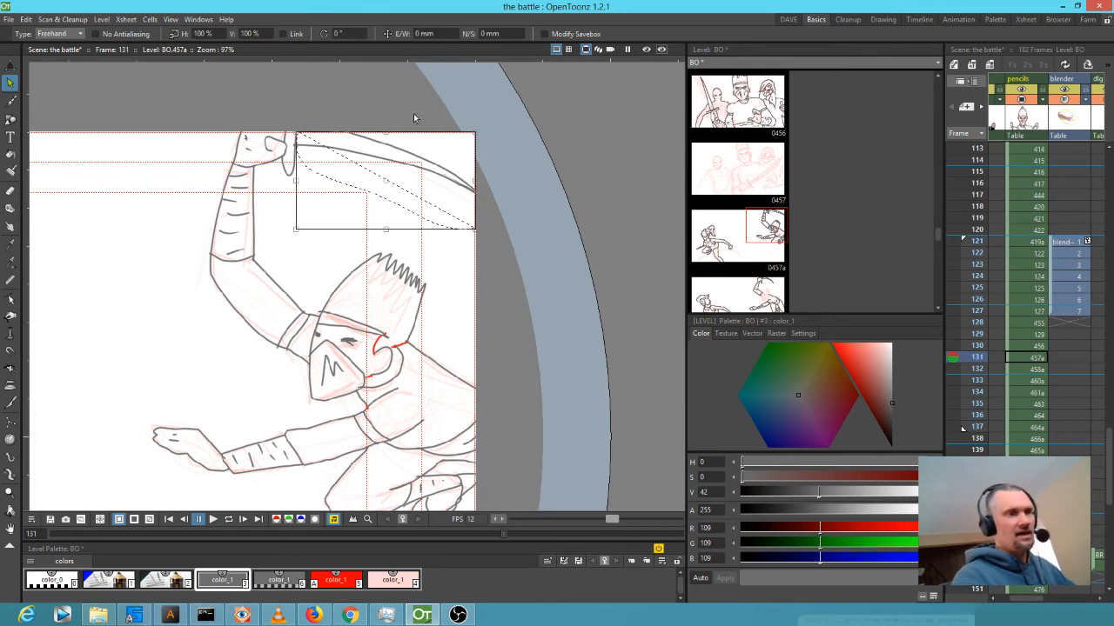
{"action": "mouse_move", "coordinate": [318, 86]}
{"action": "left_mouse_down"}
{"action": "mouse_move", "coordinate": [300, 108]}
{"action": "mouse_move", "coordinate": [315, 166]}
{"action": "mouse_move", "coordinate": [426, 223]}
{"action": "mouse_move", "coordinate": [506, 180]}
{"action": "mouse_move", "coordinate": [361, 99]}
{"action": "mouse_move", "coordinate": [347, 104]}
{"action": "left_mouse_up"}
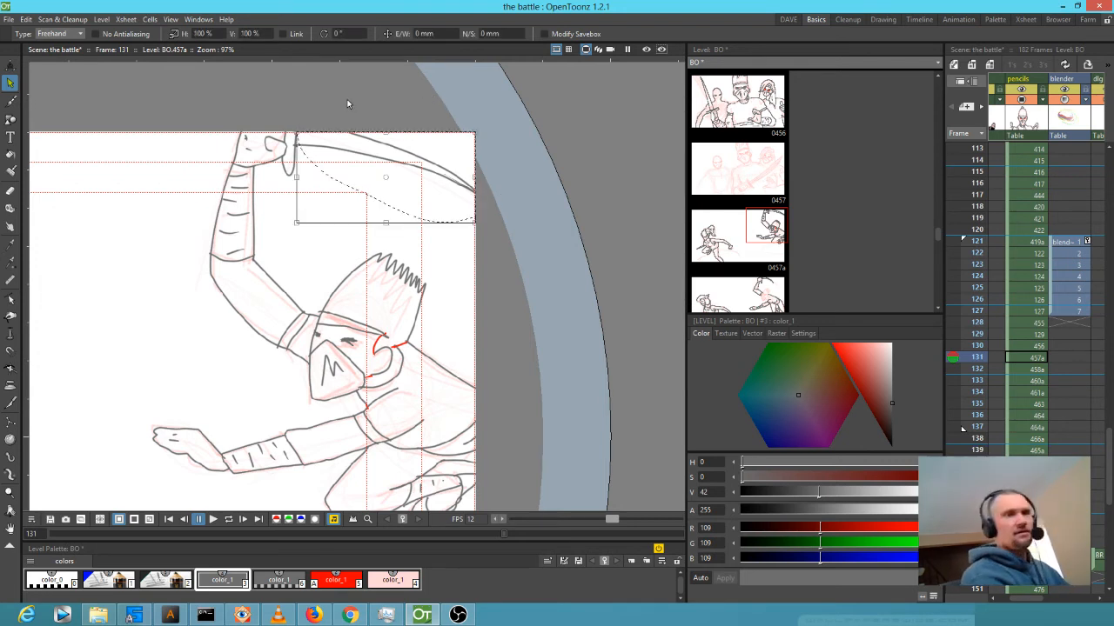
On frame 132, erase the sword stroke and stray lines beside the raised hand.
{"action": "key", "text": "period"}
{"action": "key", "text": "a"}
{"action": "mouse_move", "coordinate": [323, 141]}
{"action": "left_mouse_down"}
{"action": "mouse_move", "coordinate": [331, 149]}
{"action": "mouse_move", "coordinate": [320, 135]}
{"action": "mouse_move", "coordinate": [297, 157]}
{"action": "mouse_move", "coordinate": [228, 152]}
{"action": "left_mouse_up"}
{"action": "left_click_drag", "start_coordinate": [219, 152], "coordinate": [221, 146]}
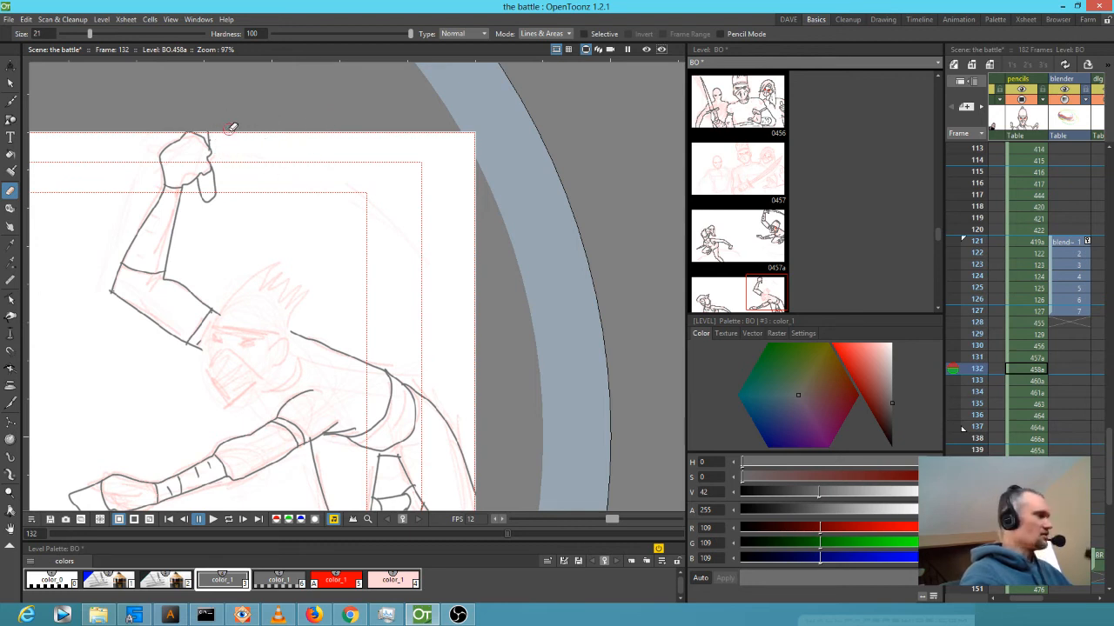
Move the sword stroke, rotate it about 14° clockwise, and place it onto the raised arm.
{"action": "key", "text": "s"}
{"action": "left_click", "coordinate": [366, 154]}
{"action": "left_click_drag", "start_coordinate": [422, 161], "coordinate": [391, 181]}
{"action": "left_click_drag", "start_coordinate": [448, 250], "coordinate": [458, 220]}
{"action": "left_click_drag", "start_coordinate": [352, 223], "coordinate": [259, 204]}
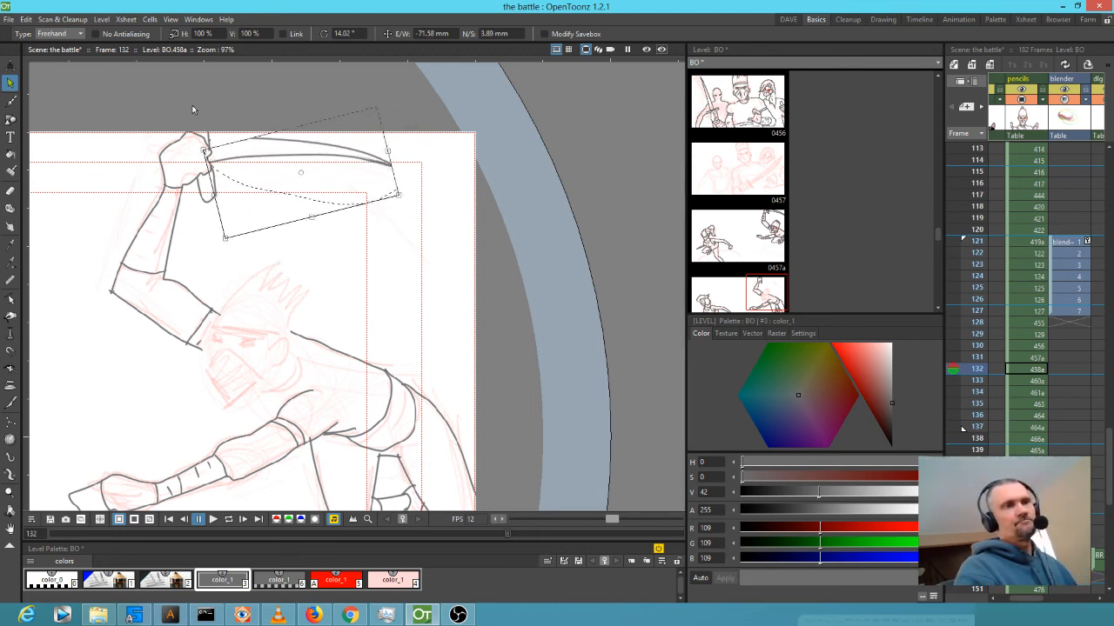
Zoom in and brush the sword's upper edge into the fist, plus a mark at its base.
{"action": "scroll", "coordinate": [274, 193], "scroll_direction": "up", "scroll_amount": 5}
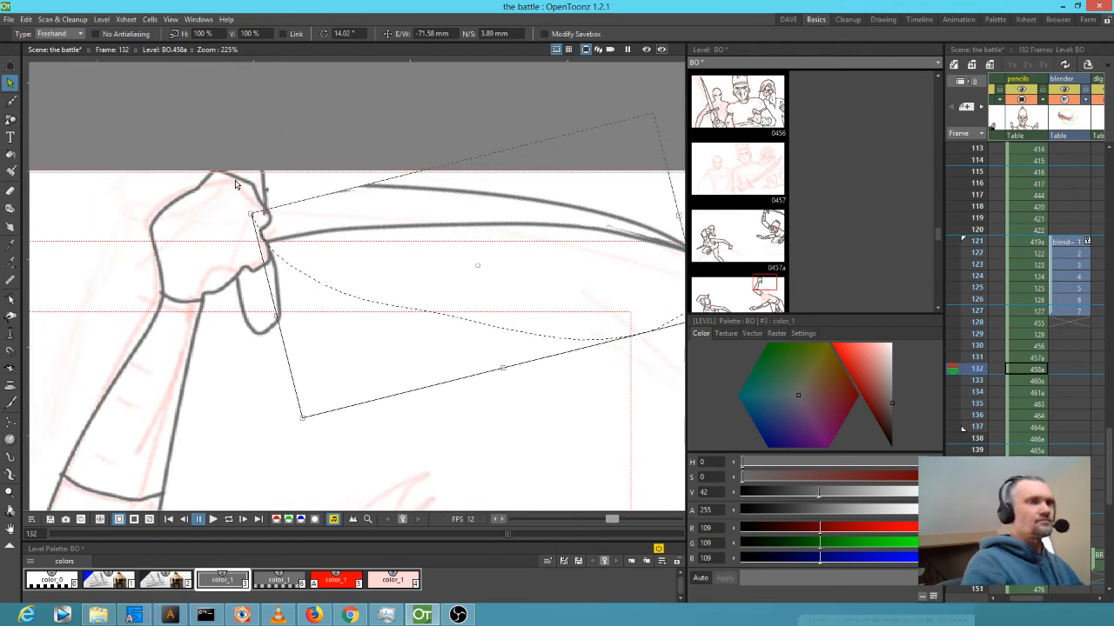
{"action": "key", "text": "b"}
{"action": "left_click_drag", "start_coordinate": [366, 185], "coordinate": [266, 184]}
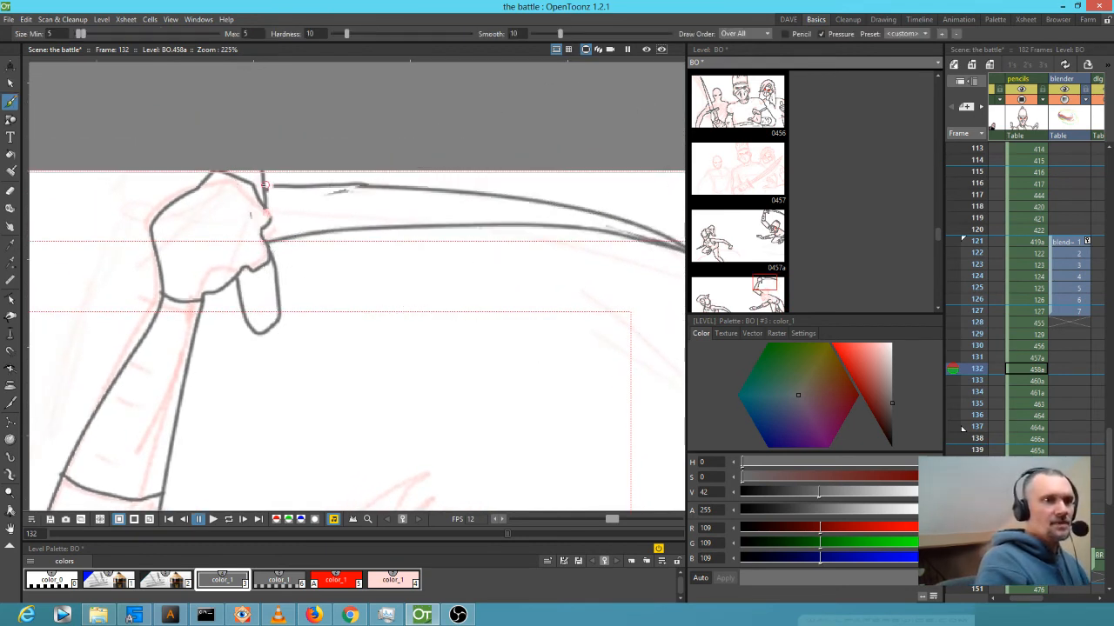
{"action": "key", "text": "a"}
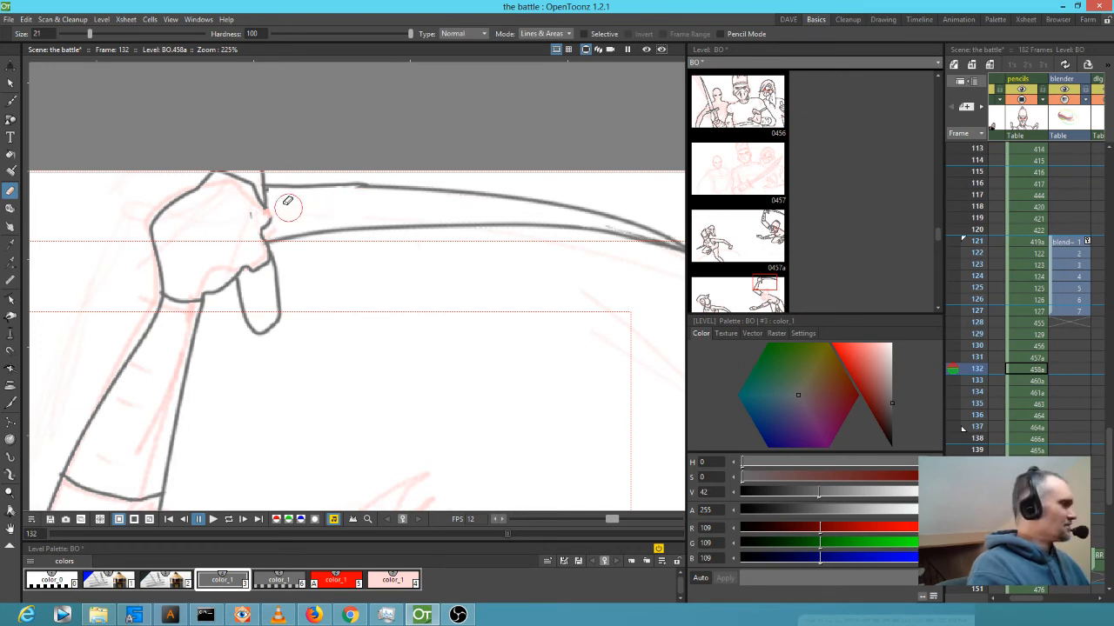
{"action": "key", "text": "b"}
{"action": "mouse_move", "coordinate": [266, 214]}
{"action": "left_mouse_down"}
{"action": "mouse_move", "coordinate": [269, 226]}
{"action": "mouse_move", "coordinate": [237, 214]}
{"action": "mouse_move", "coordinate": [208, 233]}
{"action": "left_mouse_up"}
Zoom out and step through neighbouring frames to compare the drawings.
{"action": "scroll", "coordinate": [294, 218], "scroll_direction": "down", "scroll_amount": 5}
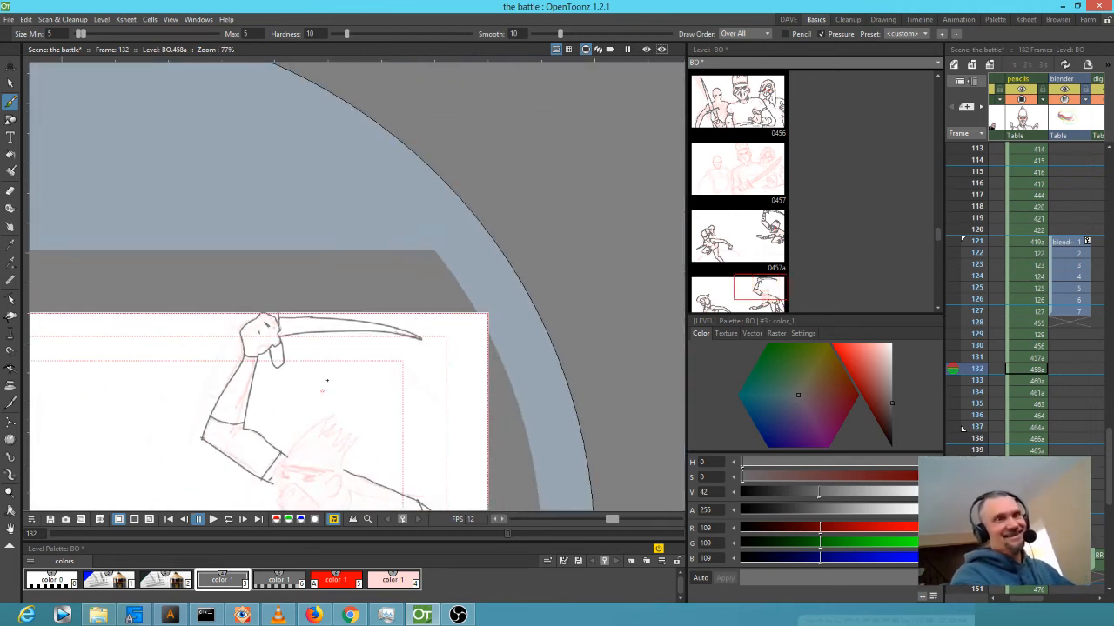
{"action": "key", "text": "Up"}
{"action": "key", "text": "Up"}
{"action": "scroll", "coordinate": [359, 213], "scroll_direction": "down", "scroll_amount": 6}
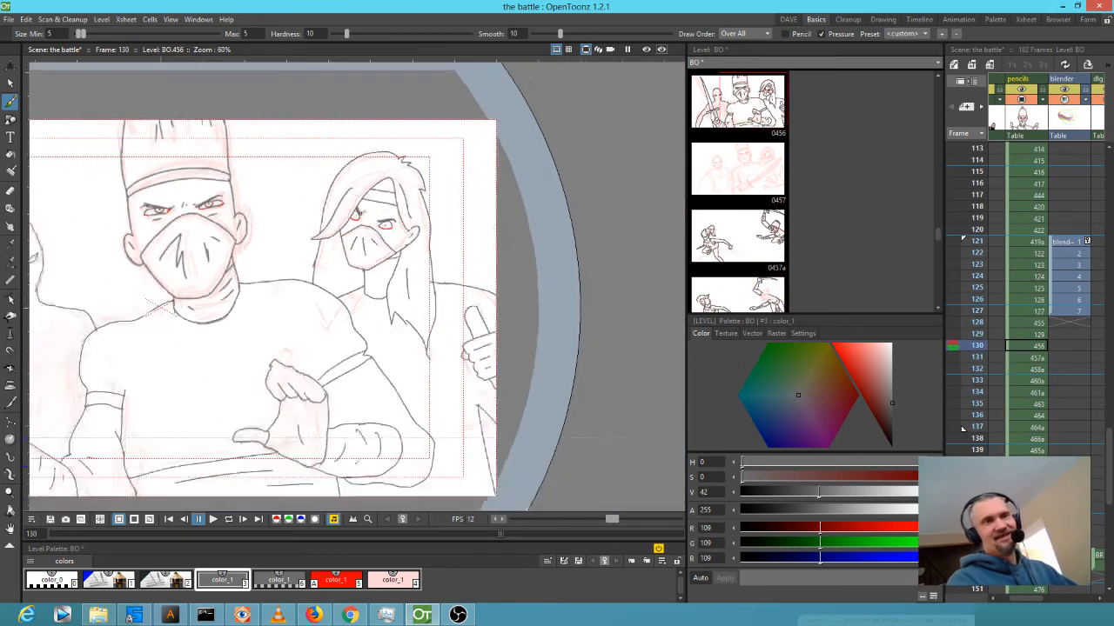
{"action": "key", "text": "Down"}
{"action": "key", "text": "Down"}
{"action": "key", "text": "Down"}
{"action": "key", "text": "Down"}
{"action": "key", "text": "Up"}
{"action": "key", "text": "Up"}
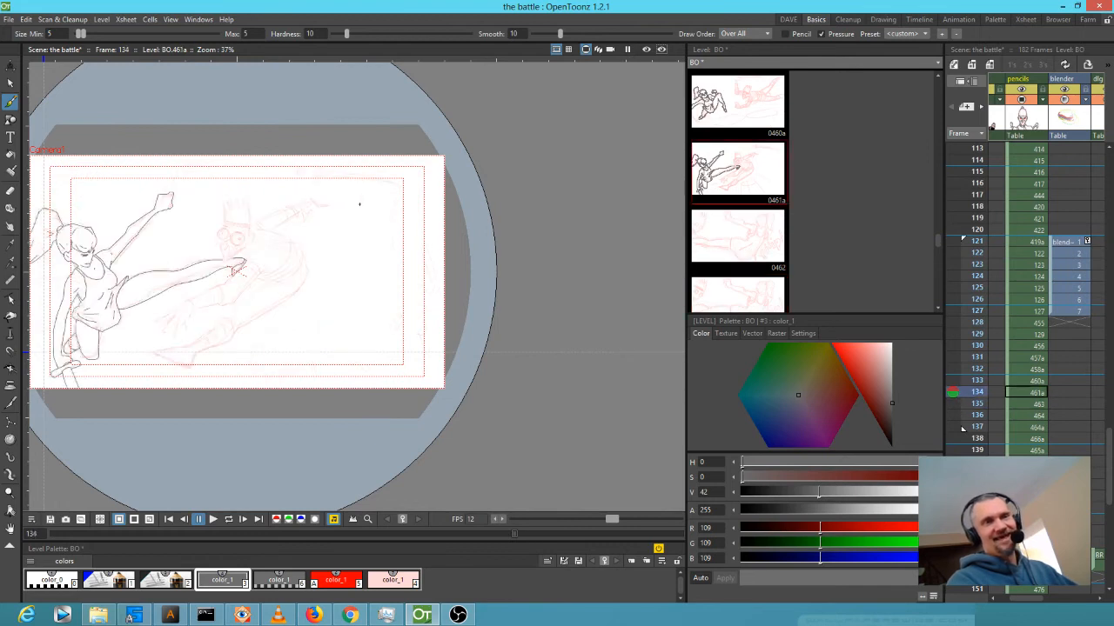
Back on frame 132, ink the shoulder line, collar, face's left edge and chin outline.
{"action": "key", "text": "Down"}
{"action": "key", "text": "Down"}
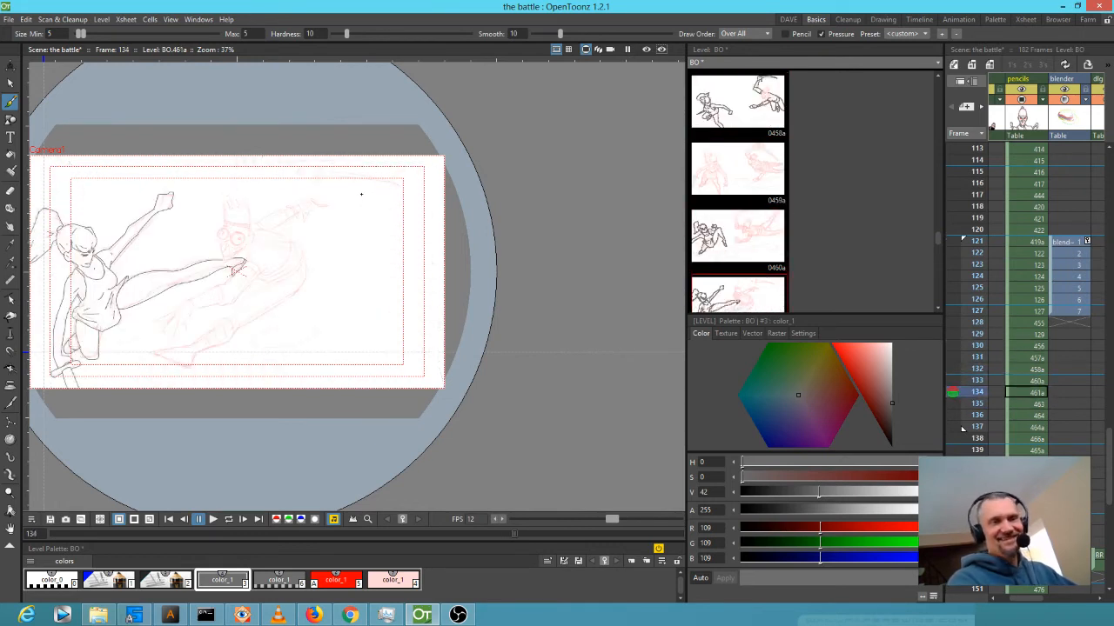
{"action": "key", "text": "Up"}
{"action": "key", "text": "Up"}
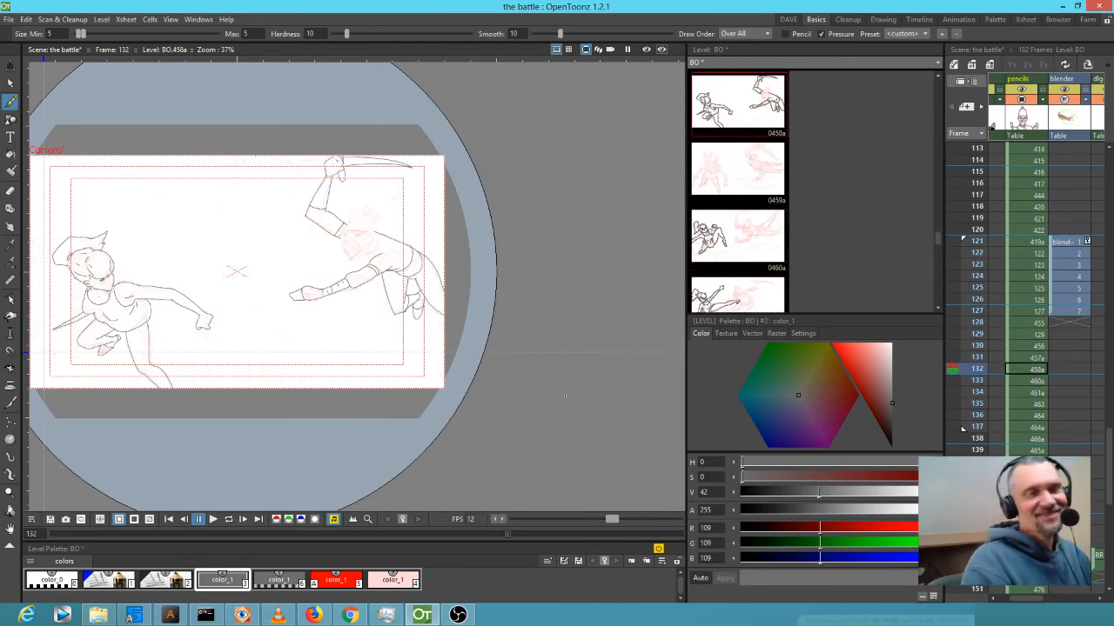
{"action": "scroll", "coordinate": [318, 234], "scroll_direction": "up", "scroll_amount": 5}
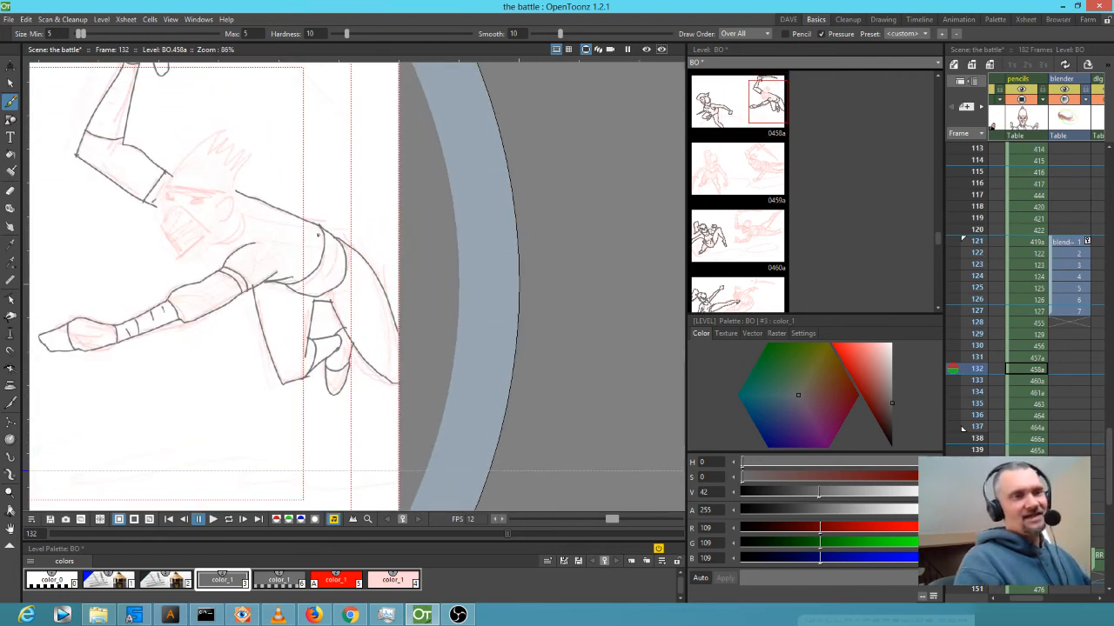
{"action": "left_click_drag", "start_coordinate": [317, 234], "coordinate": [423, 261]}
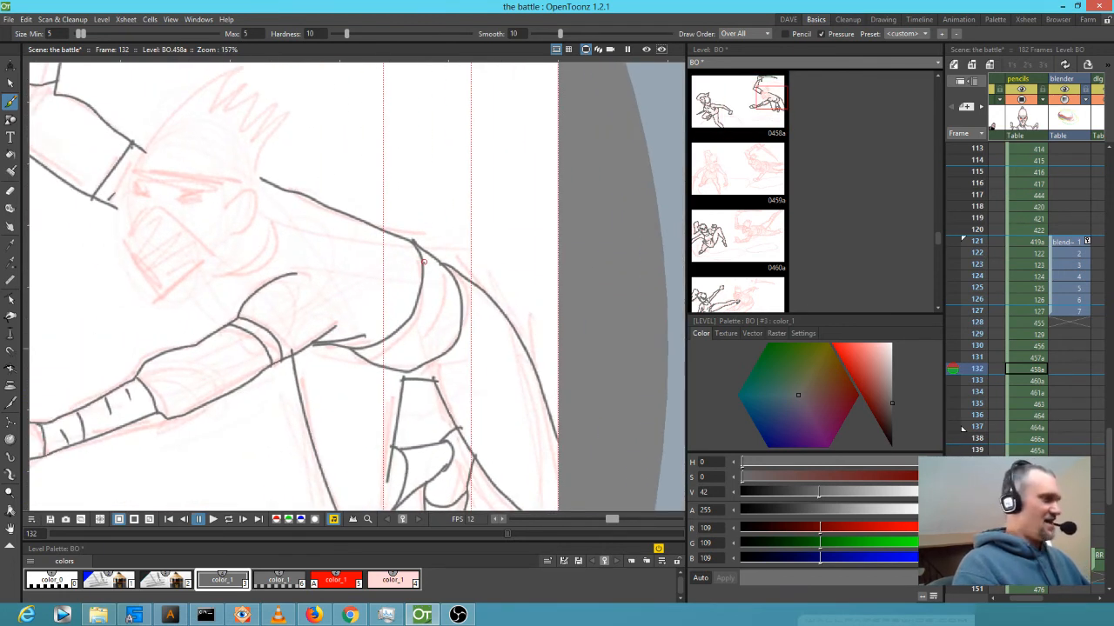
{"action": "left_click_drag", "start_coordinate": [194, 277], "coordinate": [236, 317]}
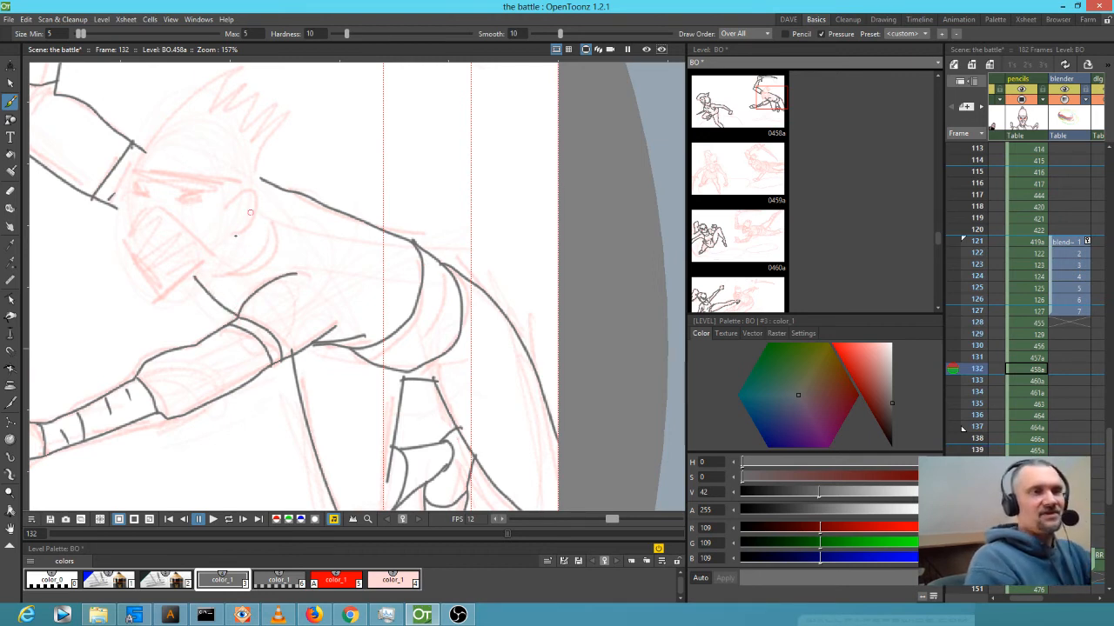
{"action": "mouse_move", "coordinate": [196, 272]}
{"action": "left_mouse_down"}
{"action": "mouse_move", "coordinate": [261, 263]}
{"action": "mouse_move", "coordinate": [273, 223]}
{"action": "mouse_move", "coordinate": [257, 209]}
{"action": "left_mouse_up"}
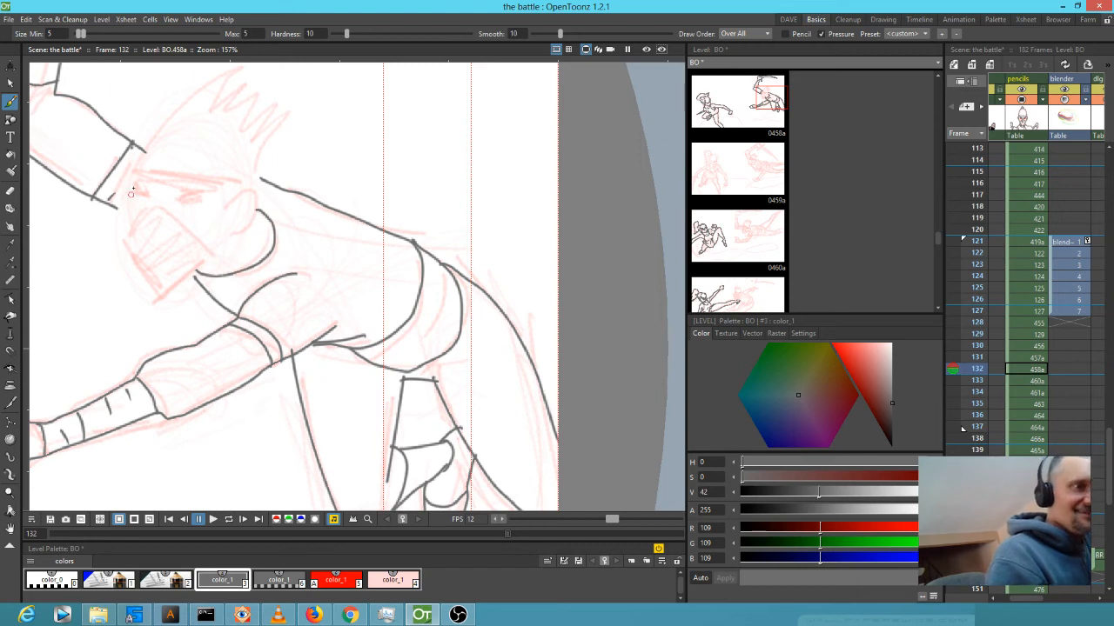
{"action": "mouse_move", "coordinate": [110, 203]}
{"action": "left_mouse_down"}
{"action": "mouse_move", "coordinate": [208, 87]}
{"action": "mouse_move", "coordinate": [255, 65]}
{"action": "mouse_move", "coordinate": [237, 95]}
{"action": "mouse_move", "coordinate": [298, 85]}
{"action": "mouse_move", "coordinate": [274, 117]}
{"action": "mouse_move", "coordinate": [297, 121]}
{"action": "mouse_move", "coordinate": [254, 181]}
{"action": "left_mouse_up"}
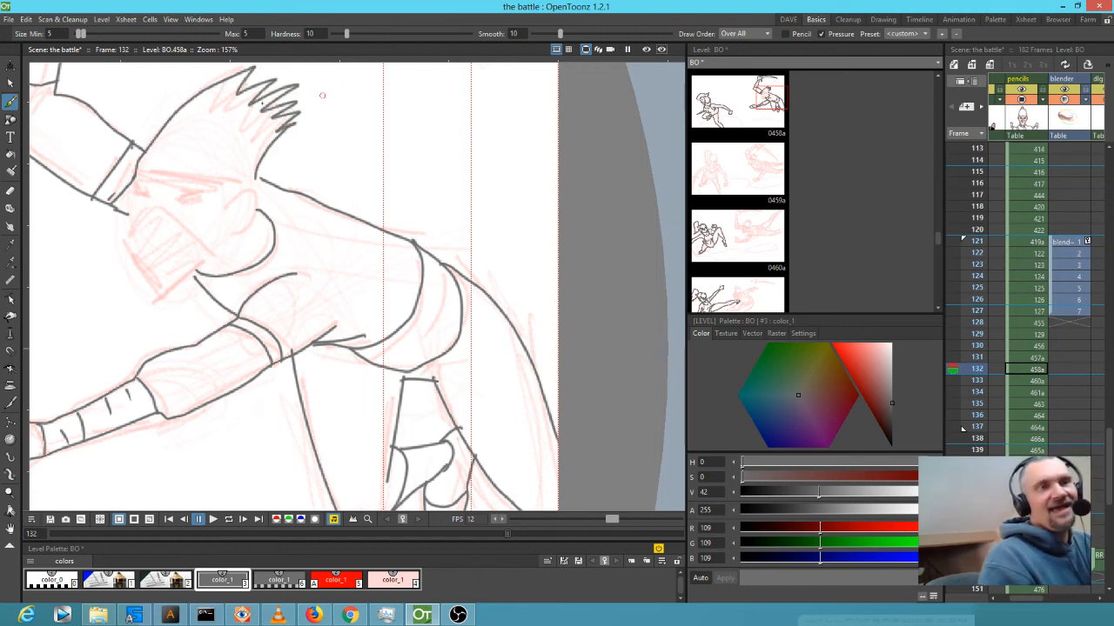
{"action": "mouse_move", "coordinate": [132, 185]}
{"action": "left_mouse_down"}
{"action": "mouse_move", "coordinate": [127, 233]}
{"action": "mouse_move", "coordinate": [158, 294]}
{"action": "mouse_move", "coordinate": [178, 290]}
{"action": "mouse_move", "coordinate": [223, 246]}
{"action": "left_mouse_up"}
Draw the ear, brow outline, mask folds and corner, mask top, headband line and hair join.
{"action": "mouse_move", "coordinate": [225, 208]}
{"action": "left_mouse_down"}
{"action": "mouse_move", "coordinate": [254, 211]}
{"action": "mouse_move", "coordinate": [225, 234]}
{"action": "mouse_move", "coordinate": [228, 225]}
{"action": "left_mouse_up"}
{"action": "mouse_move", "coordinate": [125, 237]}
{"action": "left_mouse_down"}
{"action": "mouse_move", "coordinate": [143, 214]}
{"action": "mouse_move", "coordinate": [172, 212]}
{"action": "mouse_move", "coordinate": [217, 255]}
{"action": "left_mouse_up"}
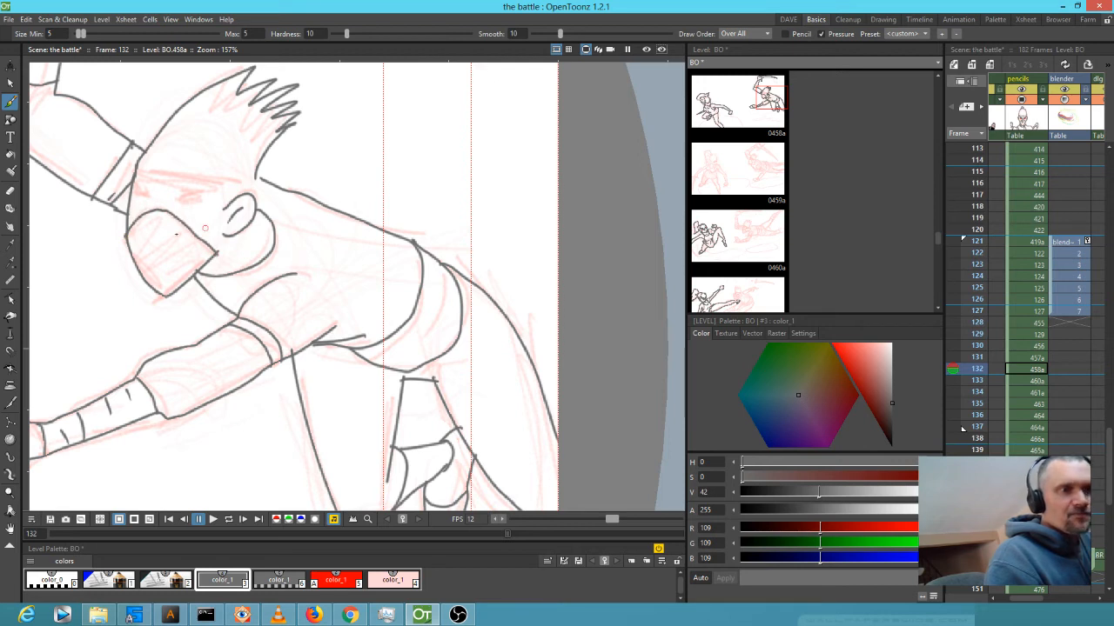
{"action": "mouse_move", "coordinate": [142, 237]}
{"action": "left_mouse_down"}
{"action": "mouse_move", "coordinate": [151, 232]}
{"action": "mouse_move", "coordinate": [162, 278]}
{"action": "mouse_move", "coordinate": [175, 256]}
{"action": "left_mouse_up"}
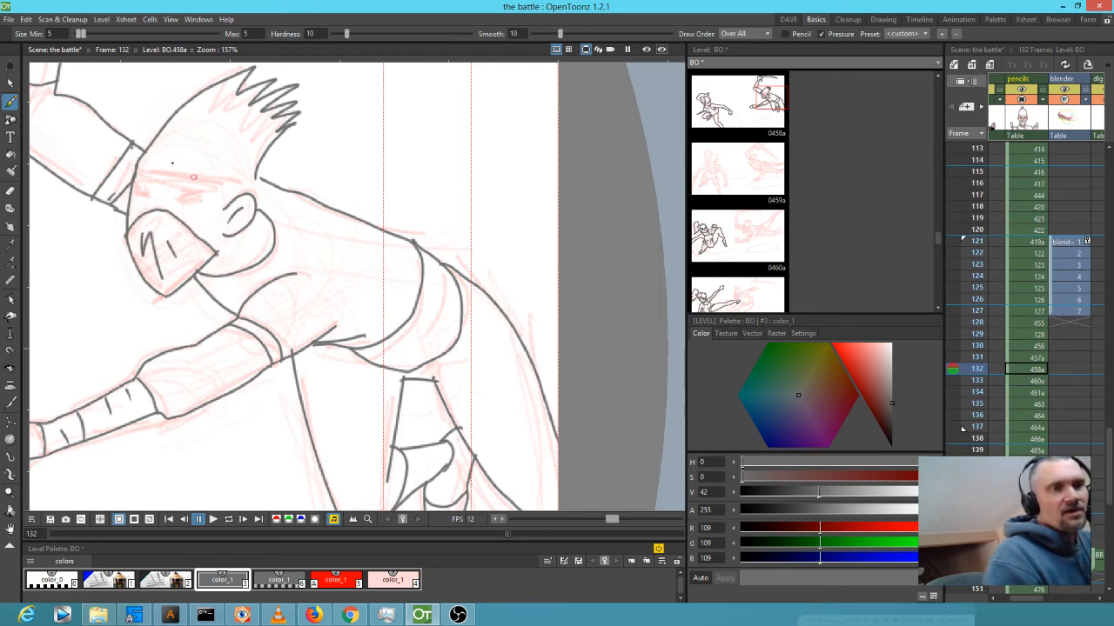
{"action": "mouse_move", "coordinate": [136, 190]}
{"action": "left_mouse_down"}
{"action": "mouse_move", "coordinate": [198, 196]}
{"action": "mouse_move", "coordinate": [178, 200]}
{"action": "left_mouse_up"}
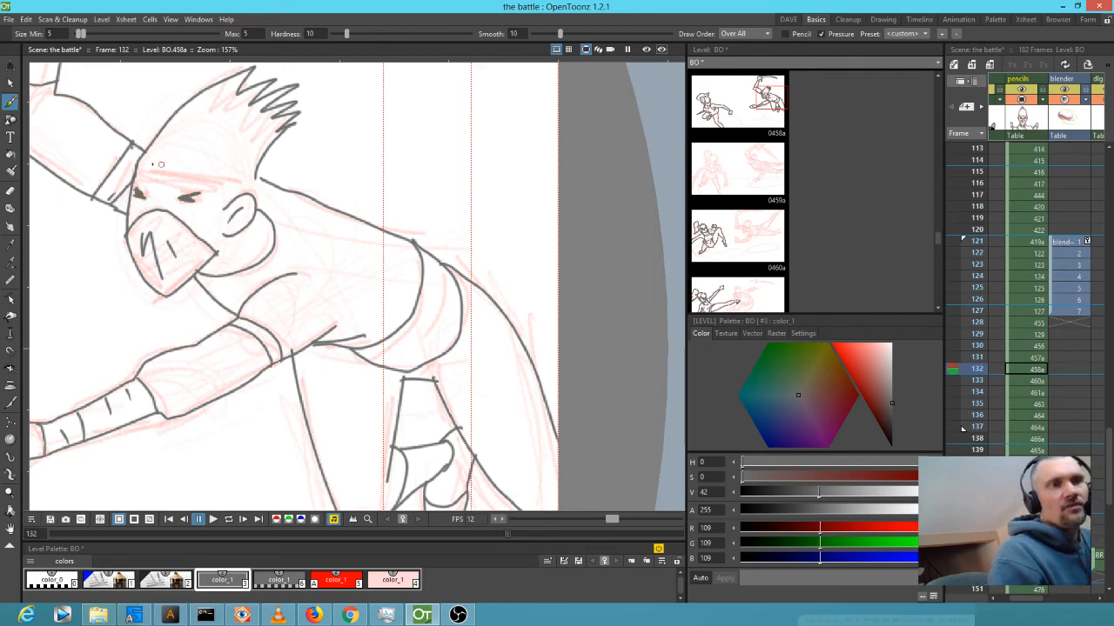
{"action": "mouse_move", "coordinate": [134, 165]}
{"action": "left_mouse_down"}
{"action": "mouse_move", "coordinate": [195, 166]}
{"action": "mouse_move", "coordinate": [244, 183]}
{"action": "left_mouse_up"}
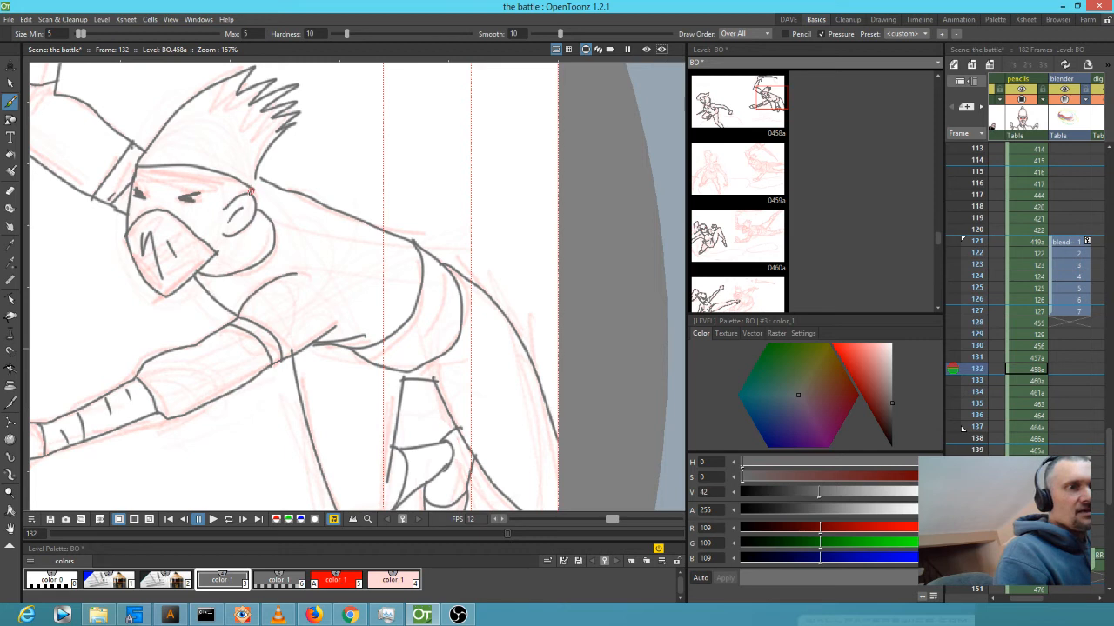
{"action": "left_click_drag", "start_coordinate": [161, 183], "coordinate": [239, 190]}
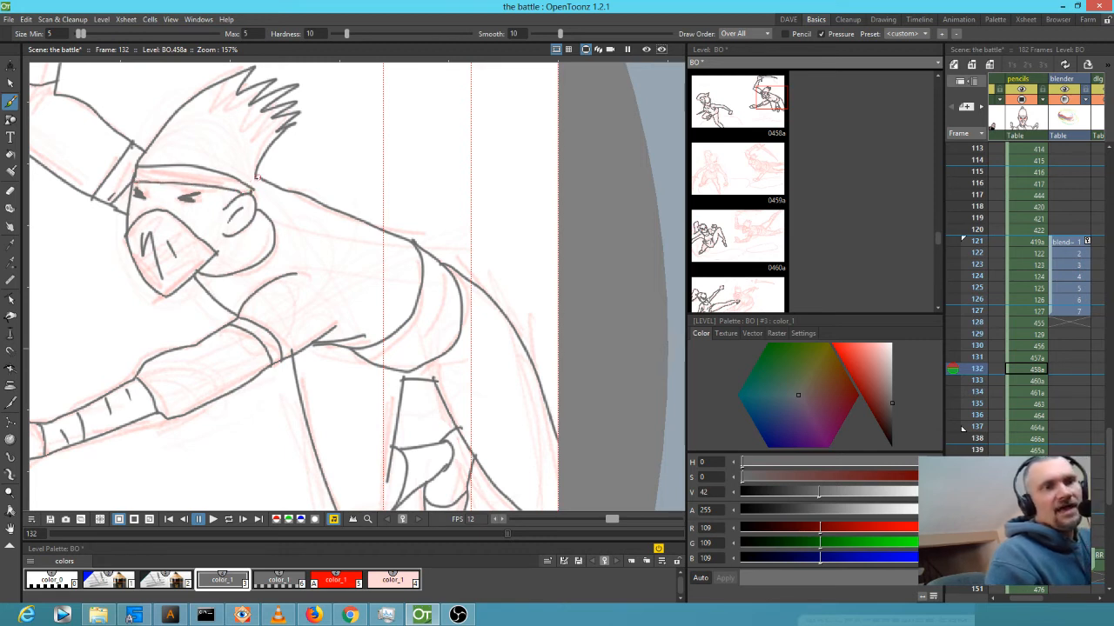
{"action": "left_click_drag", "start_coordinate": [256, 177], "coordinate": [255, 193]}
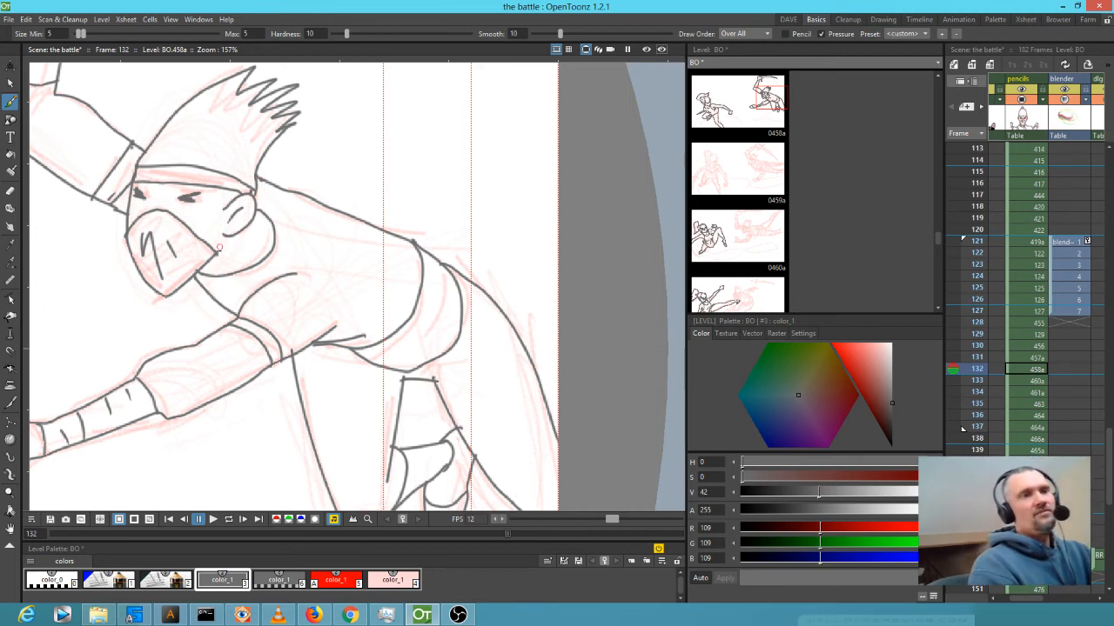
Hatch the collar below the ear and the raised forearm with short strokes.
{"action": "mouse_move", "coordinate": [248, 235]}
{"action": "left_mouse_down"}
{"action": "mouse_move", "coordinate": [234, 251]}
{"action": "mouse_move", "coordinate": [244, 255]}
{"action": "left_mouse_up"}
{"action": "mouse_move", "coordinate": [428, 308]}
{"action": "left_mouse_down"}
{"action": "mouse_move", "coordinate": [511, 170]}
{"action": "mouse_move", "coordinate": [463, 377]}
{"action": "left_mouse_up"}
{"action": "left_click_drag", "start_coordinate": [169, 233], "coordinate": [318, 339]}
{"action": "left_click_drag", "start_coordinate": [218, 236], "coordinate": [186, 240]}
{"action": "mouse_move", "coordinate": [223, 218]}
{"action": "left_mouse_down"}
{"action": "mouse_move", "coordinate": [211, 226]}
{"action": "mouse_move", "coordinate": [209, 205]}
{"action": "left_mouse_up"}
{"action": "left_click_drag", "start_coordinate": [240, 168], "coordinate": [224, 176]}
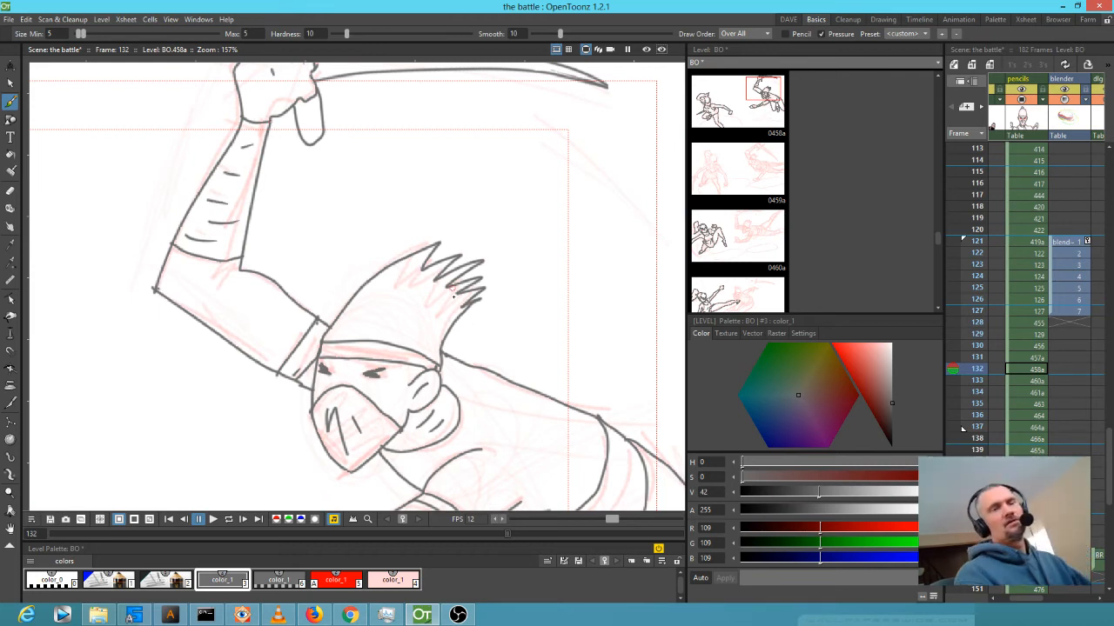
Pan across drawing 458a to review the raised arm, sword, body and outstretched arm.
{"action": "left_click_drag", "start_coordinate": [447, 296], "coordinate": [377, 396]}
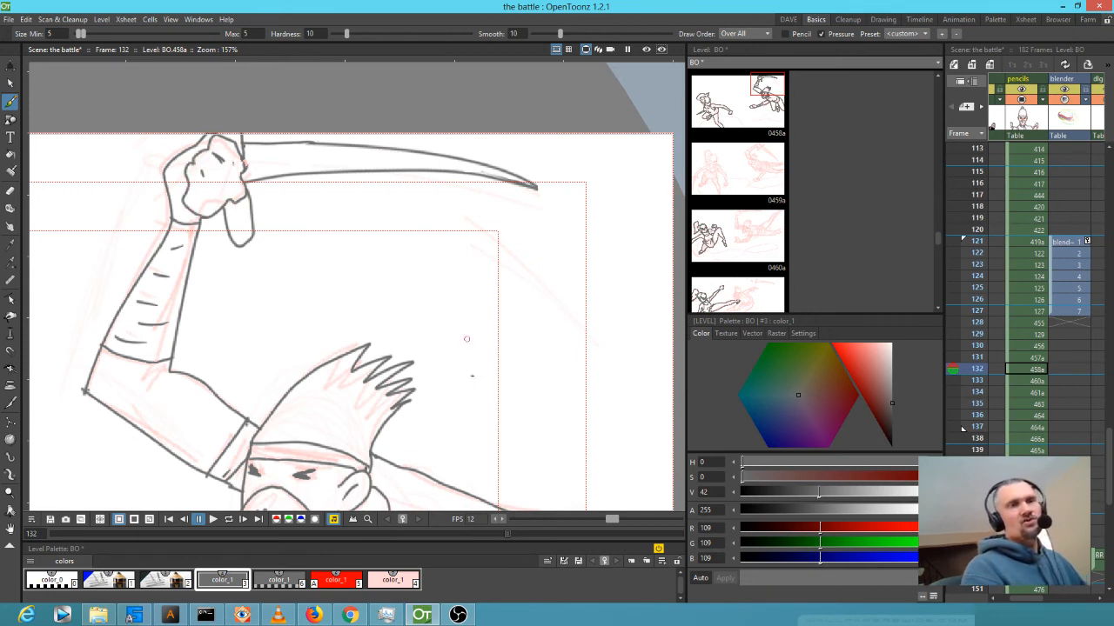
{"action": "mouse_move", "coordinate": [354, 326]}
{"action": "left_mouse_down"}
{"action": "mouse_move", "coordinate": [409, 389]}
{"action": "mouse_move", "coordinate": [407, 405]}
{"action": "left_mouse_up"}
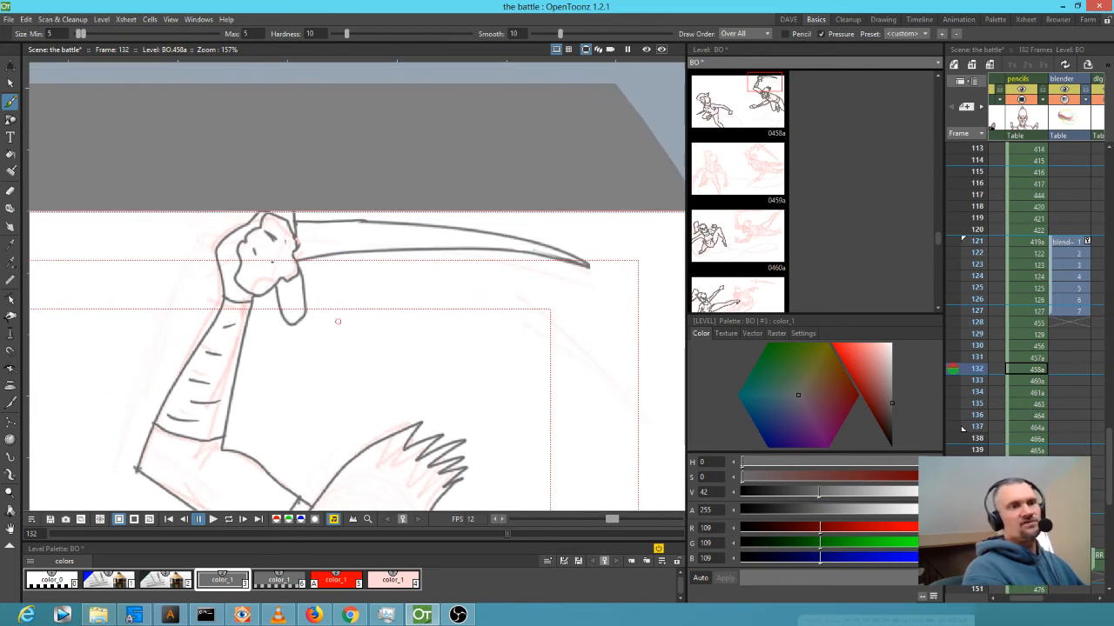
{"action": "mouse_move", "coordinate": [494, 369]}
{"action": "left_mouse_down"}
{"action": "mouse_move", "coordinate": [382, 200]}
{"action": "mouse_move", "coordinate": [435, 181]}
{"action": "mouse_move", "coordinate": [446, 135]}
{"action": "left_mouse_up"}
{"action": "left_click_drag", "start_coordinate": [311, 365], "coordinate": [493, 361]}
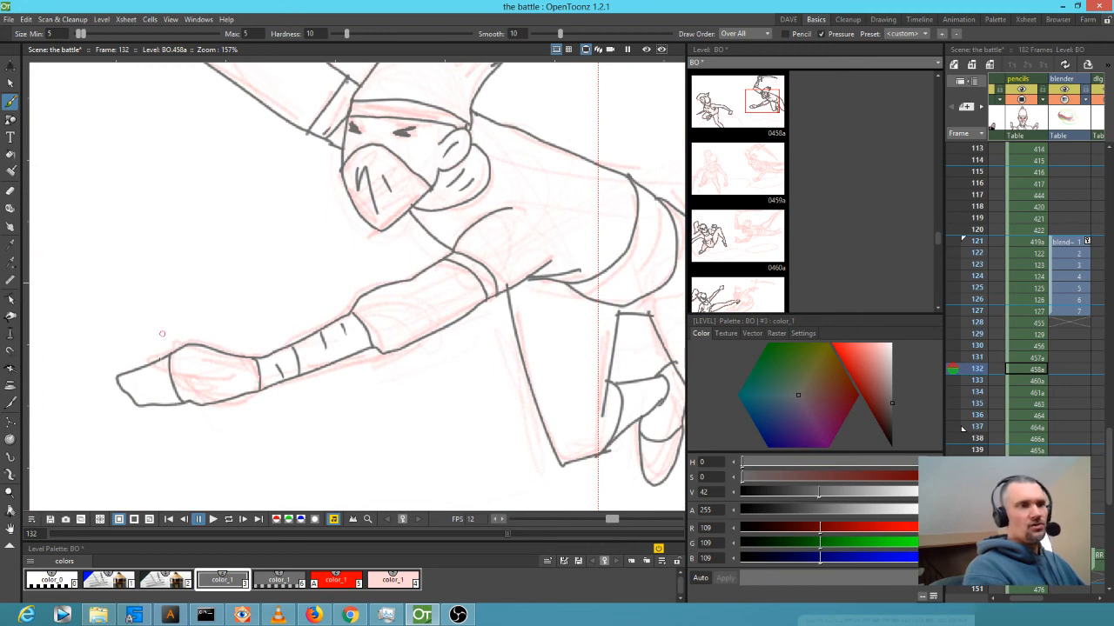
{"action": "mouse_move", "coordinate": [574, 319]}
{"action": "left_mouse_down"}
{"action": "mouse_move", "coordinate": [386, 371]}
{"action": "mouse_move", "coordinate": [327, 373]}
{"action": "mouse_move", "coordinate": [474, 317]}
{"action": "left_mouse_up"}
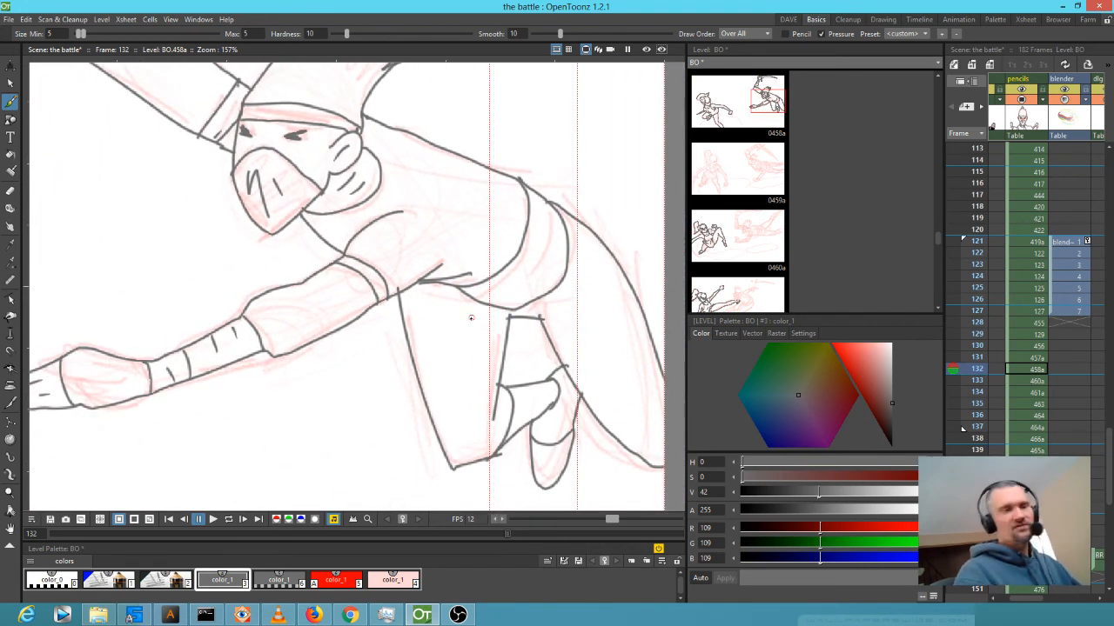
Switch to the Eraser and zoom in on the fist where it meets the sword.
{"action": "key", "text": "e"}
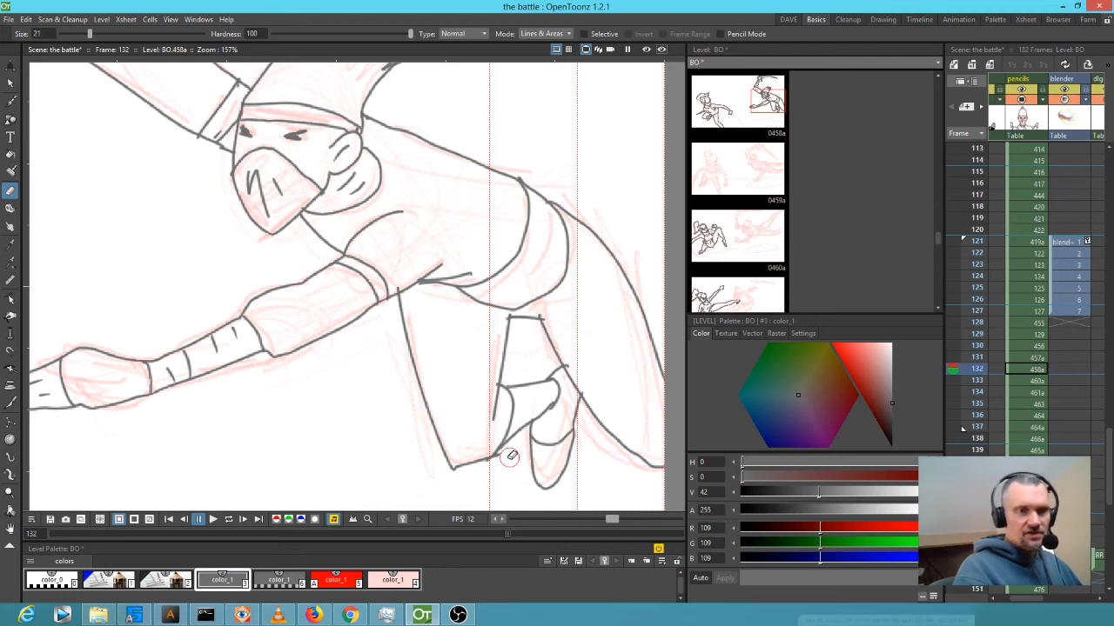
{"action": "left_click_drag", "start_coordinate": [610, 411], "coordinate": [373, 420]}
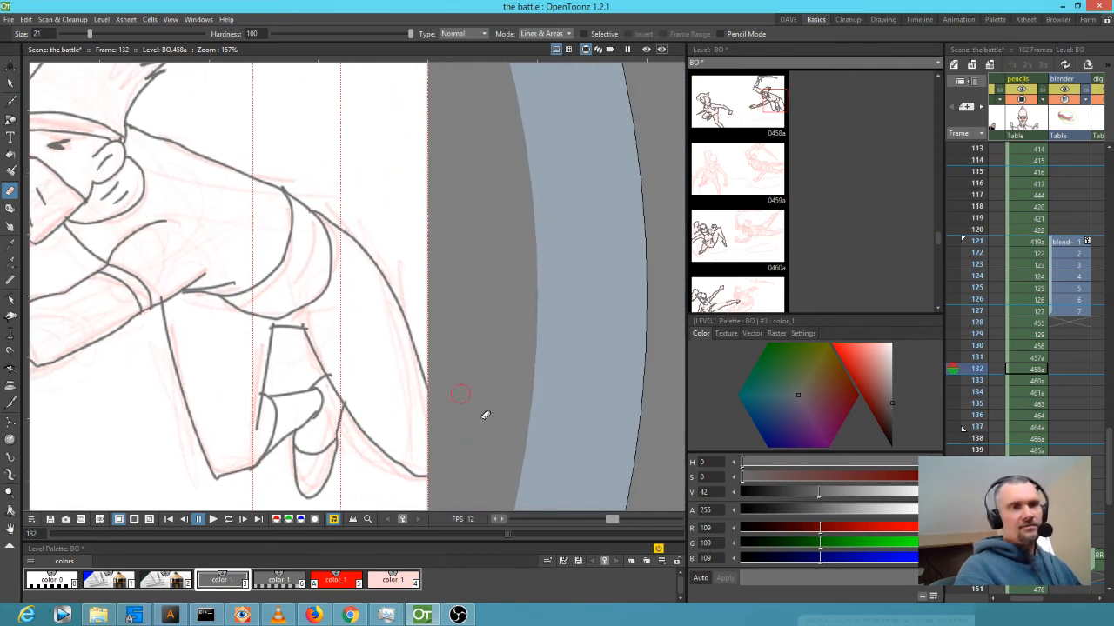
{"action": "scroll", "coordinate": [470, 440], "scroll_direction": "down", "scroll_amount": 4}
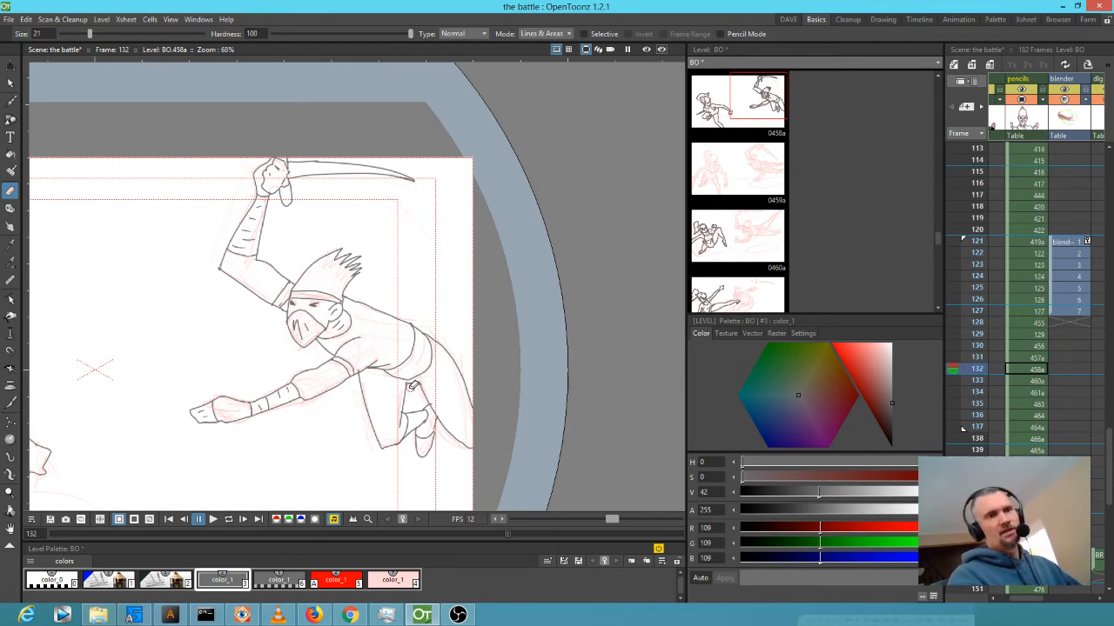
{"action": "scroll", "coordinate": [353, 121], "scroll_direction": "up", "scroll_amount": 2}
{"action": "scroll", "coordinate": [282, 174], "scroll_direction": "up", "scroll_amount": 3}
{"action": "mouse_move", "coordinate": [358, 198]}
{"action": "left_mouse_down"}
{"action": "mouse_move", "coordinate": [313, 298]}
{"action": "mouse_move", "coordinate": [246, 164]}
{"action": "mouse_move", "coordinate": [286, 199]}
{"action": "mouse_move", "coordinate": [336, 180]}
{"action": "mouse_move", "coordinate": [345, 311]}
{"action": "mouse_move", "coordinate": [328, 248]}
{"action": "mouse_move", "coordinate": [301, 323]}
{"action": "mouse_move", "coordinate": [259, 306]}
{"action": "mouse_move", "coordinate": [216, 248]}
{"action": "left_mouse_up"}
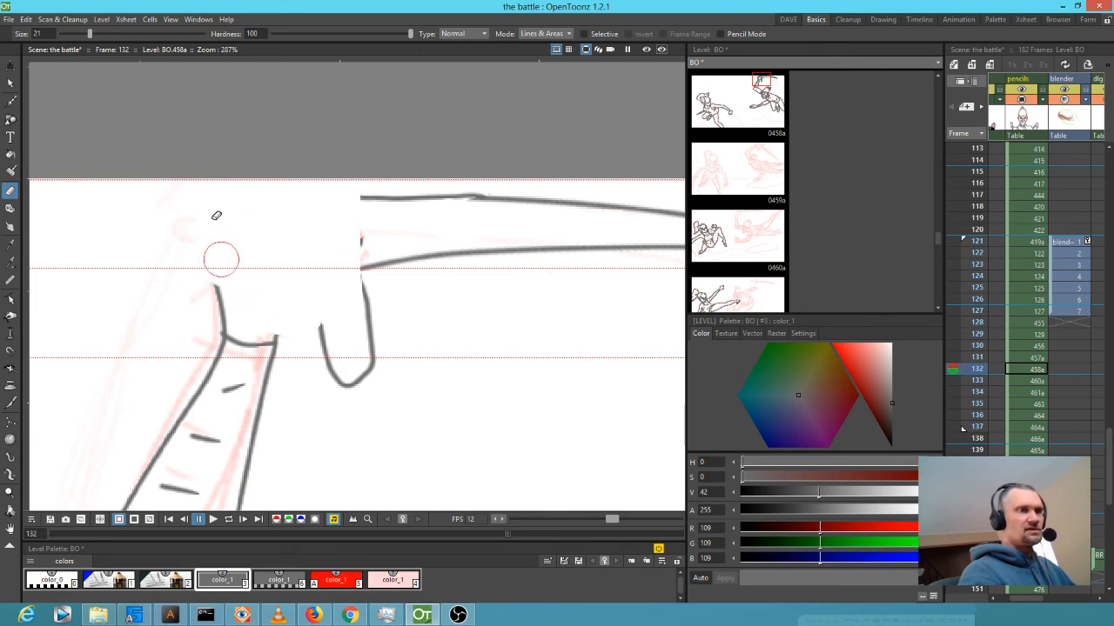
Ink the sword's end and the fist's left contour, rounded top, curled fingers and lower edge.
{"action": "key", "text": "b"}
{"action": "left_click_drag", "start_coordinate": [352, 167], "coordinate": [367, 313]}
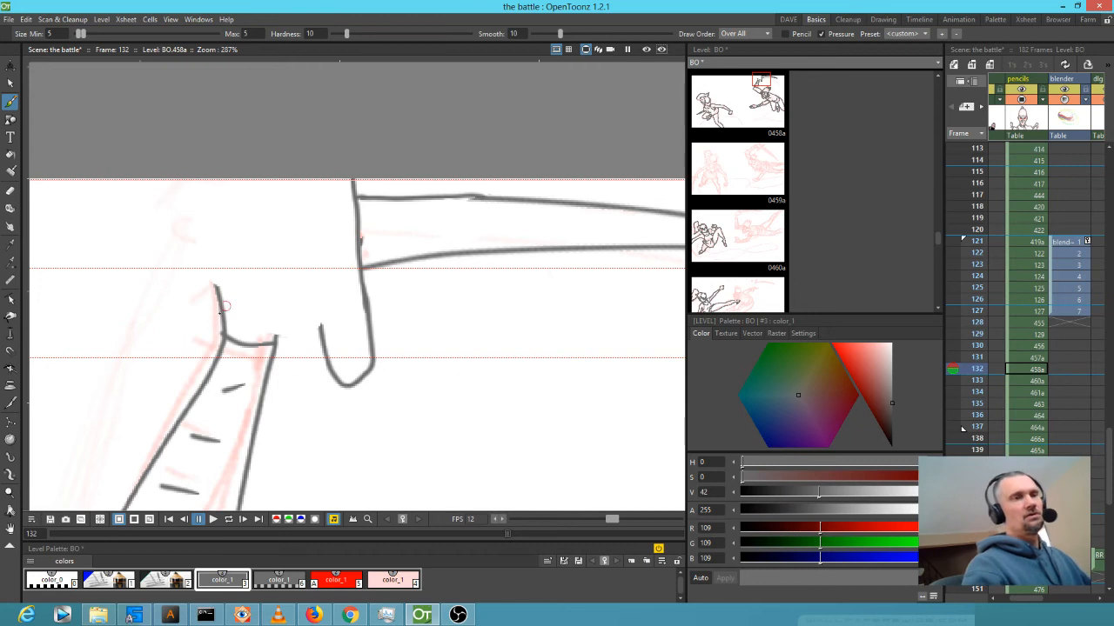
{"action": "left_click_drag", "start_coordinate": [200, 270], "coordinate": [221, 314]}
{"action": "mouse_move", "coordinate": [143, 205]}
{"action": "left_mouse_down"}
{"action": "mouse_move", "coordinate": [147, 256]}
{"action": "mouse_move", "coordinate": [189, 247]}
{"action": "mouse_move", "coordinate": [174, 196]}
{"action": "mouse_move", "coordinate": [140, 218]}
{"action": "left_mouse_up"}
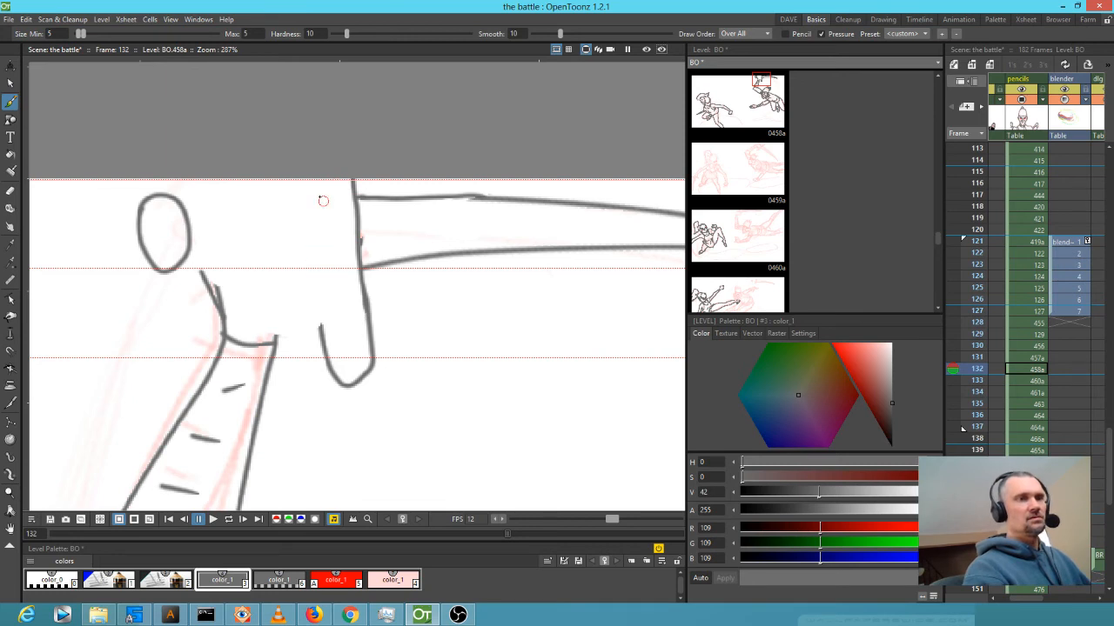
{"action": "mouse_move", "coordinate": [325, 222]}
{"action": "left_mouse_down"}
{"action": "mouse_move", "coordinate": [283, 188]}
{"action": "mouse_move", "coordinate": [277, 238]}
{"action": "mouse_move", "coordinate": [300, 253]}
{"action": "left_mouse_up"}
{"action": "mouse_move", "coordinate": [278, 341]}
{"action": "left_mouse_down"}
{"action": "mouse_move", "coordinate": [316, 310]}
{"action": "mouse_move", "coordinate": [318, 324]}
{"action": "left_mouse_up"}
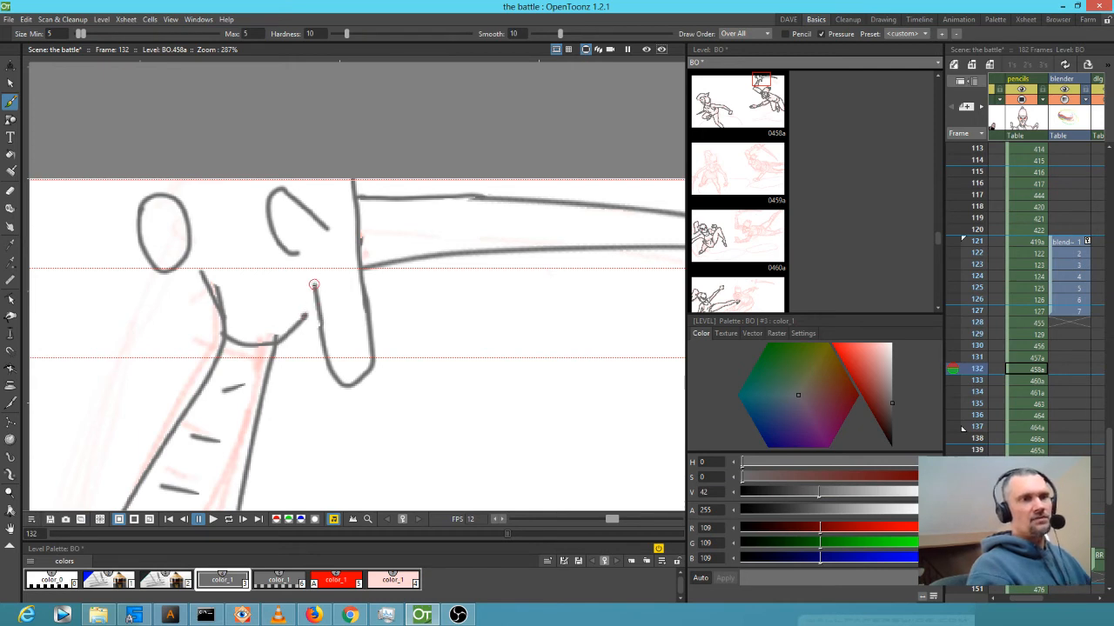
Add the fist's curved side, joining strokes and knuckle lines, briefly using the Eraser to fix lines.
{"action": "left_click", "coordinate": [300, 255]}
{"action": "left_click", "coordinate": [308, 258]}
{"action": "mouse_move", "coordinate": [318, 281]}
{"action": "left_mouse_down"}
{"action": "mouse_move", "coordinate": [334, 130]}
{"action": "mouse_move", "coordinate": [321, 181]}
{"action": "left_mouse_up"}
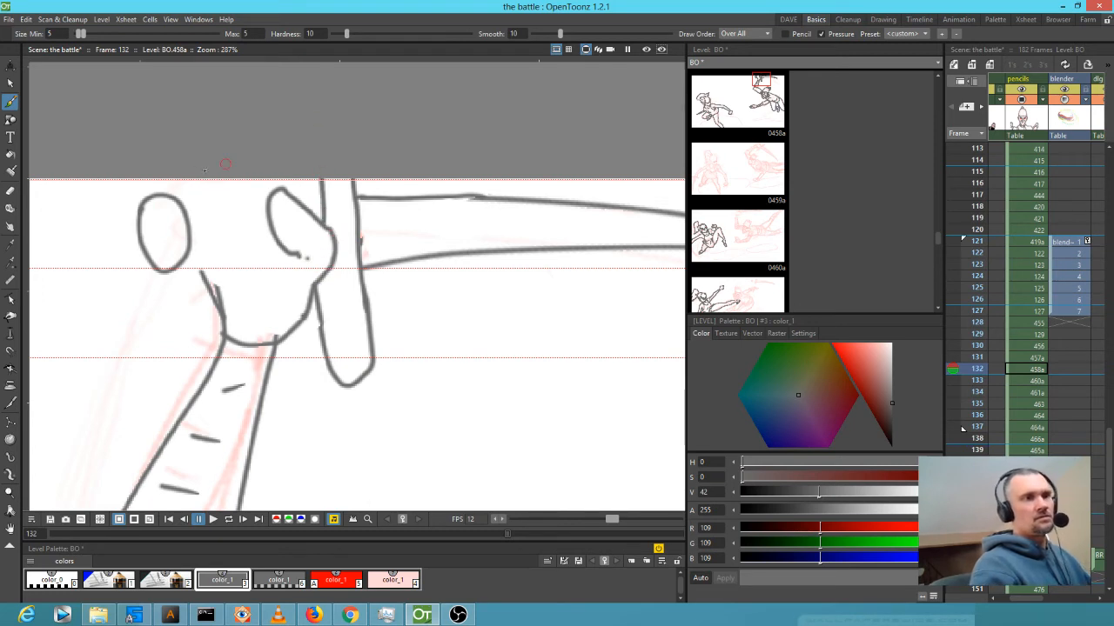
{"action": "left_click_drag", "start_coordinate": [176, 174], "coordinate": [168, 195]}
{"action": "left_click", "coordinate": [220, 220]}
{"action": "mouse_move", "coordinate": [186, 266]}
{"action": "left_mouse_down"}
{"action": "mouse_move", "coordinate": [217, 289]}
{"action": "mouse_move", "coordinate": [199, 259]}
{"action": "mouse_move", "coordinate": [229, 224]}
{"action": "mouse_move", "coordinate": [202, 198]}
{"action": "mouse_move", "coordinate": [173, 197]}
{"action": "left_mouse_up"}
{"action": "left_click_drag", "start_coordinate": [231, 228], "coordinate": [254, 228]}
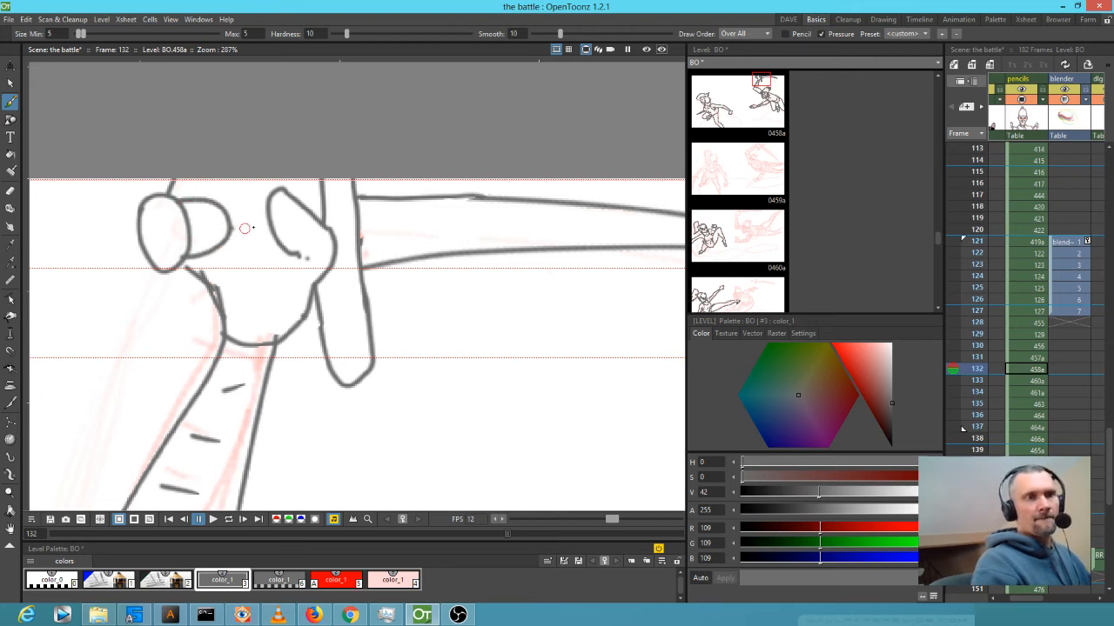
{"action": "mouse_move", "coordinate": [192, 174]}
{"action": "left_mouse_down"}
{"action": "mouse_move", "coordinate": [263, 228]}
{"action": "mouse_move", "coordinate": [264, 205]}
{"action": "mouse_move", "coordinate": [235, 200]}
{"action": "left_mouse_up"}
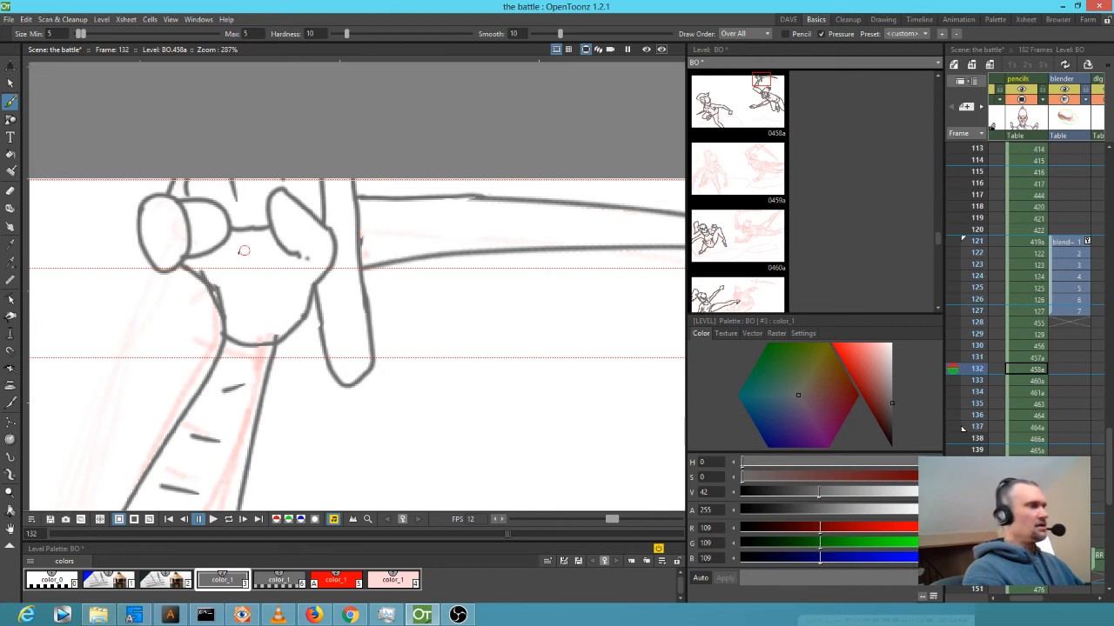
{"action": "key", "text": "e"}
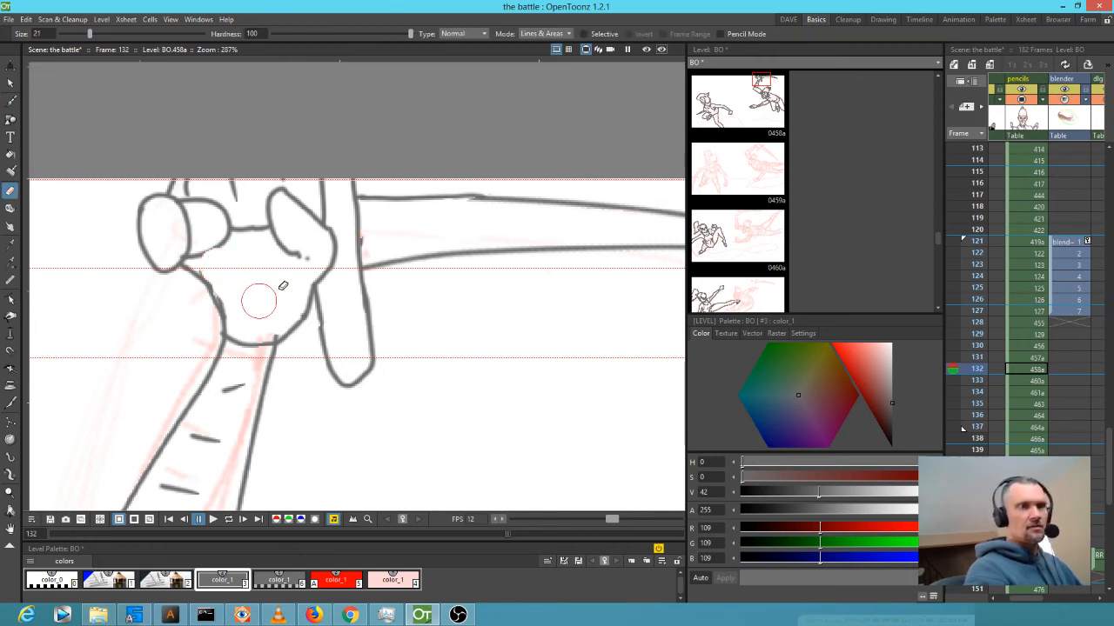
{"action": "key", "text": "b"}
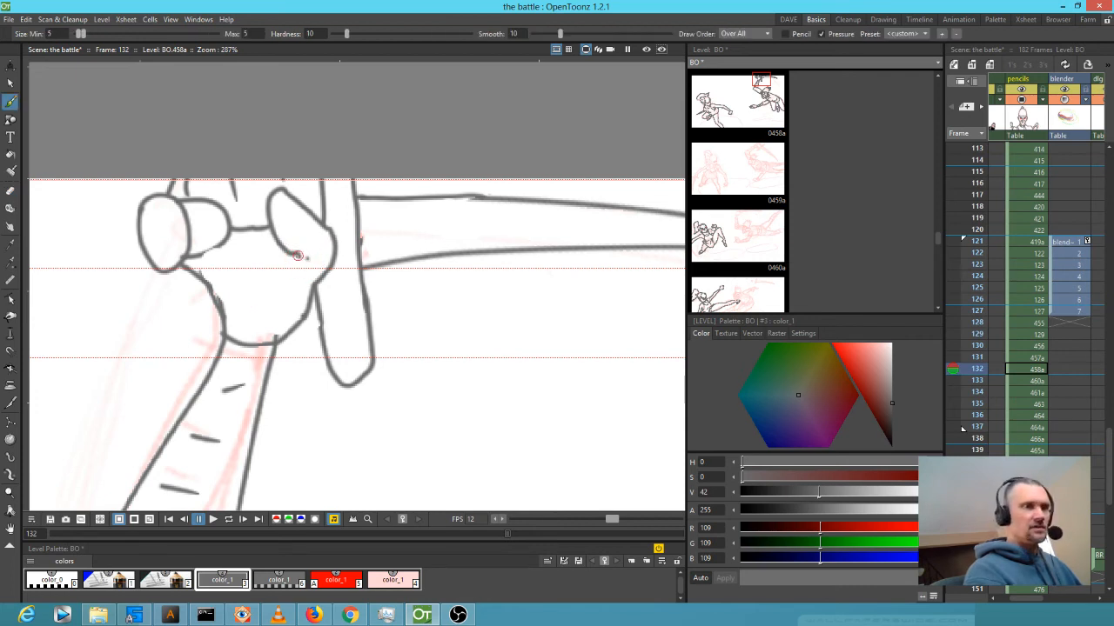
{"action": "scroll", "coordinate": [319, 270], "scroll_direction": "down", "scroll_amount": 4}
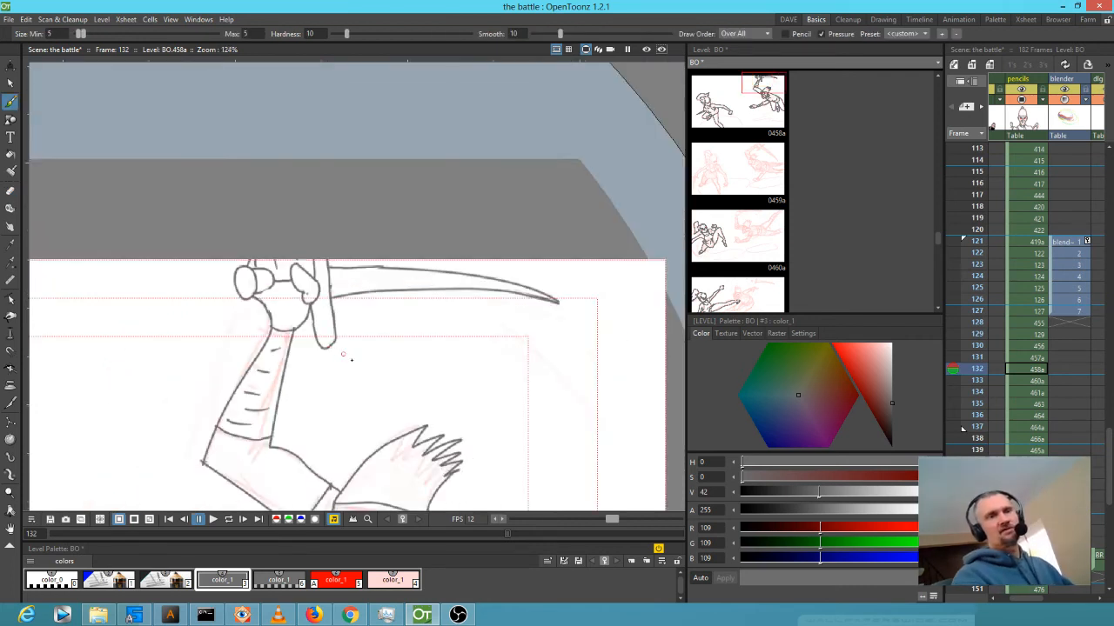
Zoom out to review the inked swordsman on frame 132, then advance to frame 133.
{"action": "left_click_drag", "start_coordinate": [467, 367], "coordinate": [441, 325]}
{"action": "scroll", "coordinate": [476, 363], "scroll_direction": "down", "scroll_amount": 3}
{"action": "scroll", "coordinate": [441, 325], "scroll_direction": "up", "scroll_amount": 4}
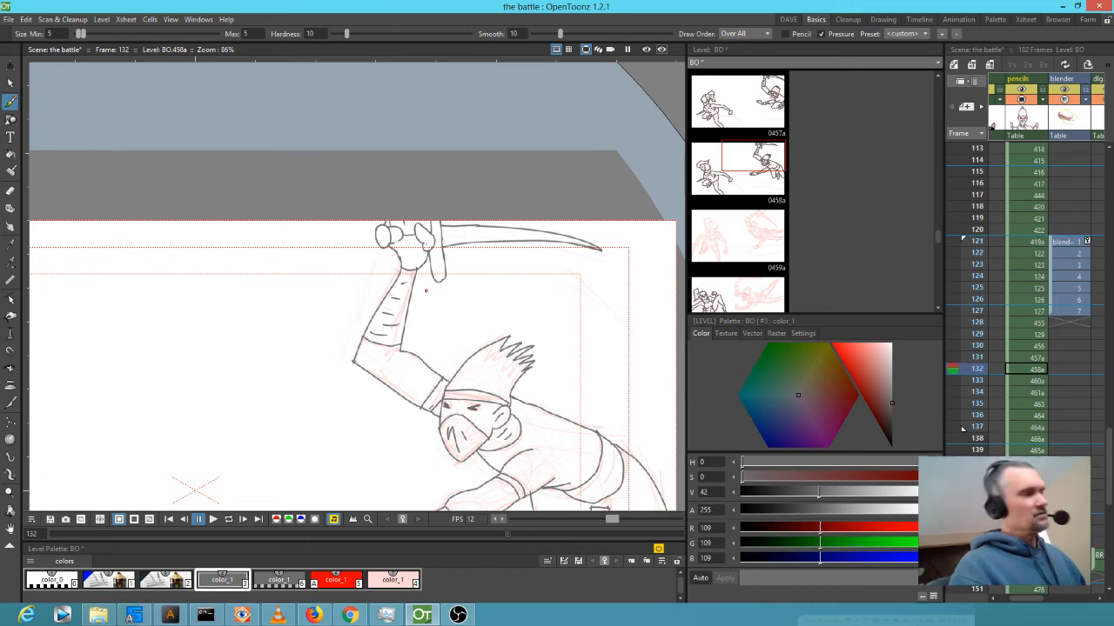
{"action": "key", "text": "period"}
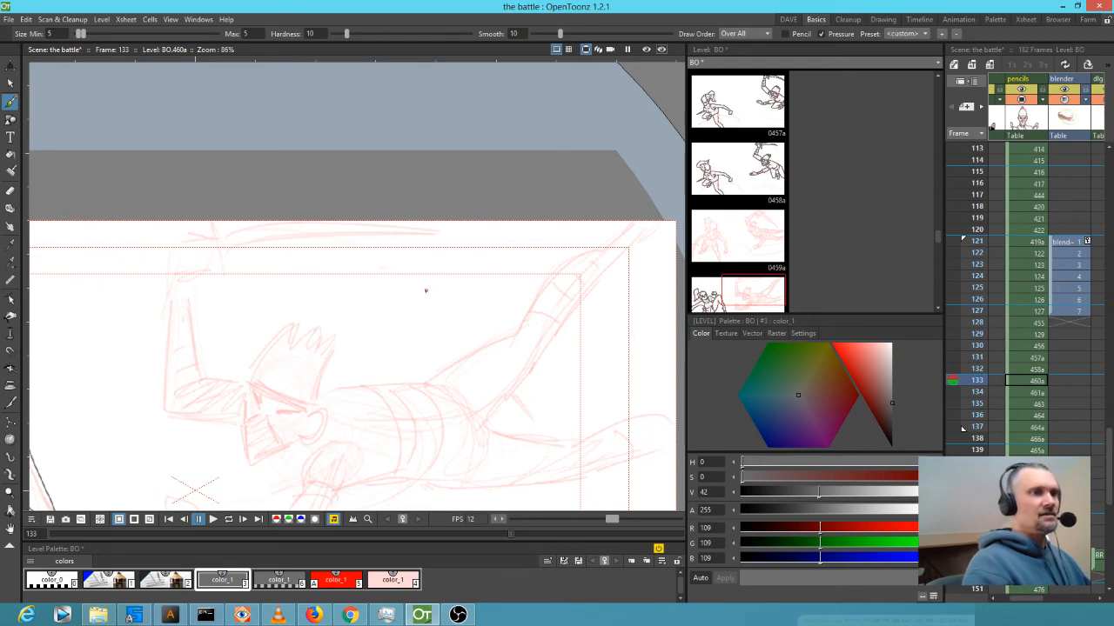
Ink the oval sword pommel, the raised arm's outer and inner lines, bent elbow and shoulder curve.
{"action": "left_click_drag", "start_coordinate": [163, 248], "coordinate": [161, 269]}
{"action": "left_click_drag", "start_coordinate": [169, 249], "coordinate": [171, 270]}
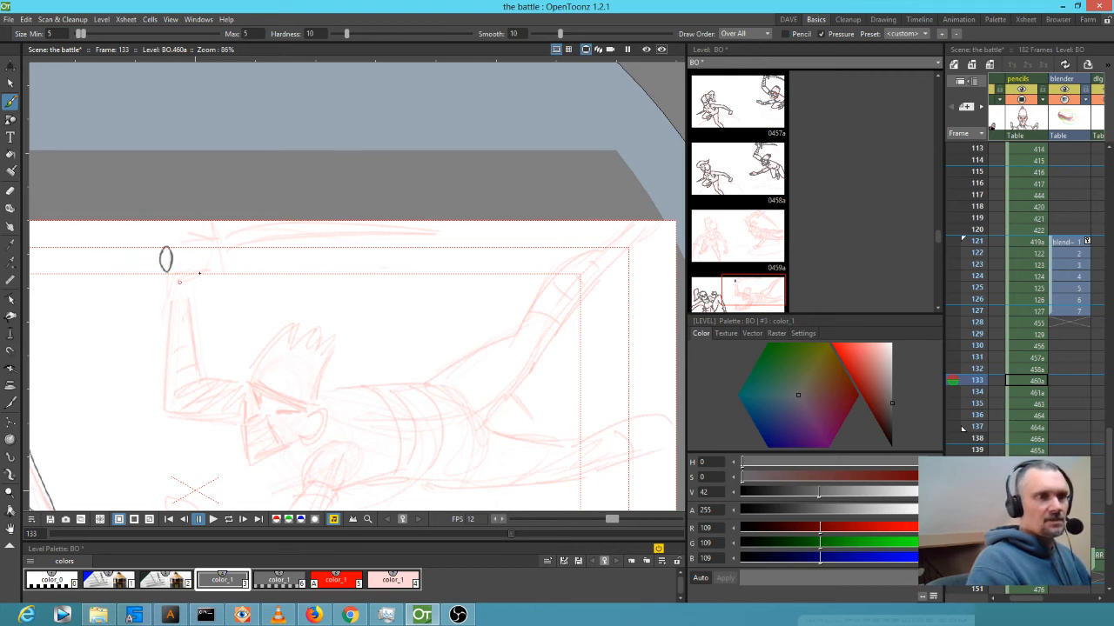
{"action": "left_click_drag", "start_coordinate": [168, 288], "coordinate": [165, 408]}
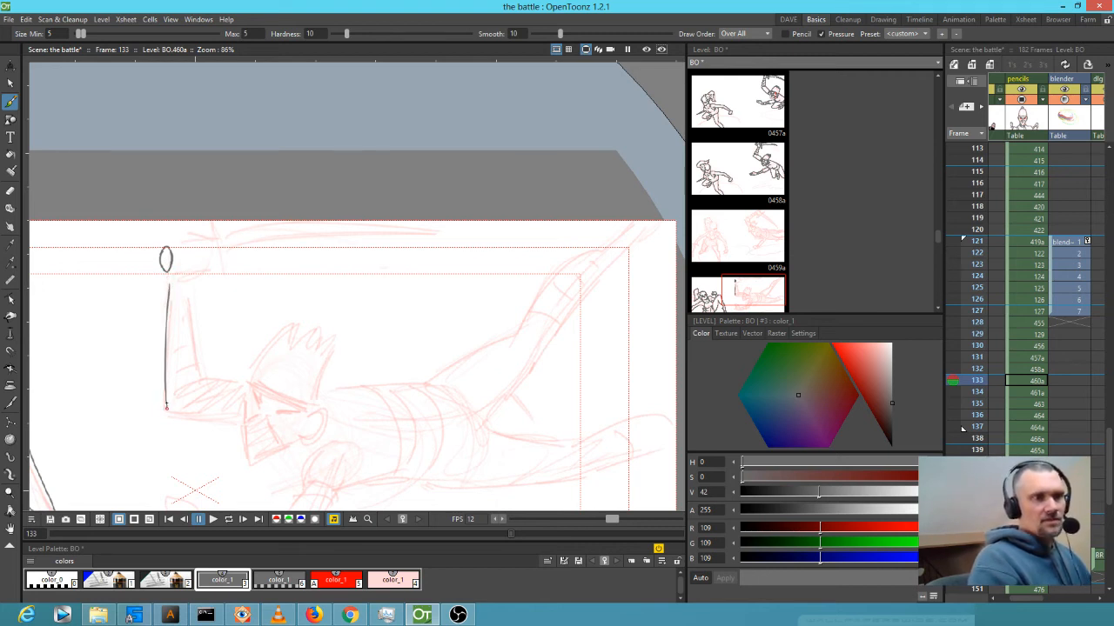
{"action": "left_click_drag", "start_coordinate": [189, 294], "coordinate": [202, 375]}
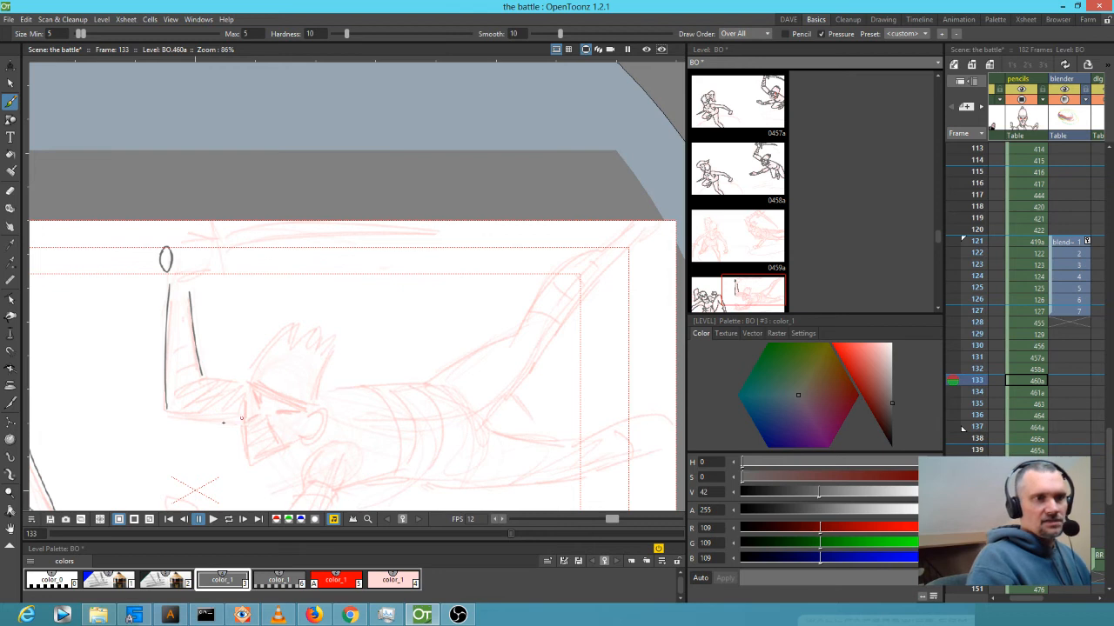
{"action": "left_click_drag", "start_coordinate": [167, 409], "coordinate": [240, 423]}
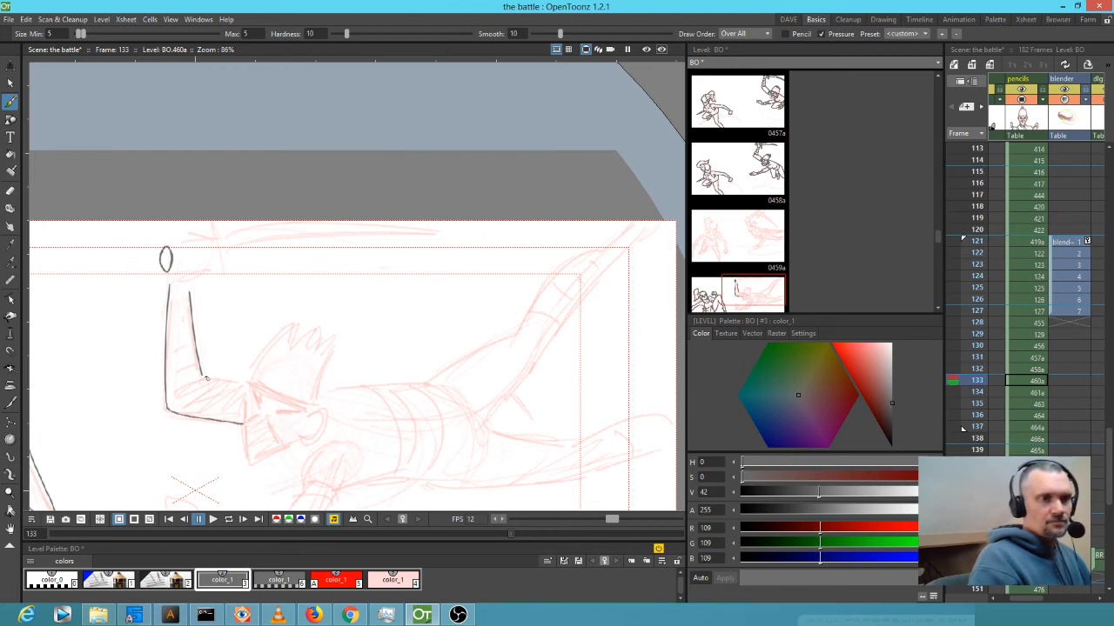
{"action": "mouse_move", "coordinate": [200, 376]}
{"action": "left_mouse_down"}
{"action": "mouse_move", "coordinate": [254, 384]}
{"action": "mouse_move", "coordinate": [247, 395]}
{"action": "mouse_move", "coordinate": [164, 383]}
{"action": "left_mouse_up"}
{"action": "mouse_move", "coordinate": [332, 408]}
{"action": "left_mouse_down"}
{"action": "mouse_move", "coordinate": [397, 261]}
{"action": "mouse_move", "coordinate": [366, 335]}
{"action": "left_mouse_up"}
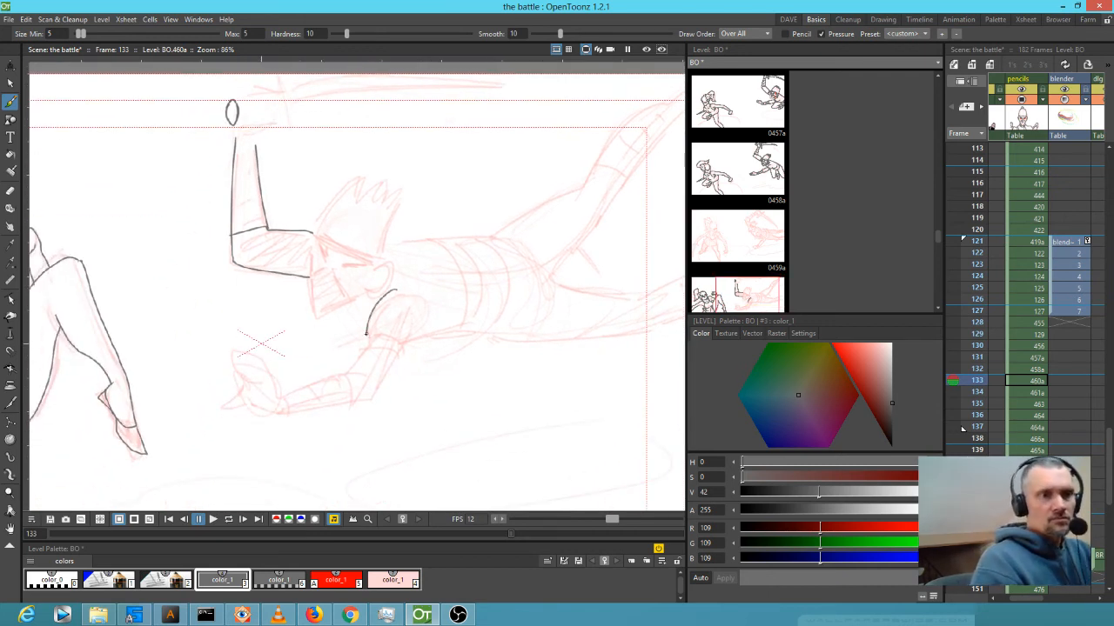
{"action": "mouse_move", "coordinate": [361, 345]}
{"action": "left_mouse_down"}
{"action": "mouse_move", "coordinate": [338, 373]}
{"action": "mouse_move", "coordinate": [280, 396]}
{"action": "mouse_move", "coordinate": [371, 398]}
{"action": "mouse_move", "coordinate": [418, 326]}
{"action": "mouse_move", "coordinate": [404, 348]}
{"action": "mouse_move", "coordinate": [364, 347]}
{"action": "mouse_move", "coordinate": [402, 360]}
{"action": "left_mouse_up"}
Ink the ninja's head side, mask edge, spiky hair, headband, eye and nostril marks.
{"action": "left_click_drag", "start_coordinate": [310, 234], "coordinate": [300, 275]}
{"action": "mouse_move", "coordinate": [319, 230]}
{"action": "left_mouse_down"}
{"action": "mouse_move", "coordinate": [317, 316]}
{"action": "mouse_move", "coordinate": [323, 304]}
{"action": "mouse_move", "coordinate": [333, 318]}
{"action": "mouse_move", "coordinate": [316, 313]}
{"action": "mouse_move", "coordinate": [380, 269]}
{"action": "left_mouse_up"}
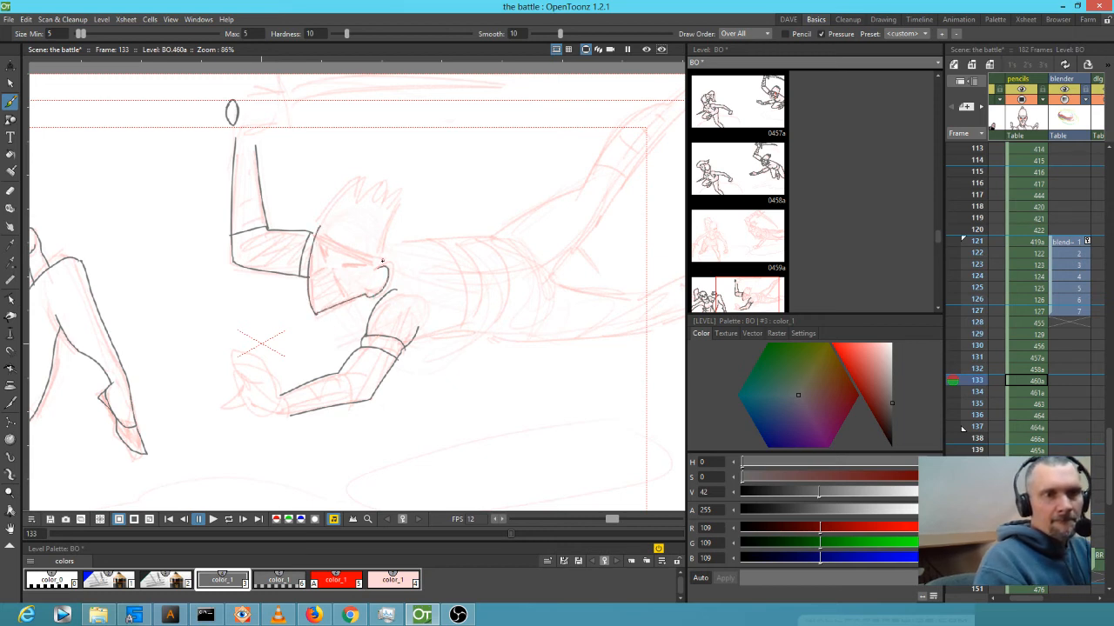
{"action": "mouse_move", "coordinate": [316, 230]}
{"action": "left_mouse_down"}
{"action": "mouse_move", "coordinate": [360, 177]}
{"action": "mouse_move", "coordinate": [382, 183]}
{"action": "mouse_move", "coordinate": [375, 199]}
{"action": "mouse_move", "coordinate": [399, 228]}
{"action": "left_mouse_up"}
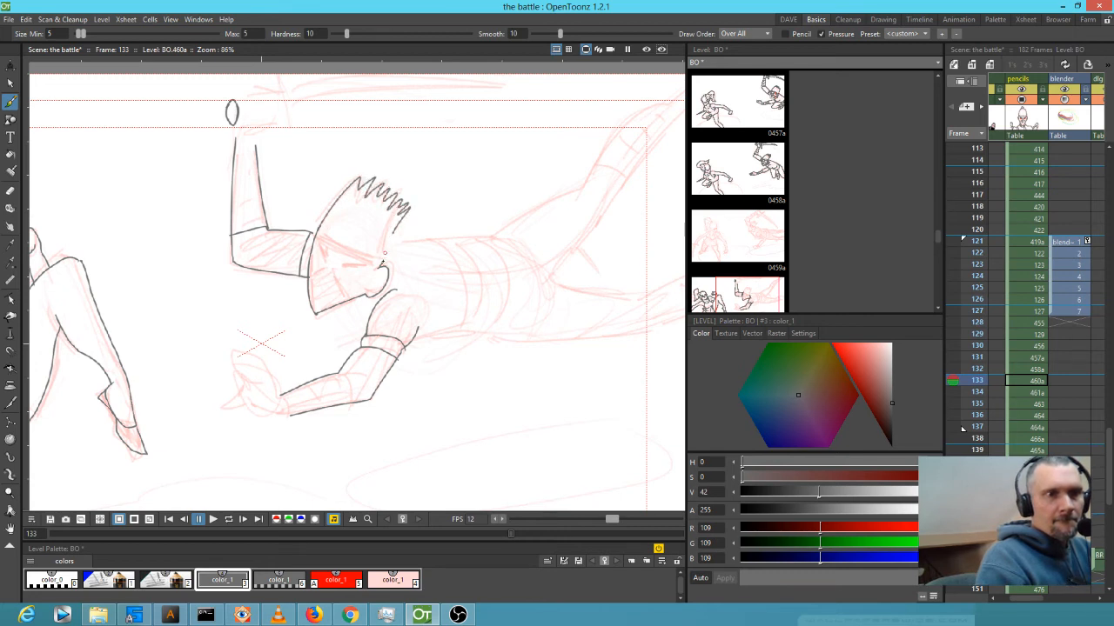
{"action": "mouse_move", "coordinate": [316, 229]}
{"action": "left_mouse_down"}
{"action": "mouse_move", "coordinate": [381, 254]}
{"action": "mouse_move", "coordinate": [333, 244]}
{"action": "mouse_move", "coordinate": [386, 259]}
{"action": "left_mouse_up"}
{"action": "mouse_move", "coordinate": [320, 247]}
{"action": "left_mouse_down"}
{"action": "mouse_move", "coordinate": [309, 275]}
{"action": "mouse_move", "coordinate": [327, 269]}
{"action": "mouse_move", "coordinate": [354, 293]}
{"action": "mouse_move", "coordinate": [321, 295]}
{"action": "left_mouse_up"}
{"action": "left_click_drag", "start_coordinate": [332, 280], "coordinate": [336, 292]}
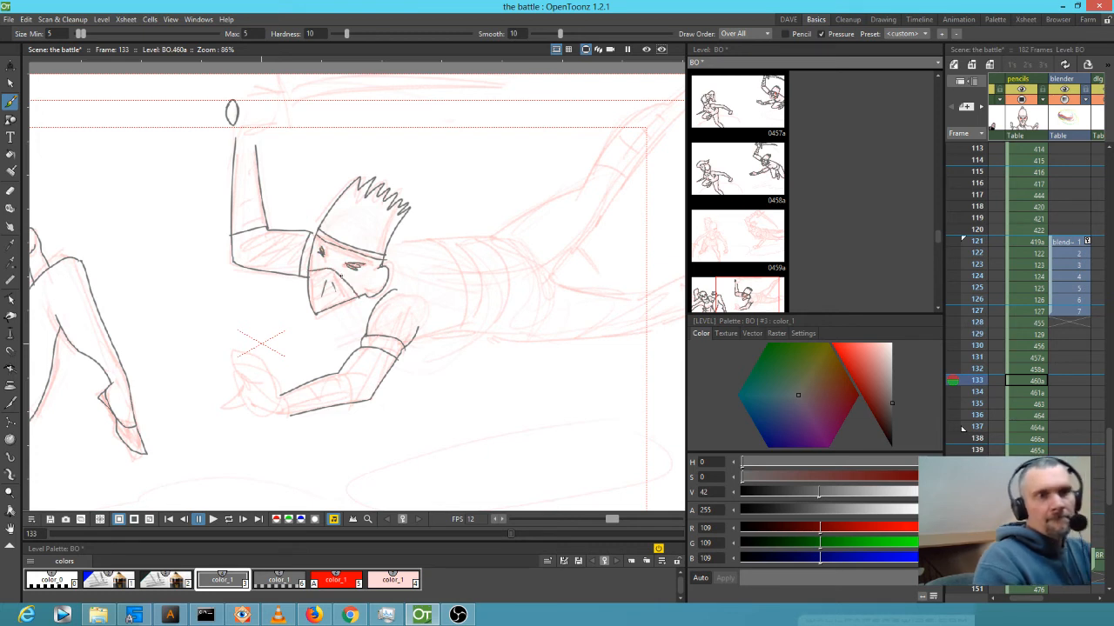
{"action": "mouse_move", "coordinate": [562, 352]}
{"action": "left_mouse_down"}
{"action": "mouse_move", "coordinate": [528, 343]}
{"action": "mouse_move", "coordinate": [510, 319]}
{"action": "left_mouse_up"}
Zoom out and flip through frames 130–134 to compare the drawings.
{"action": "scroll", "coordinate": [501, 370], "scroll_direction": "down", "scroll_amount": 8}
{"action": "key", "text": "Up"}
{"action": "key", "text": "Up"}
{"action": "key", "text": "Up"}
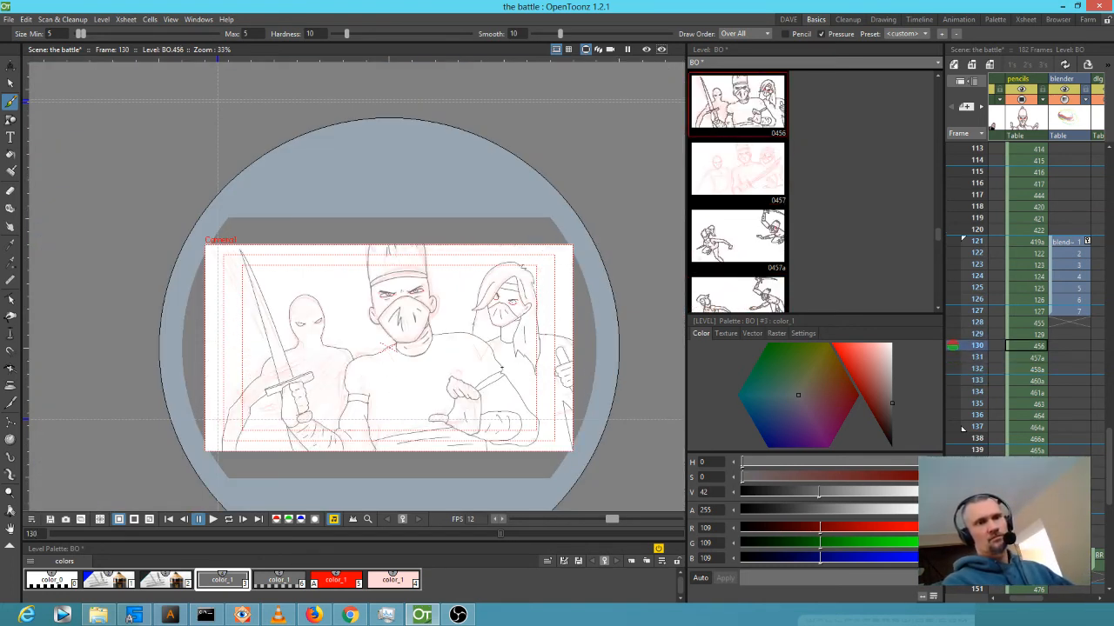
{"action": "key", "text": "Down"}
{"action": "key", "text": "Down"}
{"action": "key", "text": "Down"}
{"action": "key", "text": "Down"}
{"action": "key", "text": "Up"}
{"action": "key", "text": "Up"}
{"action": "key", "text": "Down"}
{"action": "key", "text": "Down"}
{"action": "key", "text": "Up"}
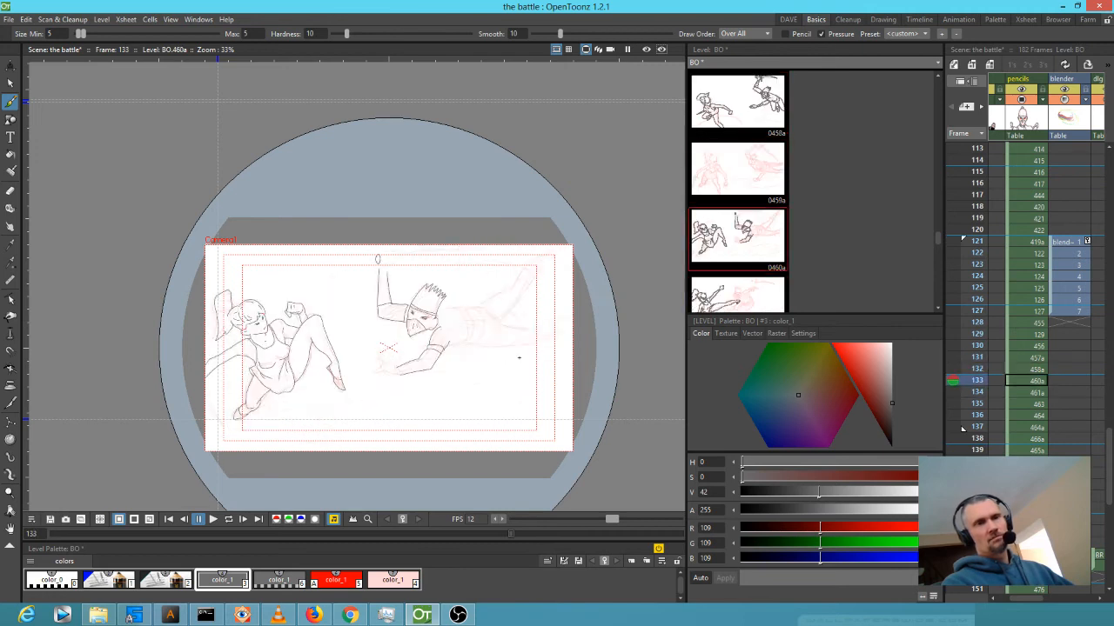
{"action": "key", "text": "Up"}
{"action": "key", "text": "Up"}
{"action": "key", "text": "Down"}
{"action": "key", "text": "Down"}
{"action": "key", "text": "Down"}
{"action": "key", "text": "Down"}
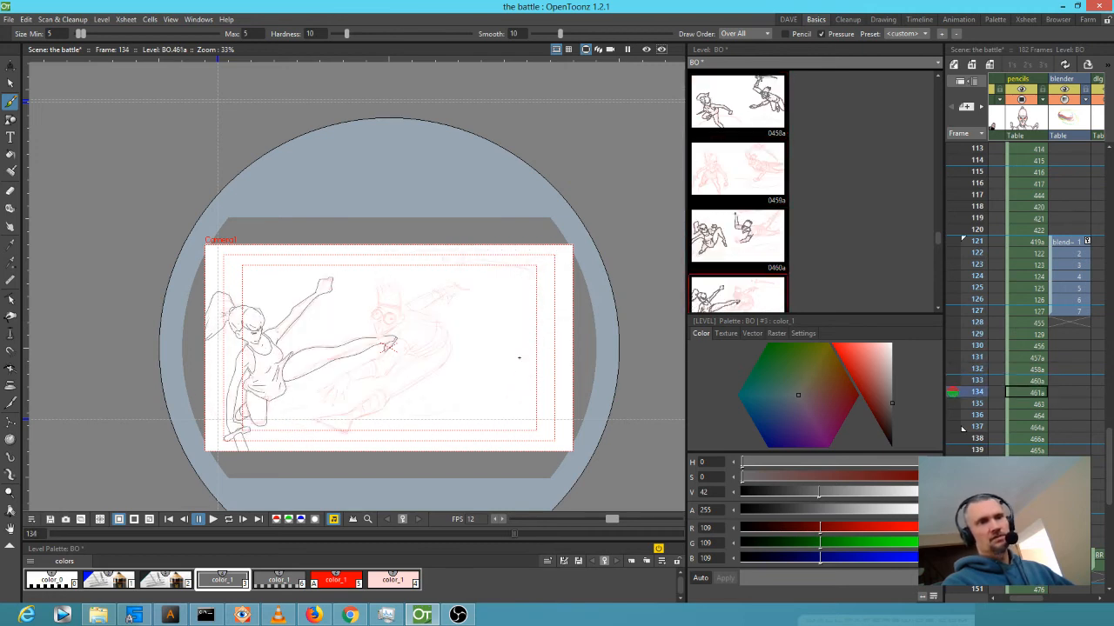
Insert an empty cell at frame 135, pushing the later drawings down one row.
{"action": "key", "text": "Up"}
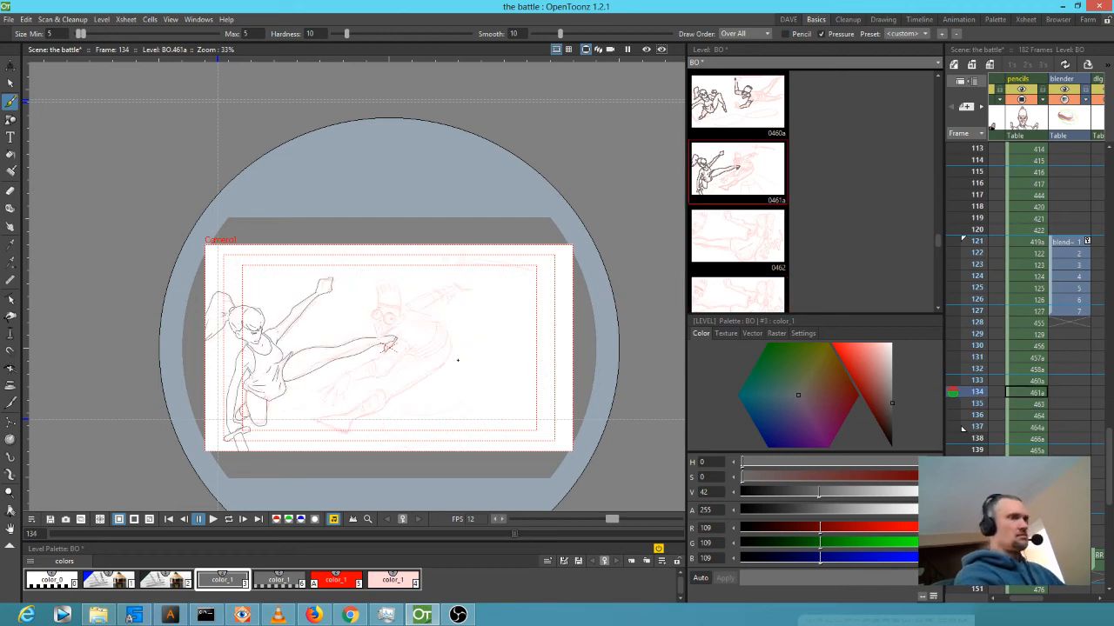
{"action": "key", "text": "Down"}
{"action": "key", "text": "Insert"}
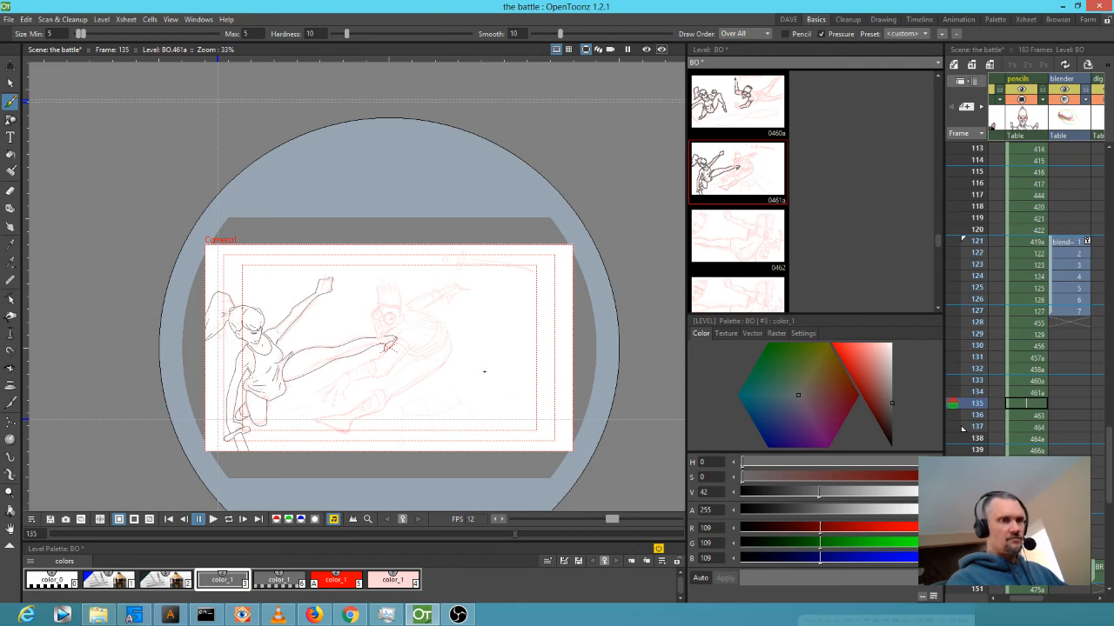
Create a new drawing at frame 135 and sketch two circles joined by a curve in translucent red.
{"action": "left_click", "coordinate": [485, 371]}
{"action": "left_click", "coordinate": [165, 583]}
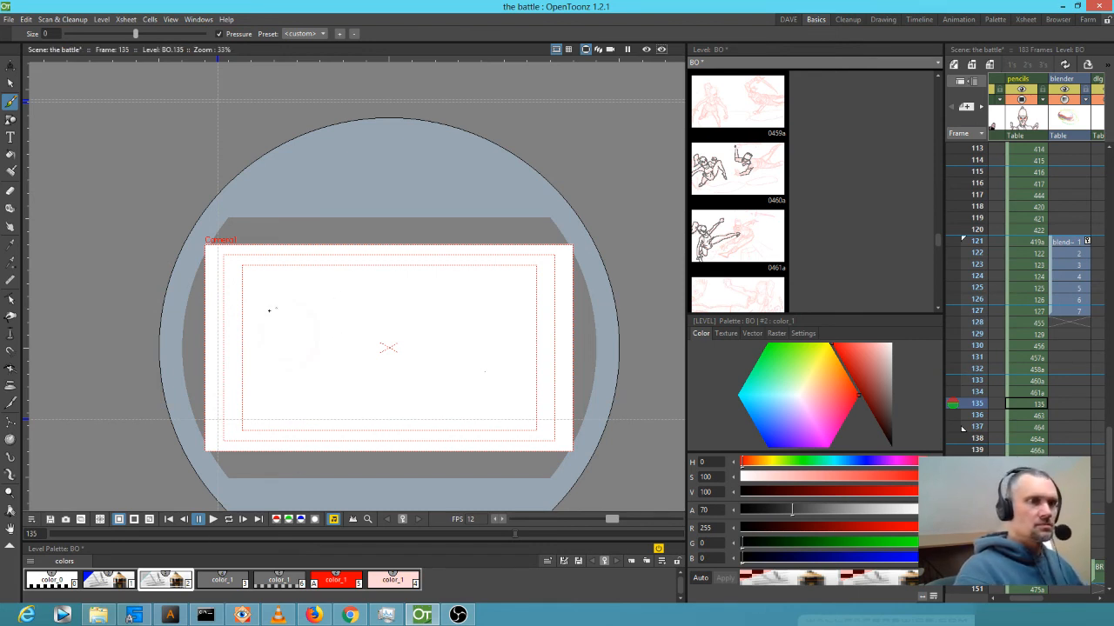
{"action": "left_click_drag", "start_coordinate": [317, 332], "coordinate": [320, 362]}
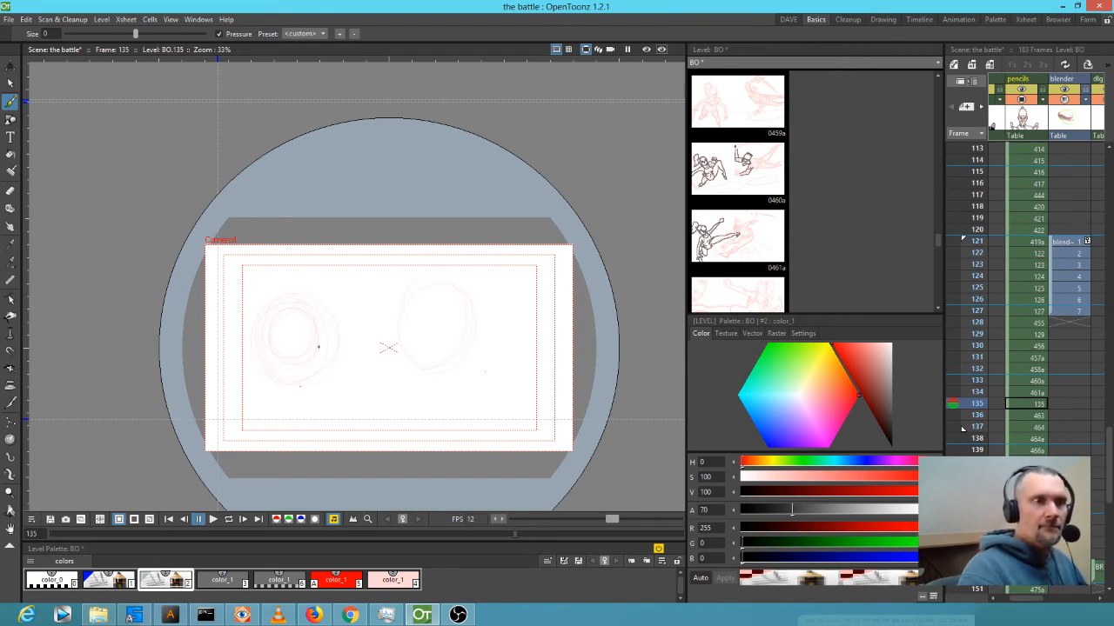
{"action": "left_click_drag", "start_coordinate": [241, 335], "coordinate": [290, 337]}
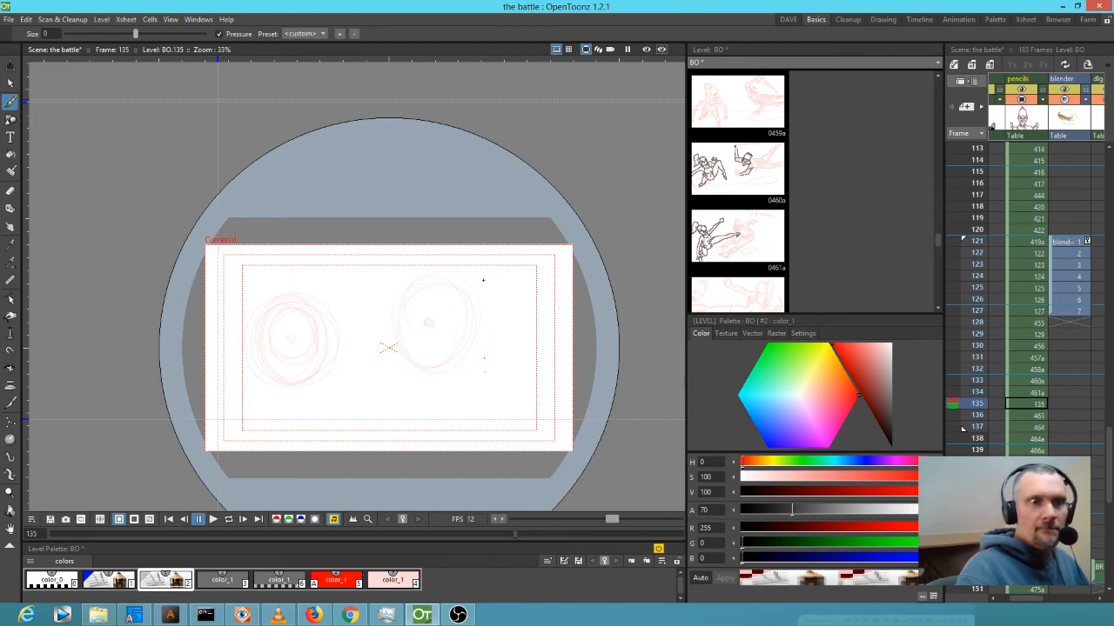
{"action": "mouse_move", "coordinate": [348, 376]}
{"action": "left_mouse_down"}
{"action": "mouse_move", "coordinate": [366, 363]}
{"action": "mouse_move", "coordinate": [341, 376]}
{"action": "left_mouse_up"}
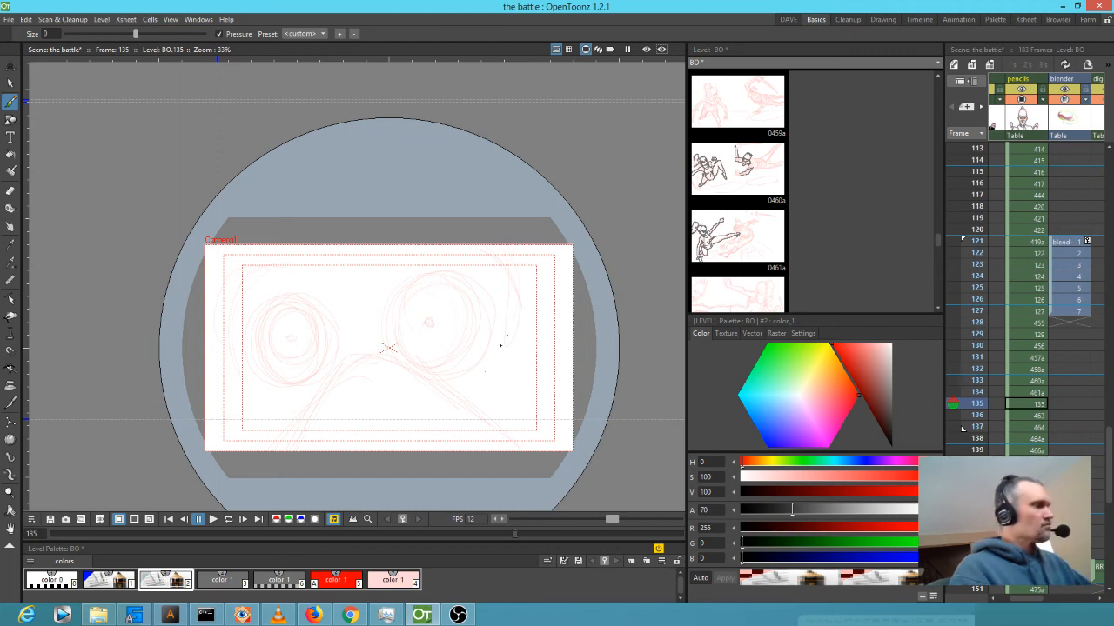
{"action": "key", "text": "comma"}
{"action": "key", "text": "comma"}
{"action": "key", "text": "period"}
{"action": "key", "text": "period"}
{"action": "key", "text": "period"}
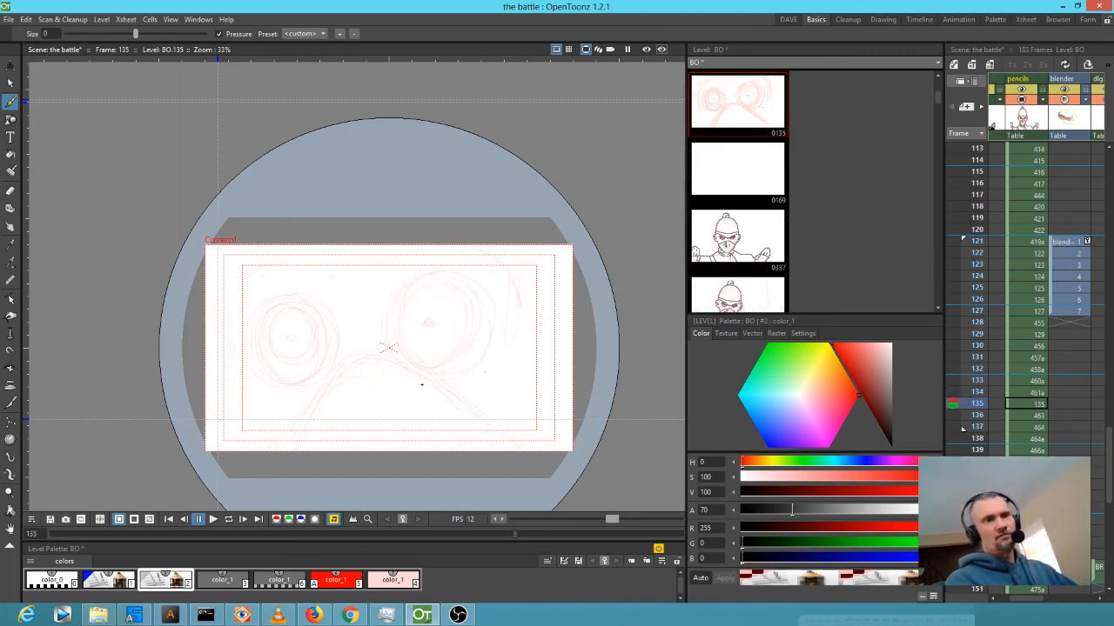
{"action": "key", "text": "period"}
{"action": "key", "text": "period"}
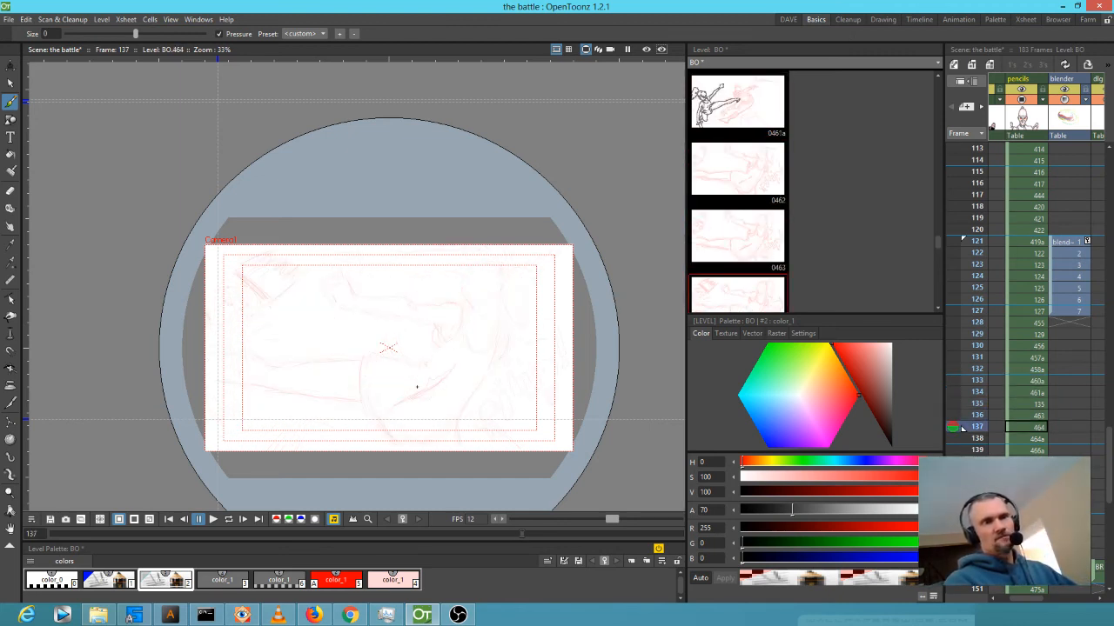
{"action": "key", "text": "comma"}
{"action": "key", "text": "comma"}
{"action": "key", "text": "comma"}
{"action": "key", "text": "comma"}
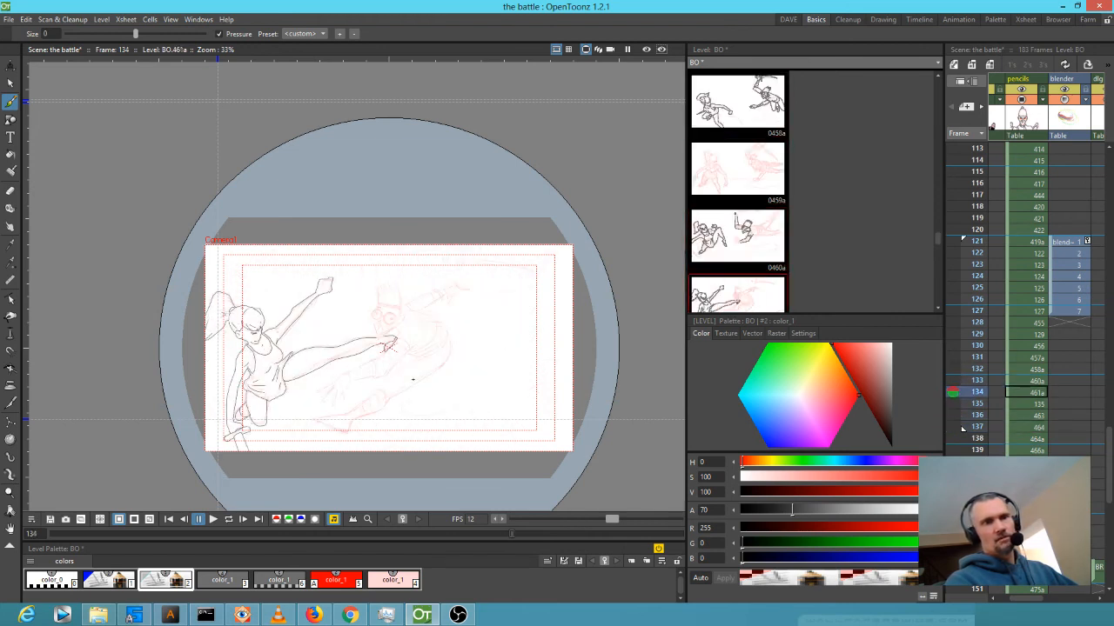
{"action": "key", "text": "period"}
{"action": "key", "text": "comma"}
{"action": "key", "text": "period"}
{"action": "key", "text": "period"}
{"action": "key", "text": "period"}
{"action": "key", "text": "period"}
{"action": "key", "text": "comma"}
{"action": "key", "text": "comma"}
{"action": "key", "text": "comma"}
{"action": "key", "text": "comma"}
{"action": "key", "text": "period"}
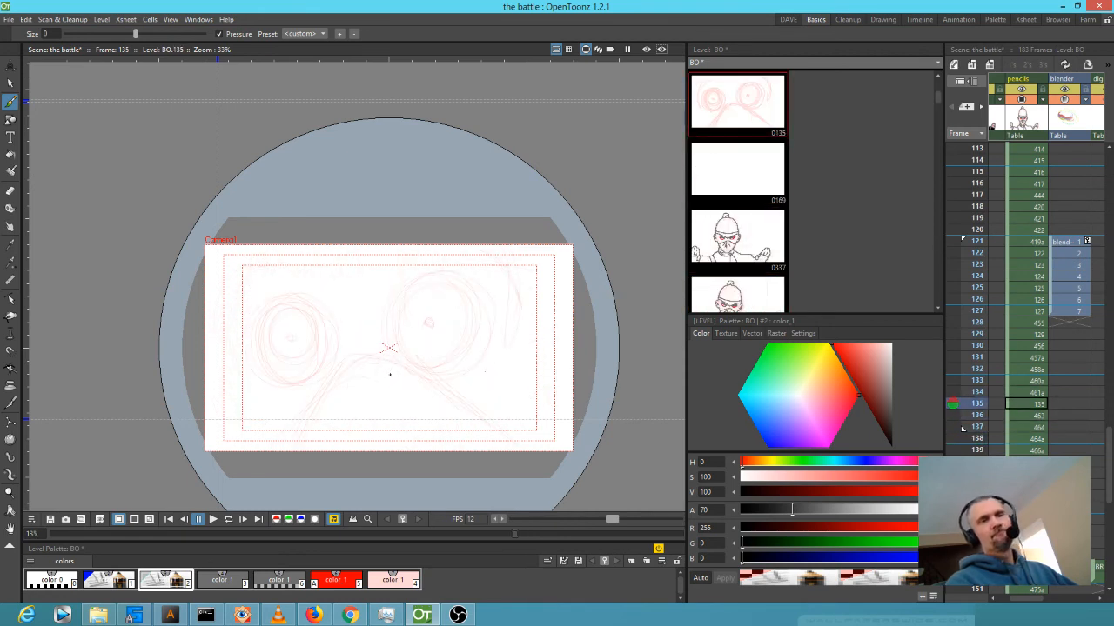
{"action": "key", "text": "period"}
{"action": "key", "text": "comma"}
{"action": "key", "text": "comma"}
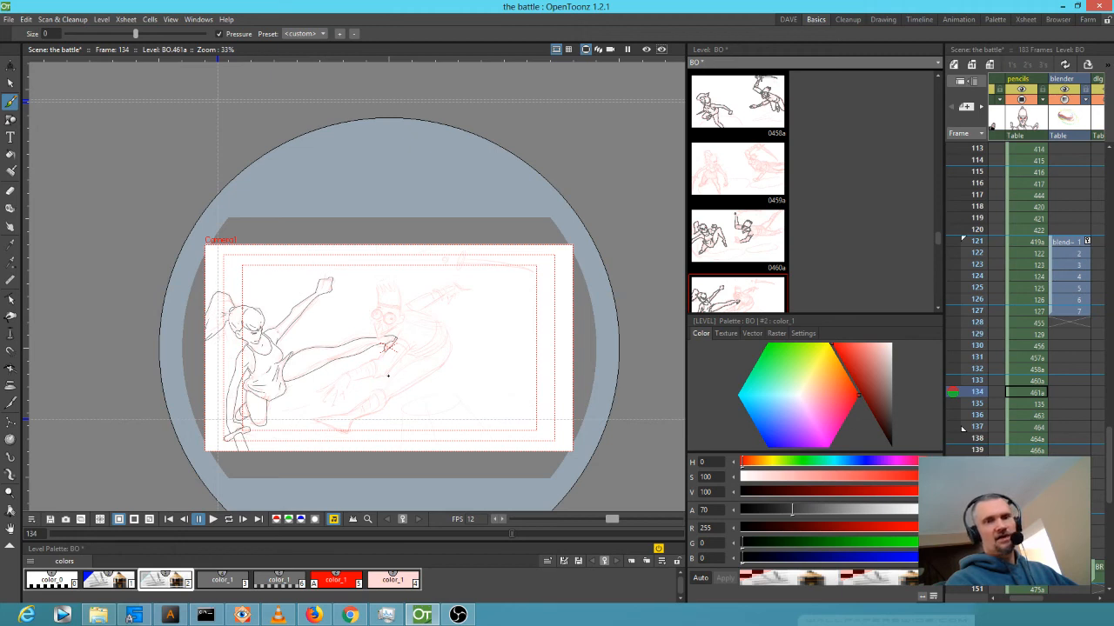
{"action": "left_click", "coordinate": [1027, 416]}
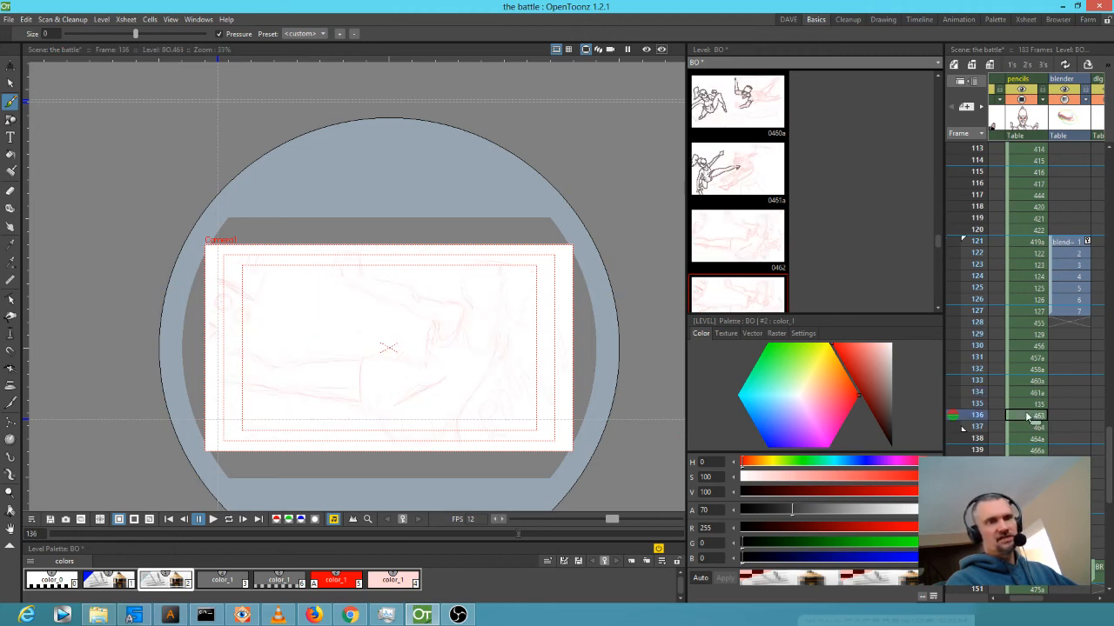
{"action": "key", "text": "period"}
{"action": "left_click", "coordinate": [1022, 396]}
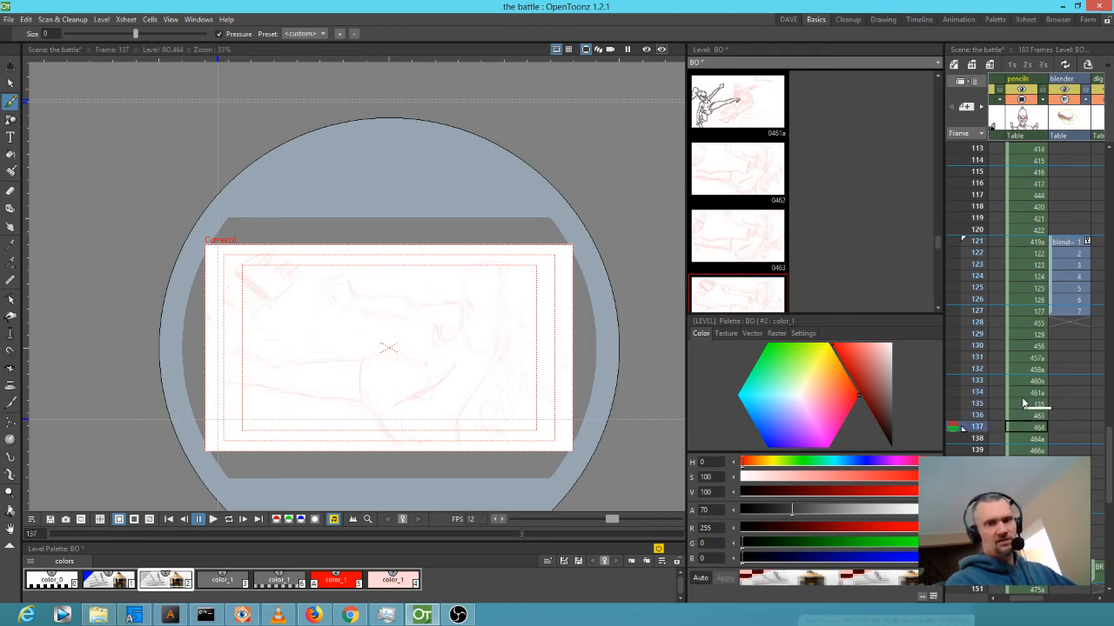
{"action": "key", "text": "comma"}
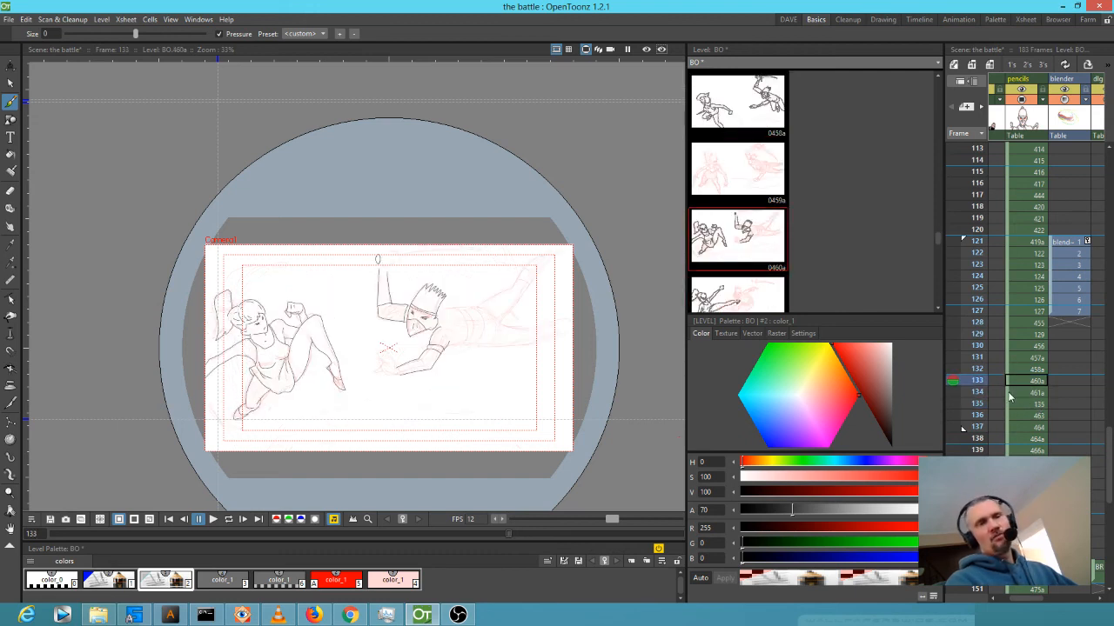
{"action": "key", "text": "period"}
{"action": "key", "text": "period"}
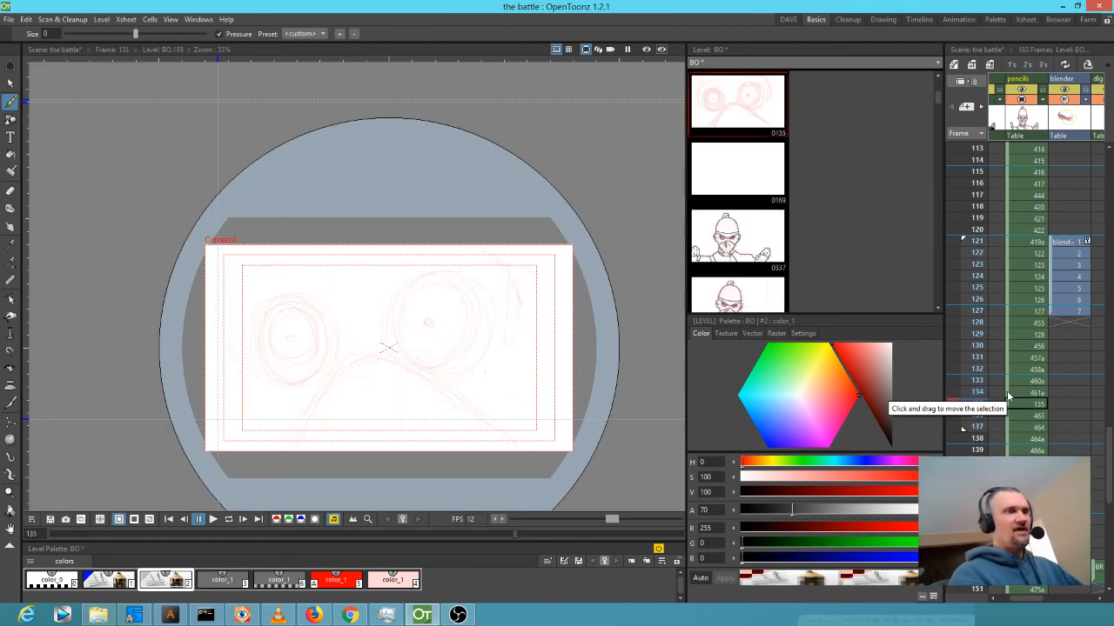
Raise color_1 alpha to 136, enlarge the left eye rough, and erase and redraw the right pupil.
{"action": "left_click", "coordinate": [842, 510]}
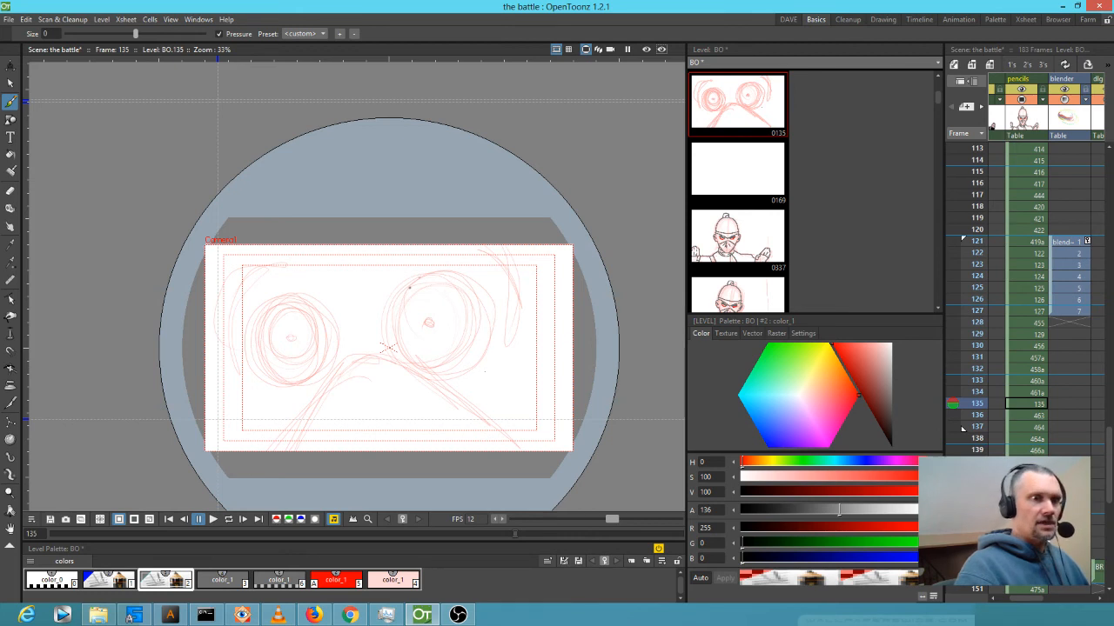
{"action": "mouse_move", "coordinate": [266, 391]}
{"action": "left_mouse_down"}
{"action": "mouse_move", "coordinate": [322, 304]}
{"action": "mouse_move", "coordinate": [242, 383]}
{"action": "mouse_move", "coordinate": [318, 306]}
{"action": "mouse_move", "coordinate": [240, 380]}
{"action": "mouse_move", "coordinate": [319, 300]}
{"action": "mouse_move", "coordinate": [302, 293]}
{"action": "mouse_move", "coordinate": [258, 388]}
{"action": "mouse_move", "coordinate": [285, 292]}
{"action": "mouse_move", "coordinate": [274, 398]}
{"action": "mouse_move", "coordinate": [296, 326]}
{"action": "left_mouse_up"}
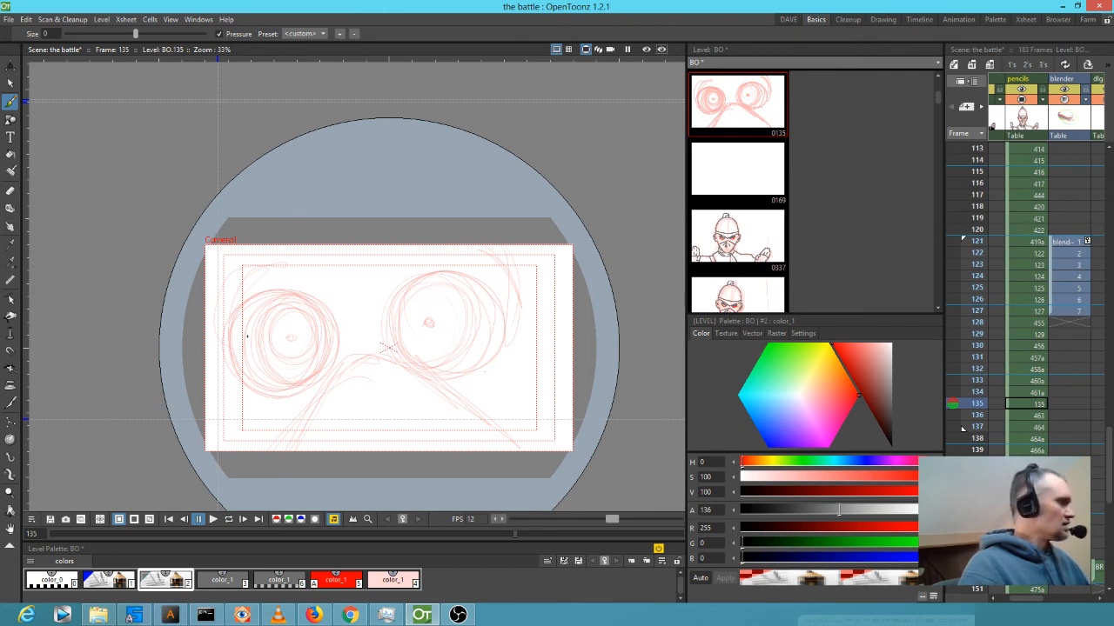
{"action": "key", "text": "a"}
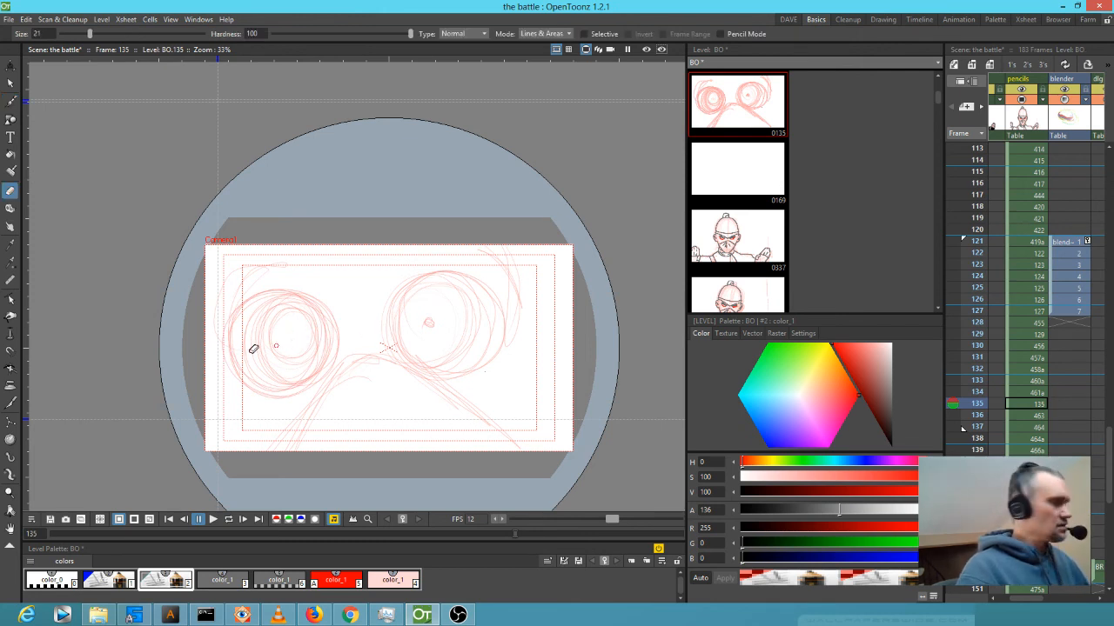
{"action": "key", "text": "alt"}
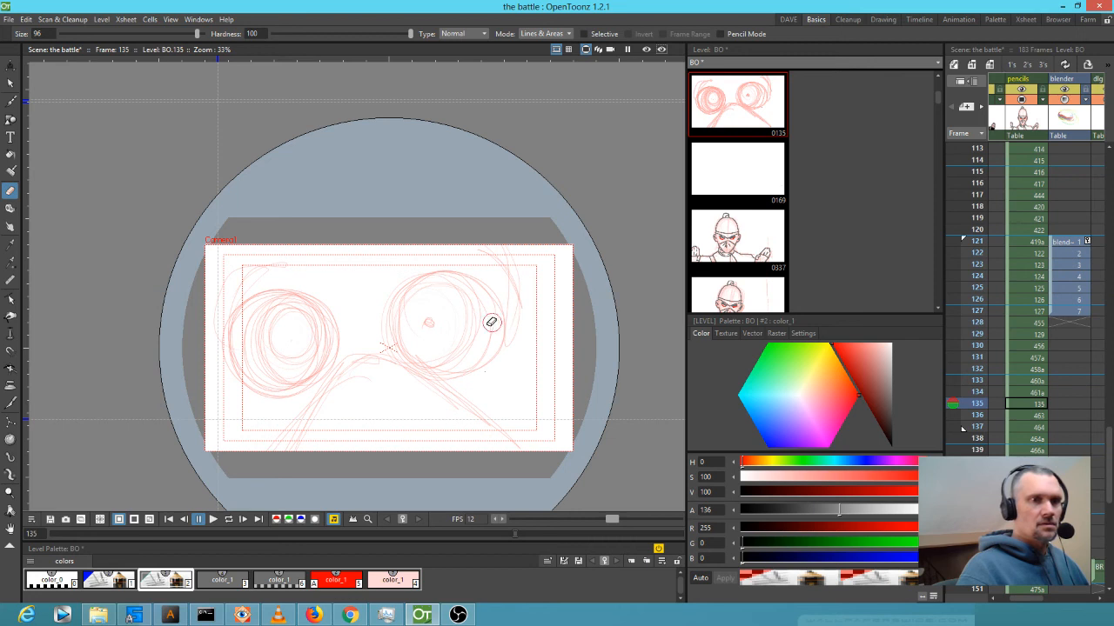
{"action": "left_click_drag", "start_coordinate": [428, 326], "coordinate": [435, 310]}
{"action": "key", "text": "b"}
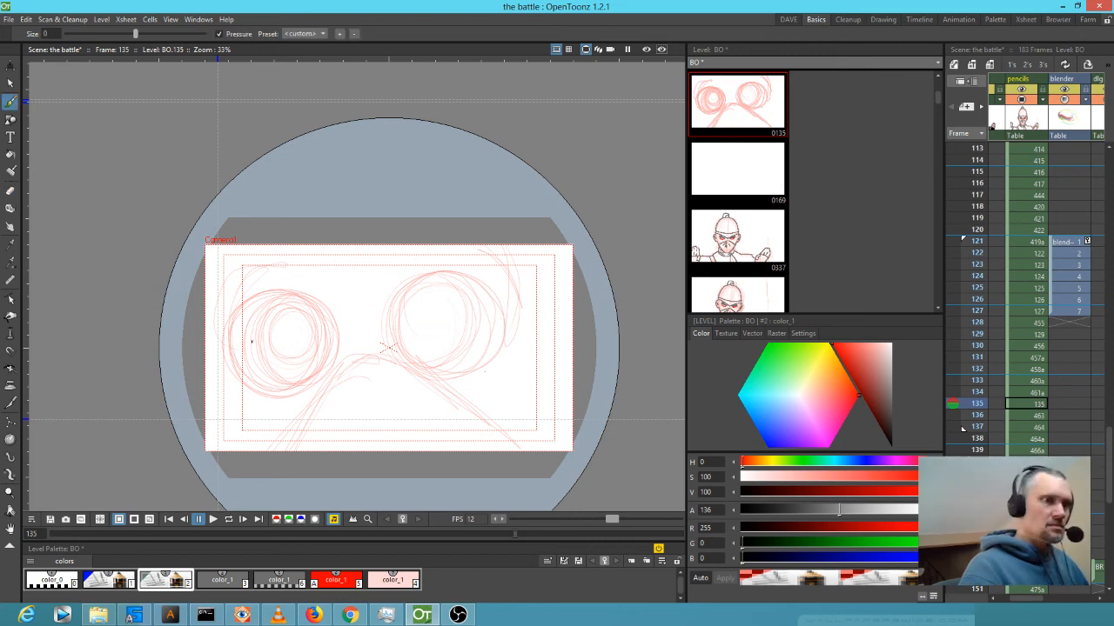
{"action": "left_click_drag", "start_coordinate": [465, 313], "coordinate": [475, 308]}
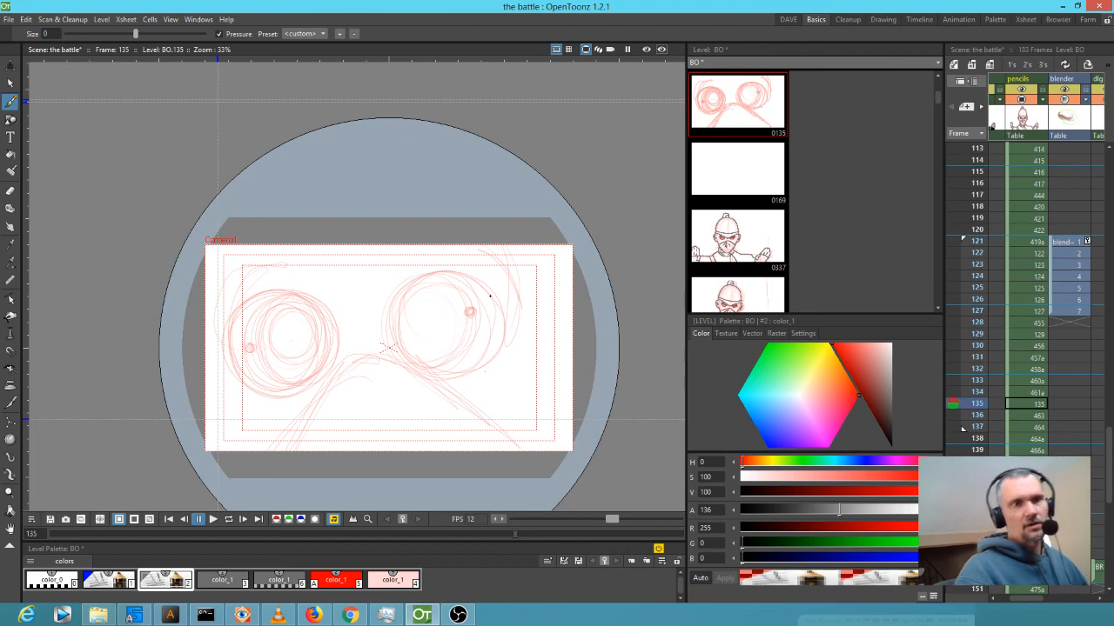
Step back and forth through frames 131–138 to review the animation, heading back toward frame 133.
{"action": "key", "text": "period"}
{"action": "key", "text": "comma"}
{"action": "key", "text": "period"}
{"action": "key", "text": "period"}
{"action": "key", "text": "period"}
{"action": "key", "text": "comma"}
{"action": "key", "text": "comma"}
{"action": "key", "text": "comma"}
{"action": "key", "text": "comma"}
{"action": "key", "text": "period"}
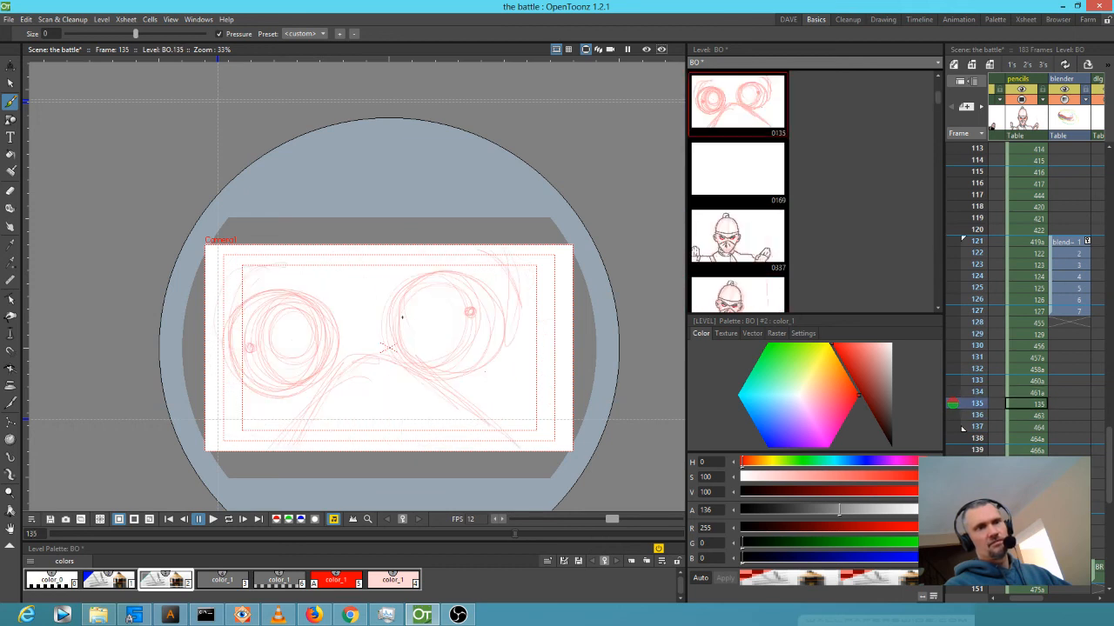
{"action": "key", "text": "period"}
{"action": "key", "text": "comma"}
{"action": "key", "text": "comma"}
{"action": "key", "text": "period"}
{"action": "key", "text": "period"}
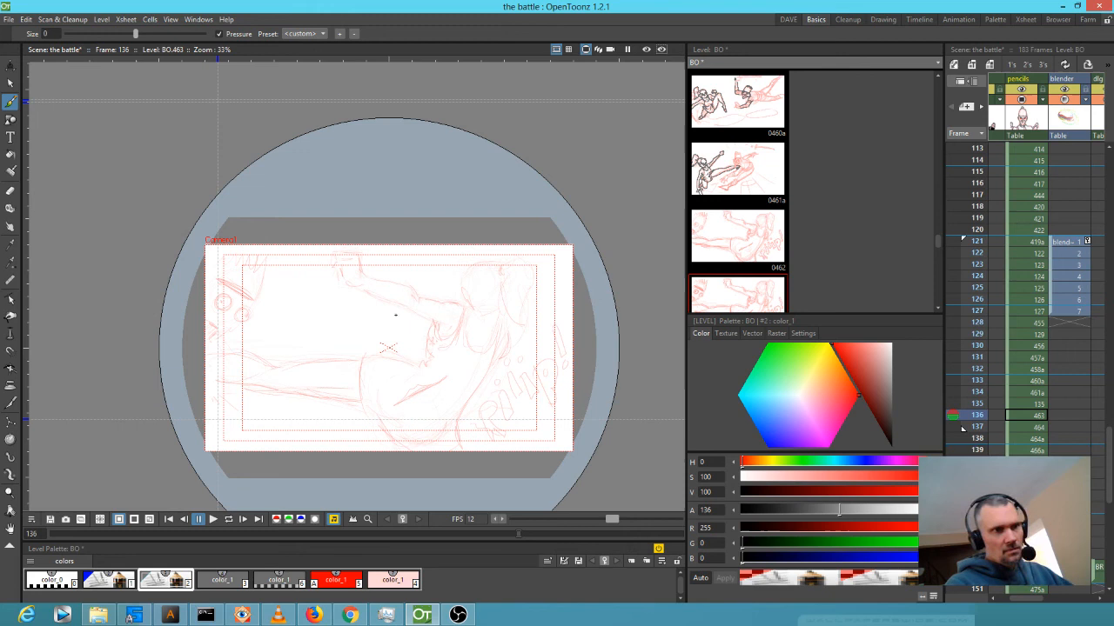
{"action": "key", "text": "period"}
{"action": "key", "text": "period"}
{"action": "key", "text": "comma"}
{"action": "key", "text": "comma"}
{"action": "key", "text": "comma"}
{"action": "key", "text": "comma"}
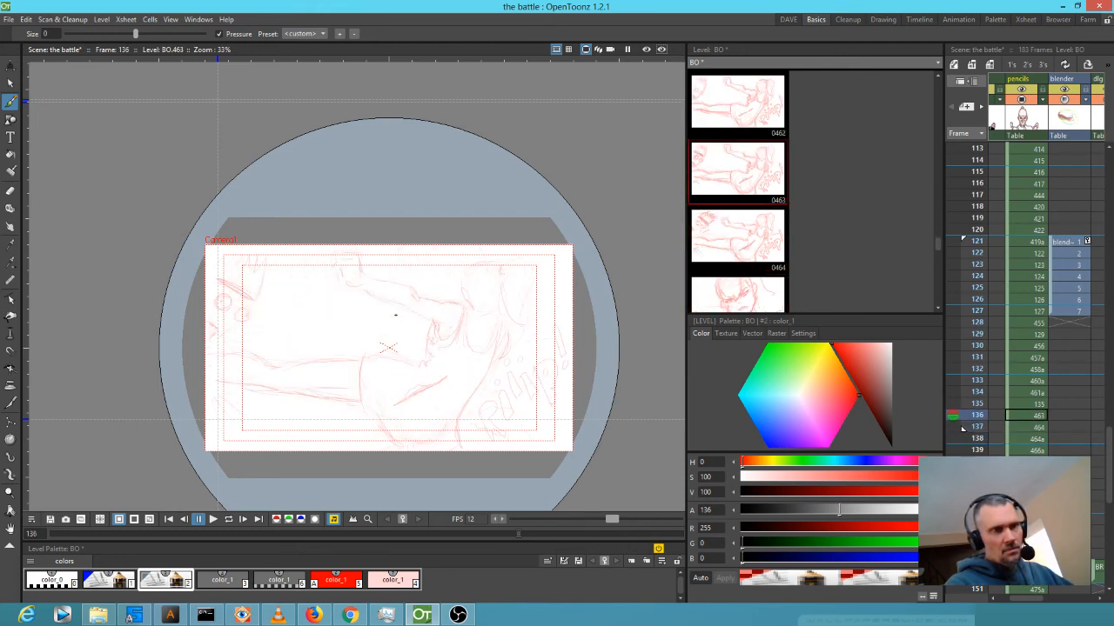
{"action": "key", "text": "period"}
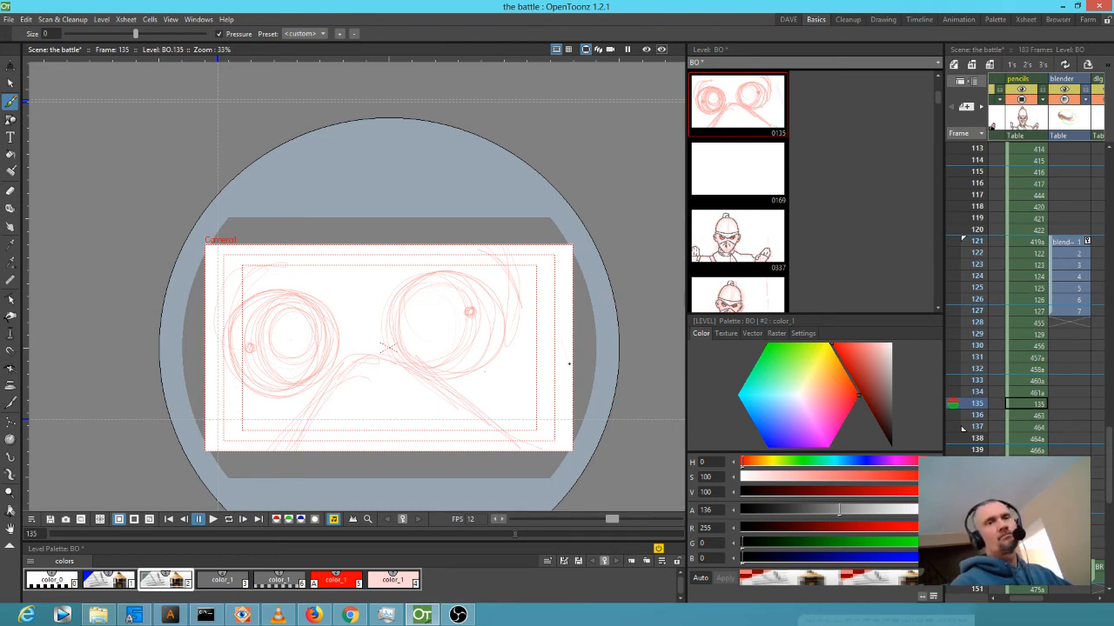
{"action": "key", "text": "period"}
{"action": "key", "text": "period"}
{"action": "key", "text": "period"}
{"action": "key", "text": "period"}
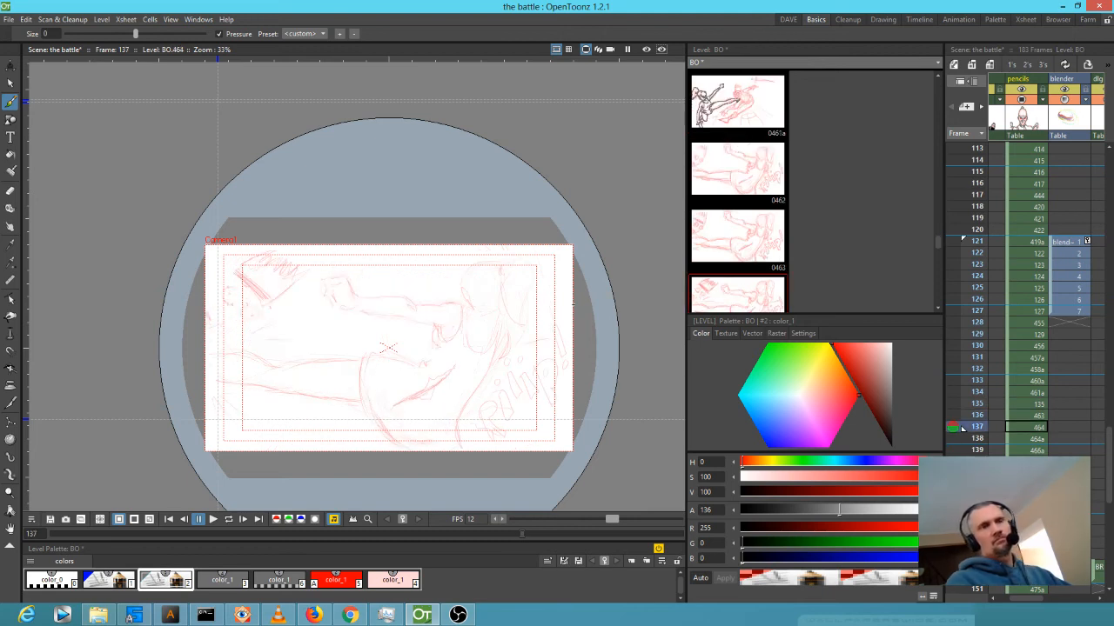
{"action": "key", "text": "comma"}
{"action": "key", "text": "comma"}
{"action": "key", "text": "comma"}
{"action": "key", "text": "comma"}
{"action": "key", "text": "comma"}
{"action": "key", "text": "comma"}
{"action": "key", "text": "comma"}
{"action": "key", "text": "comma"}
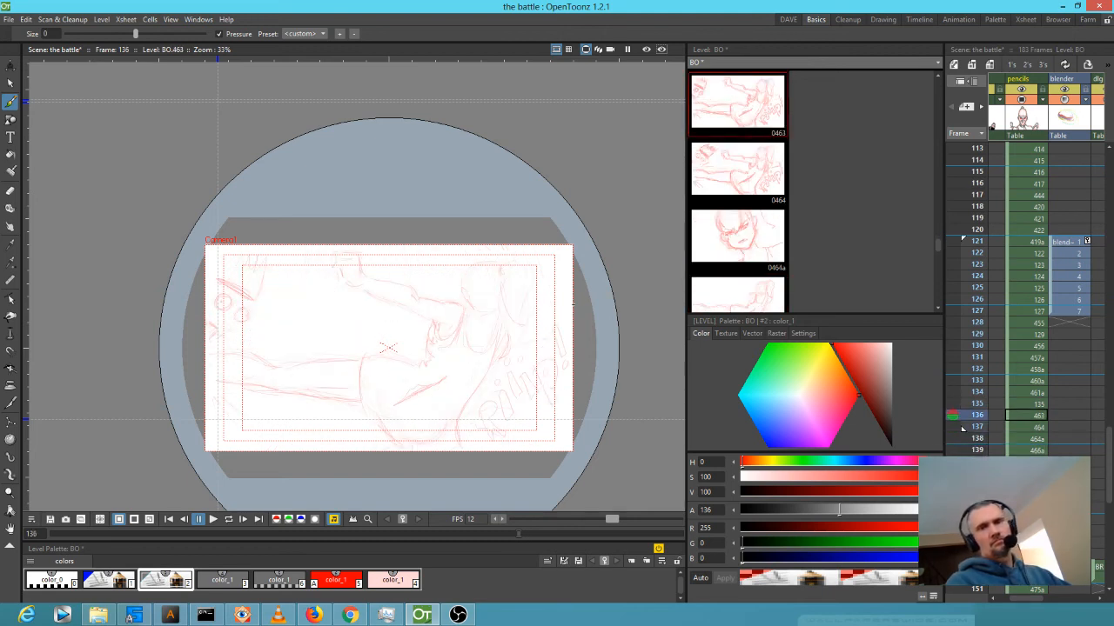
{"action": "key", "text": "period"}
{"action": "key", "text": "period"}
{"action": "key", "text": "period"}
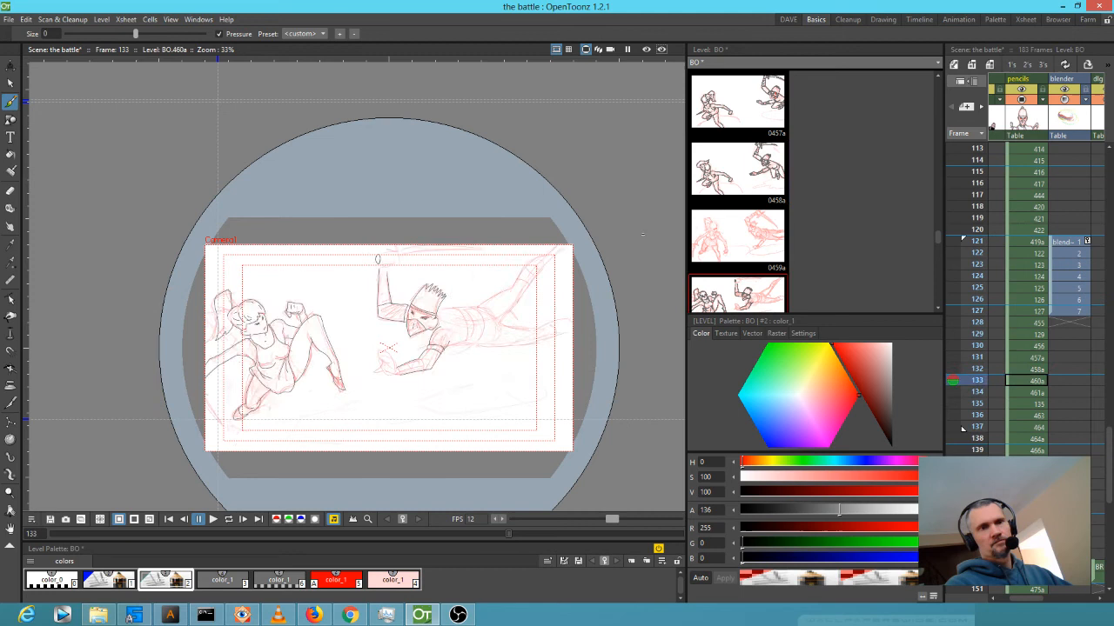
On frame 133, ink the swordsman's wrist and the top edge of his outstretched hand in dark grey.
{"action": "key", "text": "comma"}
{"action": "scroll", "coordinate": [437, 402], "scroll_direction": "up", "scroll_amount": 2}
{"action": "left_click", "coordinate": [229, 581]}
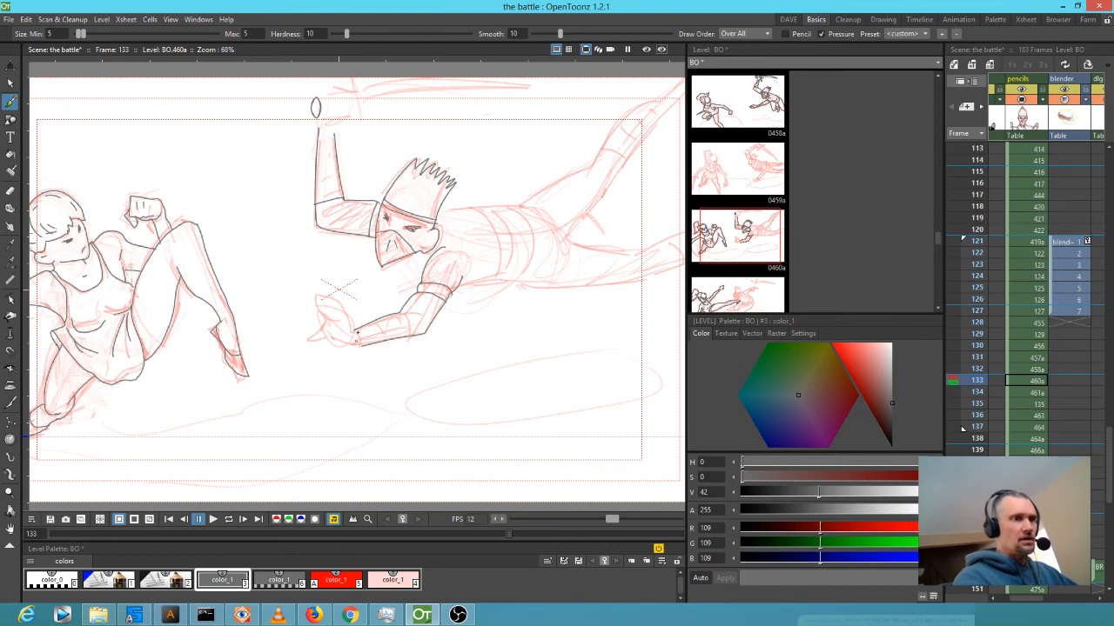
{"action": "scroll", "coordinate": [356, 339], "scroll_direction": "up", "scroll_amount": 3}
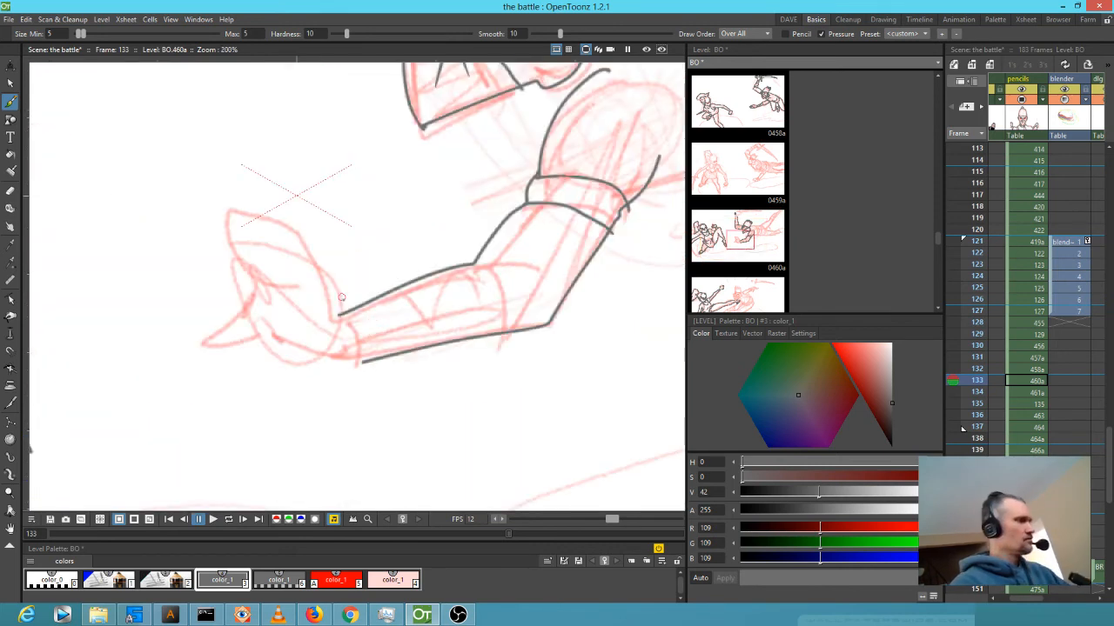
{"action": "left_click_drag", "start_coordinate": [339, 313], "coordinate": [322, 275]}
{"action": "mouse_move", "coordinate": [304, 234]}
{"action": "left_mouse_down"}
{"action": "mouse_move", "coordinate": [232, 204]}
{"action": "mouse_move", "coordinate": [222, 219]}
{"action": "mouse_move", "coordinate": [256, 271]}
{"action": "mouse_move", "coordinate": [298, 290]}
{"action": "mouse_move", "coordinate": [321, 271]}
{"action": "mouse_move", "coordinate": [225, 320]}
{"action": "mouse_move", "coordinate": [199, 318]}
{"action": "mouse_move", "coordinate": [221, 344]}
{"action": "mouse_move", "coordinate": [271, 341]}
{"action": "mouse_move", "coordinate": [367, 363]}
{"action": "left_mouse_up"}
{"action": "left_click_drag", "start_coordinate": [340, 315], "coordinate": [344, 360]}
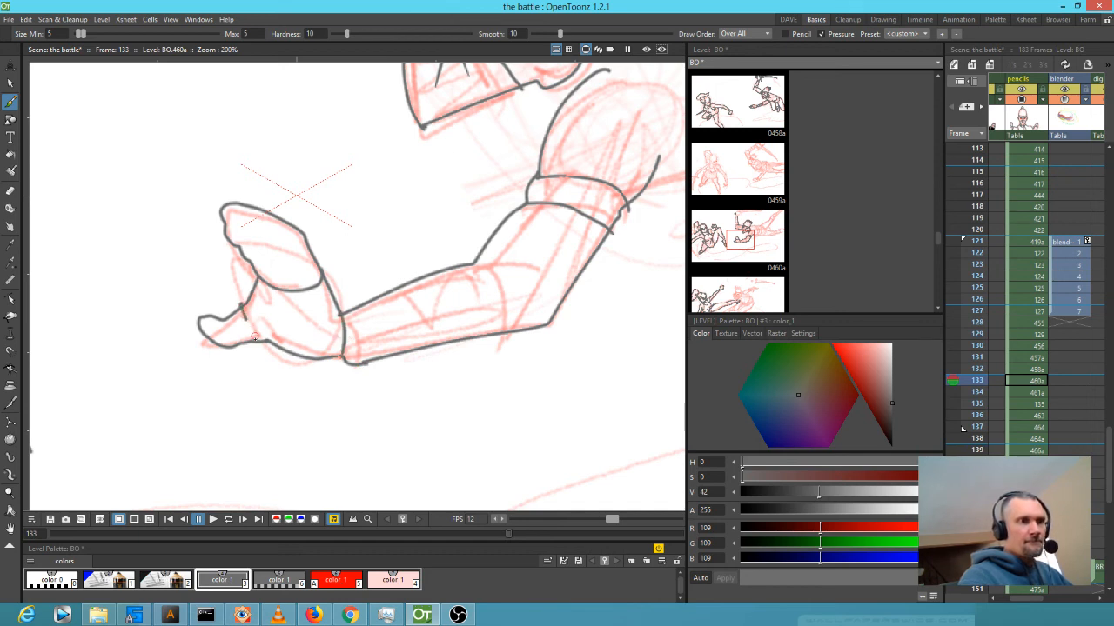
Recentre the view on both characters and flip between frames 132 and 133 to compare.
{"action": "scroll", "coordinate": [355, 339], "scroll_direction": "down", "scroll_amount": 2}
{"action": "scroll", "coordinate": [377, 352], "scroll_direction": "down", "scroll_amount": 3}
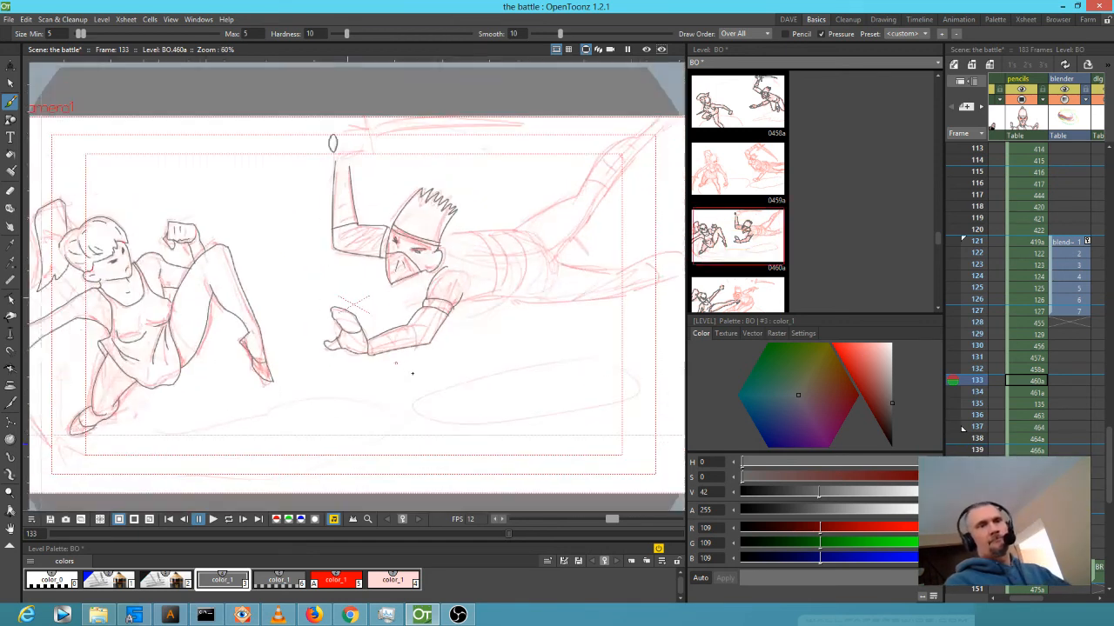
{"action": "left_click_drag", "start_coordinate": [517, 349], "coordinate": [468, 377]}
{"action": "key", "text": "comma"}
{"action": "key", "text": "period"}
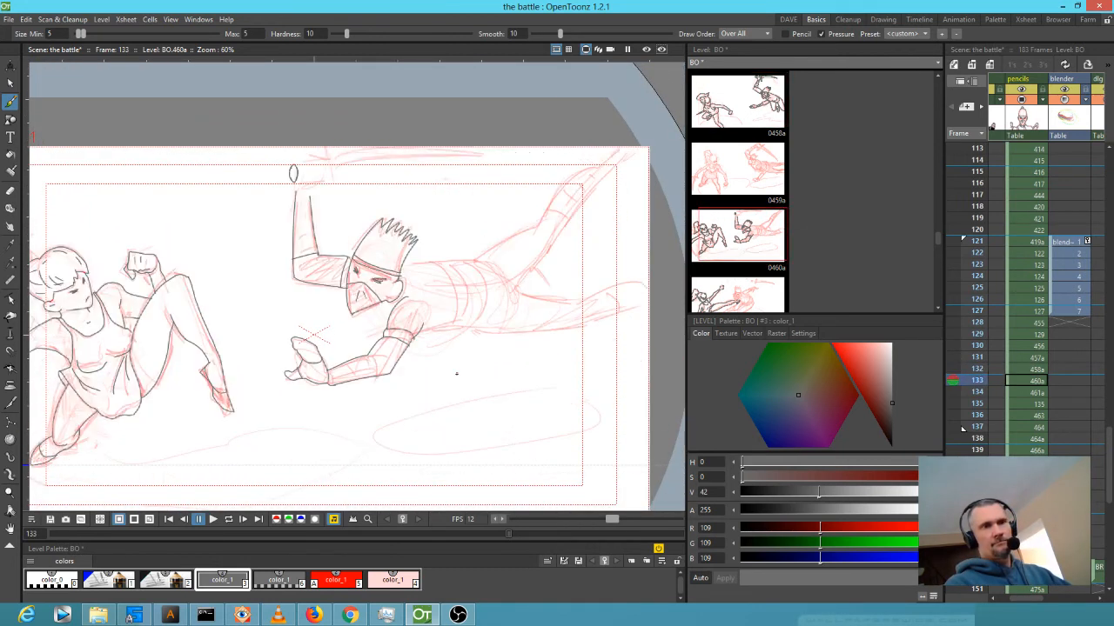
{"action": "key", "text": "comma"}
{"action": "key", "text": "period"}
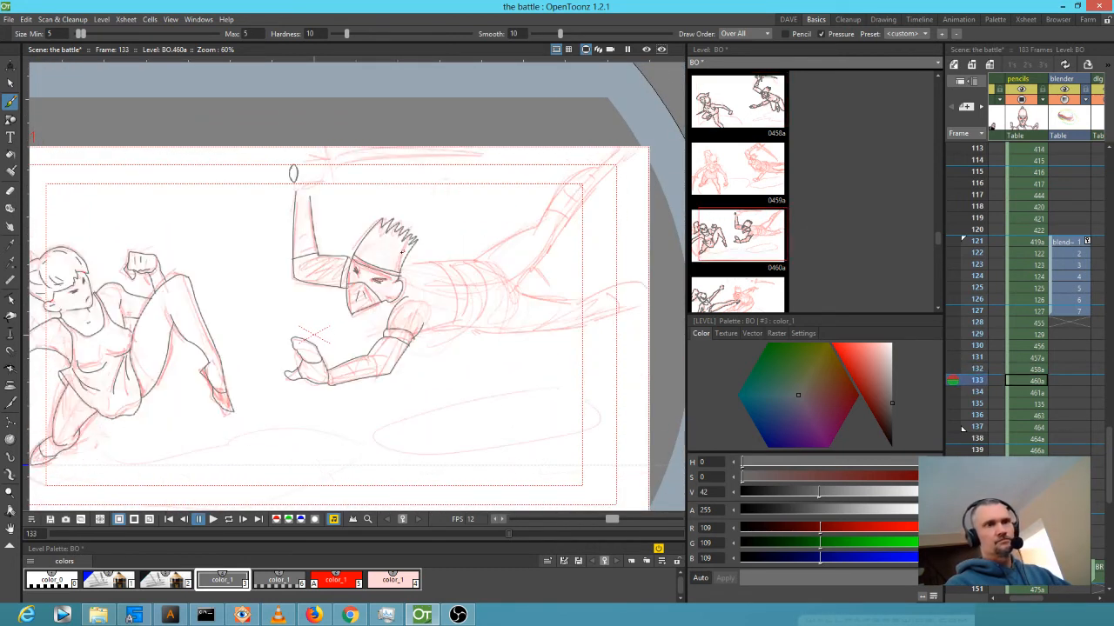
Ink the raised fist as a small oval joined to the arm, with top, bottom and right-side outlines.
{"action": "scroll", "coordinate": [317, 193], "scroll_direction": "up", "scroll_amount": 3}
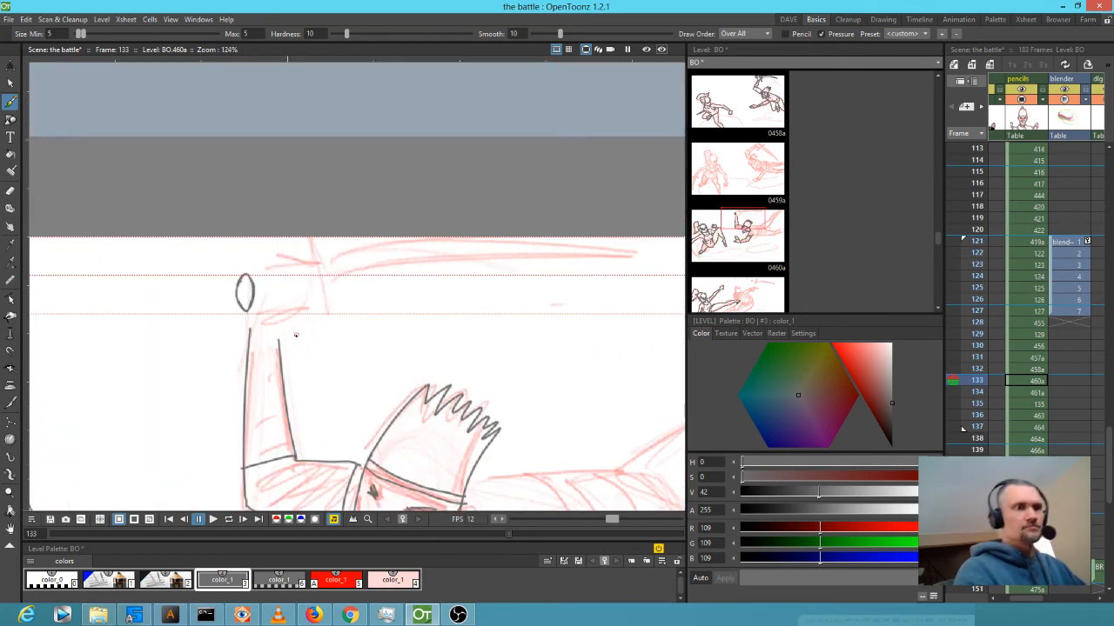
{"action": "mouse_move", "coordinate": [310, 297]}
{"action": "left_mouse_down"}
{"action": "mouse_move", "coordinate": [300, 320]}
{"action": "mouse_move", "coordinate": [312, 297]}
{"action": "left_mouse_up"}
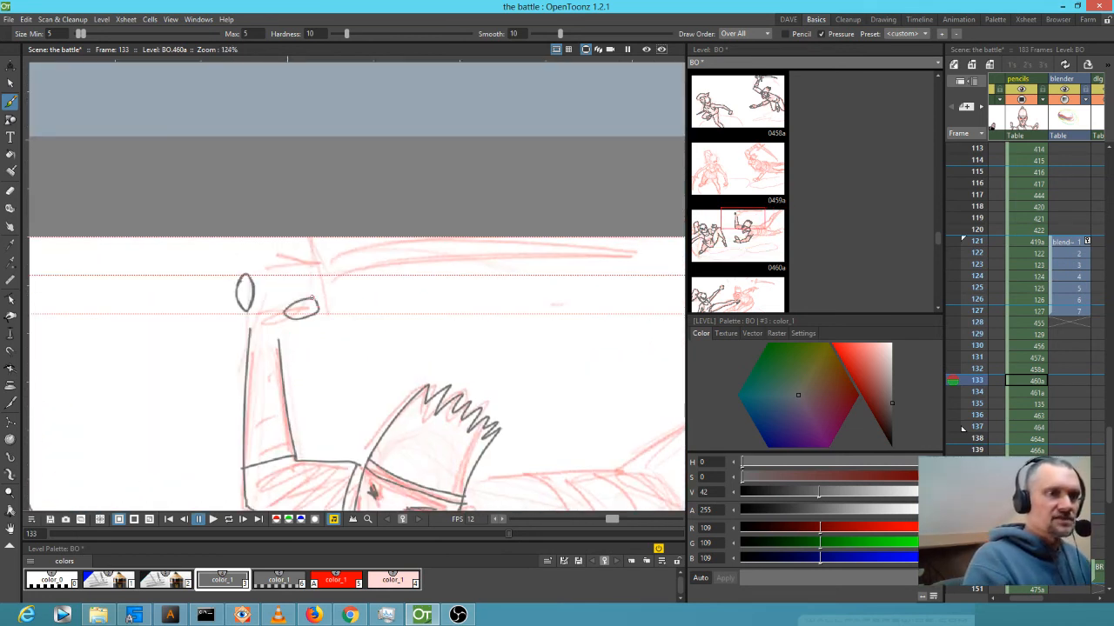
{"action": "mouse_move", "coordinate": [280, 340]}
{"action": "left_mouse_down"}
{"action": "mouse_move", "coordinate": [295, 313]}
{"action": "mouse_move", "coordinate": [250, 310]}
{"action": "left_mouse_up"}
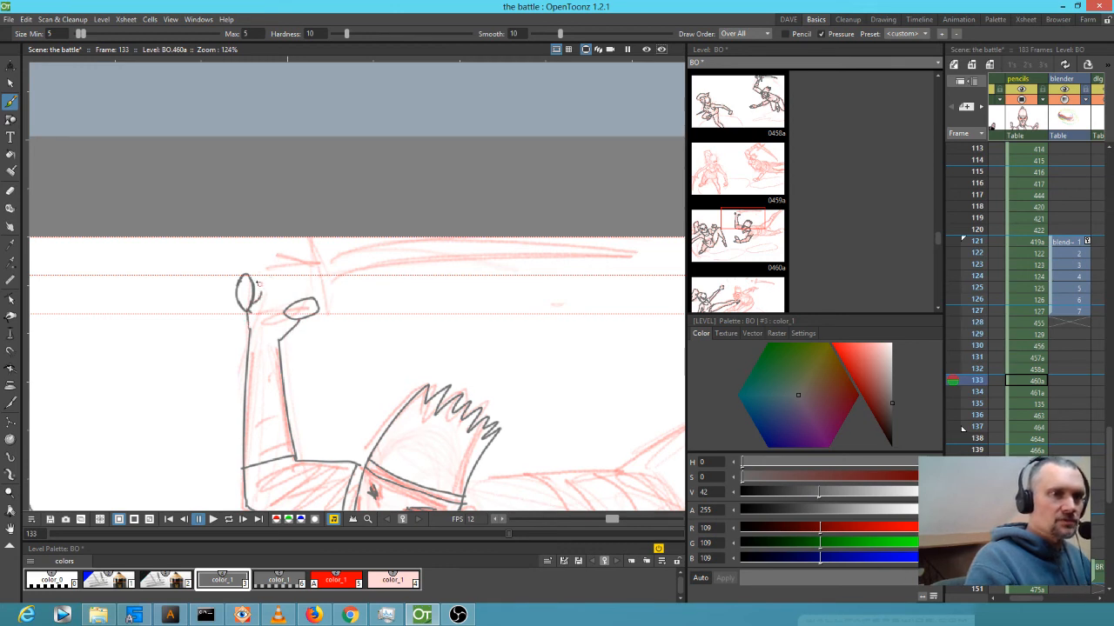
{"action": "mouse_move", "coordinate": [253, 267]}
{"action": "left_mouse_down"}
{"action": "mouse_move", "coordinate": [284, 256]}
{"action": "mouse_move", "coordinate": [310, 267]}
{"action": "mouse_move", "coordinate": [315, 292]}
{"action": "left_mouse_up"}
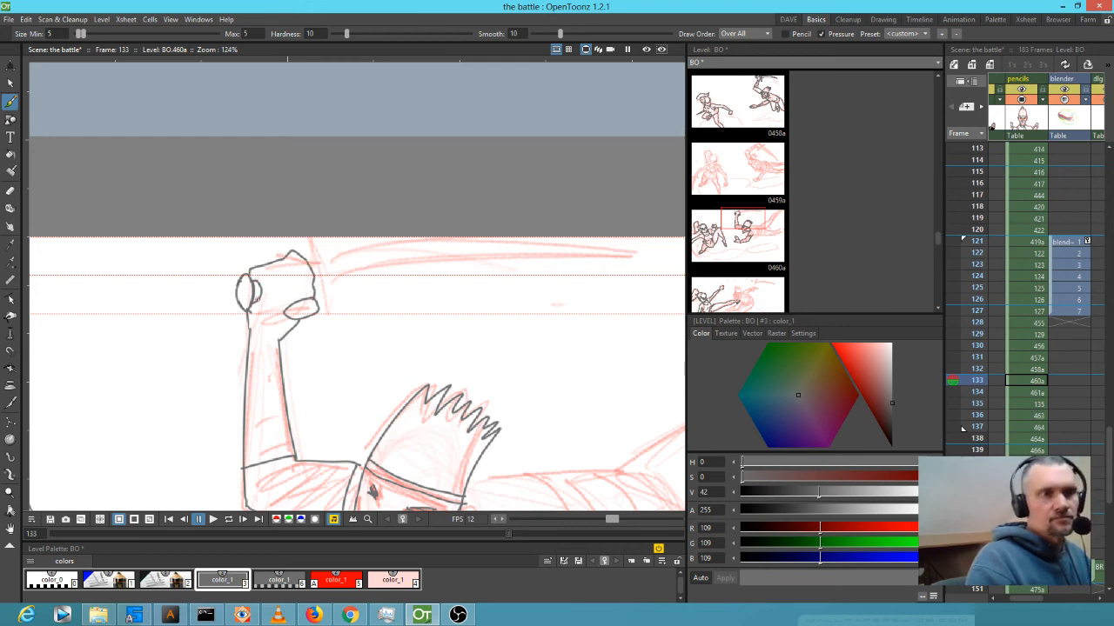
{"action": "left_click_drag", "start_coordinate": [269, 313], "coordinate": [288, 310]}
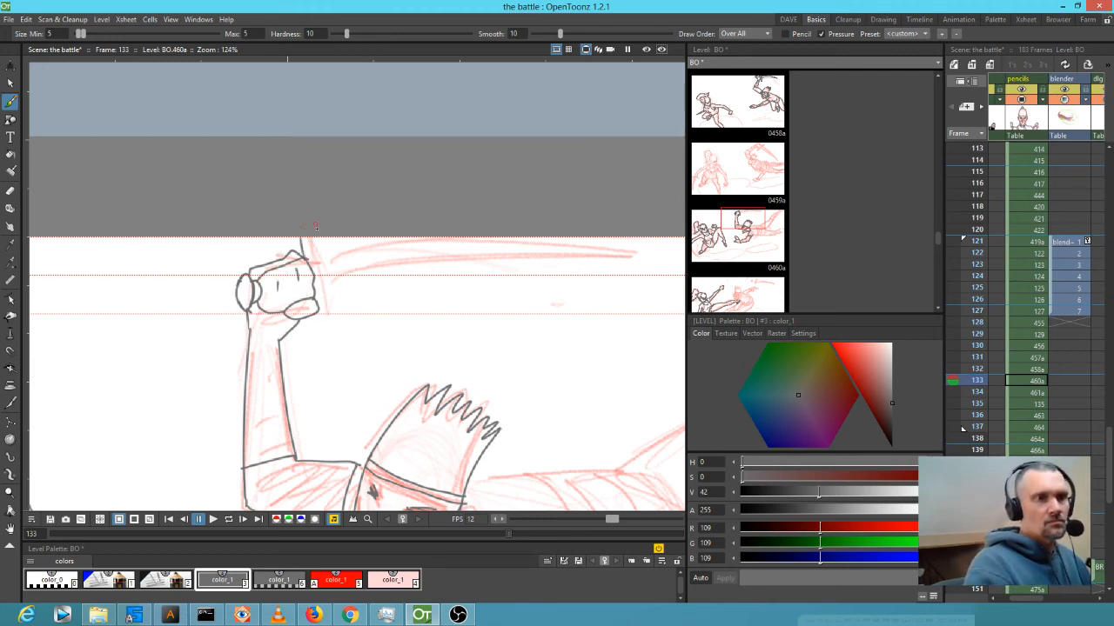
{"action": "mouse_move", "coordinate": [321, 261]}
{"action": "left_mouse_down"}
{"action": "mouse_move", "coordinate": [328, 331]}
{"action": "mouse_move", "coordinate": [312, 324]}
{"action": "left_mouse_up"}
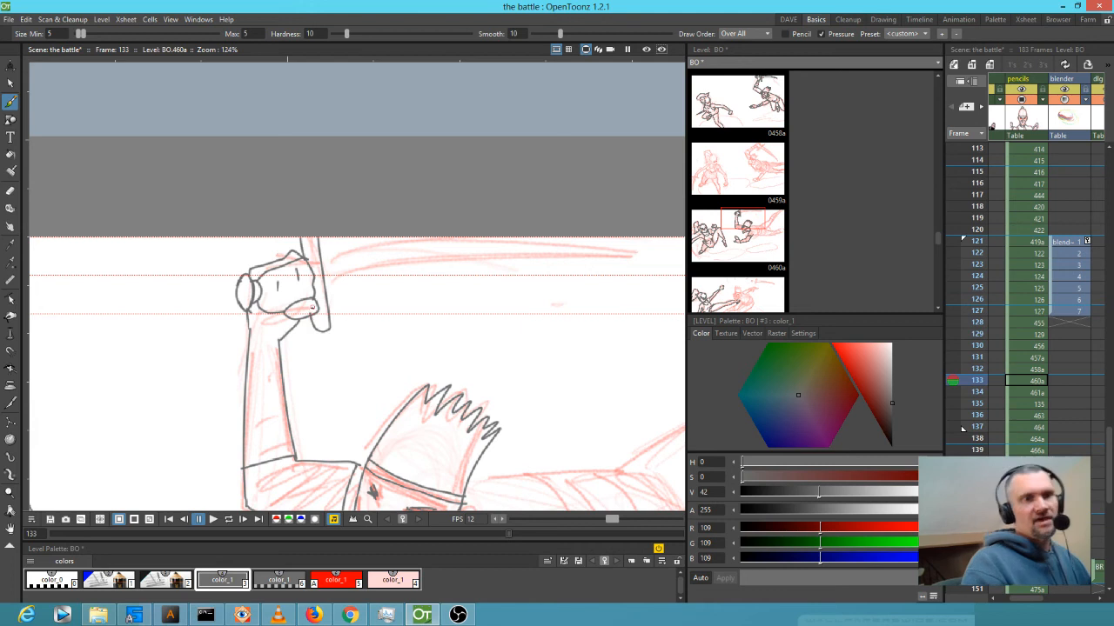
Select the inked sword on frame 132 with the Selection tool.
{"action": "key", "text": "shift+comma"}
{"action": "scroll", "coordinate": [340, 291], "scroll_direction": "down", "scroll_amount": 4}
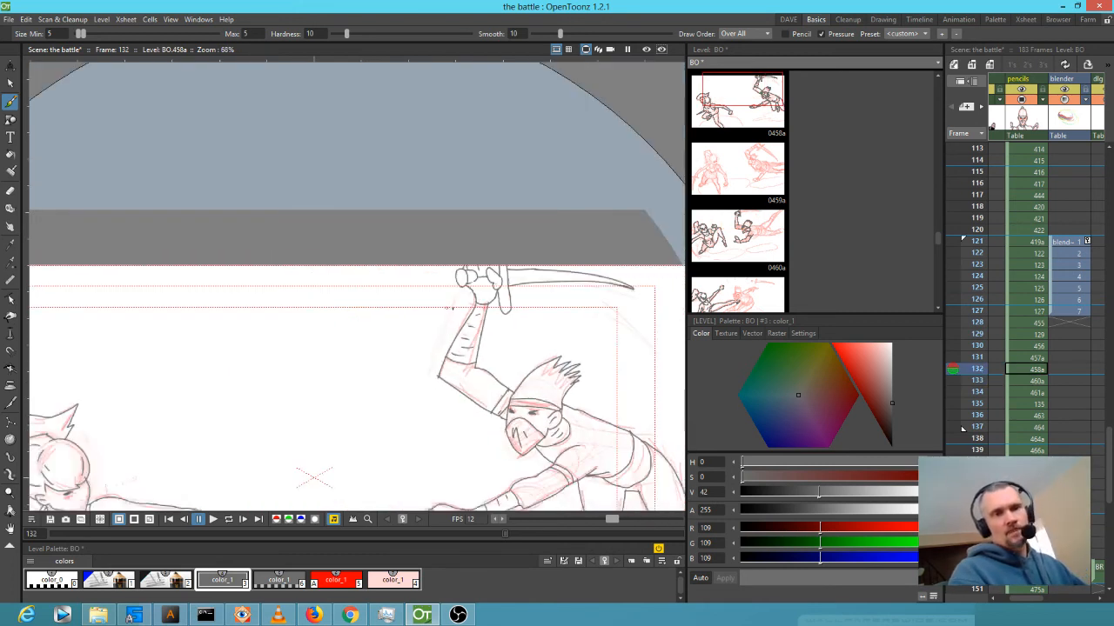
{"action": "key", "text": "s"}
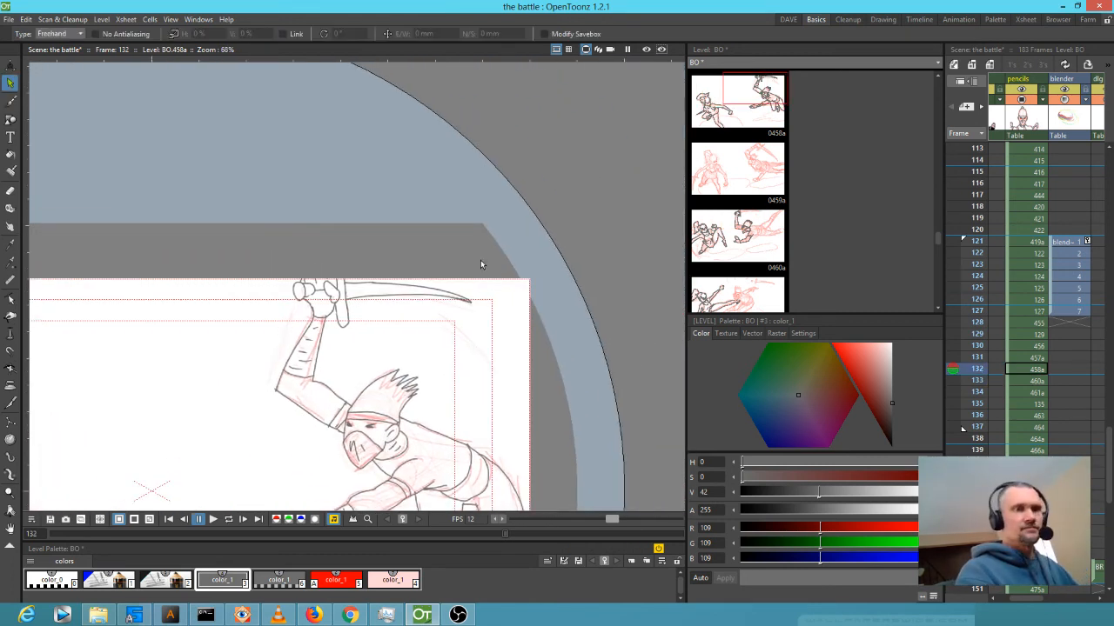
{"action": "mouse_move", "coordinate": [359, 259]}
{"action": "left_mouse_down"}
{"action": "mouse_move", "coordinate": [354, 303]}
{"action": "mouse_move", "coordinate": [436, 340]}
{"action": "mouse_move", "coordinate": [486, 267]}
{"action": "left_mouse_up"}
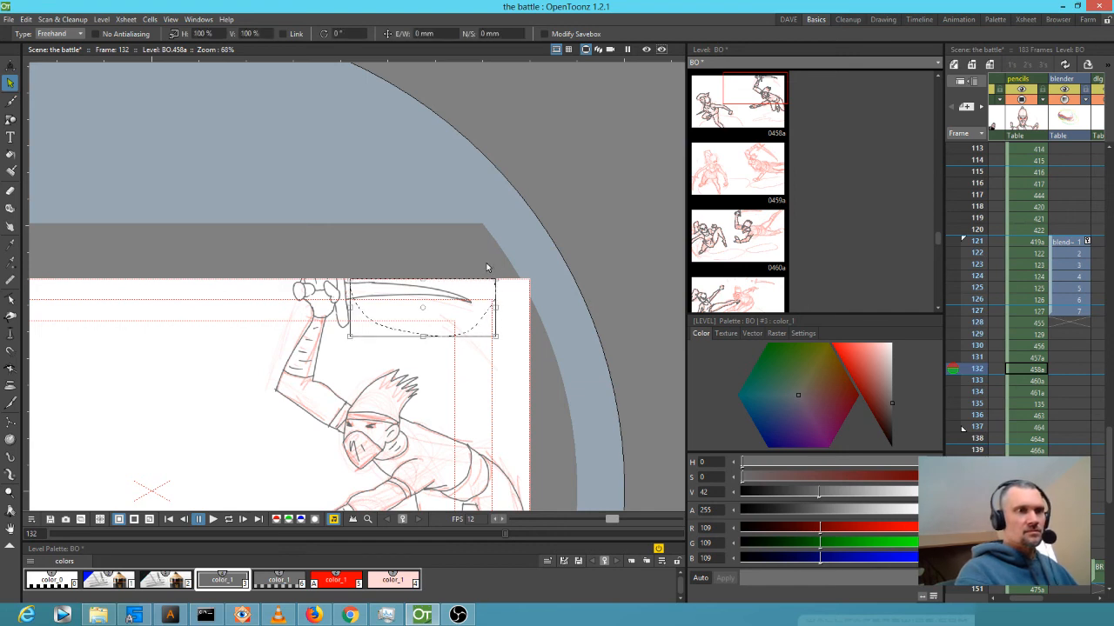
Paste the sword onto frame 133, shift it left into the fist and tilt it about 6°.
{"action": "key", "text": "period"}
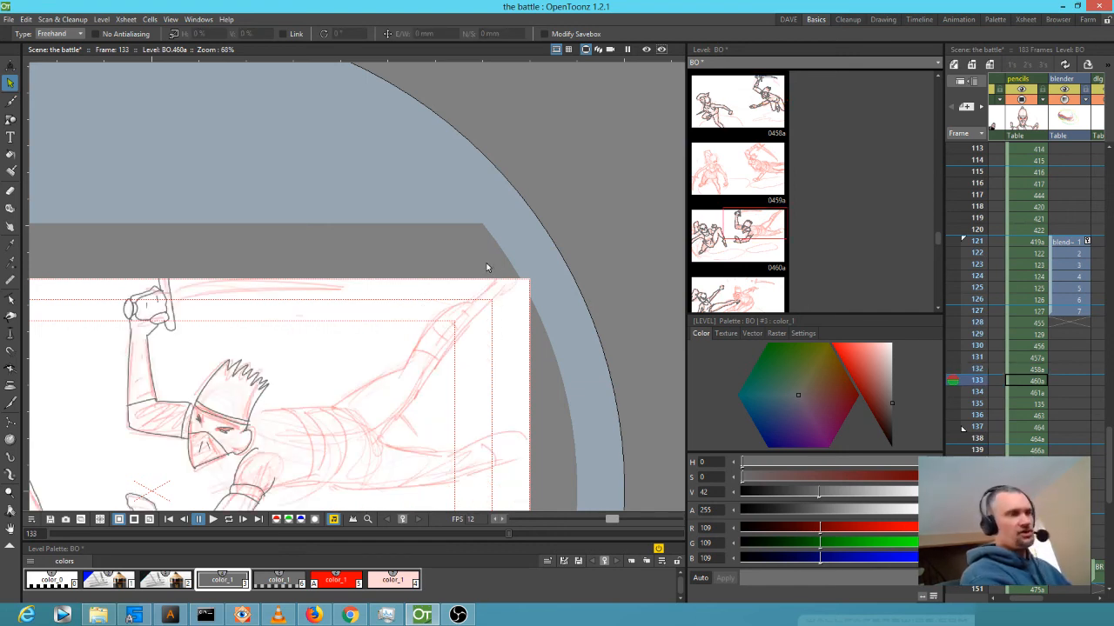
{"action": "key", "text": "ctrl+v"}
{"action": "left_click_drag", "start_coordinate": [393, 294], "coordinate": [215, 298]}
{"action": "left_click_drag", "start_coordinate": [328, 346], "coordinate": [330, 336]}
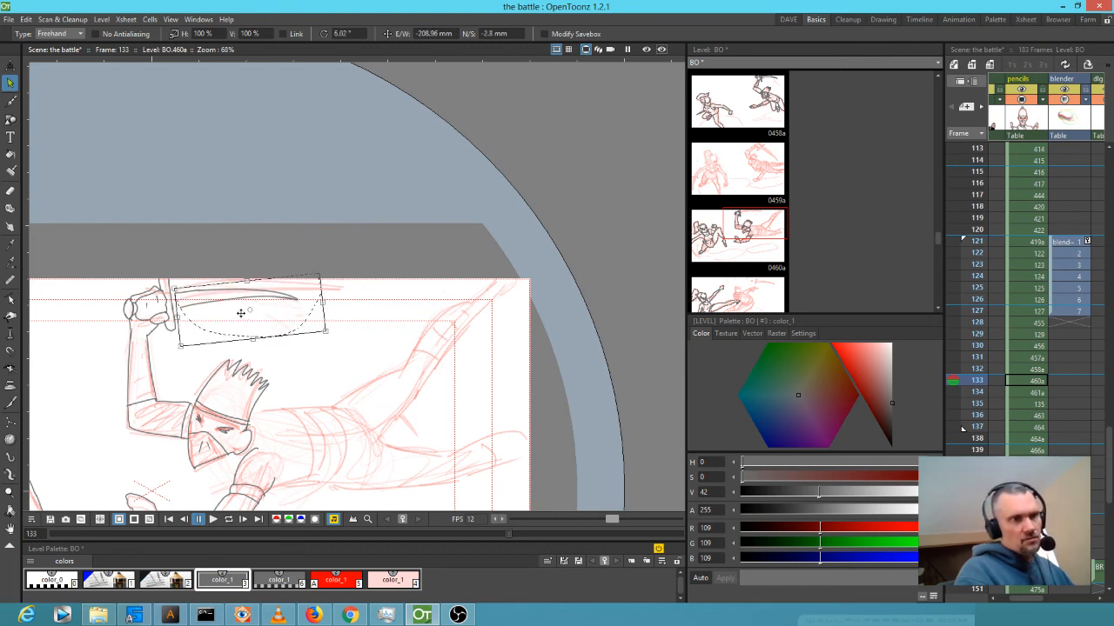
{"action": "left_click_drag", "start_coordinate": [241, 319], "coordinate": [236, 310]}
{"action": "scroll", "coordinate": [167, 302], "scroll_direction": "up", "scroll_amount": 8}
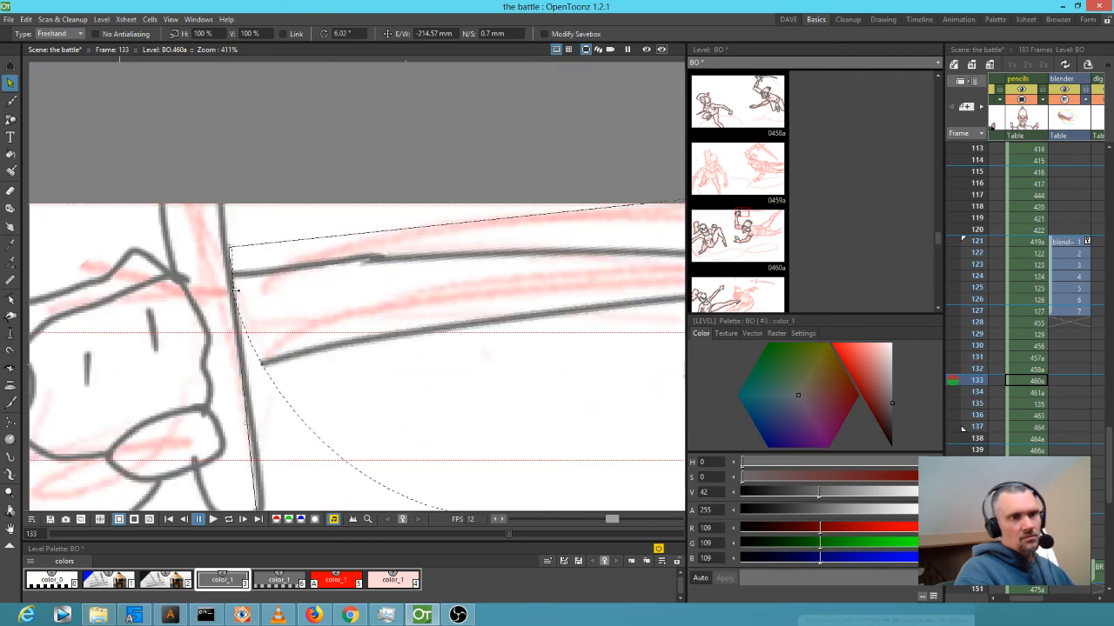
{"action": "key", "text": "b"}
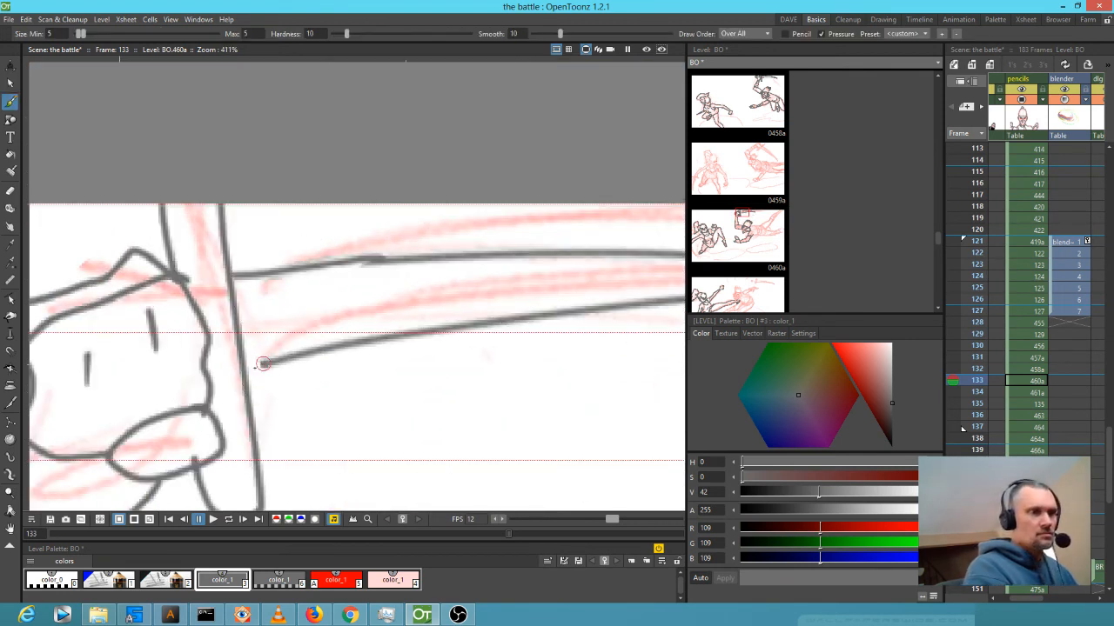
{"action": "scroll", "coordinate": [391, 439], "scroll_direction": "down", "scroll_amount": 4}
{"action": "scroll", "coordinate": [466, 508], "scroll_direction": "down", "scroll_amount": 5}
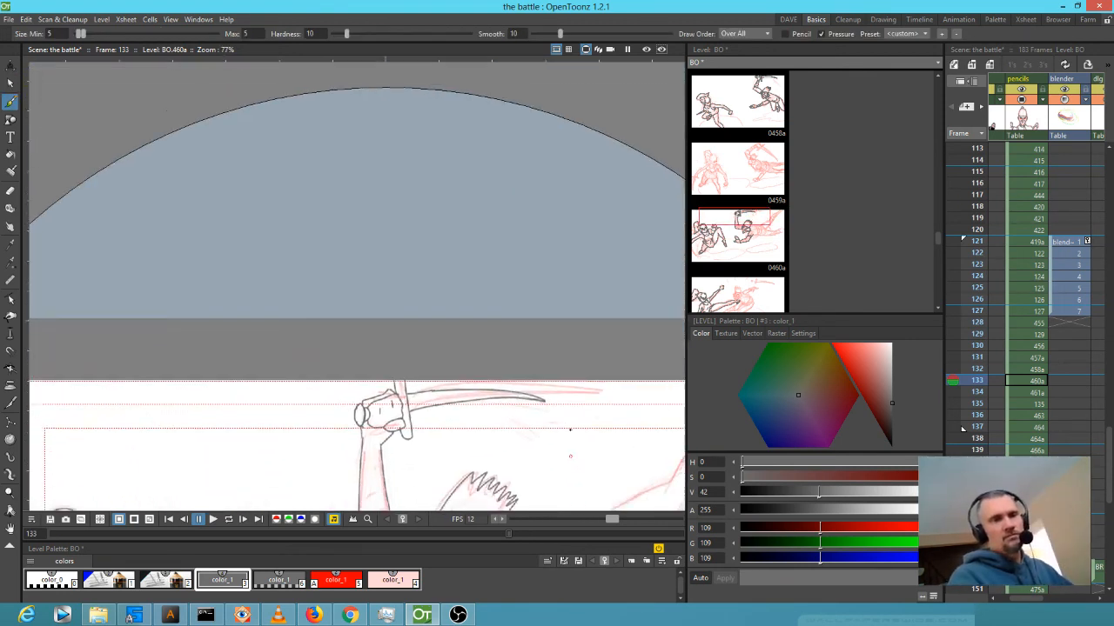
Ink the figure's shoulder line, forearm and lower-leg line on frame 133.
{"action": "left_click_drag", "start_coordinate": [565, 236], "coordinate": [481, 263]}
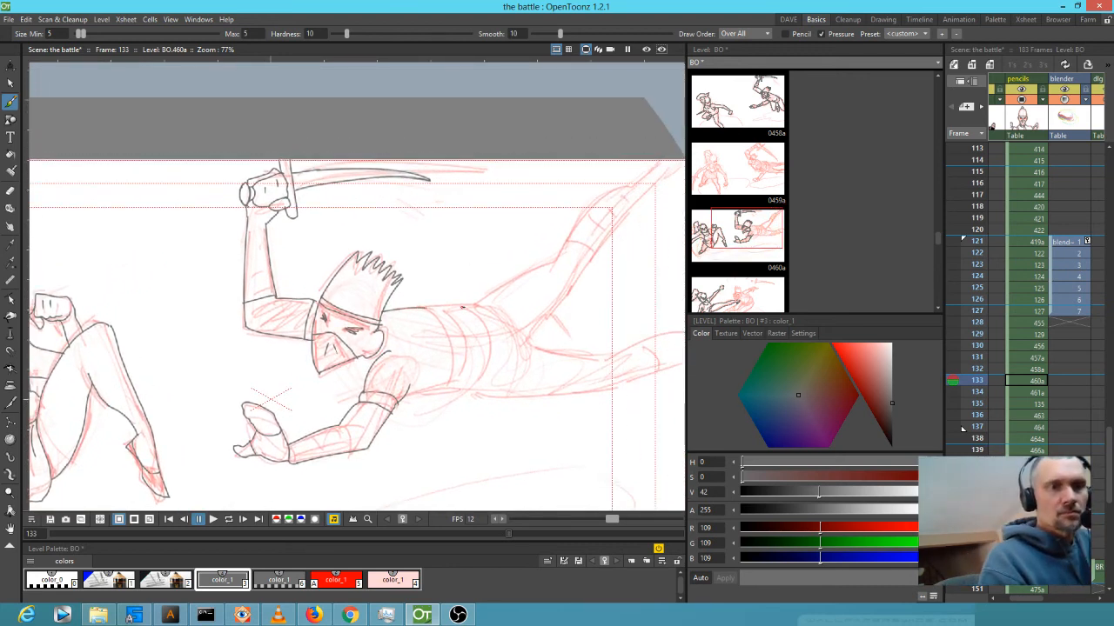
{"action": "mouse_move", "coordinate": [476, 303]}
{"action": "left_mouse_down"}
{"action": "mouse_move", "coordinate": [558, 259]}
{"action": "mouse_move", "coordinate": [577, 225]}
{"action": "mouse_move", "coordinate": [651, 169]}
{"action": "left_mouse_up"}
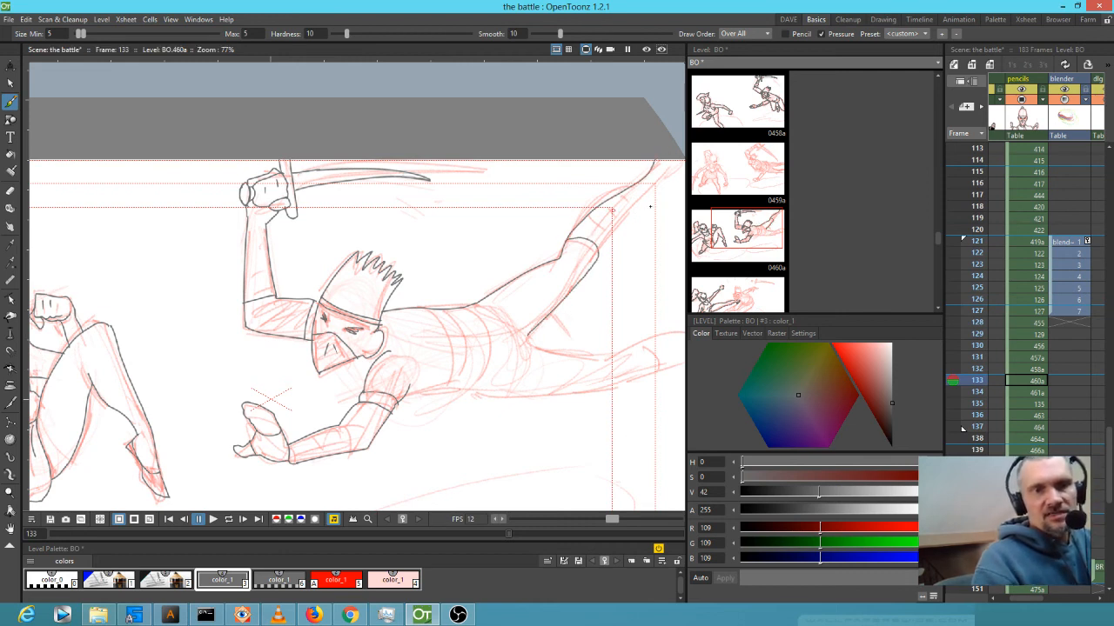
{"action": "left_click_drag", "start_coordinate": [605, 246], "coordinate": [630, 220]}
{"action": "left_click_drag", "start_coordinate": [656, 185], "coordinate": [685, 160]}
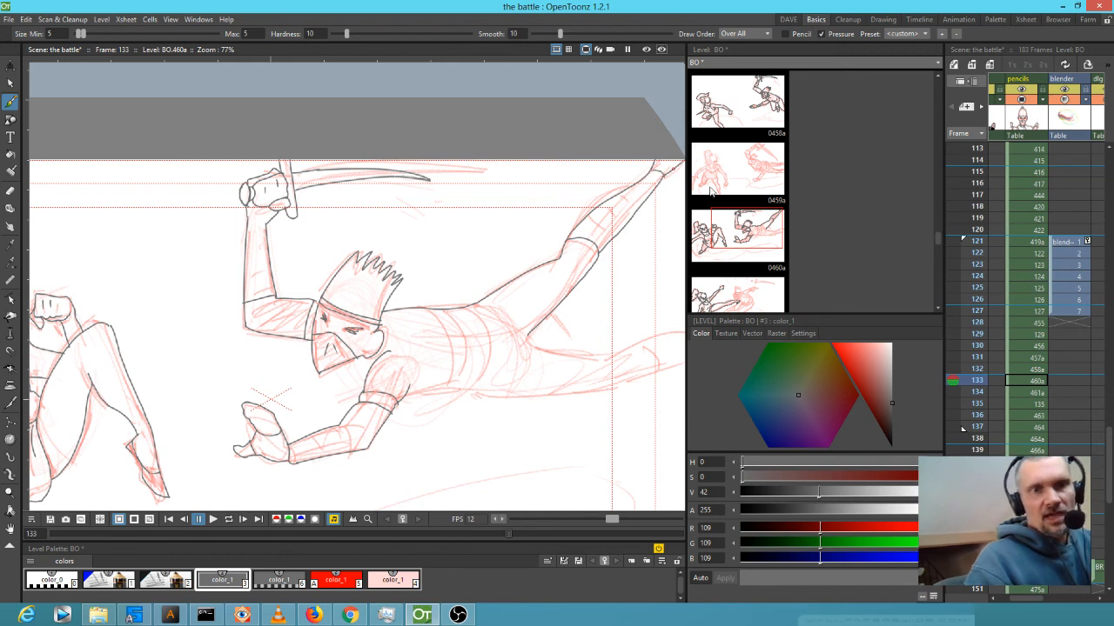
Ink the lower leg's underside, three torso lines and the hand's top edge, then go to frame 134.
{"action": "left_click_drag", "start_coordinate": [561, 392], "coordinate": [387, 305]}
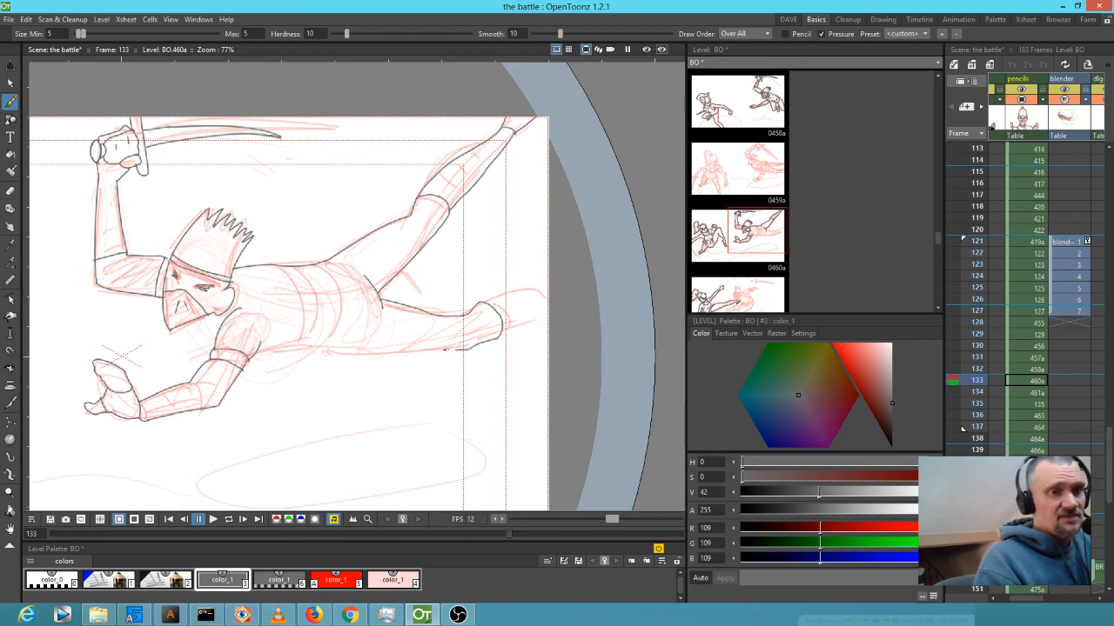
{"action": "left_click_drag", "start_coordinate": [357, 355], "coordinate": [313, 348]}
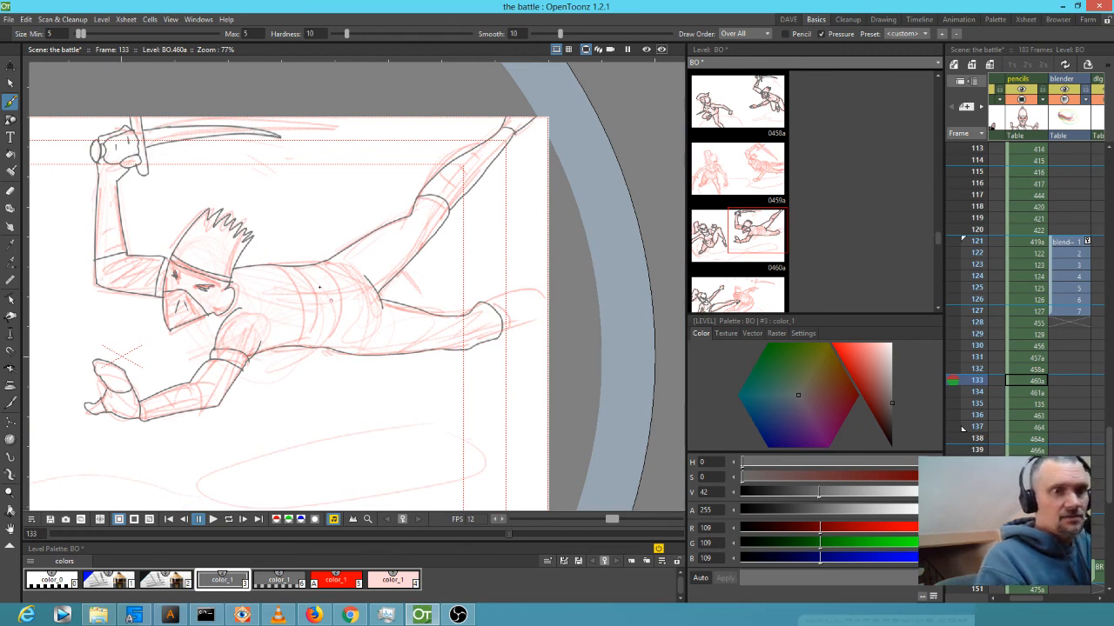
{"action": "left_click_drag", "start_coordinate": [287, 268], "coordinate": [301, 318]}
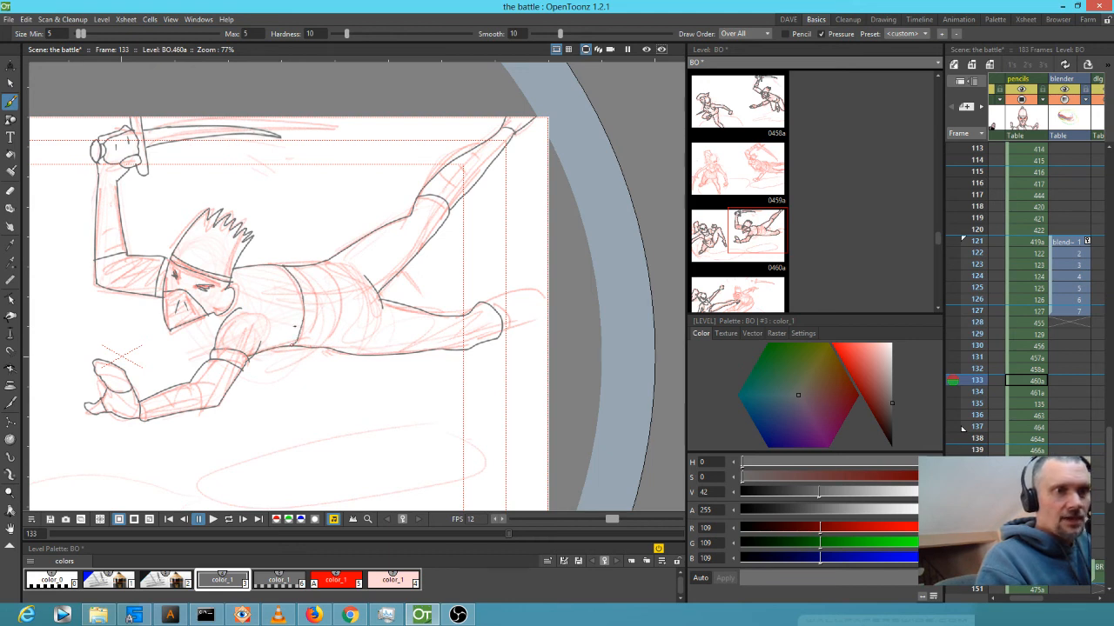
{"action": "left_click_drag", "start_coordinate": [345, 273], "coordinate": [339, 345]}
{"action": "left_click_drag", "start_coordinate": [309, 281], "coordinate": [320, 325]}
{"action": "left_click_drag", "start_coordinate": [486, 301], "coordinate": [549, 287]}
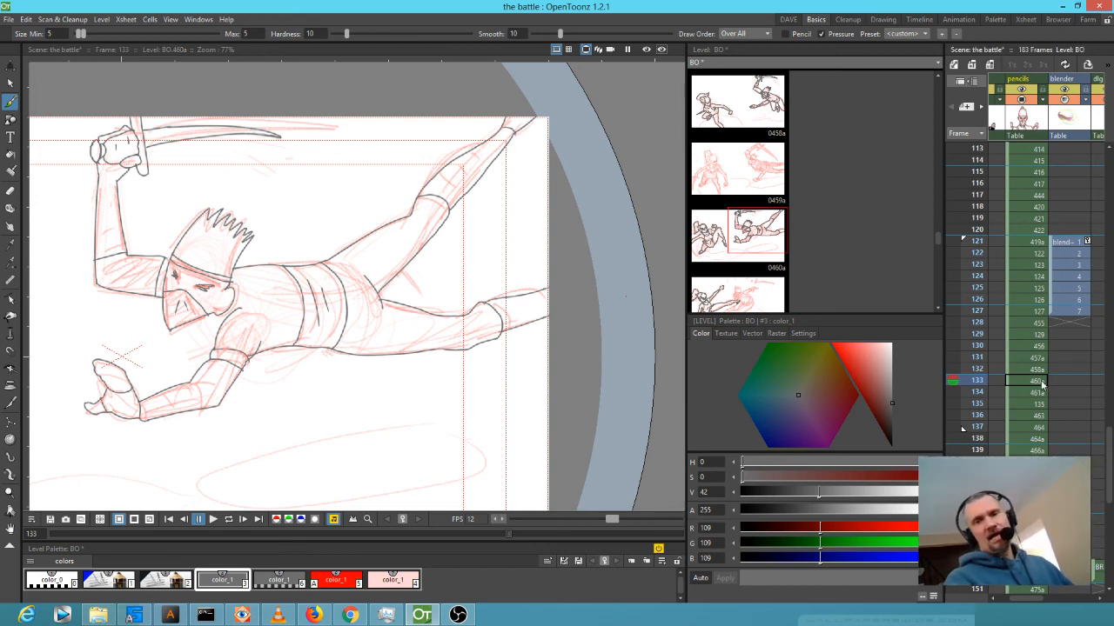
{"action": "left_click_drag", "start_coordinate": [976, 368], "coordinate": [975, 407]}
On frame 135, ink both eye circles, the curves below them, the chin lines and three arcs right of the right eye.
{"action": "scroll", "coordinate": [357, 369], "scroll_direction": "down", "scroll_amount": 5}
{"action": "left_click_drag", "start_coordinate": [367, 378], "coordinate": [478, 352]}
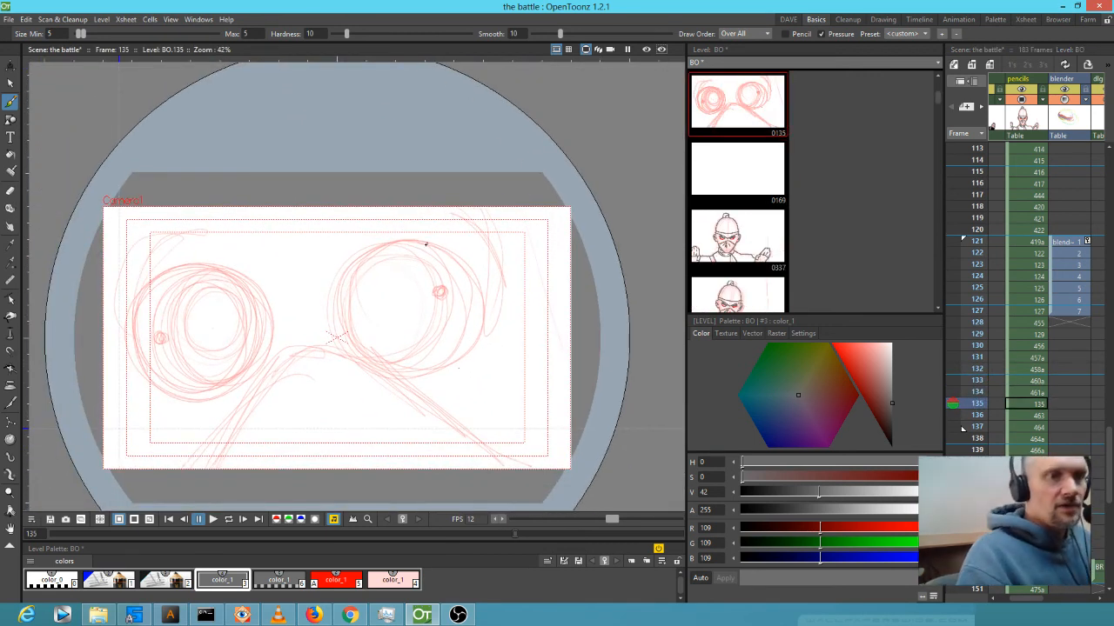
{"action": "mouse_move", "coordinate": [382, 243]}
{"action": "left_mouse_down"}
{"action": "mouse_move", "coordinate": [352, 308]}
{"action": "mouse_move", "coordinate": [481, 322]}
{"action": "mouse_move", "coordinate": [352, 288]}
{"action": "mouse_move", "coordinate": [492, 315]}
{"action": "mouse_move", "coordinate": [348, 304]}
{"action": "mouse_move", "coordinate": [439, 248]}
{"action": "mouse_move", "coordinate": [440, 370]}
{"action": "mouse_move", "coordinate": [356, 283]}
{"action": "mouse_move", "coordinate": [474, 287]}
{"action": "mouse_move", "coordinate": [405, 364]}
{"action": "mouse_move", "coordinate": [348, 287]}
{"action": "mouse_move", "coordinate": [470, 252]}
{"action": "left_mouse_up"}
{"action": "mouse_move", "coordinate": [362, 298]}
{"action": "left_mouse_down"}
{"action": "mouse_move", "coordinate": [448, 364]}
{"action": "mouse_move", "coordinate": [374, 256]}
{"action": "mouse_move", "coordinate": [414, 245]}
{"action": "left_mouse_up"}
{"action": "mouse_move", "coordinate": [138, 297]}
{"action": "left_mouse_down"}
{"action": "mouse_move", "coordinate": [234, 357]}
{"action": "mouse_move", "coordinate": [140, 295]}
{"action": "mouse_move", "coordinate": [218, 279]}
{"action": "mouse_move", "coordinate": [195, 397]}
{"action": "mouse_move", "coordinate": [174, 271]}
{"action": "mouse_move", "coordinate": [248, 348]}
{"action": "mouse_move", "coordinate": [174, 388]}
{"action": "mouse_move", "coordinate": [203, 265]}
{"action": "mouse_move", "coordinate": [148, 313]}
{"action": "mouse_move", "coordinate": [165, 287]}
{"action": "left_mouse_up"}
{"action": "left_click_drag", "start_coordinate": [259, 390], "coordinate": [212, 470]}
{"action": "mouse_move", "coordinate": [327, 353]}
{"action": "left_mouse_down"}
{"action": "mouse_move", "coordinate": [362, 370]}
{"action": "mouse_move", "coordinate": [494, 468]}
{"action": "left_mouse_up"}
{"action": "left_click_drag", "start_coordinate": [271, 469], "coordinate": [302, 469]}
{"action": "left_click_drag", "start_coordinate": [337, 418], "coordinate": [371, 463]}
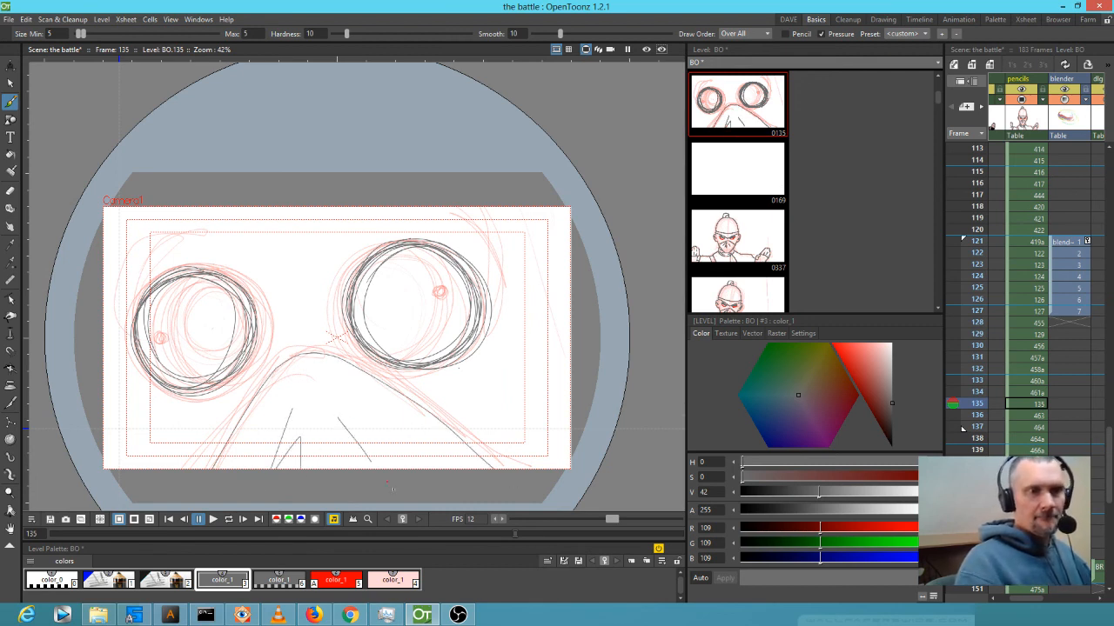
{"action": "left_click_drag", "start_coordinate": [492, 244], "coordinate": [478, 369]}
{"action": "left_click_drag", "start_coordinate": [510, 261], "coordinate": [493, 366]}
{"action": "left_click_drag", "start_coordinate": [532, 276], "coordinate": [527, 349]}
Fade red rough style #2 to alpha 6, then reselect grey ink style #3.
{"action": "left_click", "coordinate": [165, 579]}
{"action": "left_click_drag", "start_coordinate": [838, 509], "coordinate": [746, 510]}
{"action": "left_click", "coordinate": [222, 581]}
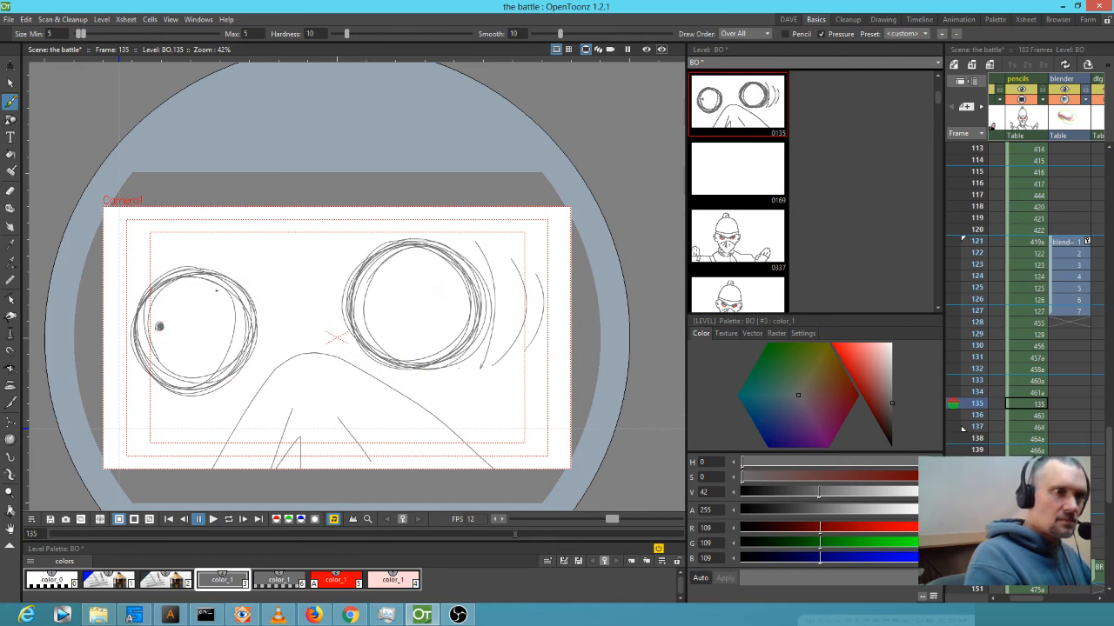
Add pupils and irises to both eyes, with sketchy arcs around and between them.
{"action": "left_click", "coordinate": [455, 293]}
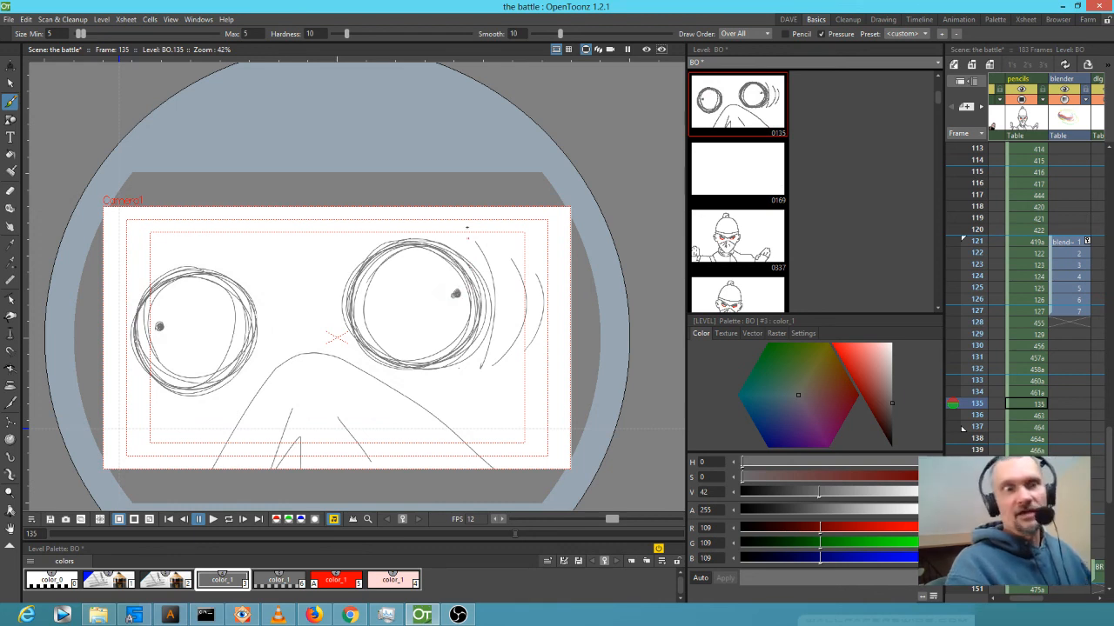
{"action": "mouse_move", "coordinate": [446, 271]}
{"action": "left_mouse_down"}
{"action": "mouse_move", "coordinate": [425, 315]}
{"action": "mouse_move", "coordinate": [474, 335]}
{"action": "left_mouse_up"}
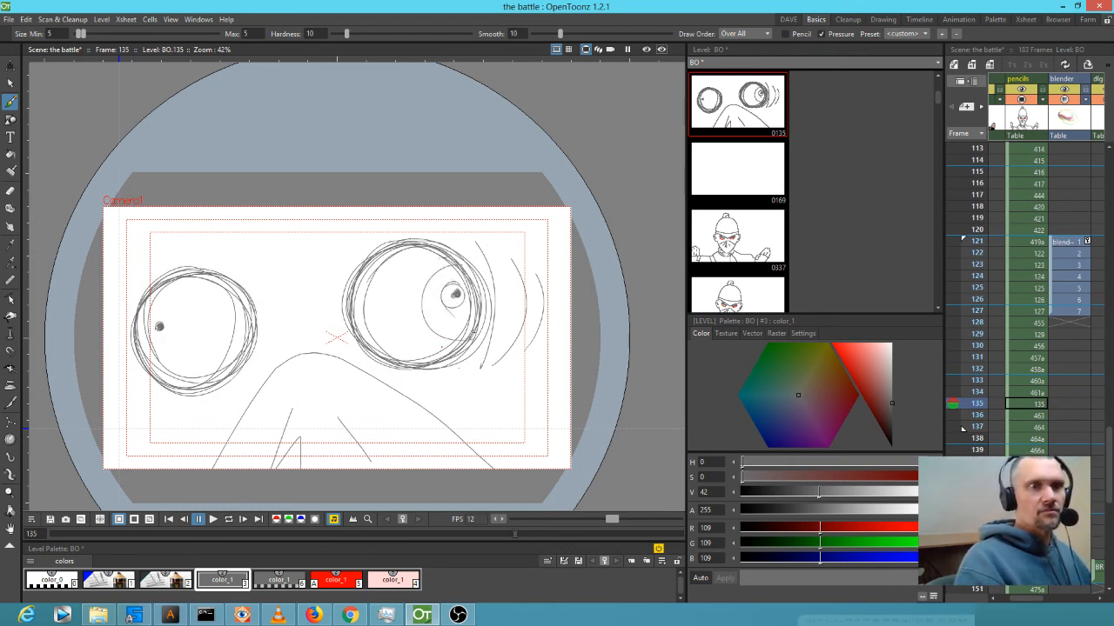
{"action": "mouse_move", "coordinate": [172, 301]}
{"action": "left_mouse_down"}
{"action": "mouse_move", "coordinate": [182, 367]}
{"action": "mouse_move", "coordinate": [229, 333]}
{"action": "left_mouse_up"}
{"action": "left_click_drag", "start_coordinate": [237, 252], "coordinate": [133, 303]}
{"action": "left_click_drag", "start_coordinate": [160, 245], "coordinate": [105, 317]}
{"action": "mouse_move", "coordinate": [156, 384]}
{"action": "left_mouse_down"}
{"action": "mouse_move", "coordinate": [218, 397]}
{"action": "mouse_move", "coordinate": [148, 389]}
{"action": "left_mouse_up"}
{"action": "left_click_drag", "start_coordinate": [105, 348], "coordinate": [203, 425]}
{"action": "left_click_drag", "start_coordinate": [456, 227], "coordinate": [491, 361]}
{"action": "left_click_drag", "start_coordinate": [314, 274], "coordinate": [356, 357]}
{"action": "left_click_drag", "start_coordinate": [261, 266], "coordinate": [296, 337]}
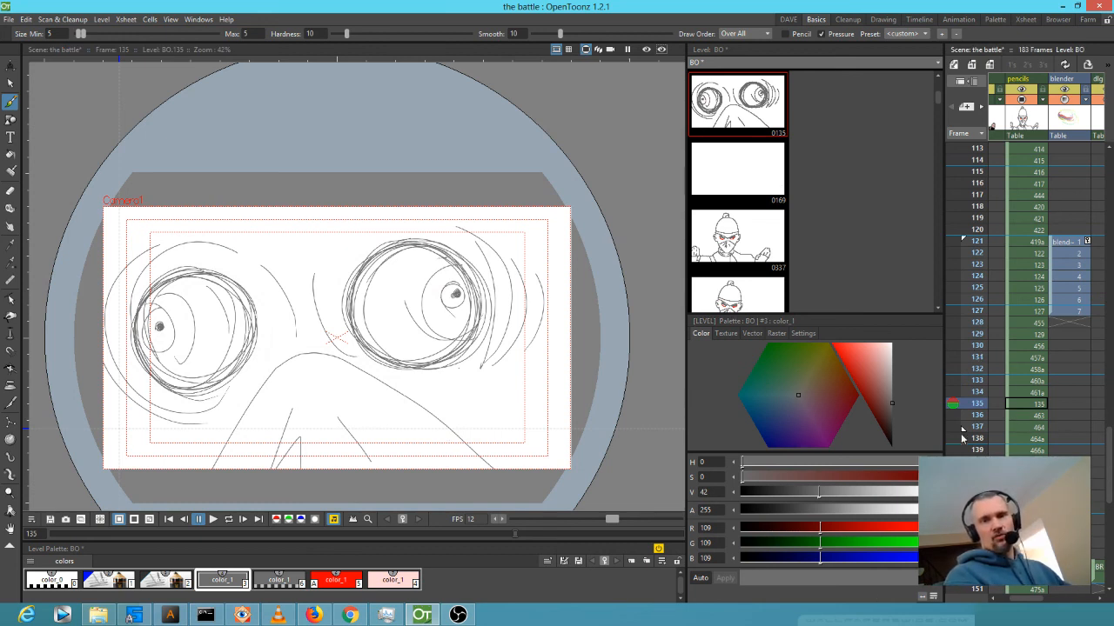
Review inked frames 131–135, then raise red rough style #2's alpha to about 120.
{"action": "left_click", "coordinate": [973, 323]}
{"action": "left_click", "coordinate": [972, 356]}
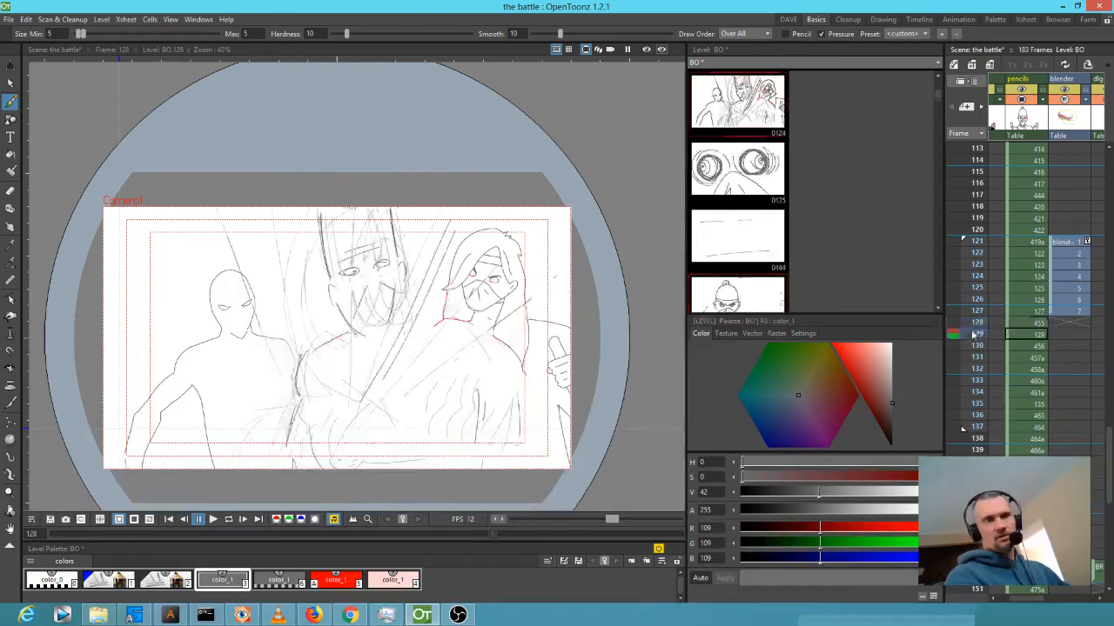
{"action": "left_click_drag", "start_coordinate": [973, 358], "coordinate": [968, 393]}
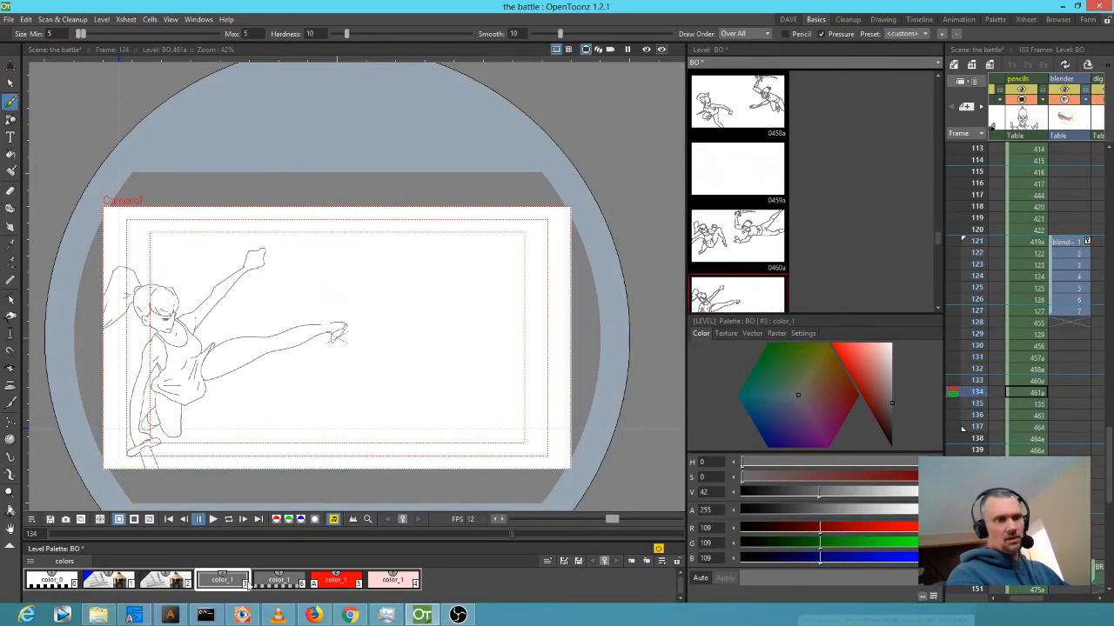
{"action": "left_click", "coordinate": [178, 581]}
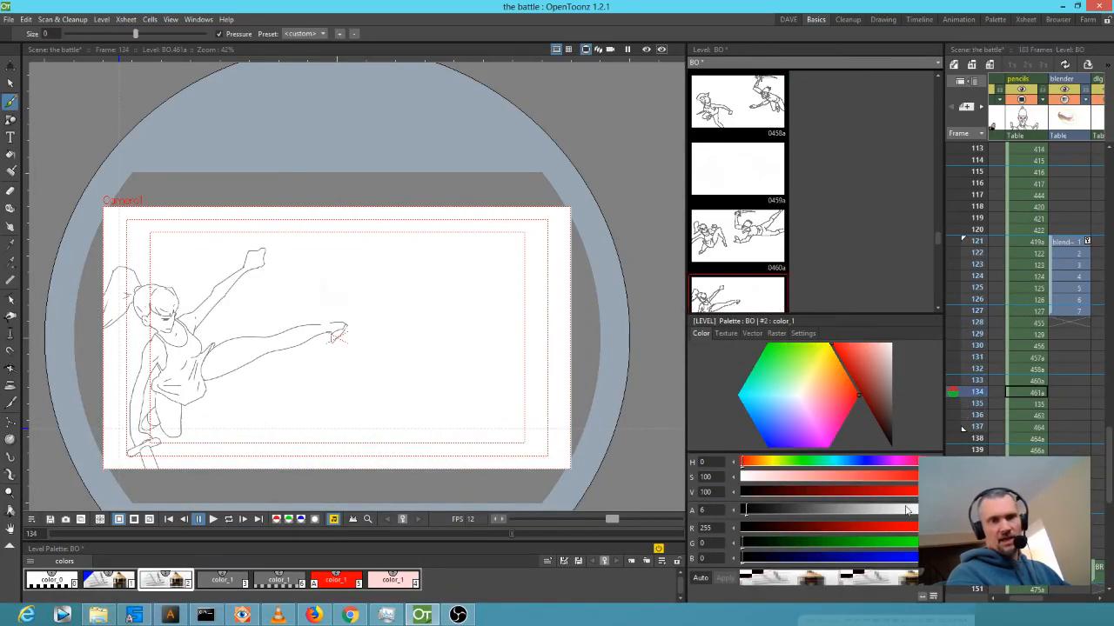
{"action": "left_click", "coordinate": [829, 507]}
Compare frames 130 through 140, reselect grey ink style #3, and return to frame 134.
{"action": "left_click", "coordinate": [976, 380]}
{"action": "left_click", "coordinate": [976, 392]}
{"action": "mouse_move", "coordinate": [974, 393]}
{"action": "left_mouse_down"}
{"action": "mouse_move", "coordinate": [967, 349]}
{"action": "mouse_move", "coordinate": [964, 403]}
{"action": "left_mouse_up"}
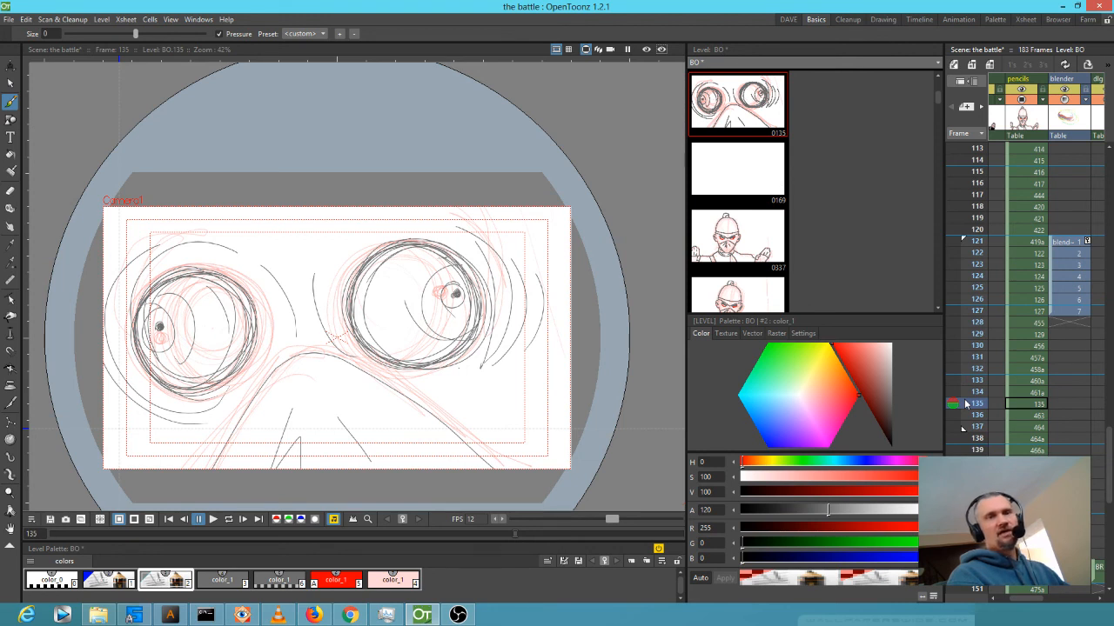
{"action": "mouse_move", "coordinate": [966, 402]}
{"action": "left_mouse_down"}
{"action": "mouse_move", "coordinate": [971, 374]}
{"action": "mouse_move", "coordinate": [964, 405]}
{"action": "left_mouse_up"}
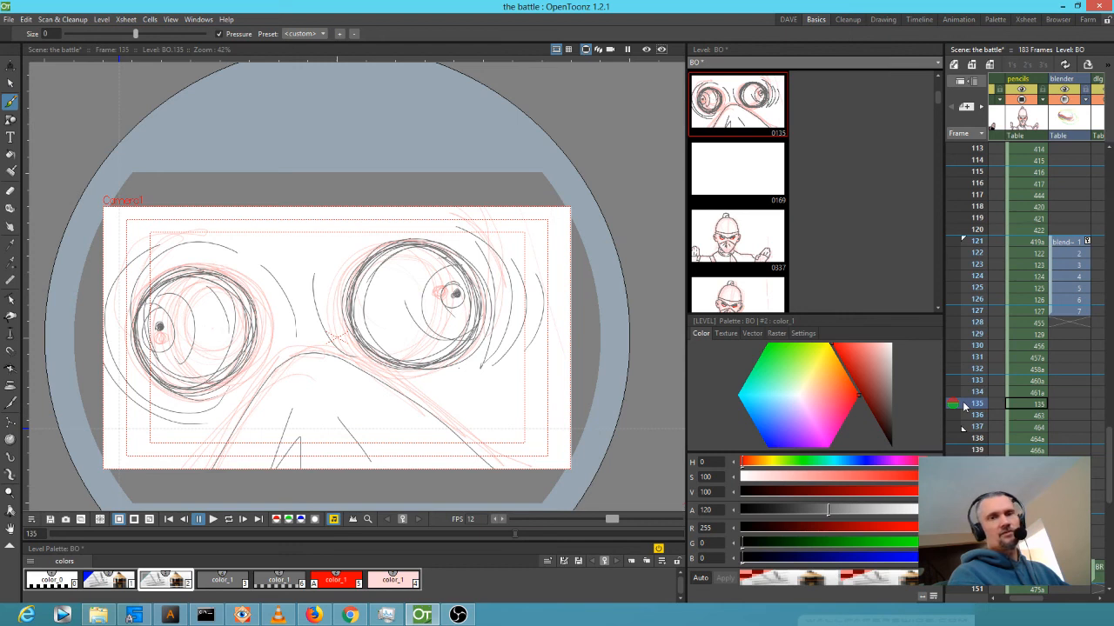
{"action": "mouse_move", "coordinate": [963, 413]}
{"action": "left_mouse_down"}
{"action": "mouse_move", "coordinate": [961, 438]}
{"action": "mouse_move", "coordinate": [962, 372]}
{"action": "mouse_move", "coordinate": [964, 410]}
{"action": "left_mouse_up"}
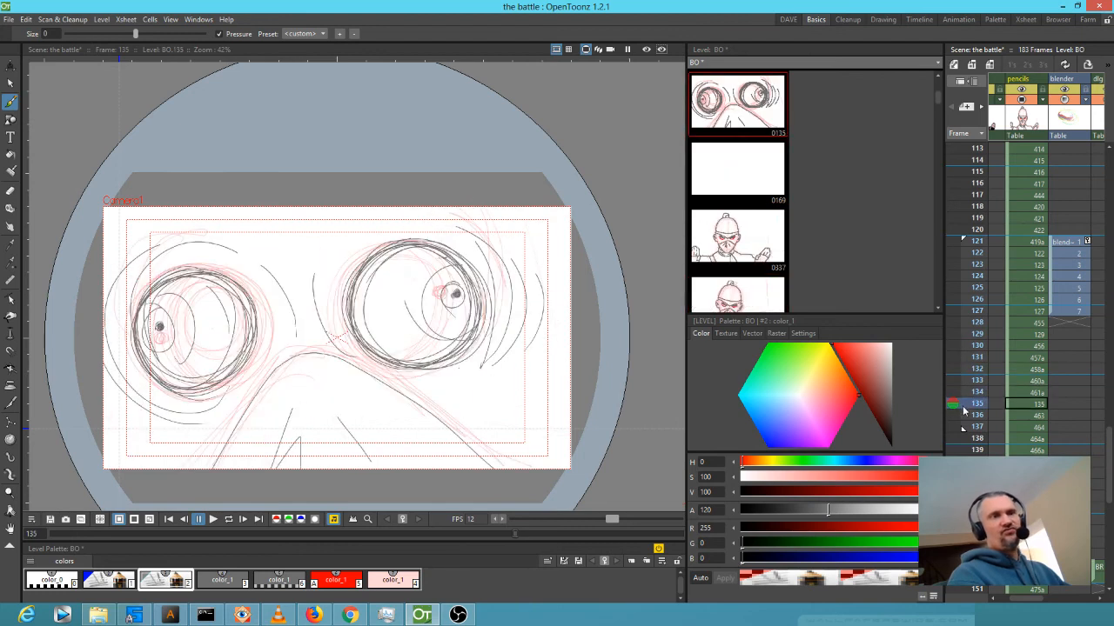
{"action": "left_click_drag", "start_coordinate": [963, 414], "coordinate": [963, 462]}
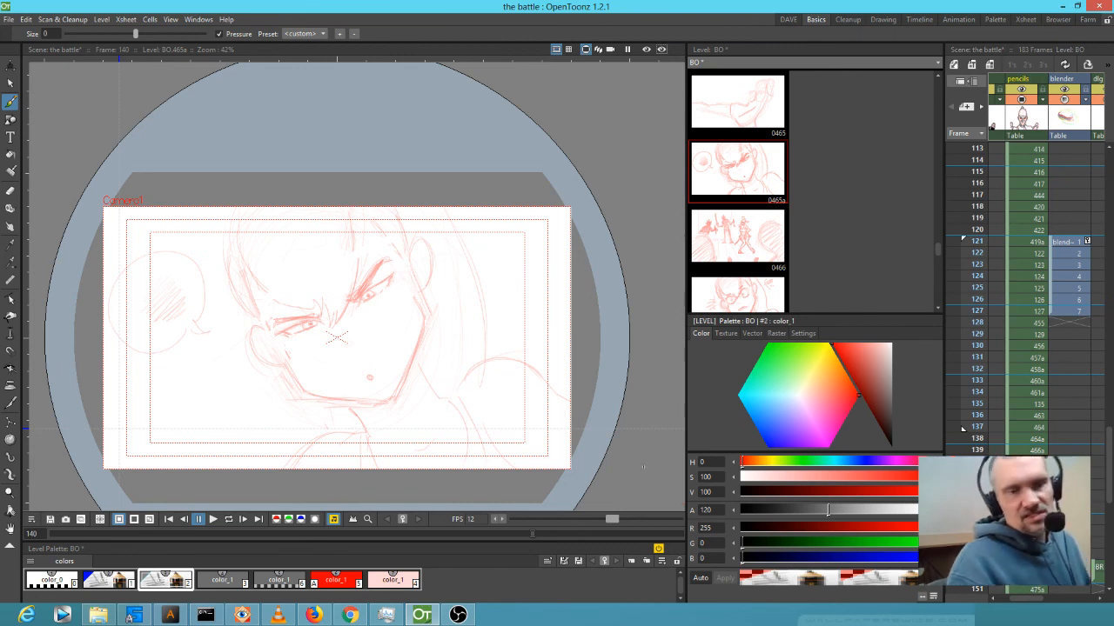
{"action": "left_click", "coordinate": [222, 579]}
{"action": "mouse_move", "coordinate": [977, 450]}
{"action": "left_mouse_down"}
{"action": "mouse_move", "coordinate": [978, 370]}
{"action": "mouse_move", "coordinate": [986, 394]}
{"action": "left_mouse_up"}
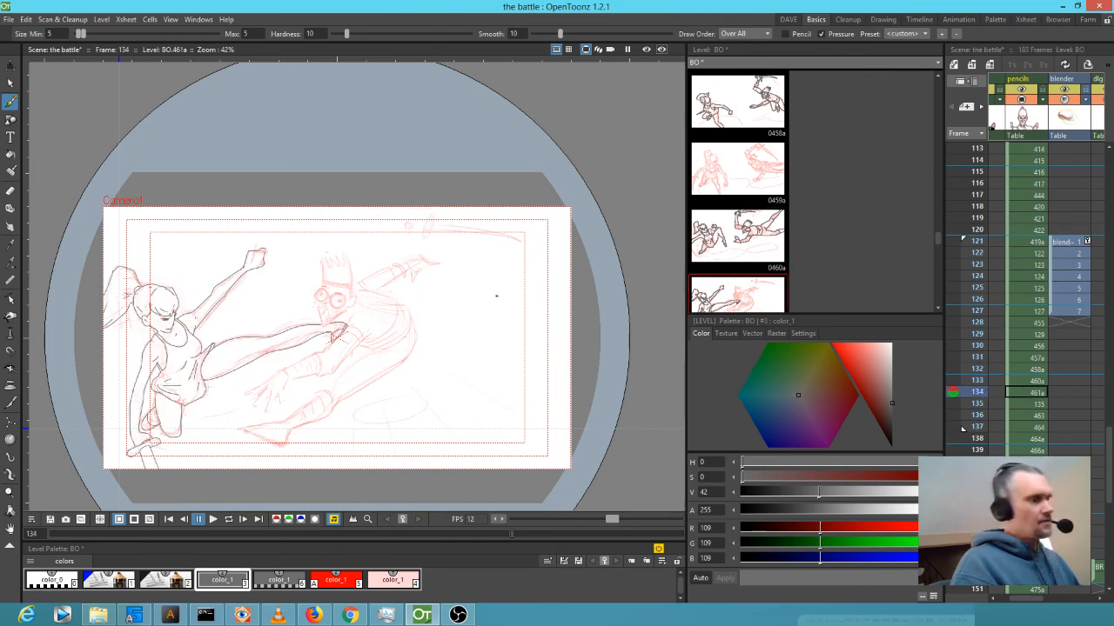
Rotate the sword slash strokes about -10° and move them down-left toward the sword.
{"action": "key", "text": "s"}
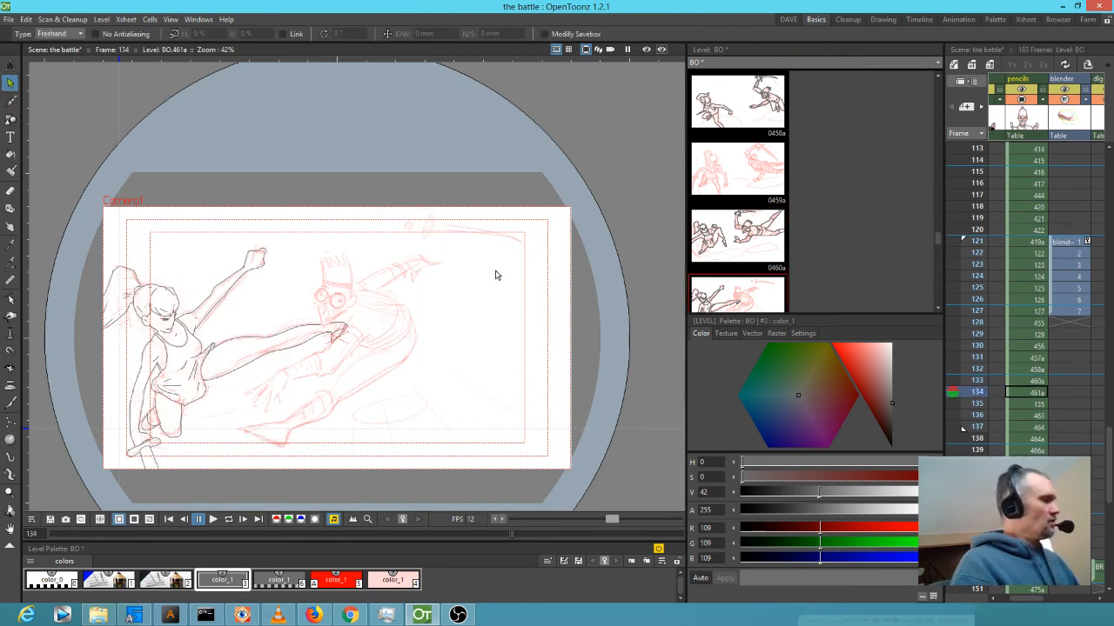
{"action": "left_click", "coordinate": [511, 239]}
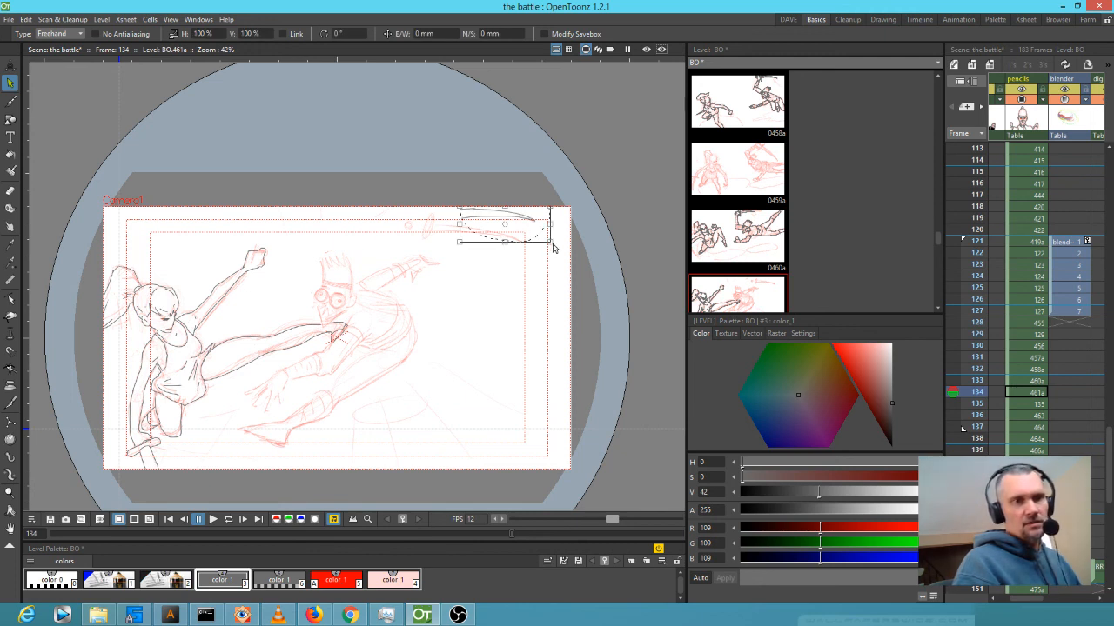
{"action": "left_click_drag", "start_coordinate": [551, 246], "coordinate": [540, 258]}
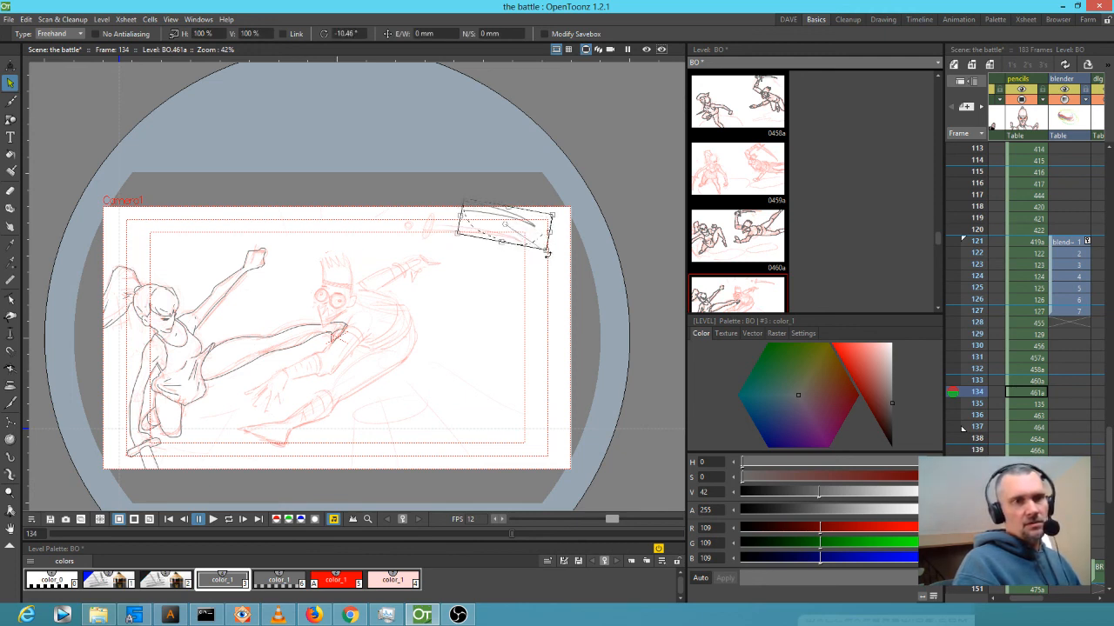
{"action": "left_click_drag", "start_coordinate": [505, 220], "coordinate": [474, 242]}
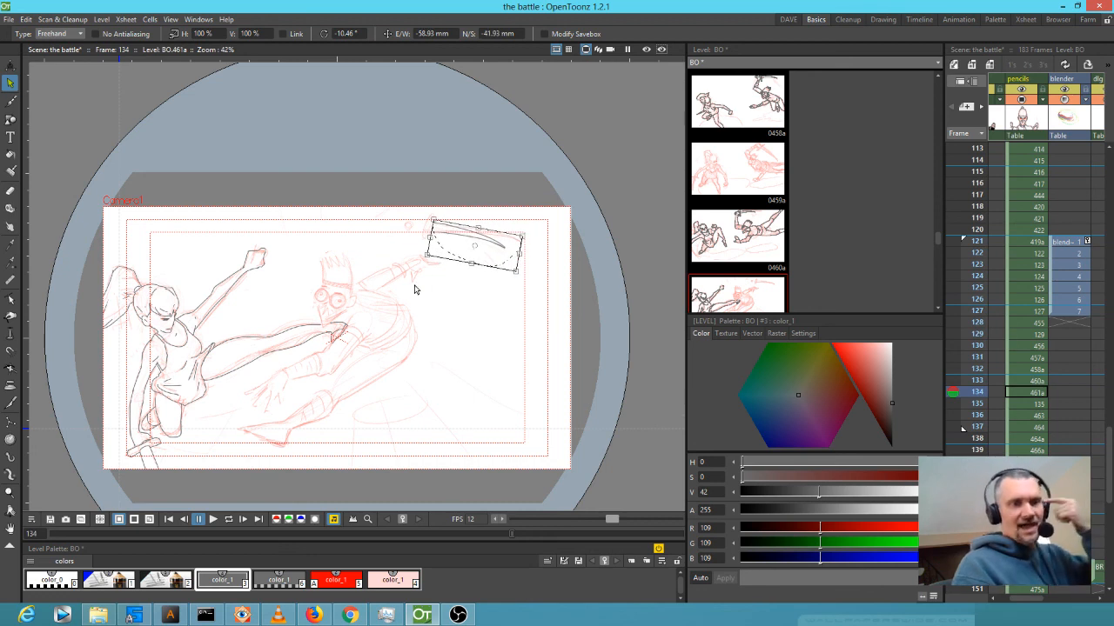
{"action": "scroll", "coordinate": [373, 326], "scroll_direction": "up", "scroll_amount": 2}
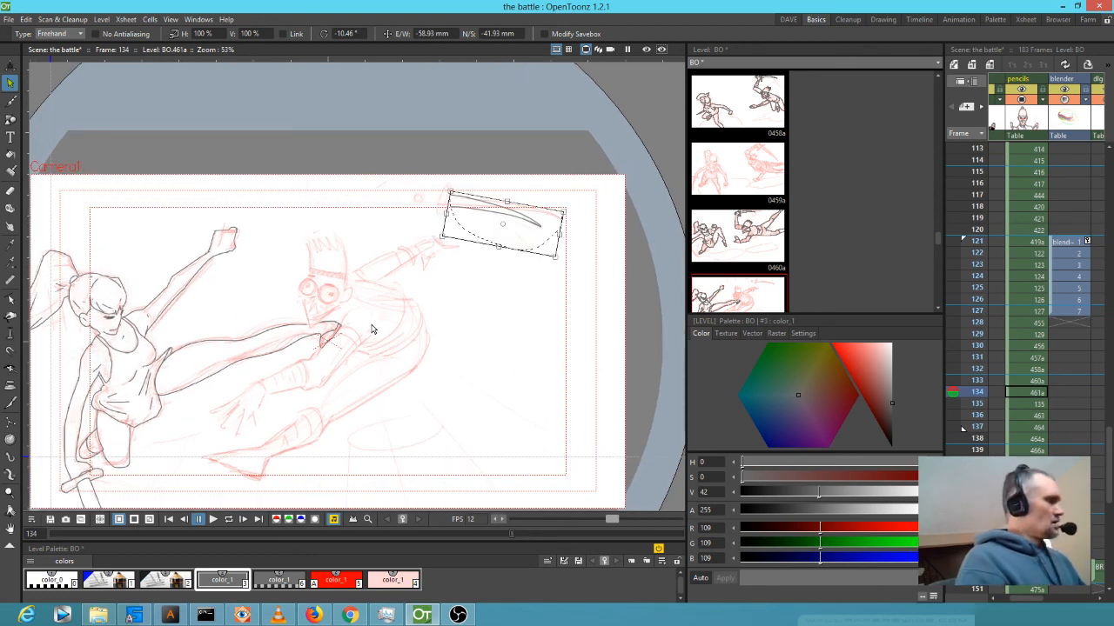
Ink the figure's hand, forearm edge, back curve, lower leg, shin and toe.
{"action": "key", "text": "b"}
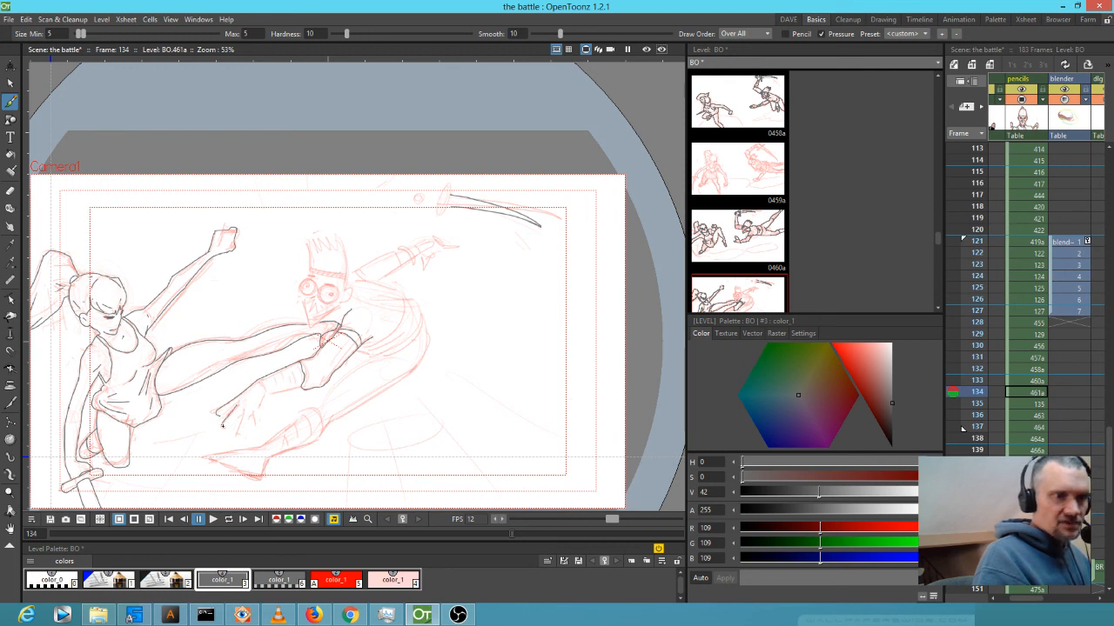
{"action": "left_click_drag", "start_coordinate": [243, 411], "coordinate": [236, 432]}
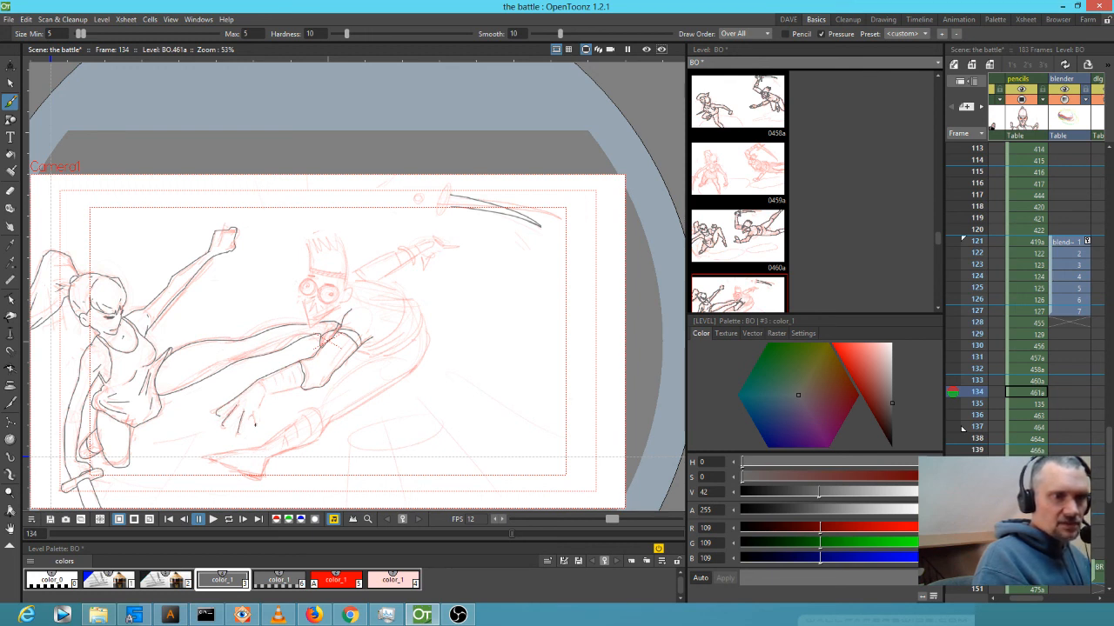
{"action": "mouse_move", "coordinate": [264, 392]}
{"action": "left_mouse_down"}
{"action": "mouse_move", "coordinate": [257, 410]}
{"action": "mouse_move", "coordinate": [301, 387]}
{"action": "left_mouse_up"}
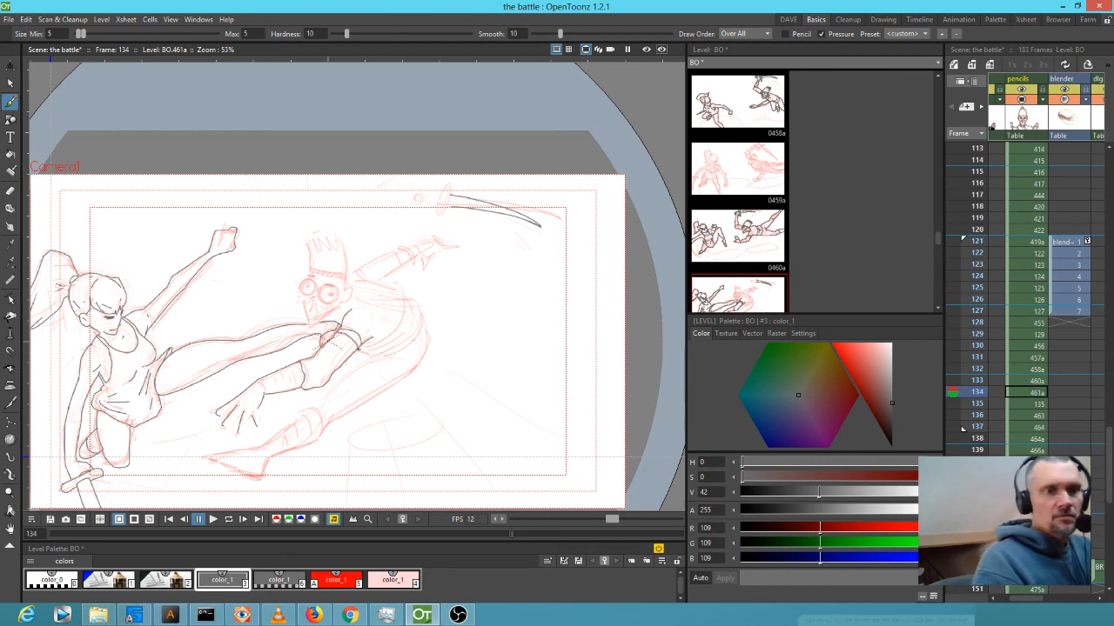
{"action": "mouse_move", "coordinate": [407, 346]}
{"action": "left_mouse_down"}
{"action": "mouse_move", "coordinate": [394, 292]}
{"action": "mouse_move", "coordinate": [357, 278]}
{"action": "left_mouse_up"}
{"action": "mouse_move", "coordinate": [374, 357]}
{"action": "left_mouse_down"}
{"action": "mouse_move", "coordinate": [309, 408]}
{"action": "mouse_move", "coordinate": [326, 428]}
{"action": "mouse_move", "coordinate": [416, 367]}
{"action": "left_mouse_up"}
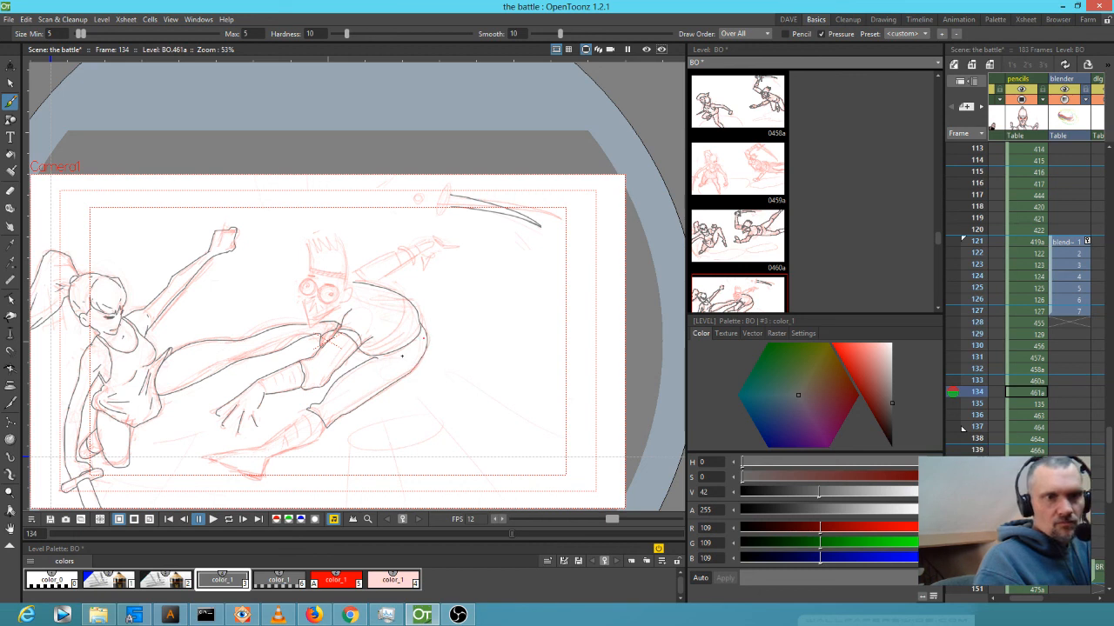
{"action": "mouse_move", "coordinate": [309, 410]}
{"action": "left_mouse_down"}
{"action": "mouse_move", "coordinate": [258, 446]}
{"action": "mouse_move", "coordinate": [207, 456]}
{"action": "mouse_move", "coordinate": [257, 480]}
{"action": "mouse_move", "coordinate": [266, 461]}
{"action": "mouse_move", "coordinate": [311, 442]}
{"action": "left_mouse_up"}
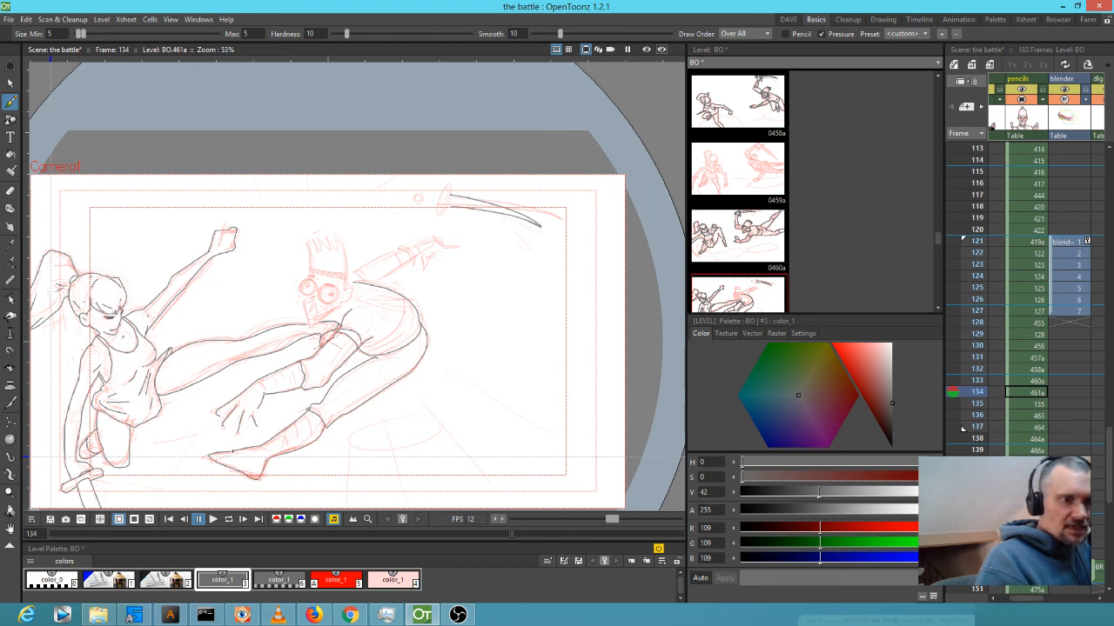
{"action": "mouse_move", "coordinate": [234, 452]}
{"action": "left_mouse_down"}
{"action": "mouse_move", "coordinate": [259, 476]}
{"action": "mouse_move", "coordinate": [280, 442]}
{"action": "left_mouse_up"}
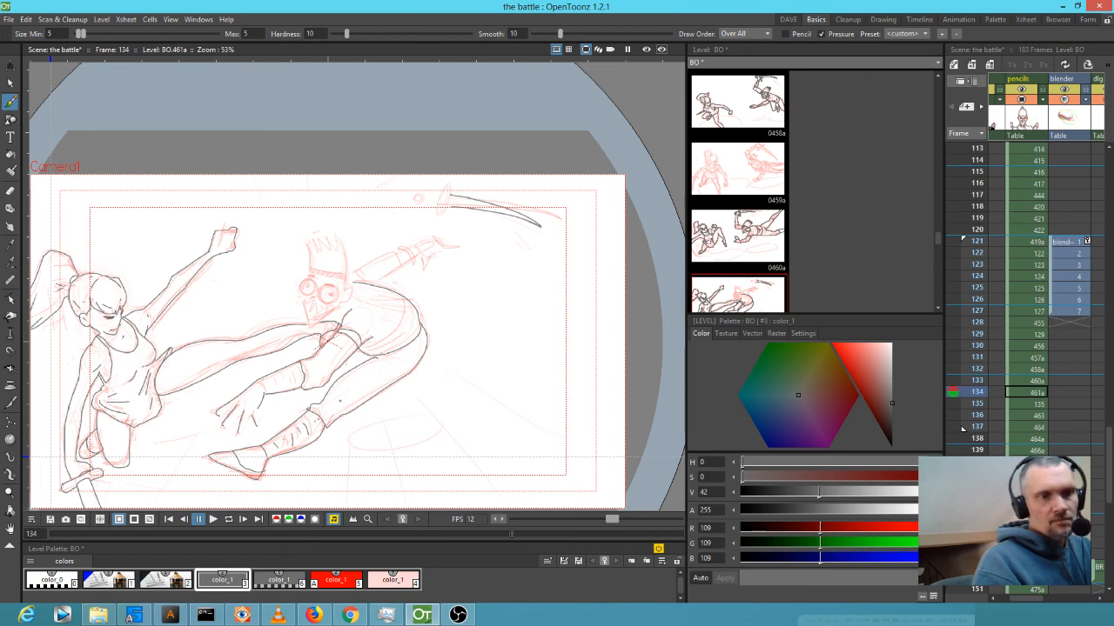
{"action": "left_click_drag", "start_coordinate": [264, 397], "coordinate": [262, 384]}
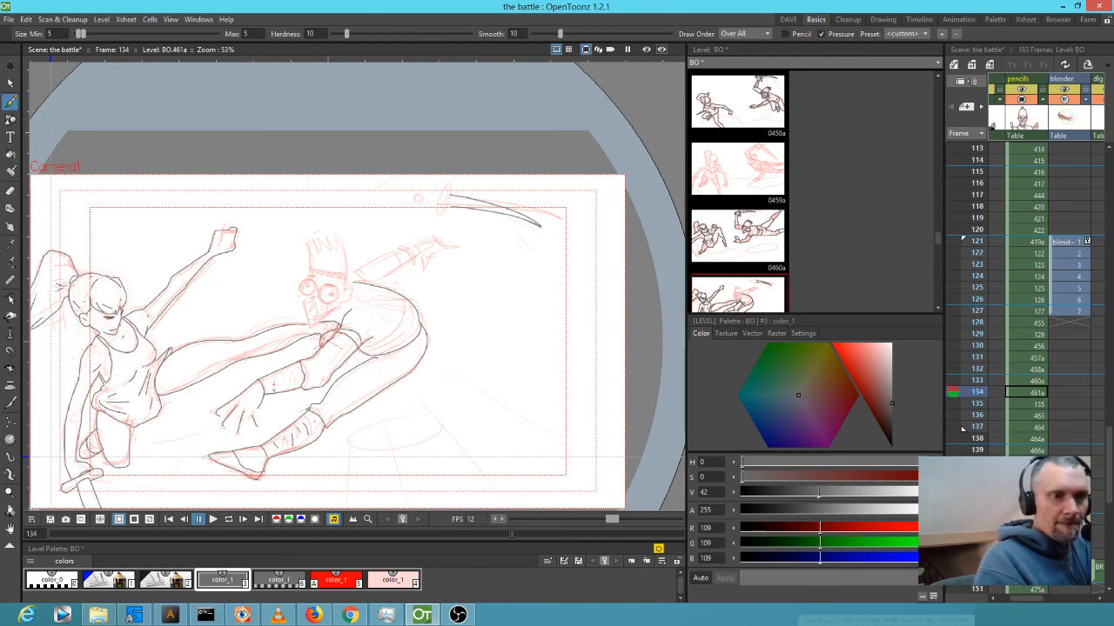
Zoom in on the hand and ink the fingers' edges, fingertip hook and palm detail marks.
{"action": "key", "text": "shift+space"}
{"action": "mouse_move", "coordinate": [228, 436]}
{"action": "left_mouse_down"}
{"action": "mouse_move", "coordinate": [346, 344]}
{"action": "mouse_move", "coordinate": [245, 316]}
{"action": "left_mouse_up"}
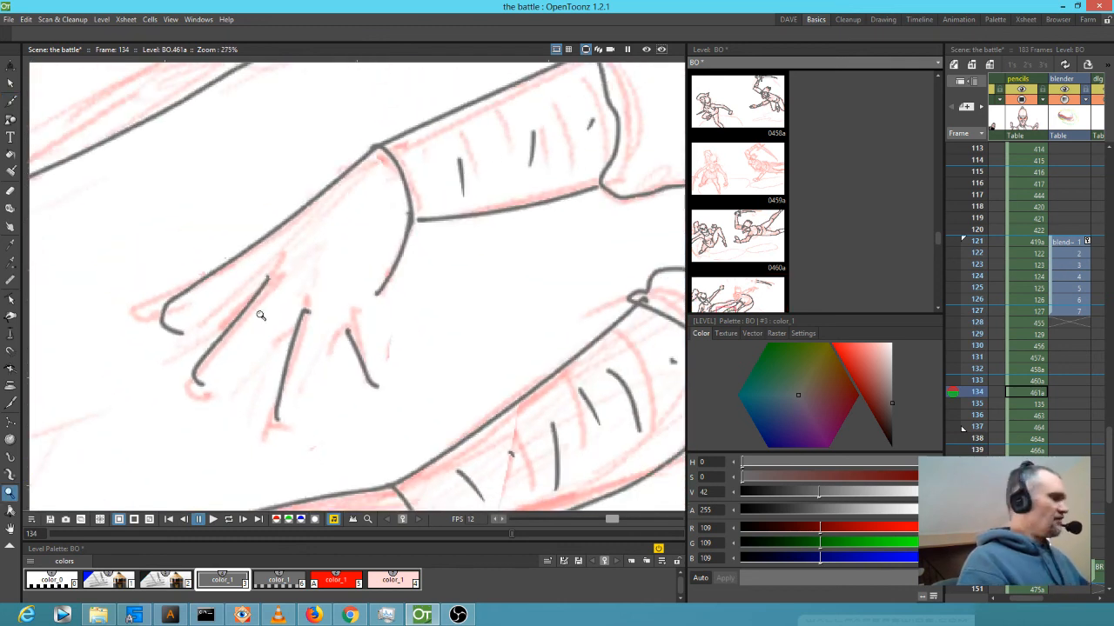
{"action": "left_click_drag", "start_coordinate": [182, 331], "coordinate": [266, 281]}
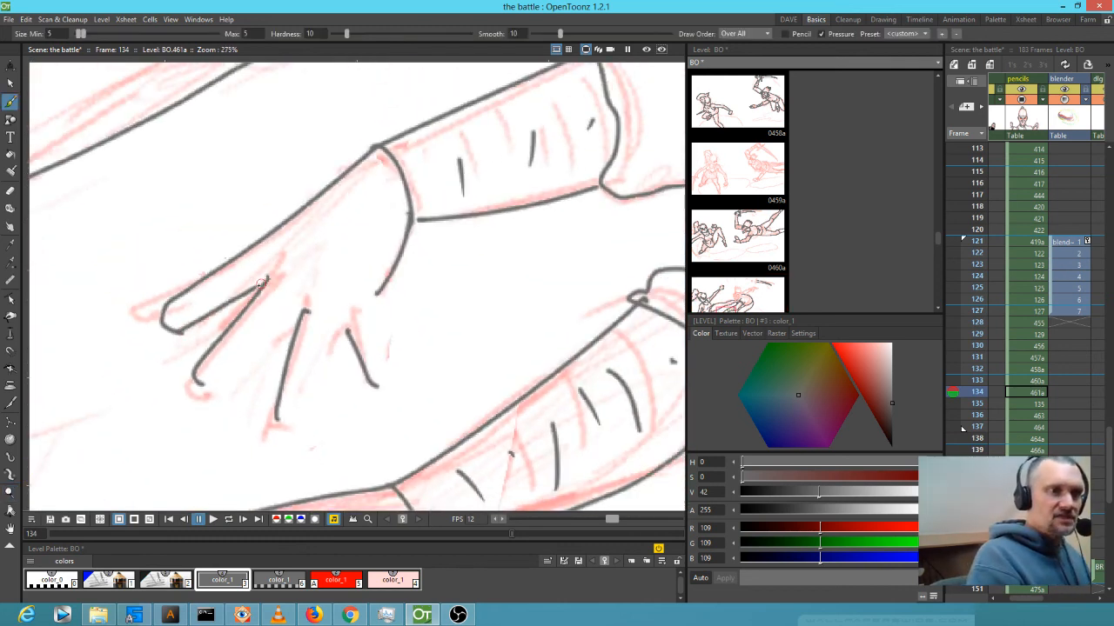
{"action": "mouse_move", "coordinate": [193, 384]}
{"action": "left_mouse_down"}
{"action": "mouse_move", "coordinate": [233, 365]}
{"action": "mouse_move", "coordinate": [294, 306]}
{"action": "mouse_move", "coordinate": [306, 311]}
{"action": "left_mouse_up"}
{"action": "left_click_drag", "start_coordinate": [227, 374], "coordinate": [218, 379]}
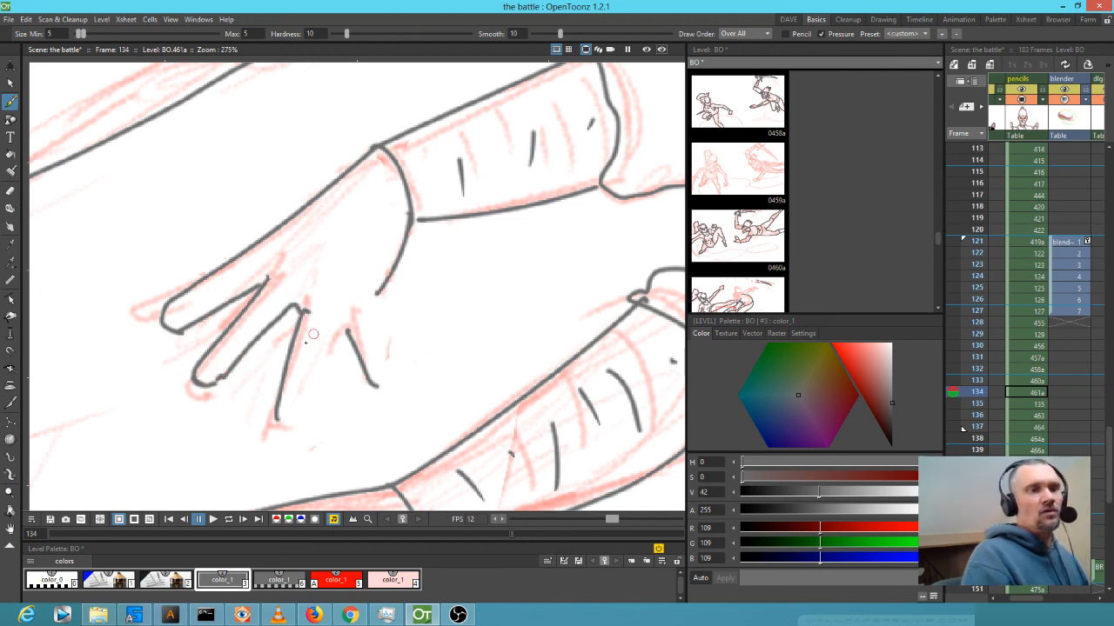
{"action": "mouse_move", "coordinate": [277, 416]}
{"action": "left_mouse_down"}
{"action": "mouse_move", "coordinate": [296, 418]}
{"action": "mouse_move", "coordinate": [334, 322]}
{"action": "mouse_move", "coordinate": [348, 320]}
{"action": "left_mouse_up"}
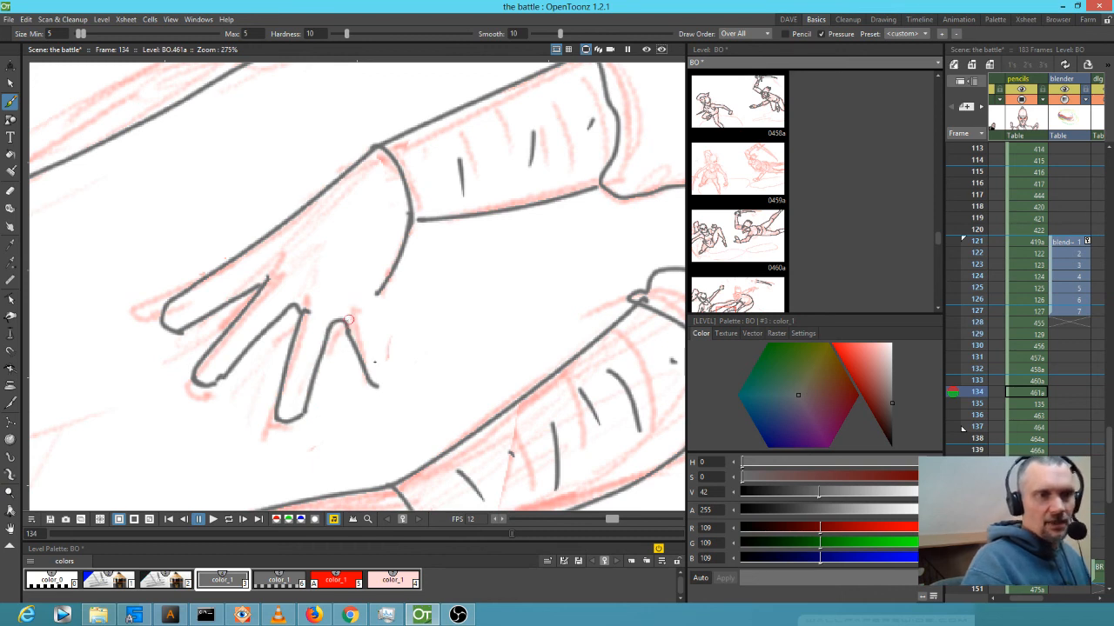
{"action": "mouse_move", "coordinate": [376, 385]}
{"action": "left_mouse_down"}
{"action": "mouse_move", "coordinate": [390, 379]}
{"action": "mouse_move", "coordinate": [375, 322]}
{"action": "mouse_move", "coordinate": [381, 280]}
{"action": "left_mouse_up"}
{"action": "mouse_move", "coordinate": [282, 253]}
{"action": "left_mouse_down"}
{"action": "mouse_move", "coordinate": [276, 264]}
{"action": "mouse_move", "coordinate": [304, 297]}
{"action": "mouse_move", "coordinate": [340, 298]}
{"action": "left_mouse_up"}
Close the gap between cuff and wrist, then set the Eraser to size 4.
{"action": "left_click_drag", "start_coordinate": [506, 252], "coordinate": [391, 369]}
{"action": "left_click_drag", "start_coordinate": [307, 336], "coordinate": [300, 337]}
{"action": "mouse_move", "coordinate": [514, 292]}
{"action": "left_mouse_down"}
{"action": "mouse_move", "coordinate": [415, 333]}
{"action": "mouse_move", "coordinate": [207, 376]}
{"action": "left_mouse_up"}
{"action": "left_click_drag", "start_coordinate": [554, 348], "coordinate": [394, 374]}
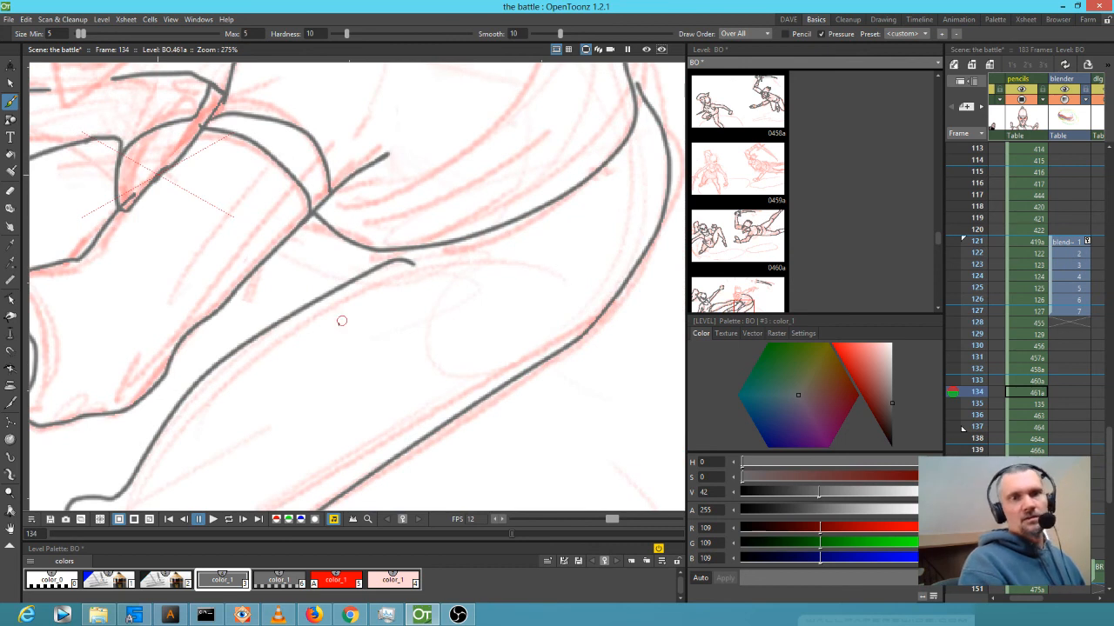
{"action": "scroll", "coordinate": [340, 321], "scroll_direction": "down", "scroll_amount": 5}
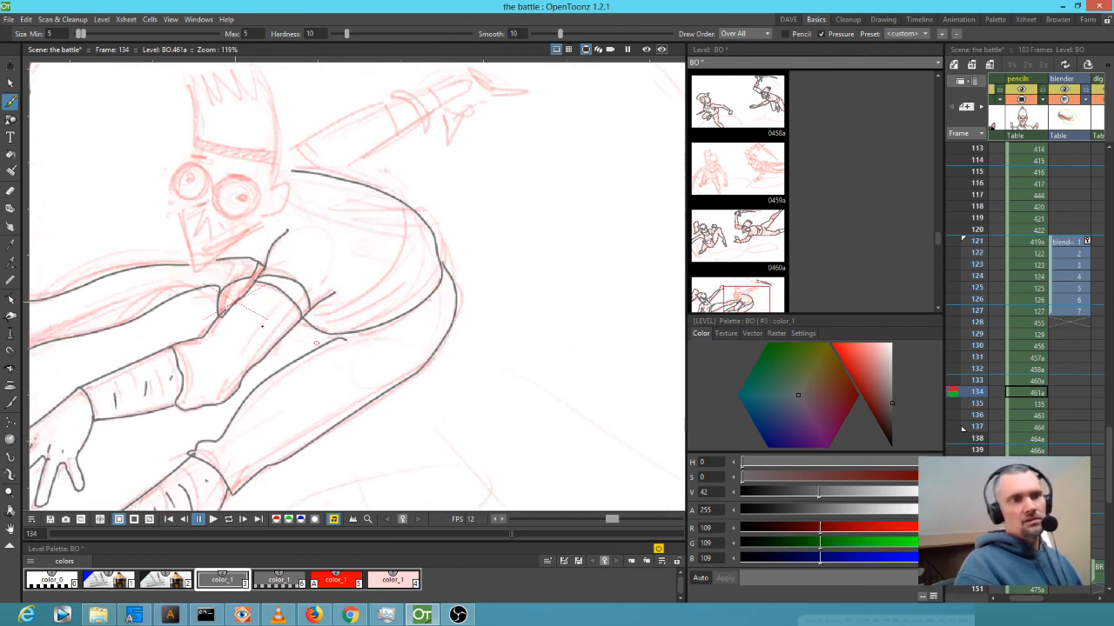
{"action": "scroll", "coordinate": [224, 315], "scroll_direction": "up", "scroll_amount": 6}
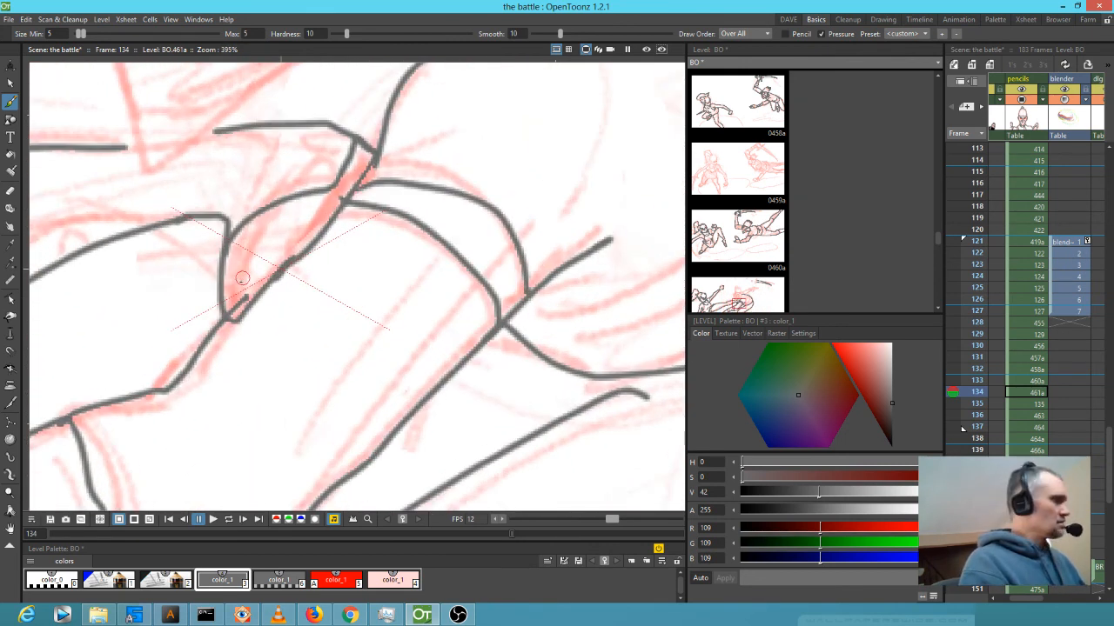
{"action": "key", "text": "e"}
{"action": "mouse_move", "coordinate": [203, 344]}
{"action": "left_mouse_down"}
{"action": "mouse_move", "coordinate": [146, 426]}
{"action": "mouse_move", "coordinate": [241, 301]}
{"action": "left_mouse_up"}
Erase the stray ink spot near the elbow and zoom out.
{"action": "left_click", "coordinate": [344, 194]}
{"action": "left_click_drag", "start_coordinate": [527, 353], "coordinate": [300, 359]}
{"action": "scroll", "coordinate": [475, 316], "scroll_direction": "down", "scroll_amount": 6}
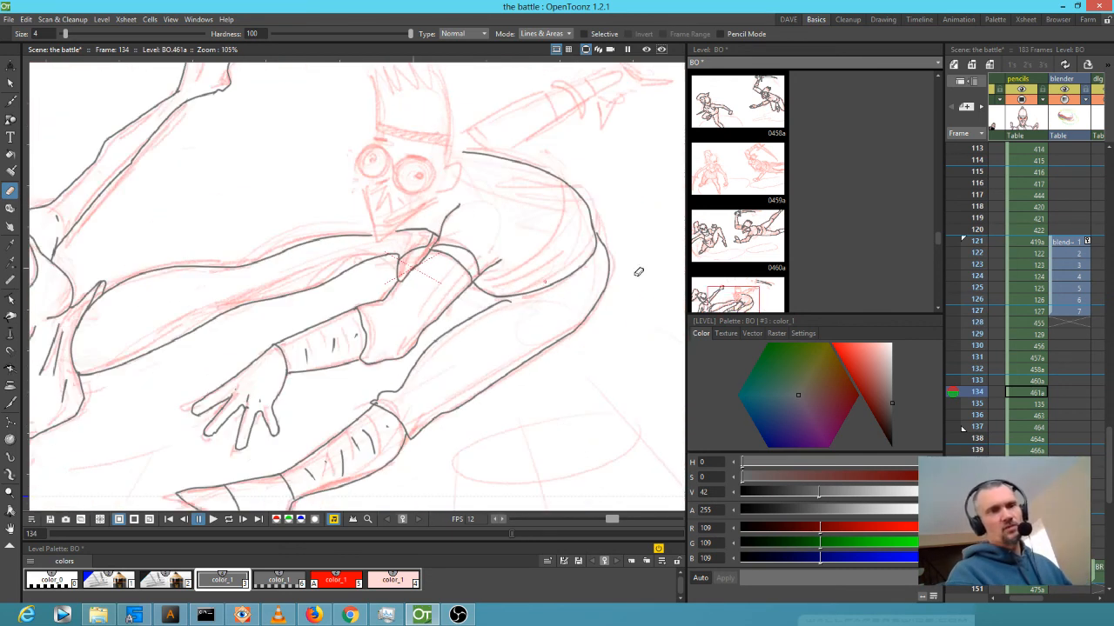
{"action": "scroll", "coordinate": [604, 267], "scroll_direction": "down", "scroll_amount": 3}
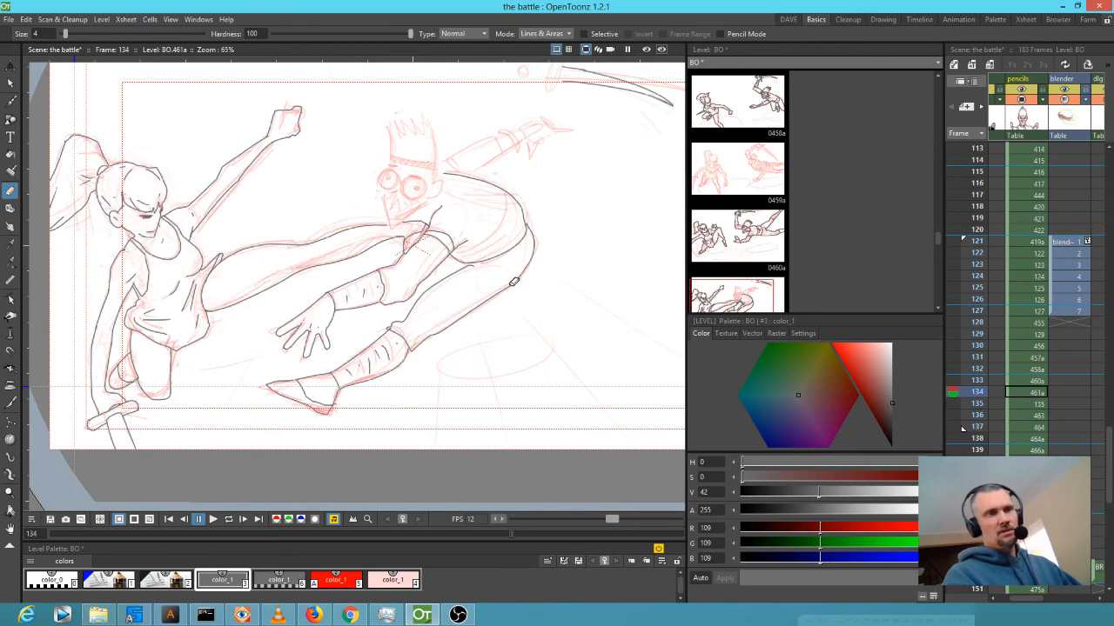
Ink the girl's kicking foot and the top line of her extended leg, undoing the last extension.
{"action": "key", "text": "b"}
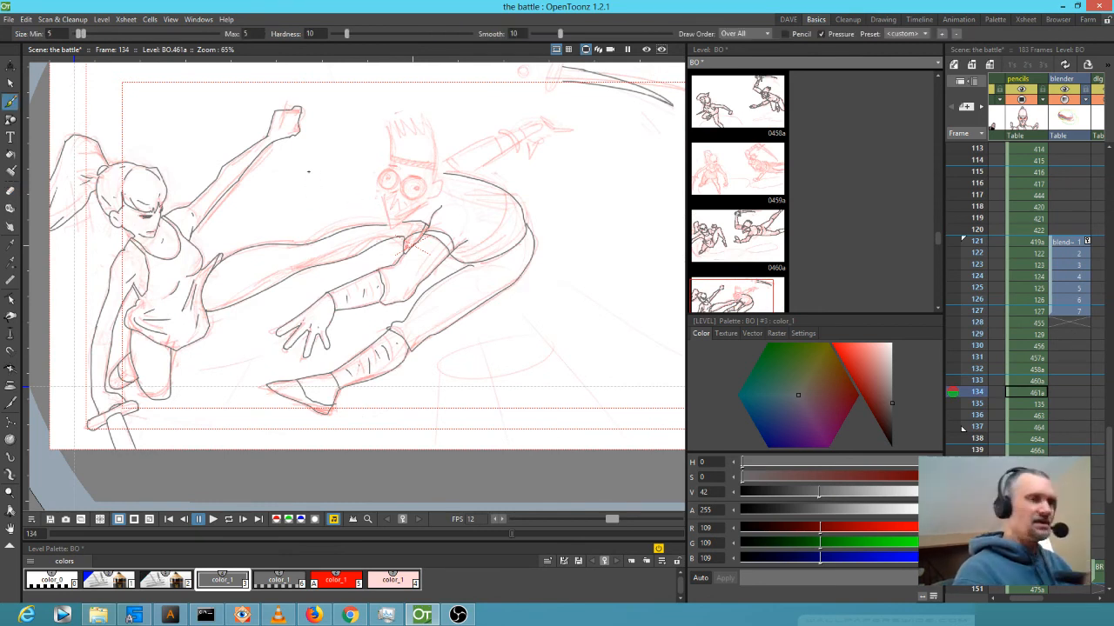
{"action": "mouse_move", "coordinate": [280, 212]}
{"action": "left_mouse_down"}
{"action": "mouse_move", "coordinate": [253, 209]}
{"action": "mouse_move", "coordinate": [266, 231]}
{"action": "mouse_move", "coordinate": [285, 235]}
{"action": "left_mouse_up"}
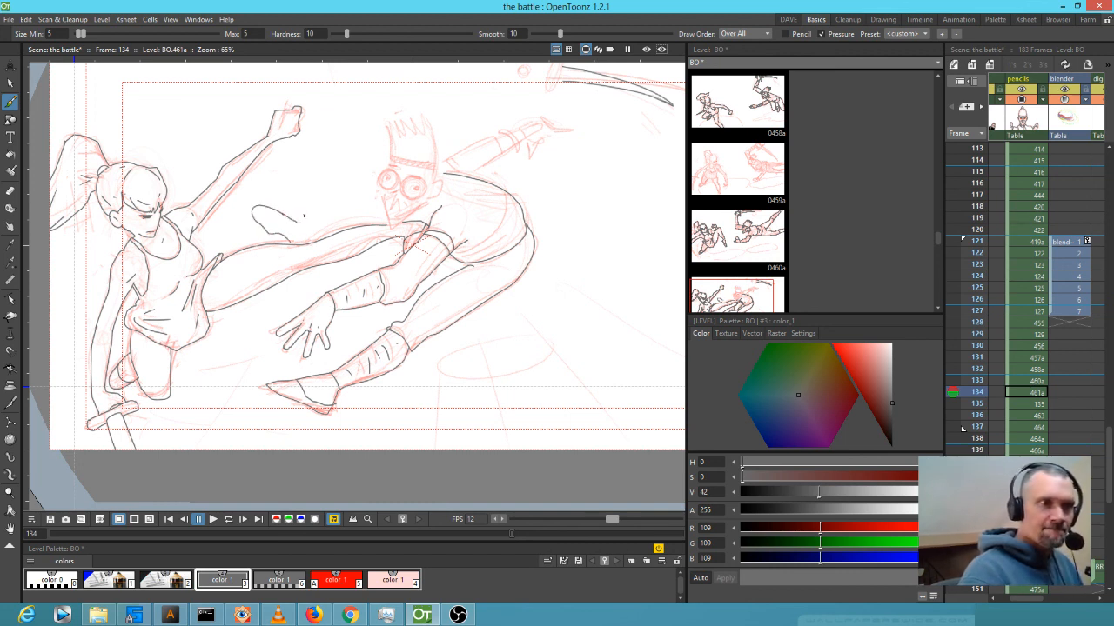
{"action": "left_click_drag", "start_coordinate": [308, 223], "coordinate": [349, 224]}
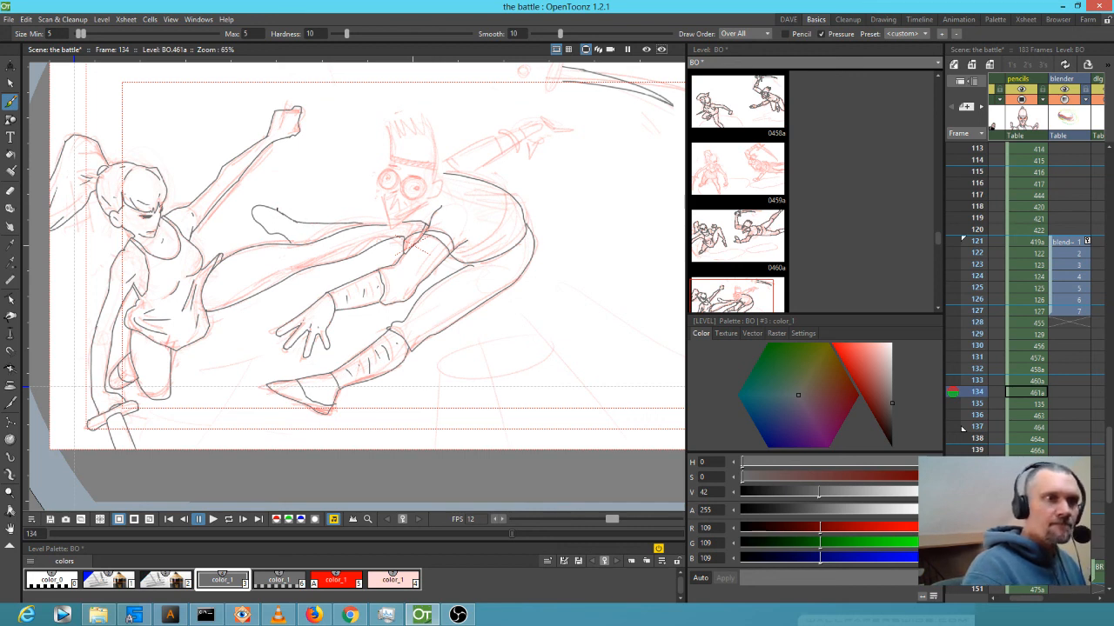
{"action": "left_click_drag", "start_coordinate": [269, 229], "coordinate": [268, 235]}
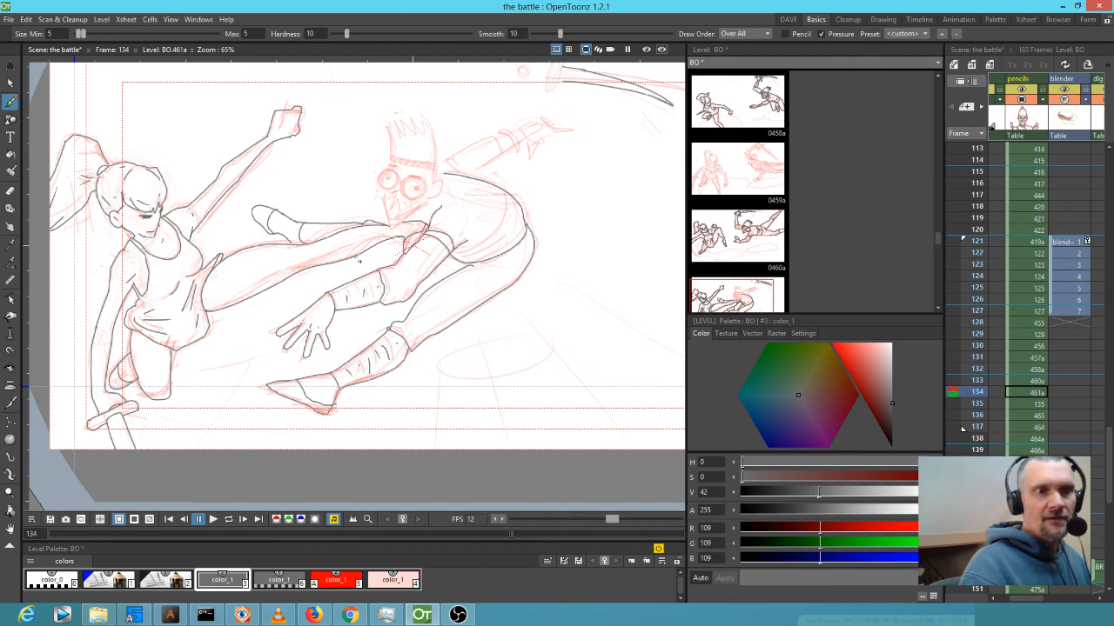
{"action": "left_click_drag", "start_coordinate": [372, 262], "coordinate": [395, 265]}
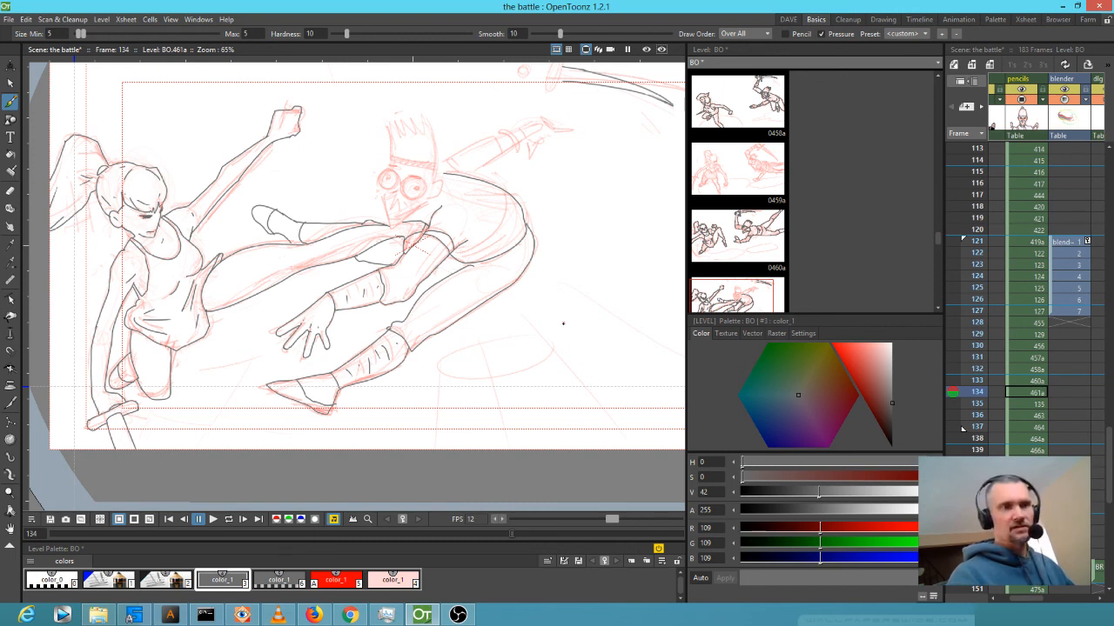
{"action": "key", "text": "ctrl+z"}
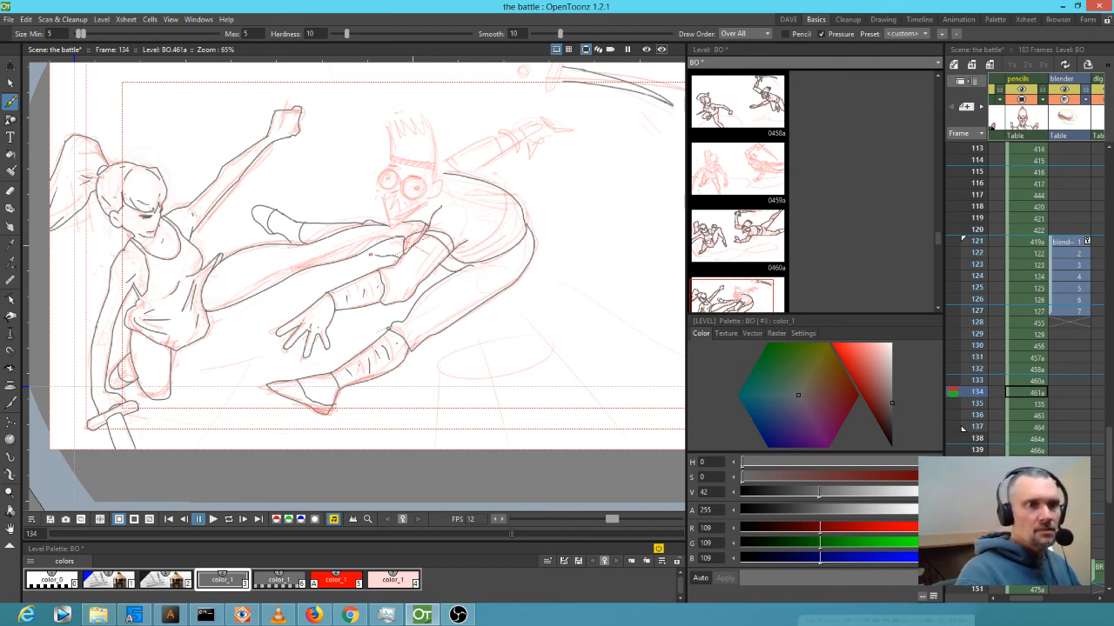
{"action": "scroll", "coordinate": [465, 268], "scroll_direction": "down", "scroll_amount": 2}
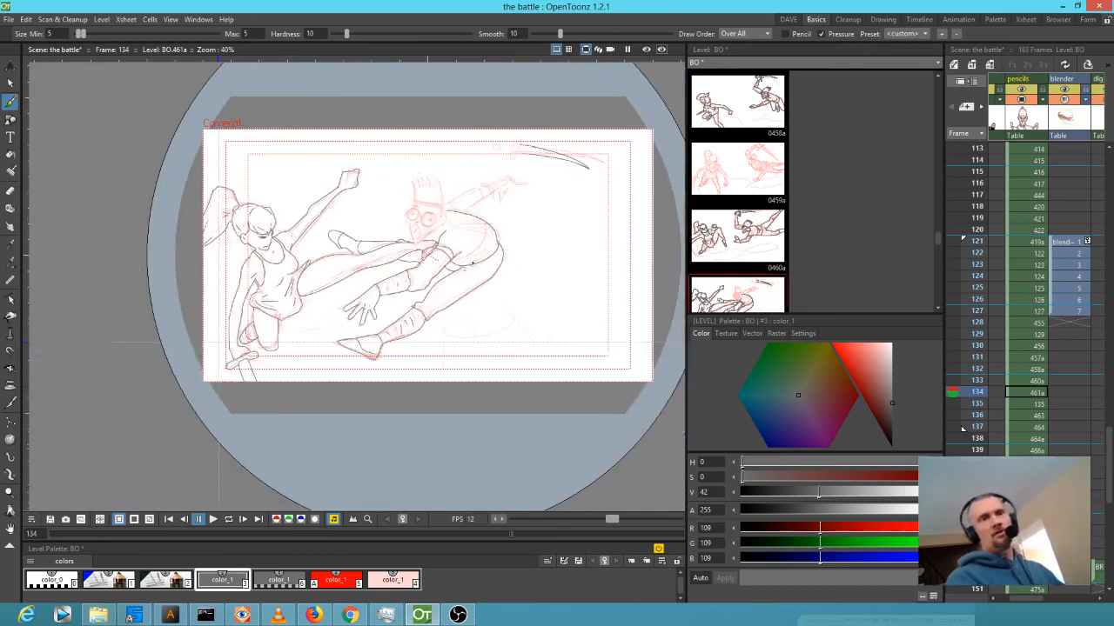
Ink the torso's curved outline, then the left side of the head and the spiky hair.
{"action": "scroll", "coordinate": [485, 233], "scroll_direction": "up", "scroll_amount": 3}
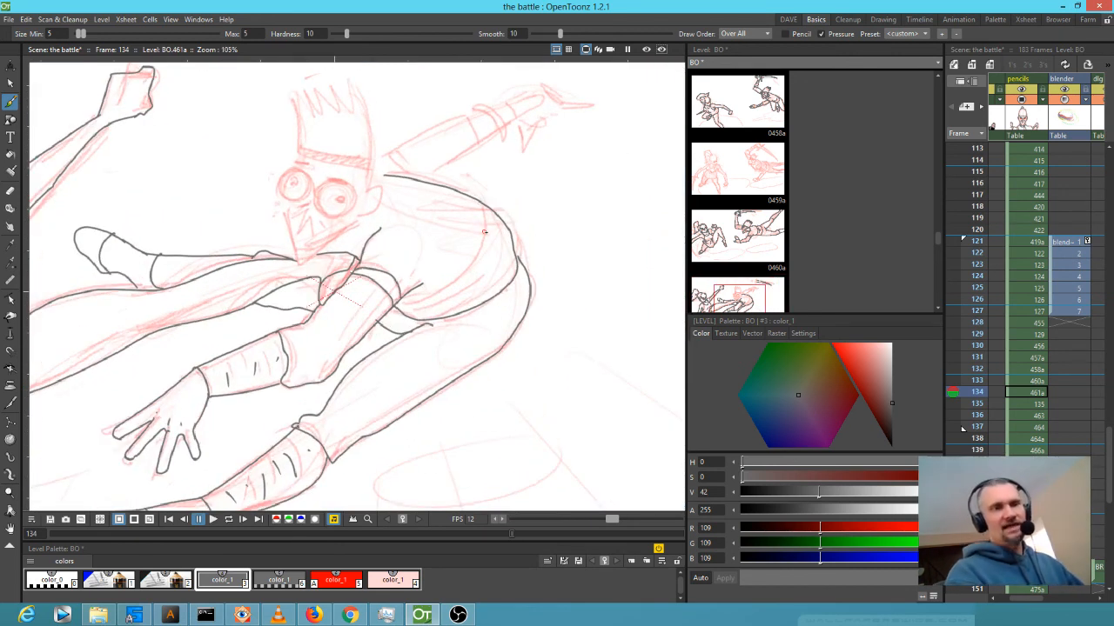
{"action": "mouse_move", "coordinate": [416, 309]}
{"action": "left_mouse_down"}
{"action": "mouse_move", "coordinate": [466, 271]}
{"action": "mouse_move", "coordinate": [484, 233]}
{"action": "mouse_move", "coordinate": [478, 203]}
{"action": "mouse_move", "coordinate": [497, 213]}
{"action": "mouse_move", "coordinate": [474, 270]}
{"action": "mouse_move", "coordinate": [498, 252]}
{"action": "mouse_move", "coordinate": [480, 278]}
{"action": "left_mouse_up"}
{"action": "left_click_drag", "start_coordinate": [446, 303], "coordinate": [501, 268]}
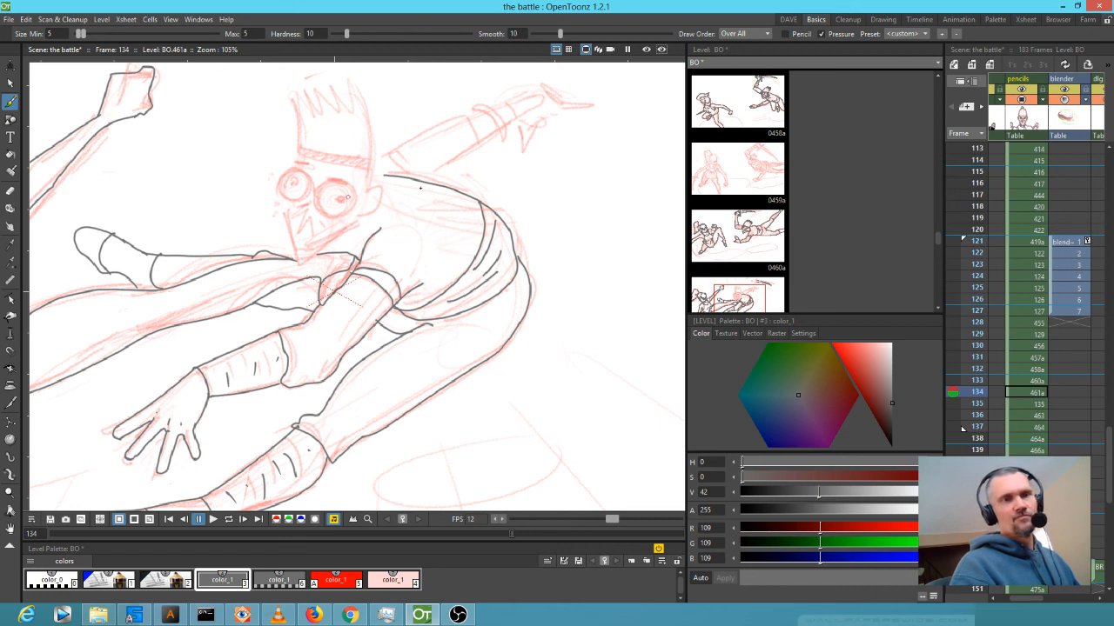
{"action": "left_click_drag", "start_coordinate": [456, 183], "coordinate": [469, 294]}
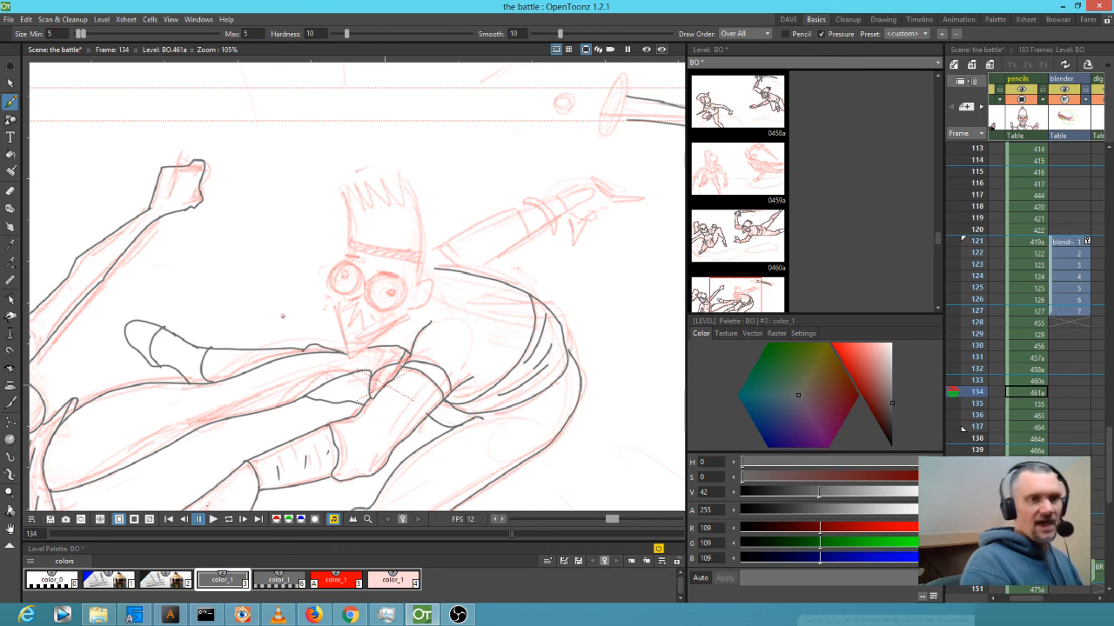
{"action": "left_click_drag", "start_coordinate": [340, 191], "coordinate": [351, 246]}
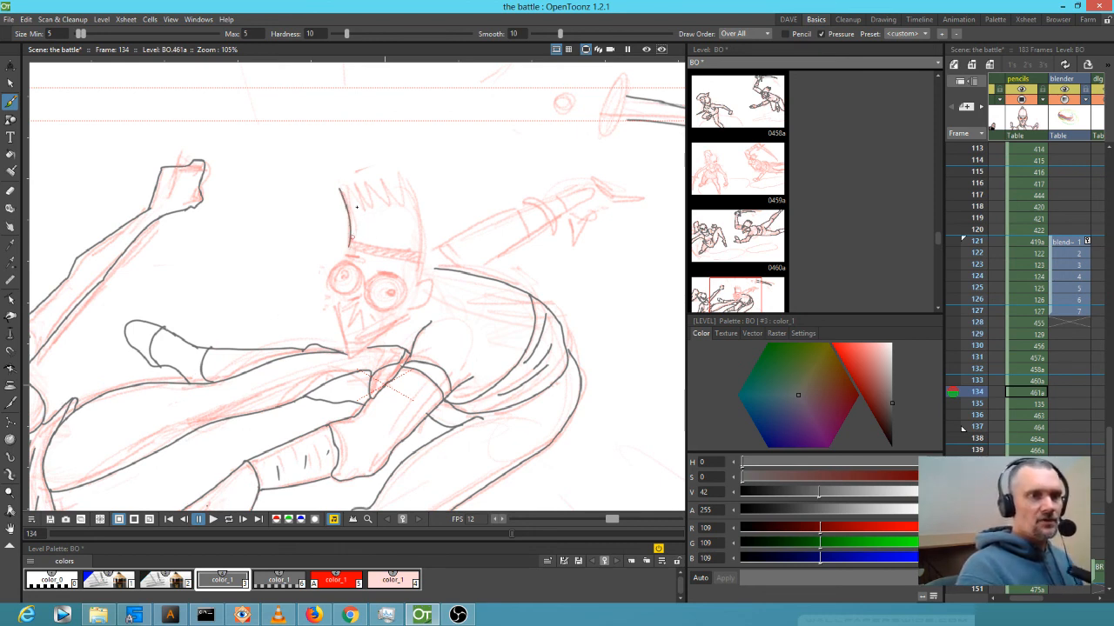
{"action": "mouse_move", "coordinate": [346, 193]}
{"action": "left_mouse_down"}
{"action": "mouse_move", "coordinate": [408, 182]}
{"action": "mouse_move", "coordinate": [419, 281]}
{"action": "mouse_move", "coordinate": [434, 279]}
{"action": "mouse_move", "coordinate": [424, 304]}
{"action": "mouse_move", "coordinate": [347, 357]}
{"action": "mouse_move", "coordinate": [334, 287]}
{"action": "mouse_move", "coordinate": [396, 256]}
{"action": "mouse_move", "coordinate": [389, 277]}
{"action": "mouse_move", "coordinate": [371, 279]}
{"action": "mouse_move", "coordinate": [371, 300]}
{"action": "mouse_move", "coordinate": [386, 306]}
{"action": "mouse_move", "coordinate": [386, 276]}
{"action": "left_mouse_up"}
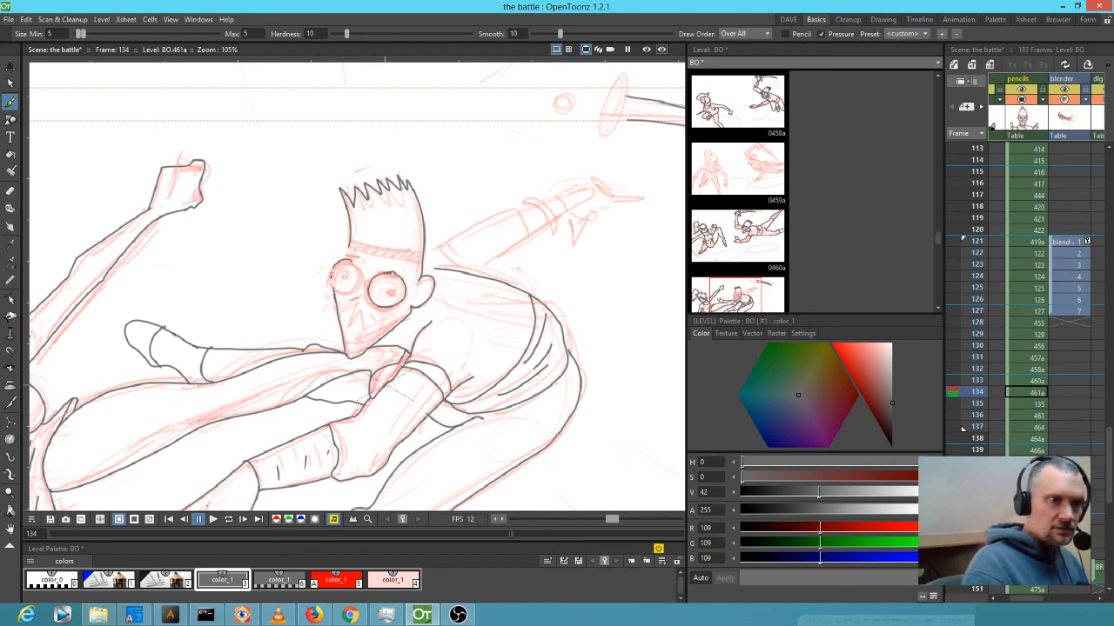
Ink the left eye, both pupils, cheek line, nose and mouth strokes, and two headband lines.
{"action": "mouse_move", "coordinate": [357, 285]}
{"action": "left_mouse_down"}
{"action": "mouse_move", "coordinate": [360, 267]}
{"action": "mouse_move", "coordinate": [340, 263]}
{"action": "left_mouse_up"}
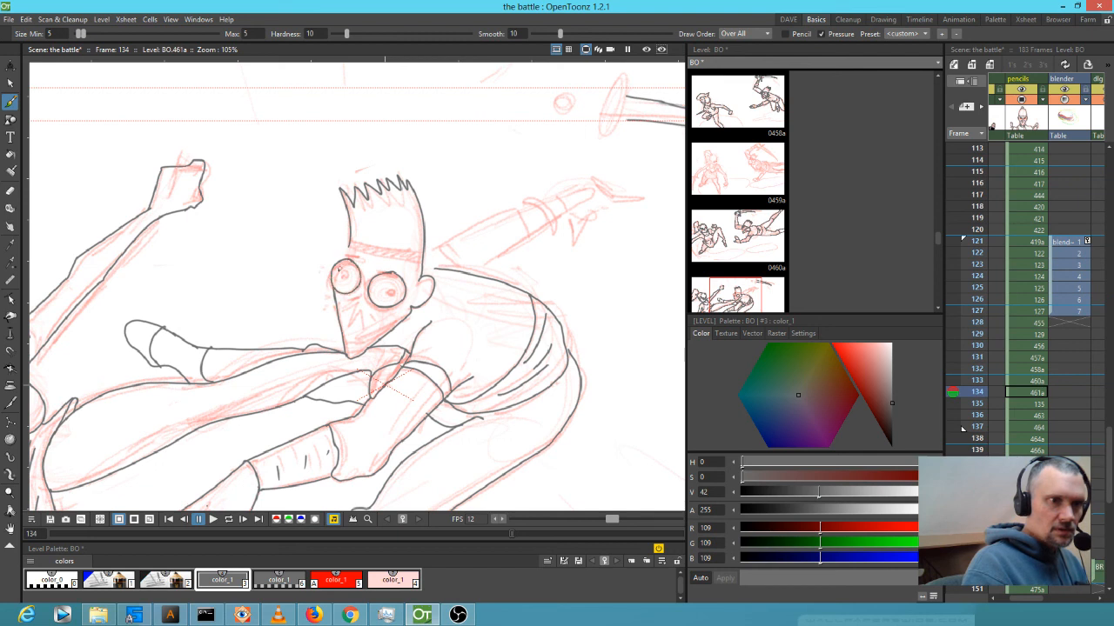
{"action": "left_click", "coordinate": [340, 272]}
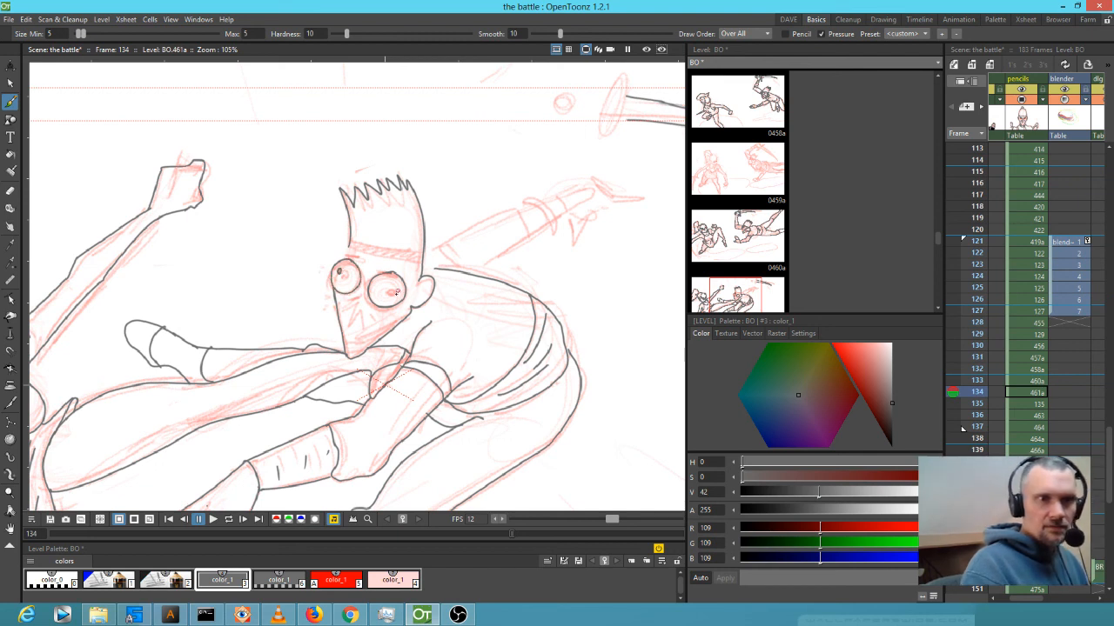
{"action": "left_click", "coordinate": [398, 293]}
{"action": "mouse_move", "coordinate": [336, 303]}
{"action": "left_mouse_down"}
{"action": "mouse_move", "coordinate": [395, 327]}
{"action": "mouse_move", "coordinate": [347, 328]}
{"action": "mouse_move", "coordinate": [356, 304]}
{"action": "mouse_move", "coordinate": [357, 335]}
{"action": "left_mouse_up"}
{"action": "left_click_drag", "start_coordinate": [360, 322], "coordinate": [364, 336]}
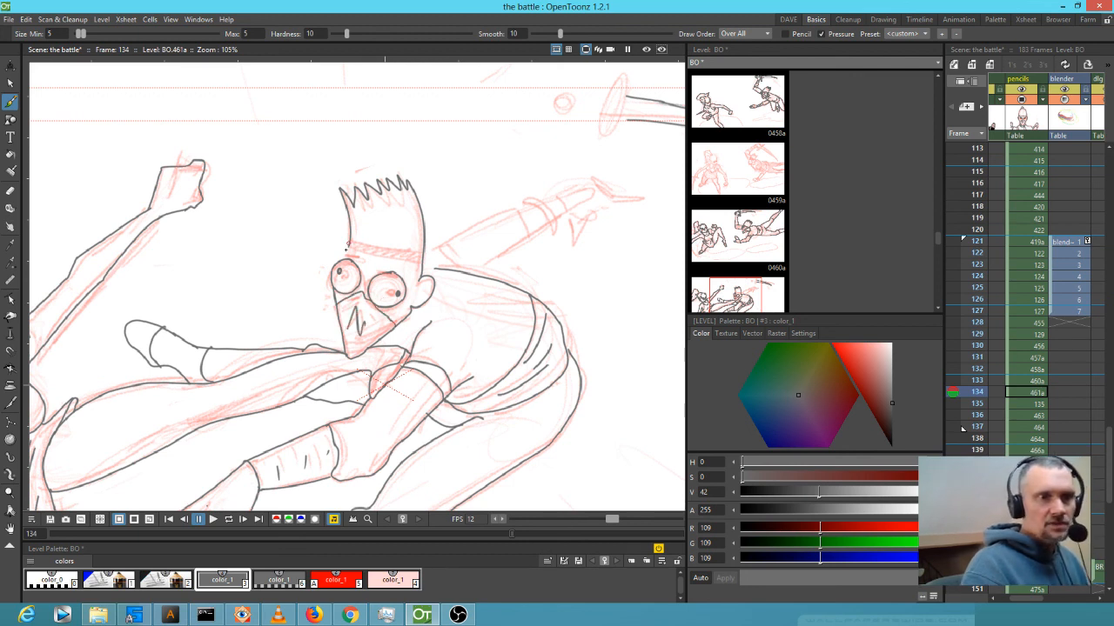
{"action": "mouse_move", "coordinate": [348, 241]}
{"action": "left_mouse_down"}
{"action": "mouse_move", "coordinate": [425, 248]}
{"action": "mouse_move", "coordinate": [346, 249]}
{"action": "mouse_move", "coordinate": [427, 257]}
{"action": "left_mouse_up"}
{"action": "left_click_drag", "start_coordinate": [582, 301], "coordinate": [458, 360]}
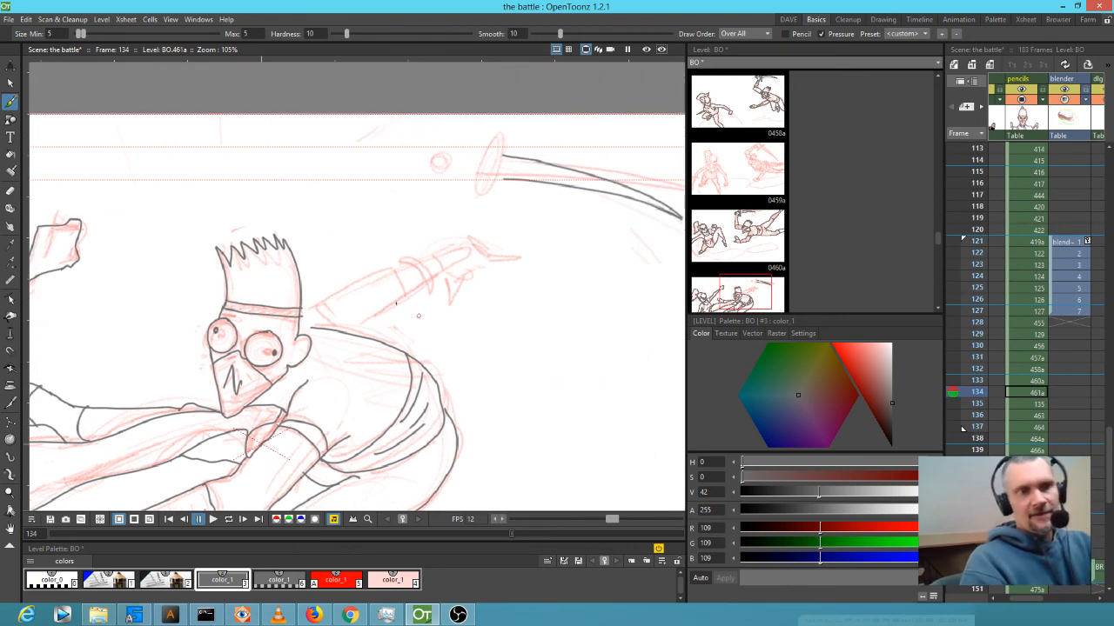
Ink the head-to-shoulder line, outstretched arm, redrawn pommel oval, guard outline and blade join.
{"action": "mouse_move", "coordinate": [299, 309]}
{"action": "left_mouse_down"}
{"action": "mouse_move", "coordinate": [345, 330]}
{"action": "mouse_move", "coordinate": [348, 313]}
{"action": "mouse_move", "coordinate": [352, 324]}
{"action": "mouse_move", "coordinate": [332, 295]}
{"action": "mouse_move", "coordinate": [392, 272]}
{"action": "mouse_move", "coordinate": [405, 281]}
{"action": "mouse_move", "coordinate": [404, 303]}
{"action": "mouse_move", "coordinate": [357, 333]}
{"action": "left_mouse_up"}
{"action": "mouse_move", "coordinate": [391, 268]}
{"action": "left_mouse_down"}
{"action": "mouse_move", "coordinate": [459, 252]}
{"action": "mouse_move", "coordinate": [462, 263]}
{"action": "mouse_move", "coordinate": [408, 299]}
{"action": "mouse_move", "coordinate": [446, 308]}
{"action": "mouse_move", "coordinate": [462, 277]}
{"action": "mouse_move", "coordinate": [514, 246]}
{"action": "mouse_move", "coordinate": [485, 252]}
{"action": "mouse_move", "coordinate": [493, 230]}
{"action": "left_mouse_up"}
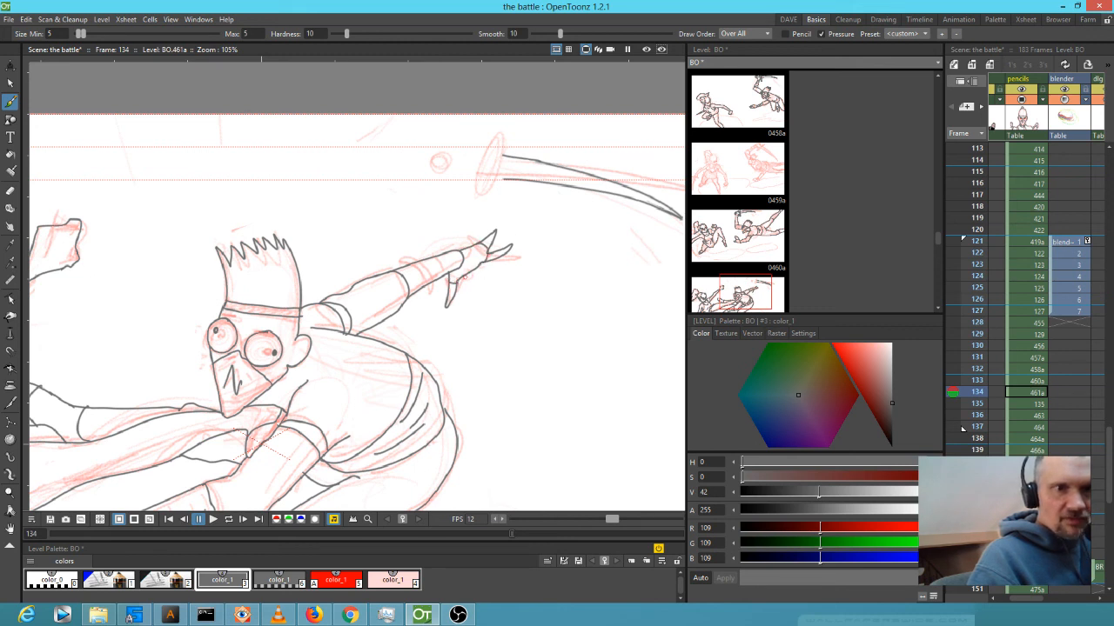
{"action": "left_click_drag", "start_coordinate": [444, 145], "coordinate": [438, 161]}
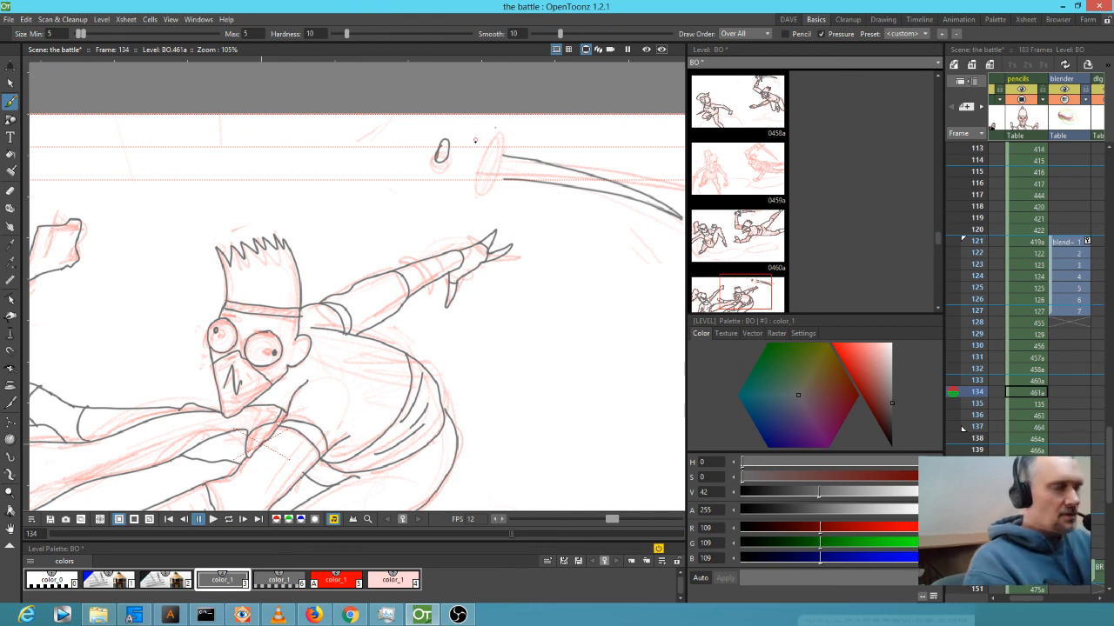
{"action": "key", "text": "ctrl+z"}
{"action": "mouse_move", "coordinate": [436, 150]}
{"action": "left_mouse_down"}
{"action": "mouse_move", "coordinate": [442, 168]}
{"action": "mouse_move", "coordinate": [450, 157]}
{"action": "mouse_move", "coordinate": [435, 149]}
{"action": "left_mouse_up"}
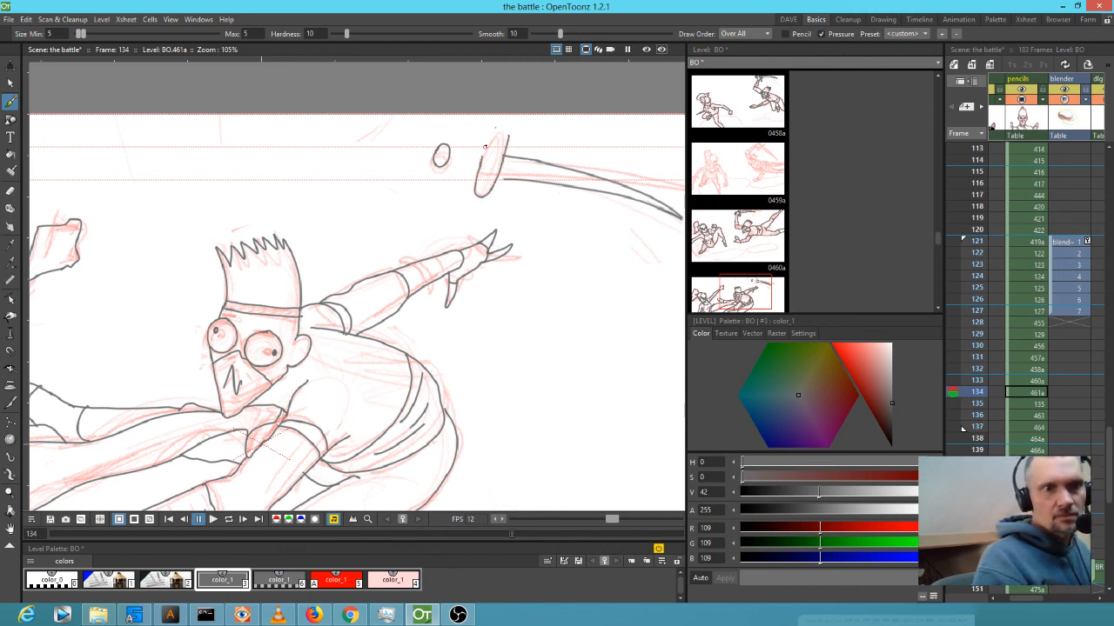
{"action": "left_click_drag", "start_coordinate": [510, 134], "coordinate": [509, 130]}
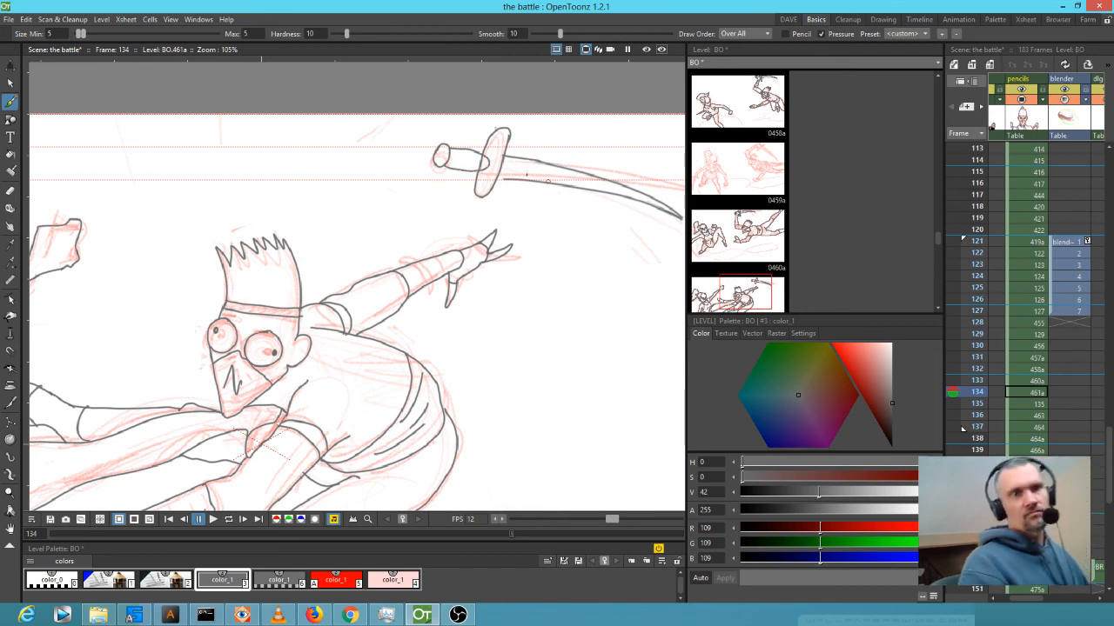
{"action": "mouse_move", "coordinate": [509, 178]}
{"action": "left_mouse_down"}
{"action": "mouse_move", "coordinate": [496, 180]}
{"action": "mouse_move", "coordinate": [456, 261]}
{"action": "left_mouse_up"}
Erase the overlapping stubs in the sword guard and redraw its upper-right outline.
{"action": "scroll", "coordinate": [468, 221], "scroll_direction": "up", "scroll_amount": 4}
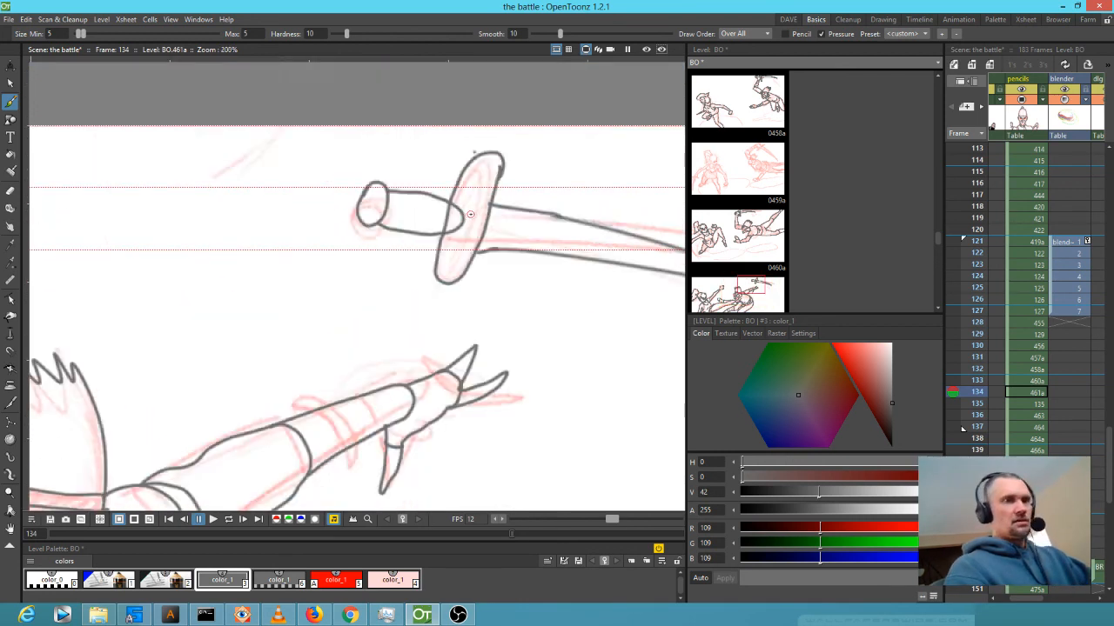
{"action": "key", "text": "a"}
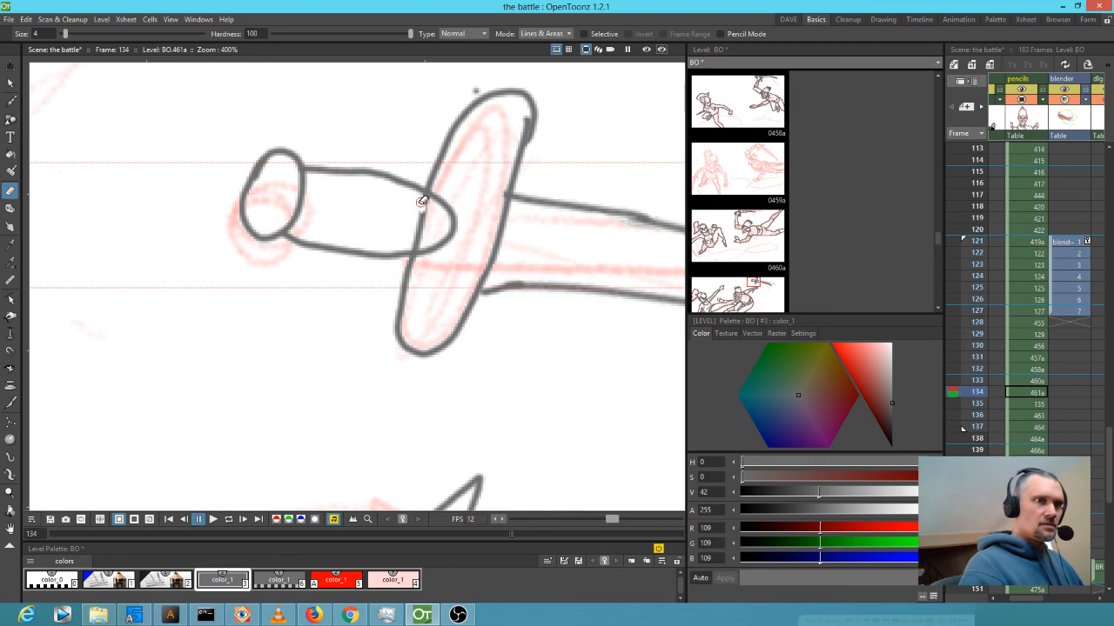
{"action": "left_click_drag", "start_coordinate": [424, 202], "coordinate": [418, 242]}
{"action": "left_click_drag", "start_coordinate": [521, 120], "coordinate": [513, 145]}
{"action": "left_click_drag", "start_coordinate": [541, 104], "coordinate": [531, 149]}
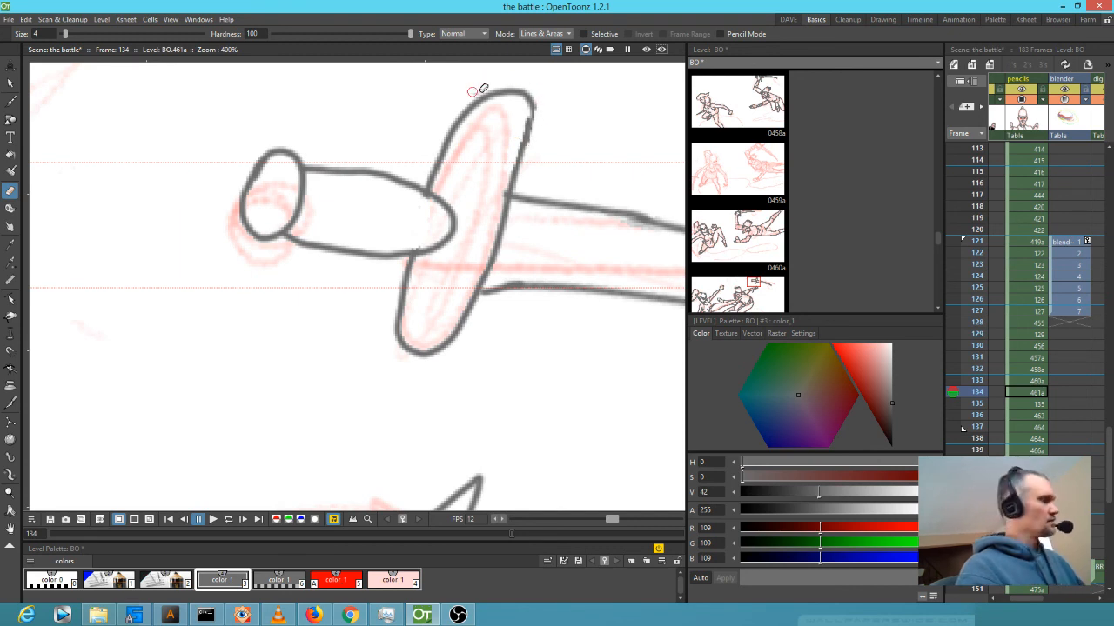
{"action": "key", "text": "b"}
{"action": "left_click_drag", "start_coordinate": [534, 99], "coordinate": [524, 139]}
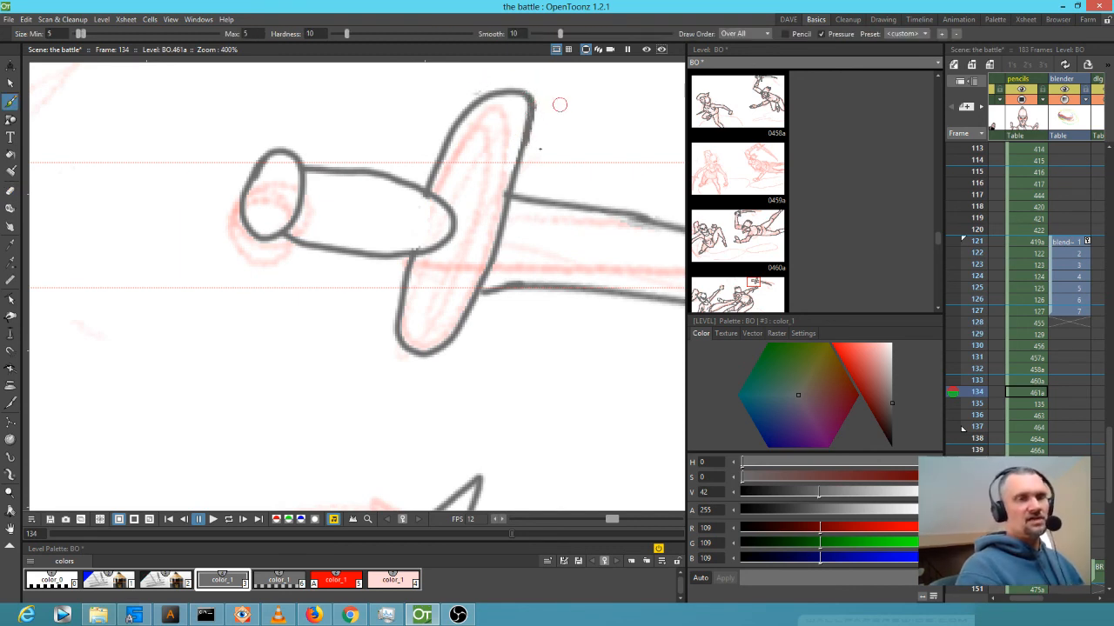
{"action": "scroll", "coordinate": [516, 193], "scroll_direction": "down", "scroll_amount": 10}
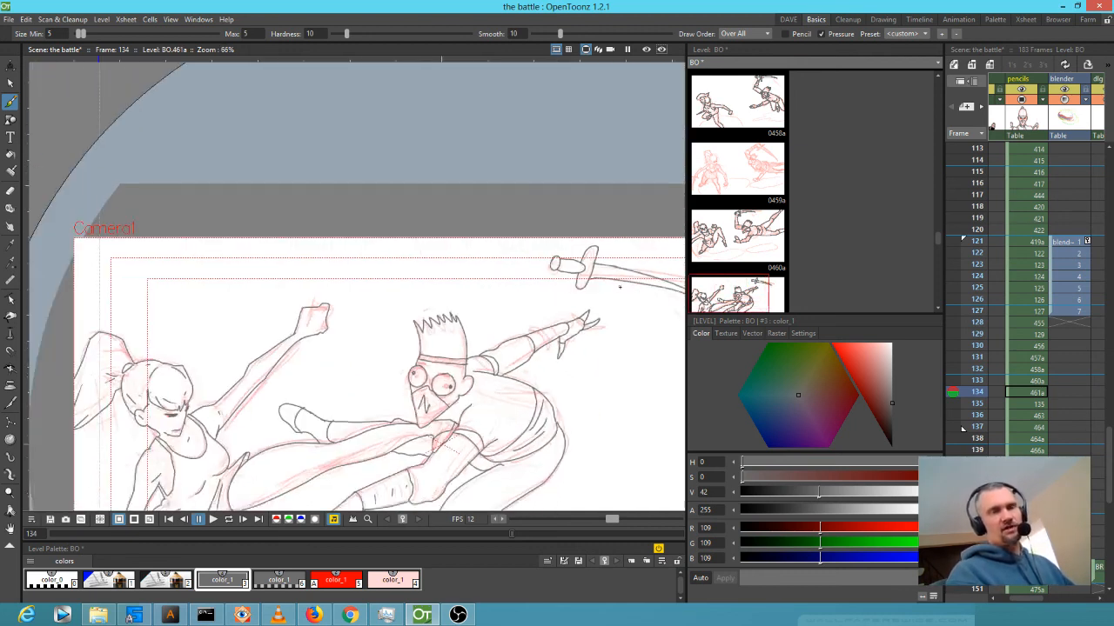
Reset the view to actual size and maximize the viewer to inspect frame 136's red rough, then restore the workspace.
{"action": "left_click_drag", "start_coordinate": [467, 221], "coordinate": [468, 215]}
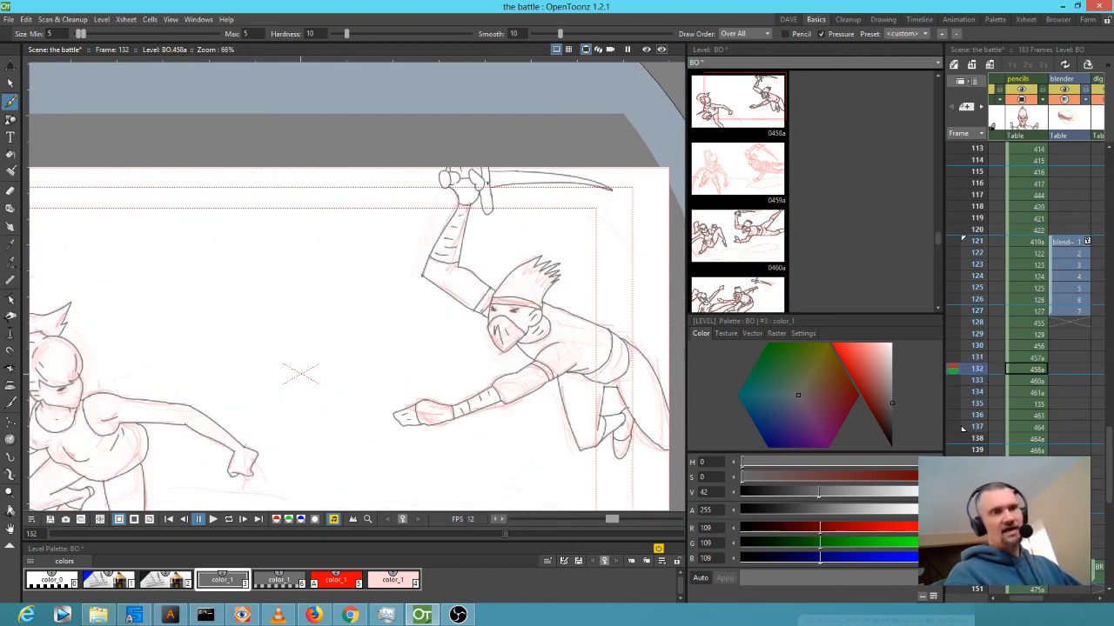
{"action": "scroll", "coordinate": [469, 205], "scroll_direction": "down", "scroll_amount": 2}
{"action": "scroll", "coordinate": [469, 204], "scroll_direction": "down", "scroll_amount": 1}
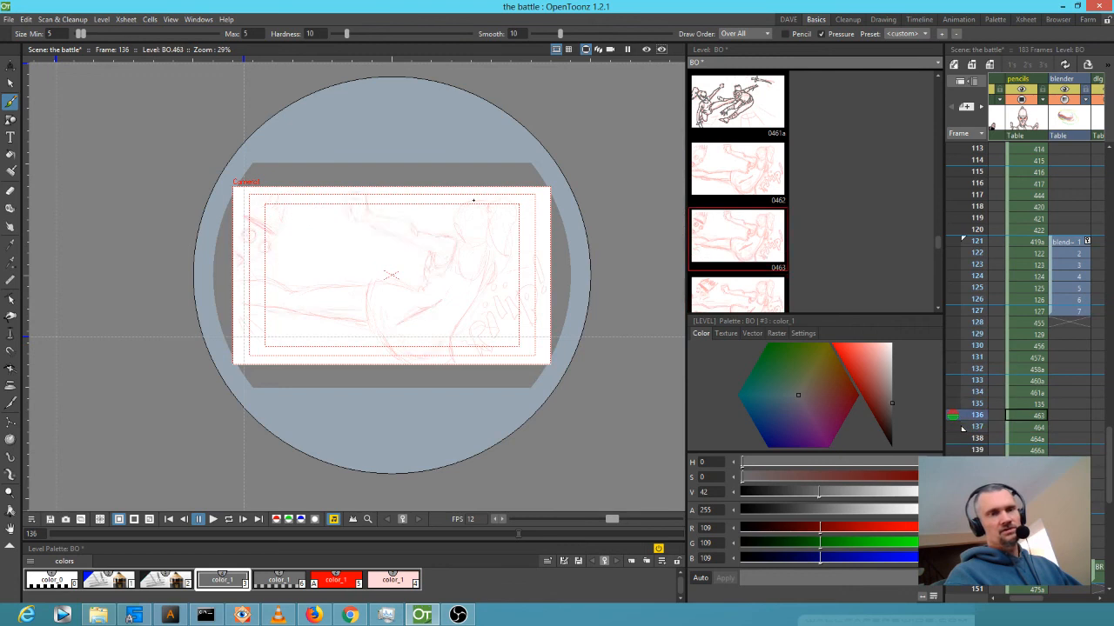
{"action": "key", "text": "alt+0"}
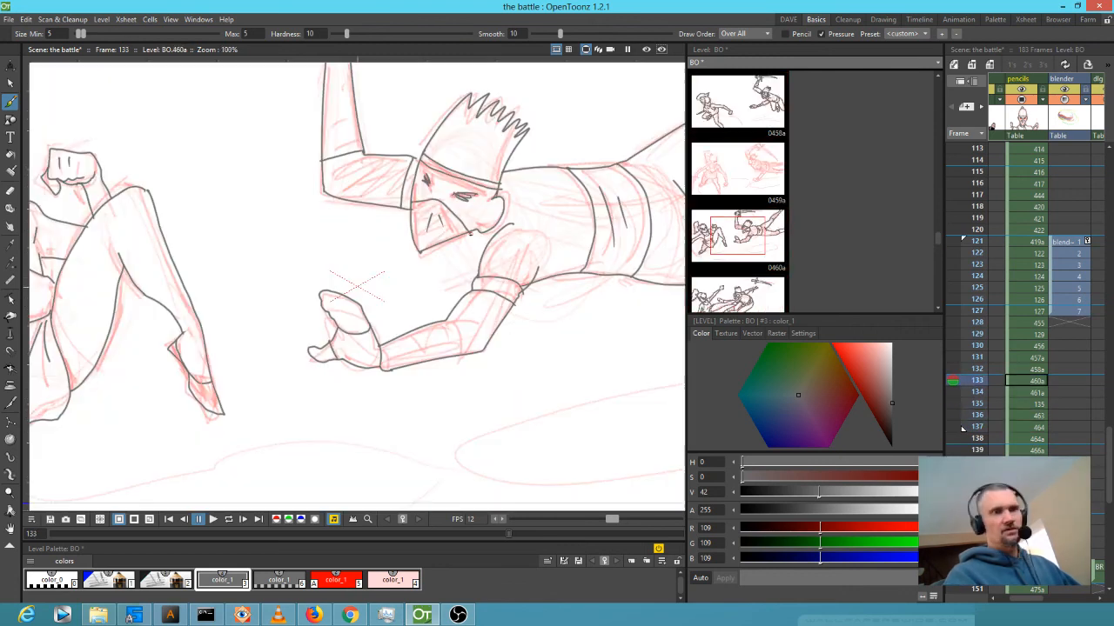
{"action": "key", "text": "grave"}
{"action": "scroll", "coordinate": [674, 253], "scroll_direction": "down", "scroll_amount": 2}
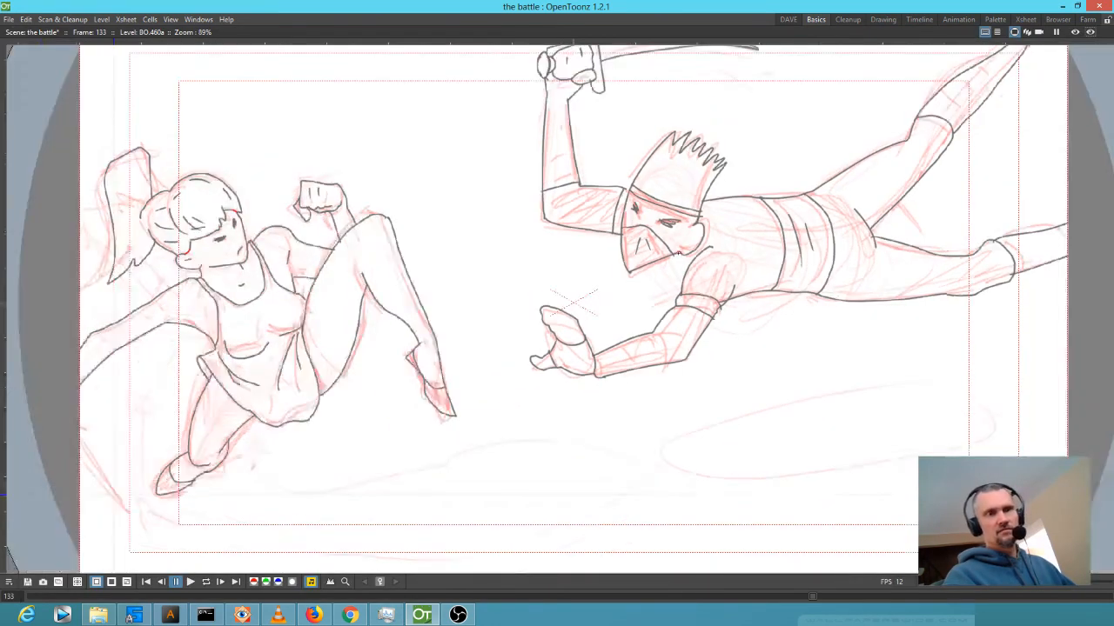
{"action": "scroll", "coordinate": [676, 253], "scroll_direction": "up", "scroll_amount": 1}
{"action": "scroll", "coordinate": [678, 251], "scroll_direction": "up", "scroll_amount": 1}
{"action": "left_click_drag", "start_coordinate": [717, 255], "coordinate": [704, 320]}
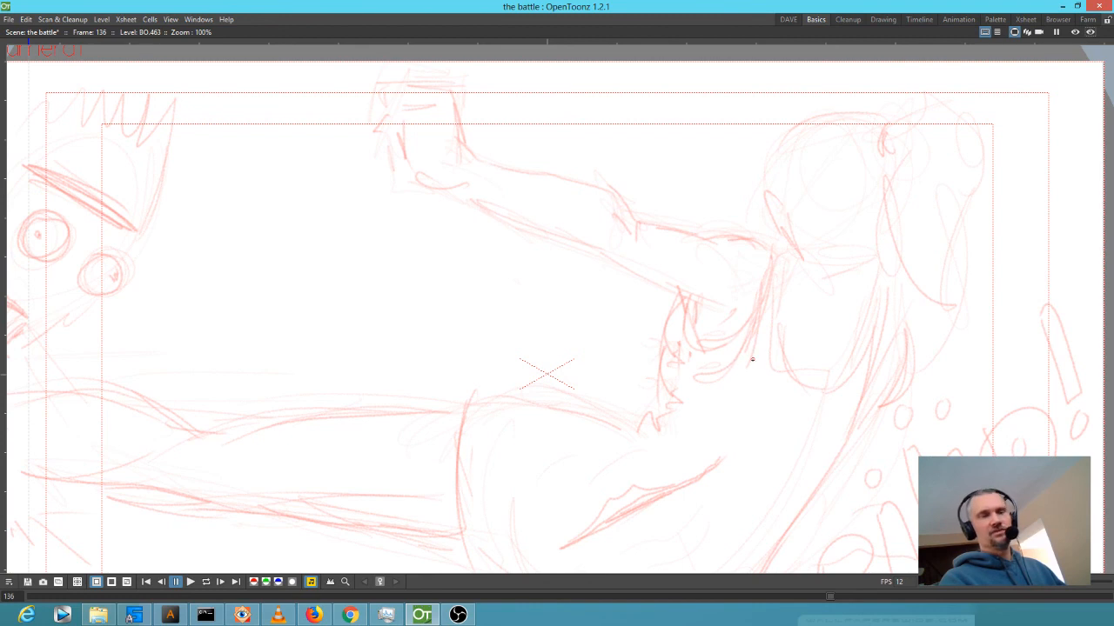
{"action": "key", "text": "grave"}
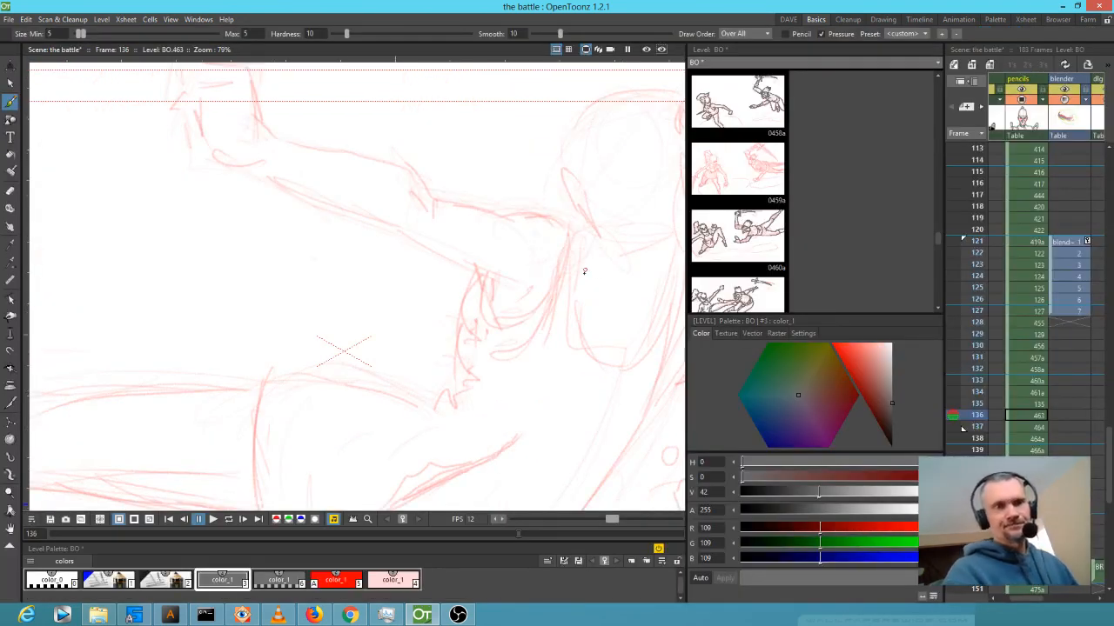
{"action": "scroll", "coordinate": [599, 275], "scroll_direction": "down", "scroll_amount": 3}
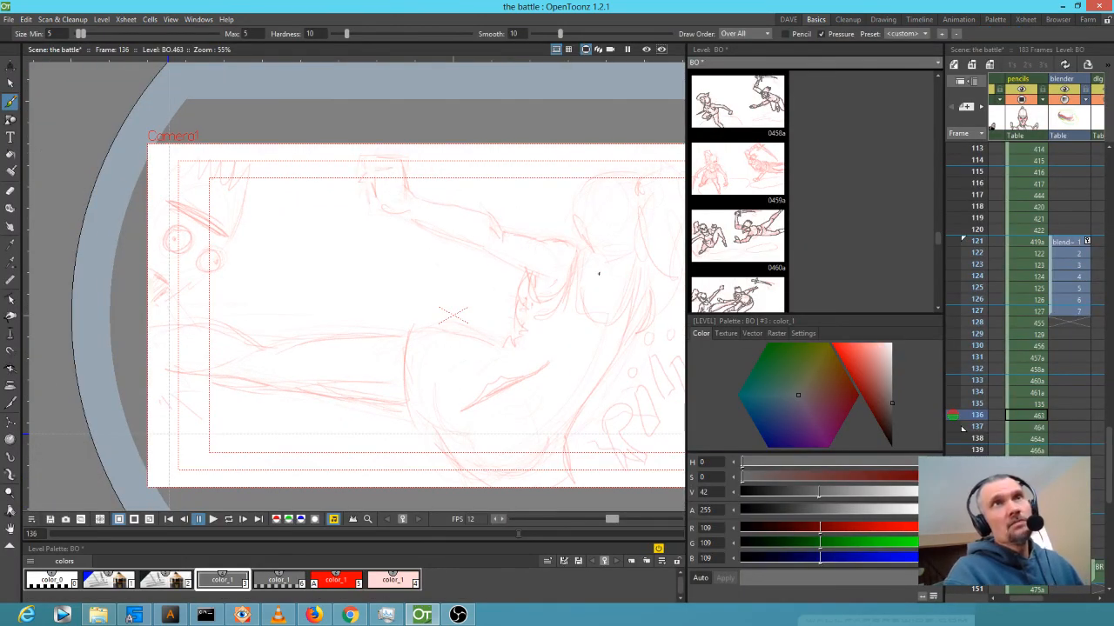